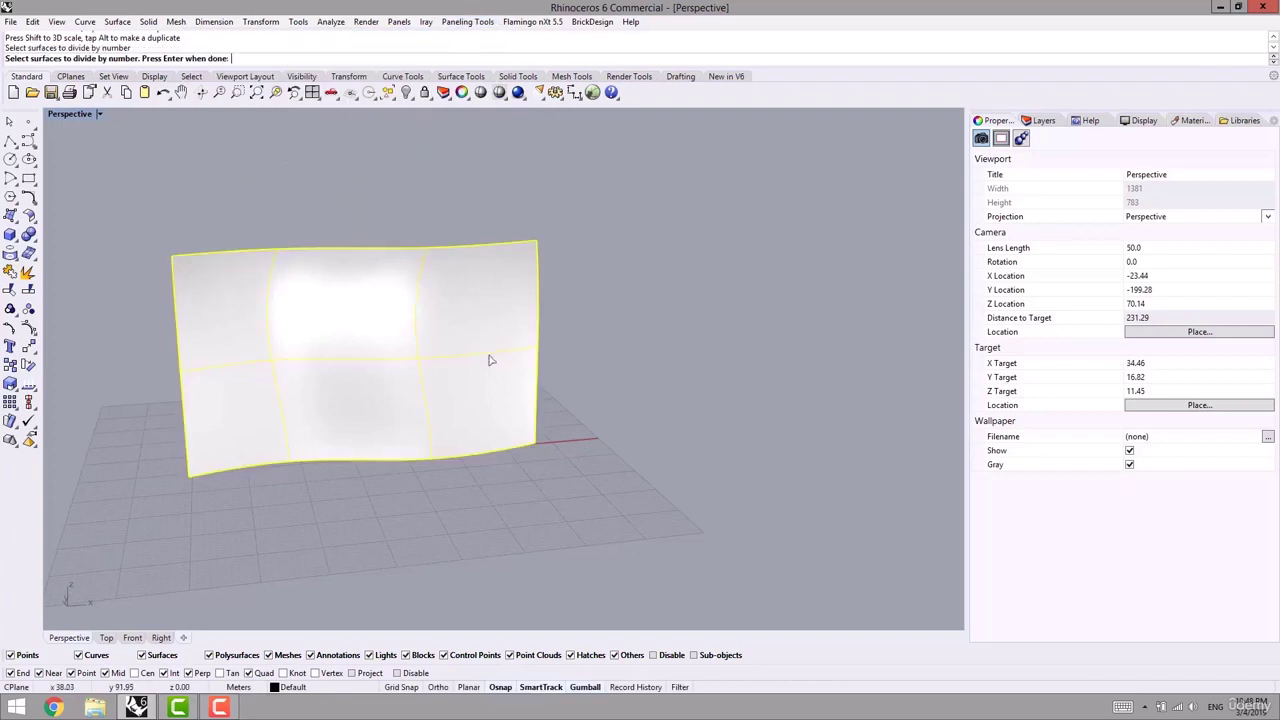
- Divide the wavy surface into a grouped 14 × 14 span point grid of 225 points
right_drag(491, 357, 643, 337)
key(Return)
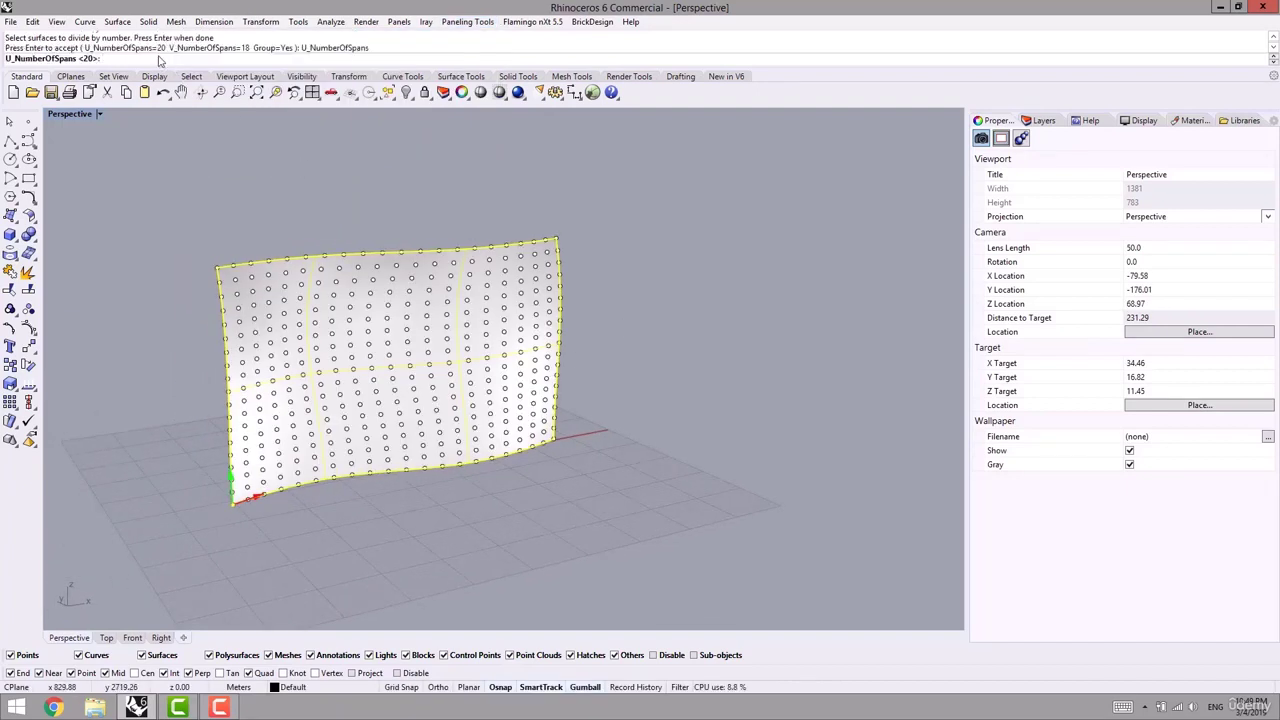
text(14)
key(Return)
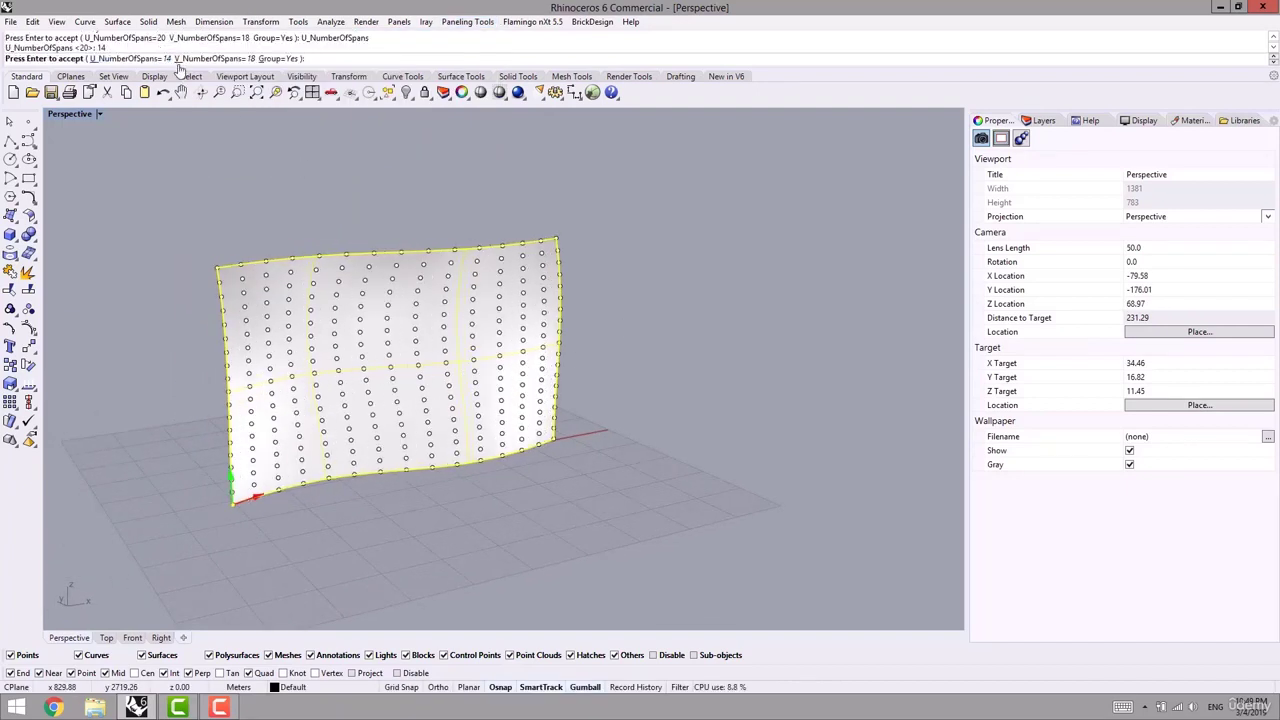
click(214, 58)
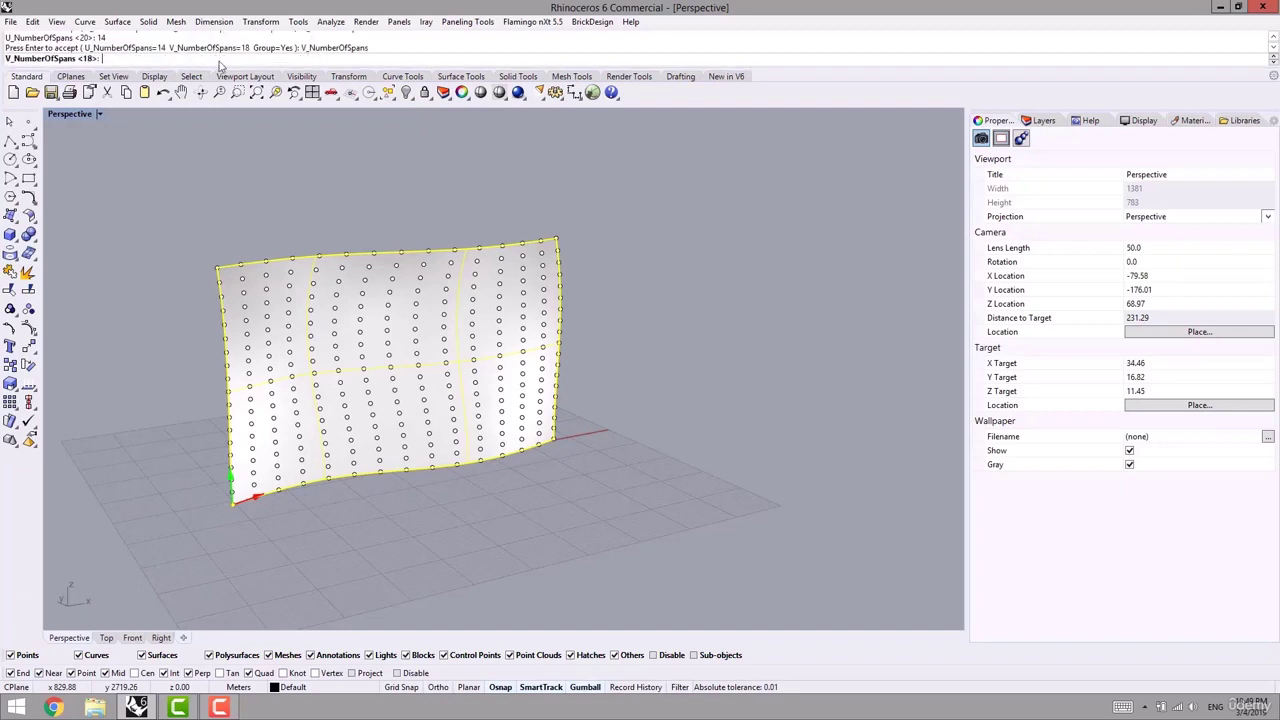
key(Return)
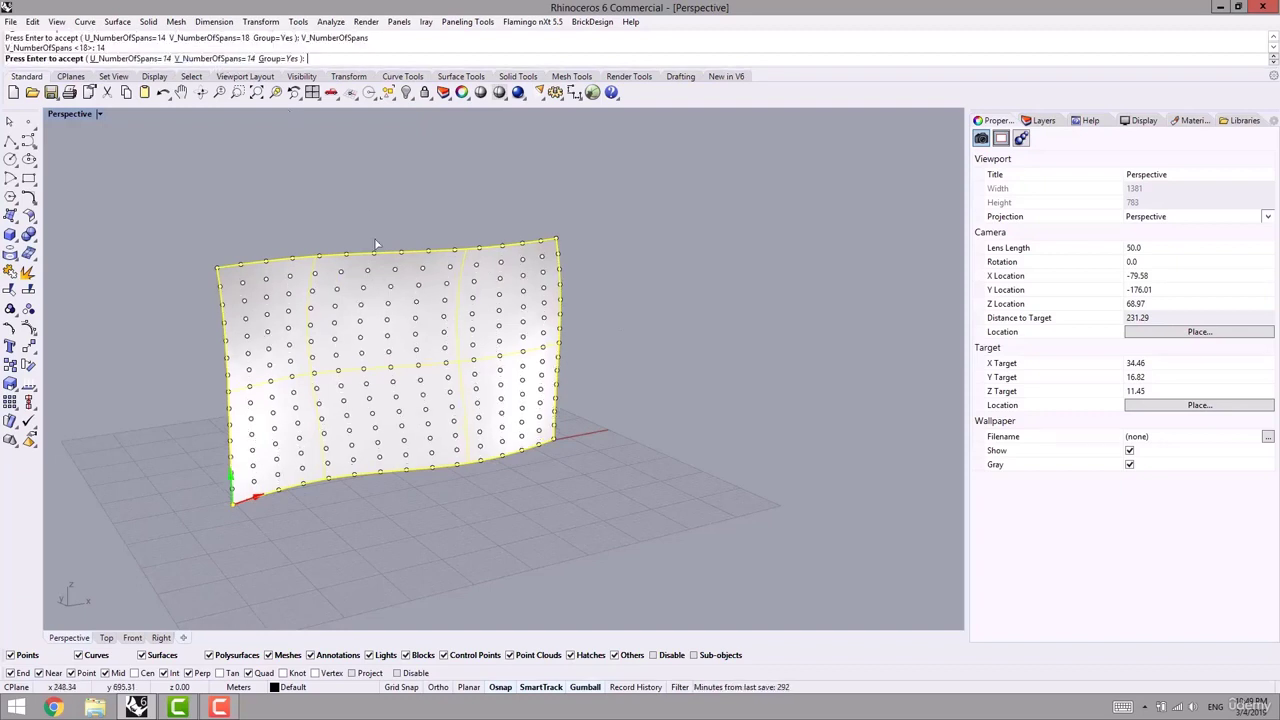
right_drag(374, 243, 243, 288)
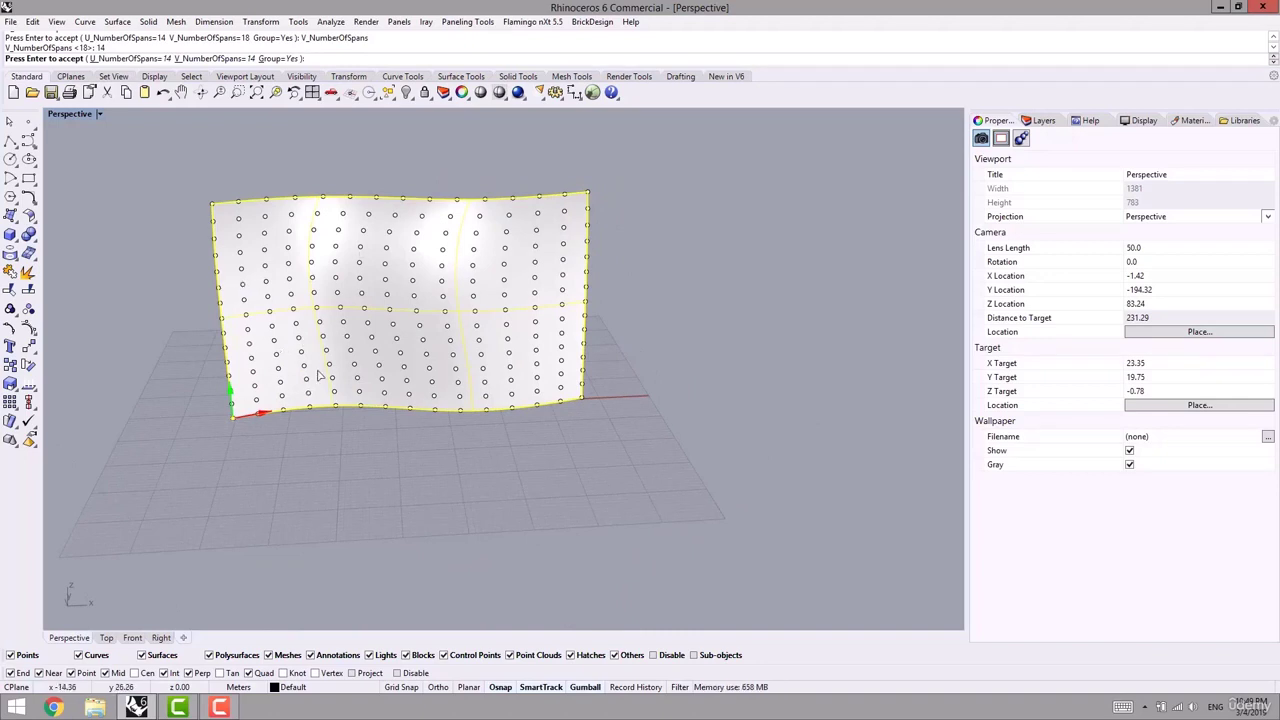
right_click(674, 345)
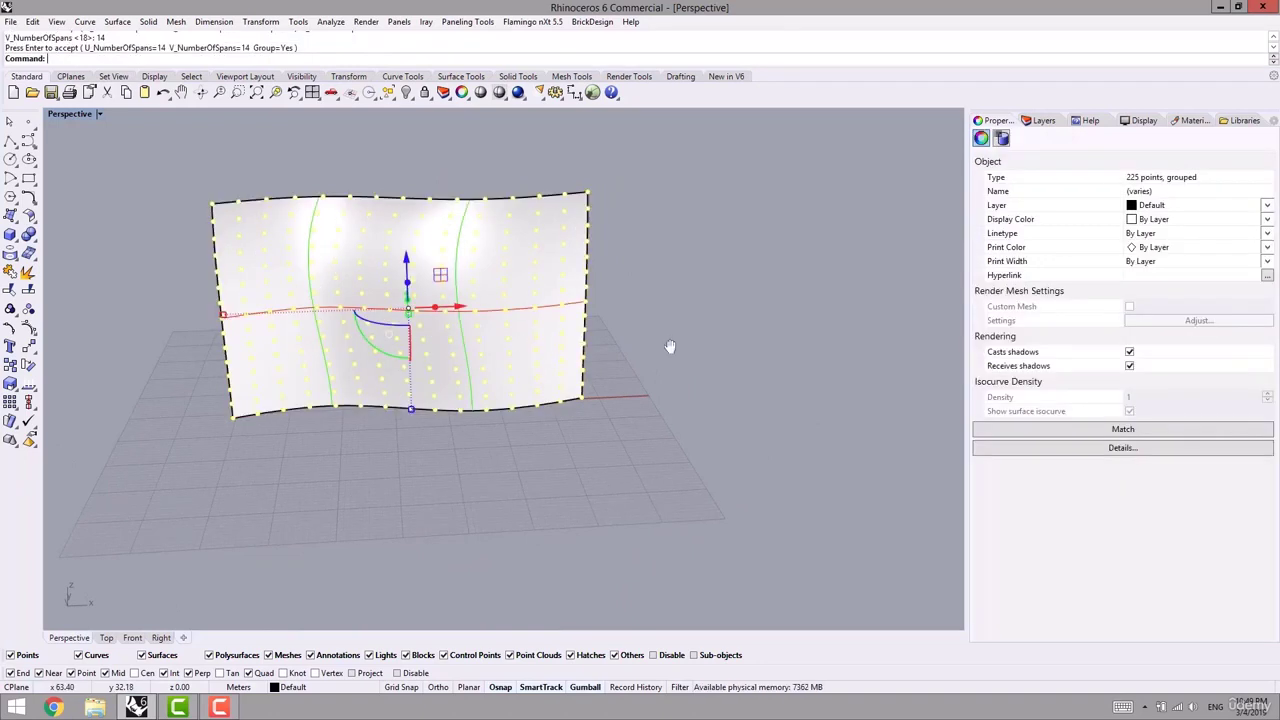
click(669, 346)
shift+right_drag(669, 346, 566, 384)
click(466, 22)
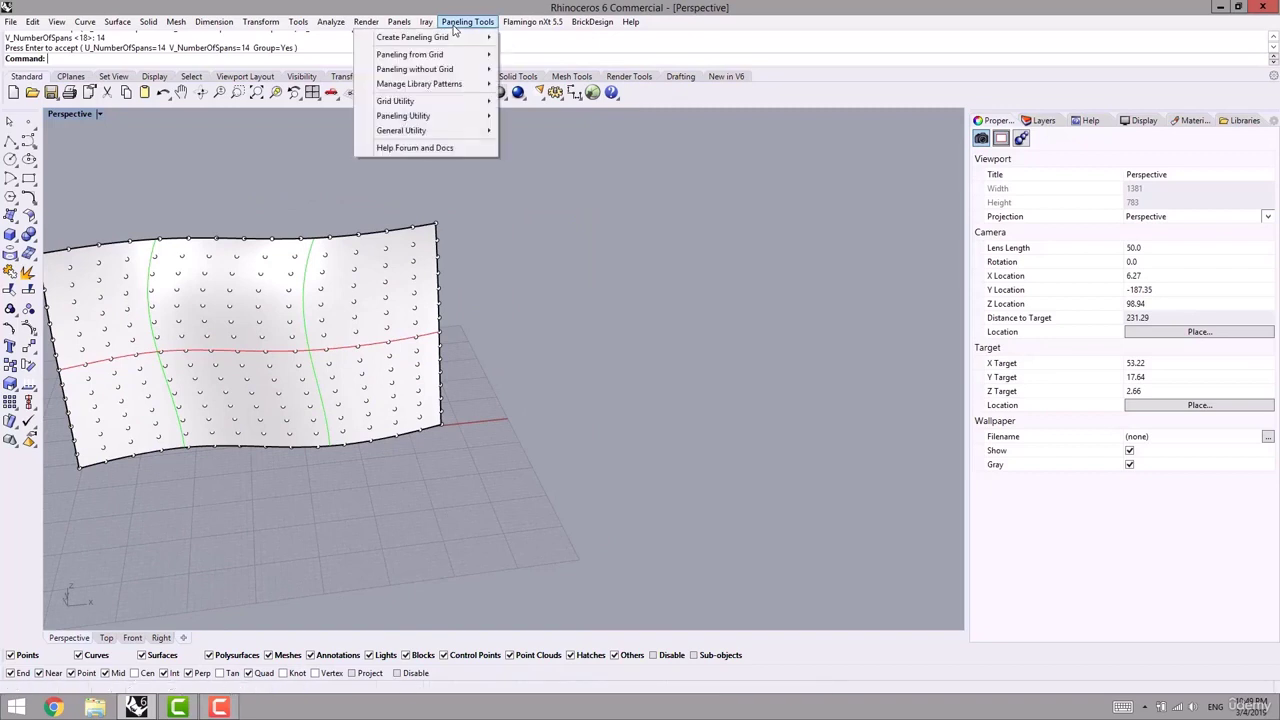
mouse_move(420, 54)
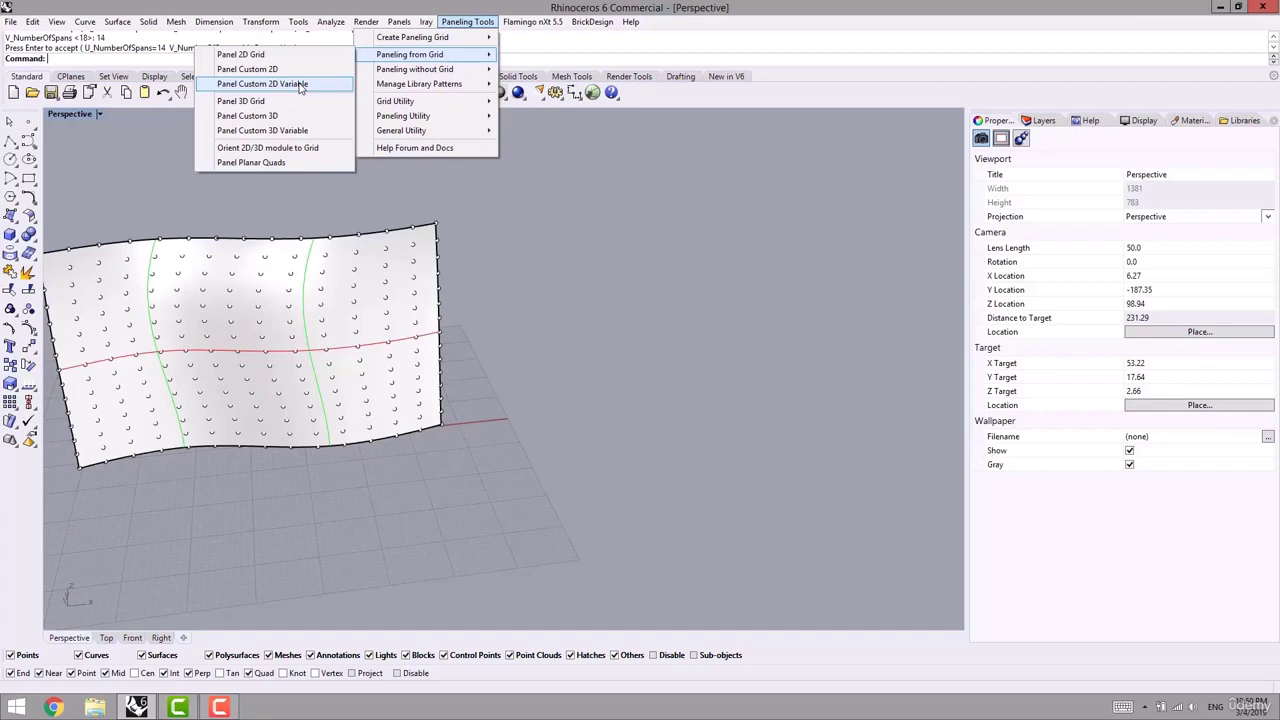
shift+right_drag(562, 343, 523, 440)
scroll(523, 440, down, 6)
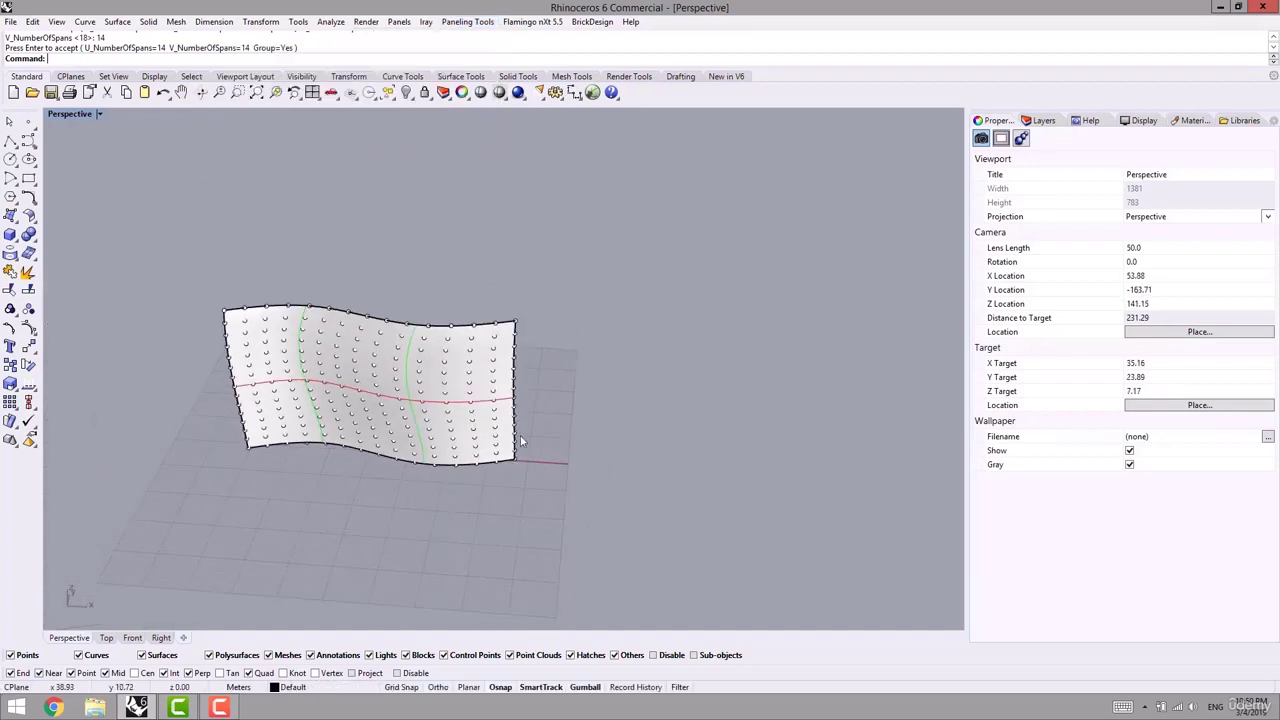
- Draw a small corner-to-corner square on the ground beside the surface
shift+right_drag(380, 450, 556, 432)
scroll(625, 398, up, 4)
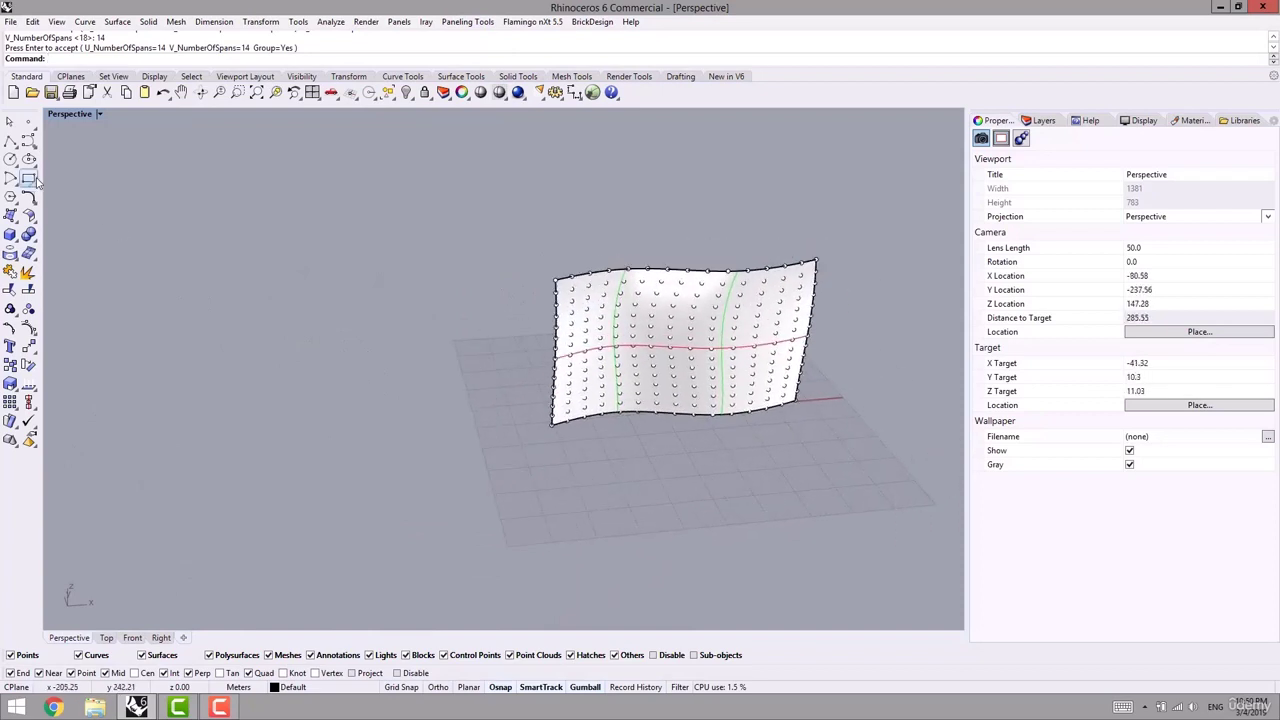
click(30, 180)
scroll(429, 443, up, 3)
click(428, 443)
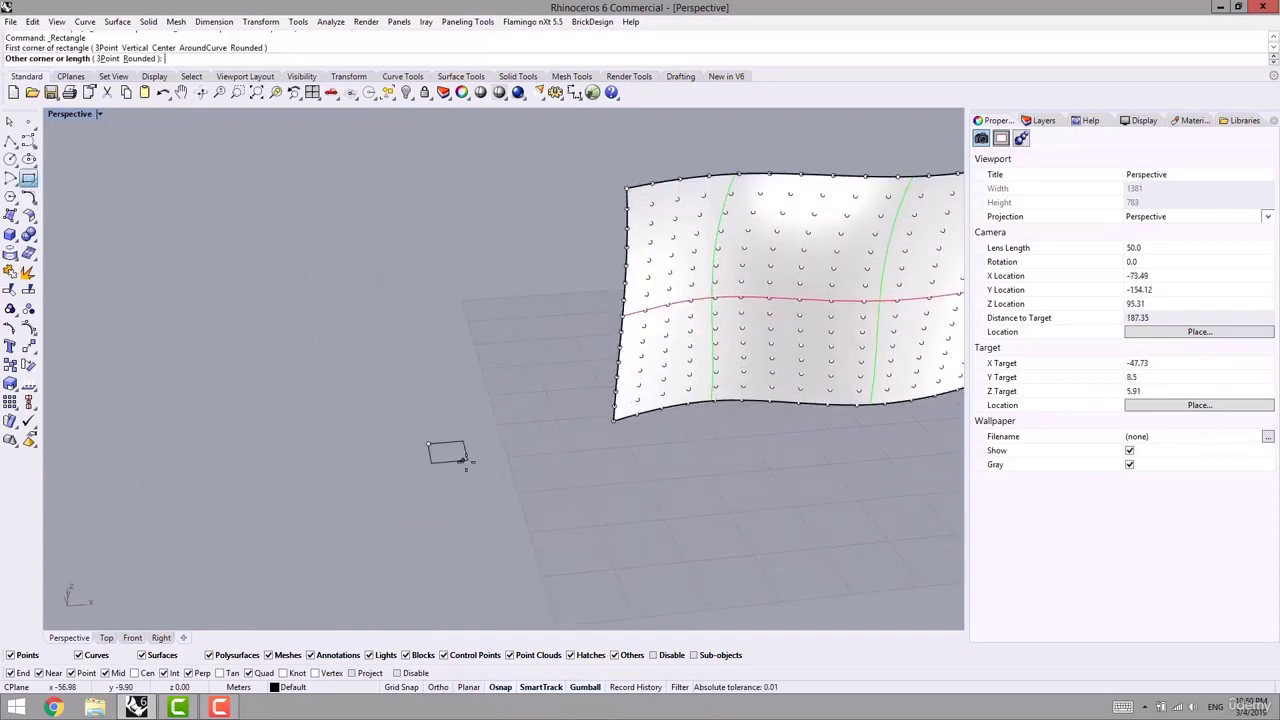
click(468, 463)
shift+right_drag(525, 451, 418, 502)
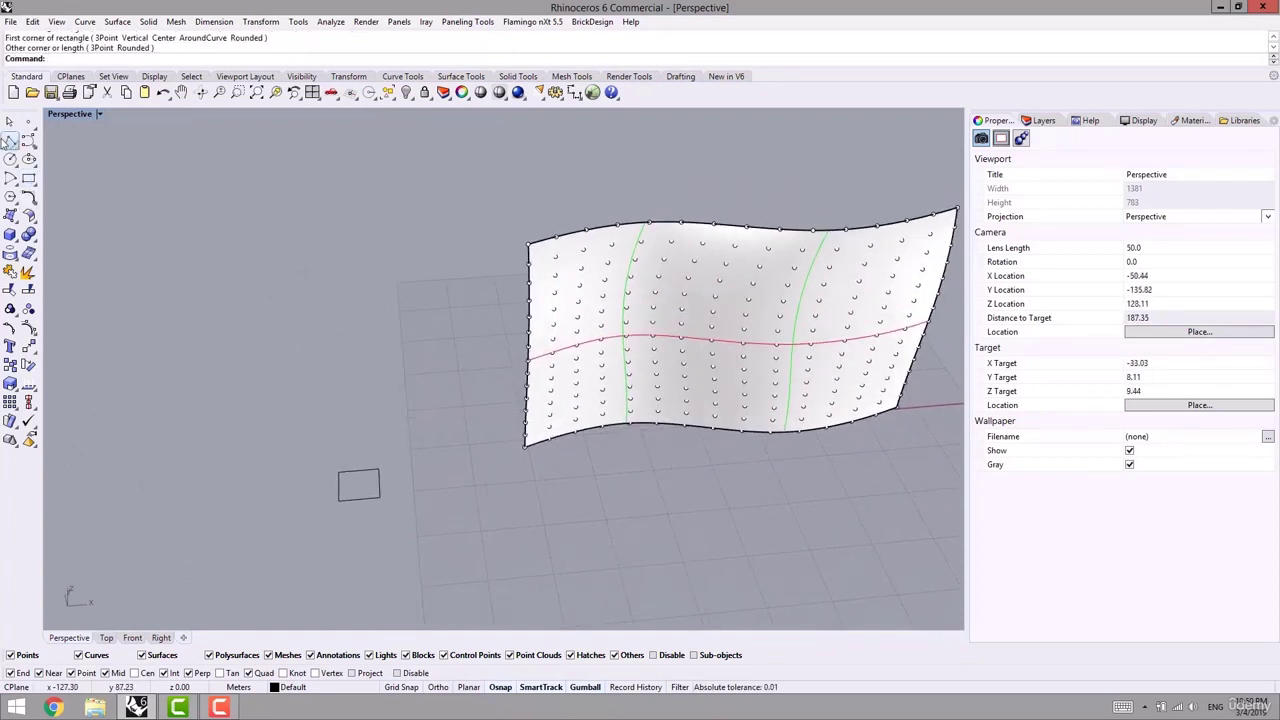
- Draw a circle by centre and radius next to the square
click(12, 160)
scroll(423, 486, up, 3)
click(405, 493)
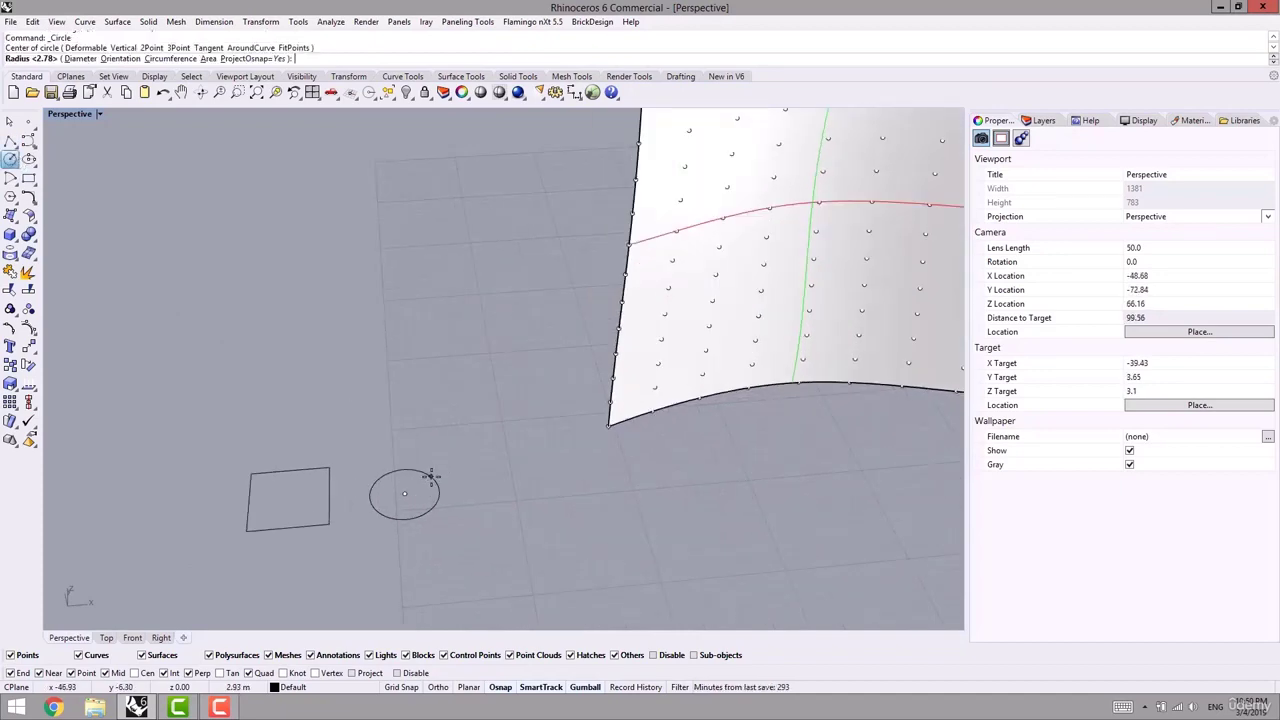
click(436, 473)
scroll(440, 460, down, 6)
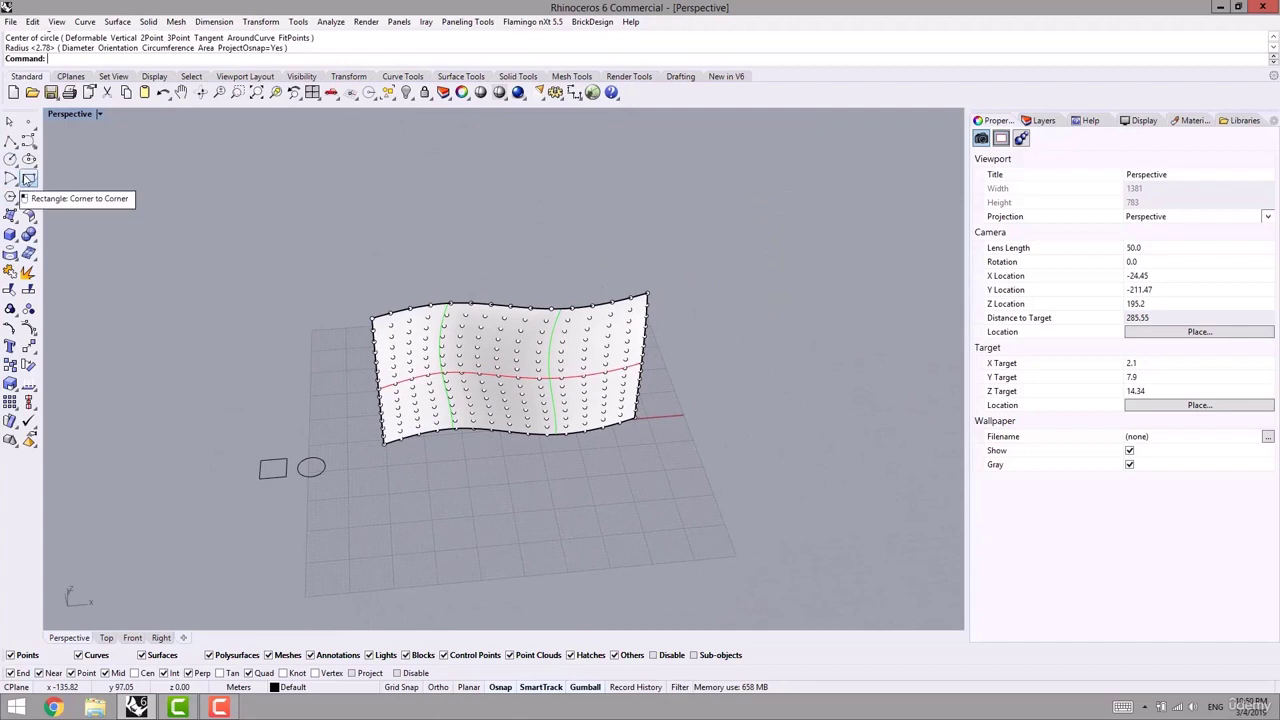
- Select the square and switch to the Top viewport
click(268, 468)
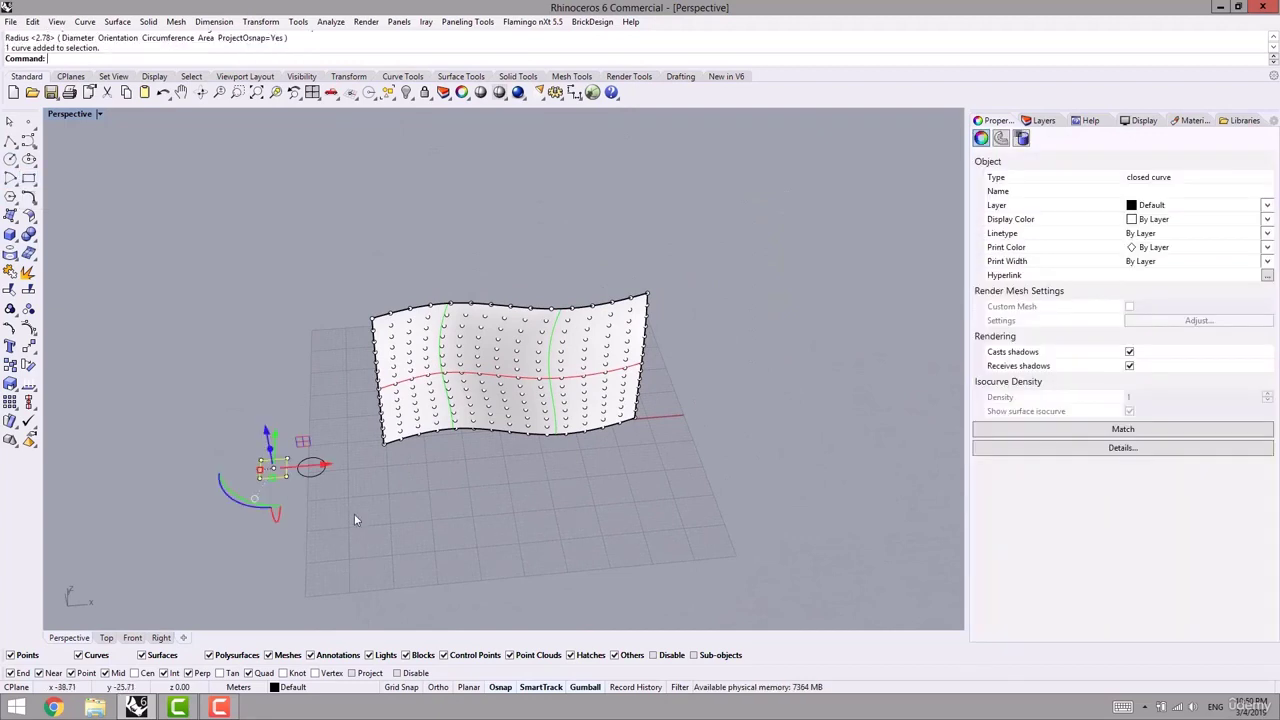
click(354, 513)
click(288, 470)
click(106, 637)
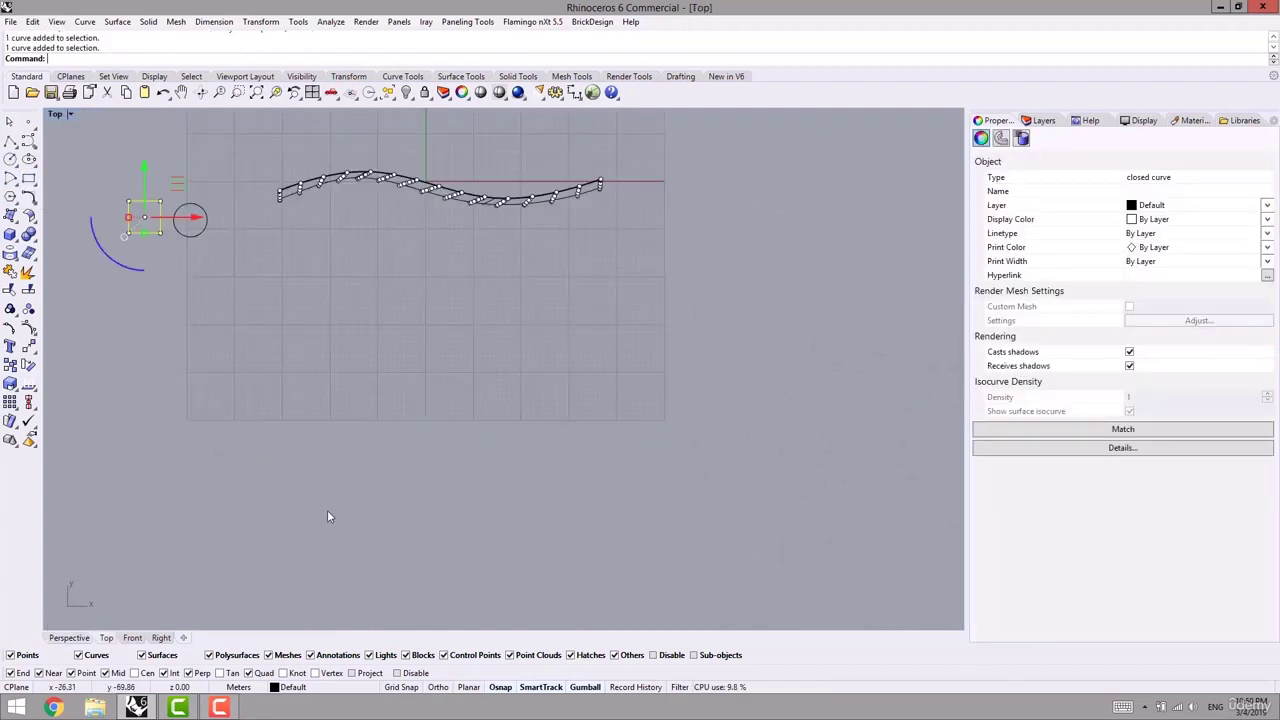
- Nudge the square slightly down and pan the top view right
scroll(330, 480, down, 5)
scroll(352, 376, up, 3)
drag(323, 362, 323, 366)
click(214, 393)
right_drag(211, 394, 278, 397)
- Draw a hexagon and move it up beside the square and circle
click(10, 196)
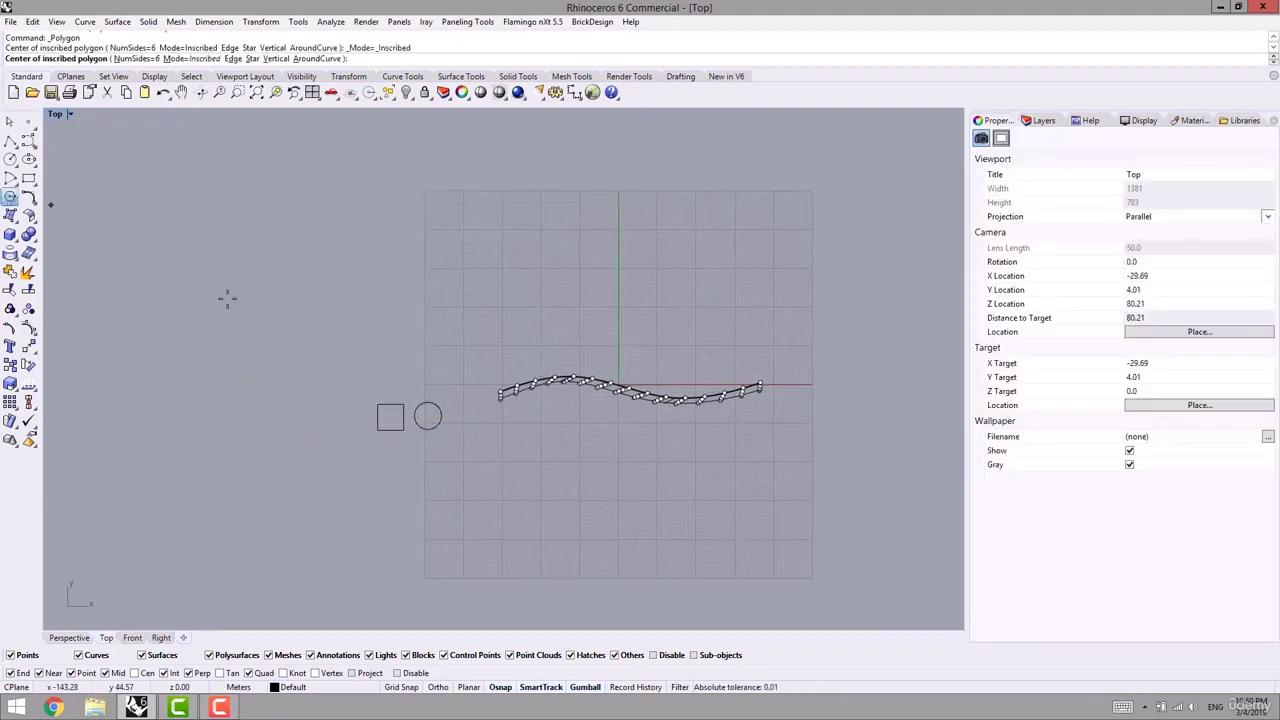
scroll(326, 401, up, 3)
click(334, 452)
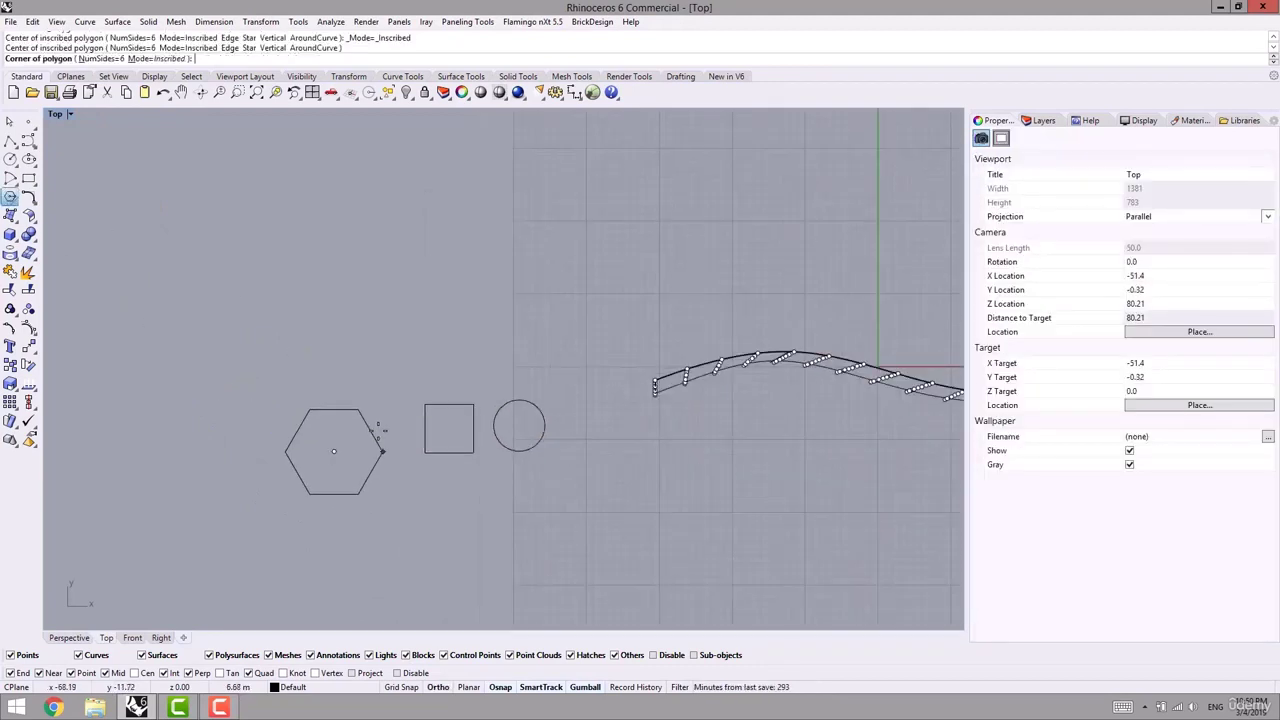
click(347, 428)
drag(366, 420, 403, 396)
click(456, 370)
right_drag(464, 378, 428, 323)
- Copy the square below the original and place a point at its lower-left corner
click(426, 348)
alt+drag(444, 340, 440, 499)
right_drag(506, 499, 547, 390)
click(547, 390)
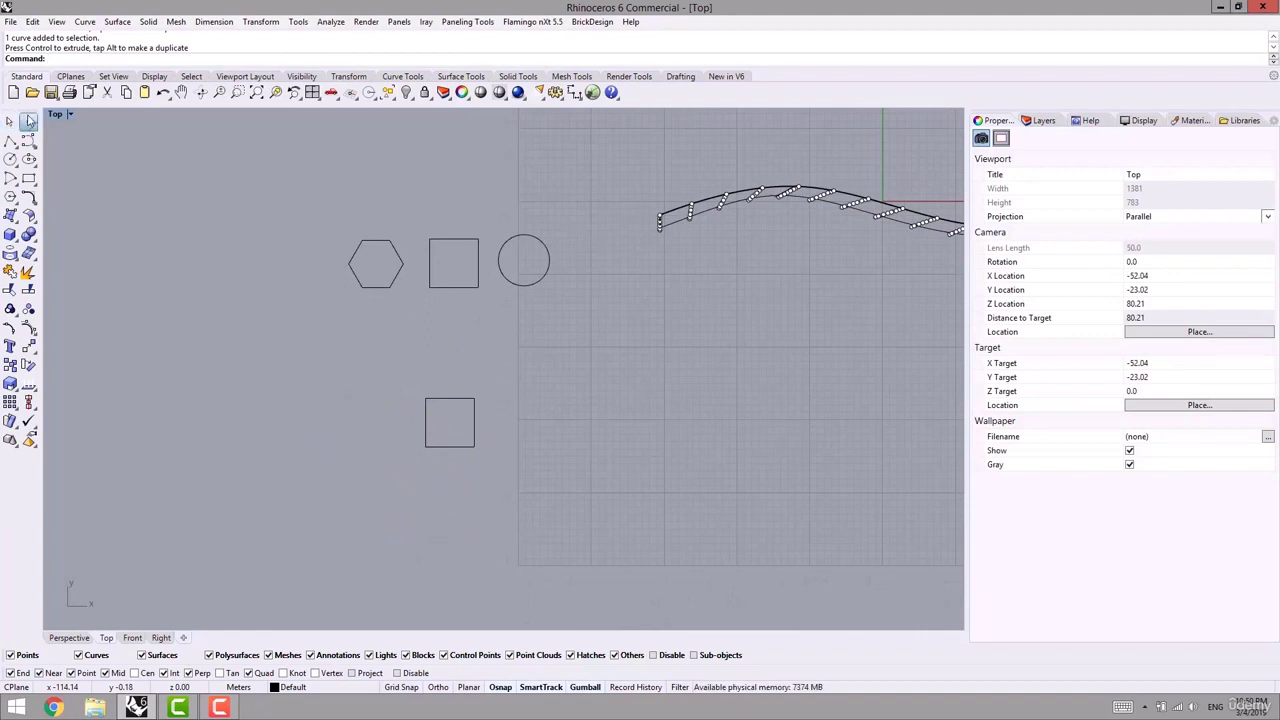
click(28, 121)
click(427, 446)
scroll(458, 433, up, 4)
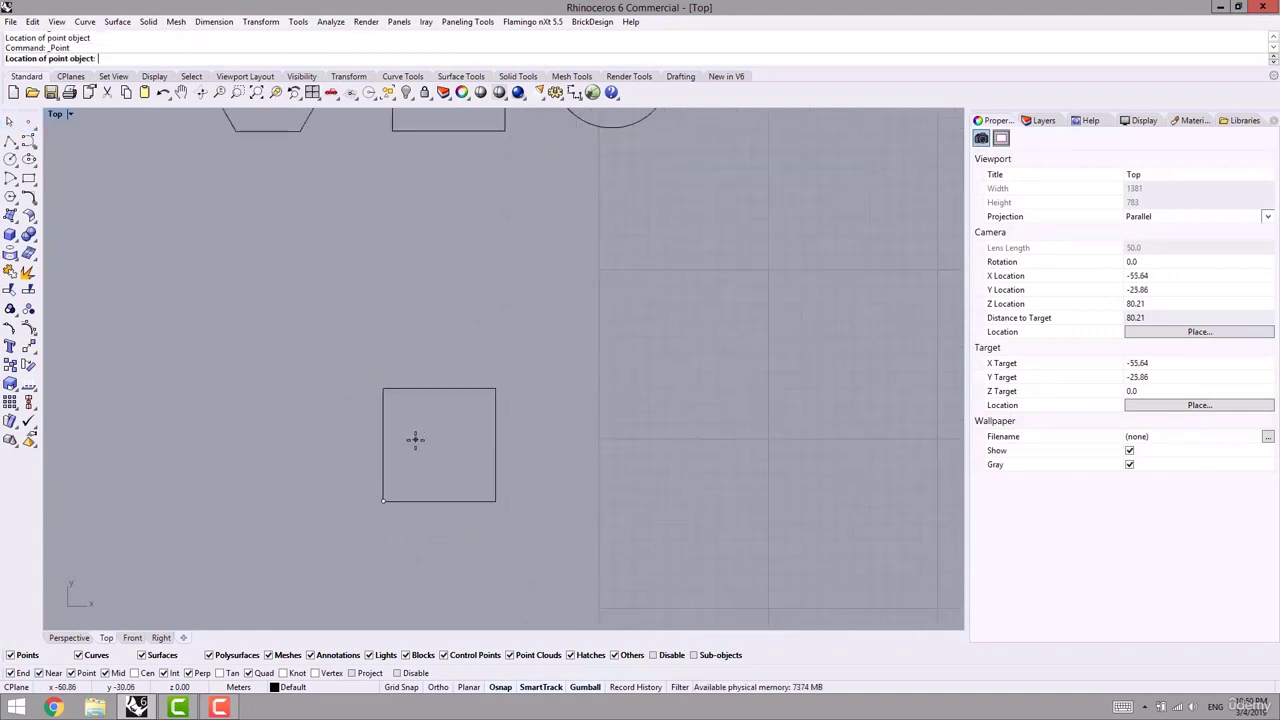
- Draw a small square in the copied square's lower-left corner
click(28, 178)
click(384, 500)
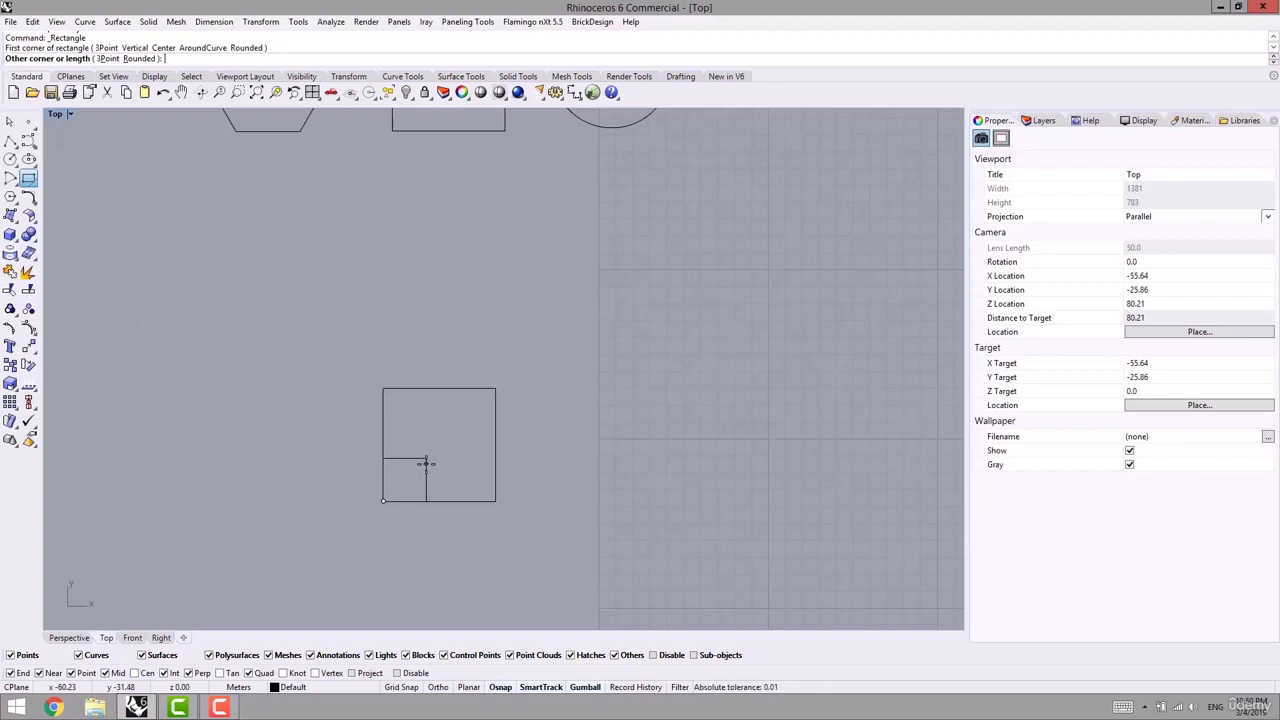
click(426, 462)
right_drag(394, 481, 381, 461)
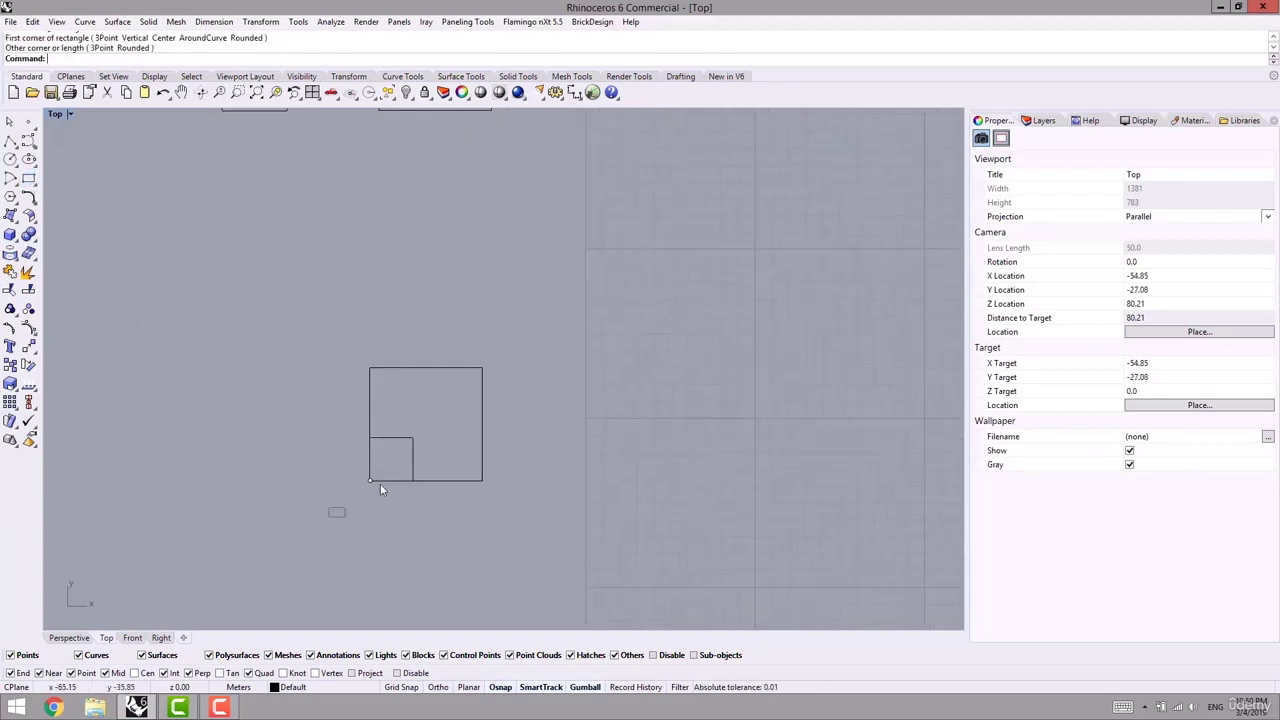
mouse_move(380, 484)
mouse_down()
mouse_move(423, 429)
mouse_move(382, 451)
mouse_move(372, 480)
mouse_up()
- Place a point at the square's centre, then copy square and point to the right
click(28, 121)
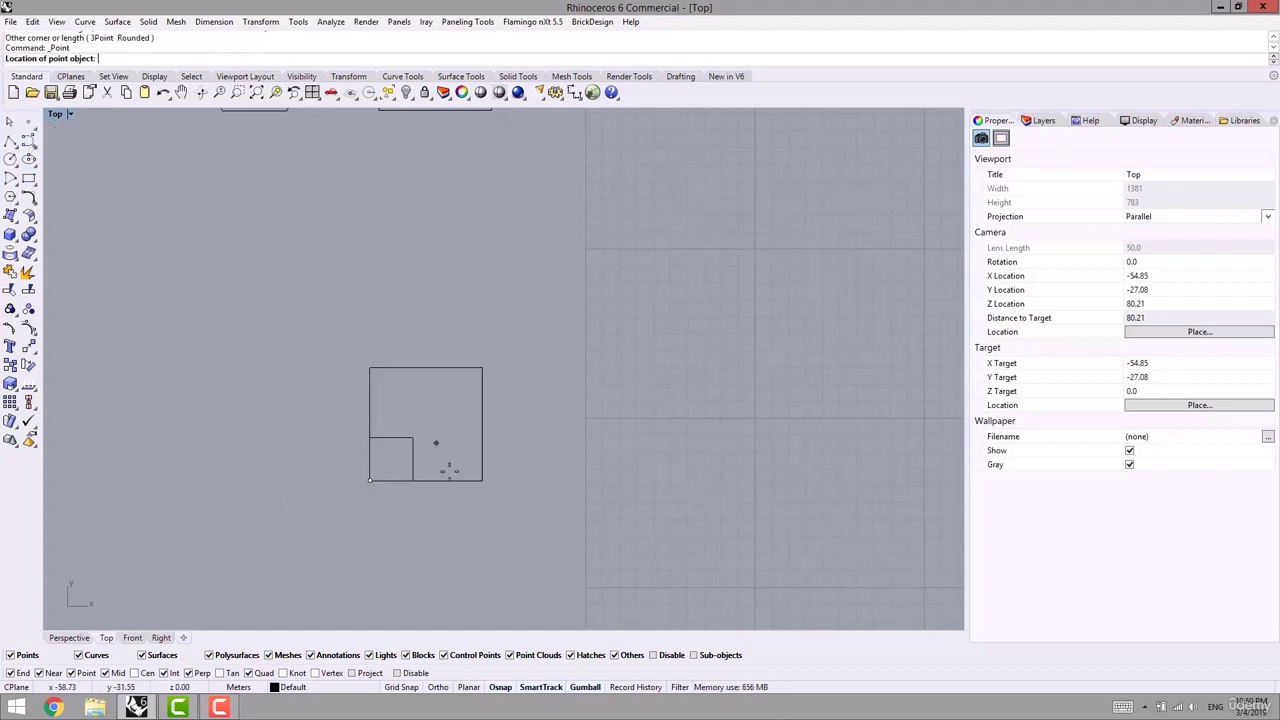
click(427, 424)
scroll(418, 401, down, 3)
right_drag(418, 401, 280, 378)
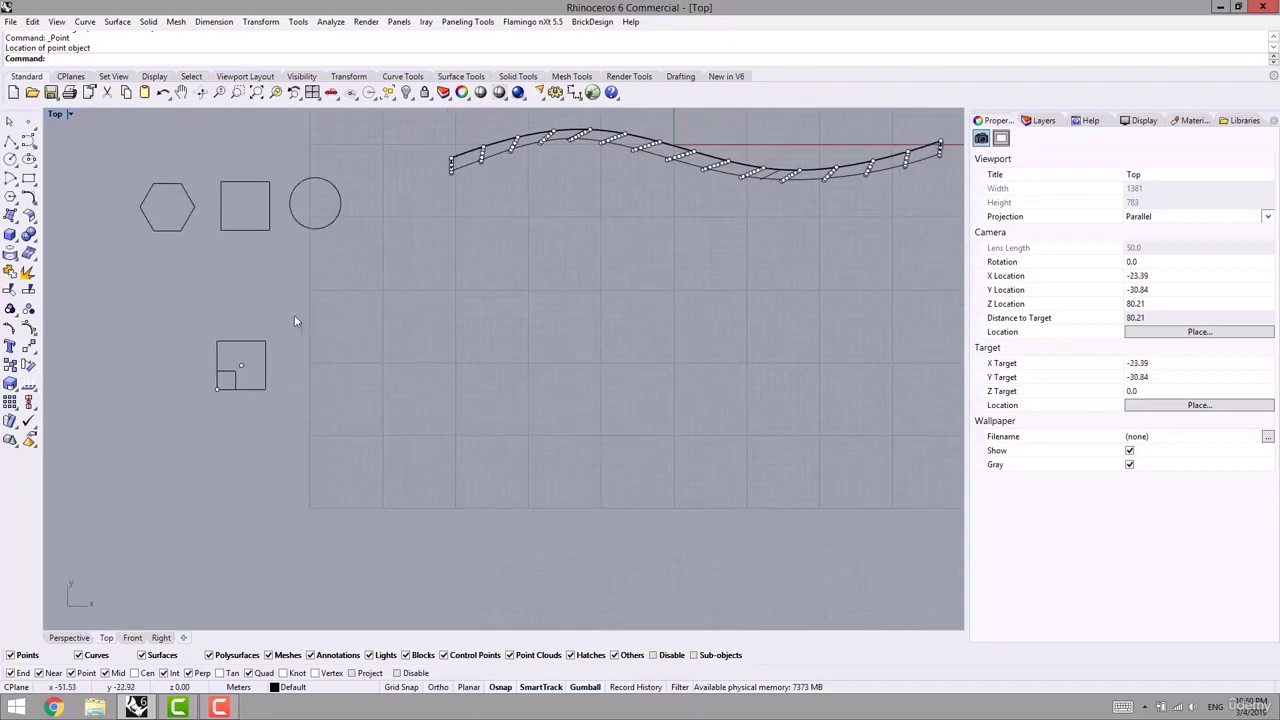
drag(293, 318, 418, 341)
- Draw a closed diamond polyline through the four side midpoints of the copied square
key(Escape)
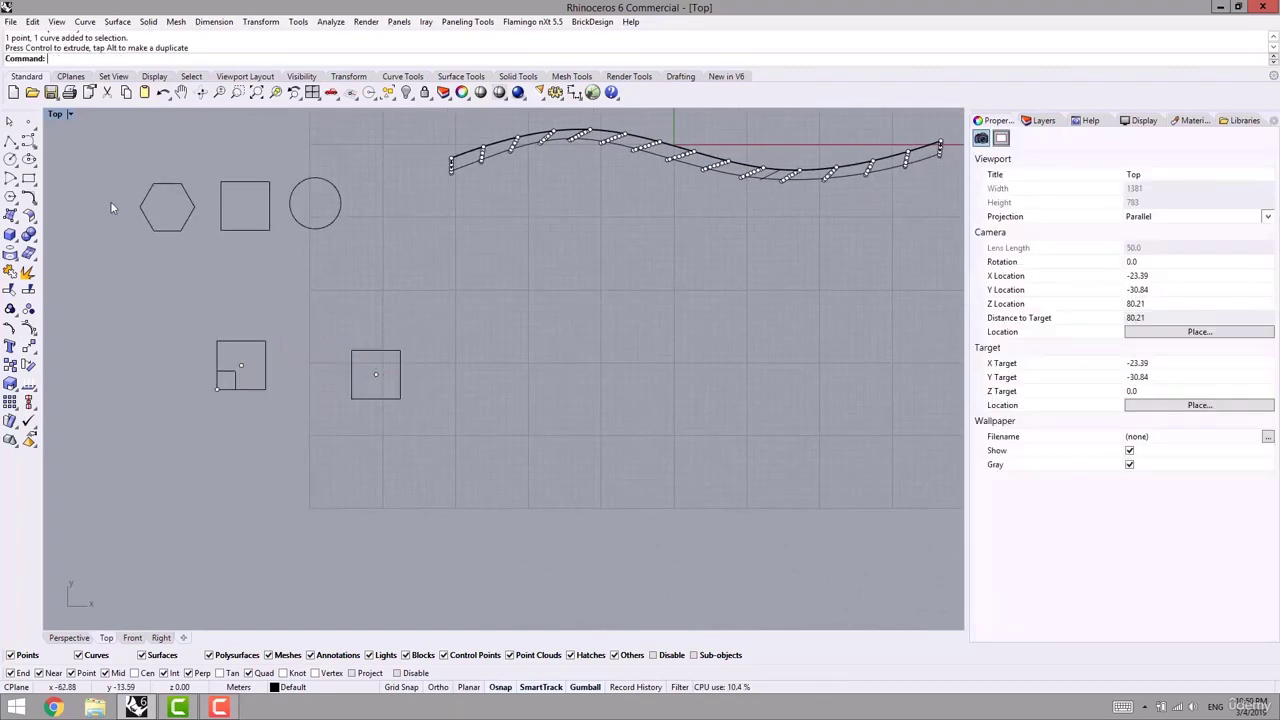
click(10, 141)
scroll(390, 331, up, 6)
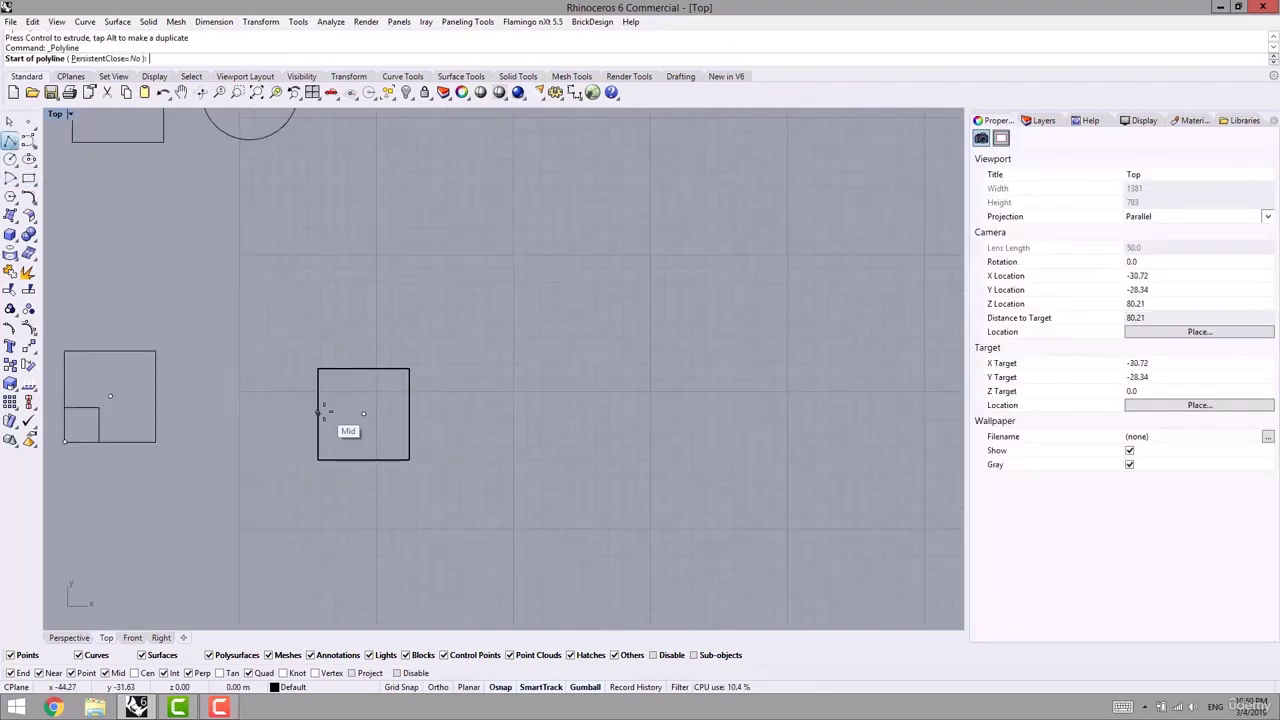
click(319, 414)
click(363, 369)
click(409, 414)
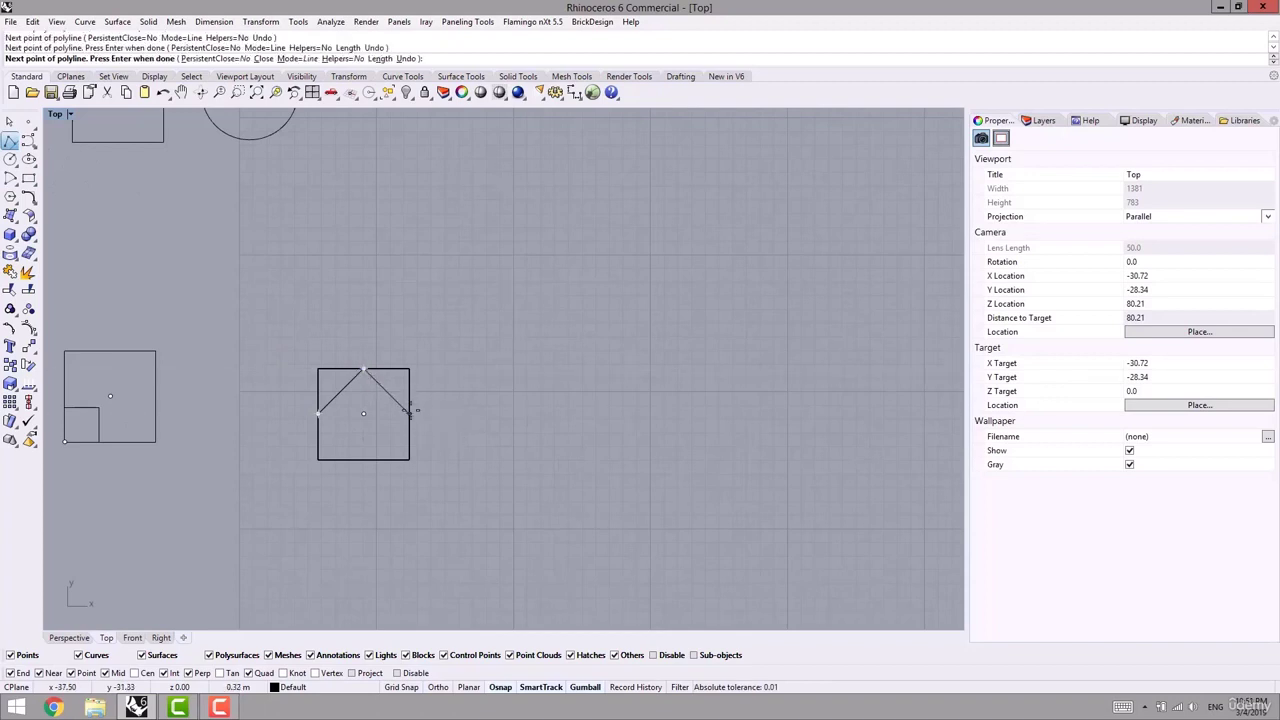
click(363, 460)
click(319, 414)
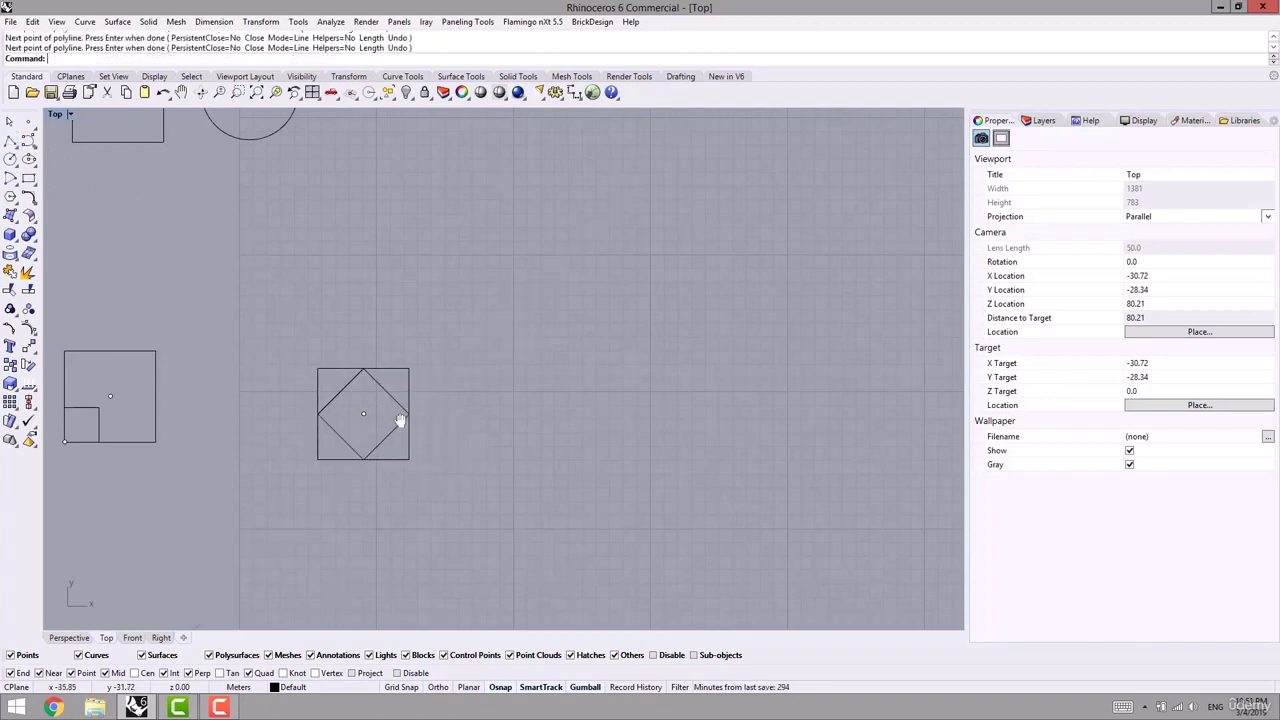
right_drag(400, 423, 321, 413)
- Place a point at the diamond's top corner and return to the Perspective view
click(28, 121)
scroll(265, 370, up, 4)
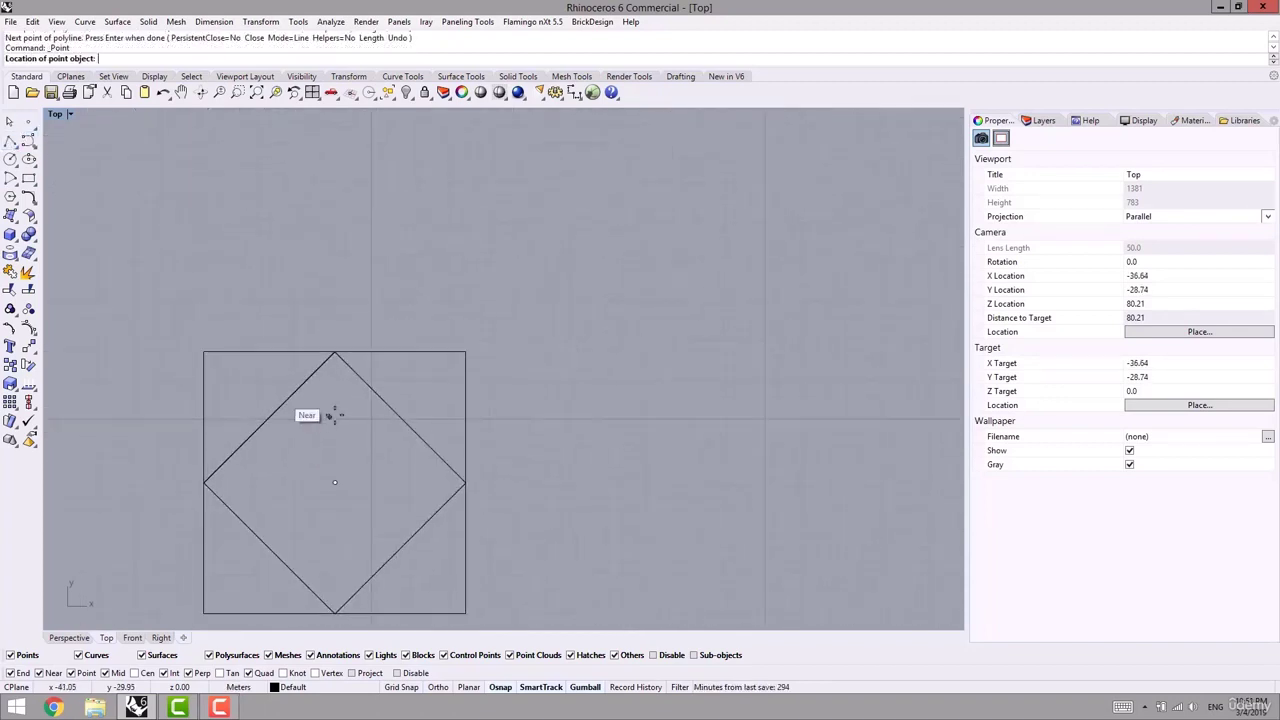
click(334, 352)
scroll(350, 351, down, 3)
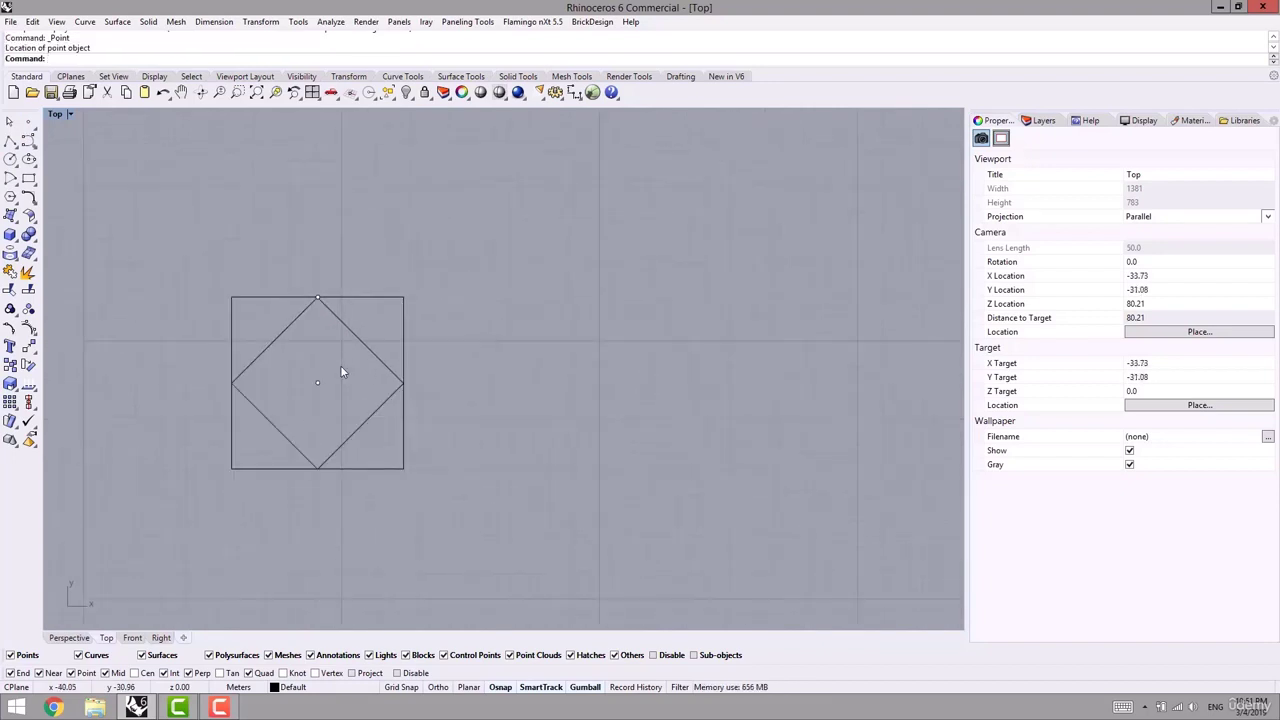
scroll(340, 377, down, 5)
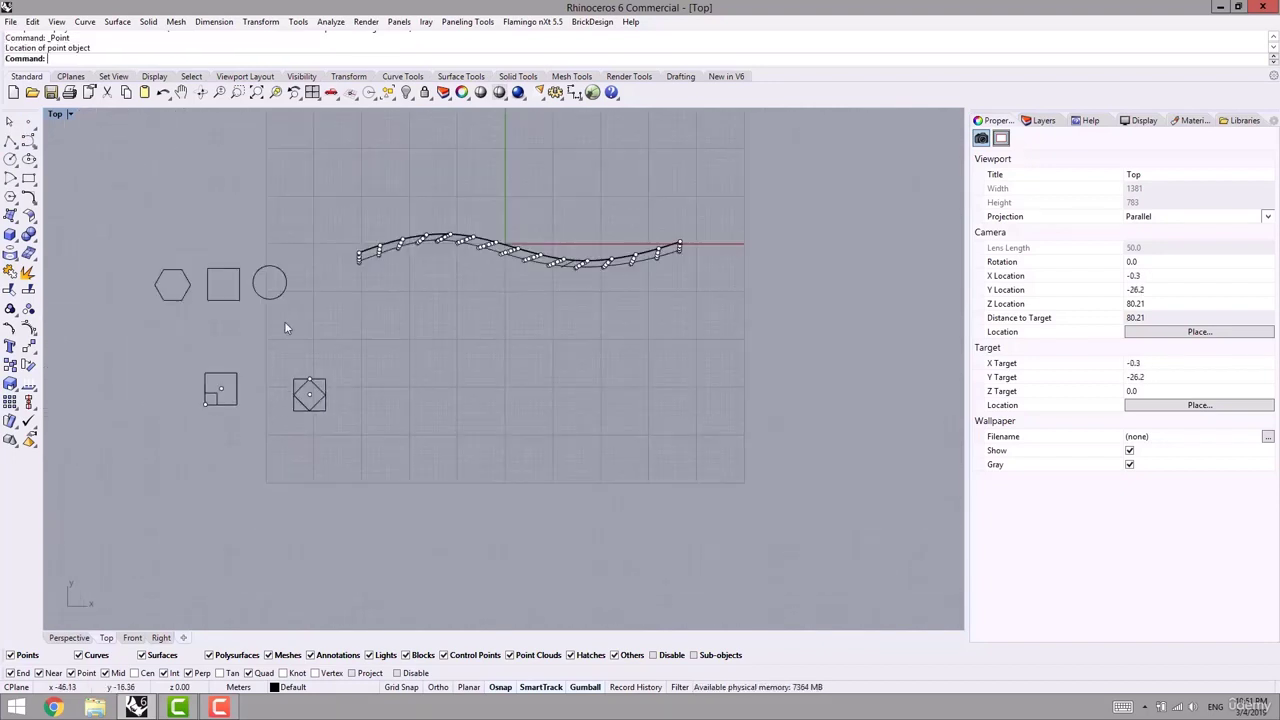
click(82, 641)
- Make Layer 01 current and place points at the surface's top-left and lower-right corners
right_drag(225, 475, 193, 359)
click(296, 687)
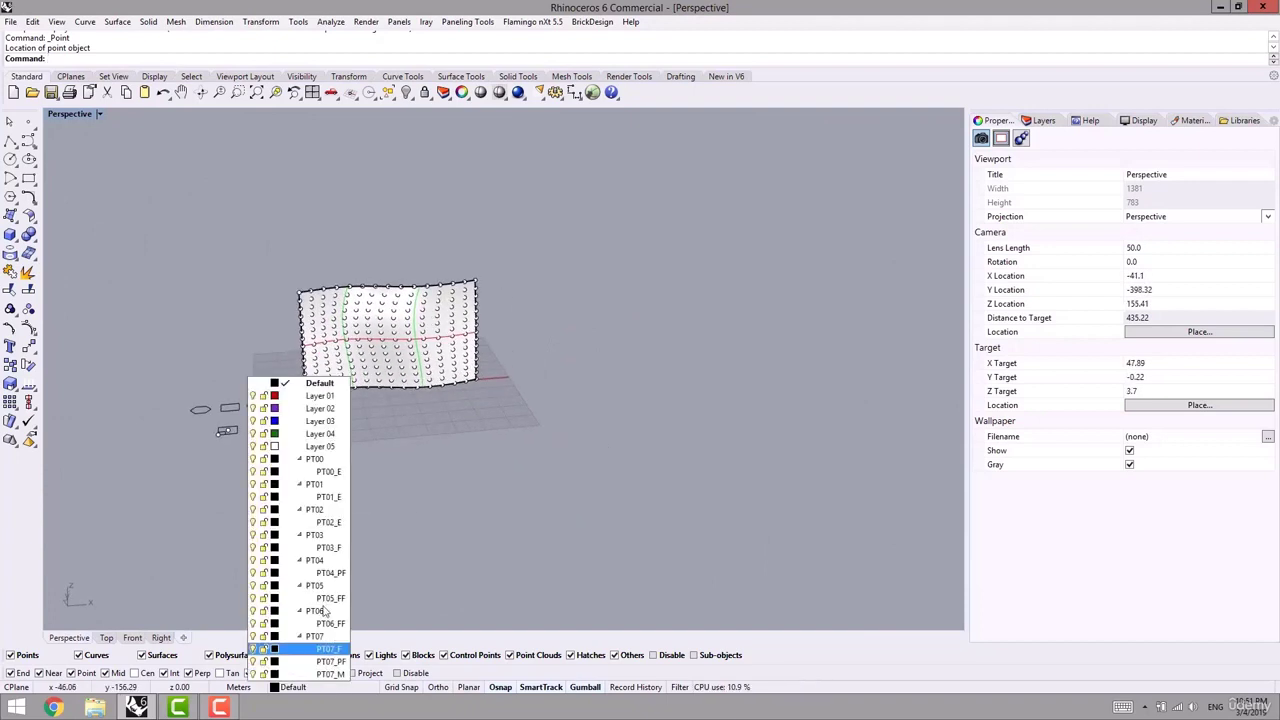
click(289, 397)
click(28, 120)
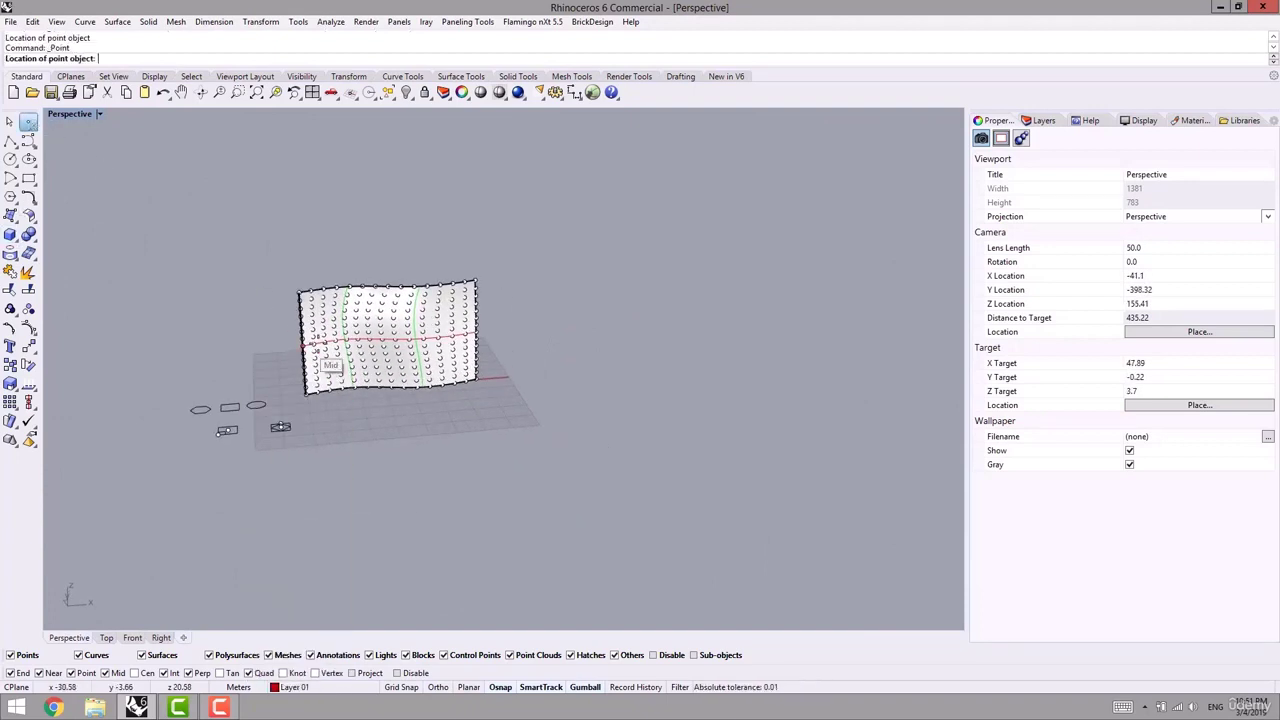
scroll(303, 306, up, 10)
click(292, 263)
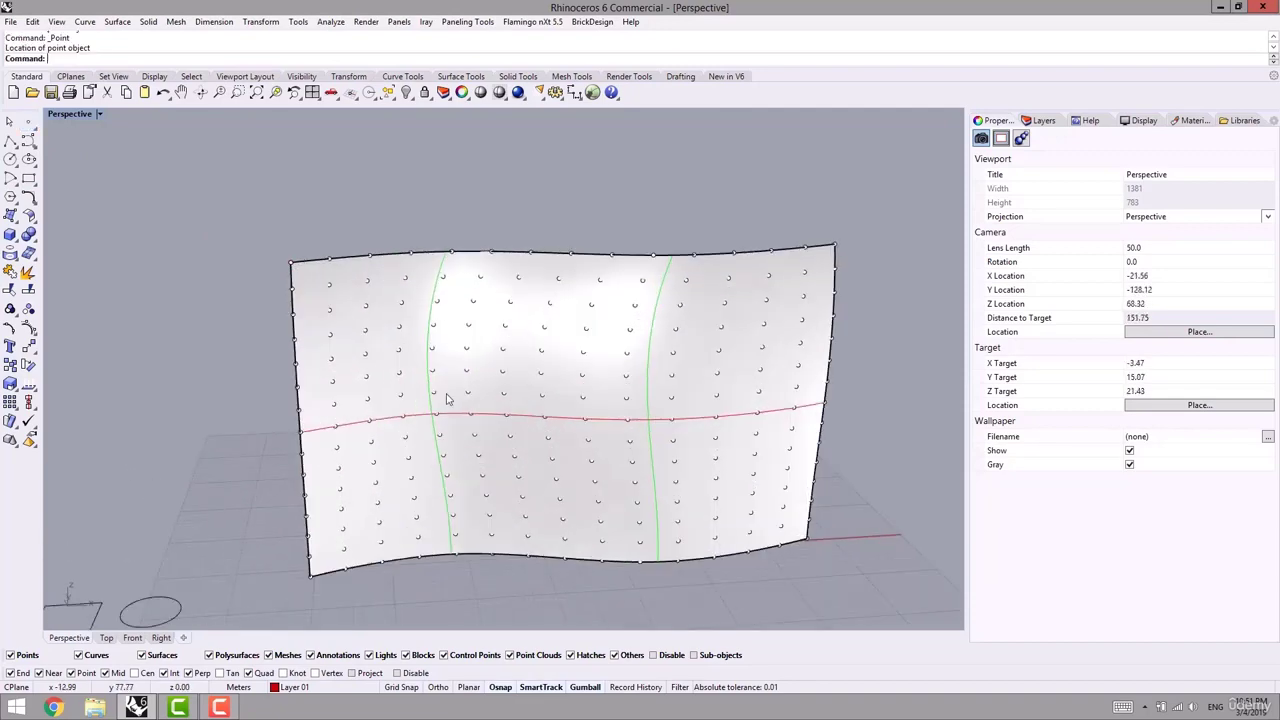
key(Return)
scroll(808, 540, up, 5)
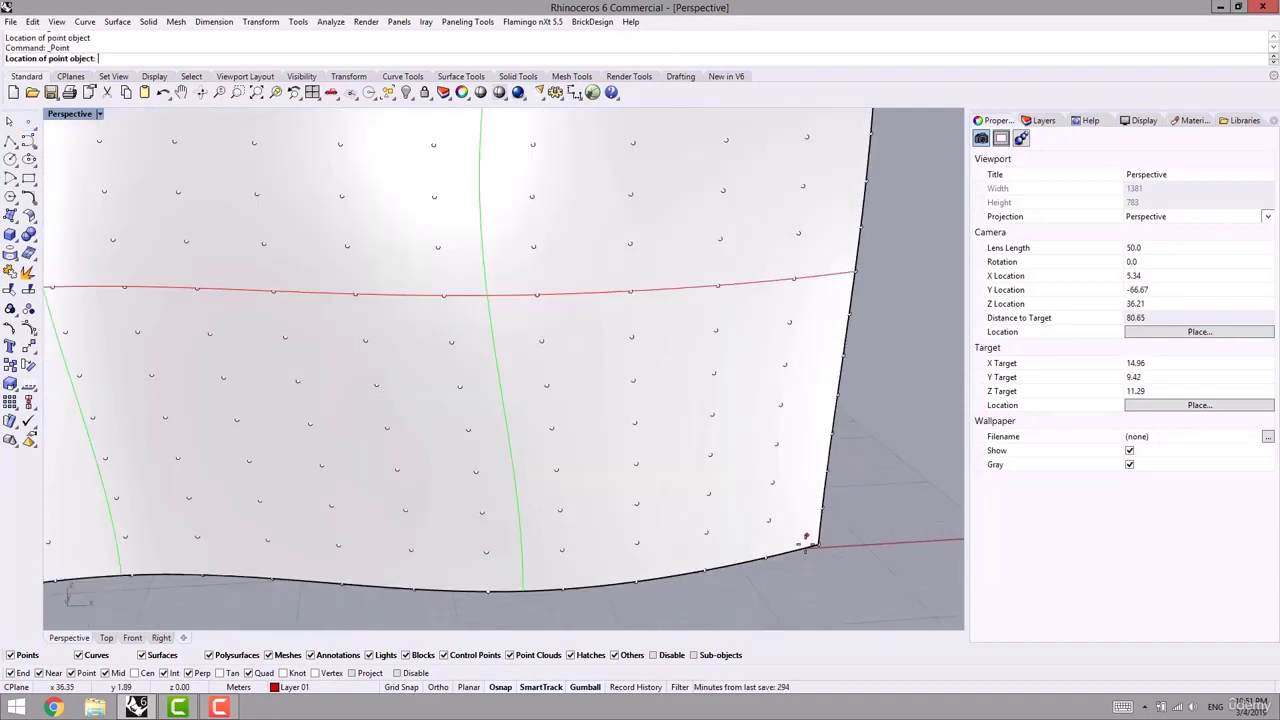
click(808, 543)
scroll(796, 577, down, 6)
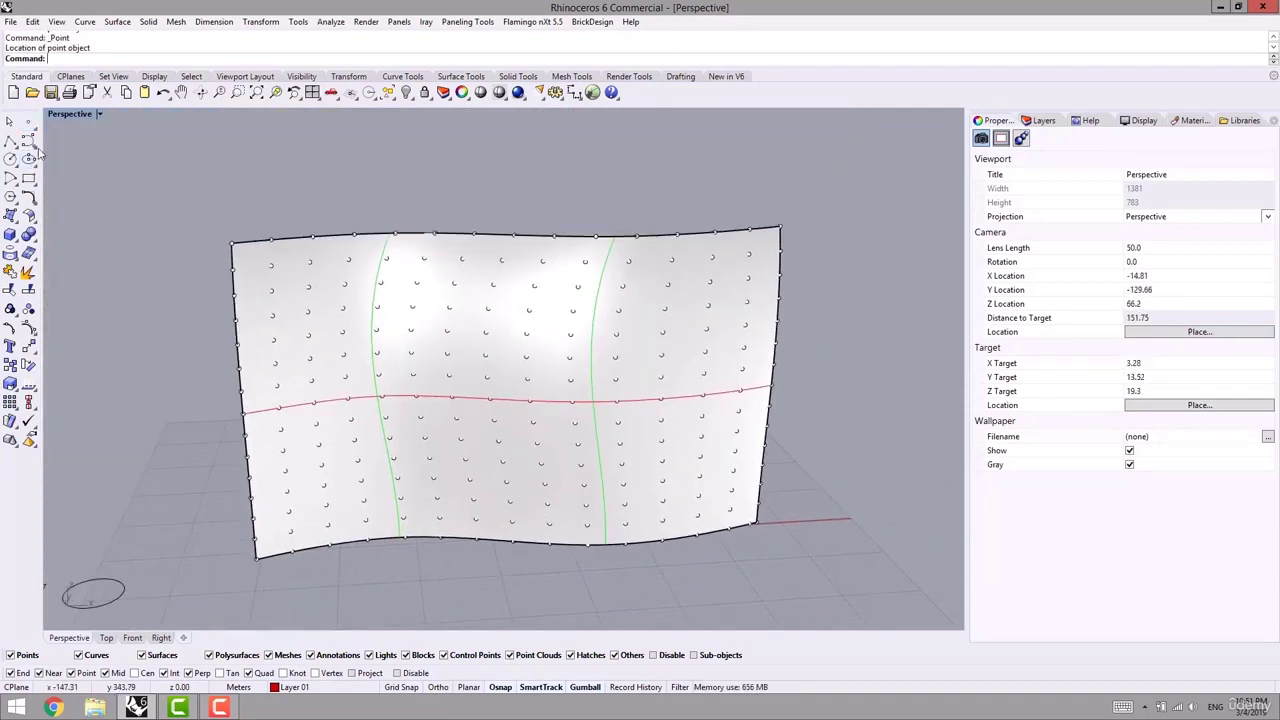
- Draw an interpolated curve on the surface from its lower-left corner to the right edge
click(35, 147)
click(86, 149)
click(377, 418)
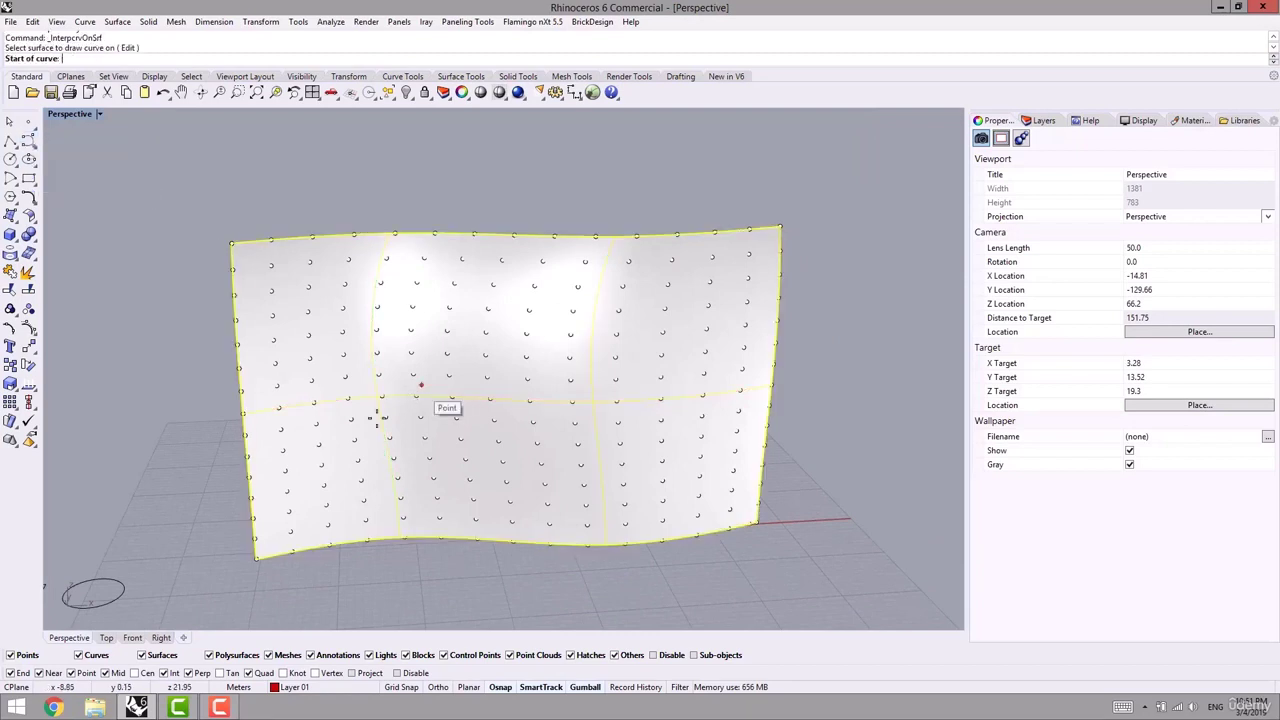
click(264, 555)
click(345, 376)
click(578, 443)
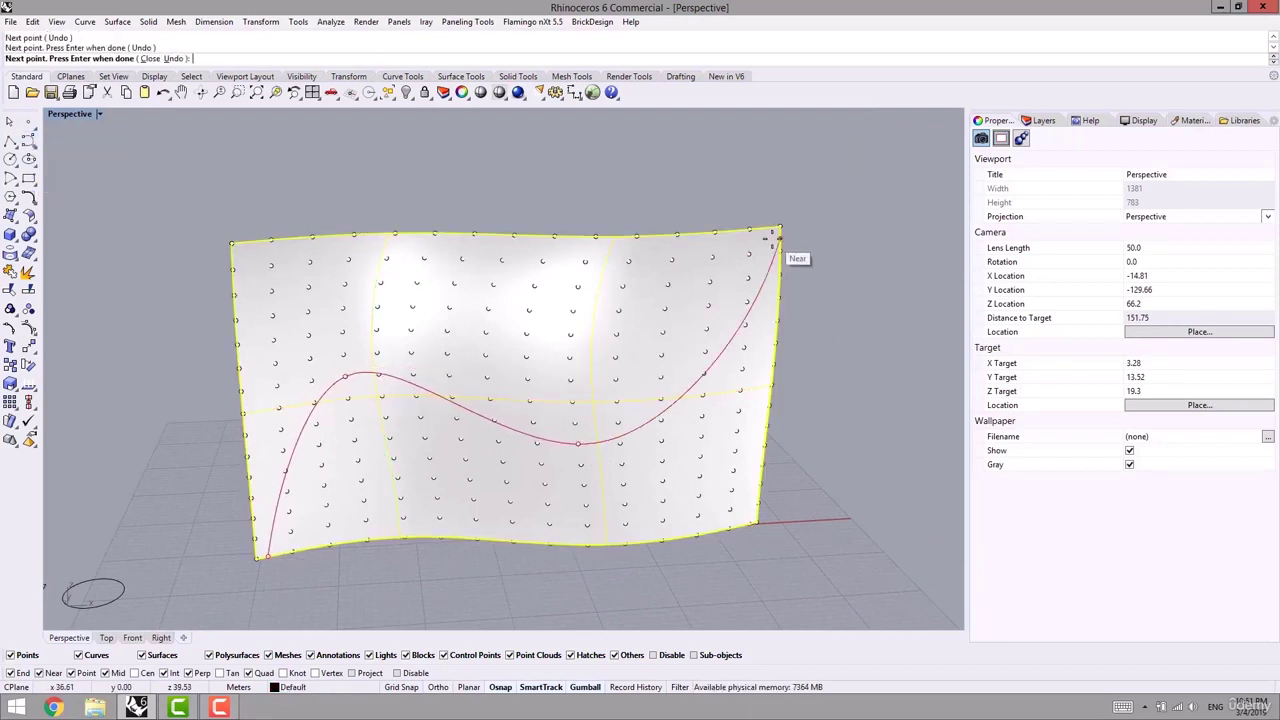
click(779, 238)
right_click(778, 260)
scroll(700, 345, down, 6)
right_drag(578, 415, 540, 468)
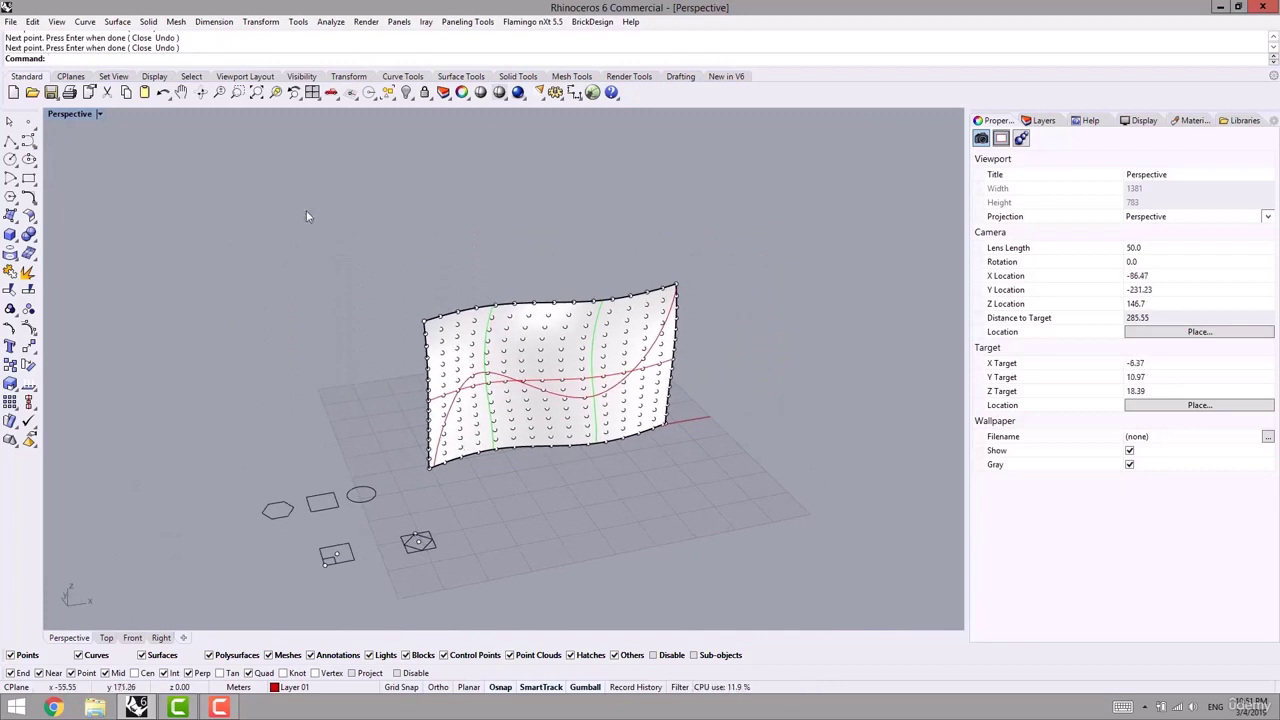
- Start Panel Custom 2D Variable, picking the grid points and the wavy base surface
click(463, 24)
mouse_move(418, 60)
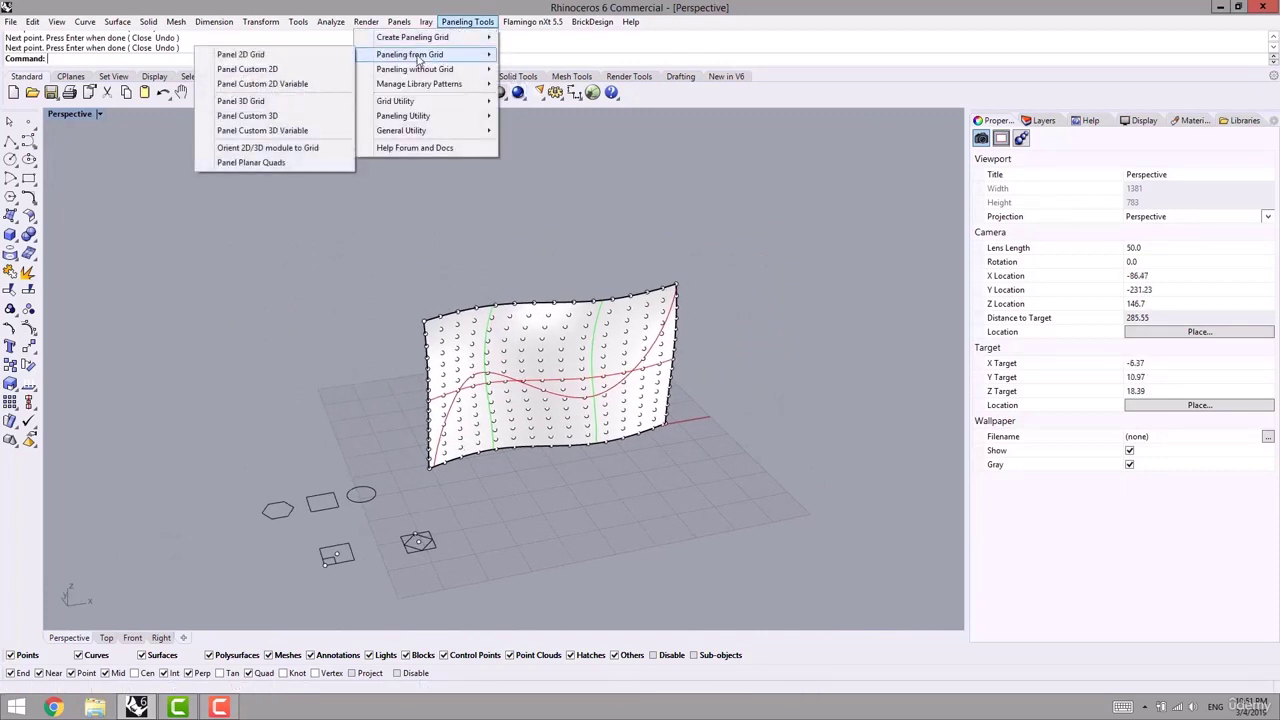
click(272, 90)
scroll(460, 338, up, 3)
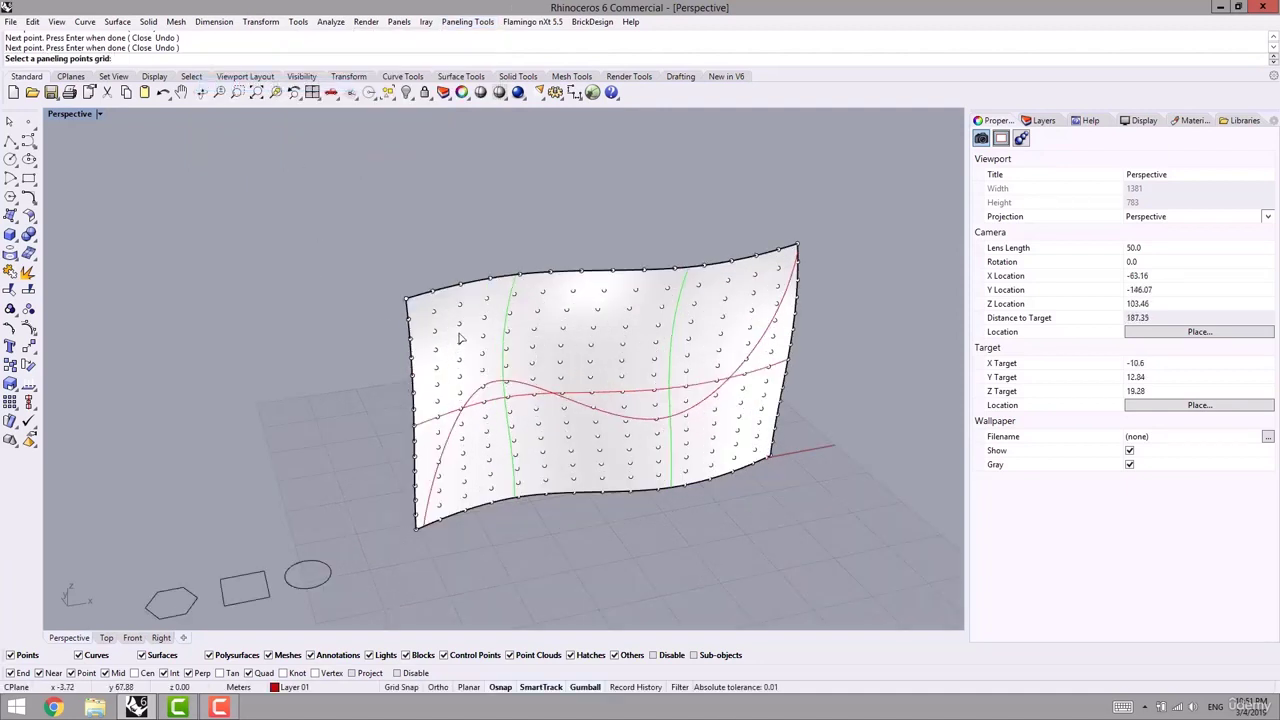
click(460, 333)
key(Return)
click(535, 344)
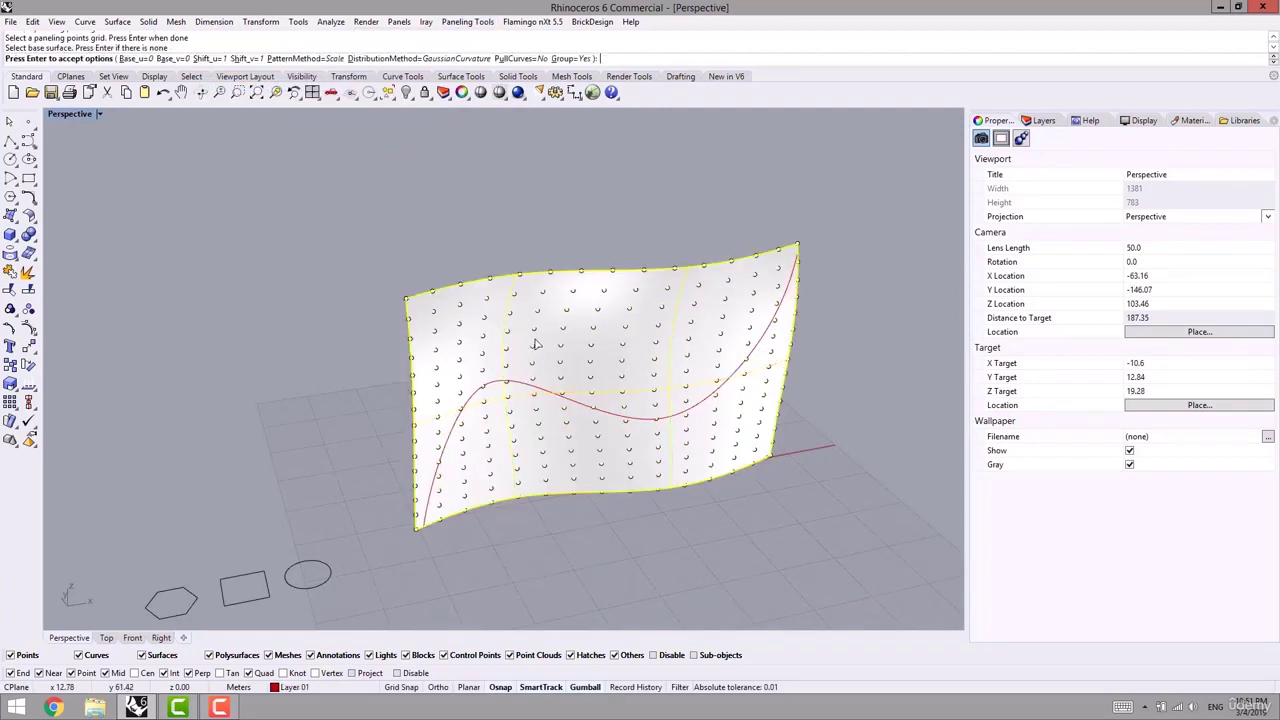
right_drag(575, 370, 566, 346)
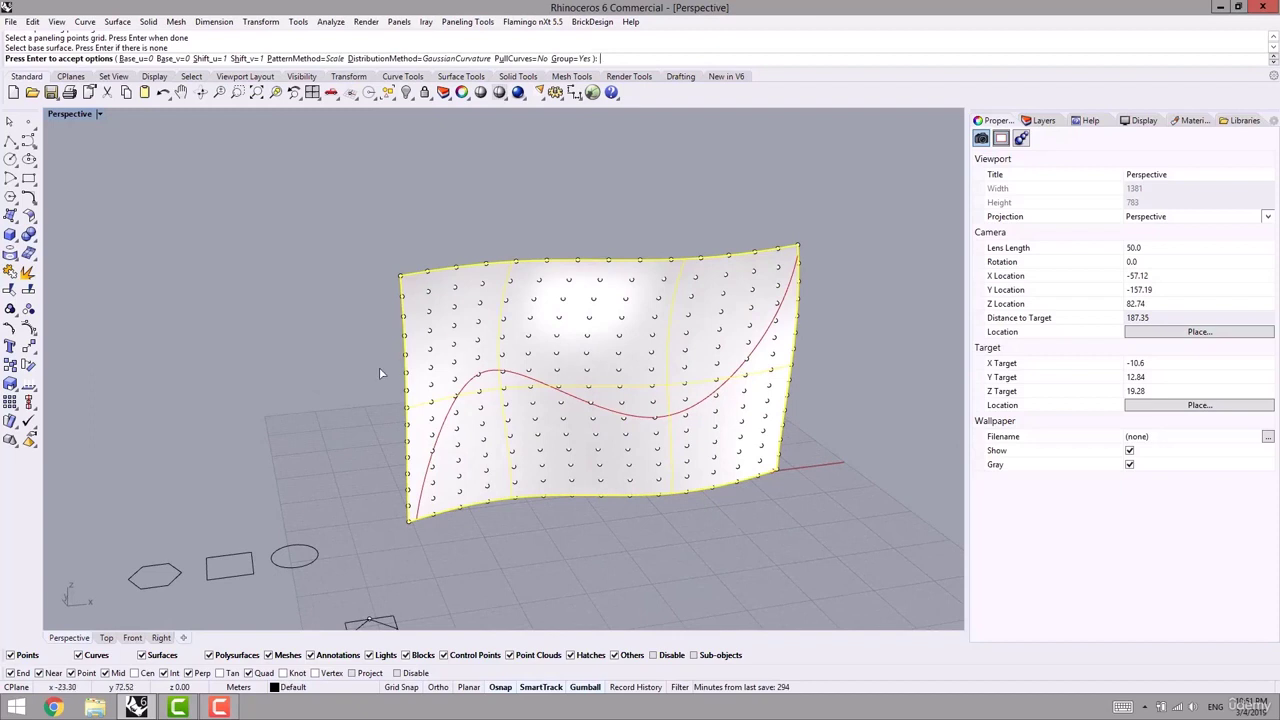
shift+right_drag(379, 367, 407, 377)
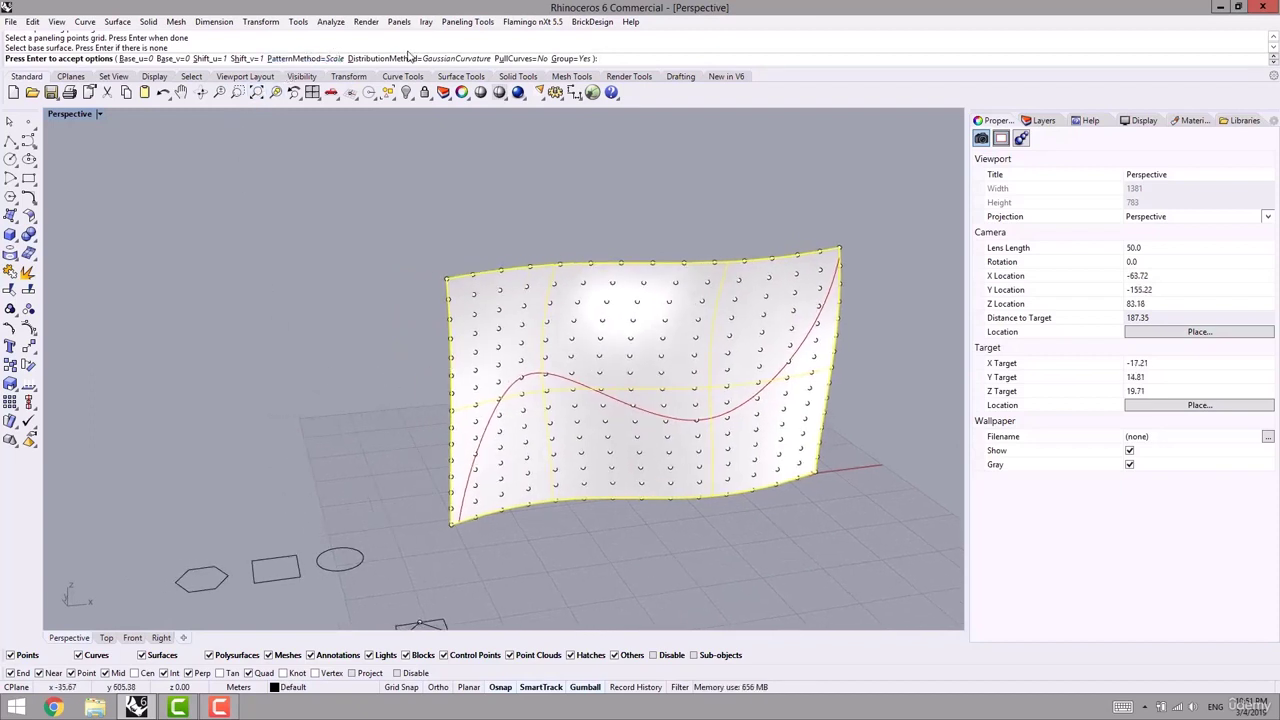
right_drag(373, 228, 367, 239)
- Keep Scale as the paneling pattern method
click(318, 60)
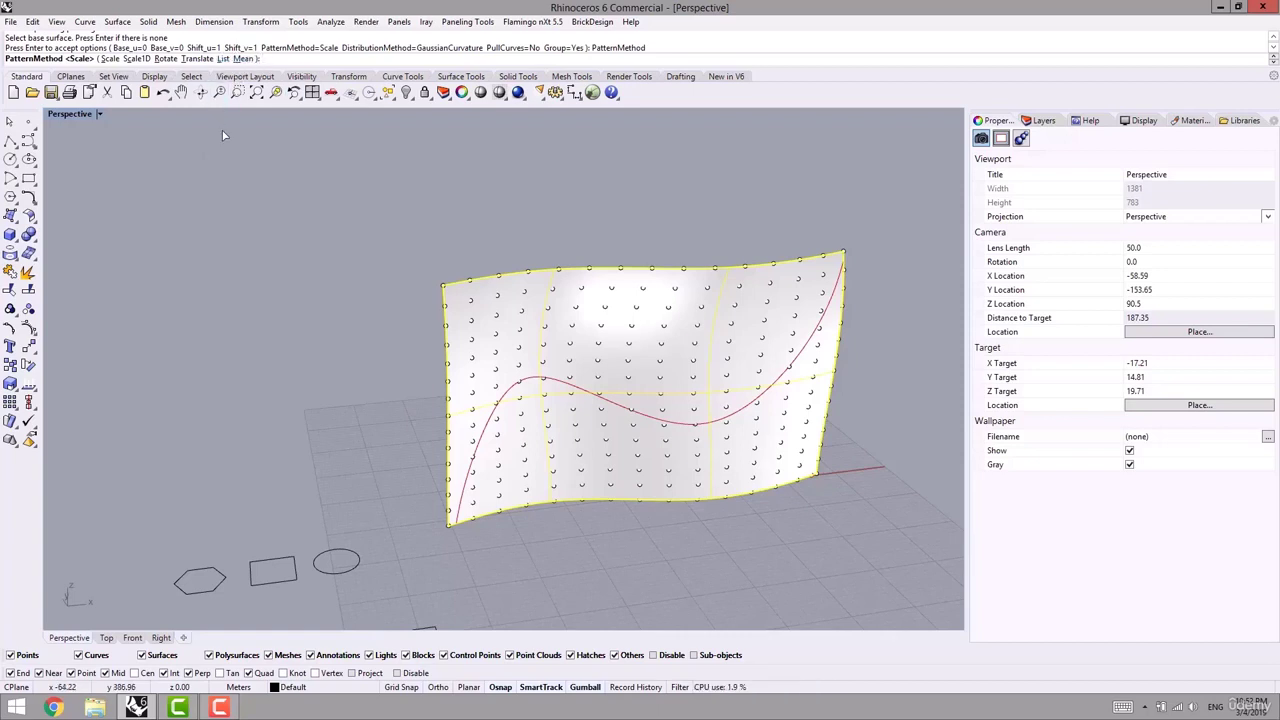
key(Return)
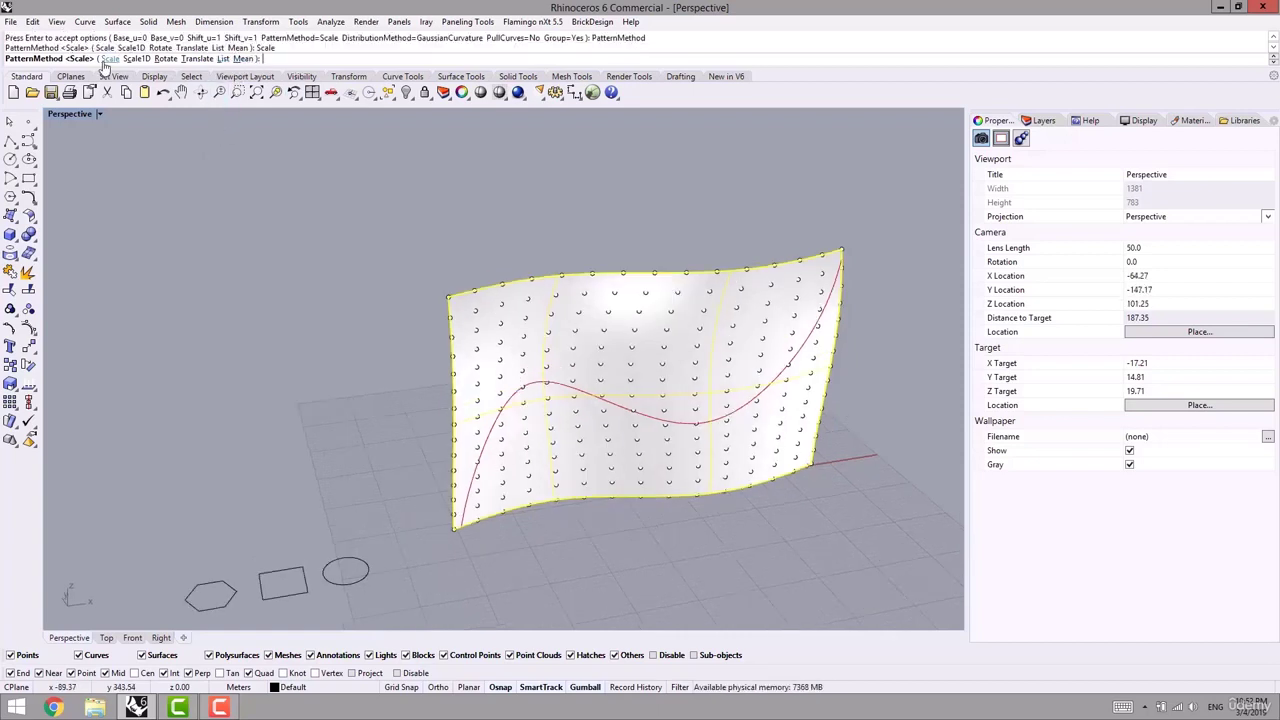
scroll(260, 130, down, 3)
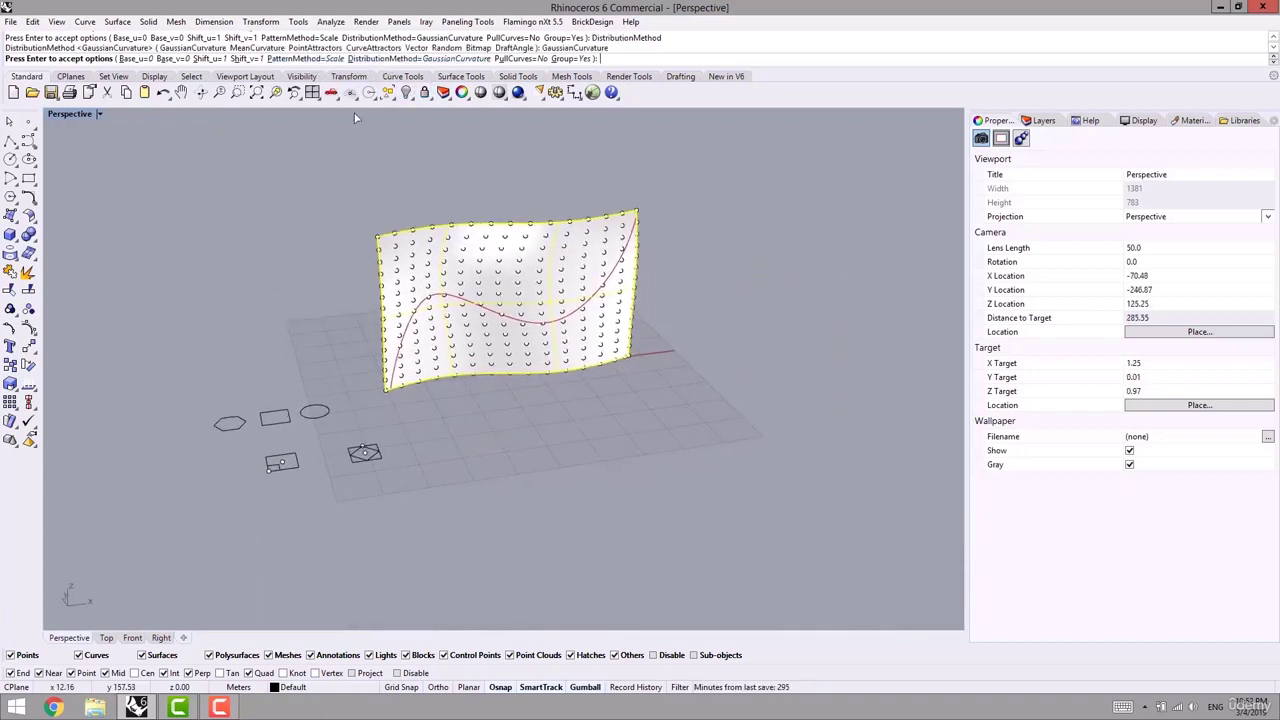
- Set the DistributionMethod option to CurveAttractors
click(418, 59)
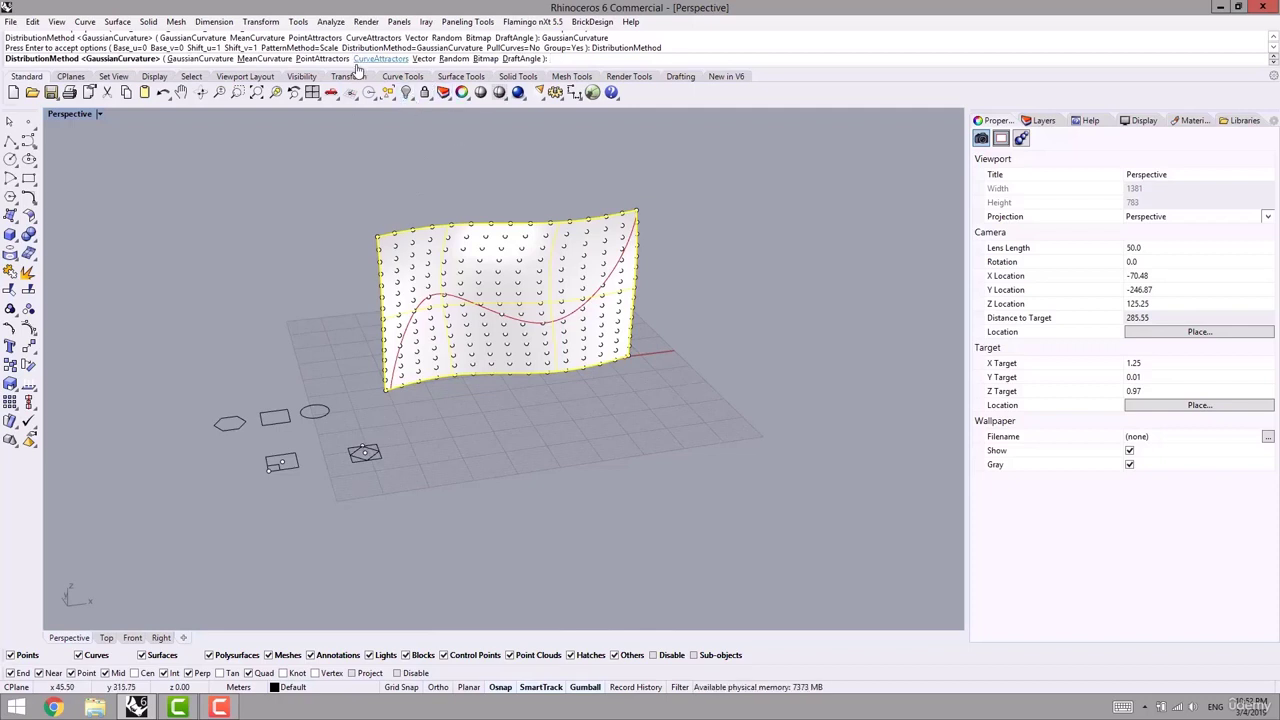
click(378, 59)
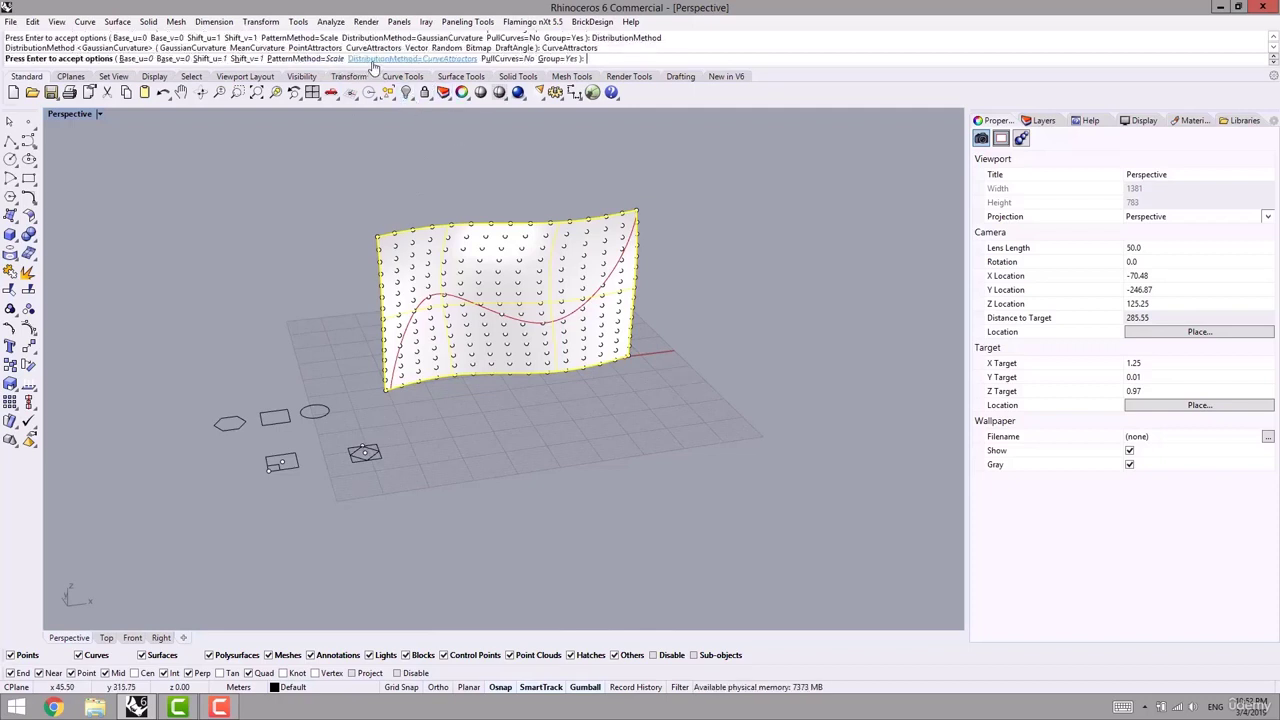
right_drag(327, 225, 330, 290)
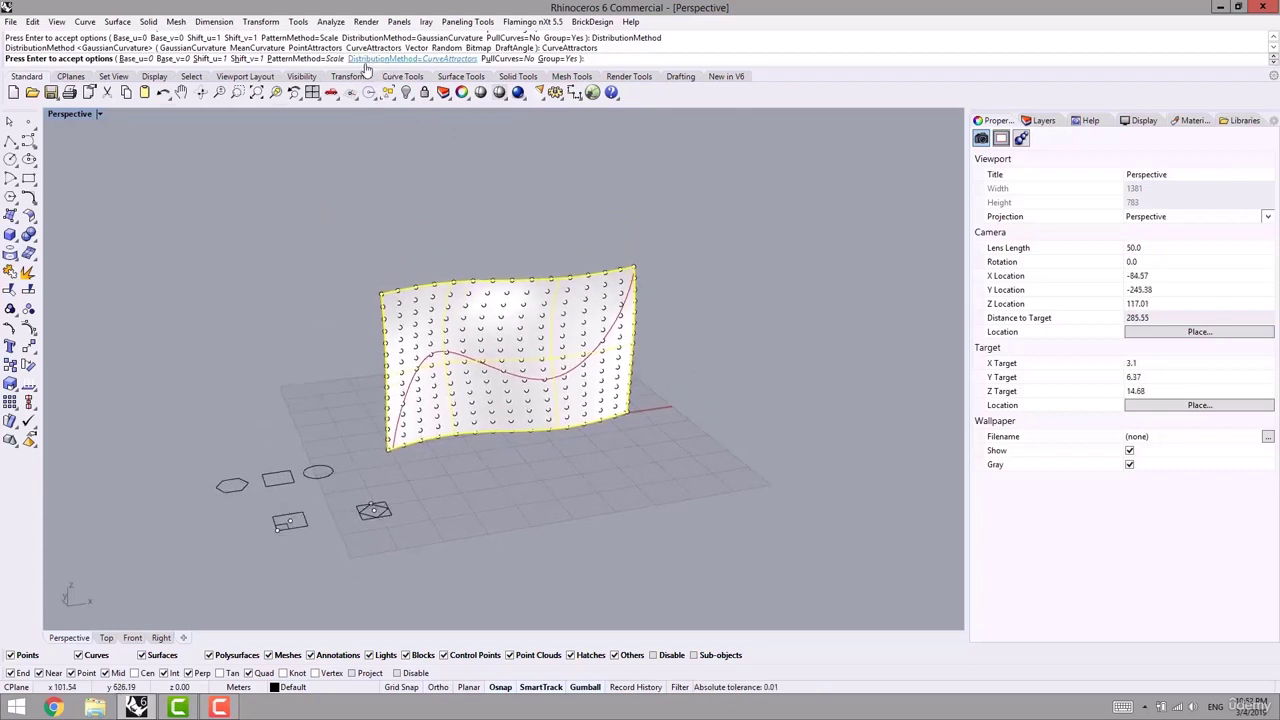
click(406, 59)
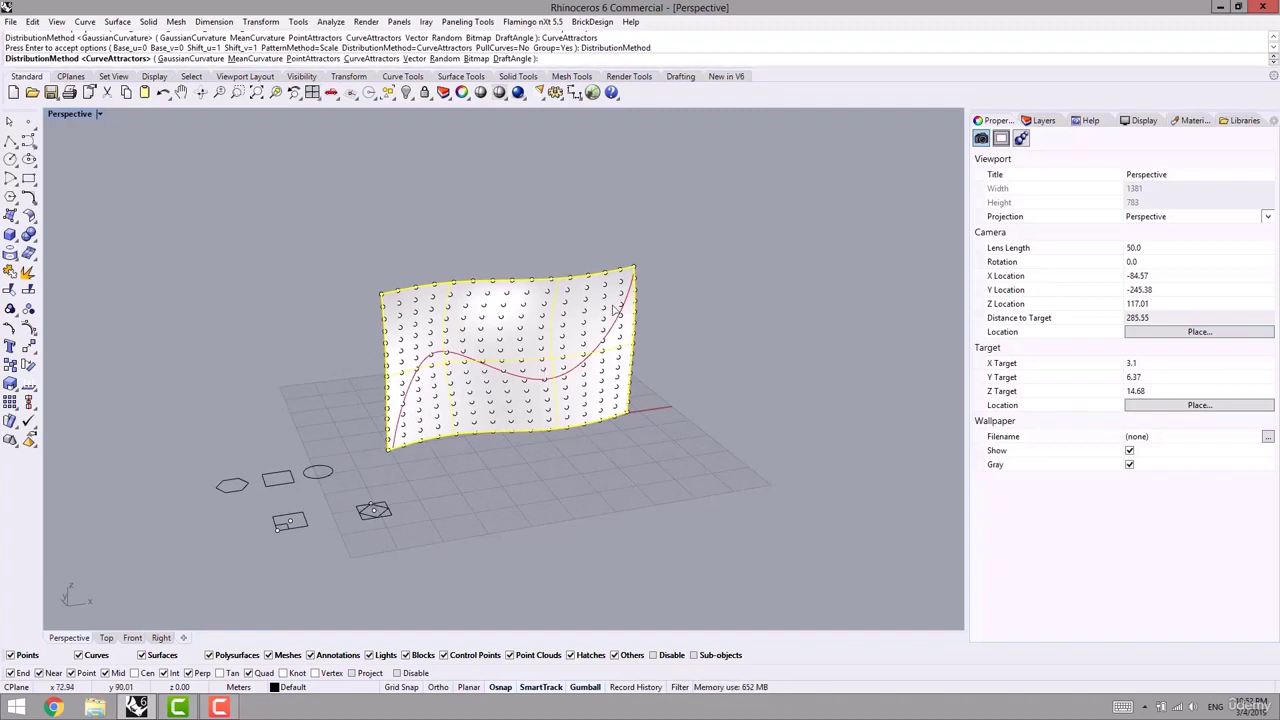
right_drag(520, 353, 503, 345)
scroll(408, 391, up, 2)
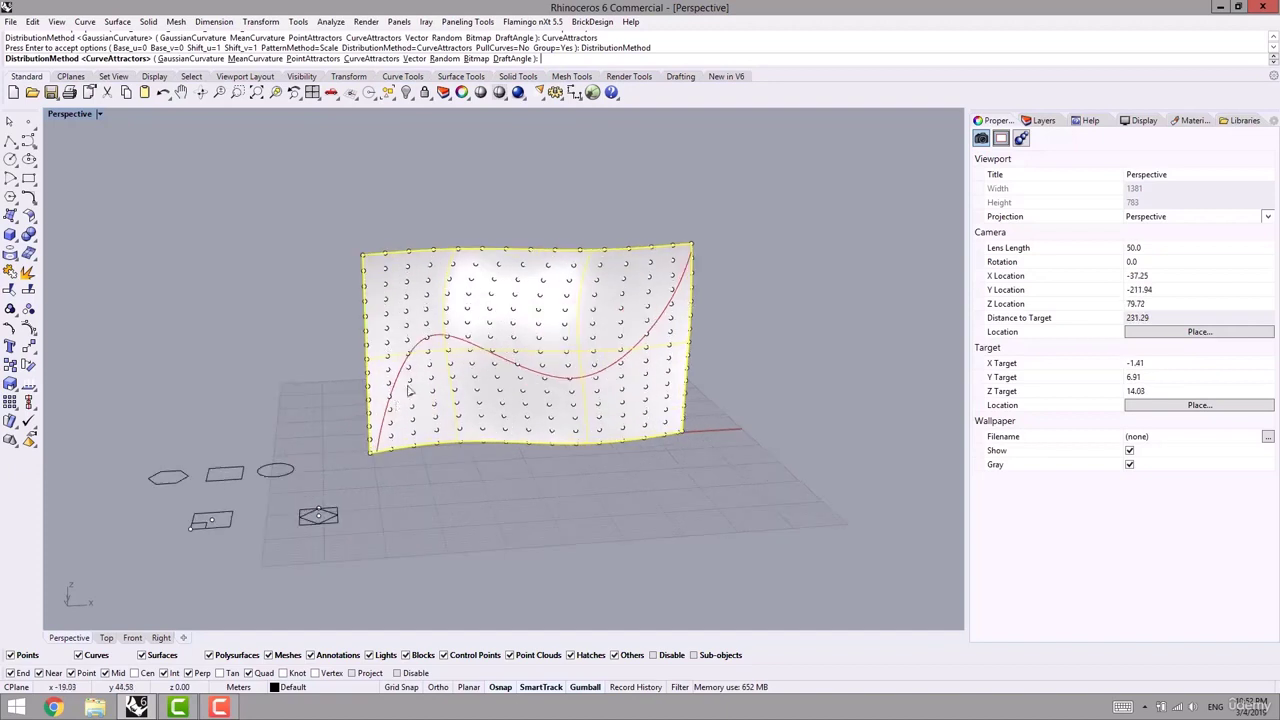
scroll(157, 492, up, 2)
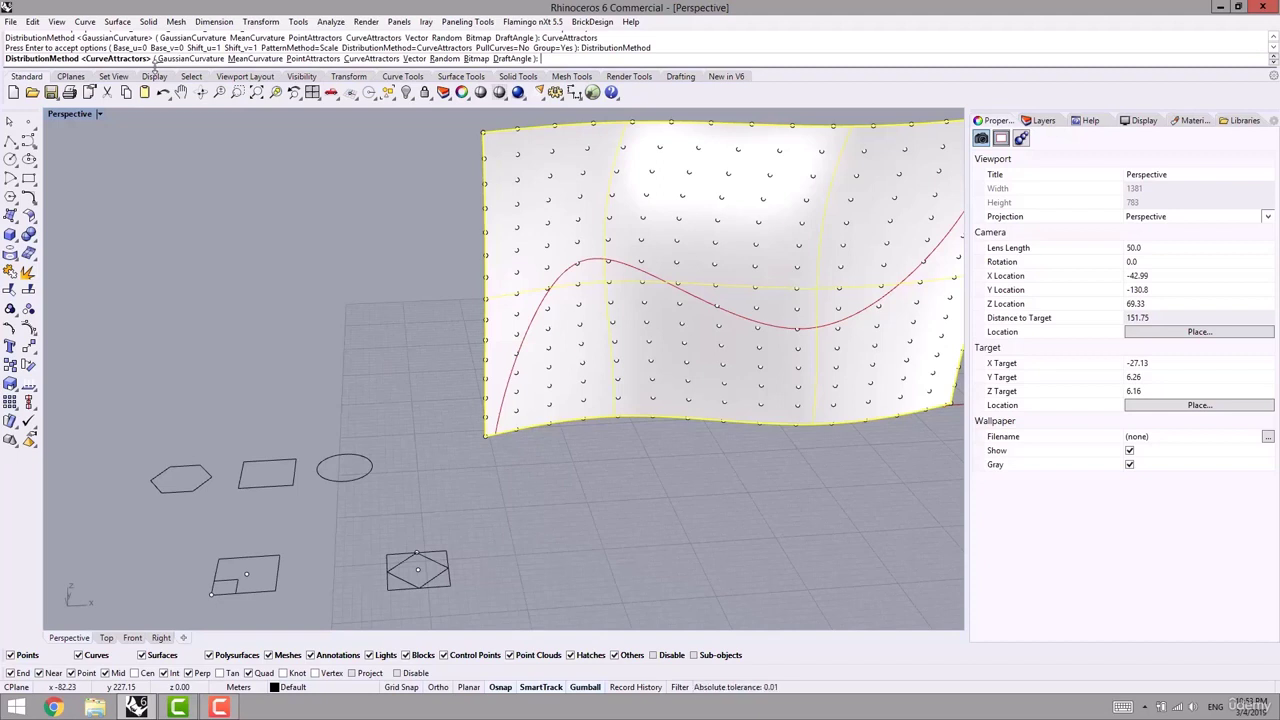
- Confirm CurveAttractors as the distribution method and accept the paneling options
click(467, 21)
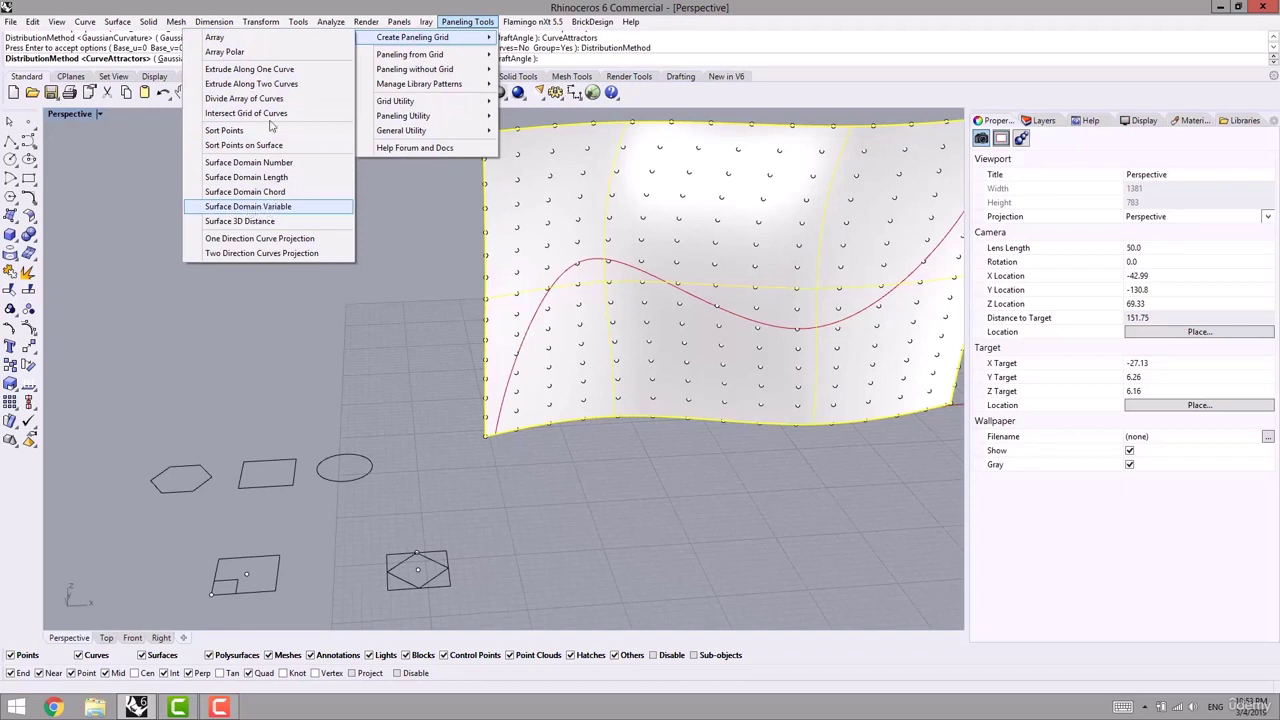
click(470, 7)
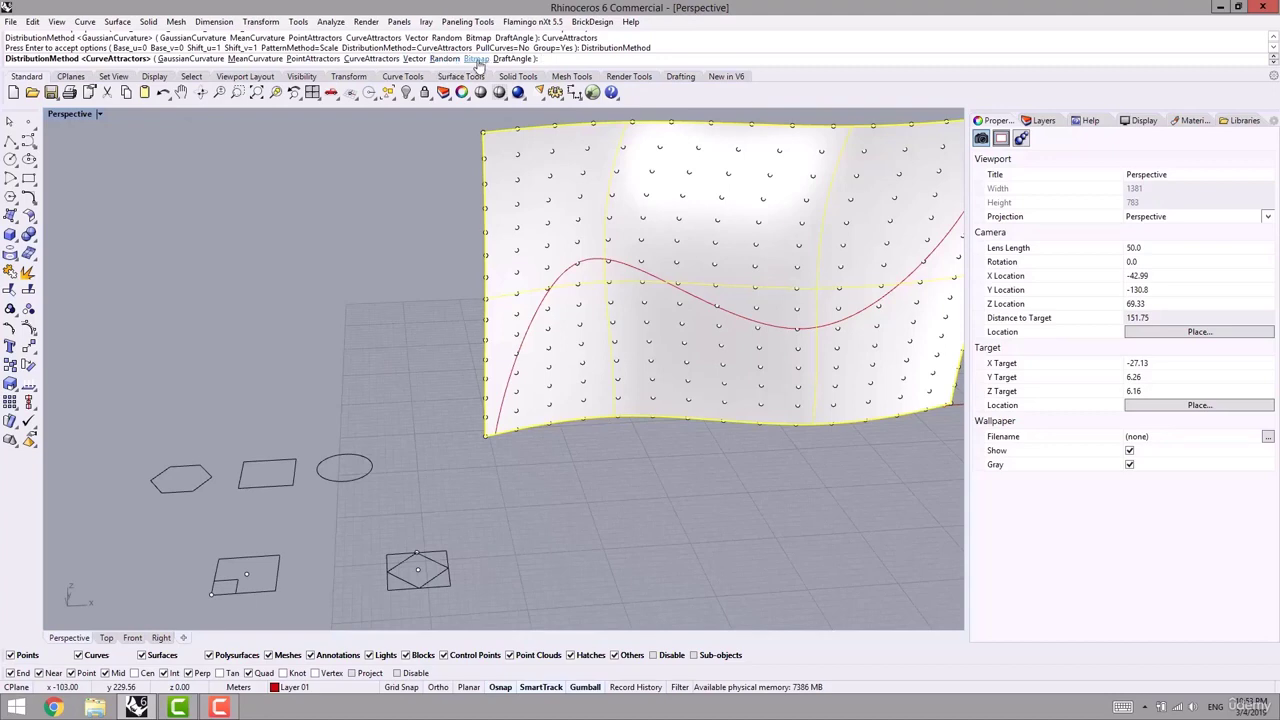
right_drag(386, 243, 450, 212)
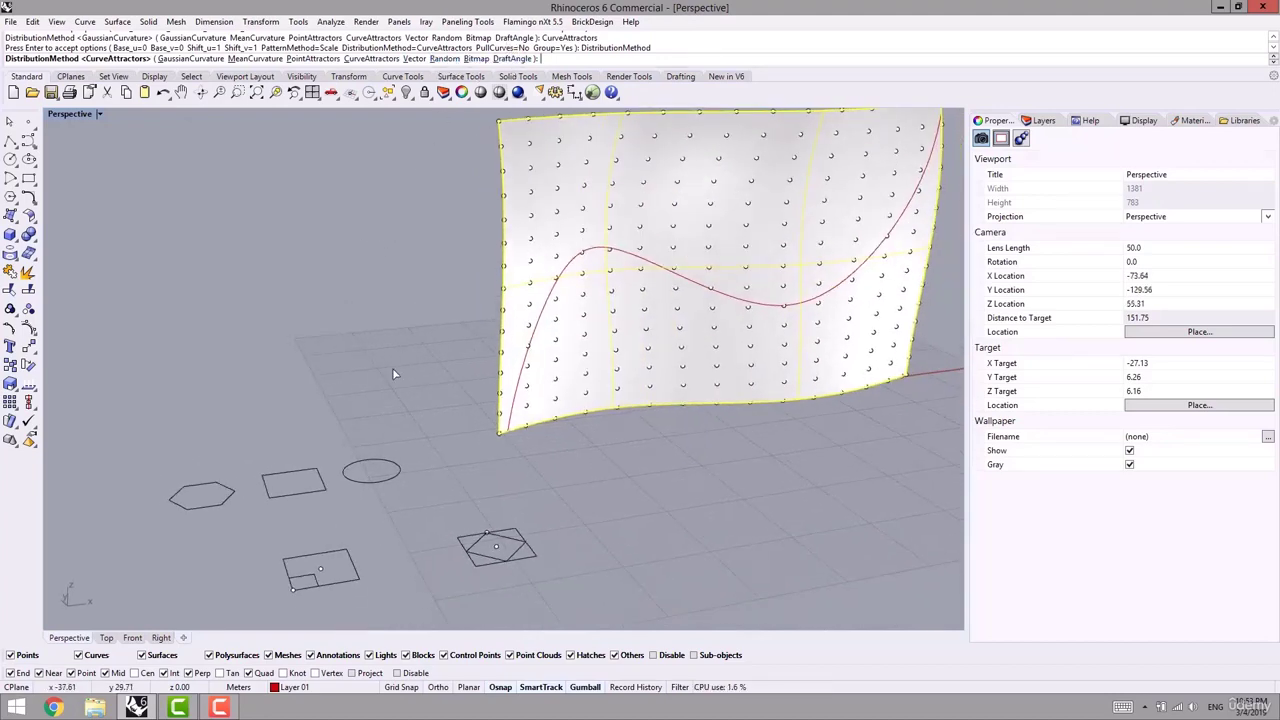
right_drag(394, 369, 380, 366)
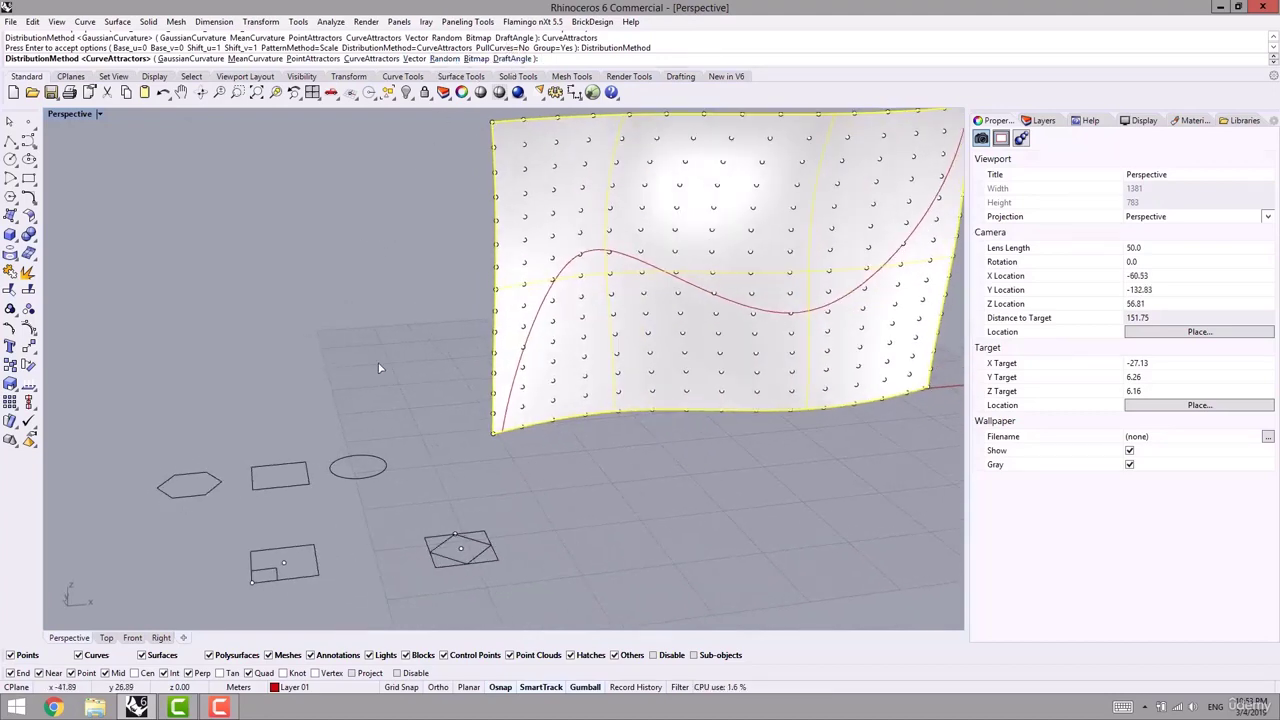
click(358, 64)
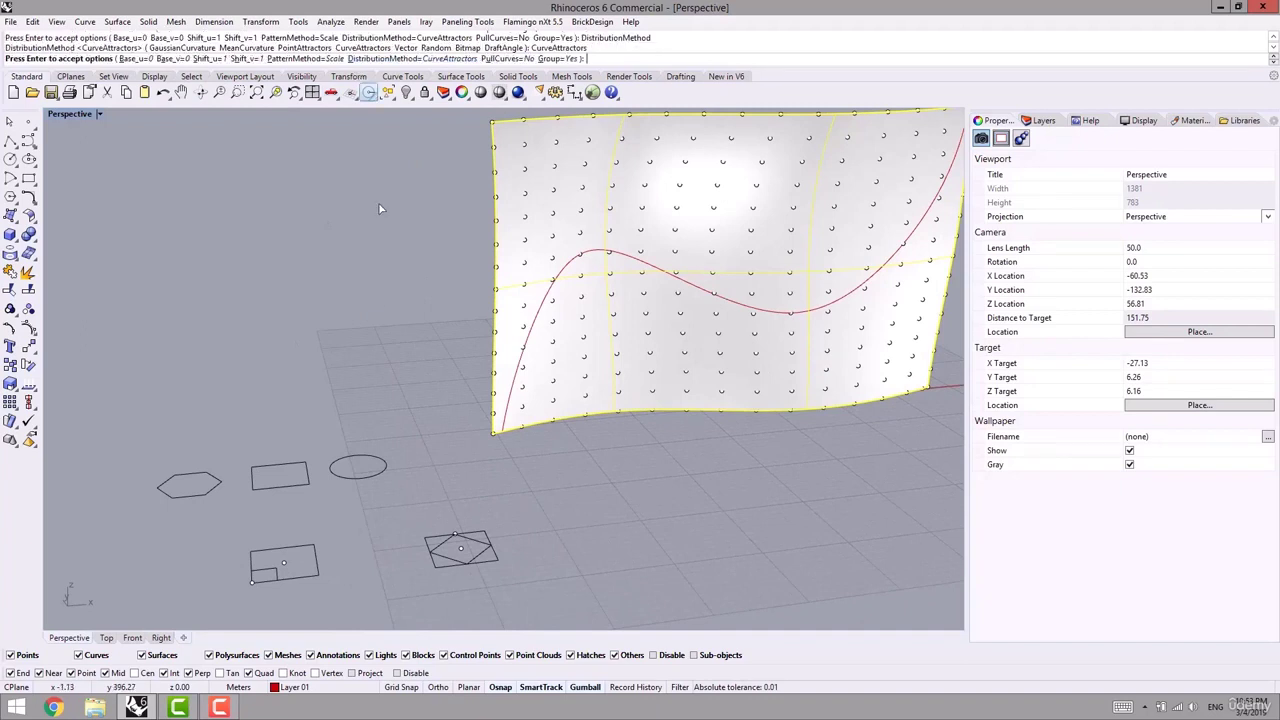
shift+right_drag(387, 330, 434, 303)
scroll(390, 295, down, 4)
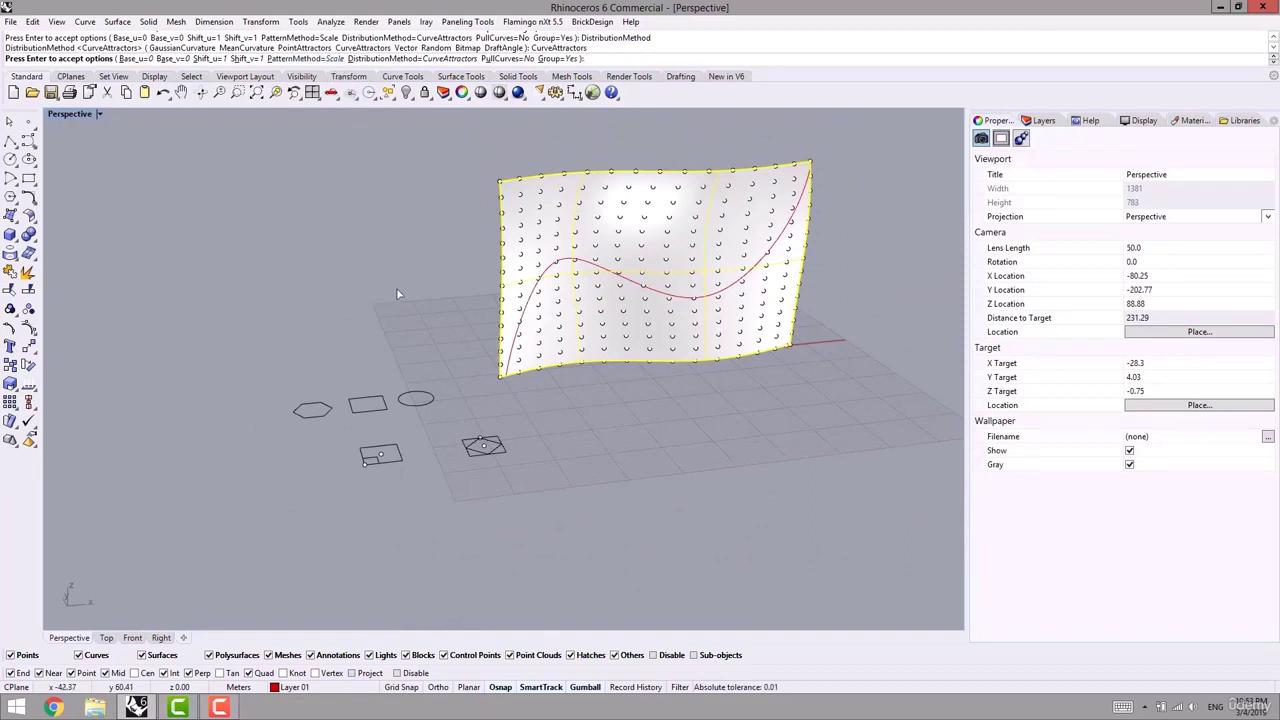
key(Return)
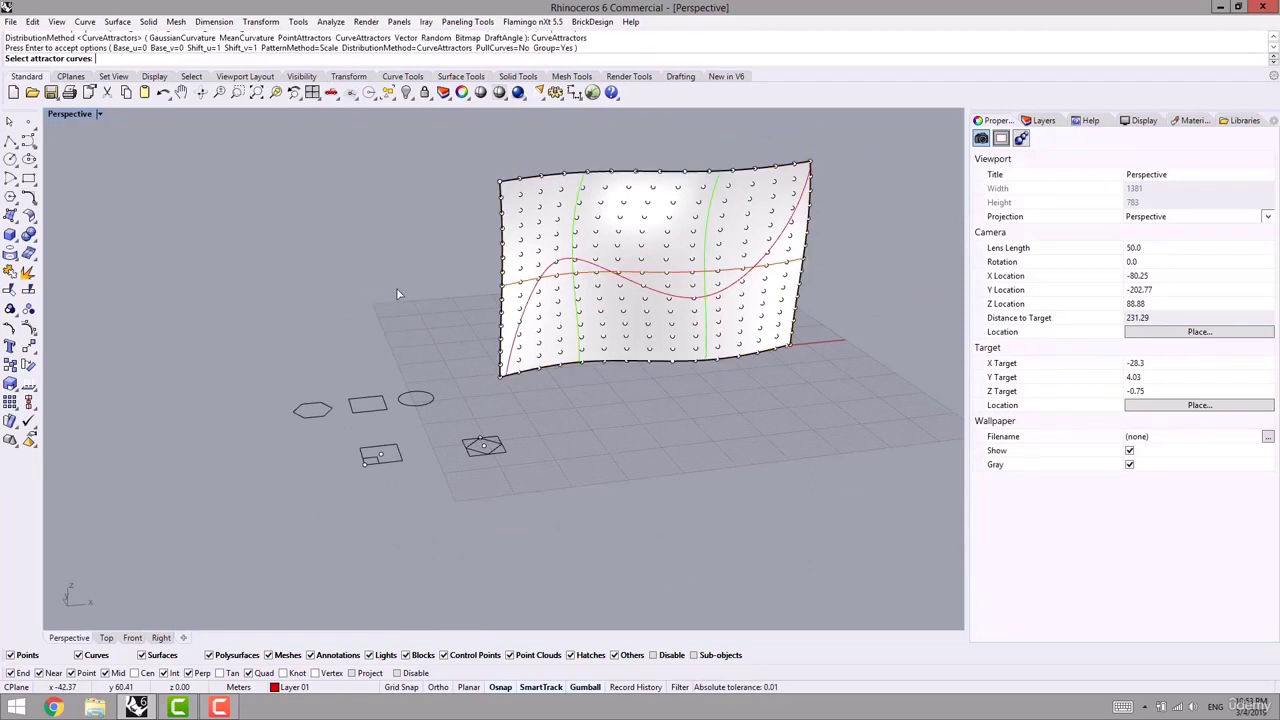
- Pick the wavy red curve as the attractor
click(552, 270)
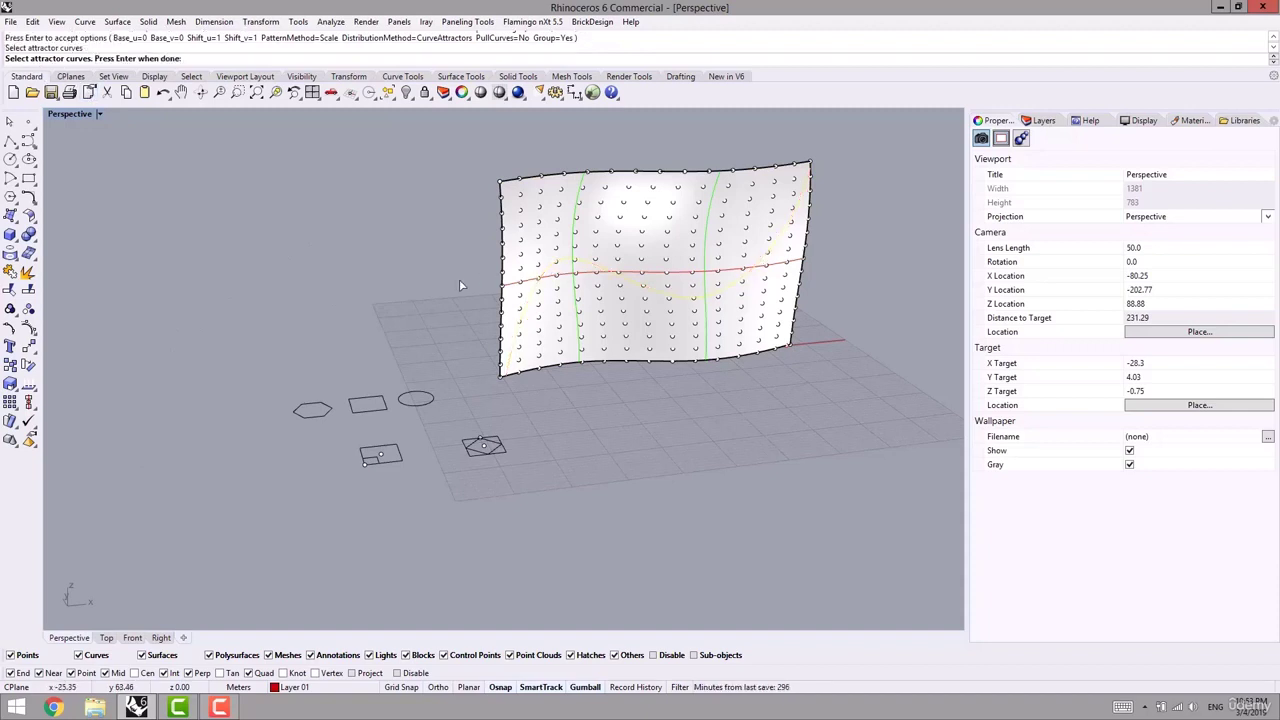
key(Return)
right_drag(430, 275, 406, 316)
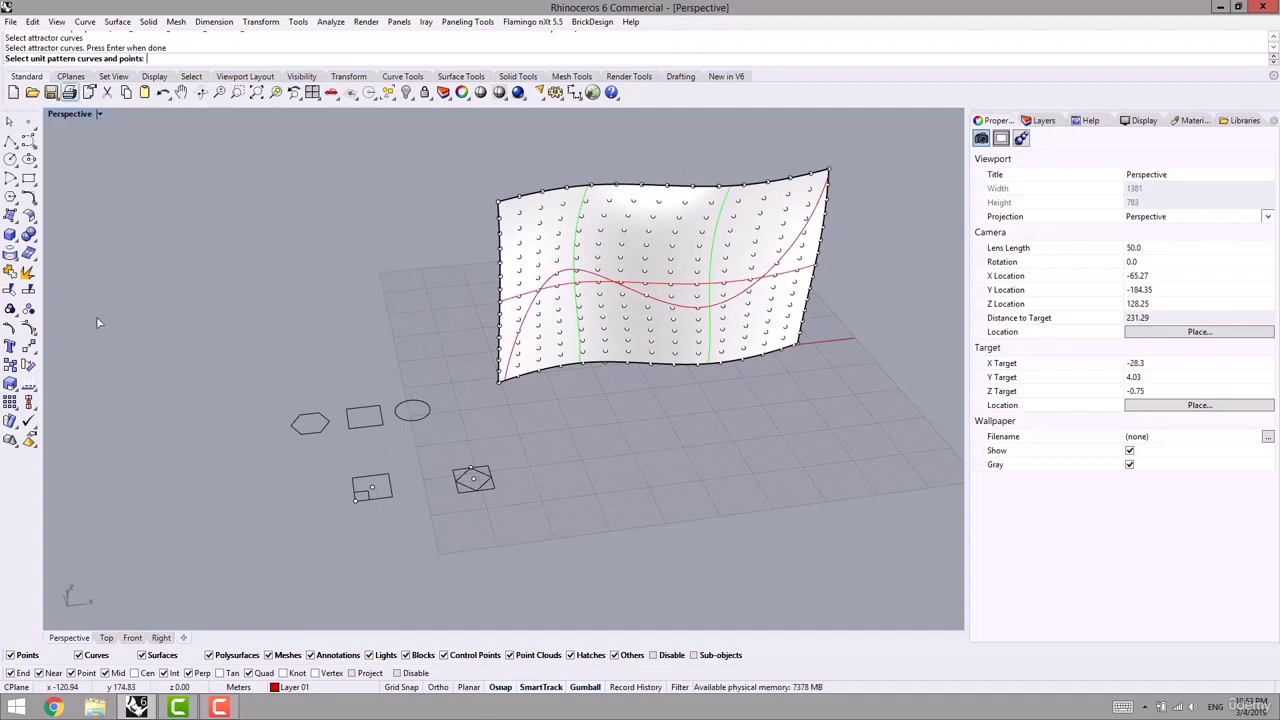
- In the Top view, select the diamond as the unit pattern curve
click(104, 638)
right_drag(258, 415, 334, 423)
scroll(334, 423, up, 8)
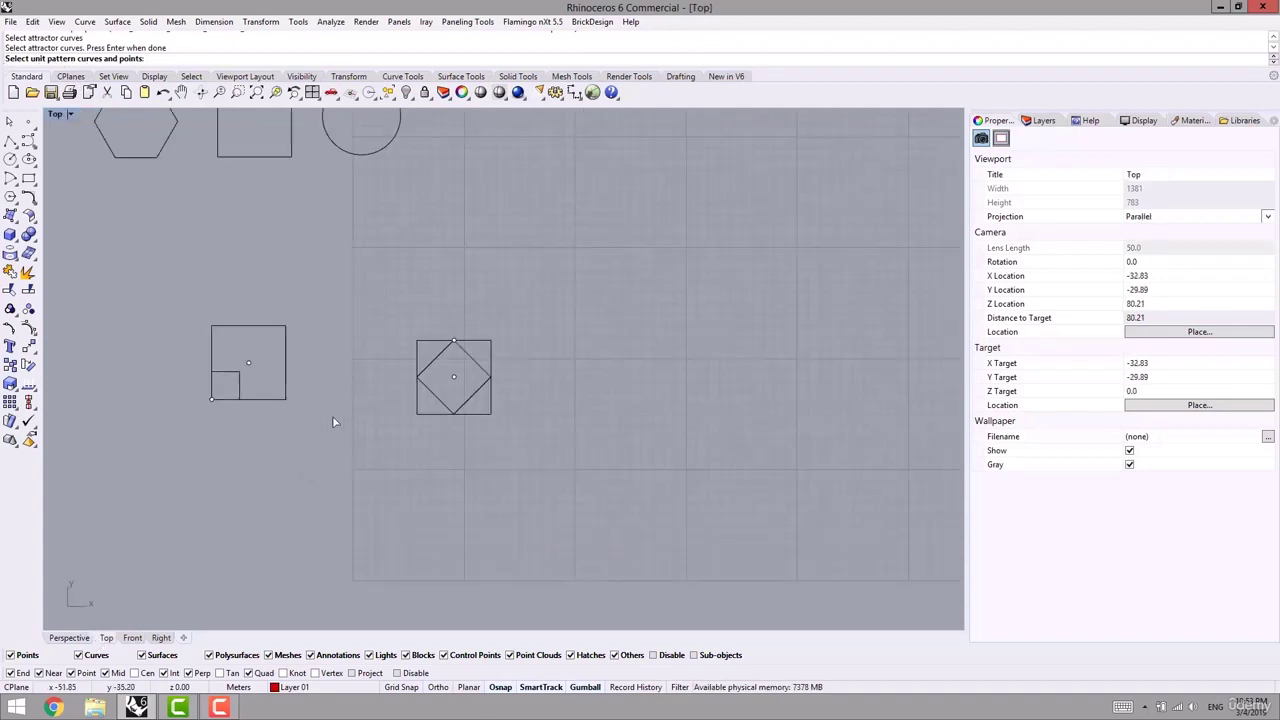
right_drag(374, 378, 347, 395)
scroll(409, 372, up, 5)
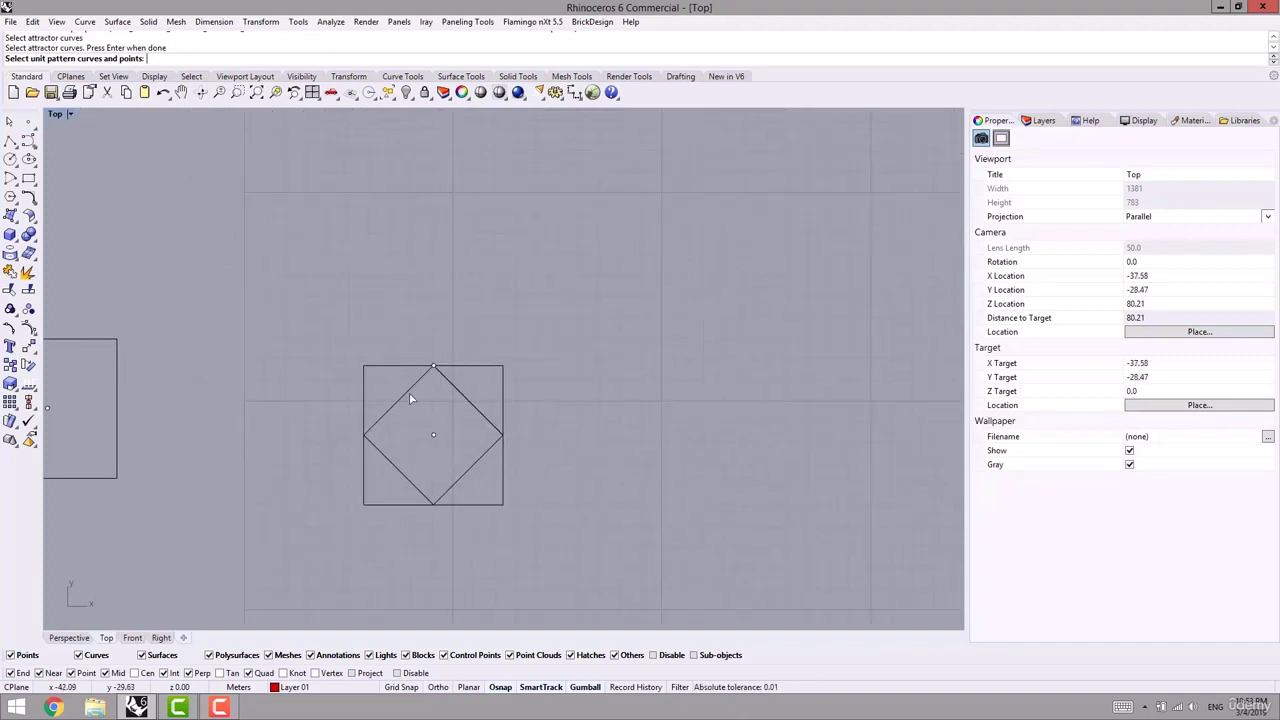
click(405, 399)
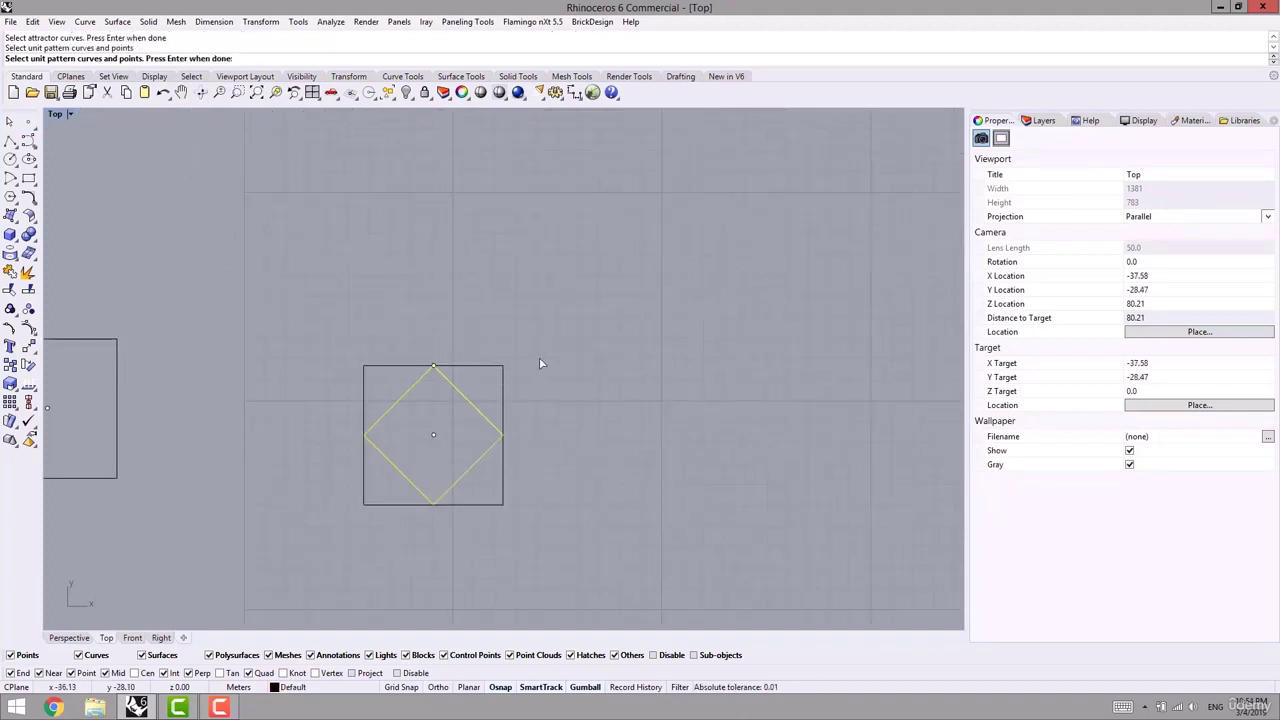
key(Return)
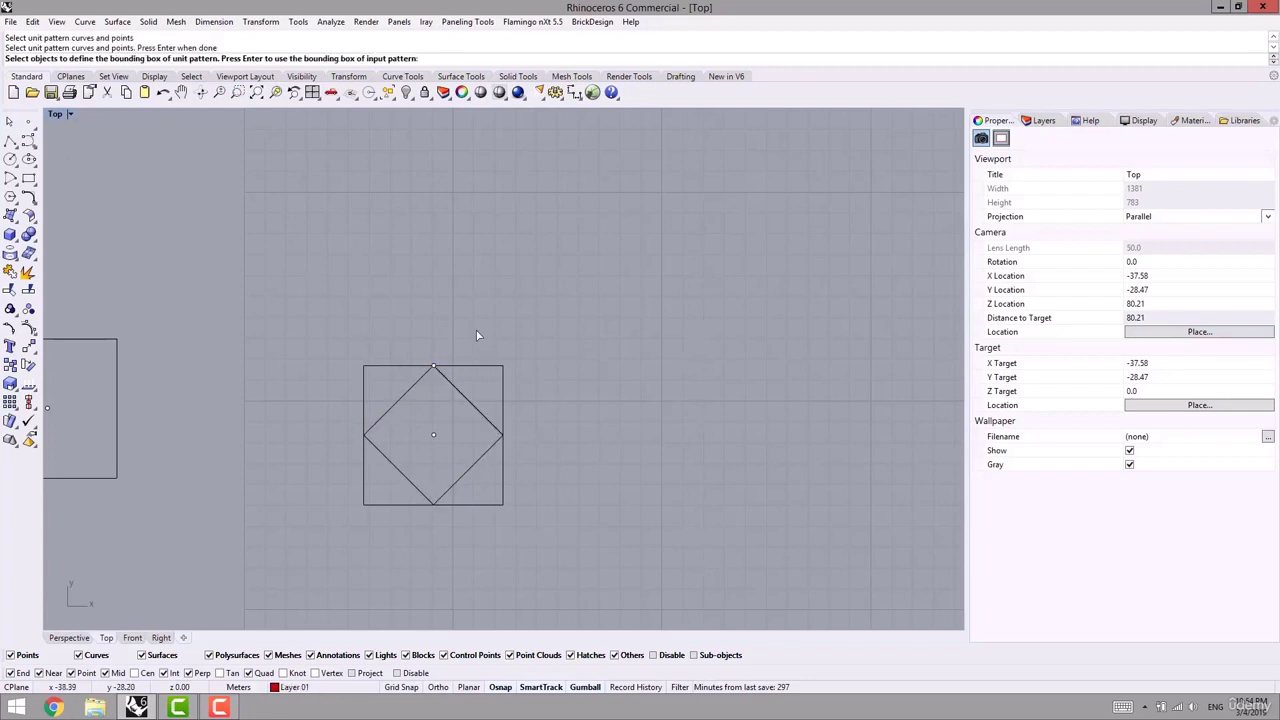
right_drag(479, 335, 457, 303)
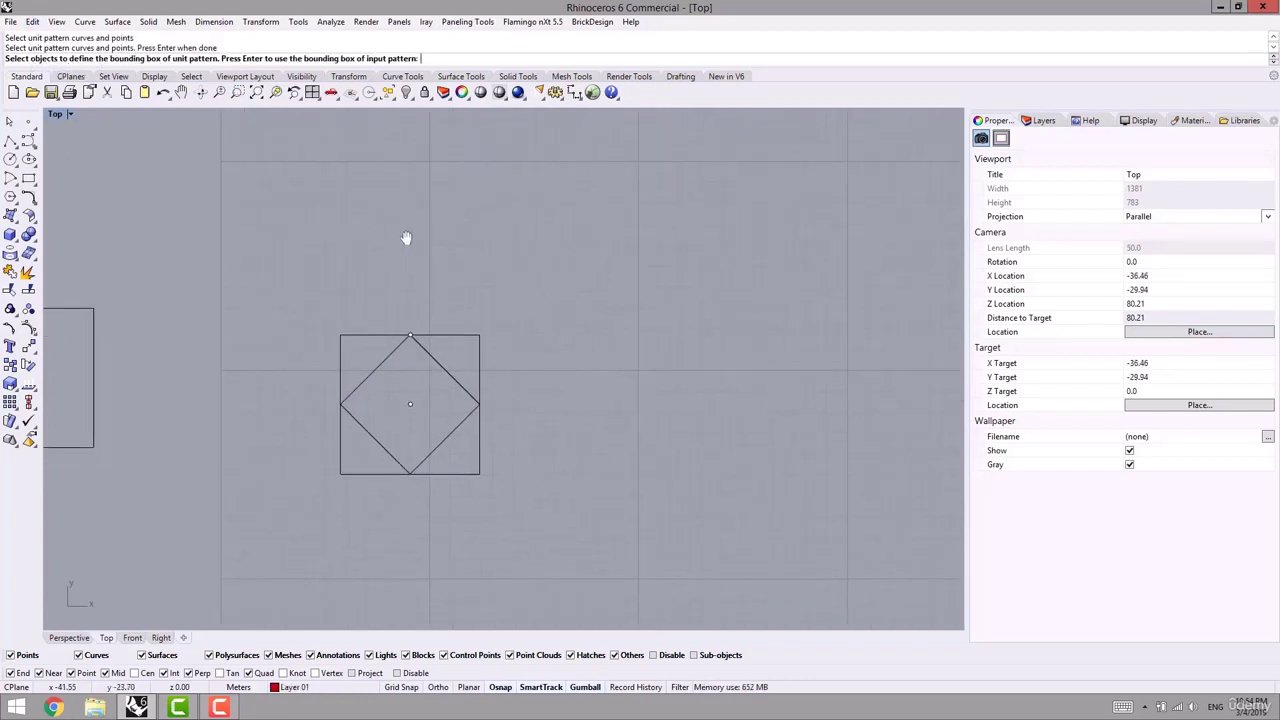
right_drag(407, 239, 410, 214)
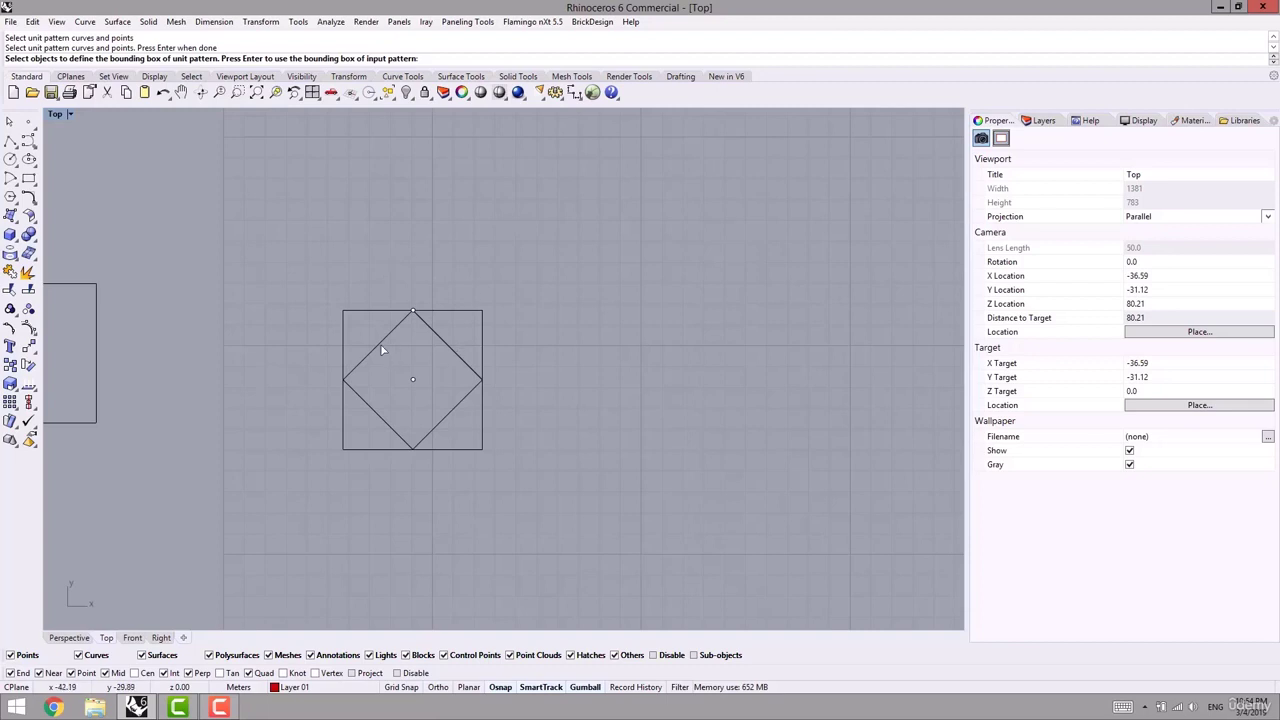
scroll(433, 390, down, 2)
right_drag(349, 384, 391, 401)
scroll(357, 414, up, 1)
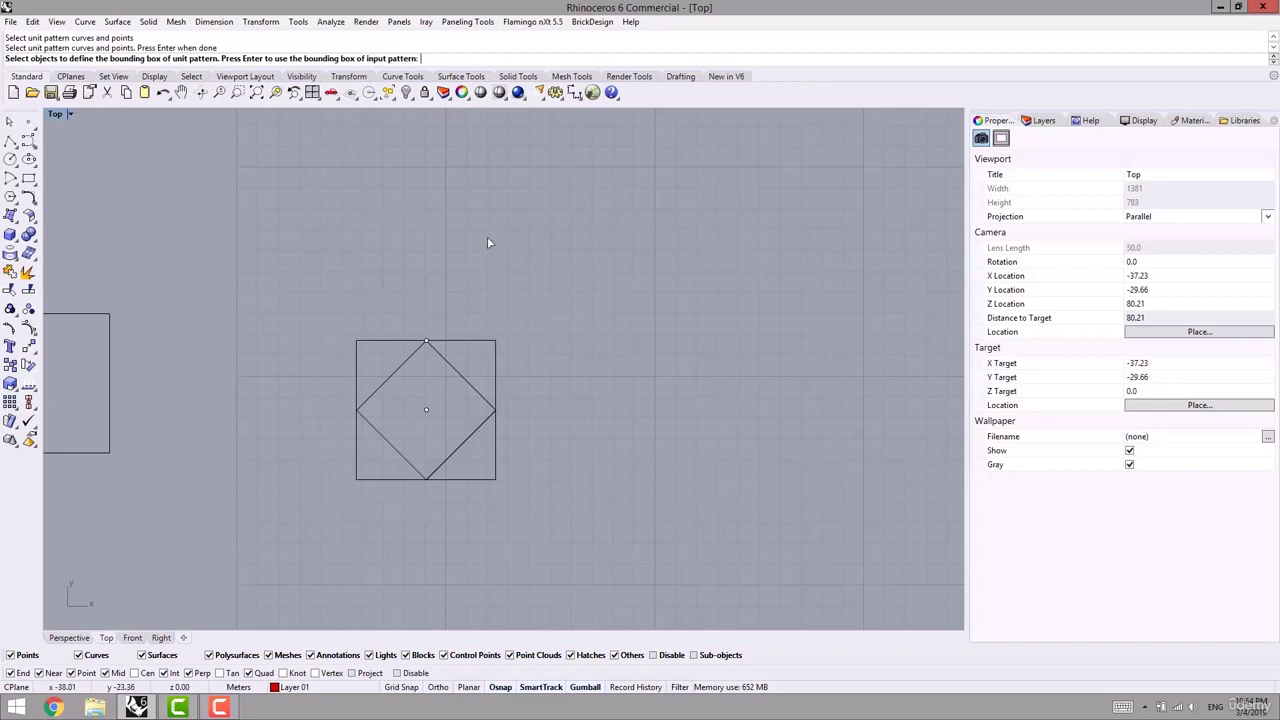
right_drag(467, 264, 435, 232)
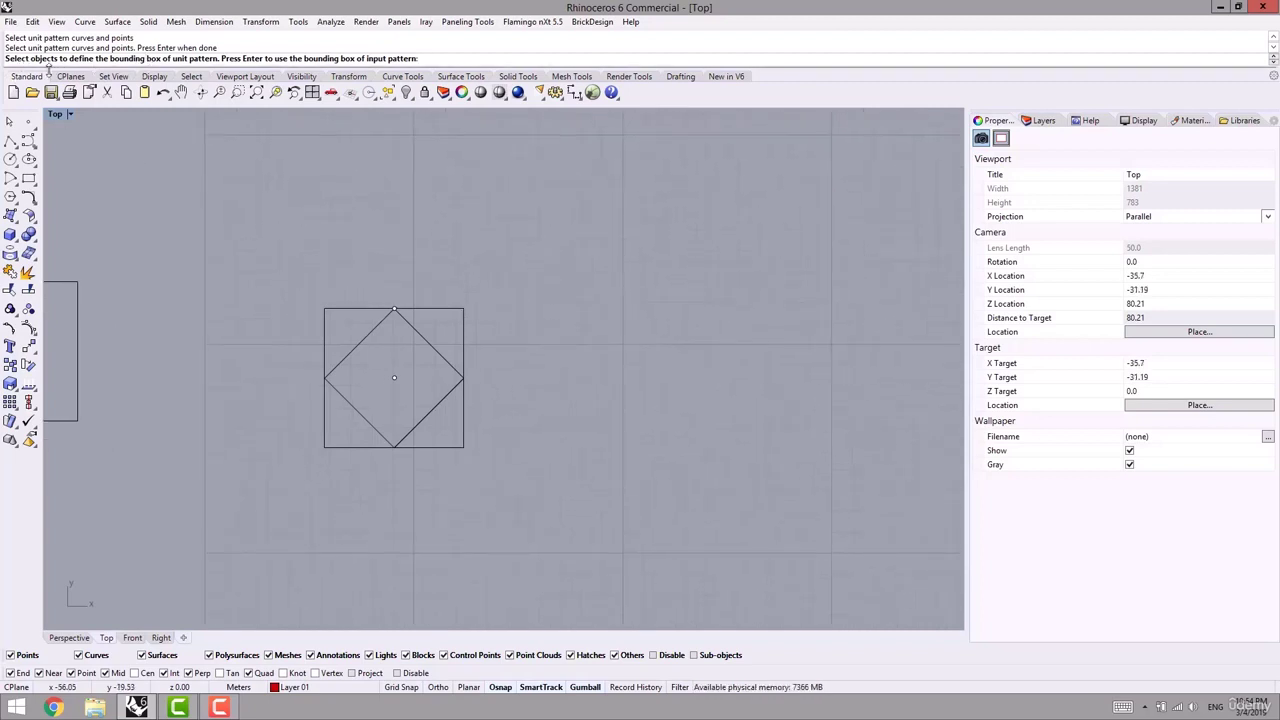
right_drag(314, 303, 268, 284)
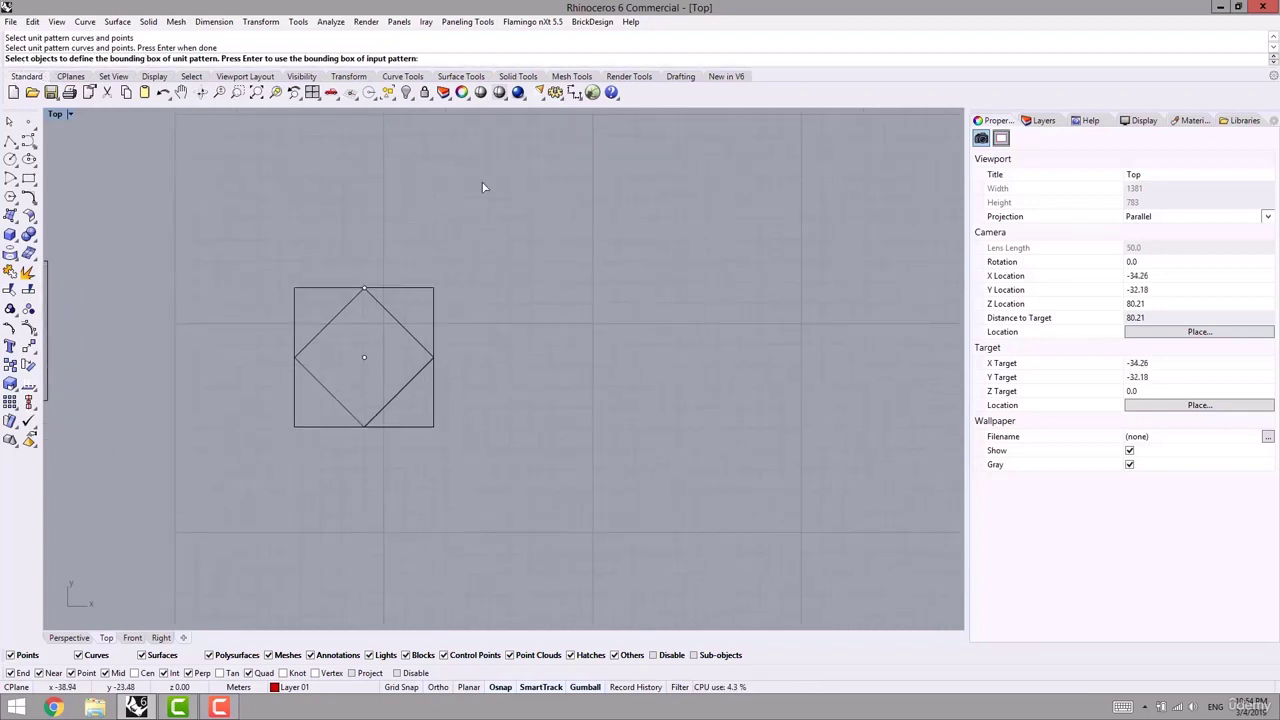
- Use the square as the module's bounding box, with its centre as the origin
click(414, 289)
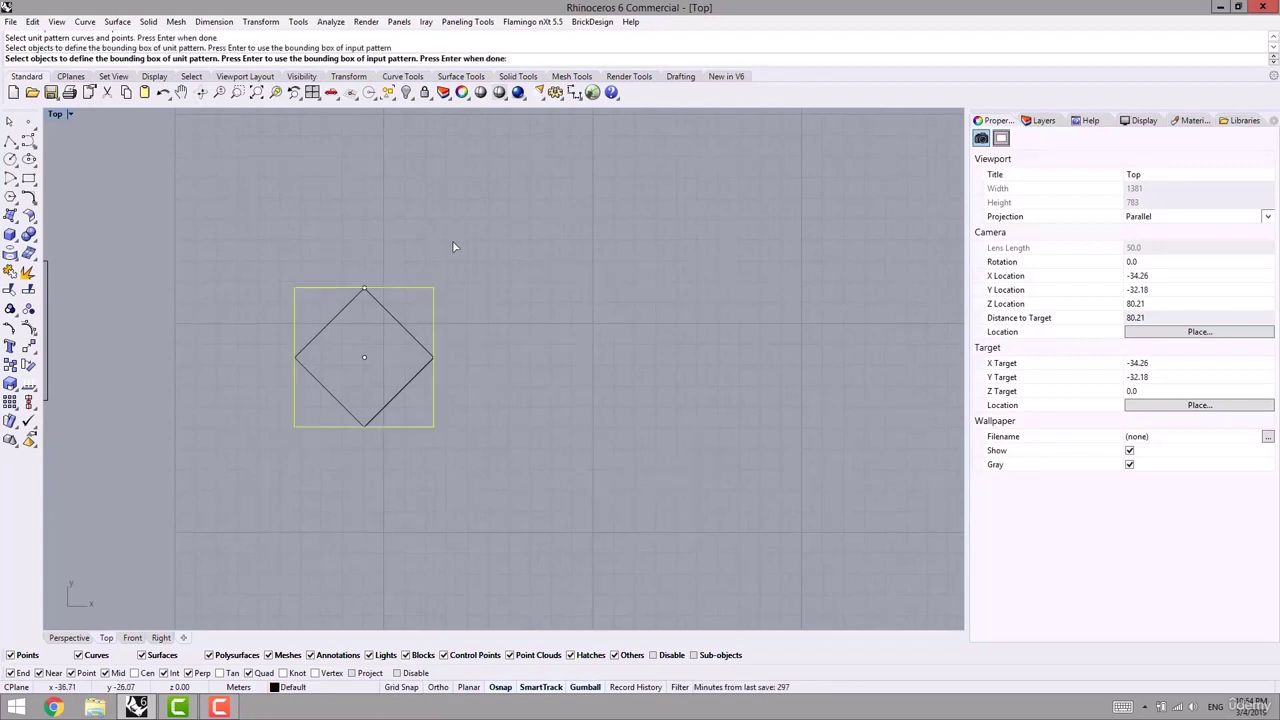
key(Return)
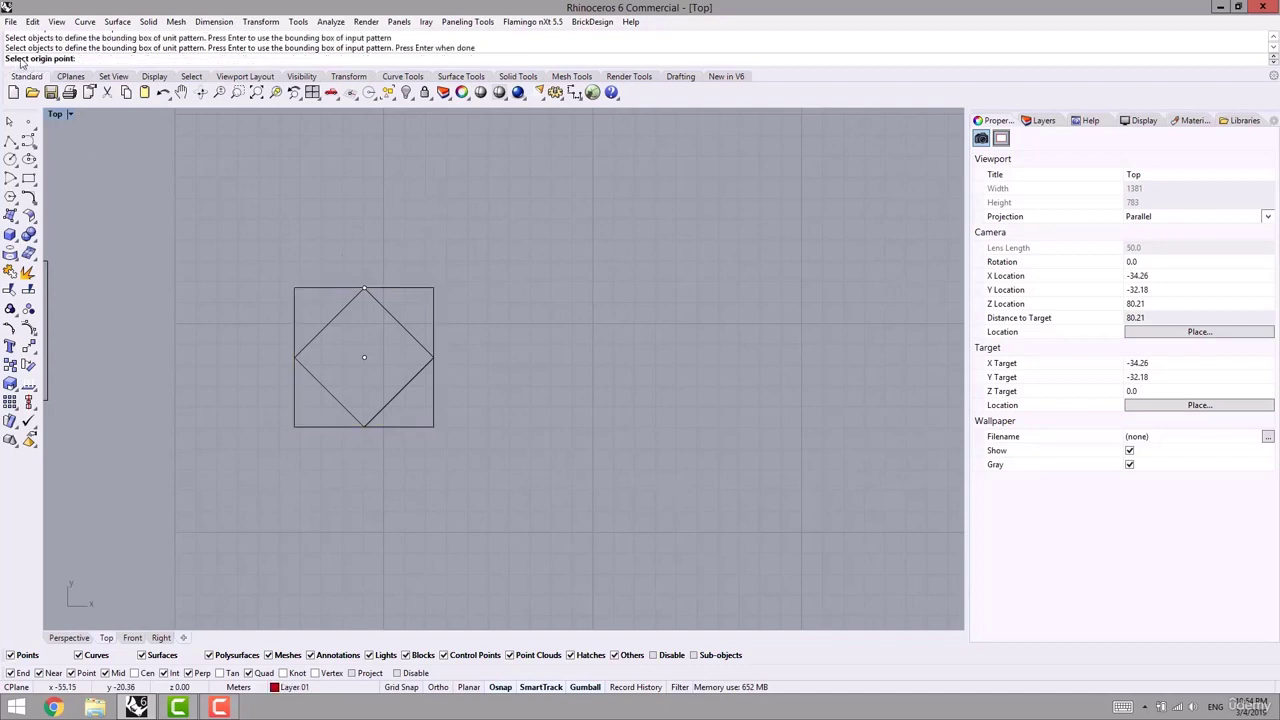
right_drag(368, 238, 344, 211)
scroll(350, 309, up, 4)
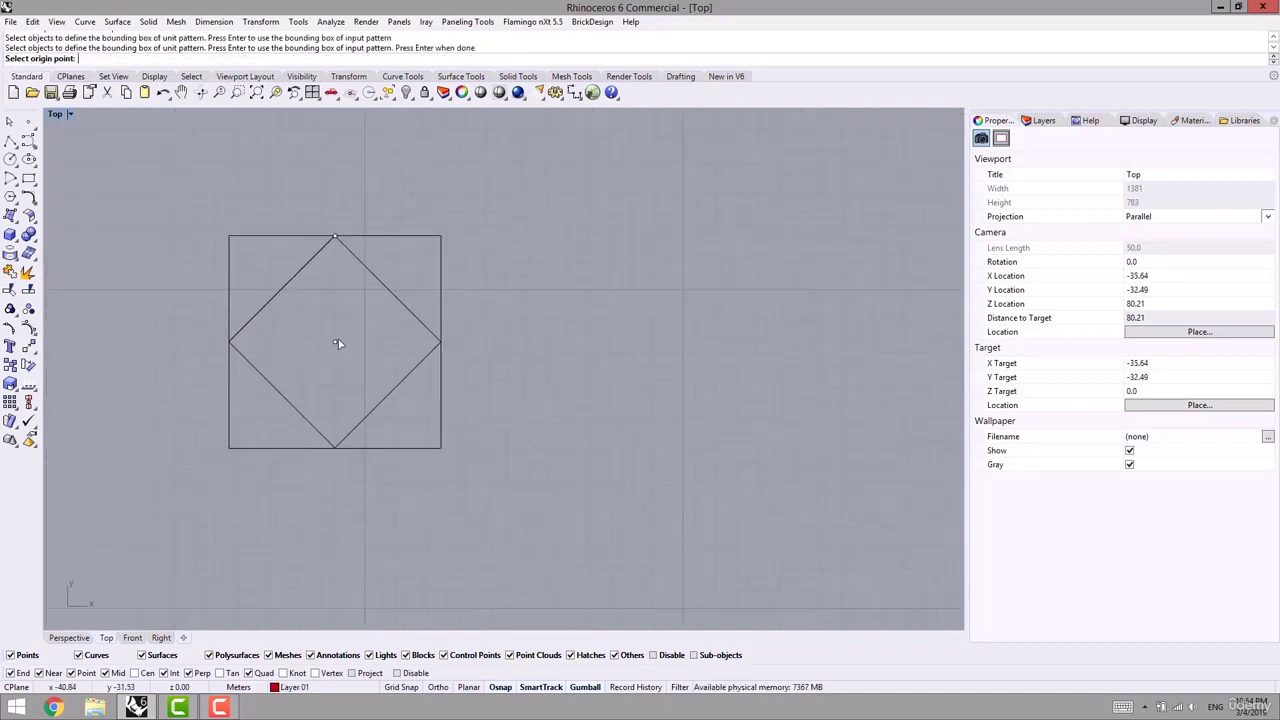
click(336, 344)
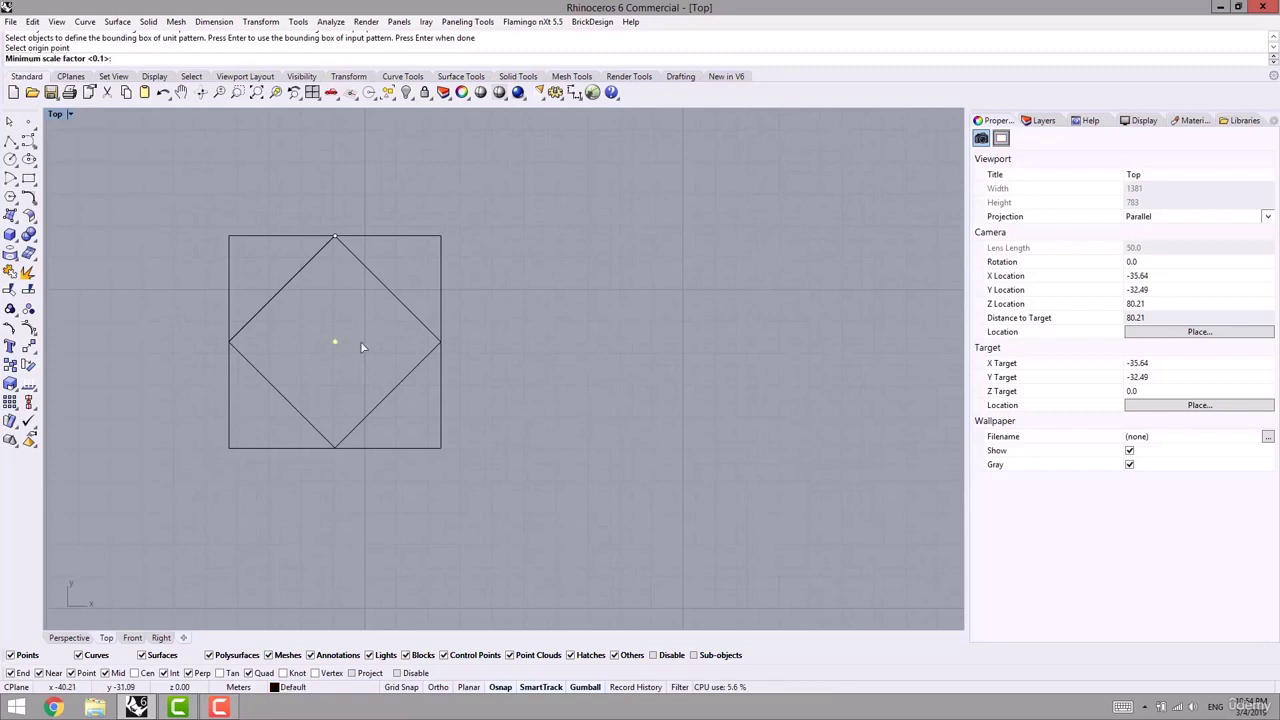
right_drag(361, 342, 354, 372)
scroll(343, 382, down, 2)
right_drag(181, 241, 219, 247)
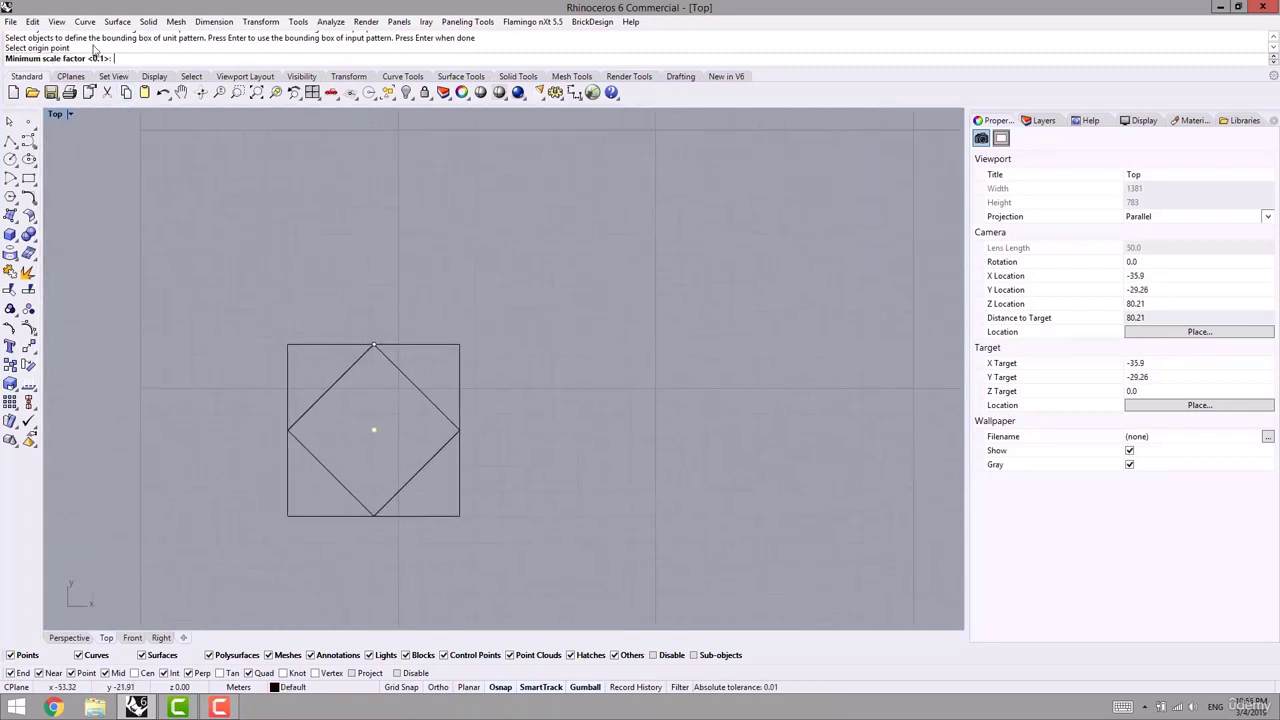
- Keep the 0.1 minimum scale and set the maximum to 0.95 to generate the diamond panels
click(73, 639)
scroll(442, 412, down, 4)
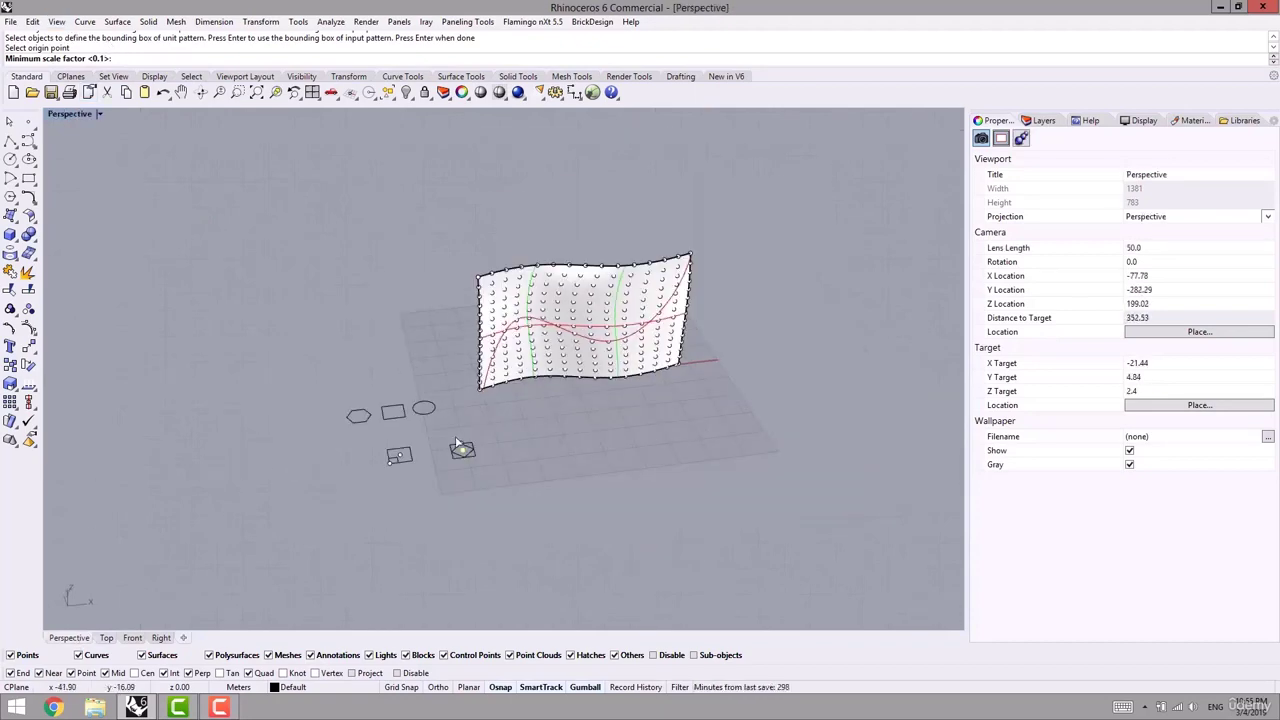
right_drag(460, 448, 431, 451)
scroll(430, 386, up, 4)
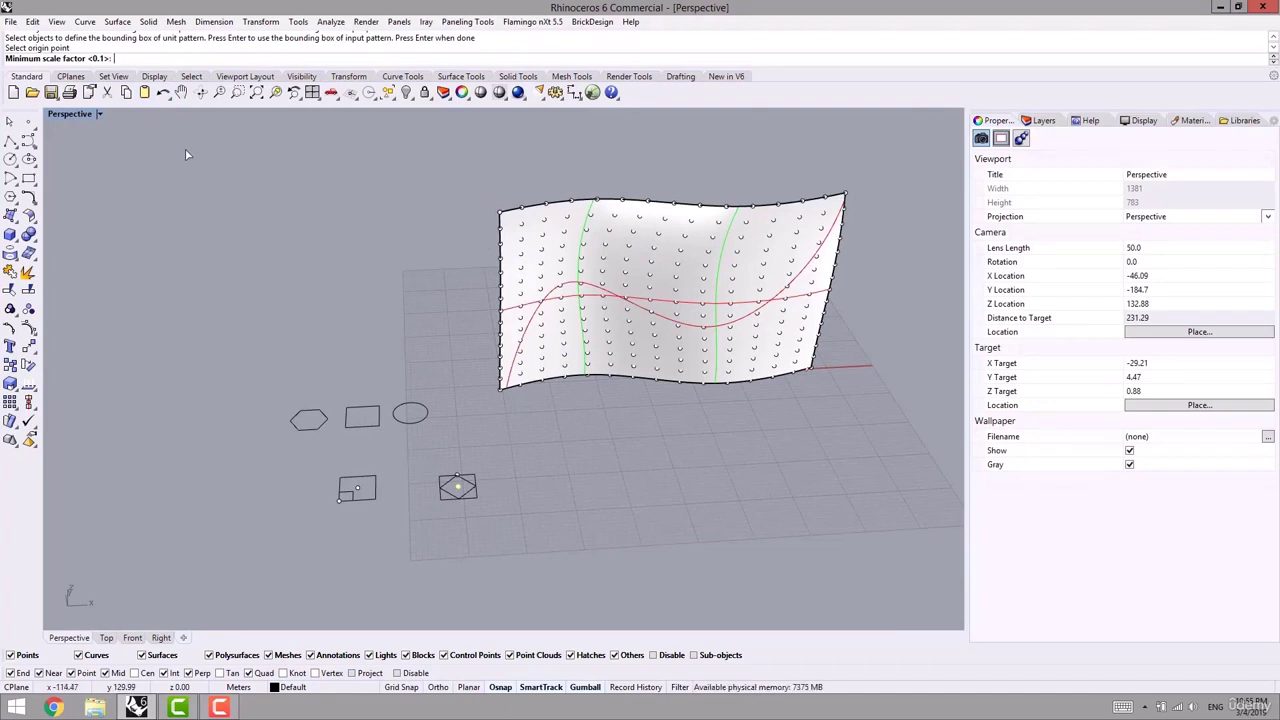
key(Return)
text(.95)
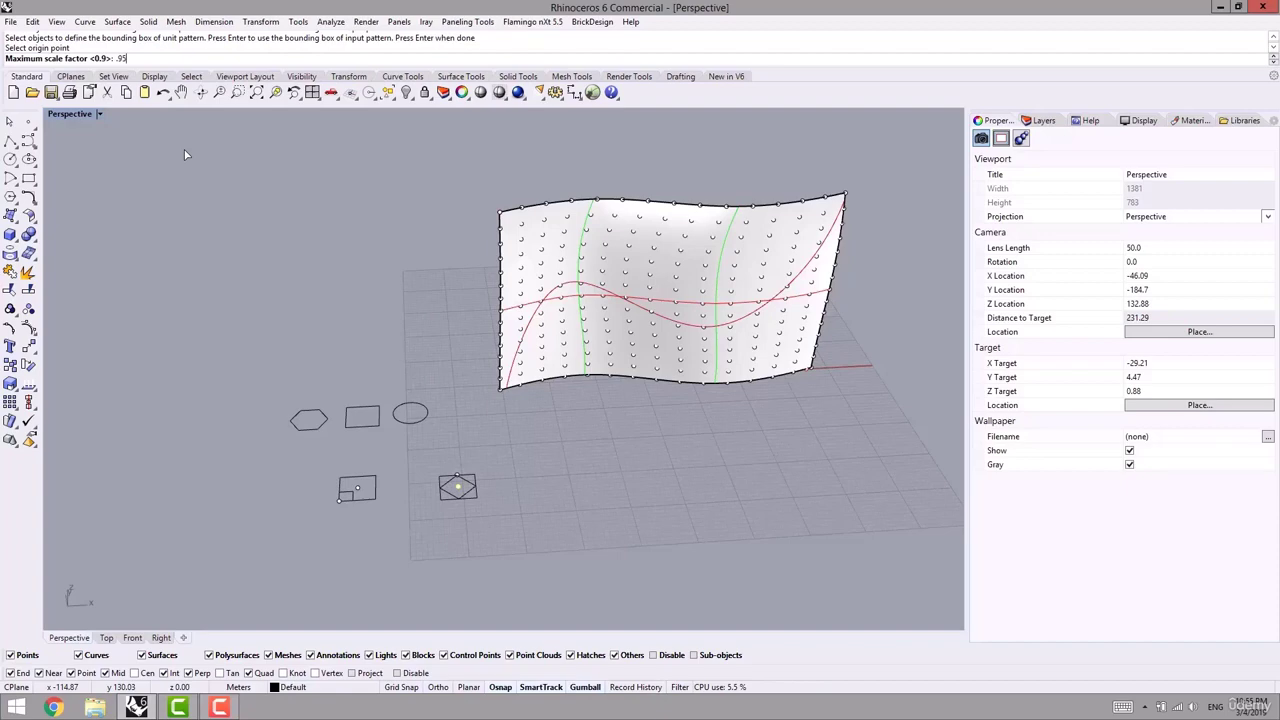
key(Return)
right_drag(363, 280, 572, 426)
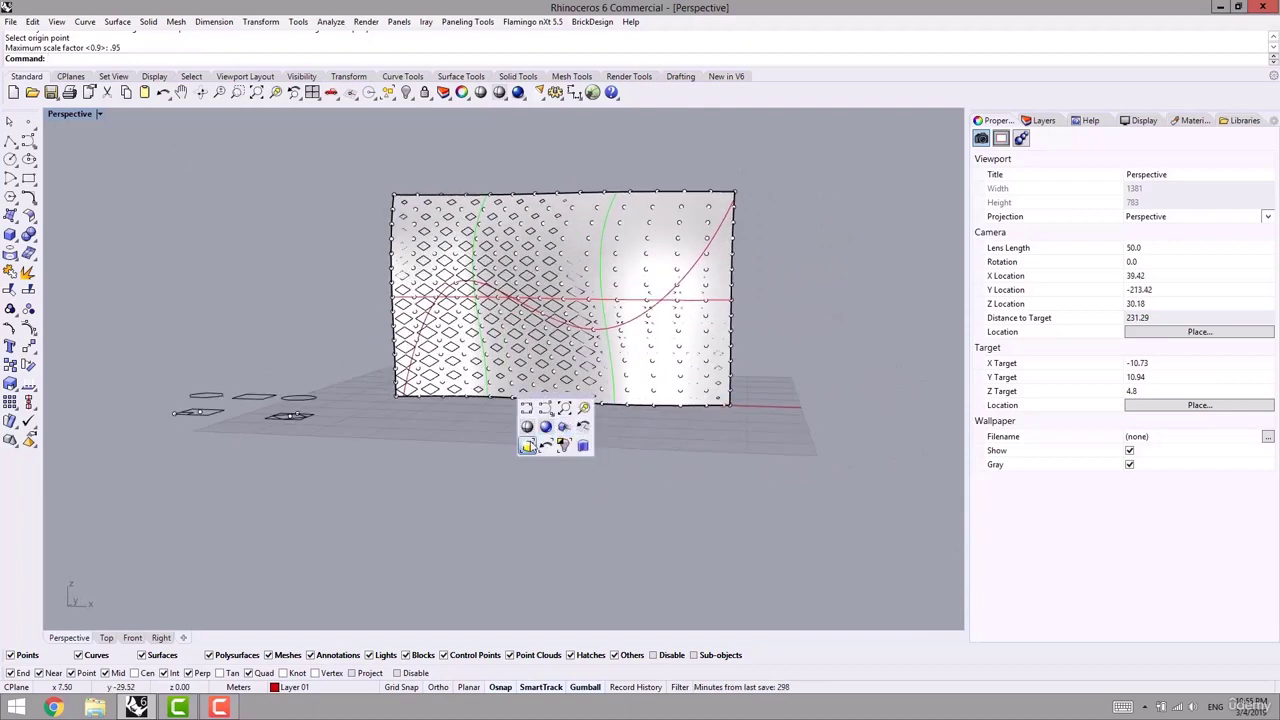
- Move the 196 panel curves off the surface to the right, then undo the move
click(527, 447)
middle_click(478, 471)
shift+right_drag(690, 498, 605, 496)
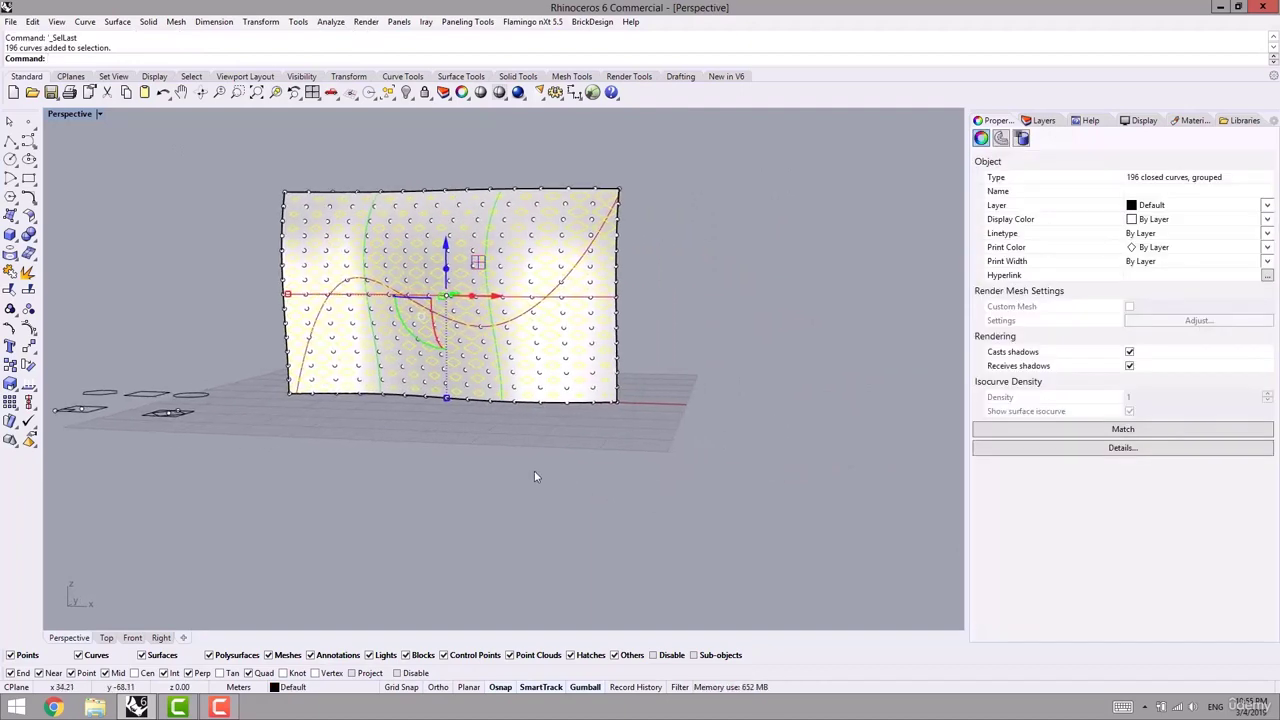
scroll(534, 471, down, 6)
drag(547, 386, 836, 404)
click(704, 480)
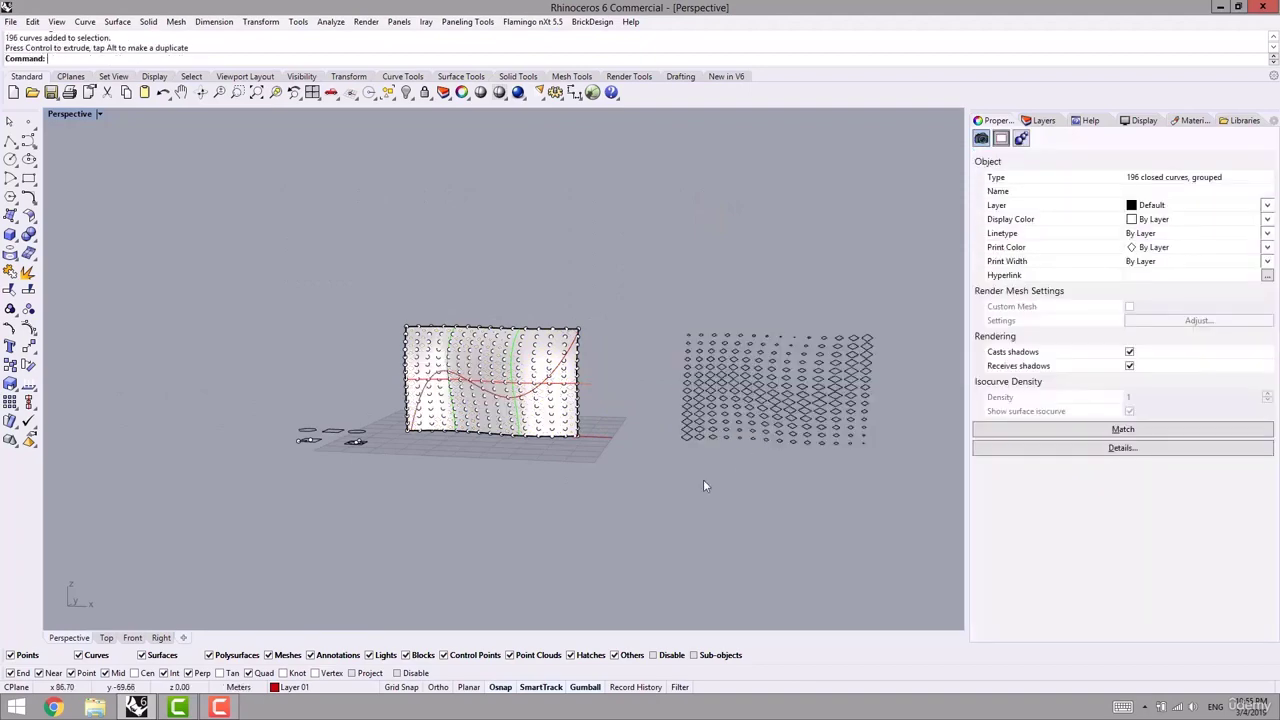
shift+right_drag(704, 484, 541, 499)
key(ctrl+z)
scroll(360, 400, up, 5)
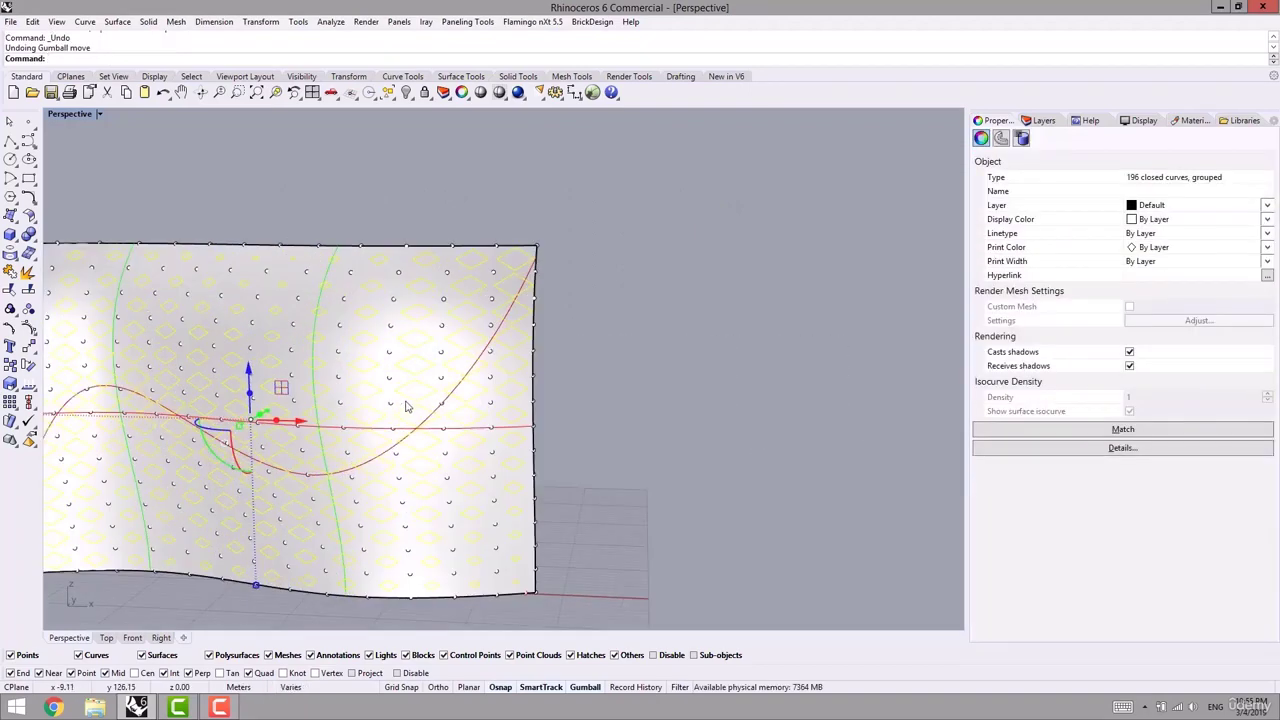
- Copy the panel curves and the red attractor curve to the right and inspect the copy
shift+click(456, 394)
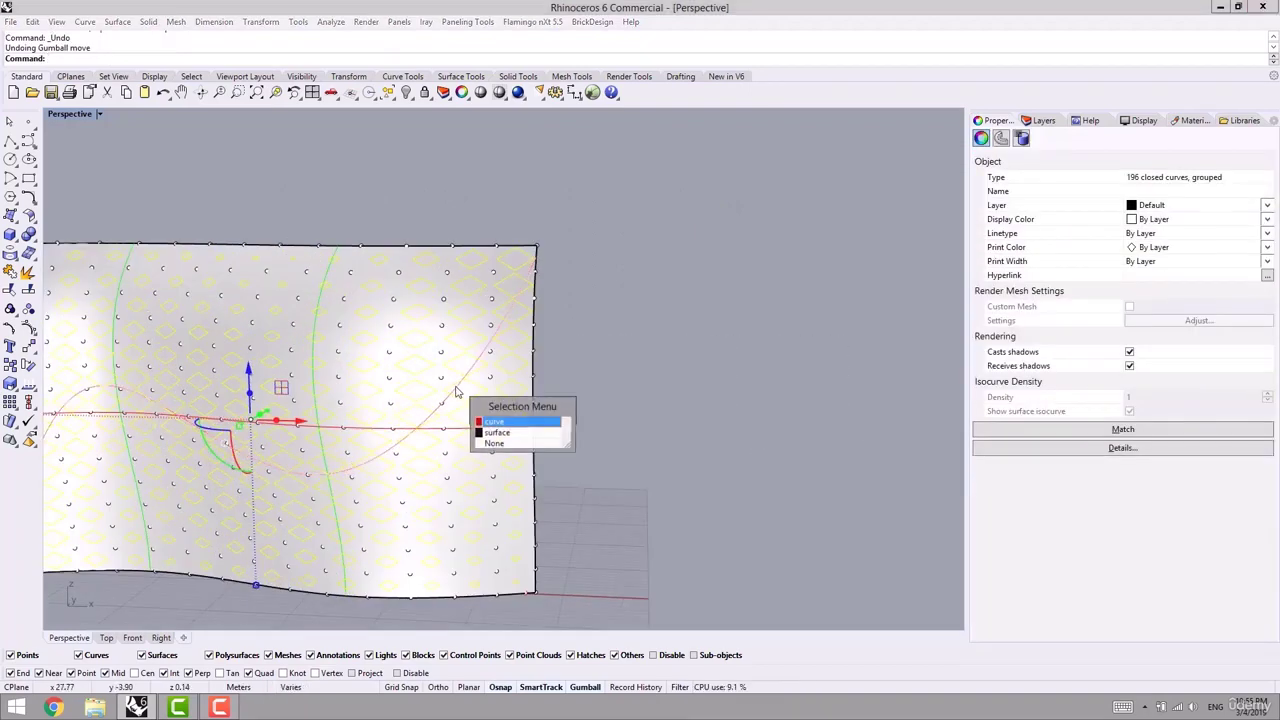
click(485, 423)
scroll(607, 505, down, 5)
shift+right_drag(607, 500, 498, 475)
alt+drag(372, 422, 733, 428)
click(715, 345)
right_drag(694, 395, 715, 354)
scroll(718, 440, up, 4)
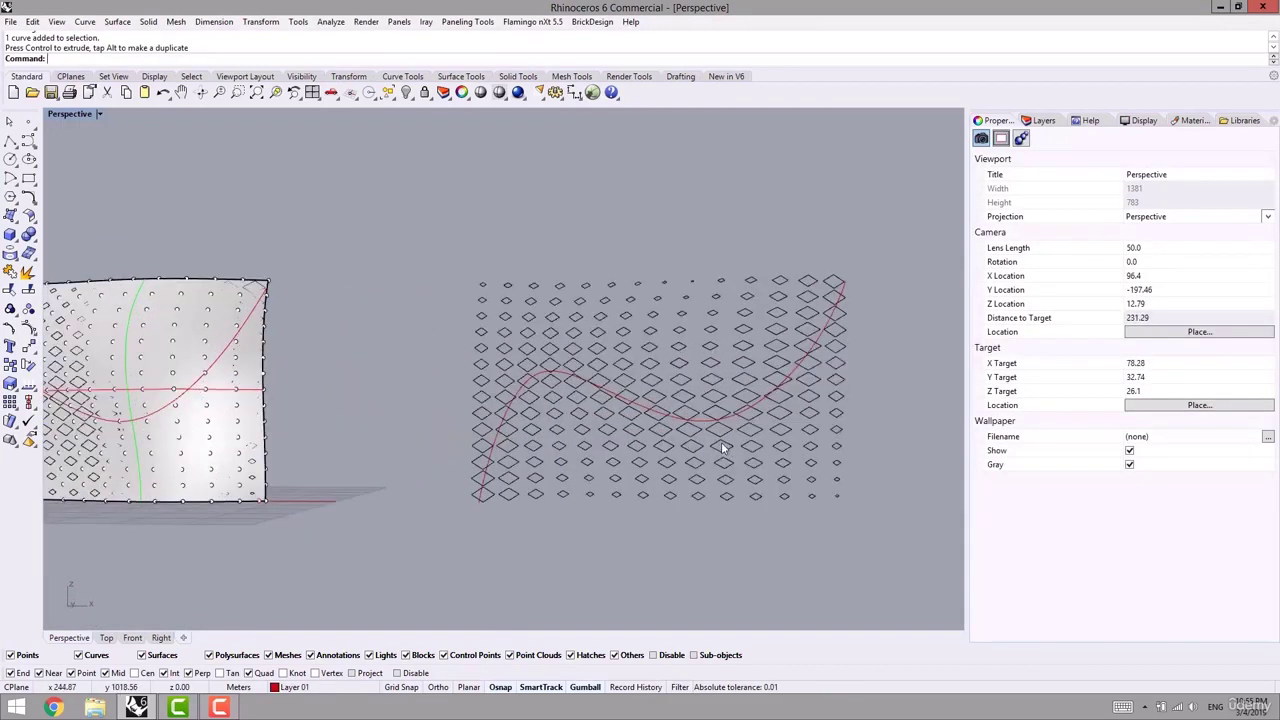
right_drag(719, 442, 668, 443)
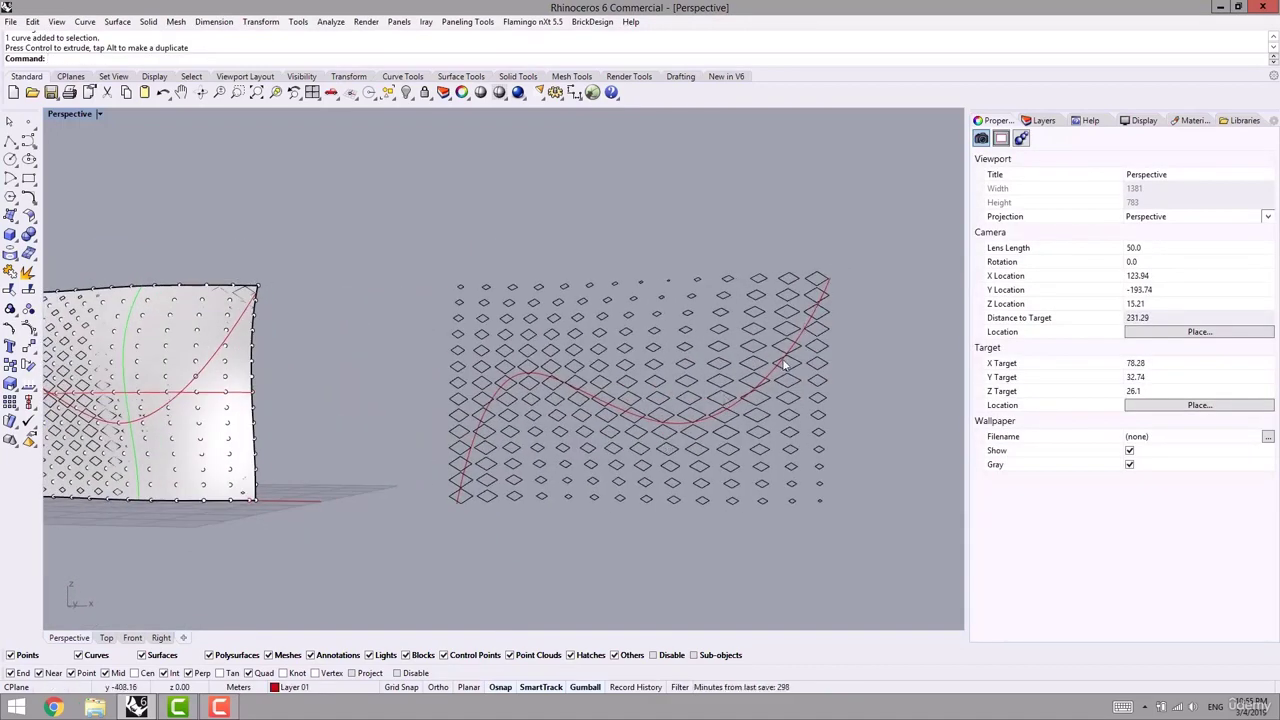
scroll(474, 500, up, 2)
right_drag(474, 502, 464, 518)
right_drag(681, 429, 659, 429)
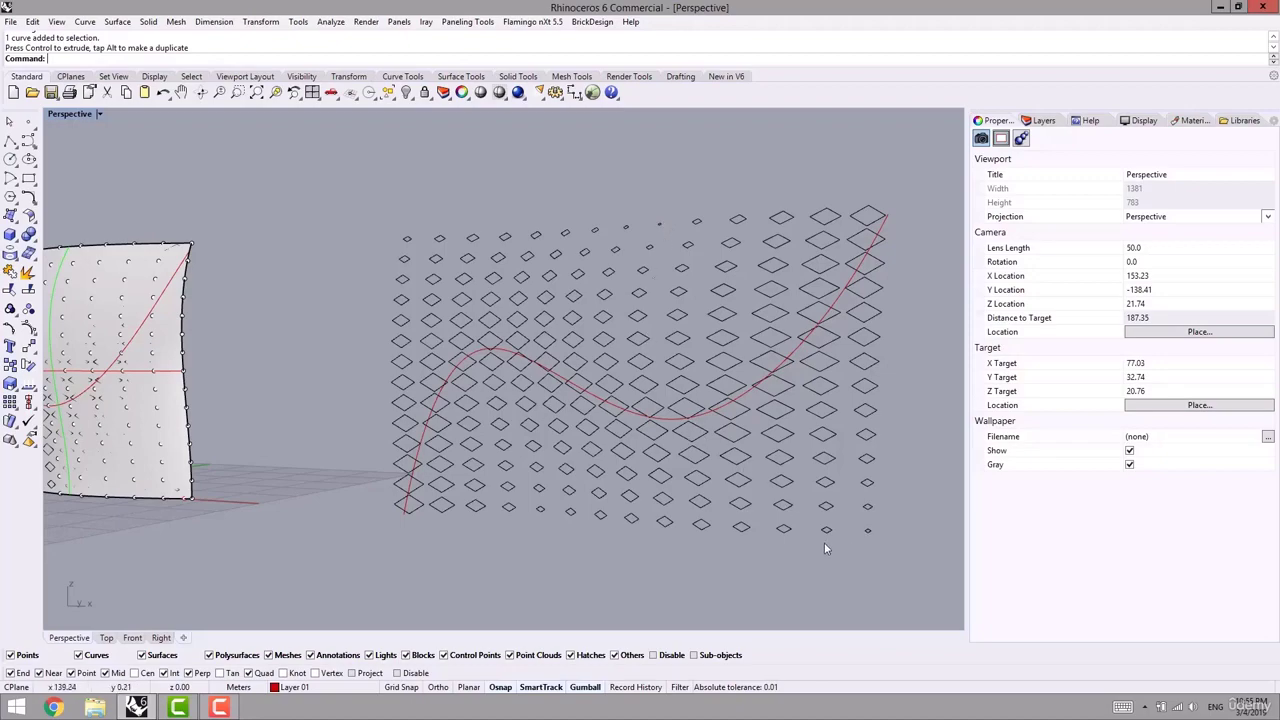
right_drag(825, 546, 501, 510)
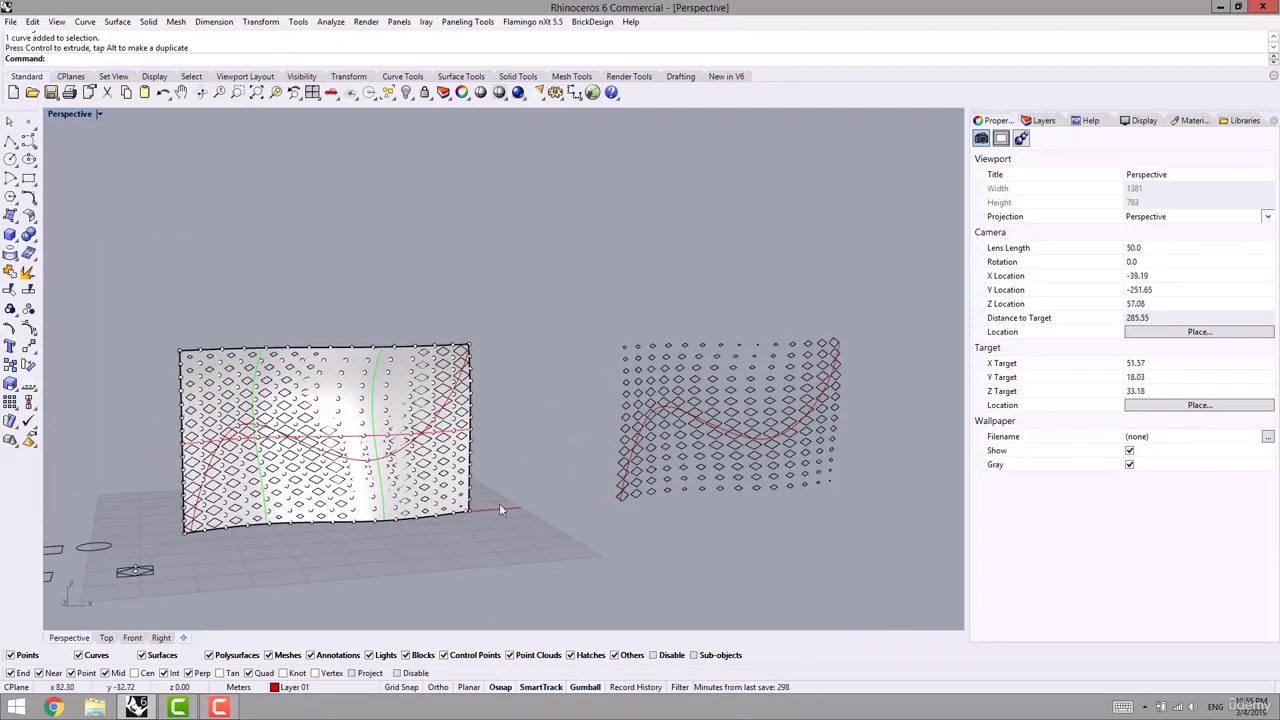
- Preview the scene in Rendered display mode, then in Ghosted mode
key(ctrl+alt+r)
scroll(493, 463, up, 4)
shift+right_drag(335, 488, 483, 463)
scroll(565, 447, up, 5)
key(ctrl+alt+g)
scroll(462, 313, up, 3)
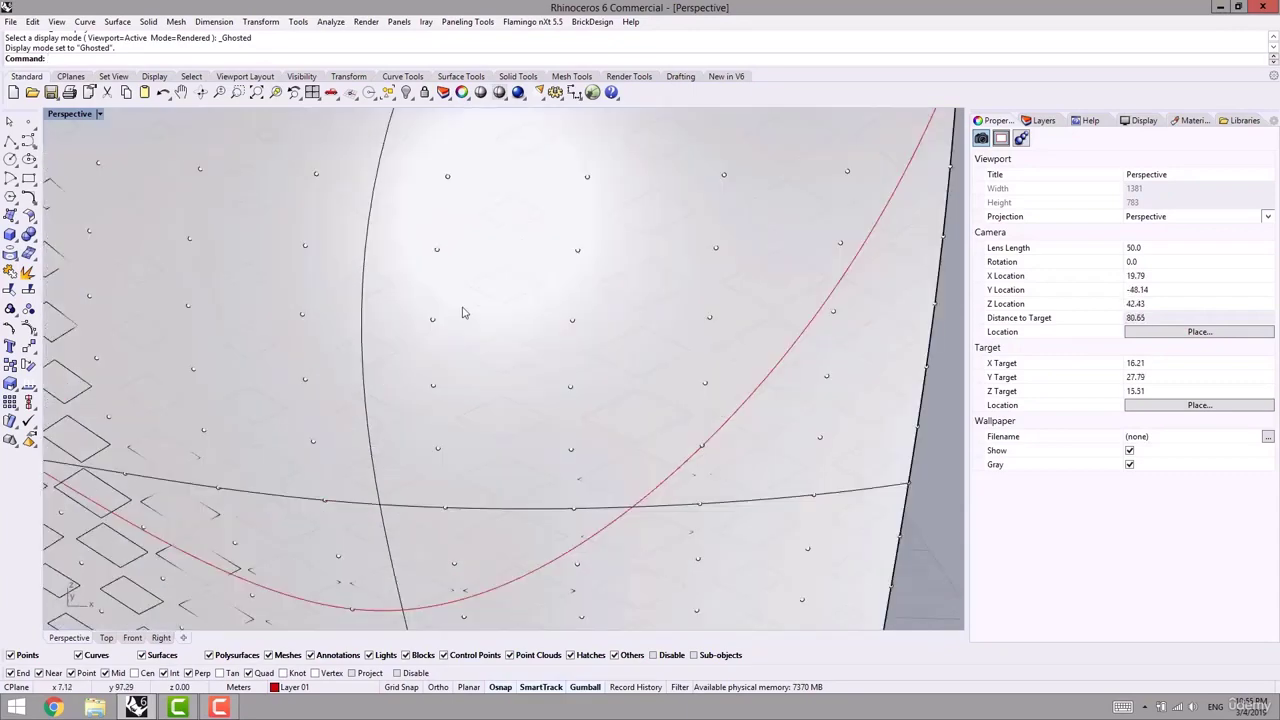
- Undo the copied curves and the diamond paneling, leaving only the point grid
click(497, 300)
key(Home)
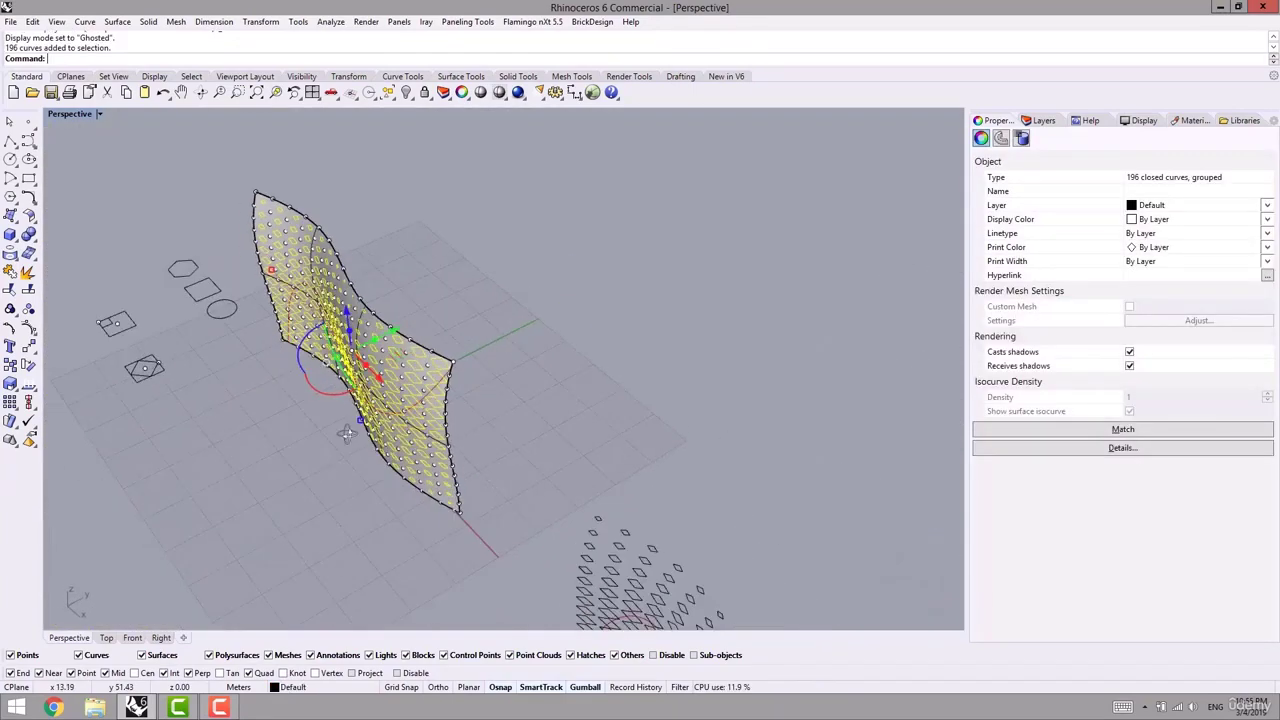
right_drag(347, 433, 220, 403)
click(455, 444)
scroll(357, 275, up, 6)
right_drag(365, 285, 581, 348)
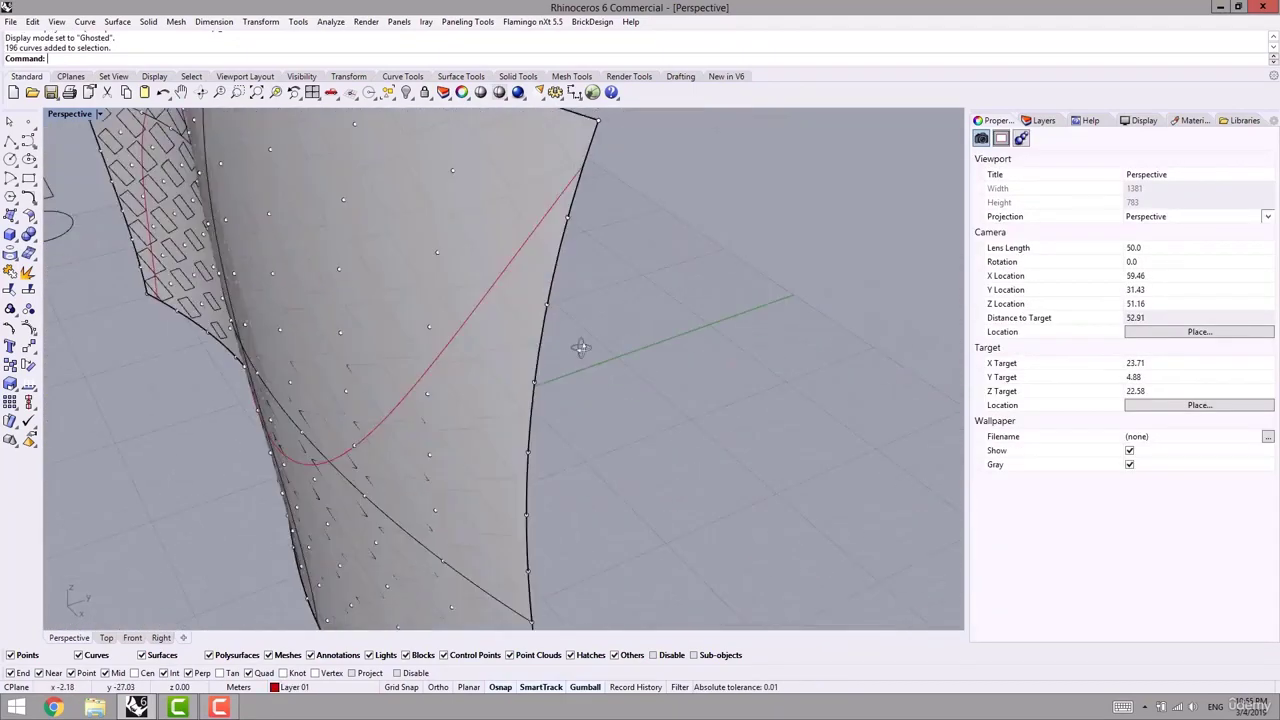
key(Home)
key(Home)
key(Home)
key(ctrl+z)
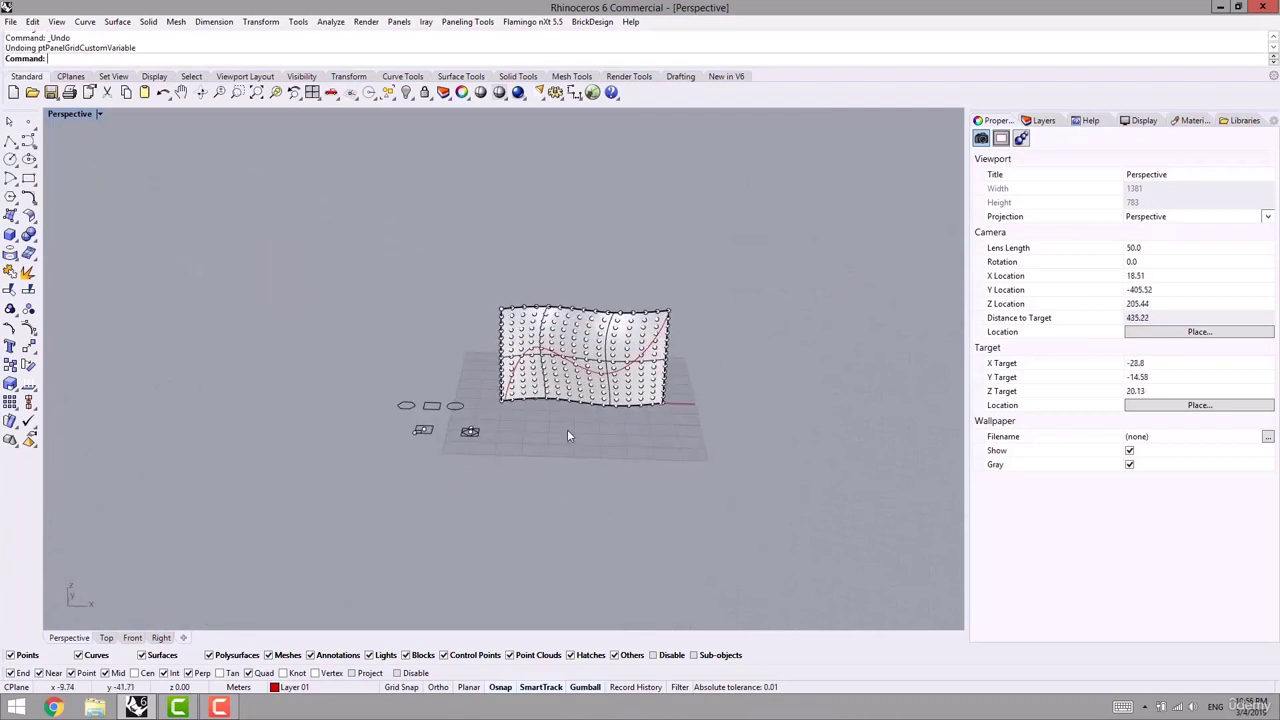
- Rerun Panel Custom 2D Variable from recent commands and pick the paneling point grid
right_drag(567, 435, 583, 438)
shift+right_drag(583, 438, 540, 446)
key(ctrl+alt+g)
right_drag(514, 231, 553, 264)
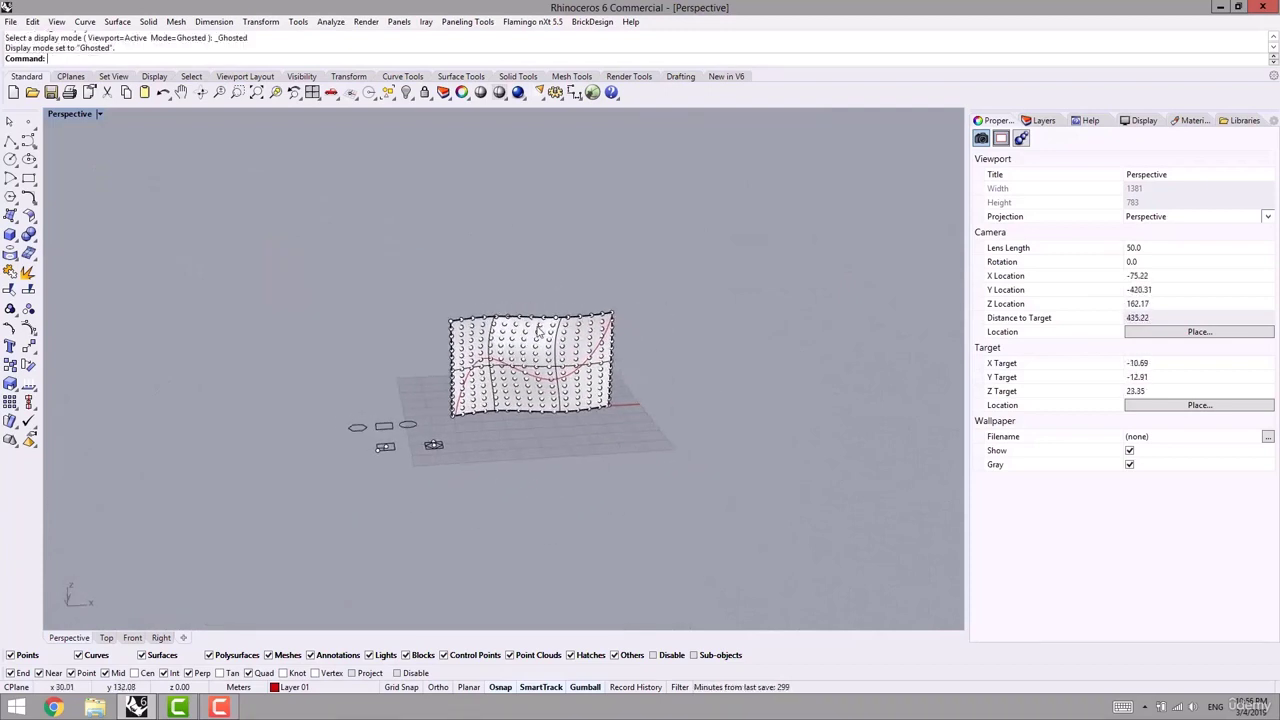
scroll(538, 330, up, 2)
right_click(455, 45)
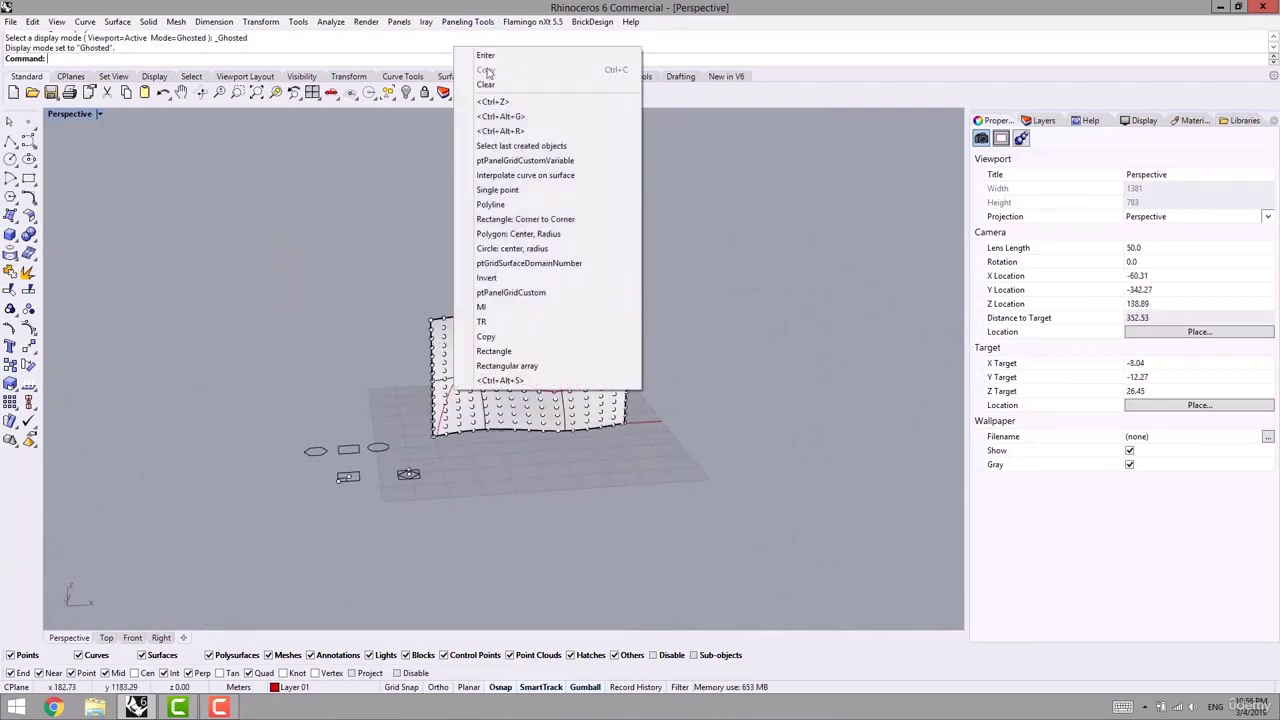
click(559, 163)
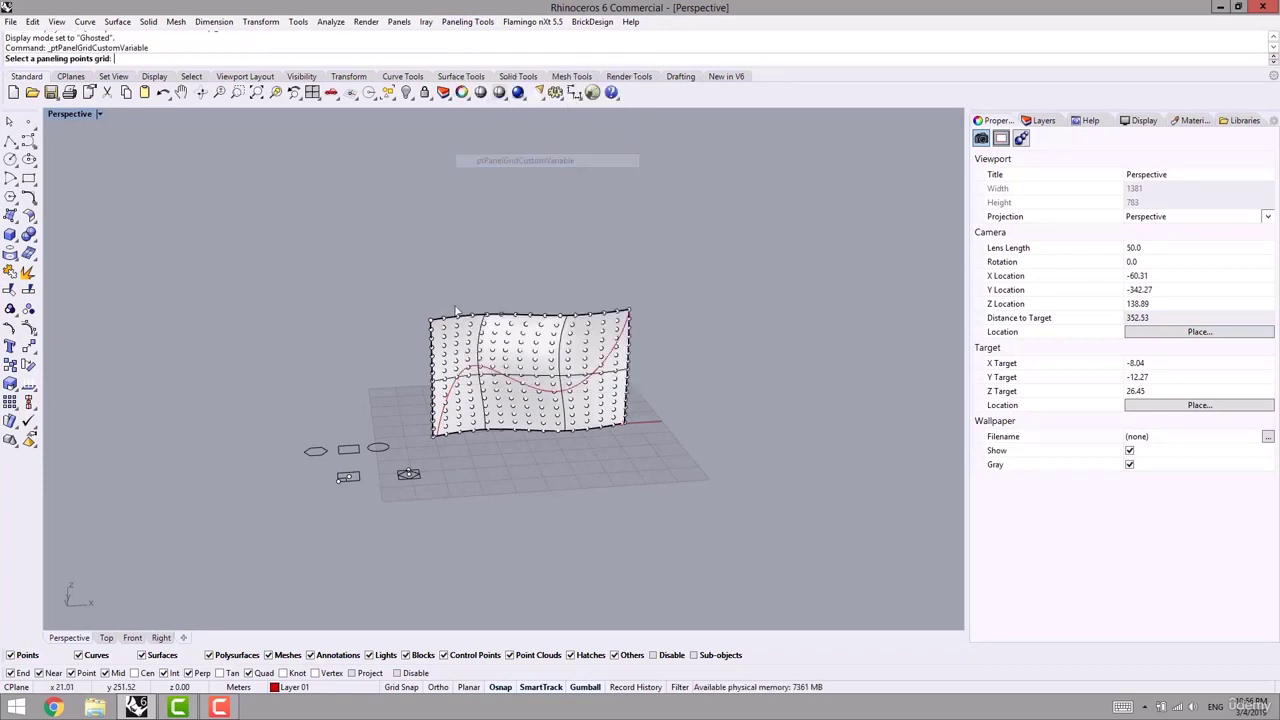
scroll(477, 328, up, 2)
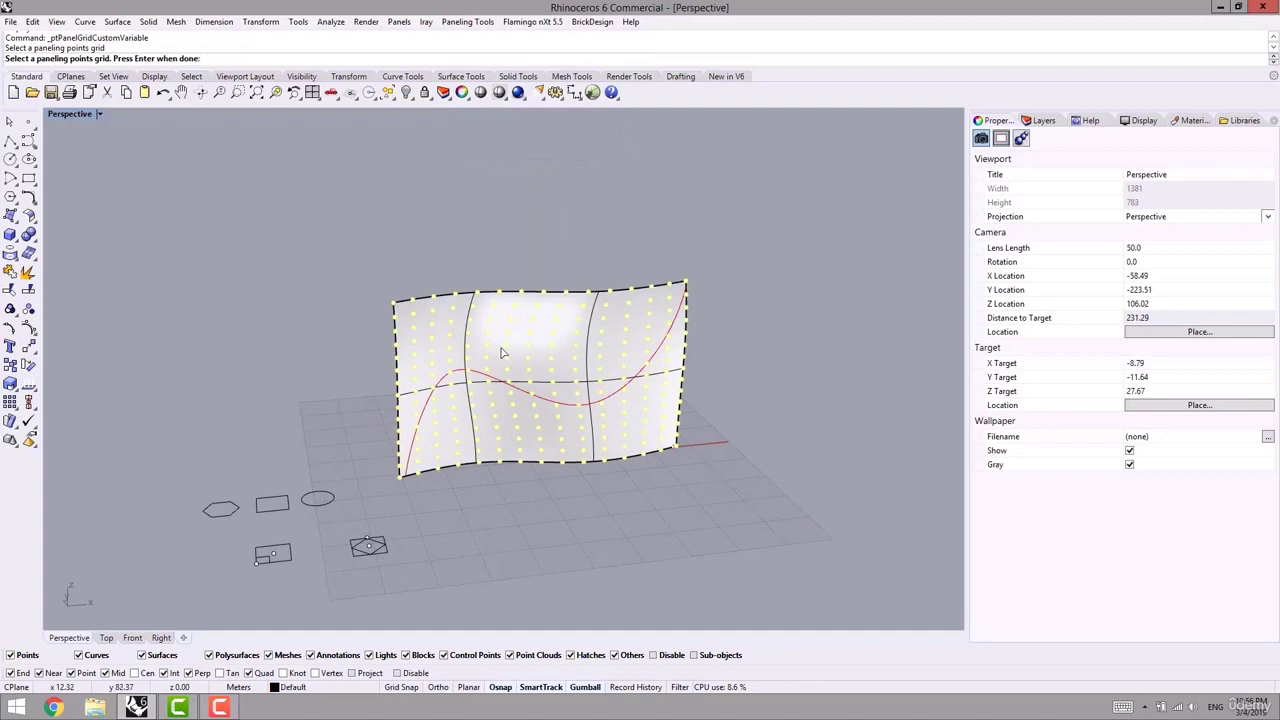
key(Return)
- Pick the wavy surface as base, set PullCurves=Yes, and choose the red curve as attractor
click(543, 376)
right_drag(470, 385, 461, 405)
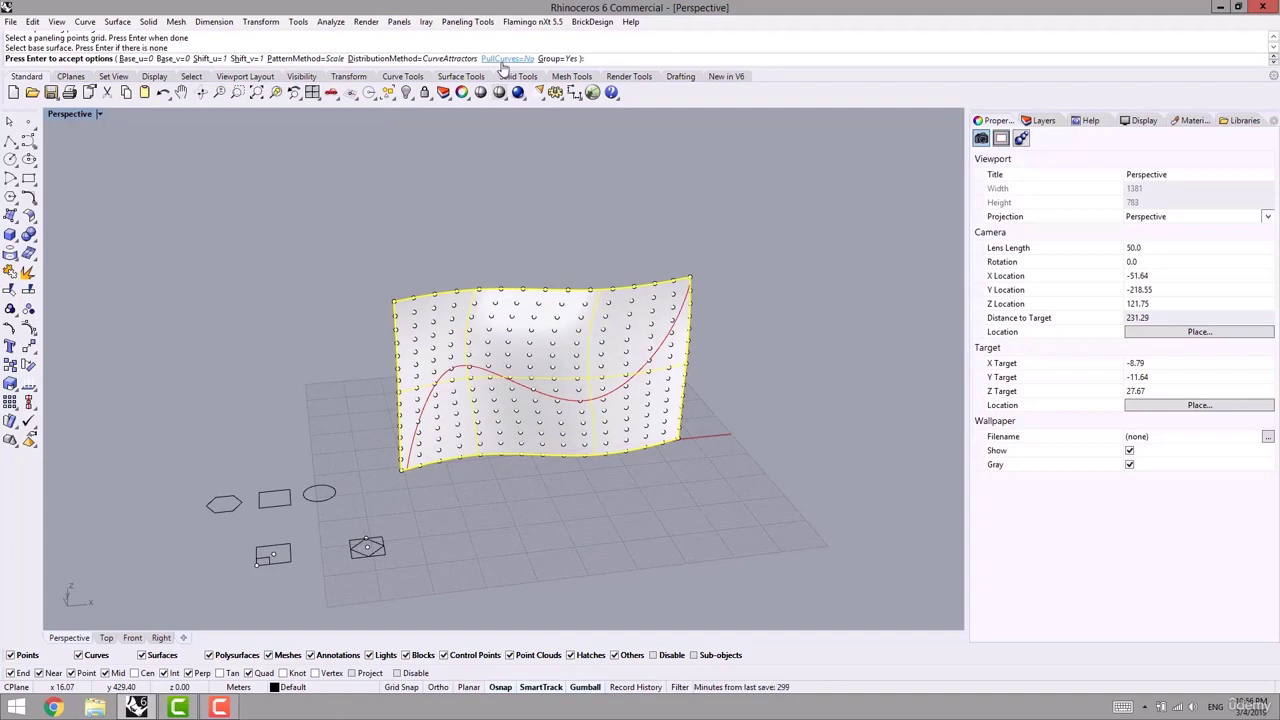
click(507, 58)
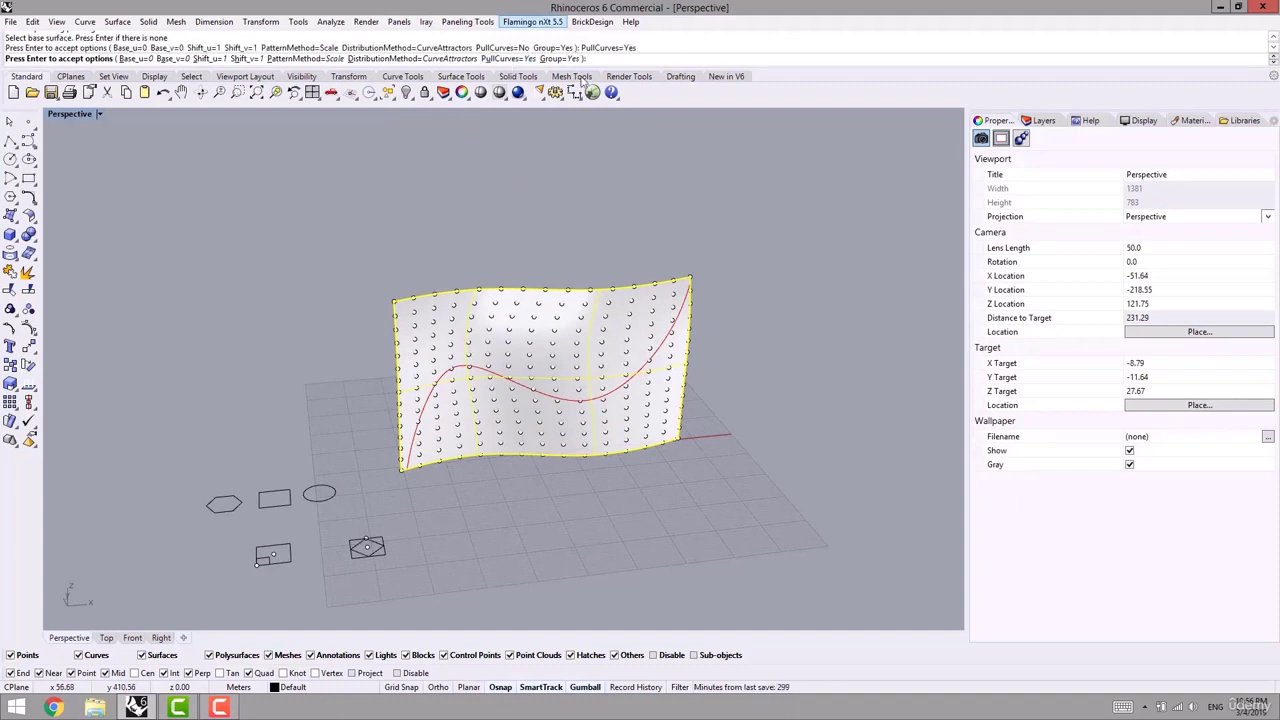
right_drag(321, 308, 300, 446)
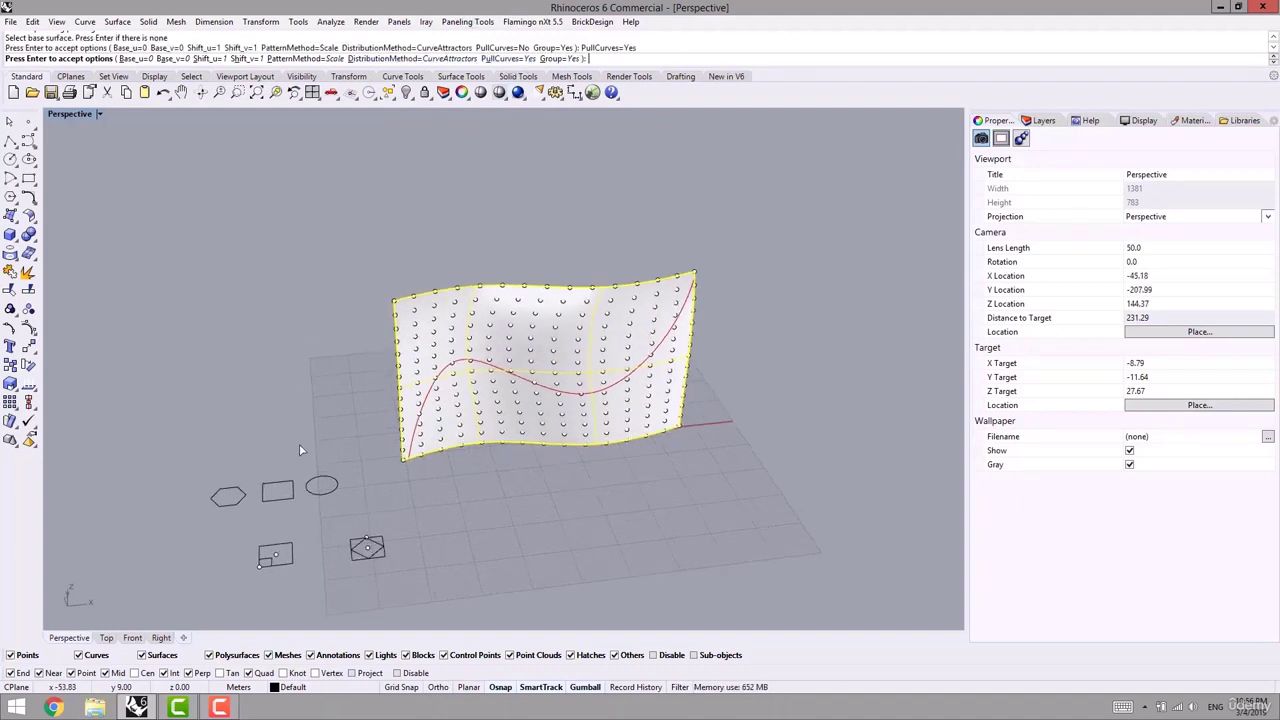
key(Return)
click(506, 372)
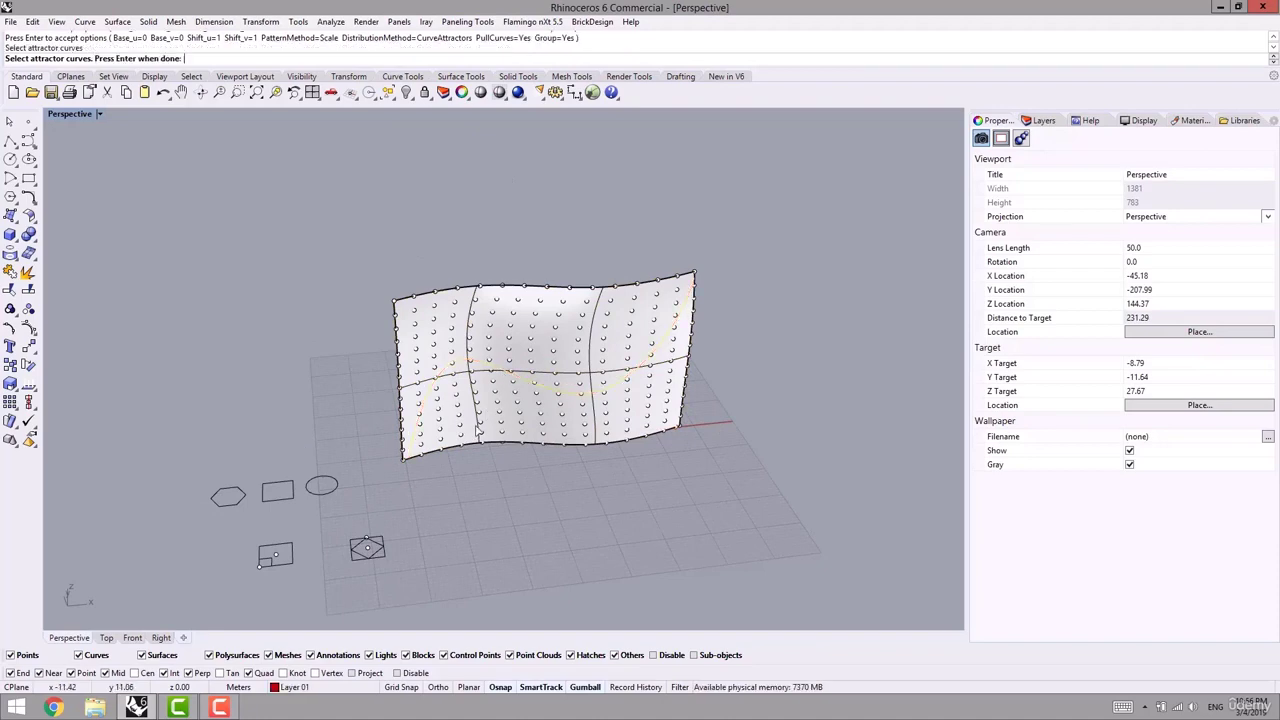
key(Return)
- Use the diamond as unit pattern and the rectangle as bounds, with a centre origin and default scale
shift+right_drag(493, 485, 519, 437)
right_drag(519, 437, 417, 514)
scroll(390, 502, up, 12)
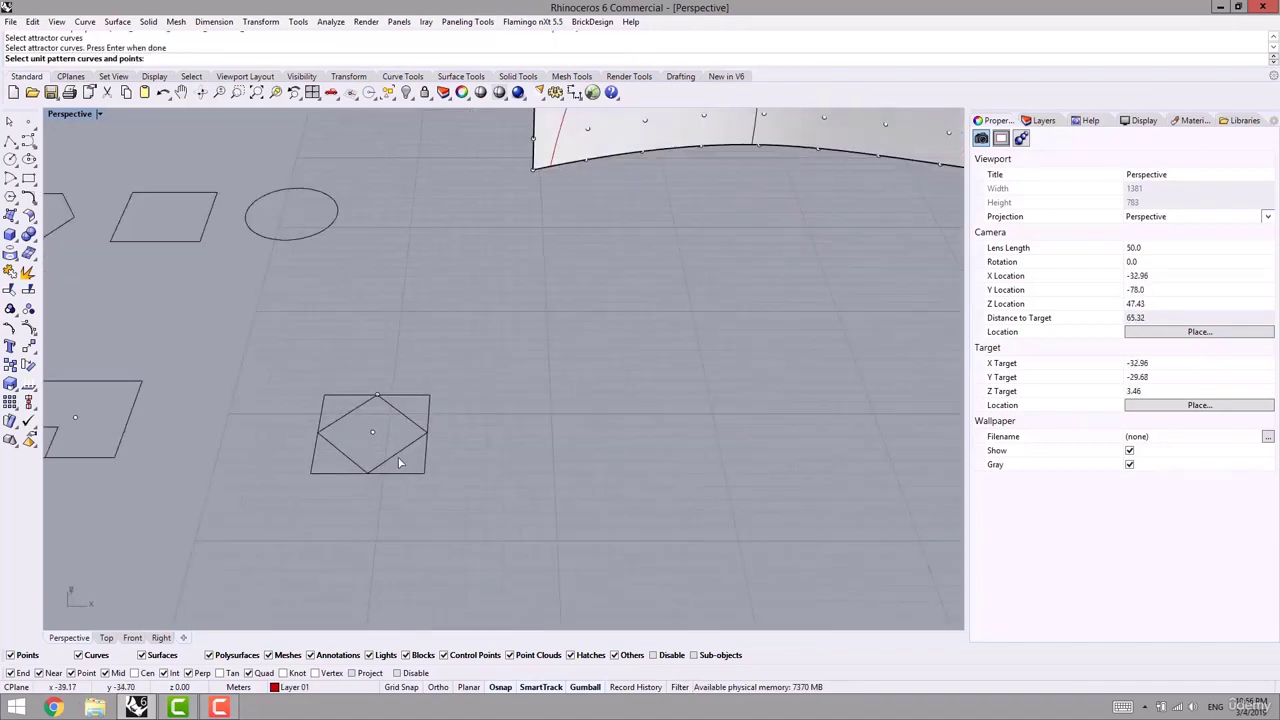
click(396, 457)
key(Return)
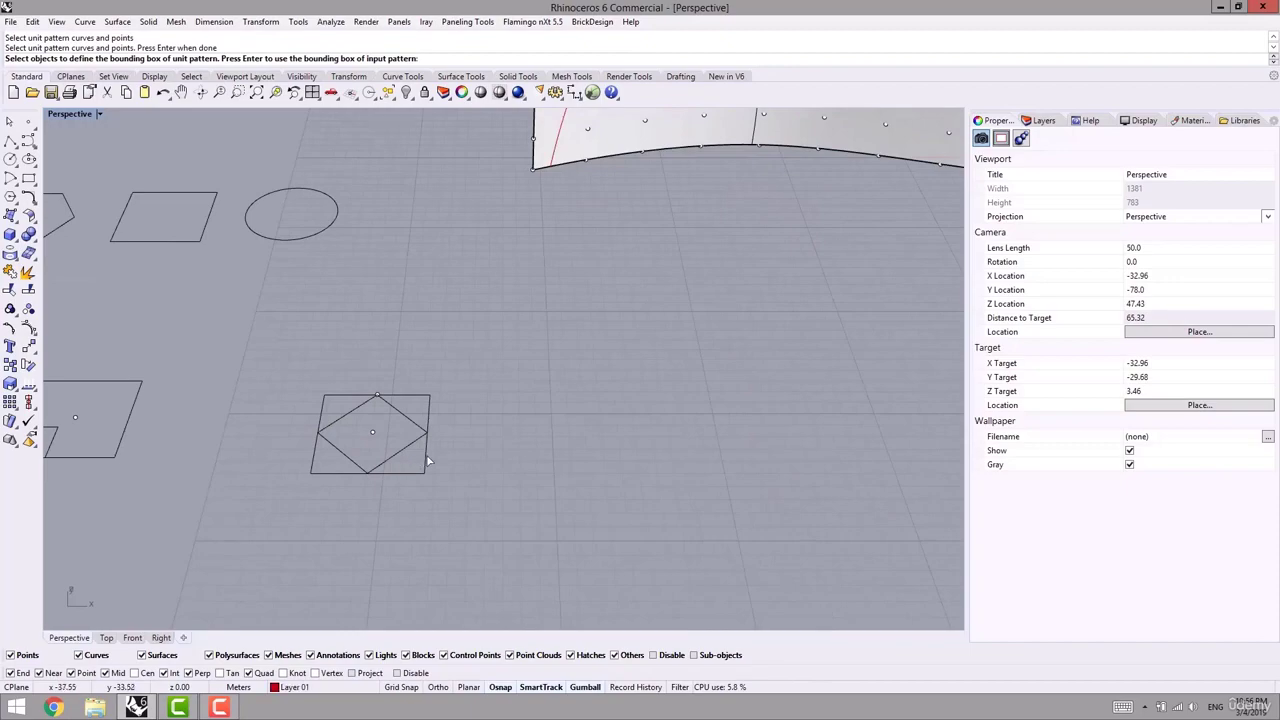
click(427, 460)
key(Return)
click(372, 432)
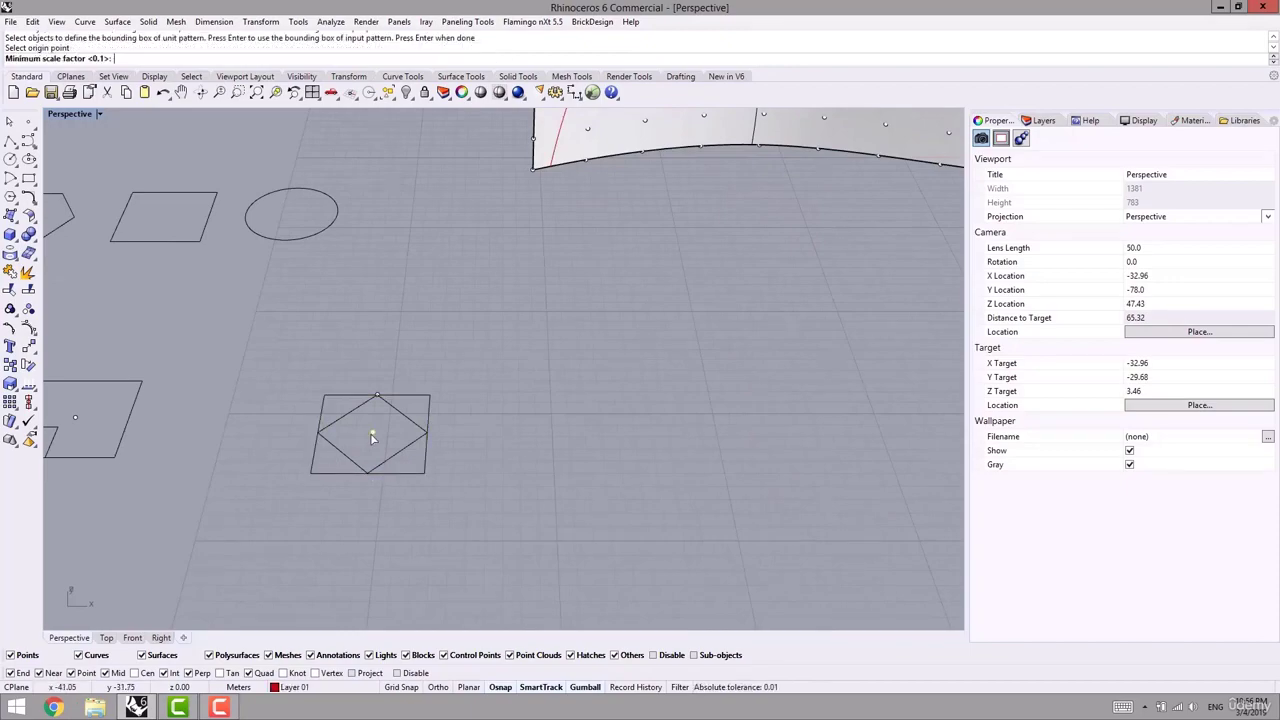
key(Return)
- Orbit around the new diamond panels and select the panelled surface
scroll(557, 420, down, 8)
shift+right_drag(640, 325, 659, 419)
scroll(601, 219, up, 2)
right_drag(820, 335, 683, 253)
click(689, 256)
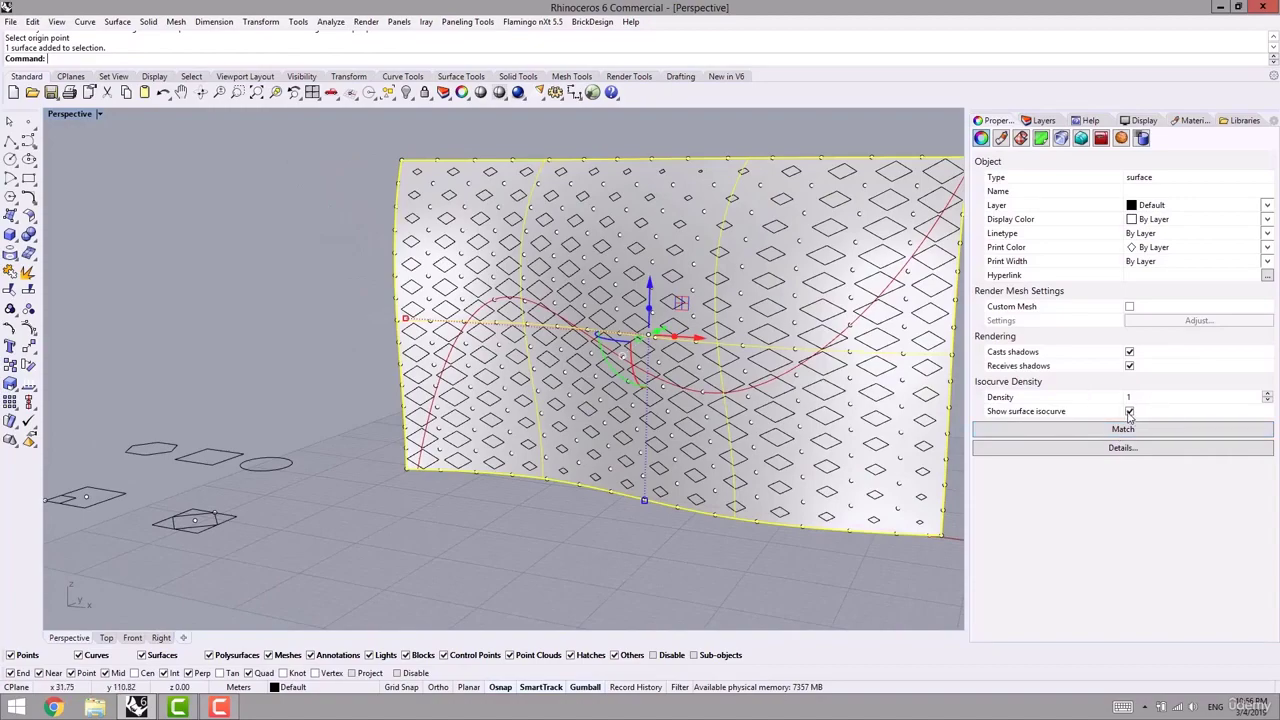
- Turn off the surface's isocurve display and orbit around to inspect the diamond pattern
click(1129, 411)
click(416, 524)
mouse_move(416, 524)
right_down()
mouse_move(567, 518)
mouse_move(433, 505)
right_up()
right_drag(360, 502, 553, 547)
scroll(340, 212, up, 4)
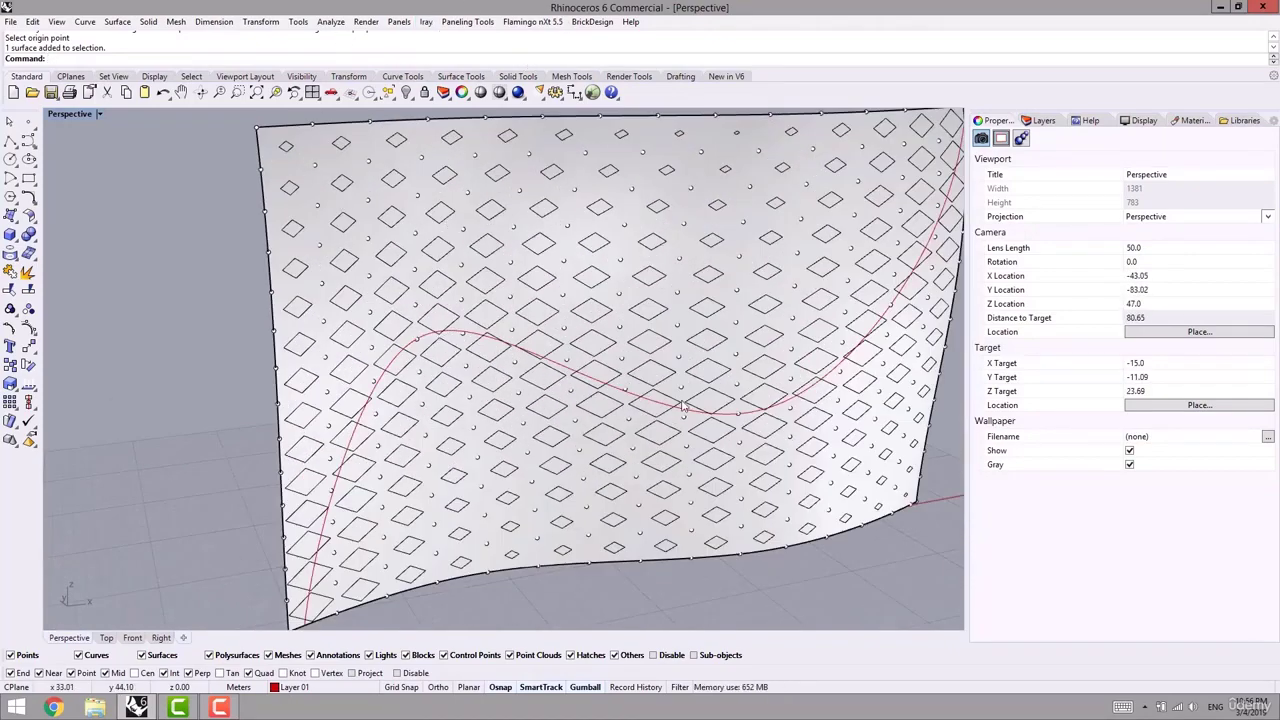
shift+right_drag(683, 405, 593, 405)
scroll(580, 415, down, 6)
right_drag(860, 408, 620, 398)
scroll(620, 398, up, 2)
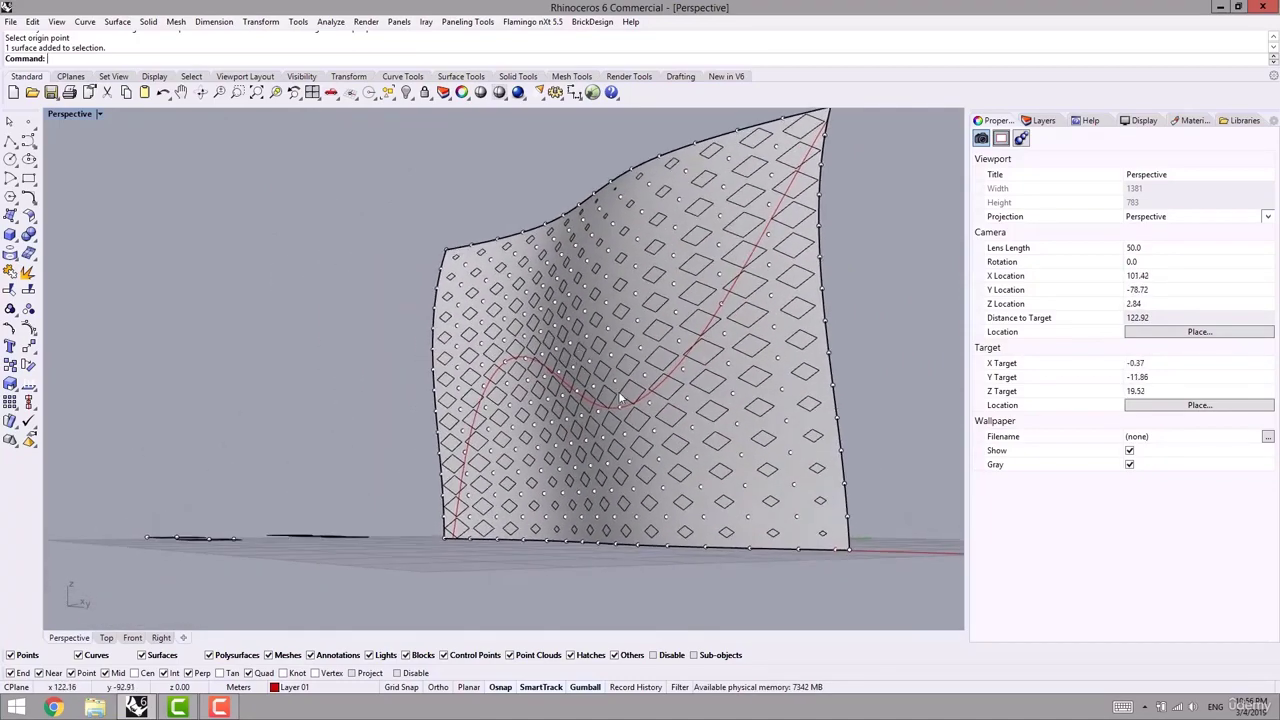
scroll(729, 283, up, 8)
right_drag(677, 320, 634, 334)
scroll(572, 347, up, 4)
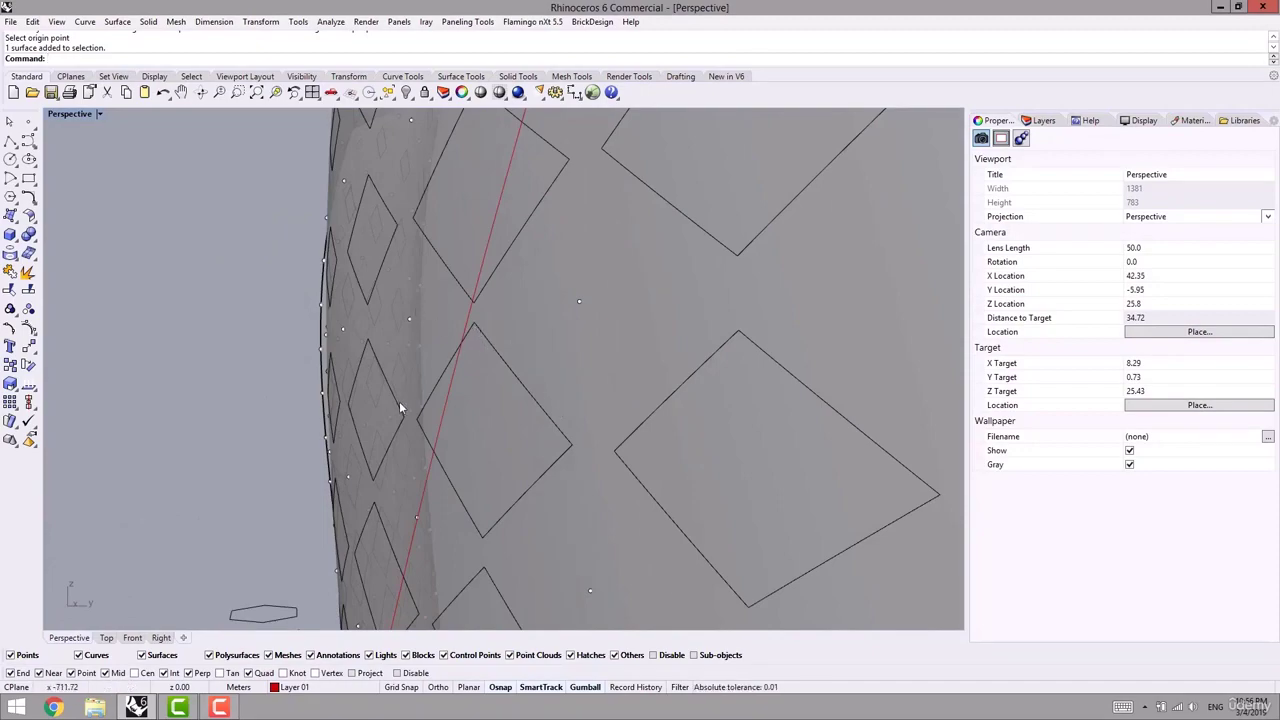
scroll(463, 440, down, 8)
shift+right_drag(463, 440, 541, 376)
right_drag(425, 376, 582, 394)
scroll(570, 386, down, 8)
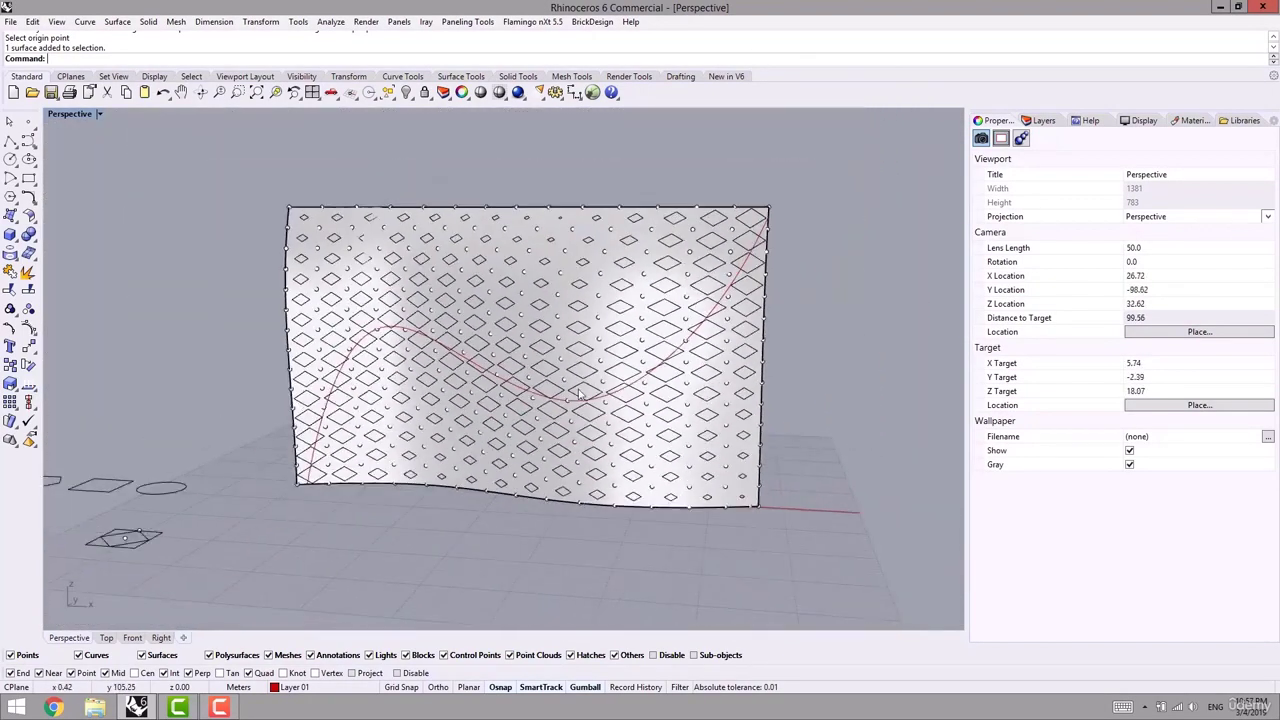
shift+right_drag(371, 491, 502, 532)
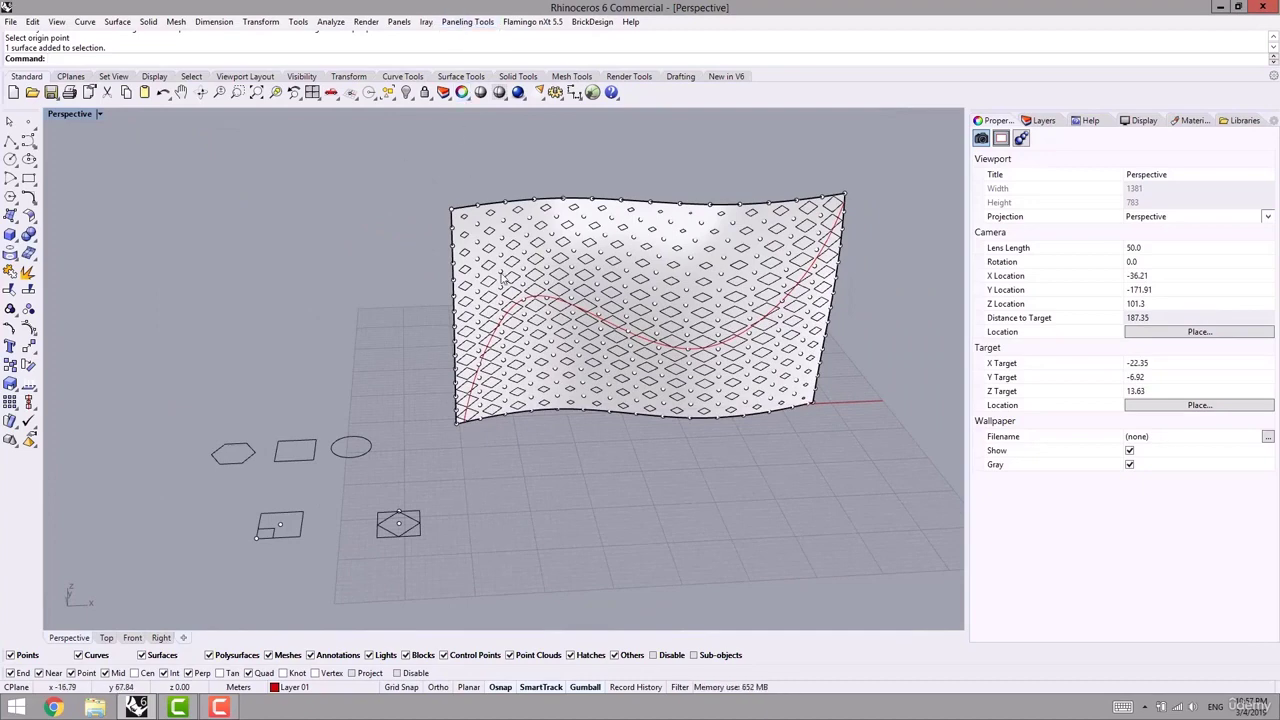
scroll(690, 350, up, 5)
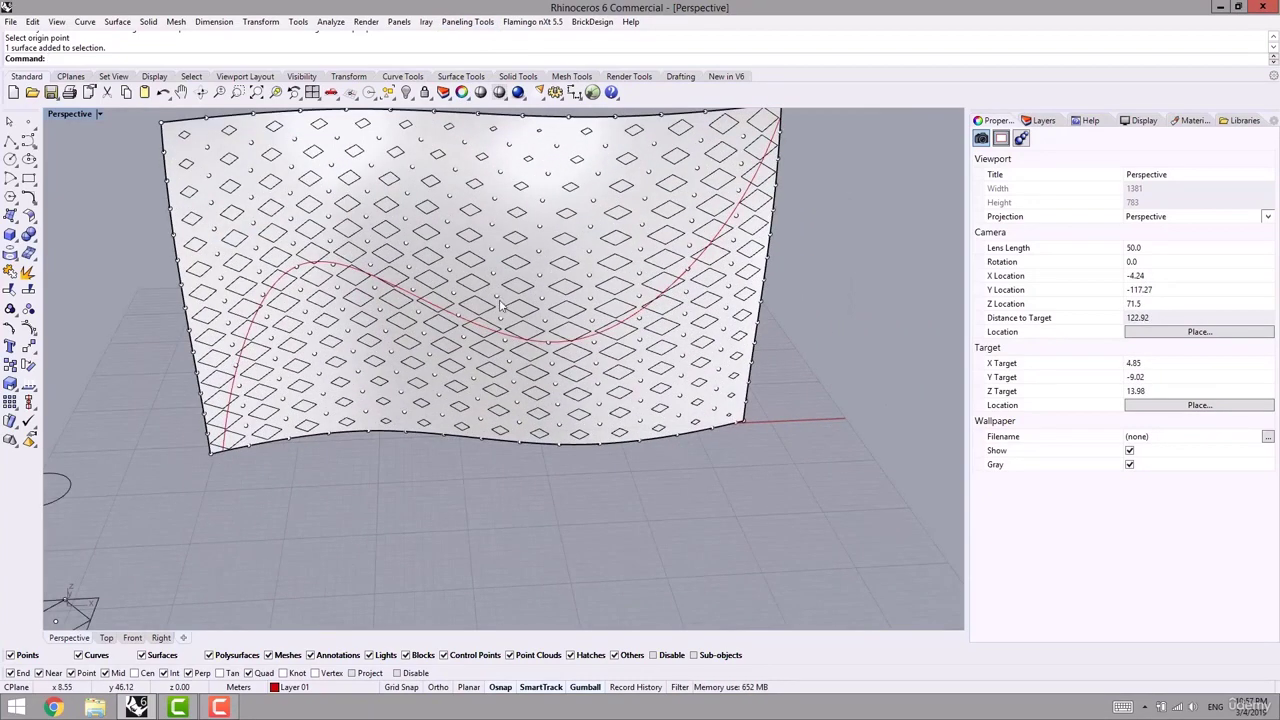
- Select the 225 grid points, the red attractor curve and the panelled surface
click(503, 302)
scroll(533, 344, up, 2)
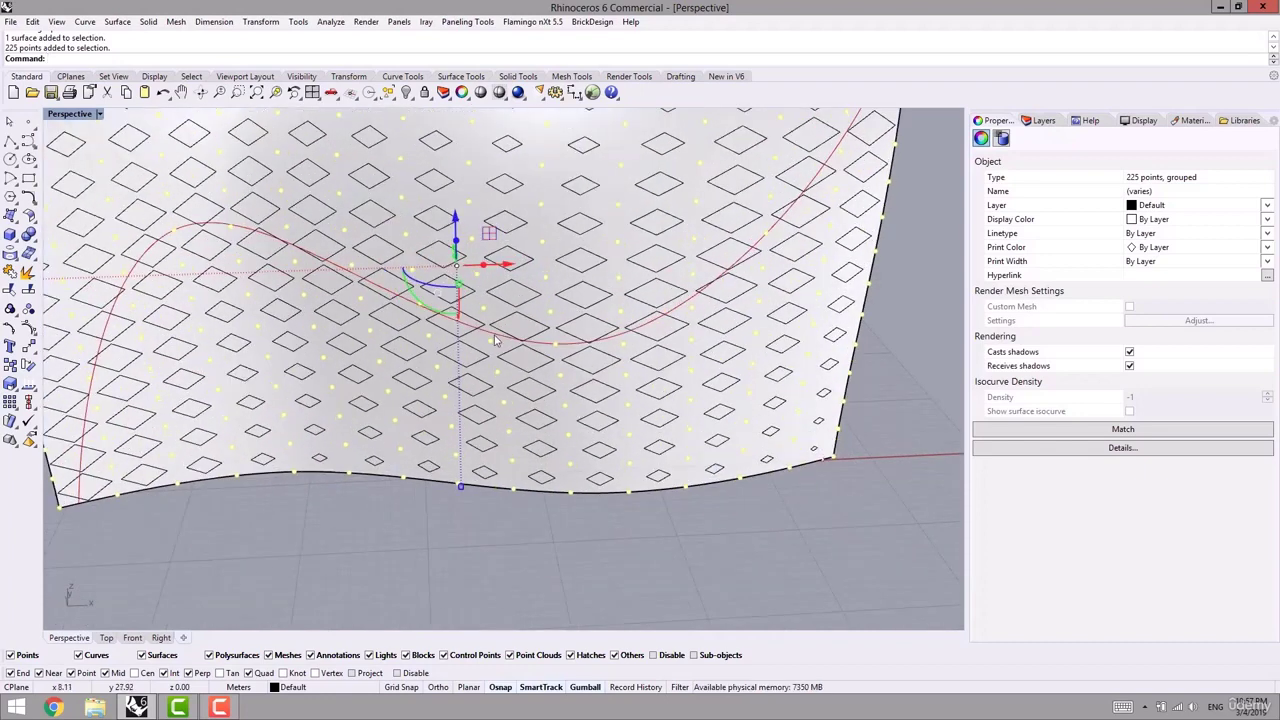
shift+click(494, 339)
scroll(494, 360, up, 2)
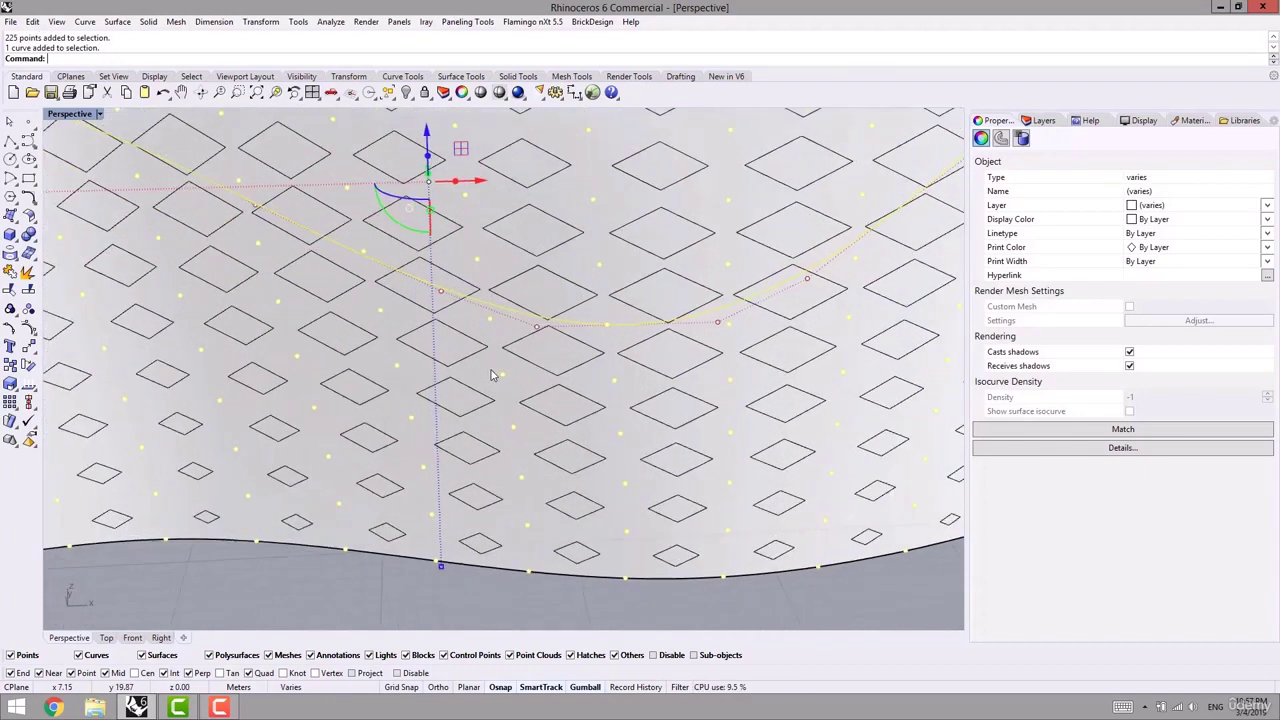
shift+click(495, 376)
scroll(509, 413, down, 8)
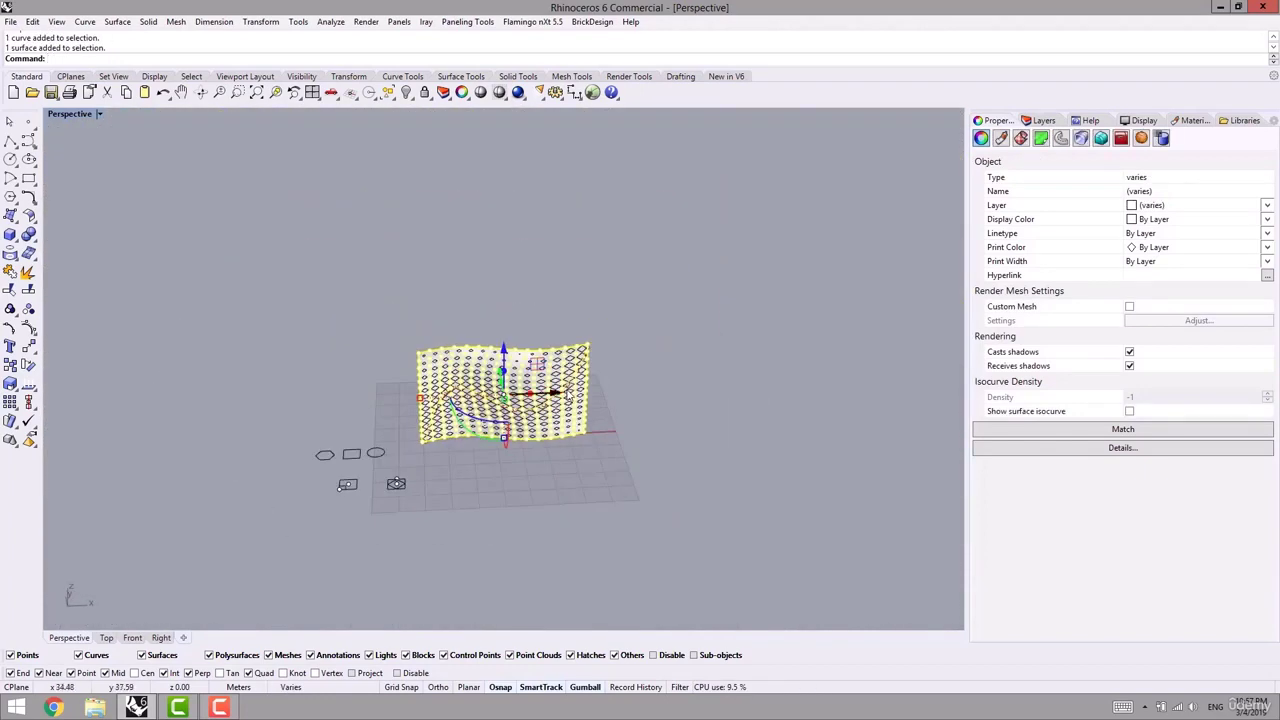
- Shift the selected surface setup left, then move both surface setups to the right
drag(562, 400, 395, 415)
click(598, 468)
drag(638, 277, 177, 445)
drag(462, 385, 690, 505)
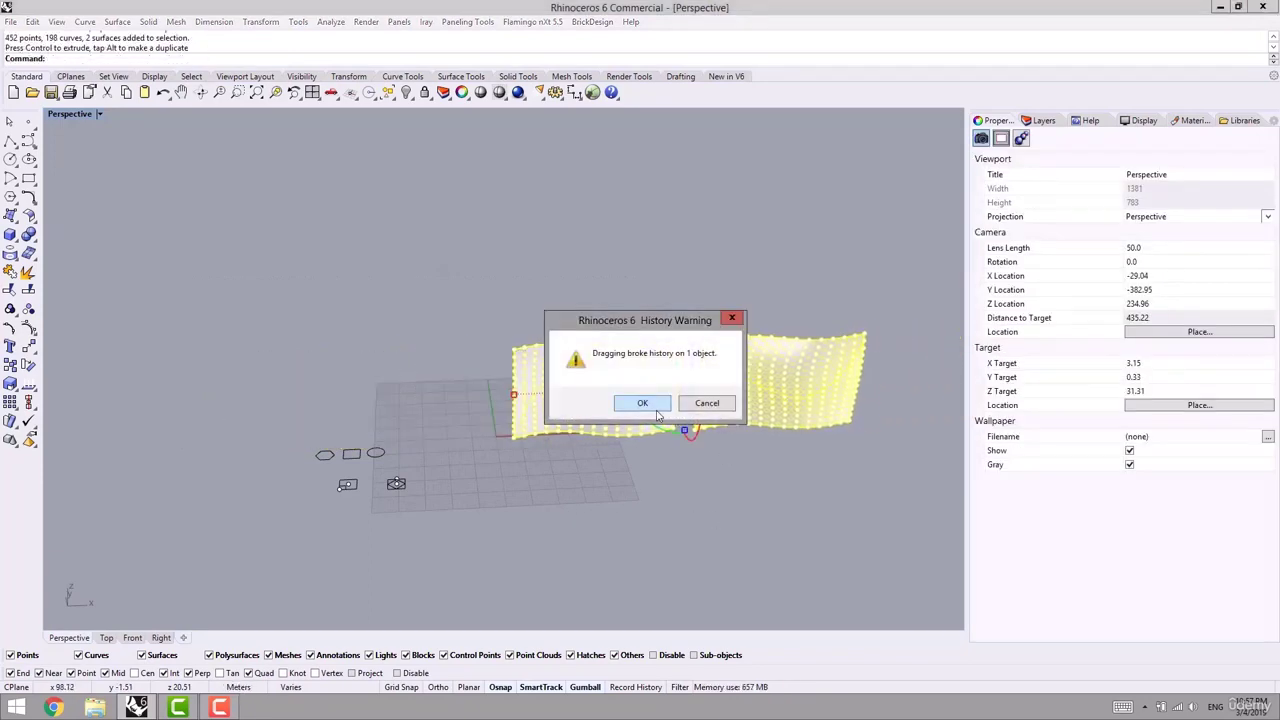
click(642, 403)
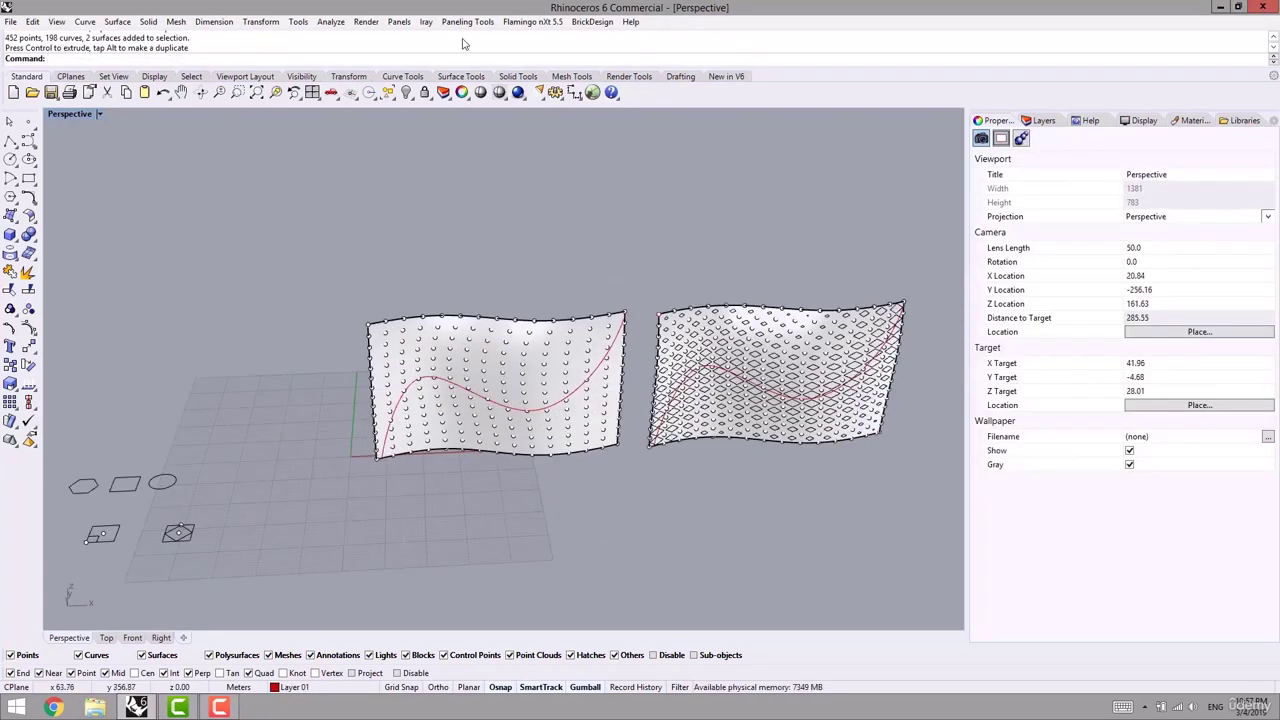
- Start Panel Custom 2D Variable on the left surface's point grid and base surface
click(467, 26)
mouse_move(430, 54)
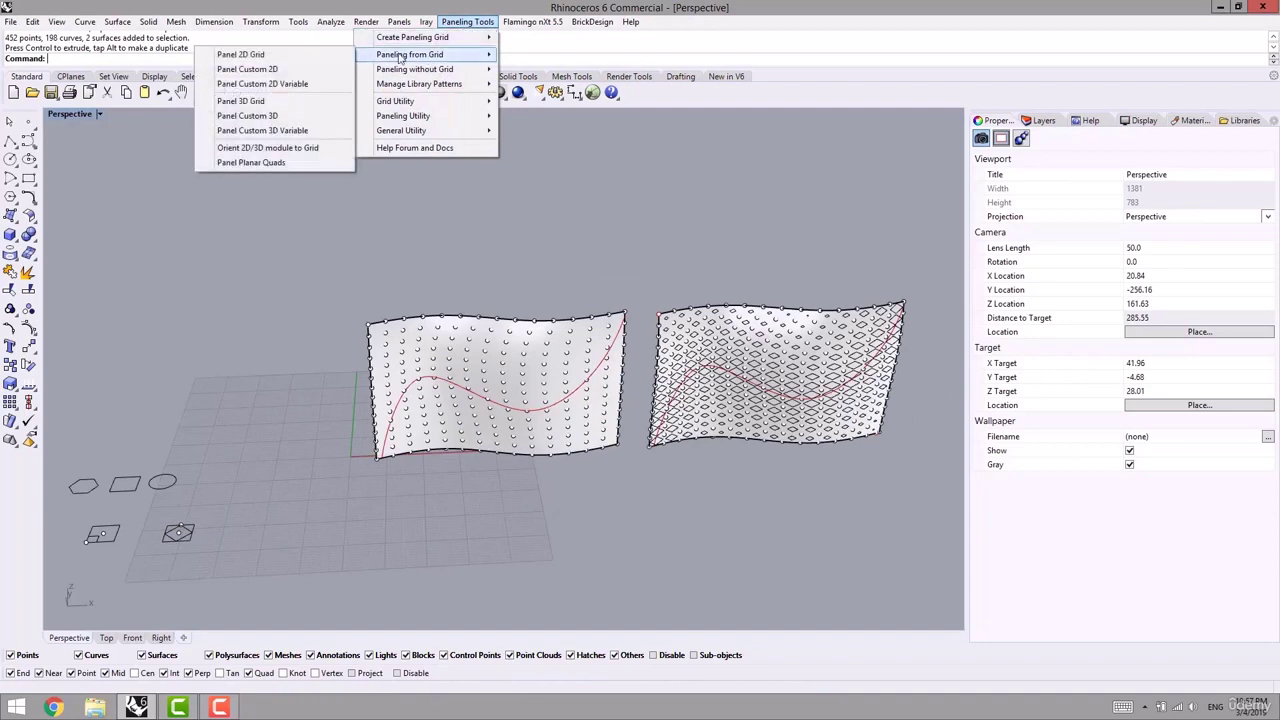
click(257, 84)
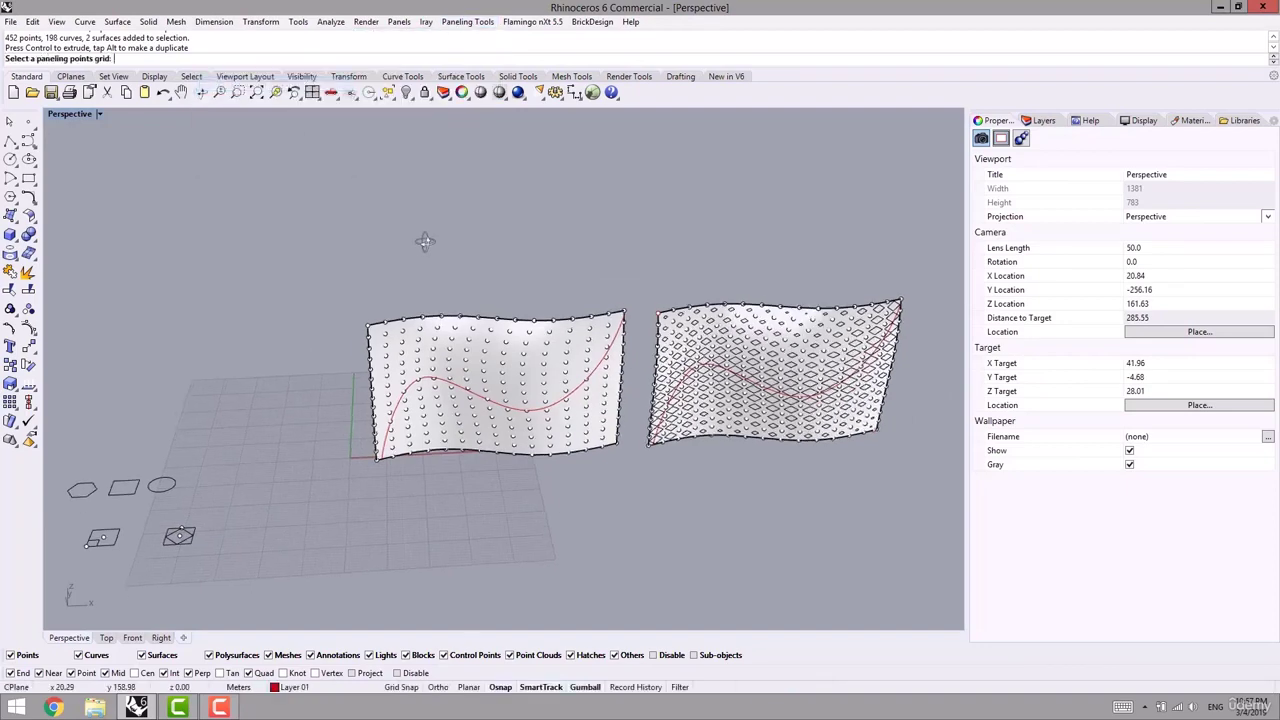
scroll(430, 300, up, 5)
click(449, 370)
key(Return)
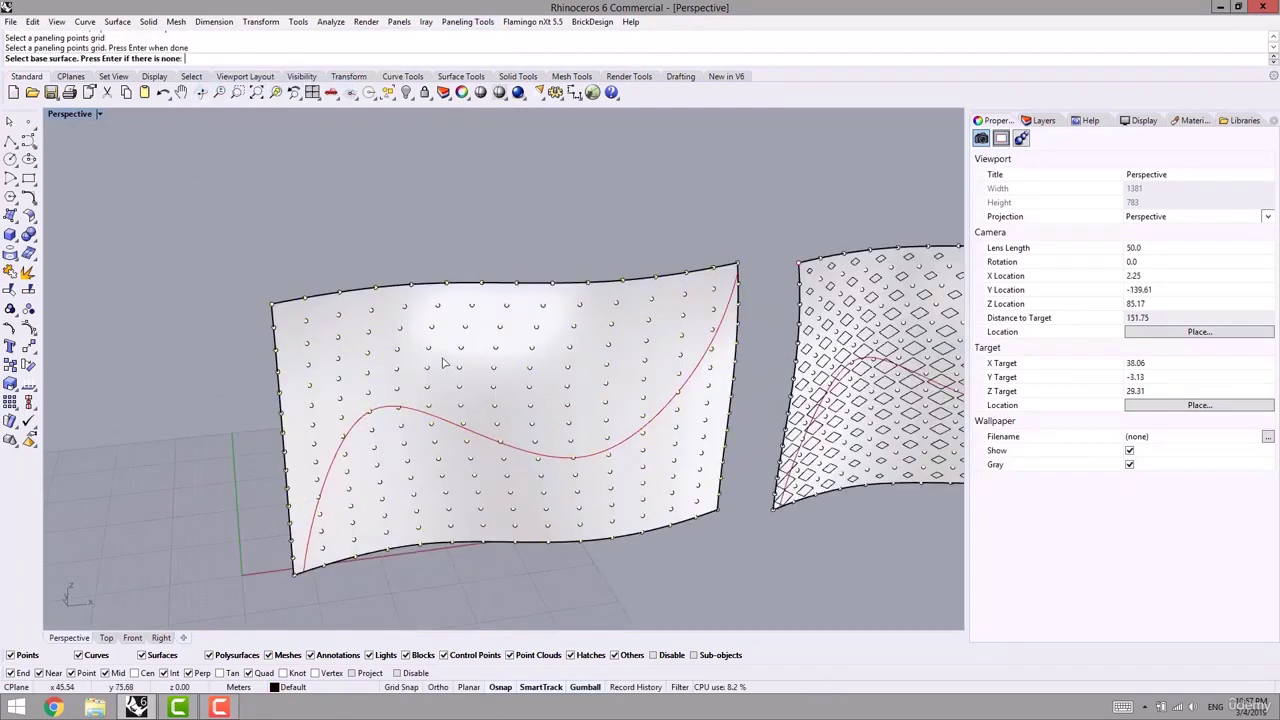
click(459, 419)
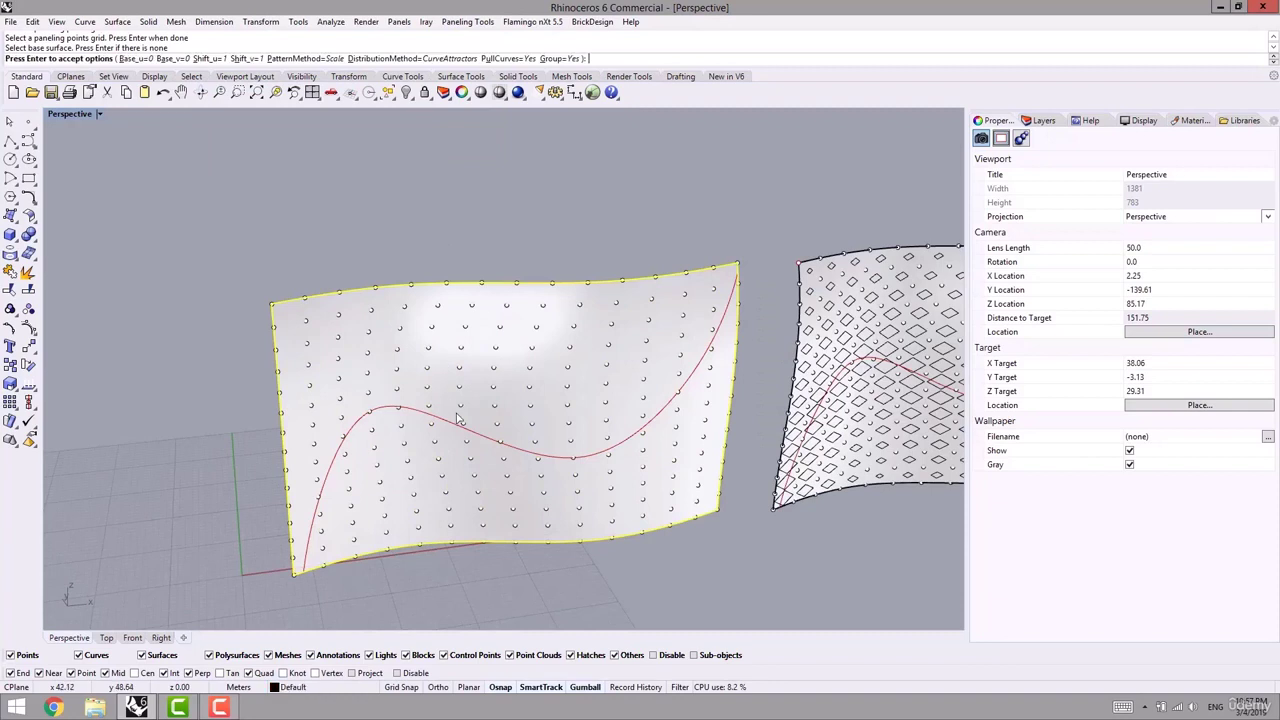
- Set the pattern variation to Scale1D and pick the red curve as attractor
click(305, 58)
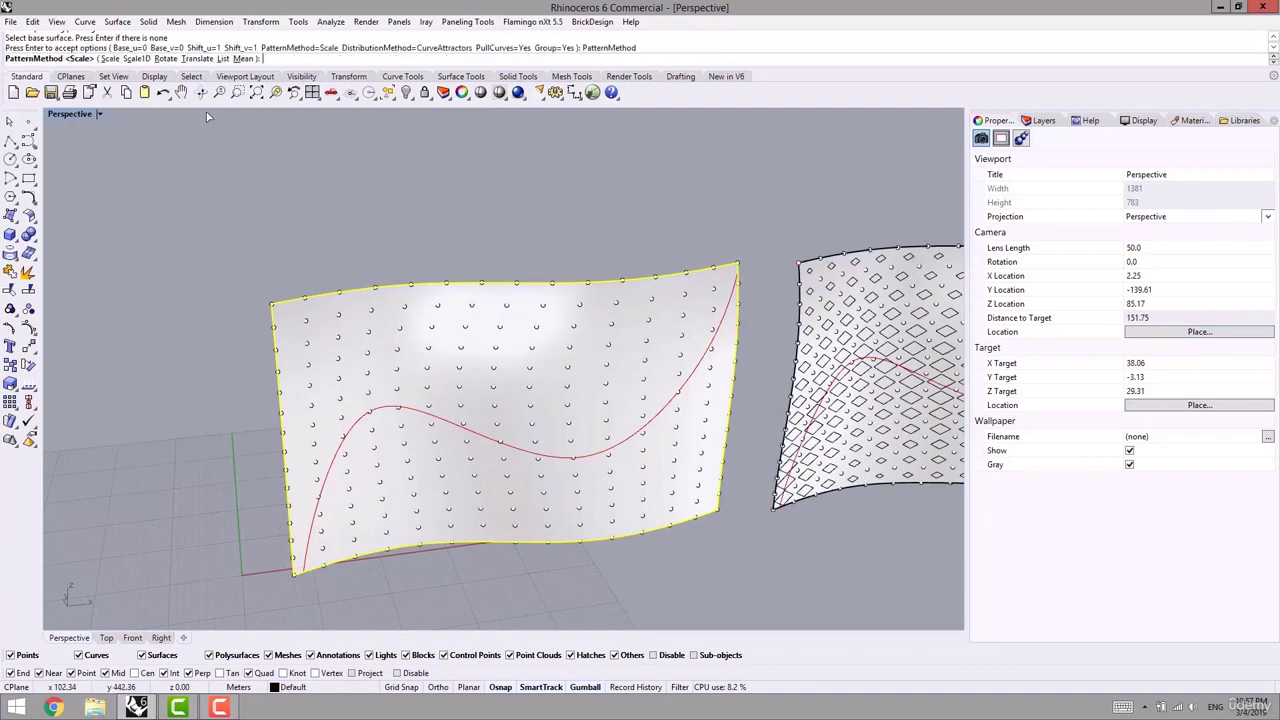
click(135, 62)
scroll(238, 223, down, 8)
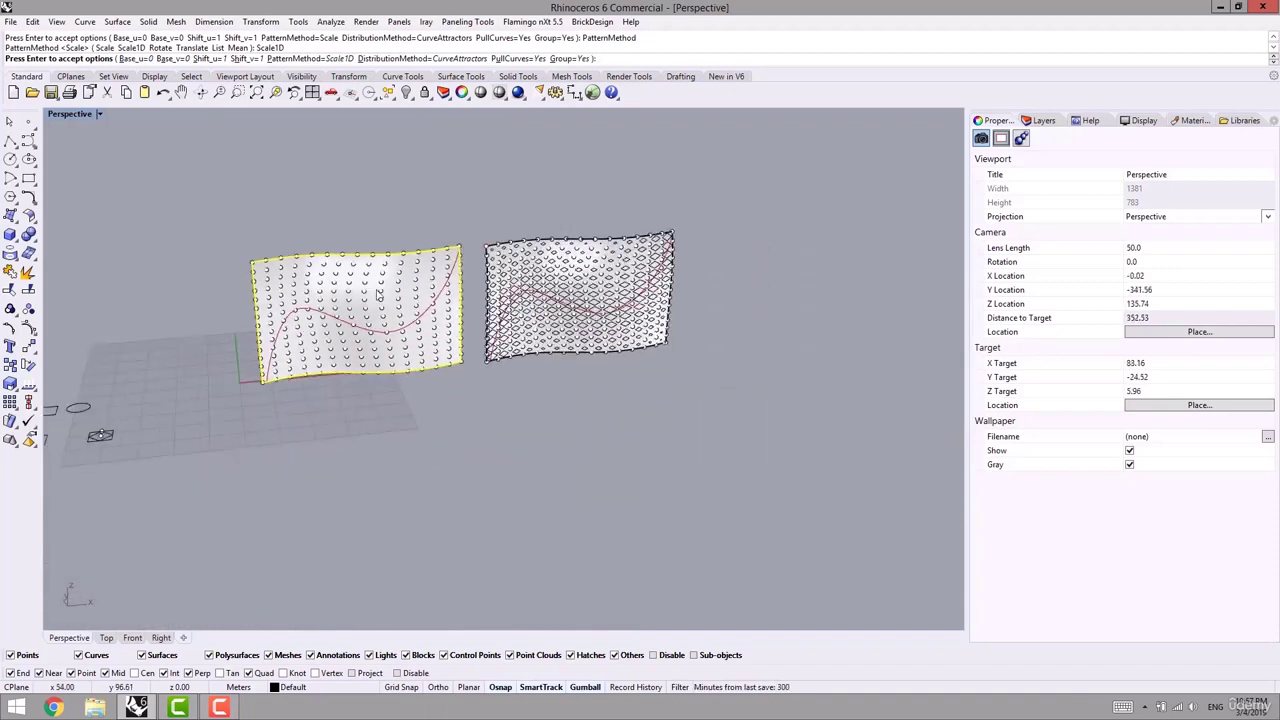
shift+right_drag(238, 223, 326, 221)
key(Return)
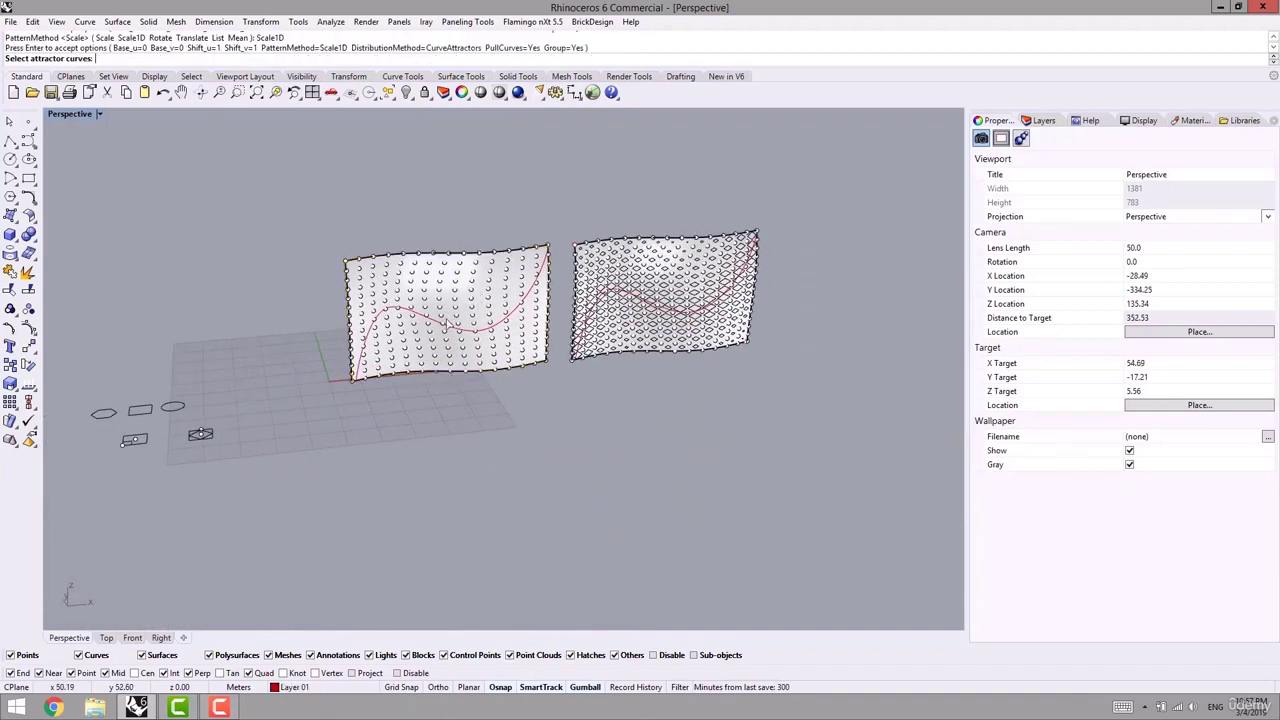
click(434, 324)
key(Return)
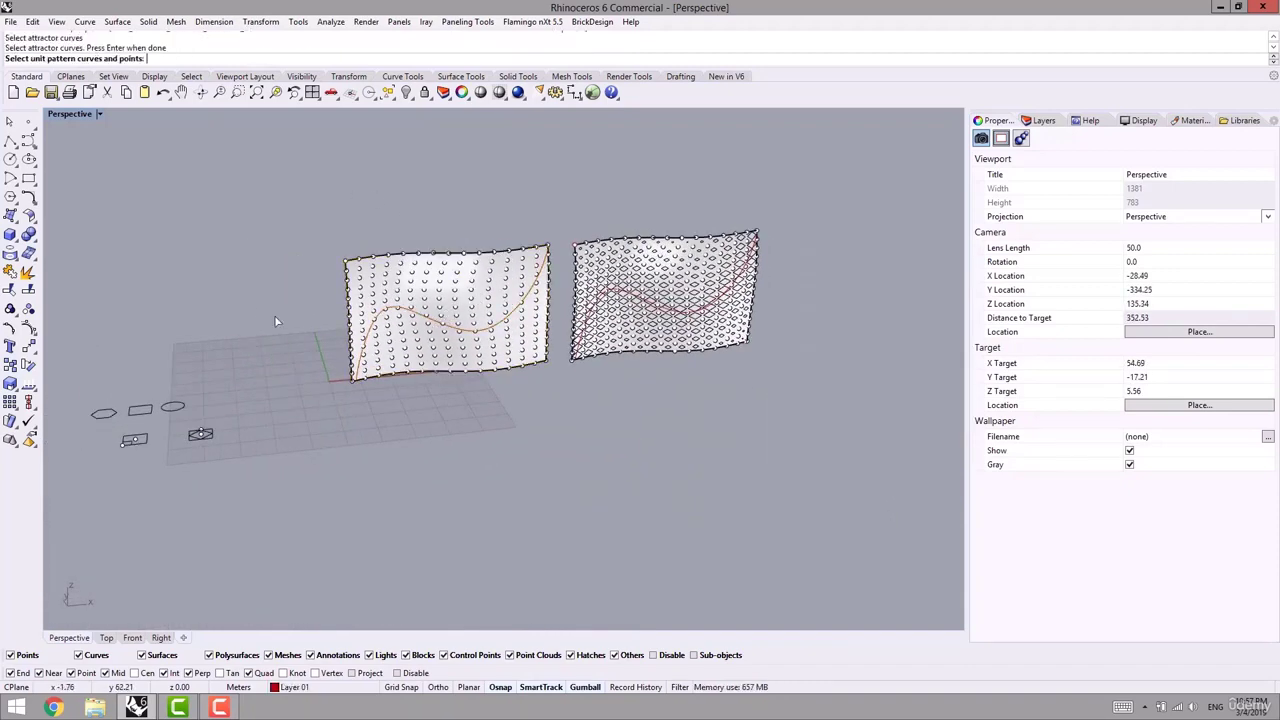
- In Top view, choose the diamond as unit pattern and the outer square as bounds
click(106, 638)
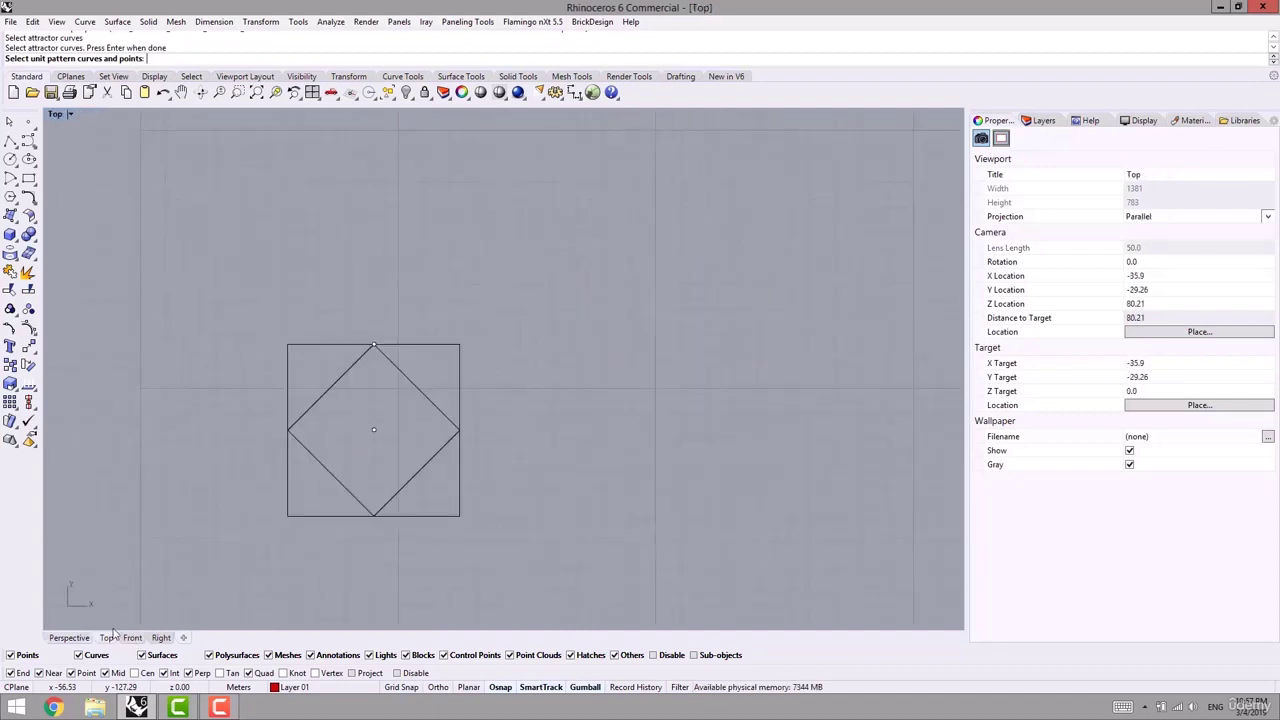
click(547, 369)
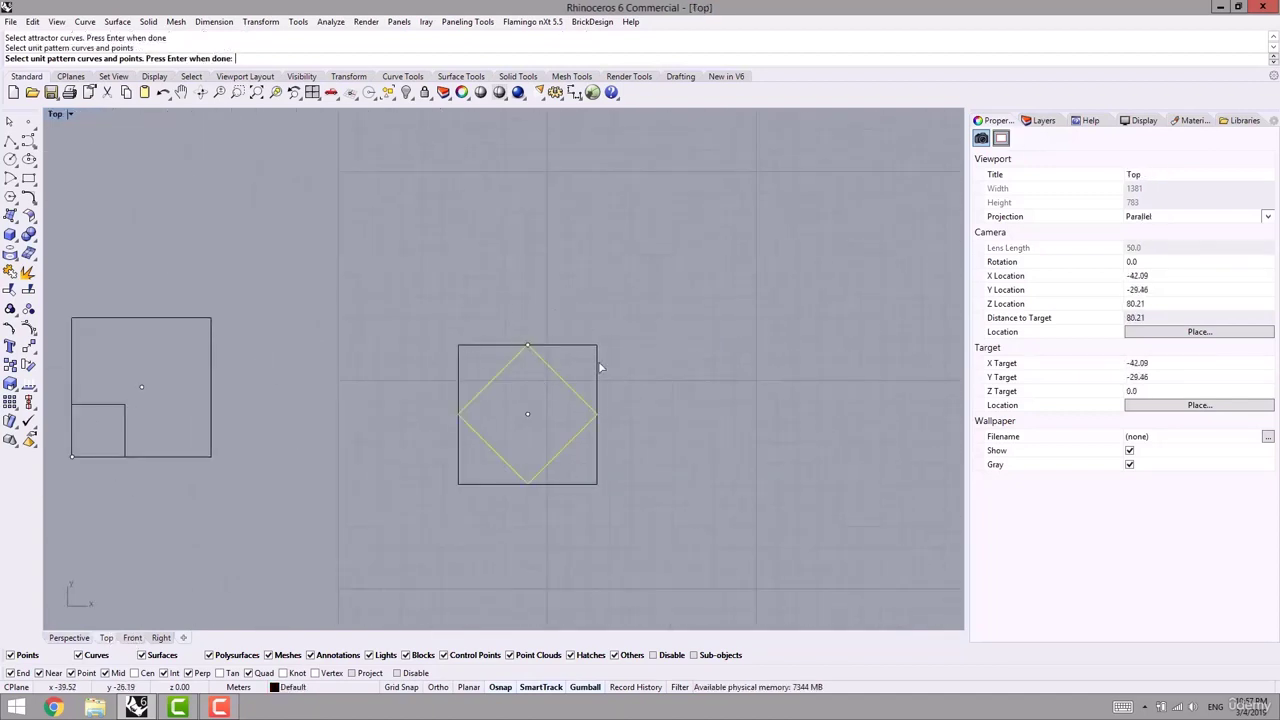
key(Return)
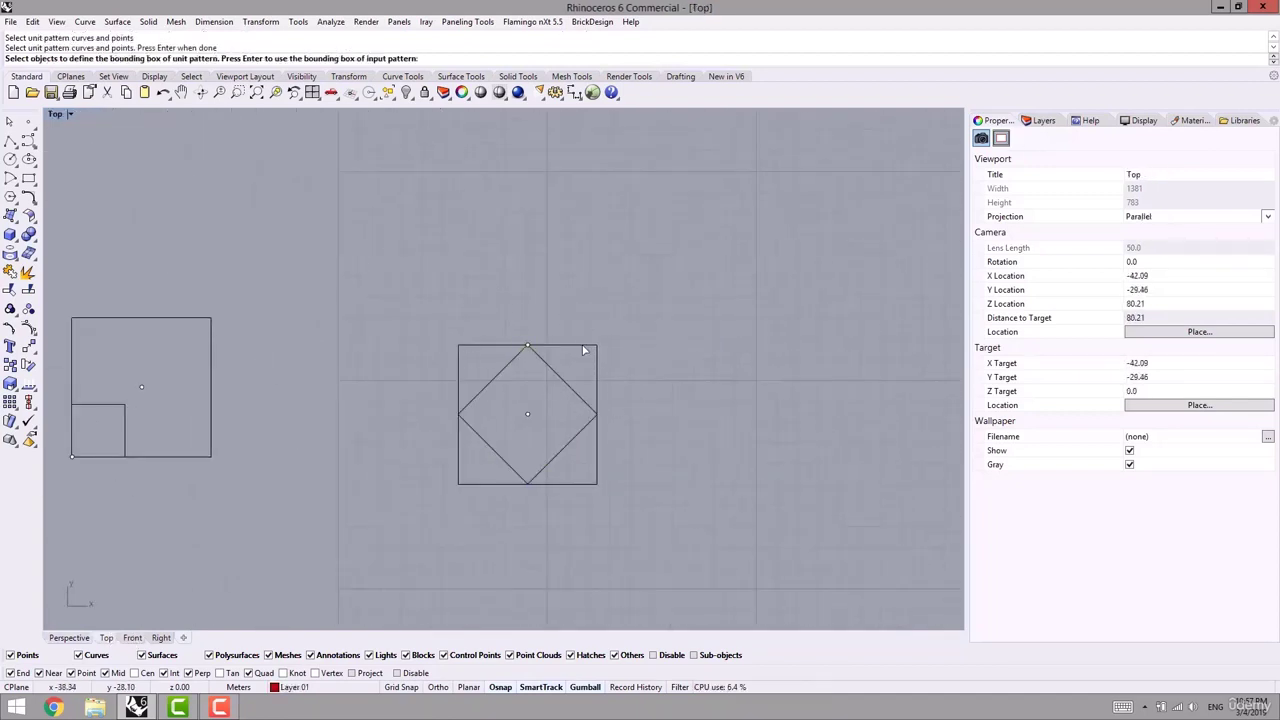
click(476, 345)
key(Return)
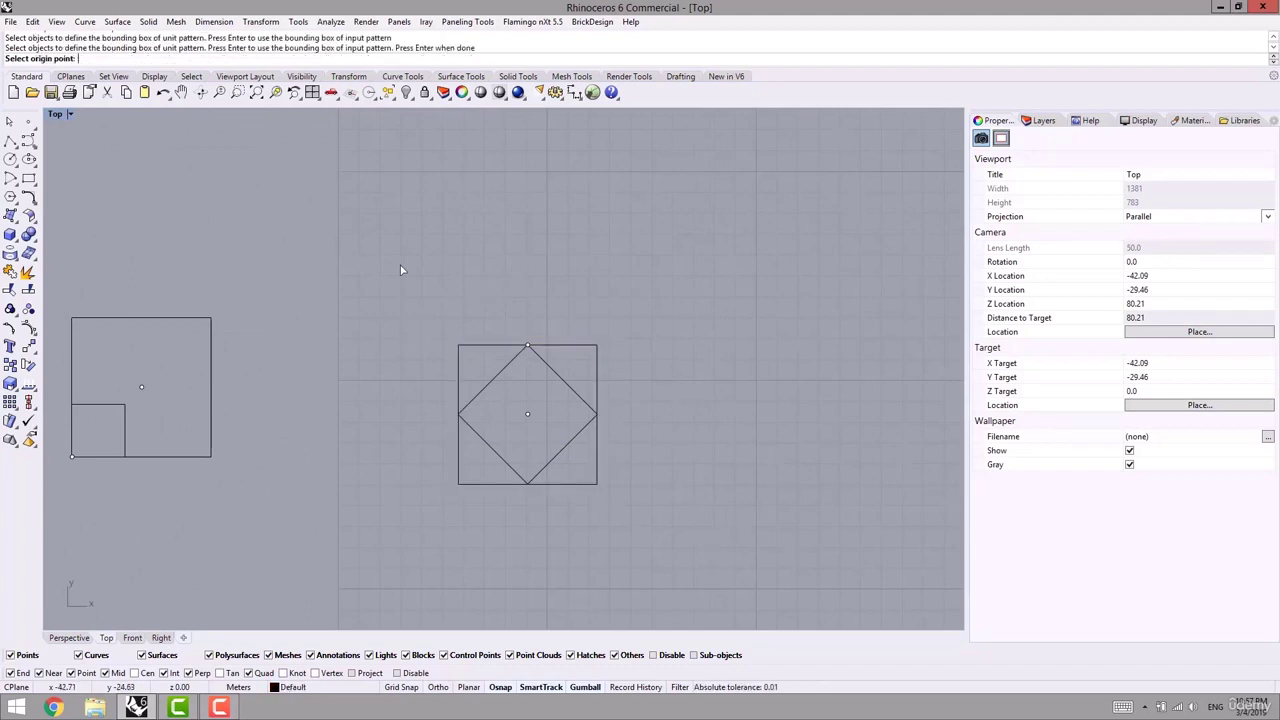
- Scale from the square's centre toward its top corner, accepting factors 0.1 and 0.95
right_drag(400, 270, 321, 282)
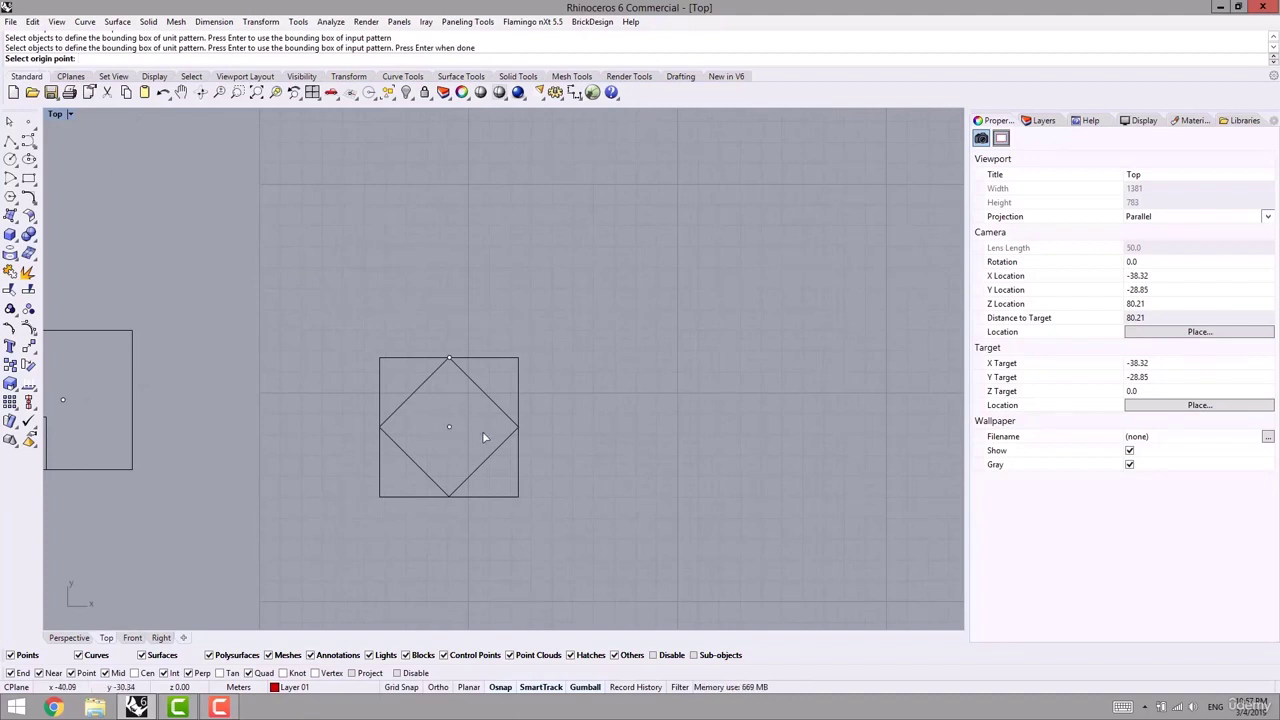
click(449, 428)
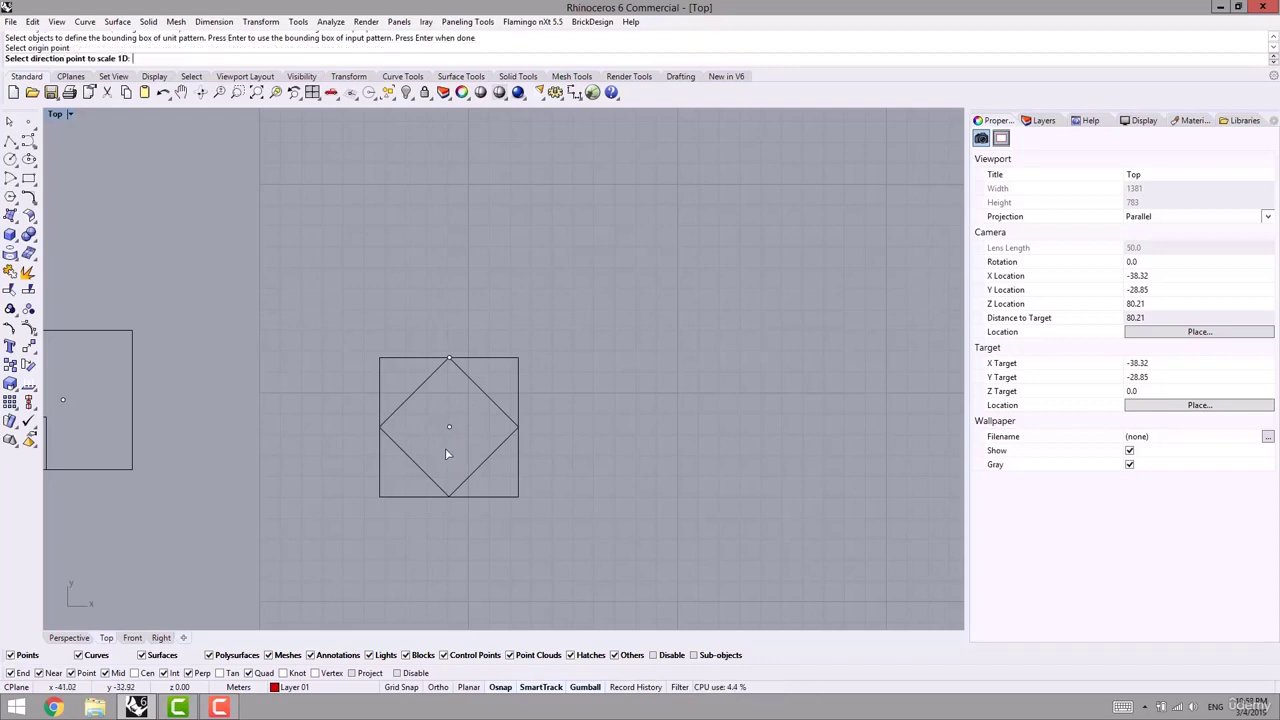
click(449, 359)
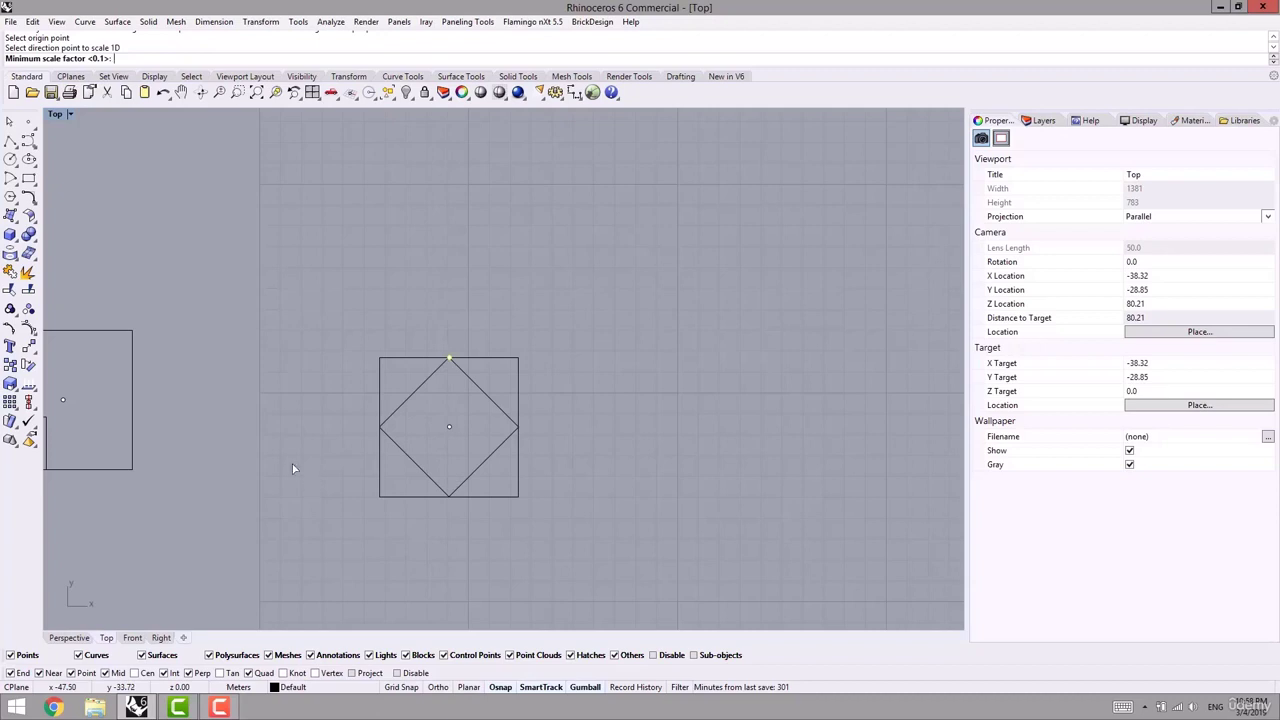
right_drag(406, 407, 322, 350)
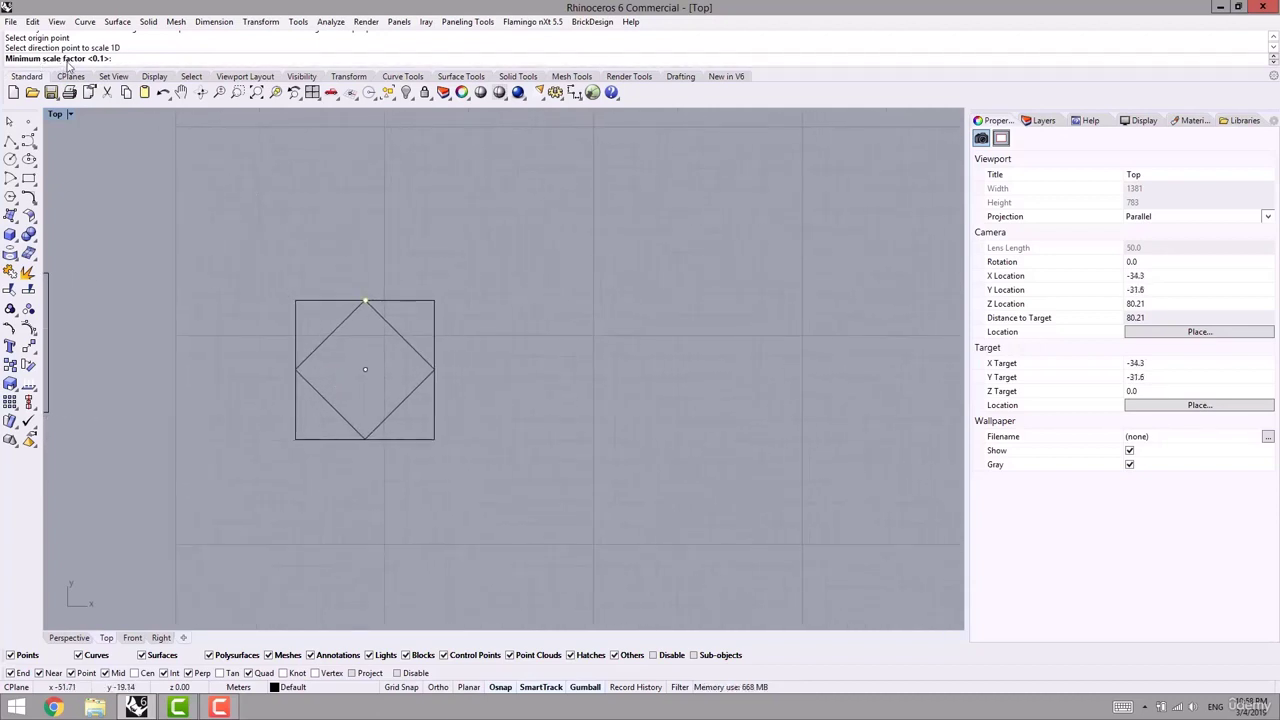
key(Return)
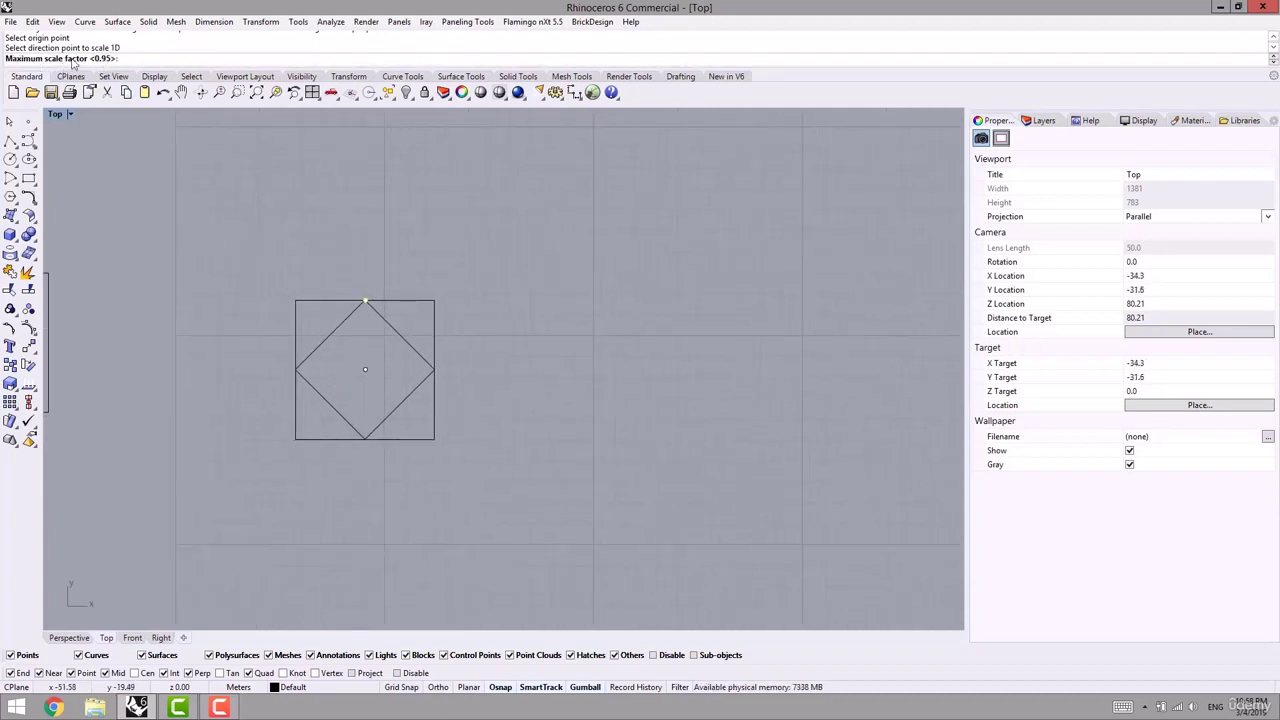
key(Return)
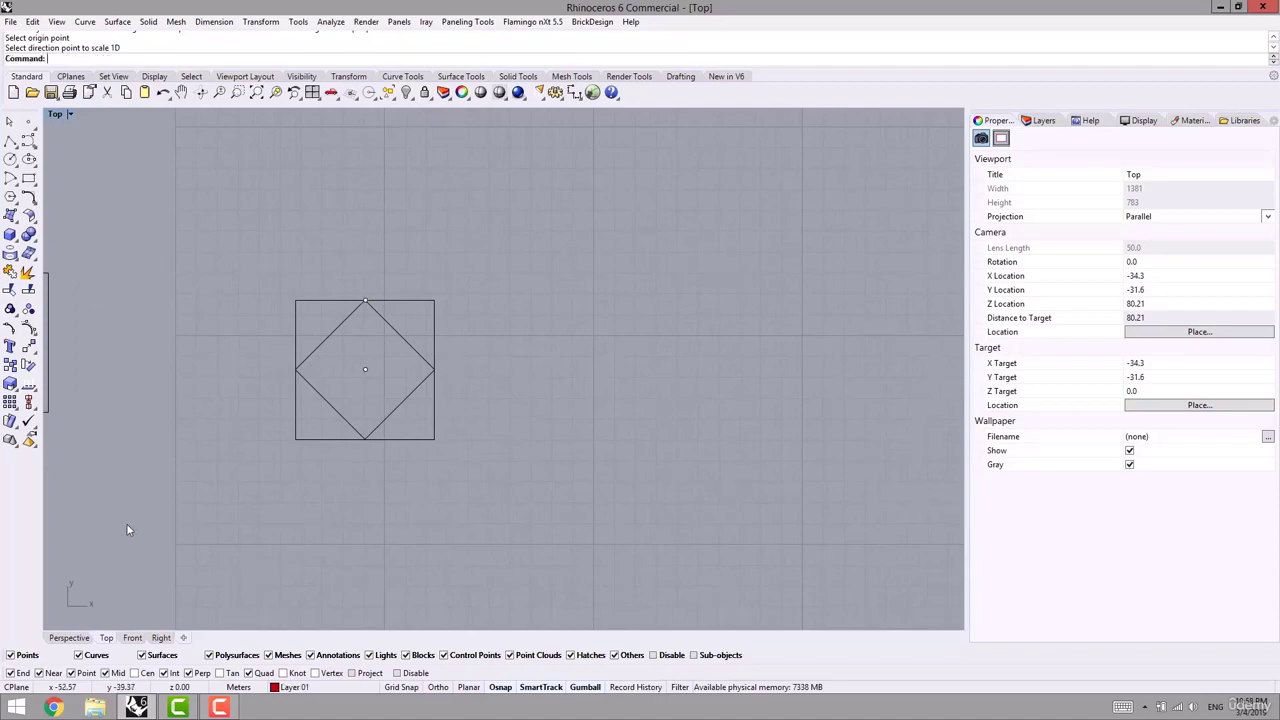
- Inspect the scaled diamond pattern on the wavy surface in the Perspective view from several angles
click(72, 638)
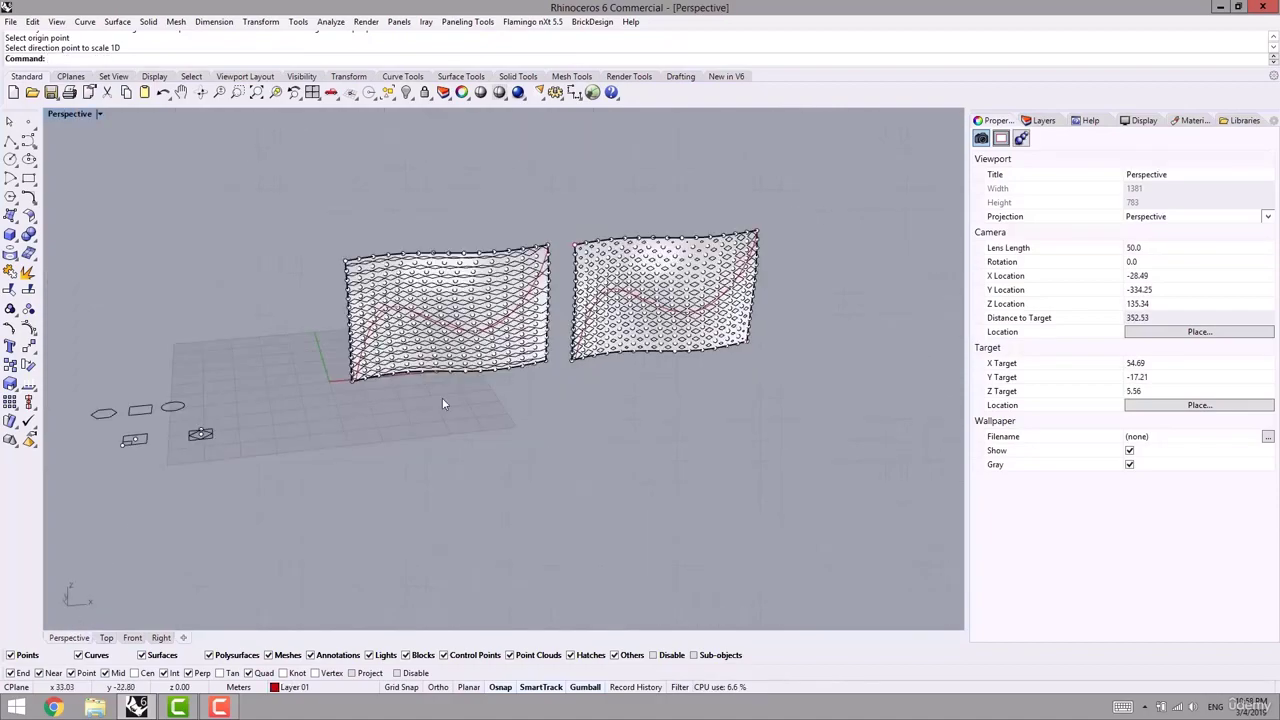
scroll(443, 404, up, 10)
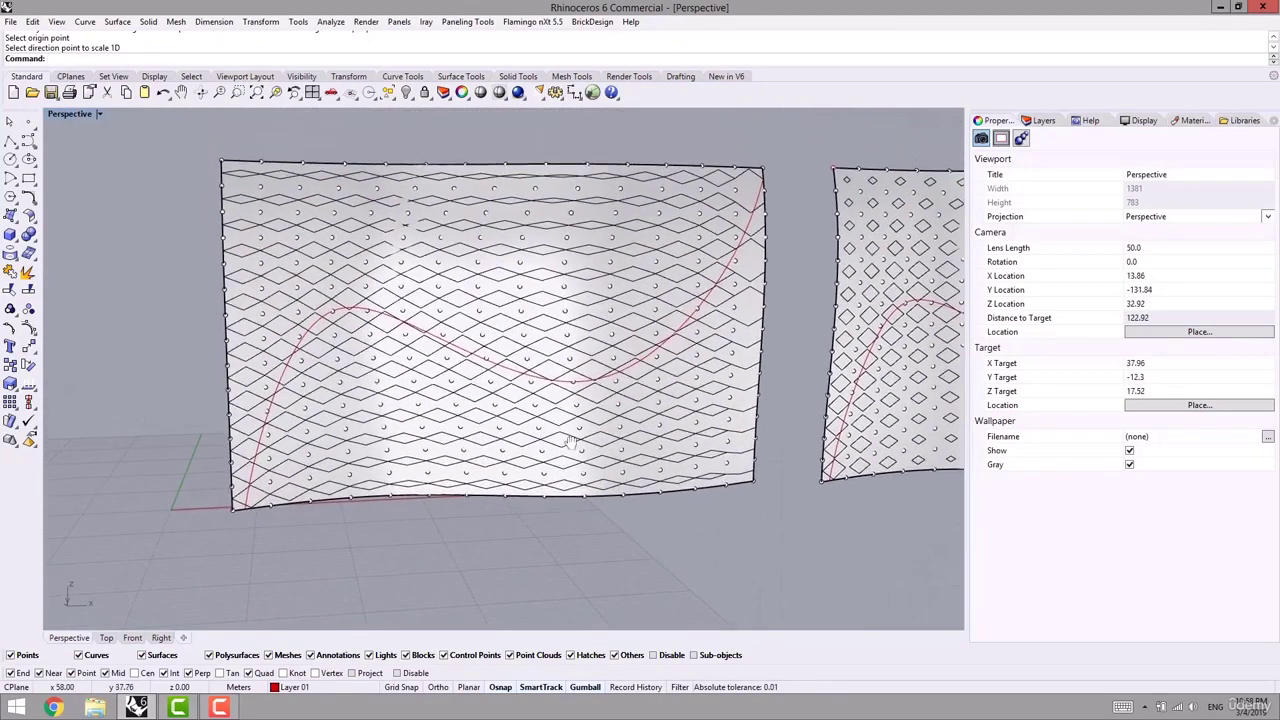
scroll(503, 402, up, 4)
mouse_move(303, 512)
shift+right_down()
mouse_move(304, 548)
mouse_move(296, 536)
shift+right_up()
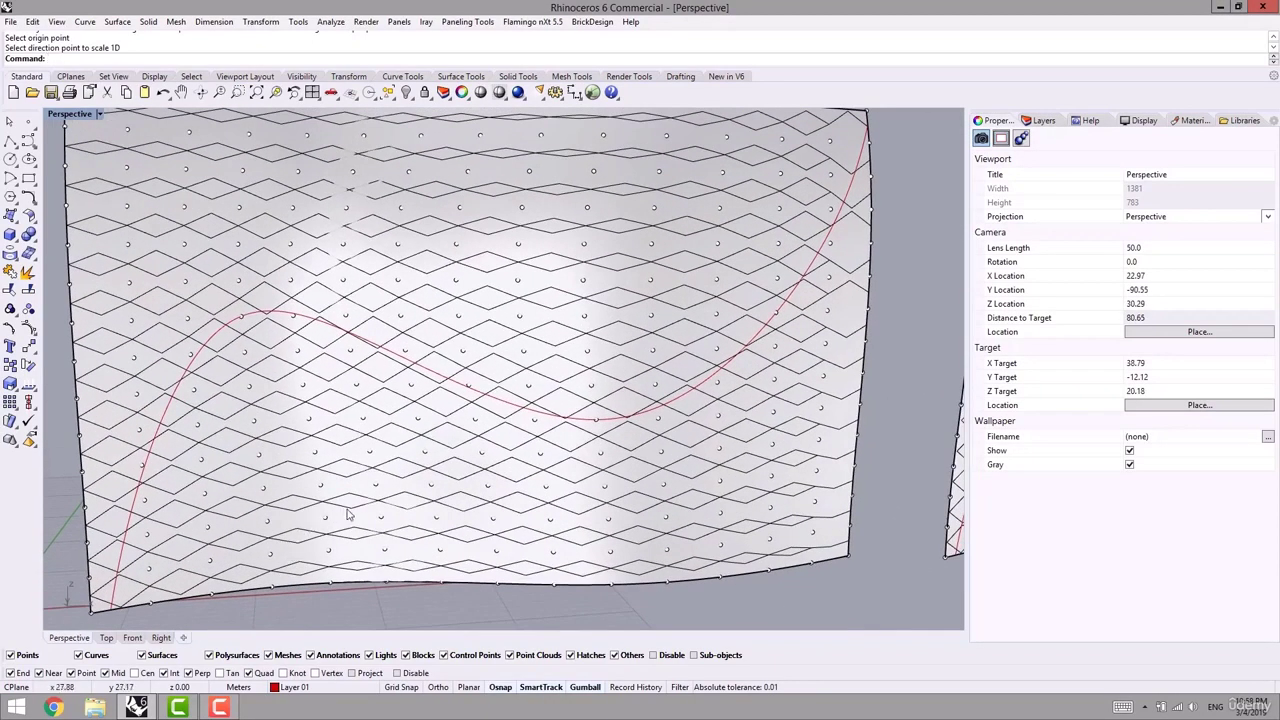
scroll(350, 514, down, 2)
right_drag(376, 499, 335, 479)
shift+right_drag(469, 497, 762, 560)
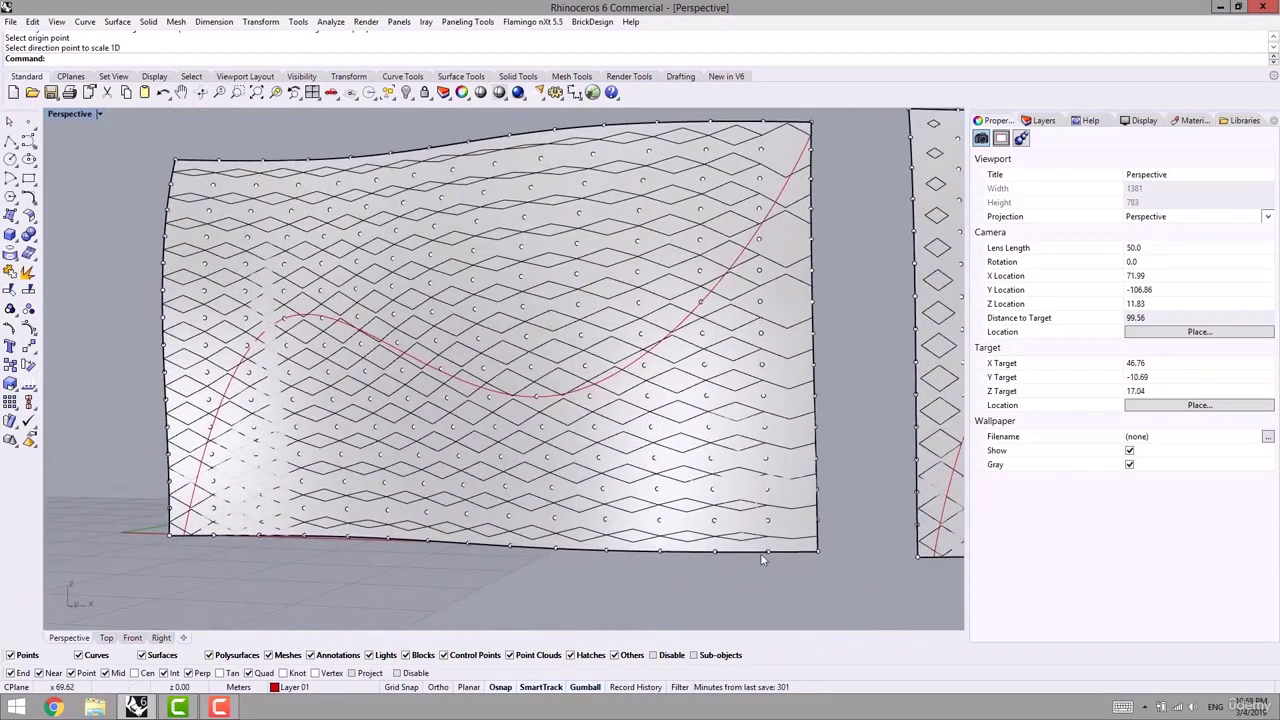
scroll(770, 555, up, 5)
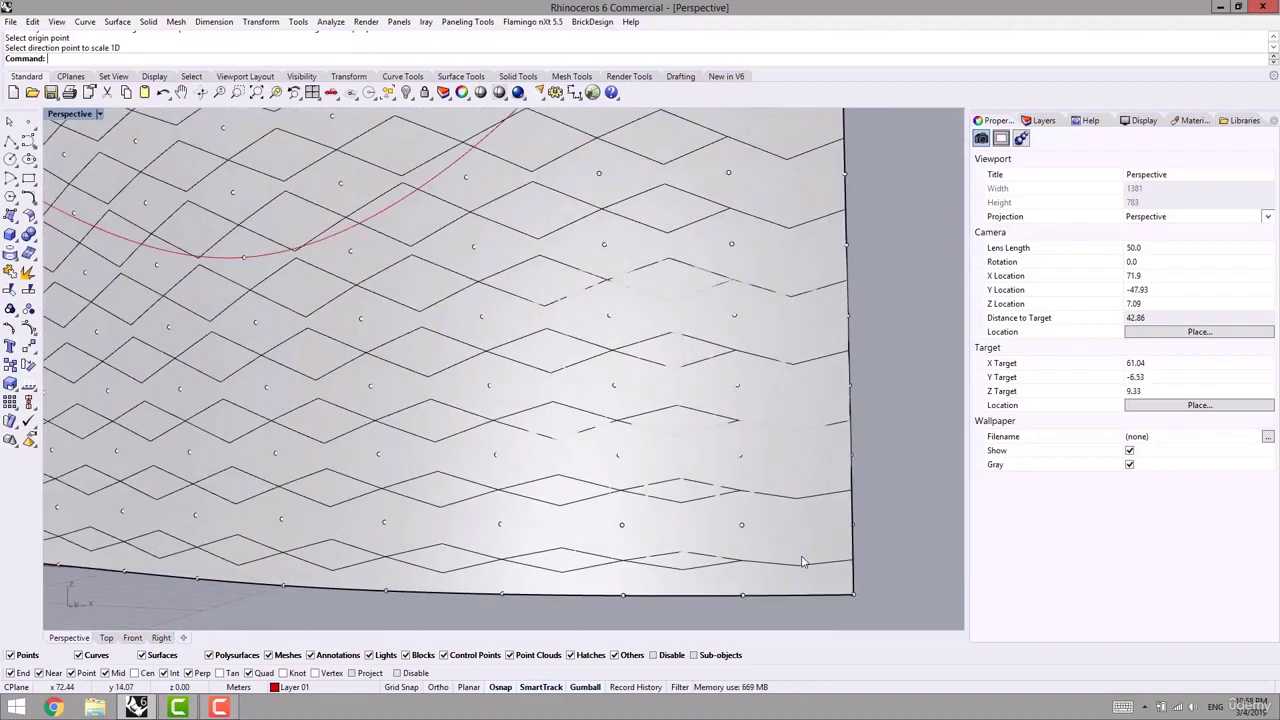
- Undo the scaled diamond paneling, leaving the left surface with its point grid and curve
click(797, 568)
scroll(686, 586, down, 5)
key(Escape)
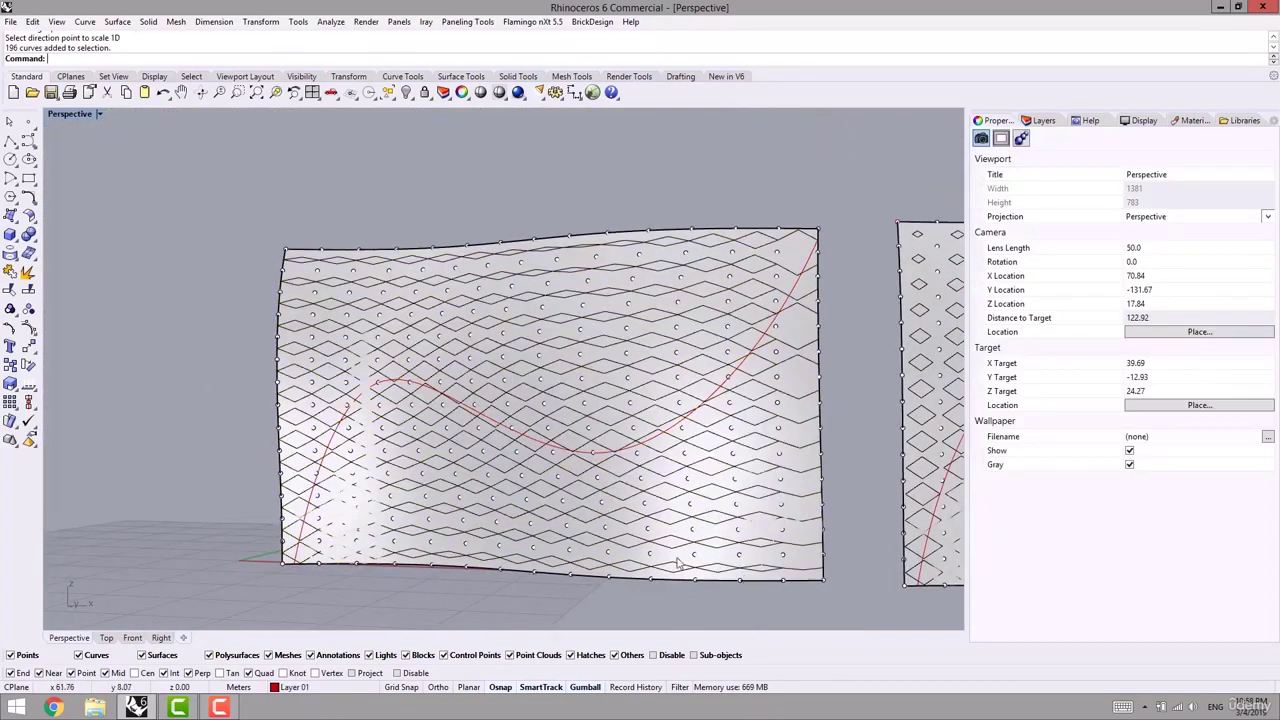
right_drag(553, 447, 575, 425)
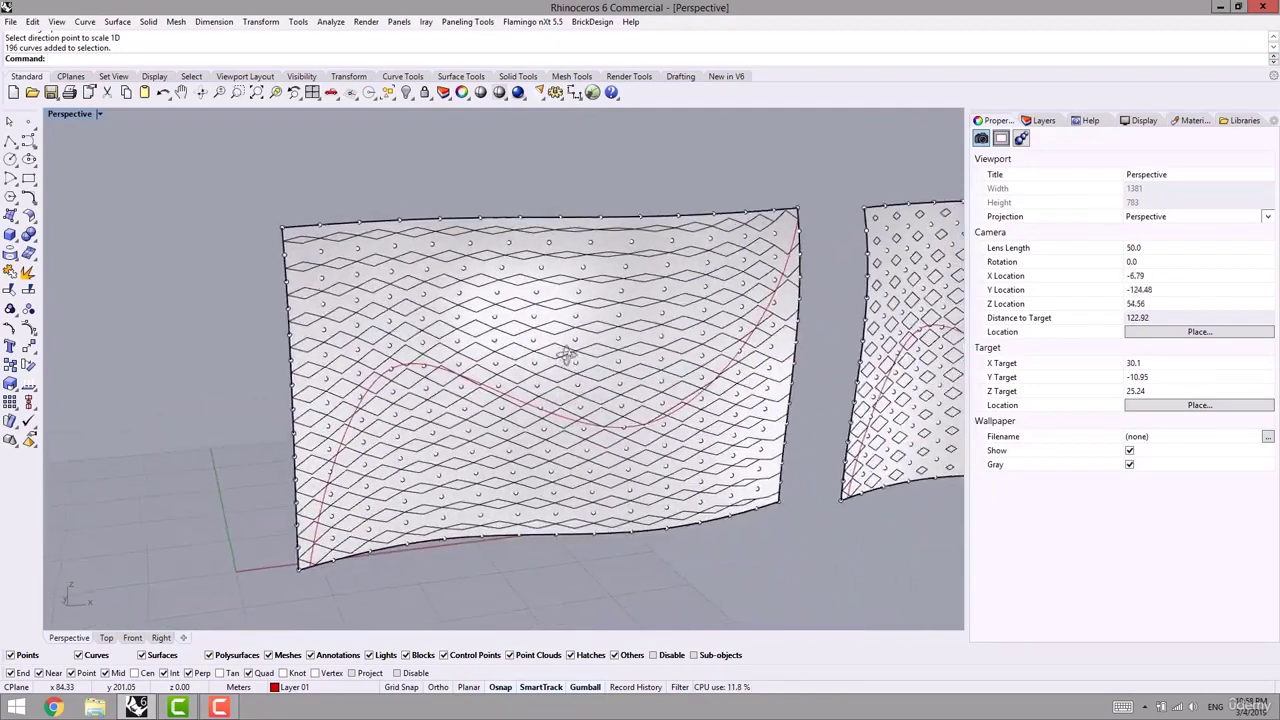
key(ctrl+z)
scroll(575, 425, down, 5)
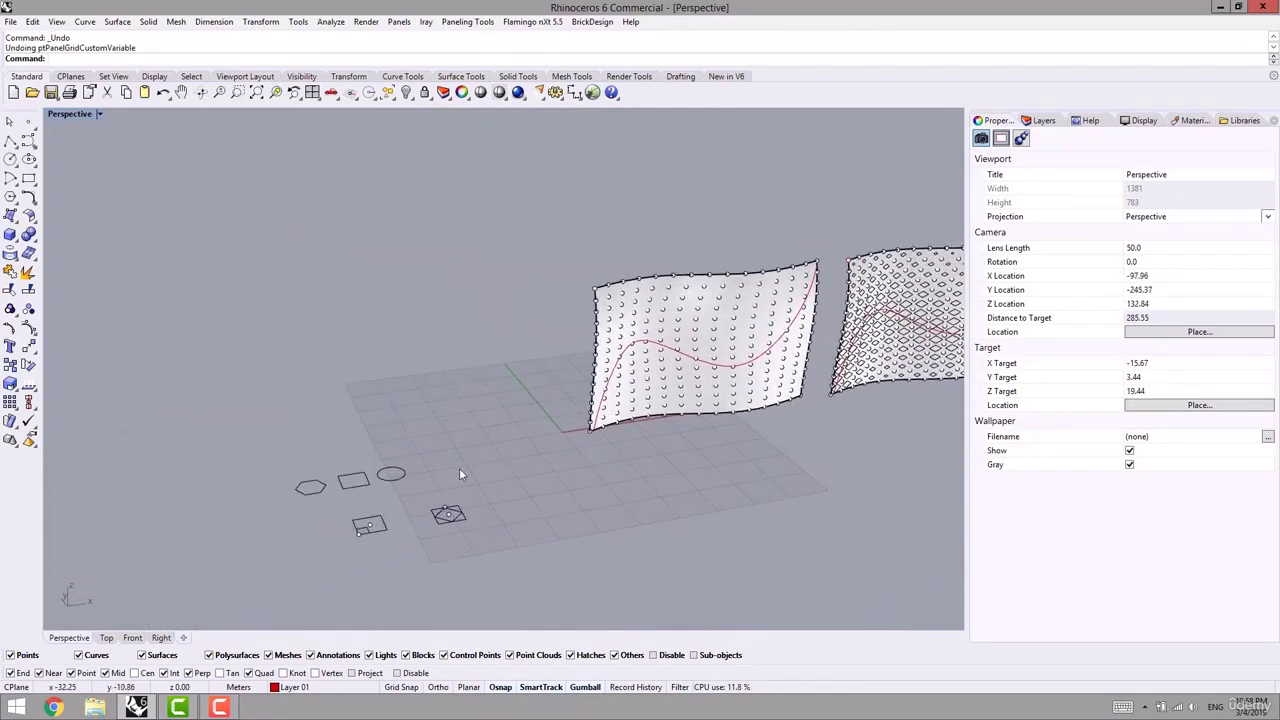
click(467, 21)
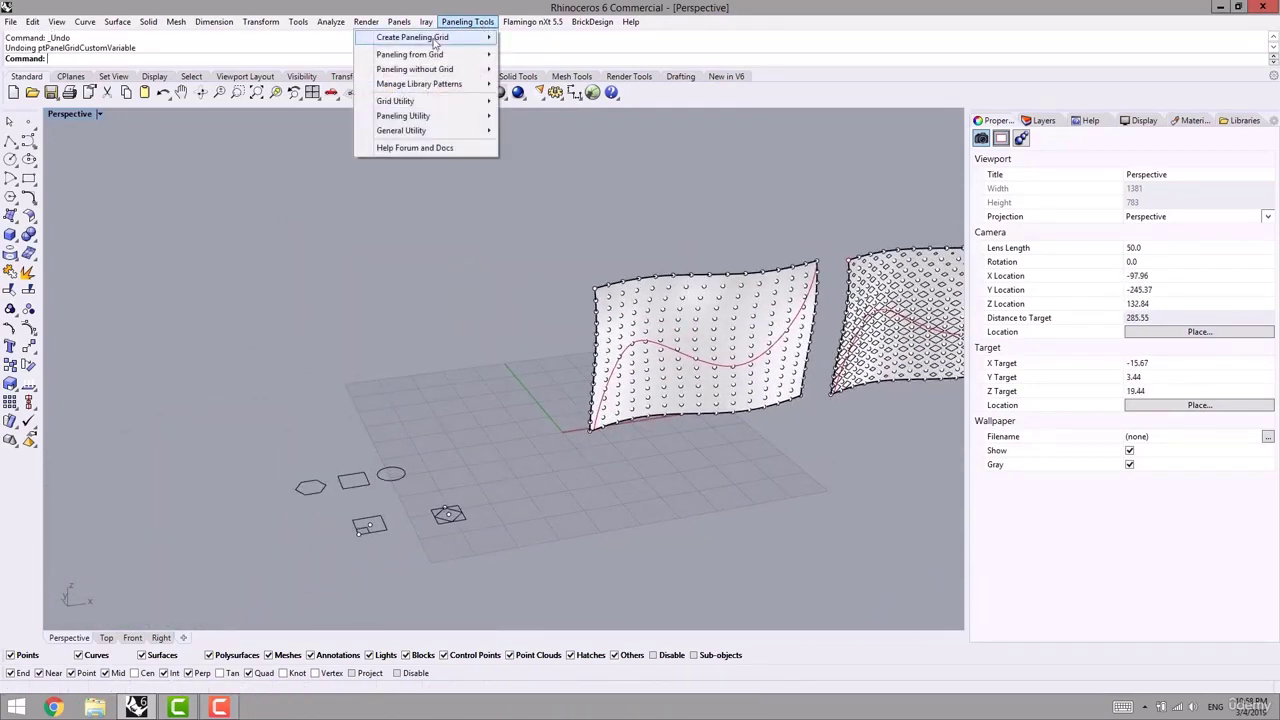
mouse_move(430, 56)
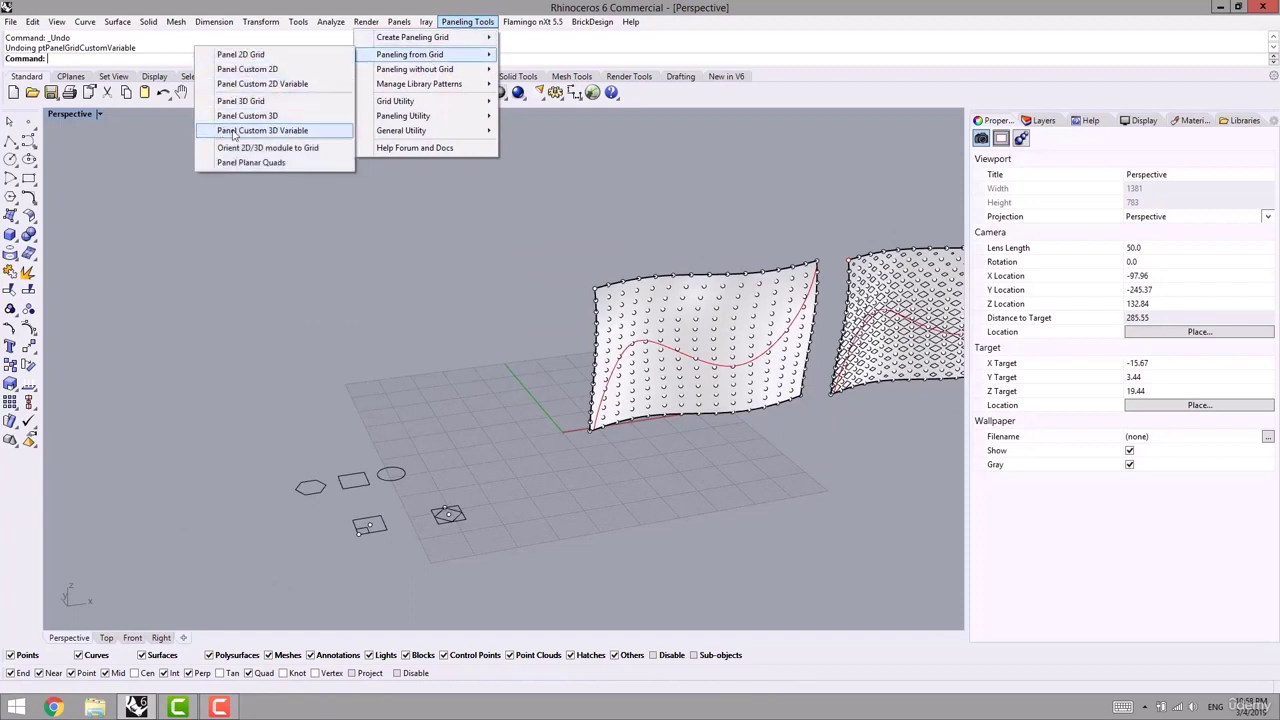
click(270, 87)
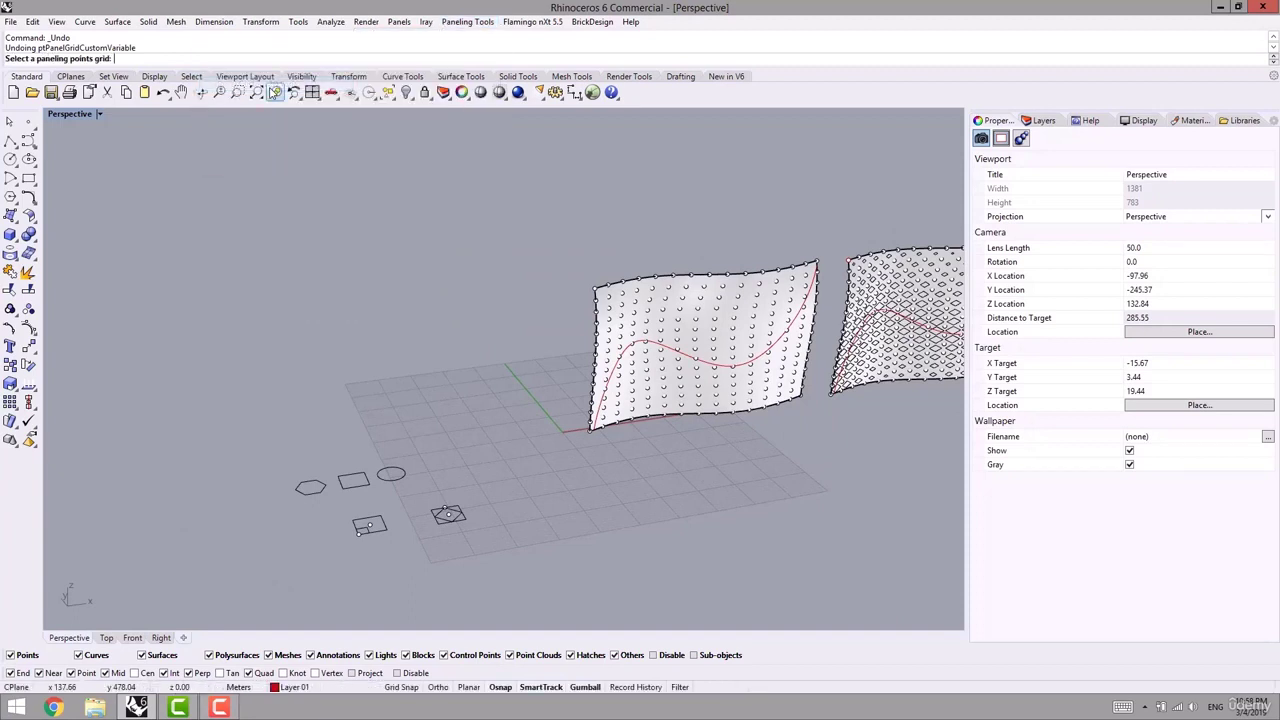
click(634, 338)
key(Return)
click(655, 348)
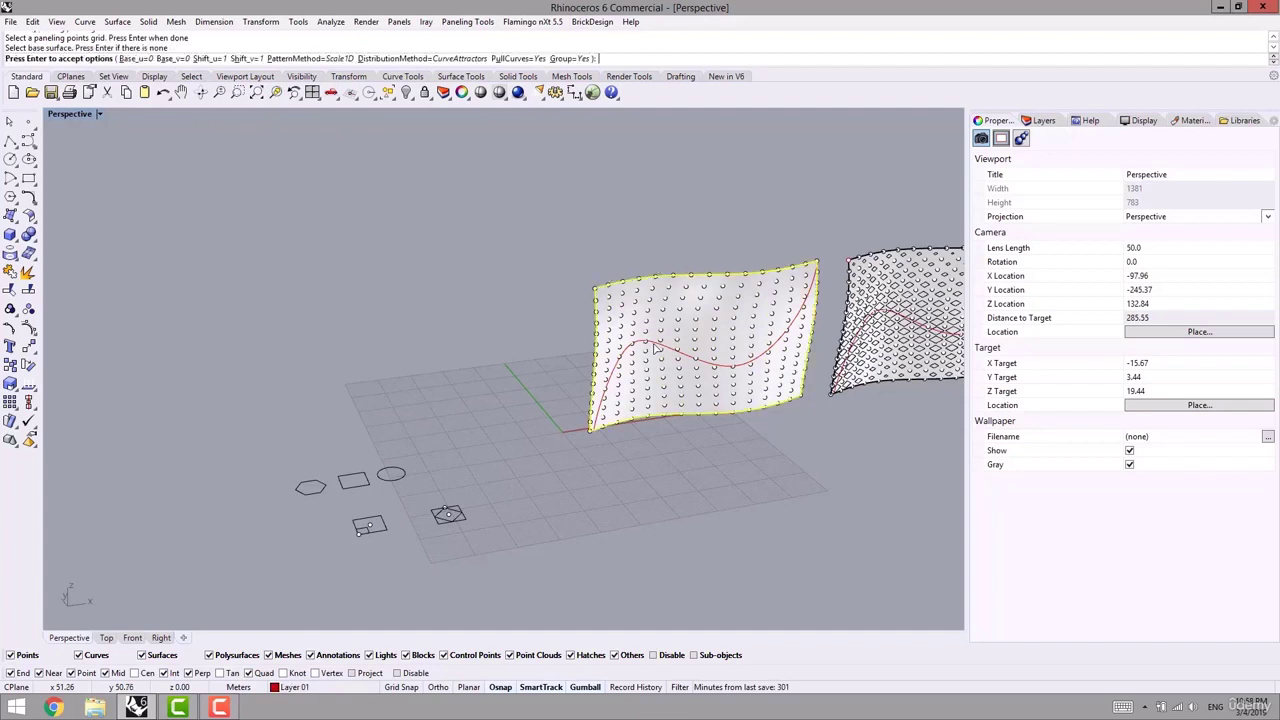
click(312, 58)
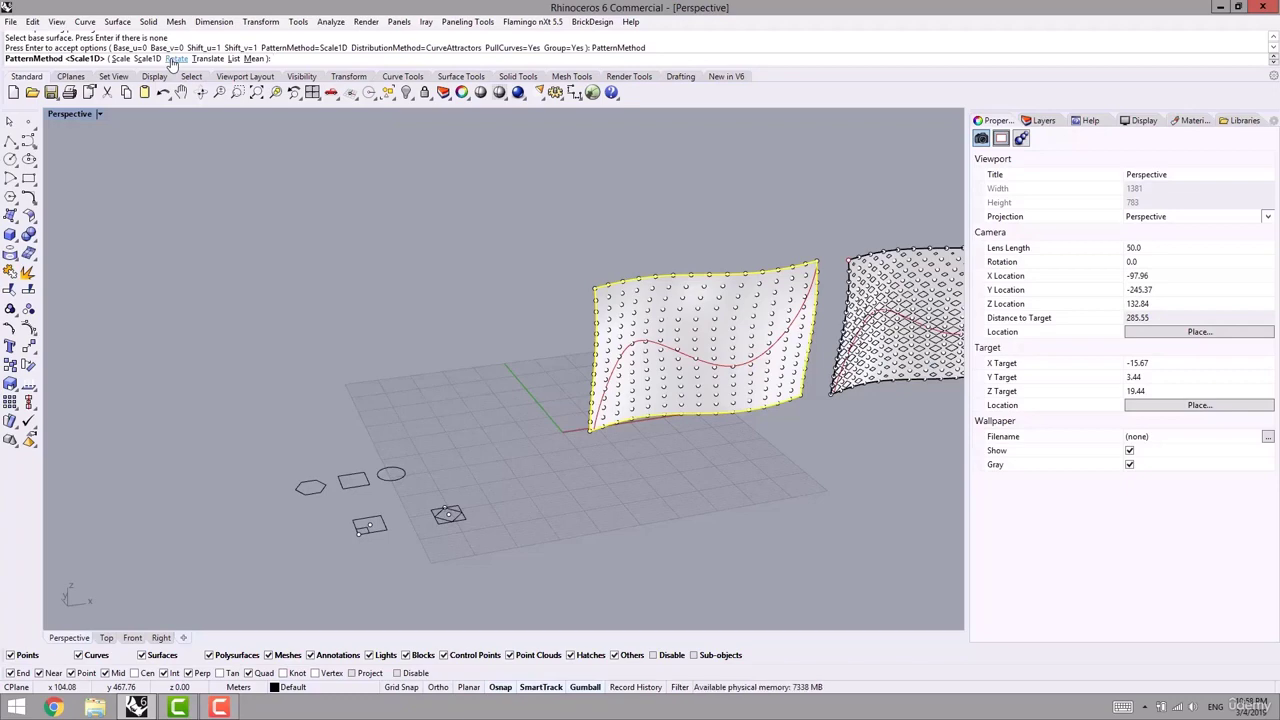
key(Escape)
scroll(468, 513, up, 6)
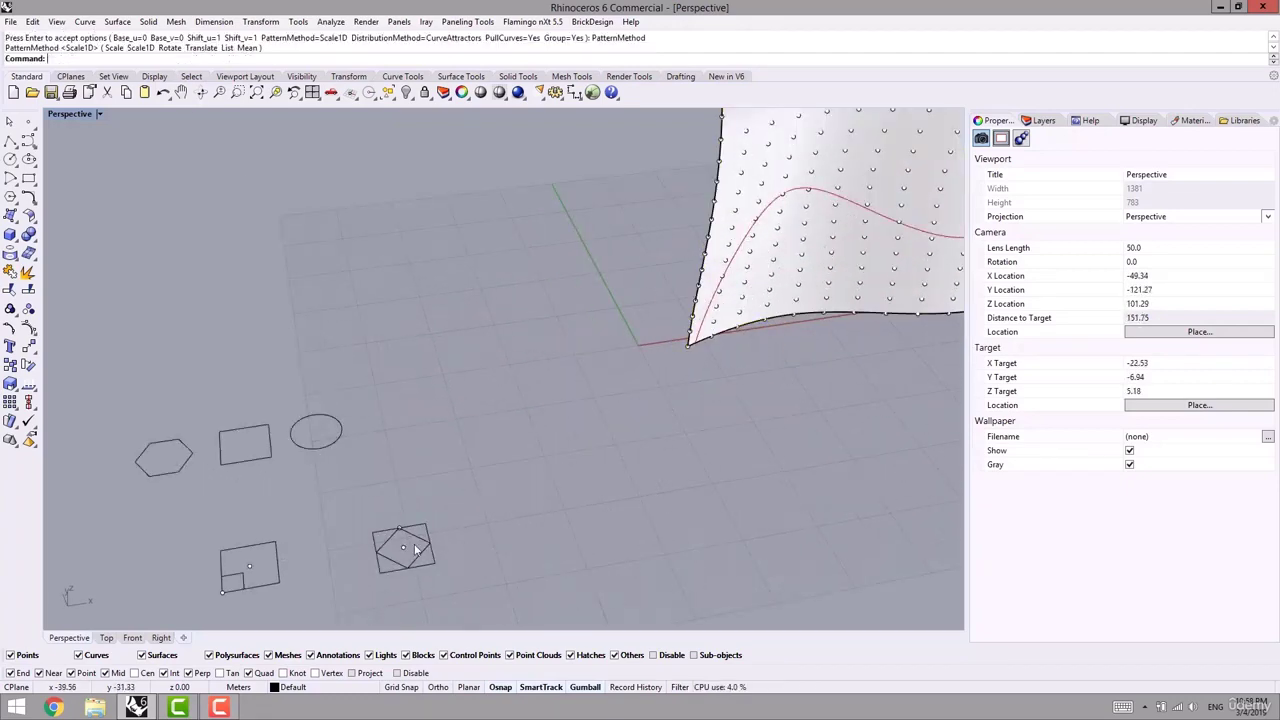
- Flatten the diamond's top by trimming its upper corner with a straight cutting line
scroll(437, 461, up, 3)
click(447, 433)
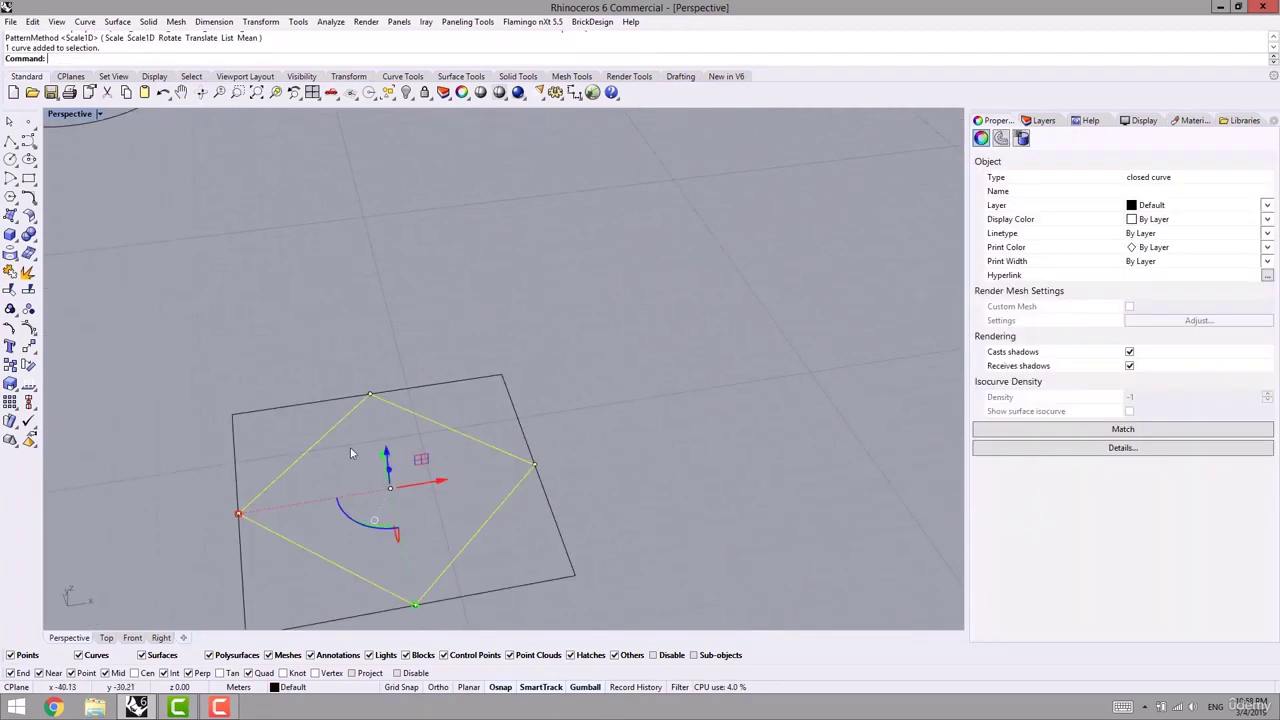
scroll(352, 448, down, 2)
click(10, 141)
scroll(263, 346, up, 3)
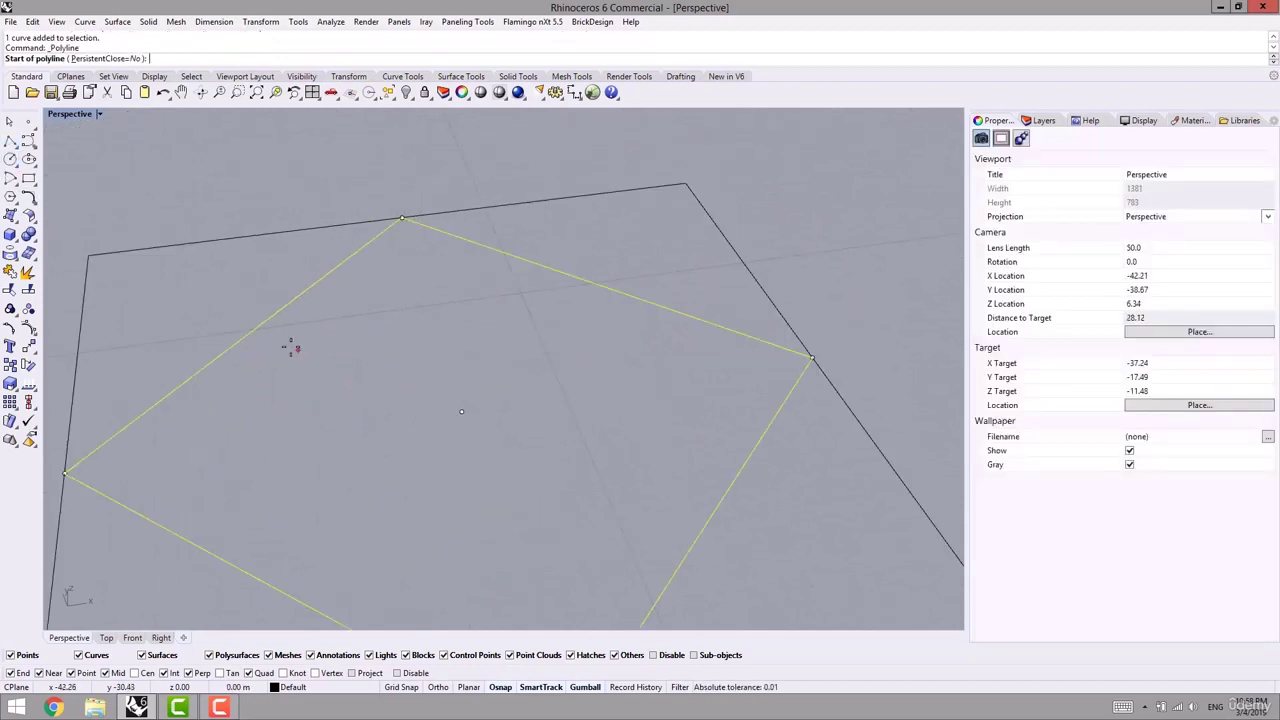
click(237, 342)
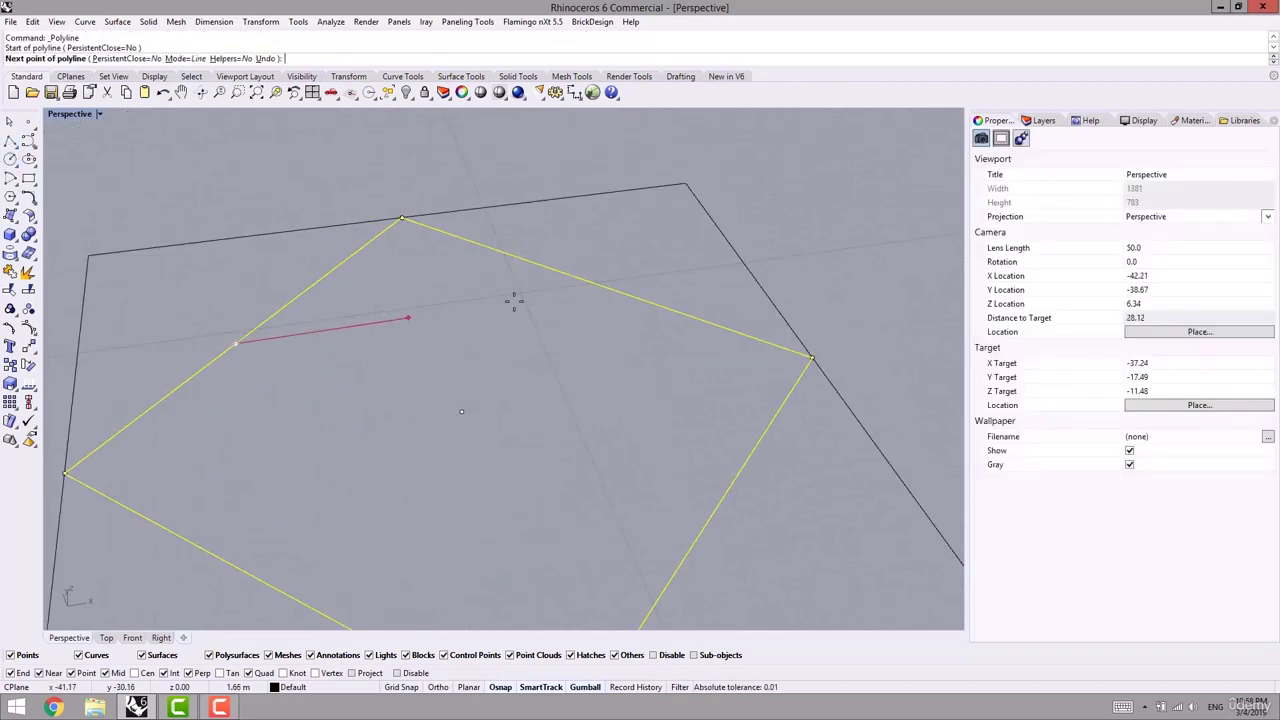
click(615, 291)
key(Return)
text(T)
key(Return)
click(524, 261)
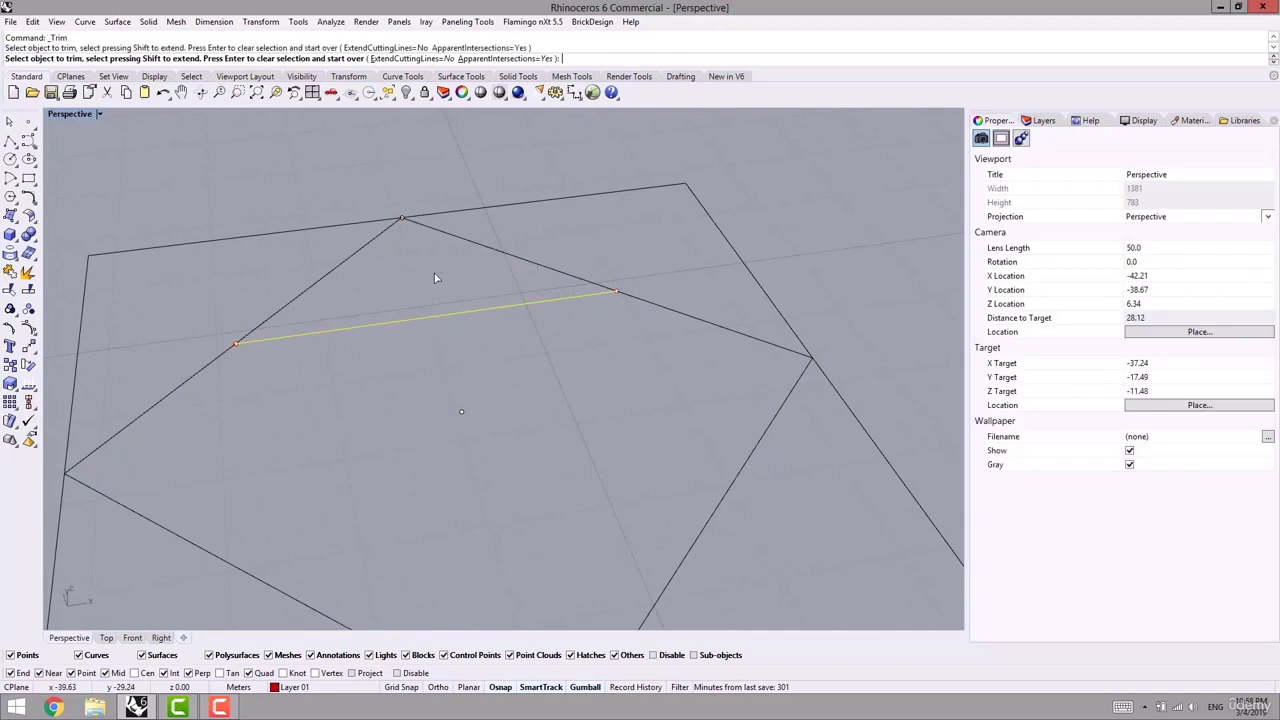
key(Return)
- Join the trimmed diamond and the cutting line into one closed outline
drag(261, 305, 195, 396)
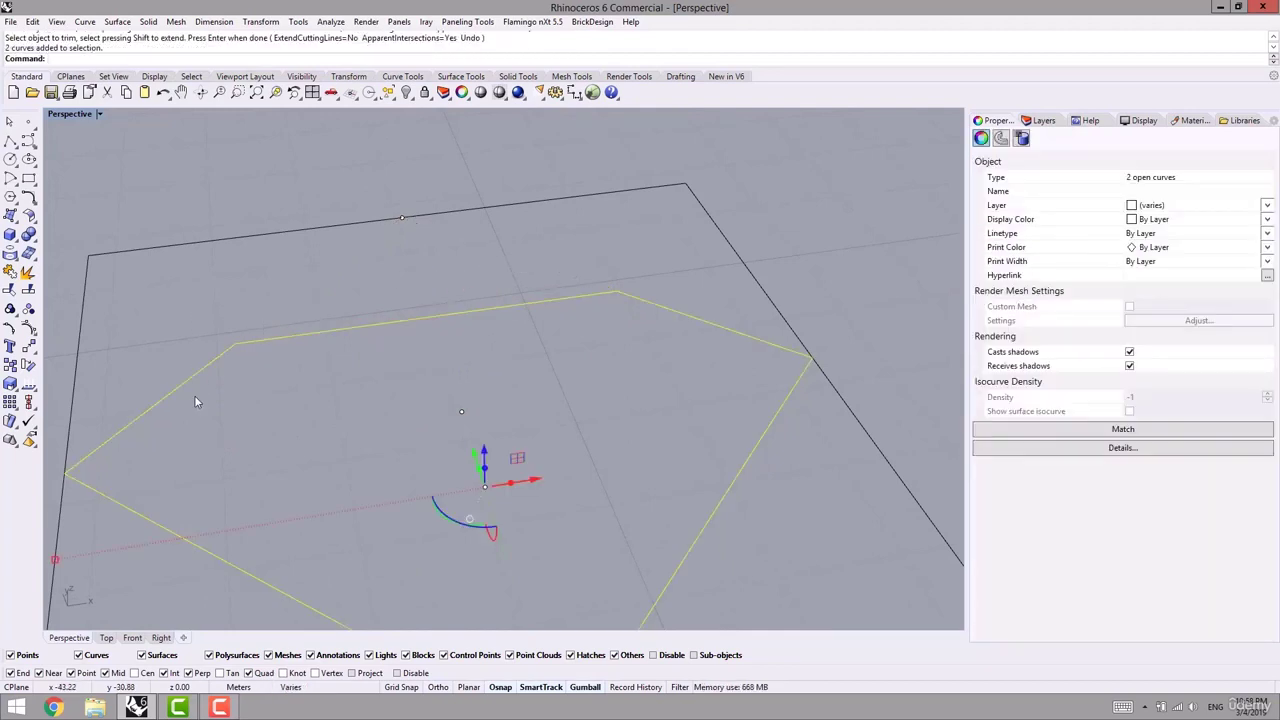
text(J)
key(Return)
scroll(360, 366, down, 10)
click(552, 299)
scroll(380, 355, up, 2)
scroll(379, 354, up, 3)
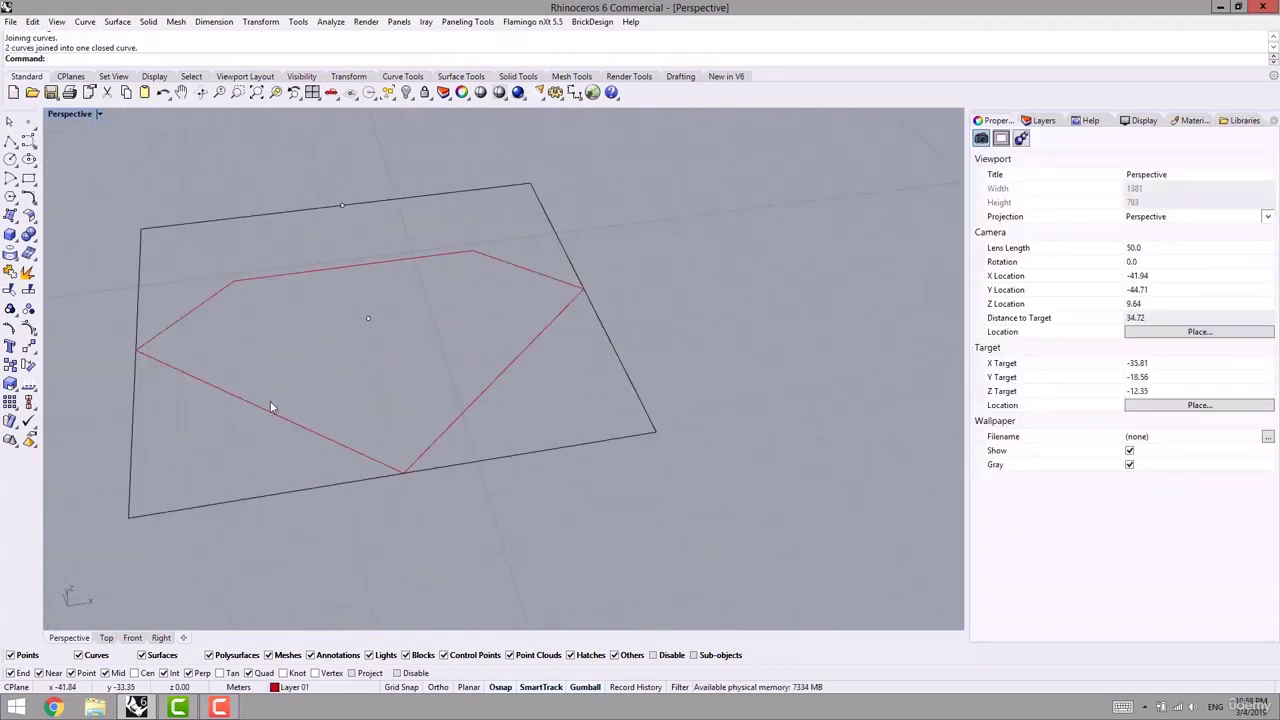
- Draw a notch polyline on the outline's lower-left edge and mirror a copy to the right
click(10, 141)
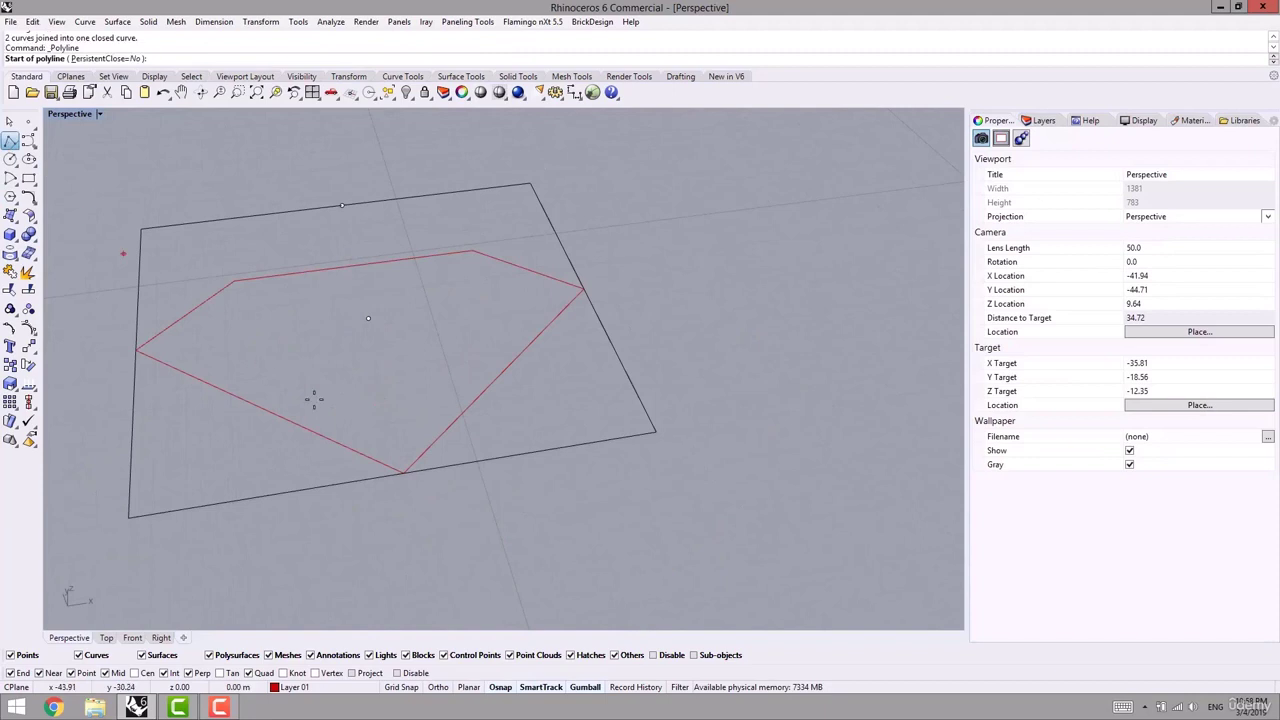
click(204, 381)
click(318, 398)
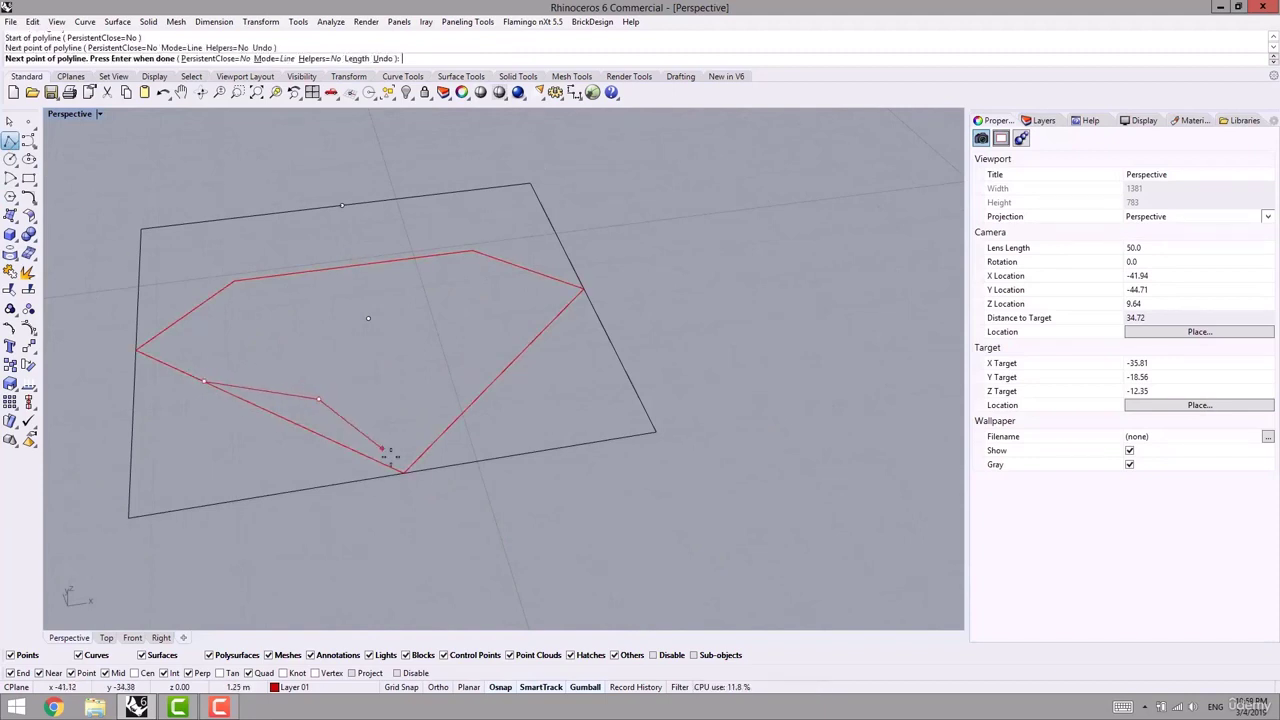
click(402, 471)
key(Return)
drag(318, 416, 318, 418)
text(mi)
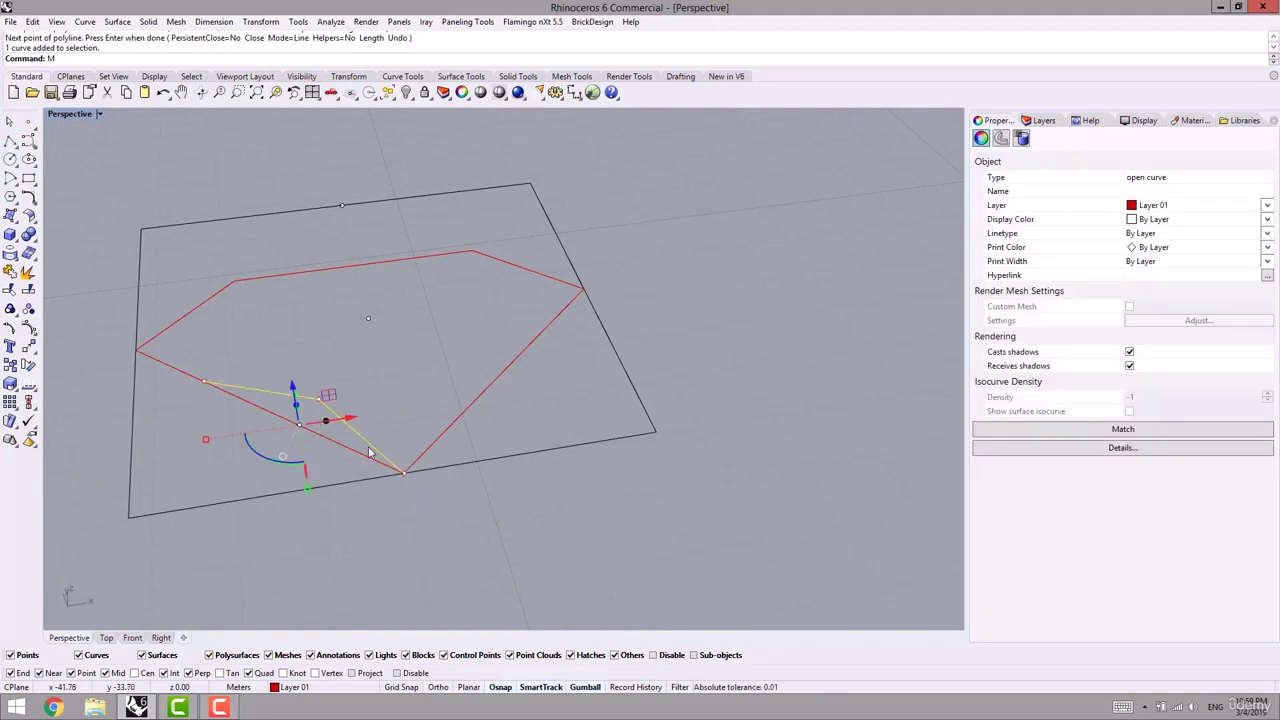
key(Return)
click(405, 472)
click(406, 511)
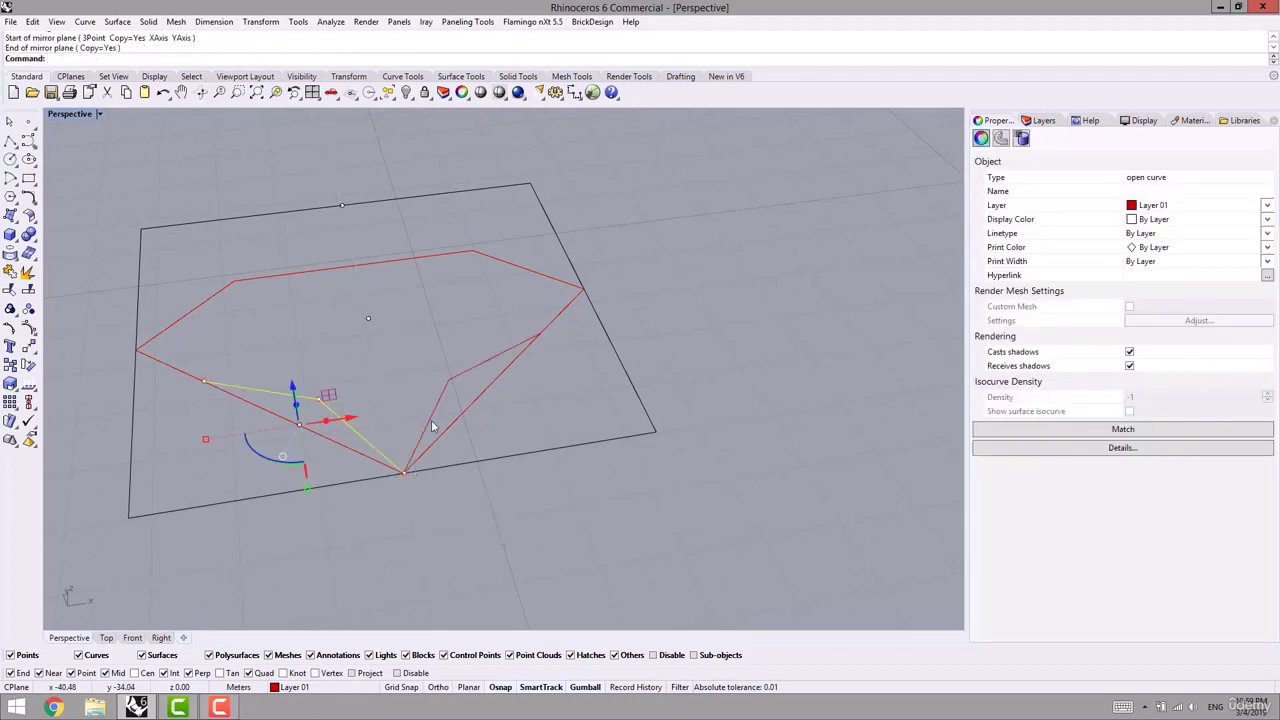
shift+click(430, 422)
- Trim the lower outer edges with both notch lines and join everything into one closed module
key(ctrl+t)
click(435, 437)
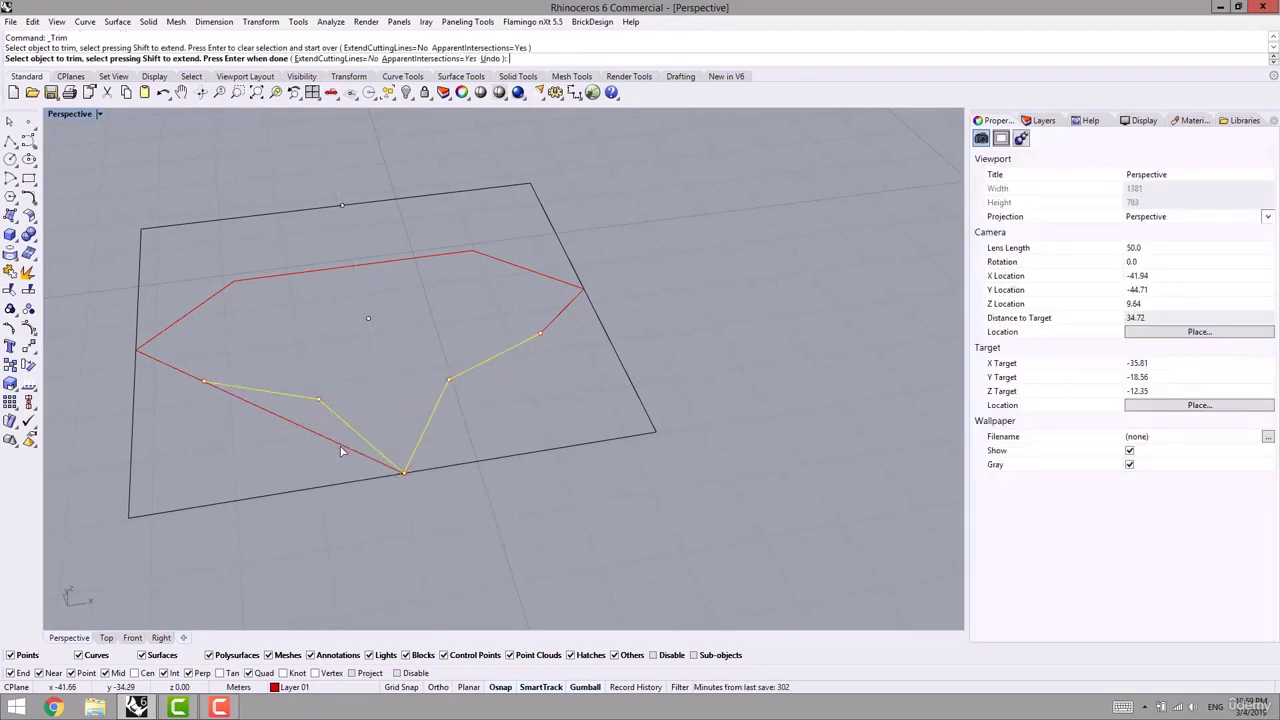
click(346, 448)
key(Return)
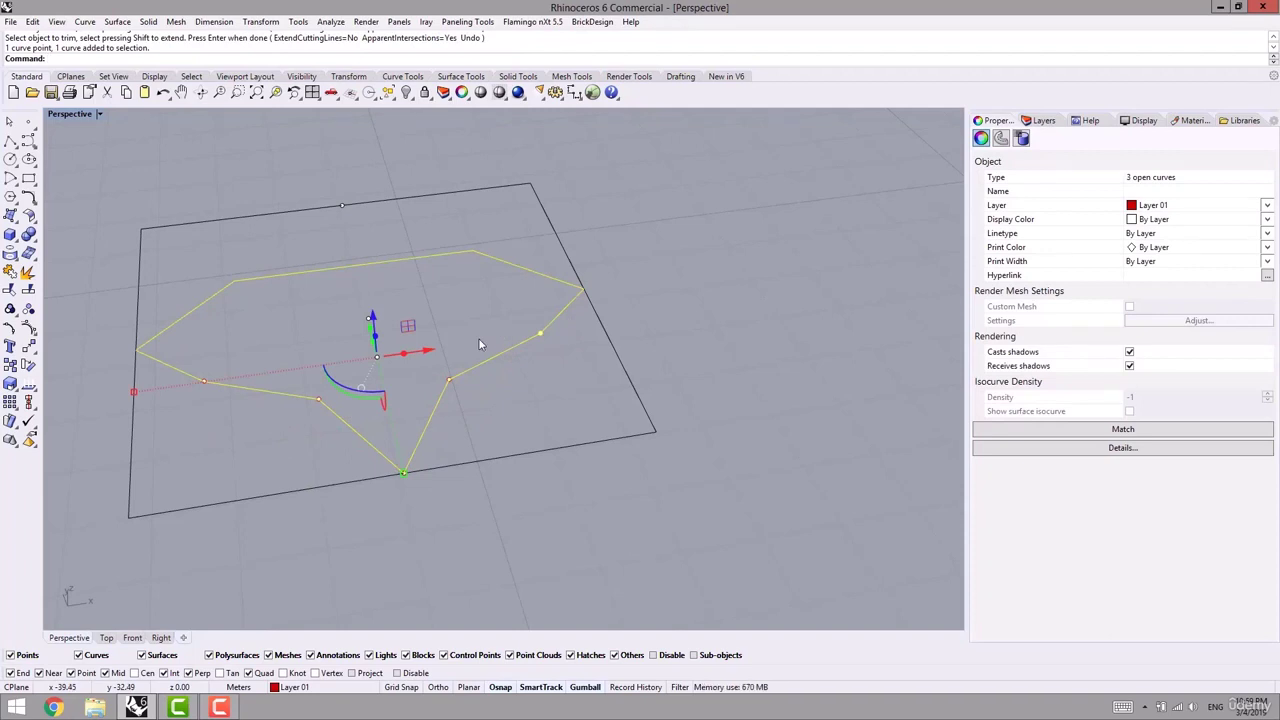
key(ctrl+j)
scroll(651, 298, down, 5)
click(653, 300)
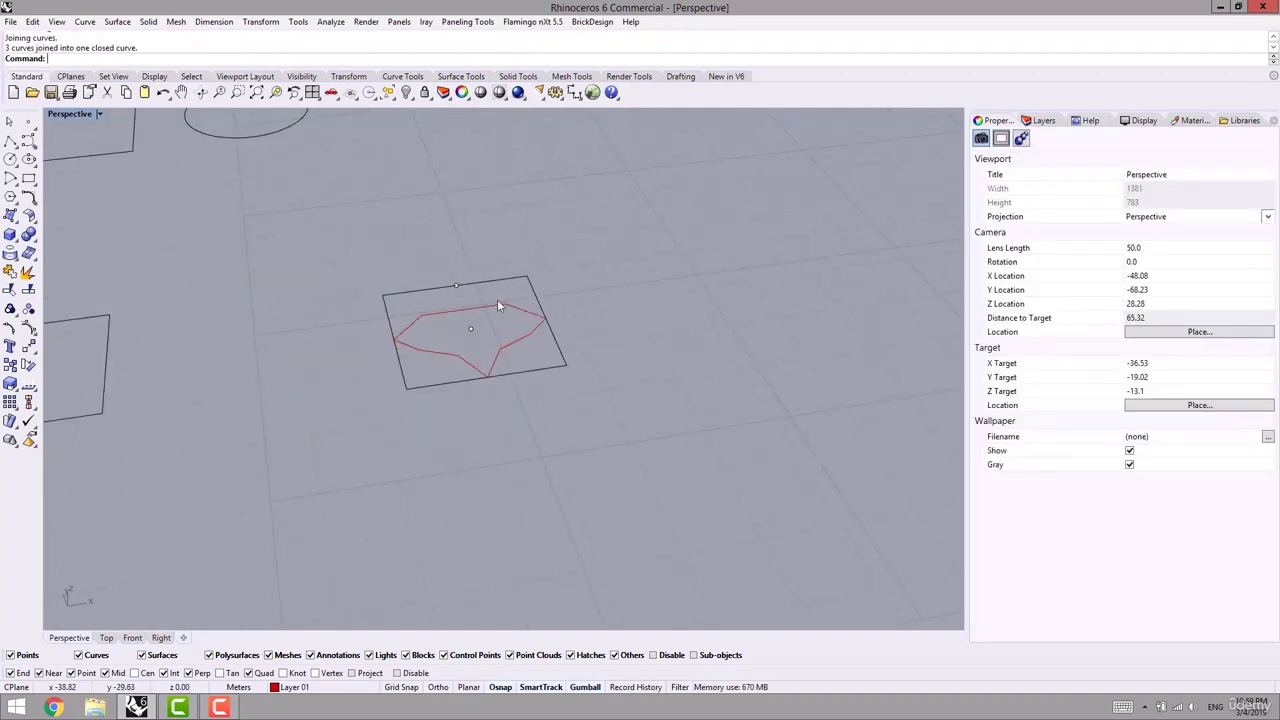
- Scale the red module curve down toward its centre inside the frame
click(443, 313)
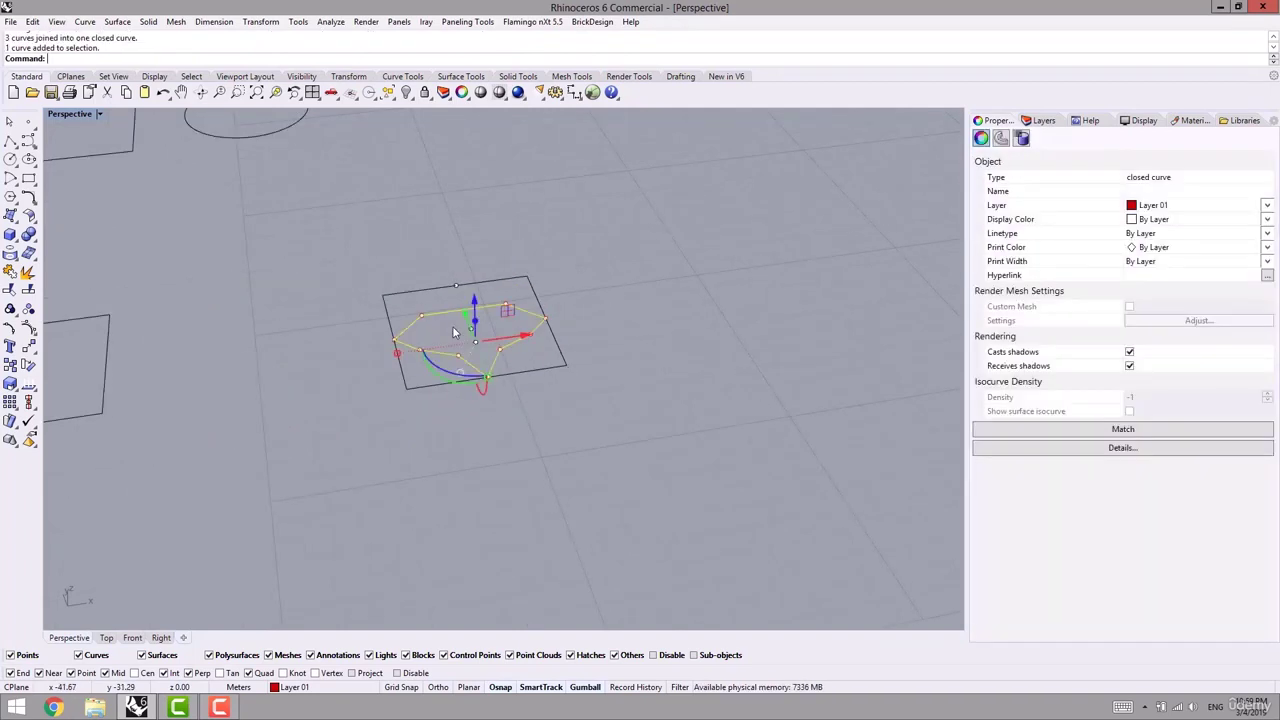
shift+right_drag(420, 338, 352, 434)
scroll(352, 434, up, 3)
drag(320, 493, 437, 500)
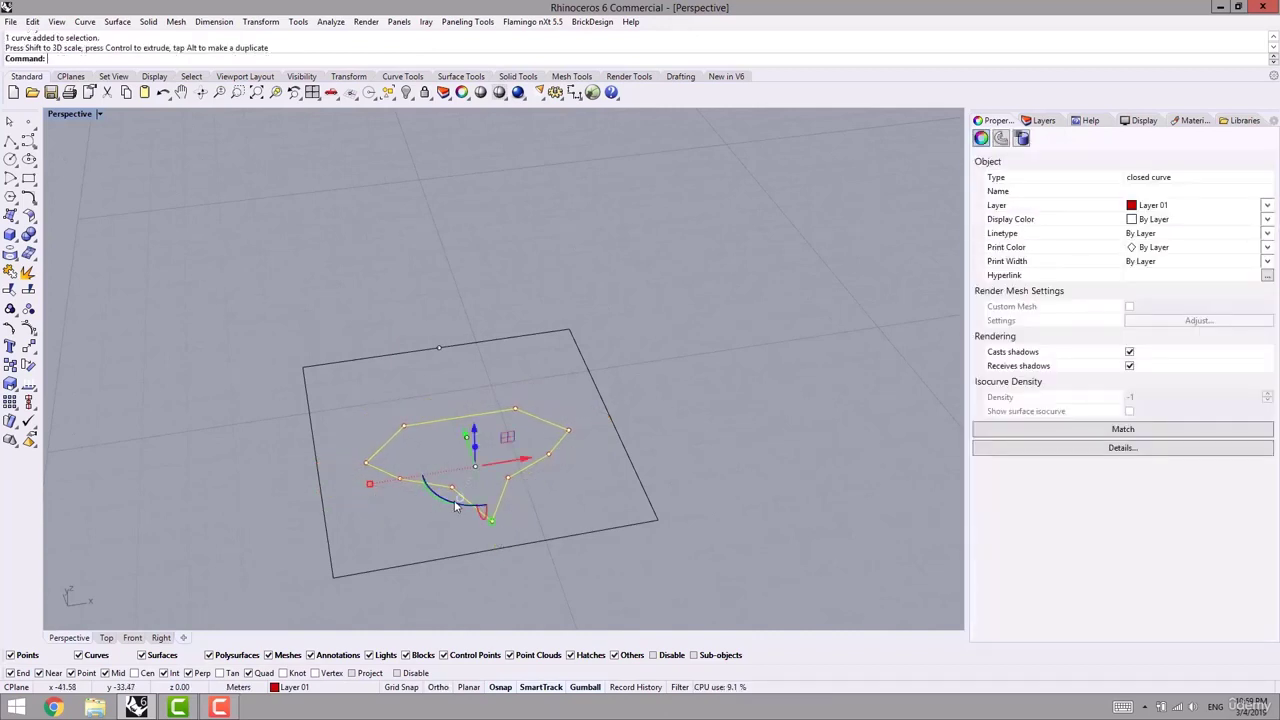
key(Escape)
click(417, 482)
right_drag(452, 494, 409, 575)
shift+right_drag(378, 518, 398, 386)
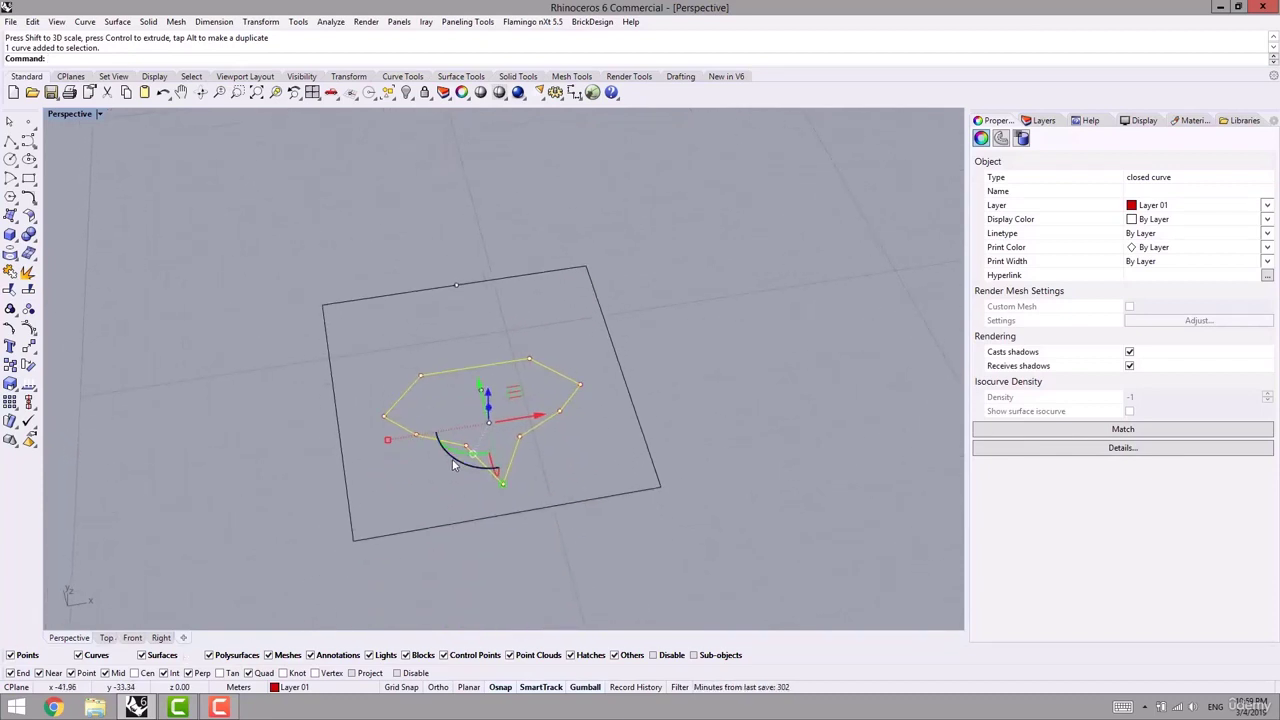
drag(456, 461, 351, 535)
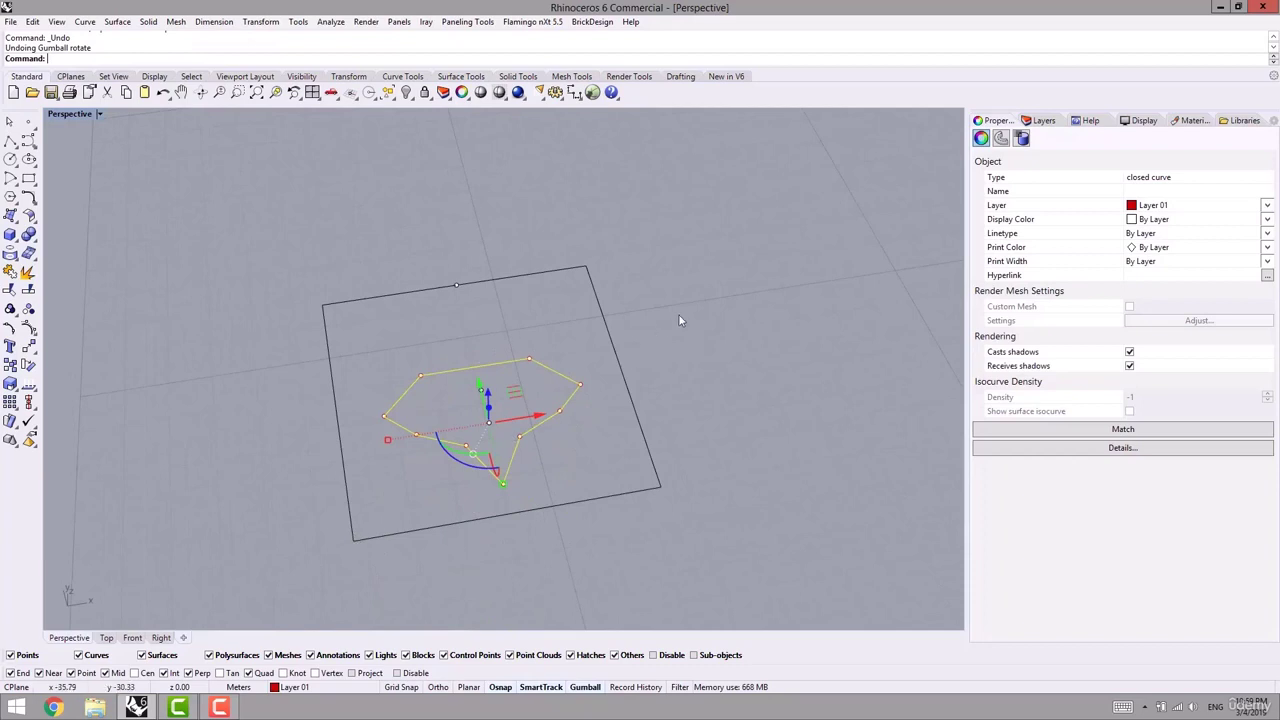
key(ctrl+z)
- Copy the frame, module curve and point together to the right as a second module
click(457, 287)
drag(244, 279, 396, 336)
key(Escape)
scroll(609, 328, down, 5)
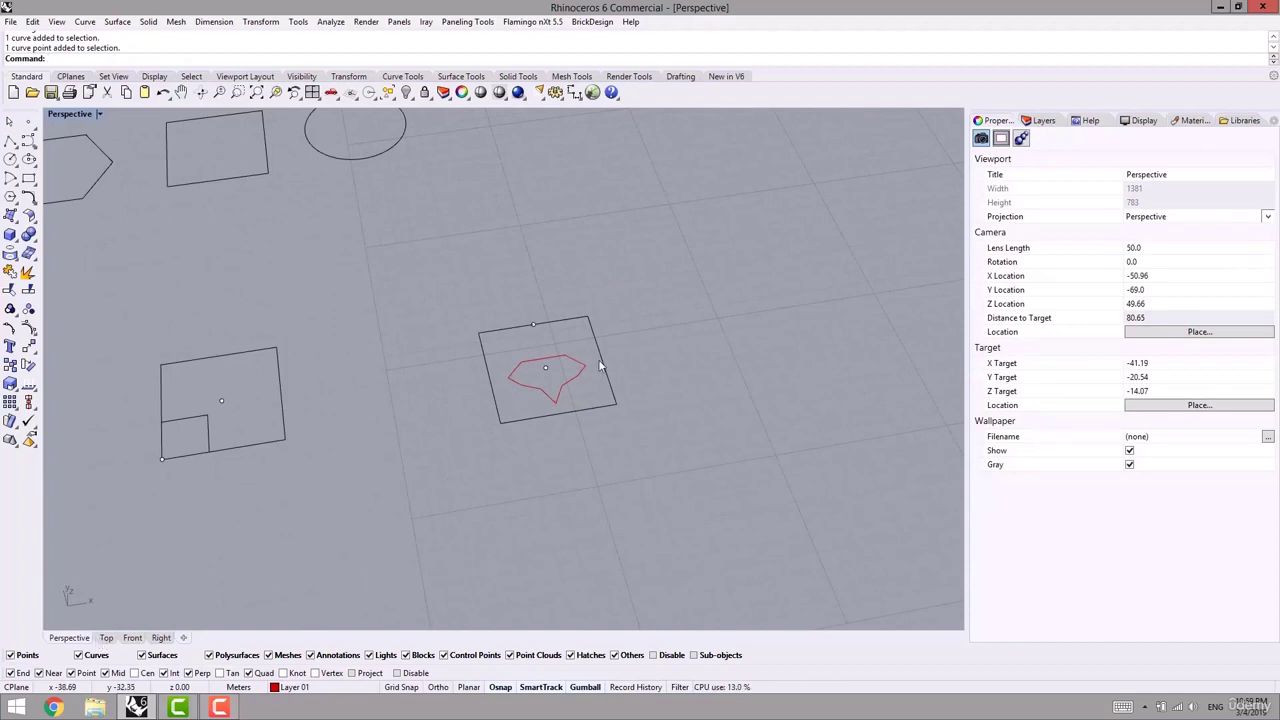
drag(631, 343, 528, 387)
shift+right_drag(573, 412, 195, 470)
alt+drag(214, 418, 434, 401)
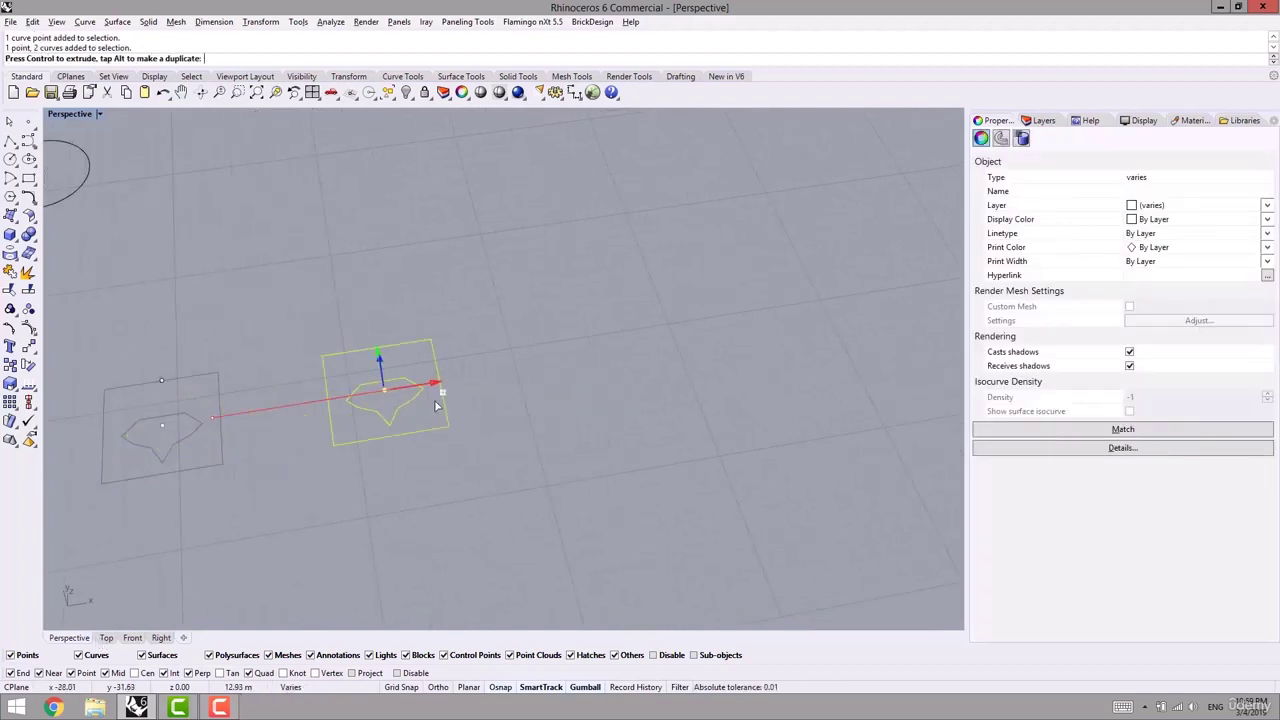
key(Escape)
- Move the copied frame's top control points down to make it slightly shorter
click(437, 355)
key(F10)
drag(269, 306, 482, 382)
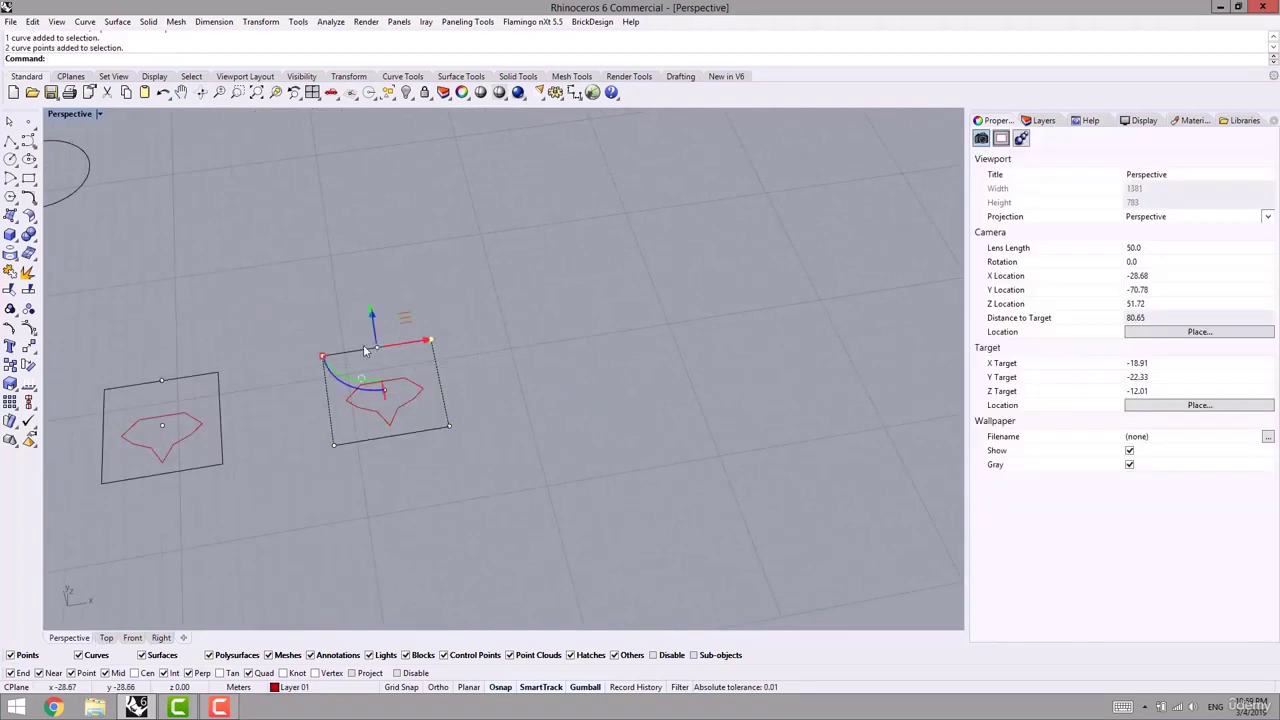
right_drag(360, 303, 450, 298)
drag(417, 337, 424, 344)
key(Escape)
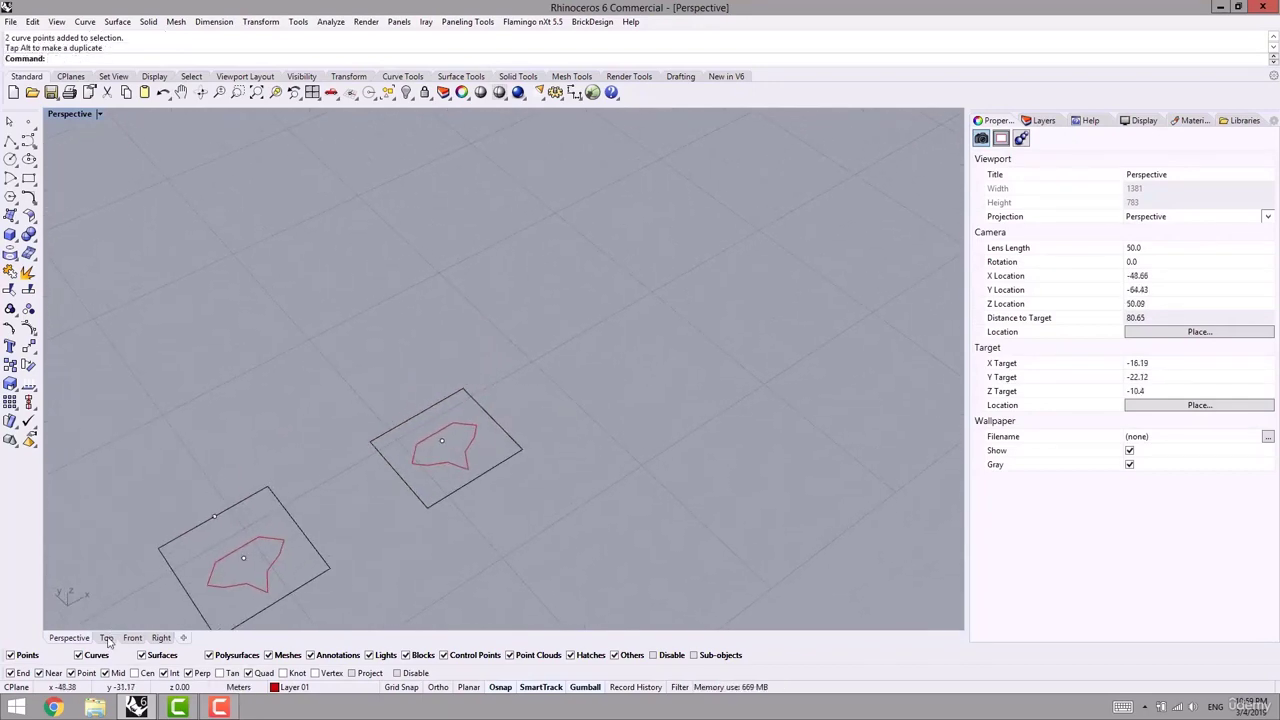
click(106, 637)
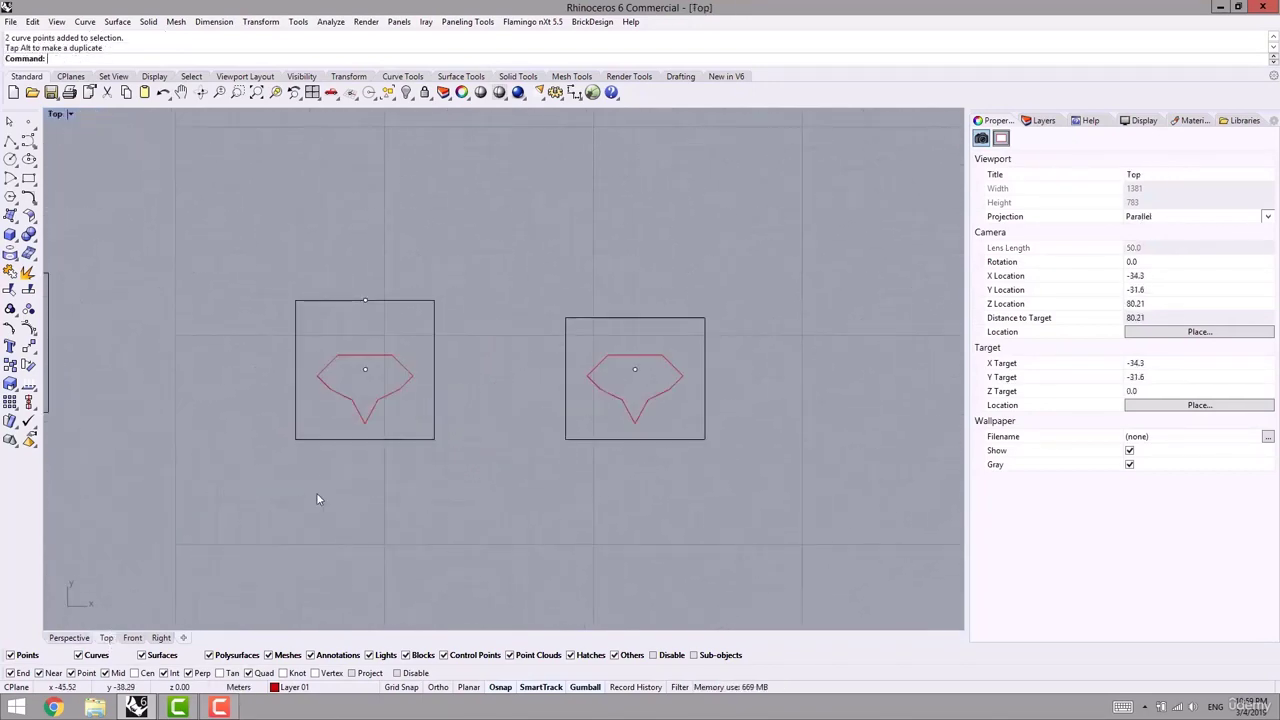
click(69, 637)
scroll(548, 436, down, 5)
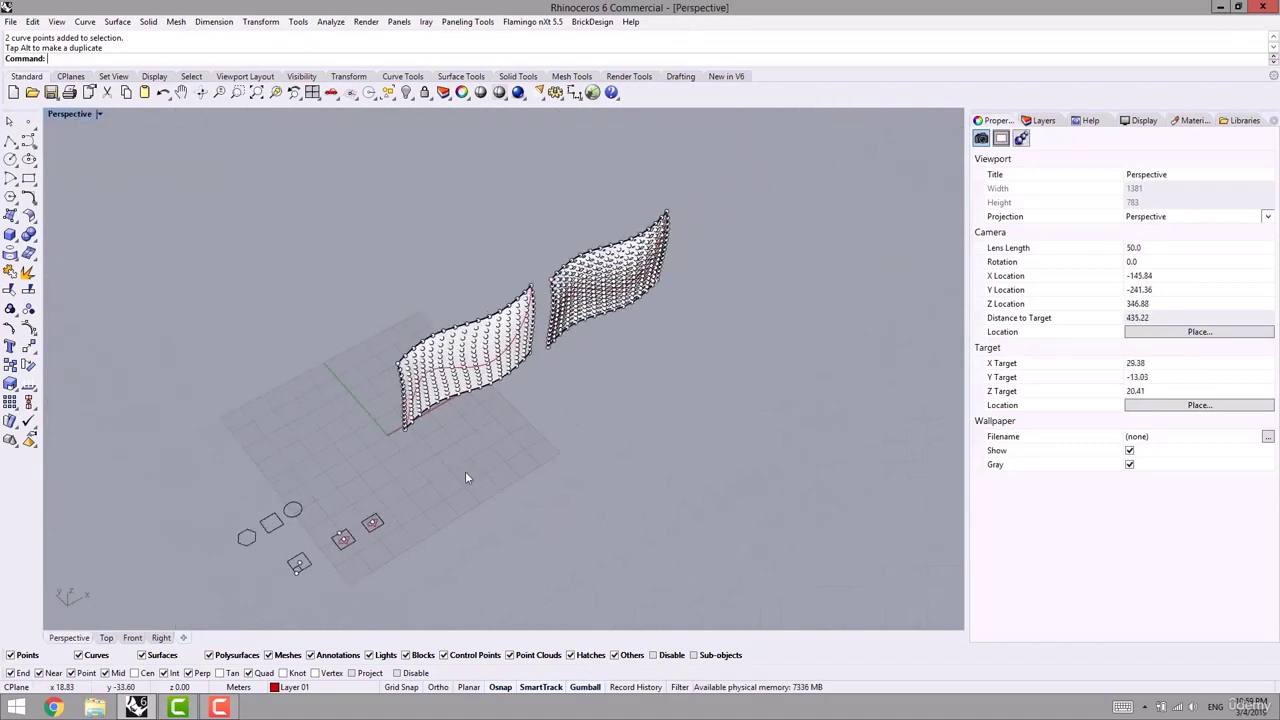
- Start ptPanelGridCustomVariable and pick the left surface's point grid and base surface
right_click(328, 58)
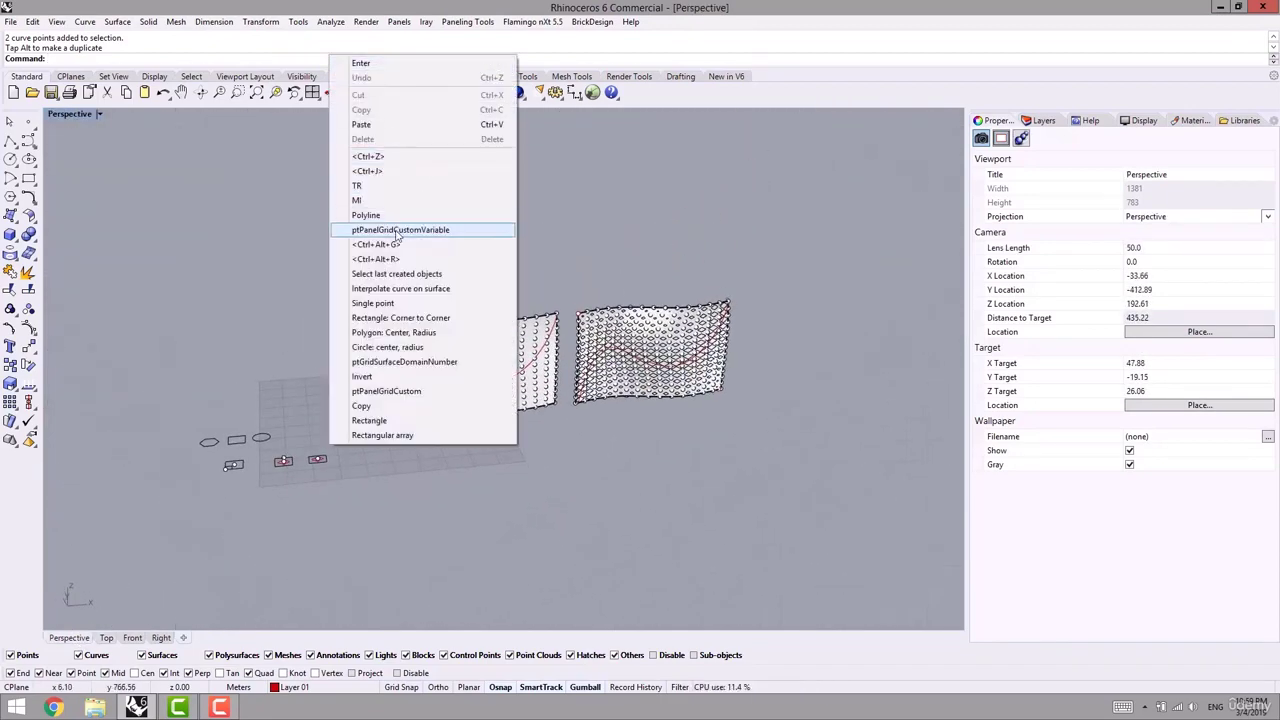
click(400, 229)
mouse_move(420, 439)
shift+right_down()
mouse_move(337, 451)
mouse_move(406, 422)
shift+right_up()
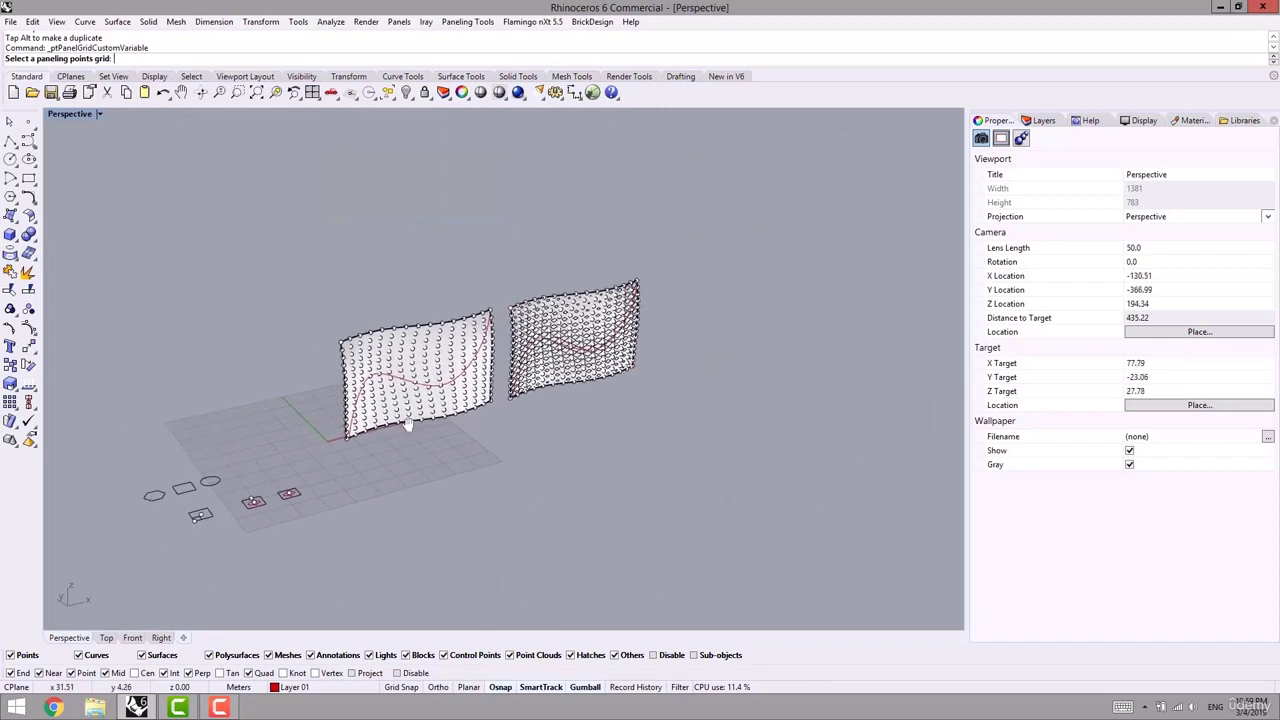
scroll(392, 404, up, 6)
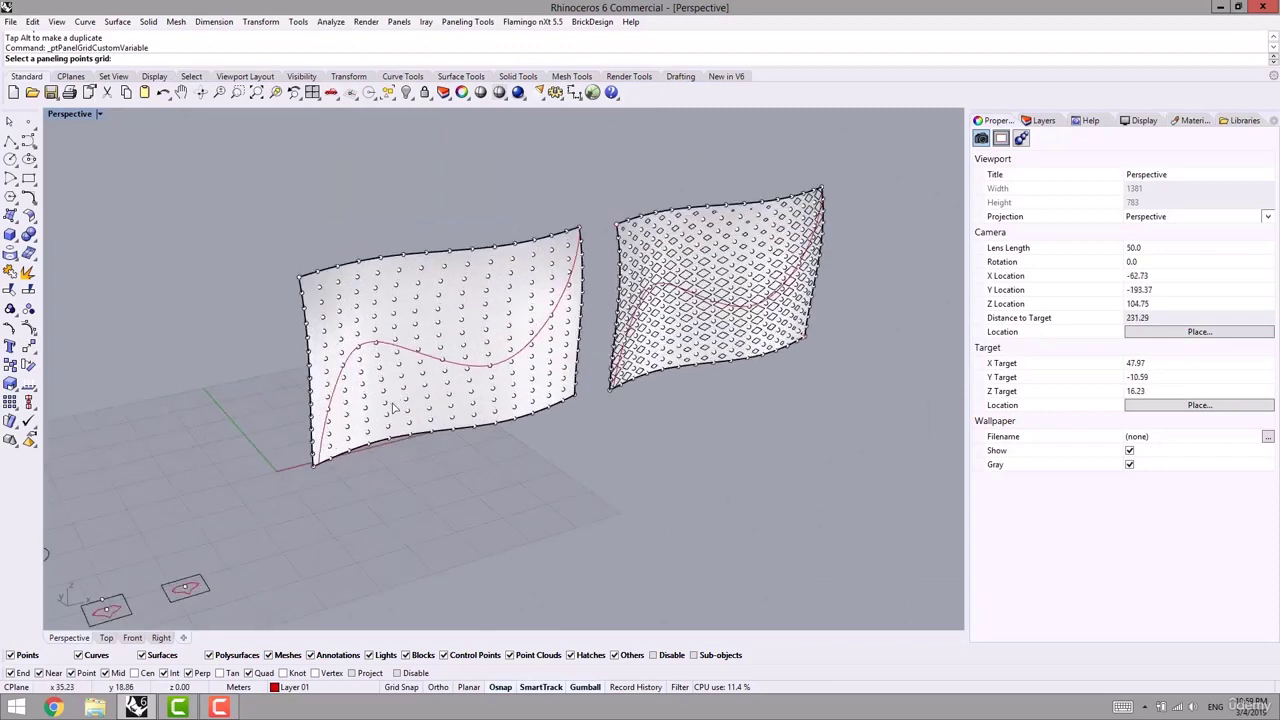
click(327, 365)
key(Return)
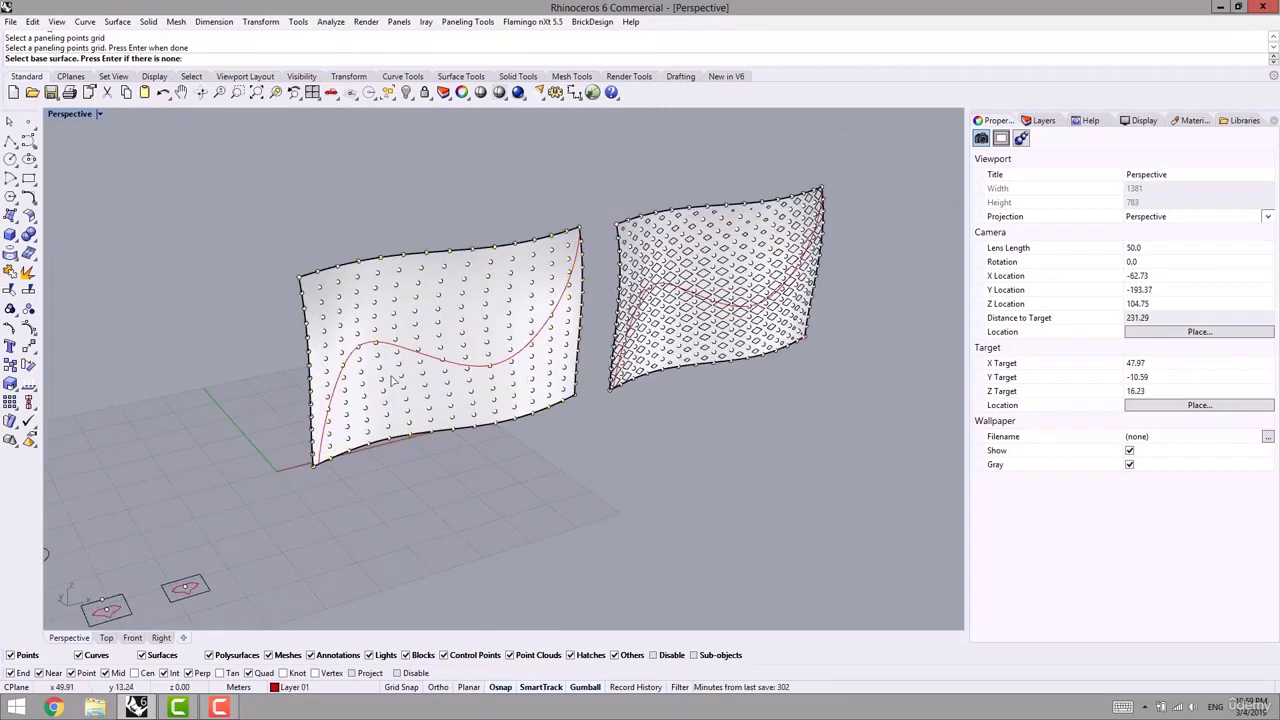
click(408, 307)
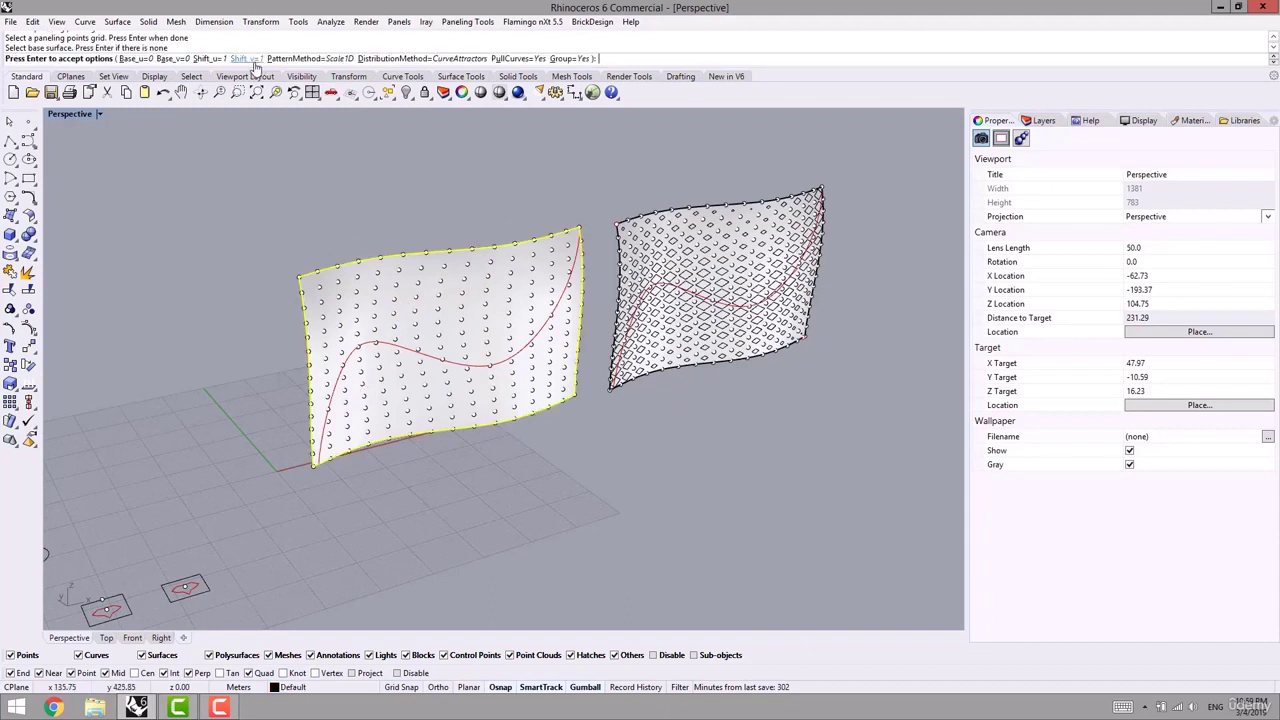
- Set PatternMethod to Rotate and pick the red wavy curve as the attractor
click(305, 59)
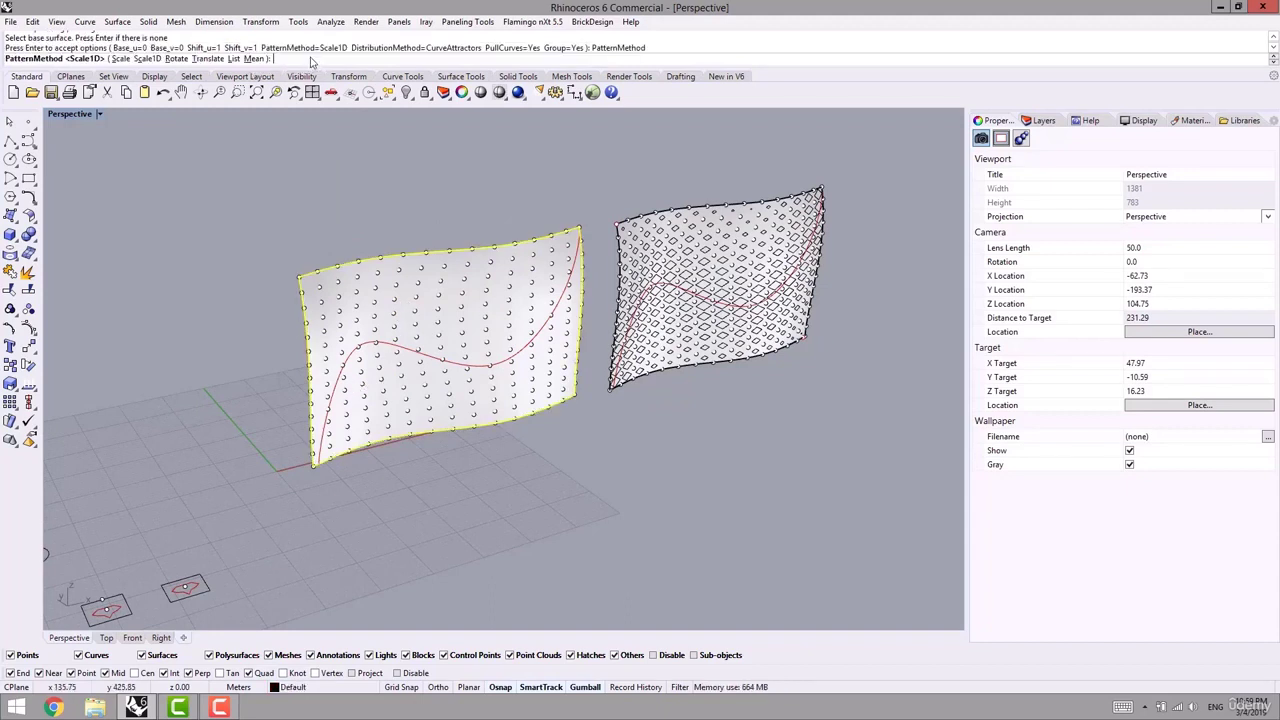
click(176, 59)
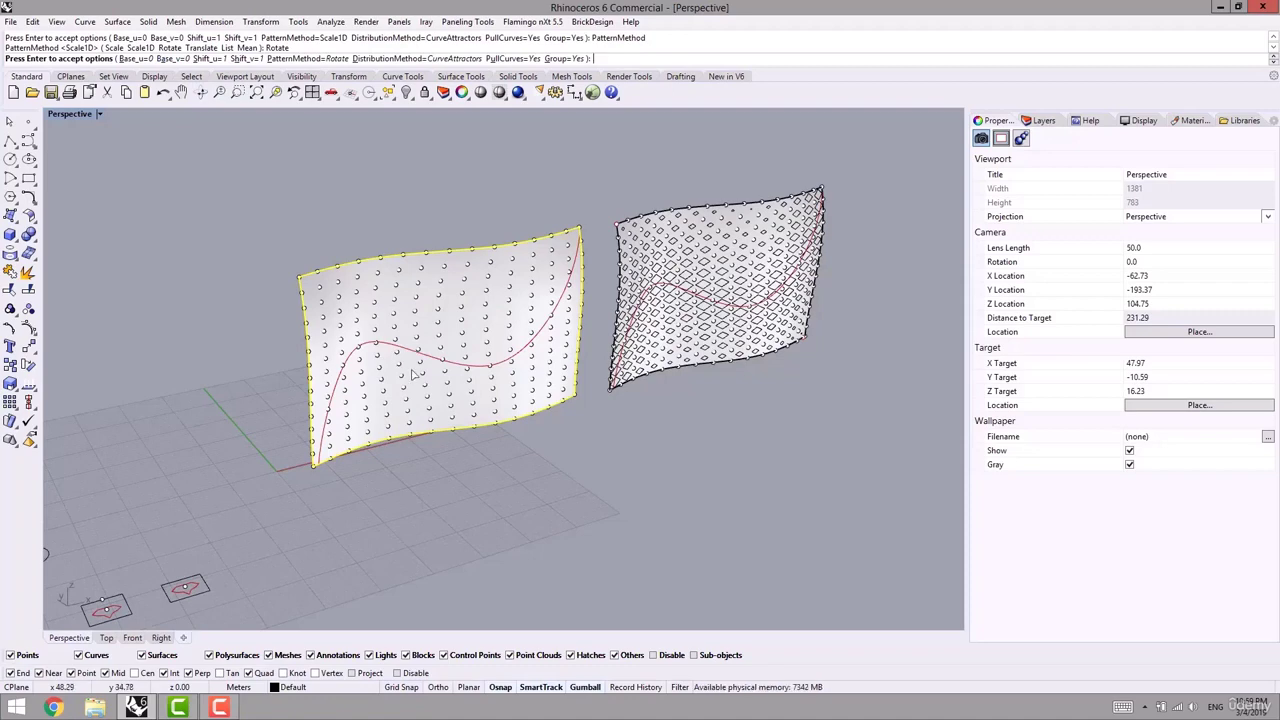
shift+right_drag(393, 356, 443, 337)
key(Return)
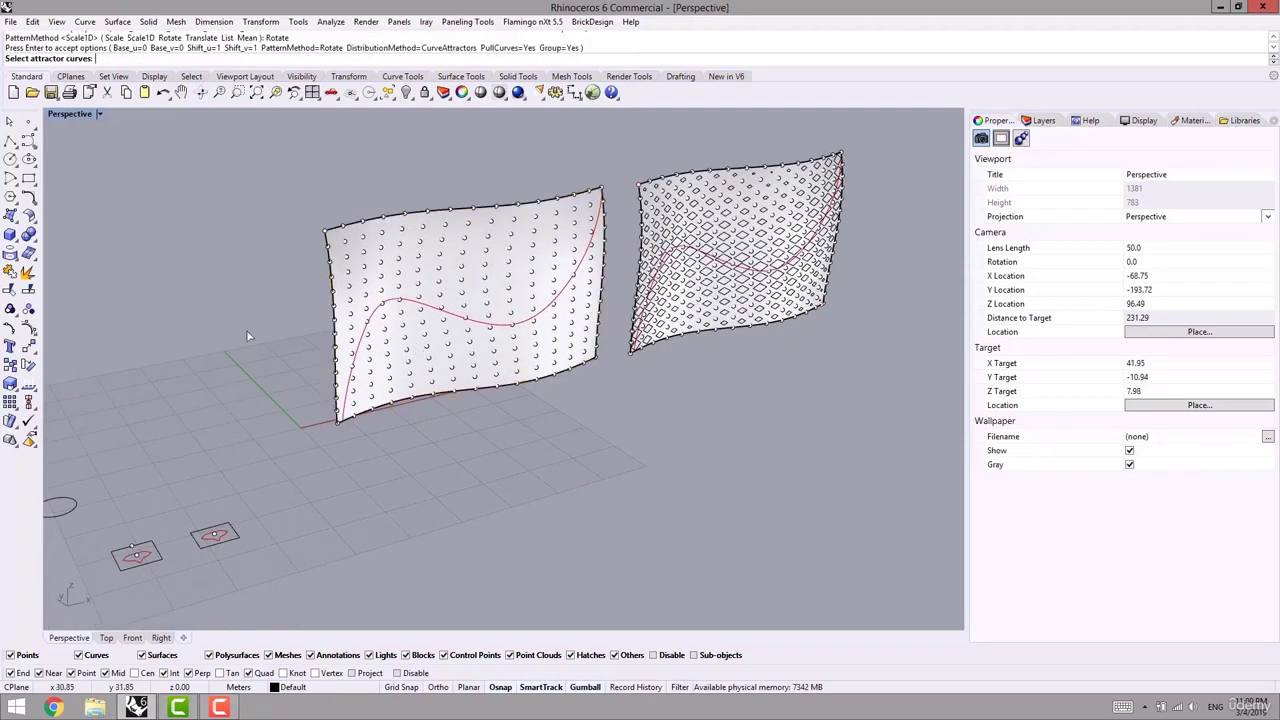
click(367, 336)
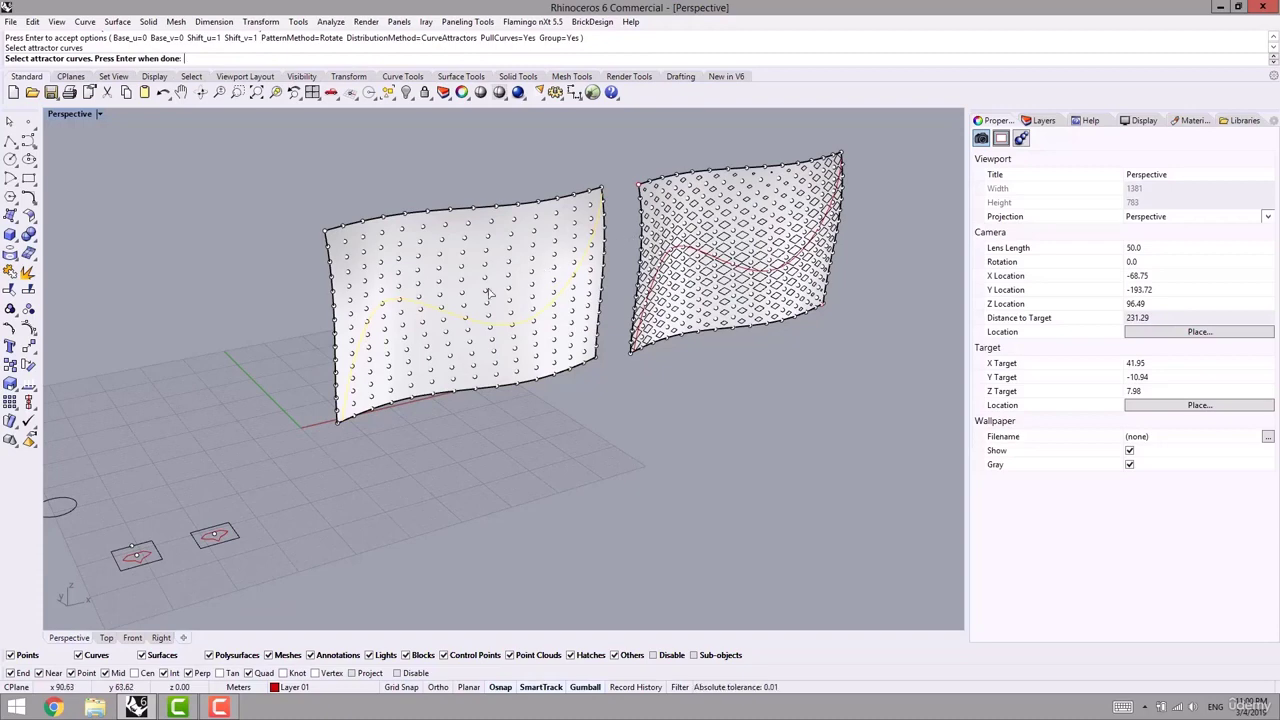
key(Return)
shift+right_drag(348, 419, 368, 372)
scroll(249, 521, up, 3)
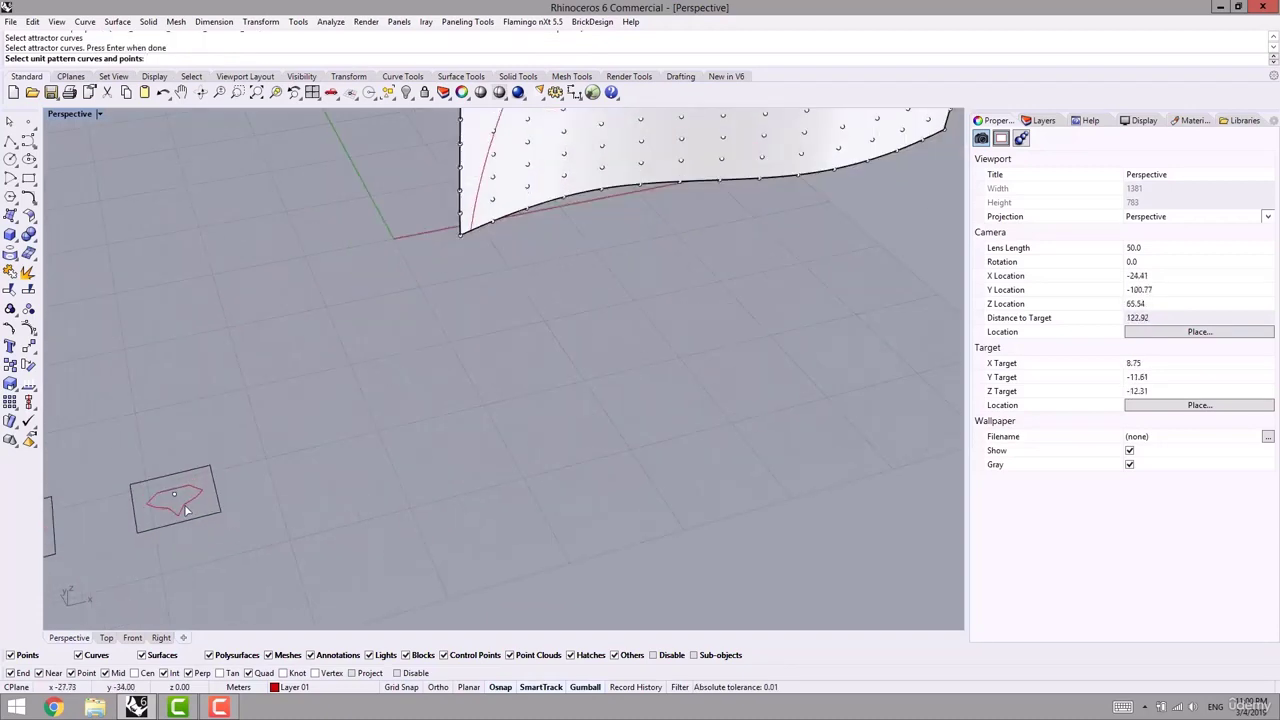
- Use the second module curve, its frame as bounding box and centre as origin, rotating 5–90 degrees
shift+right_drag(194, 504, 329, 497)
click(329, 497)
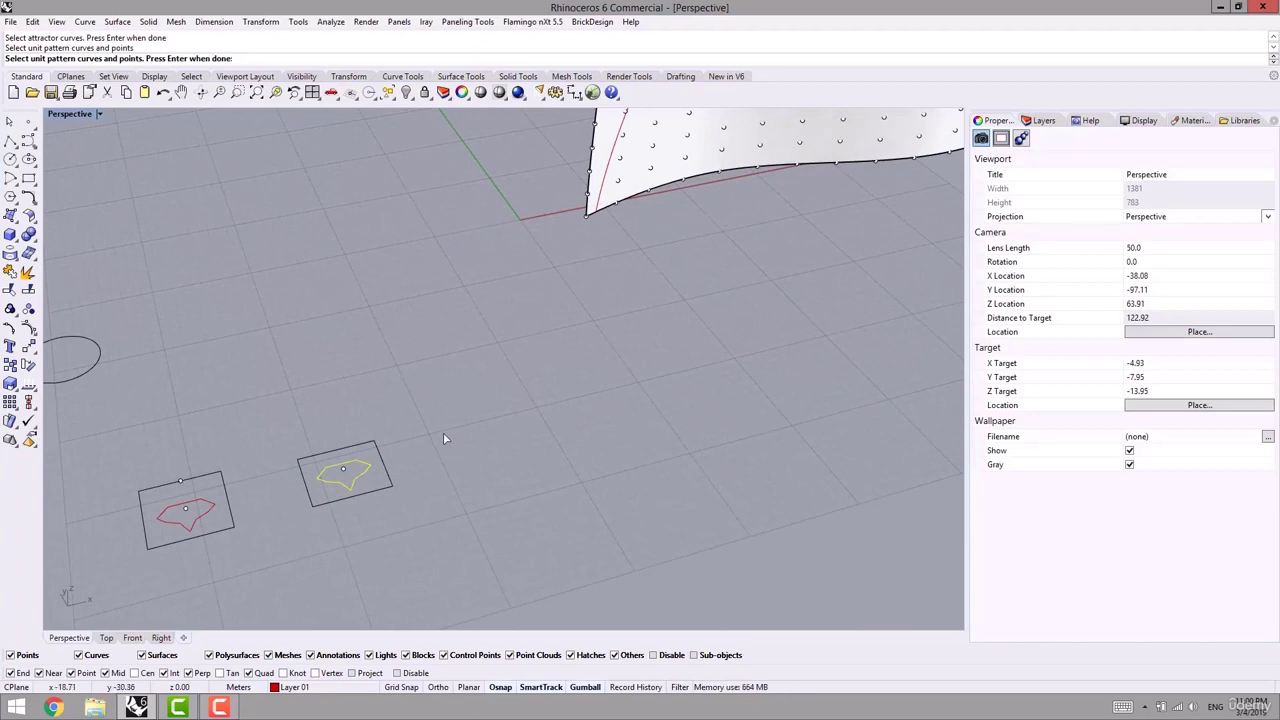
shift+right_drag(518, 361, 487, 398)
key(Return)
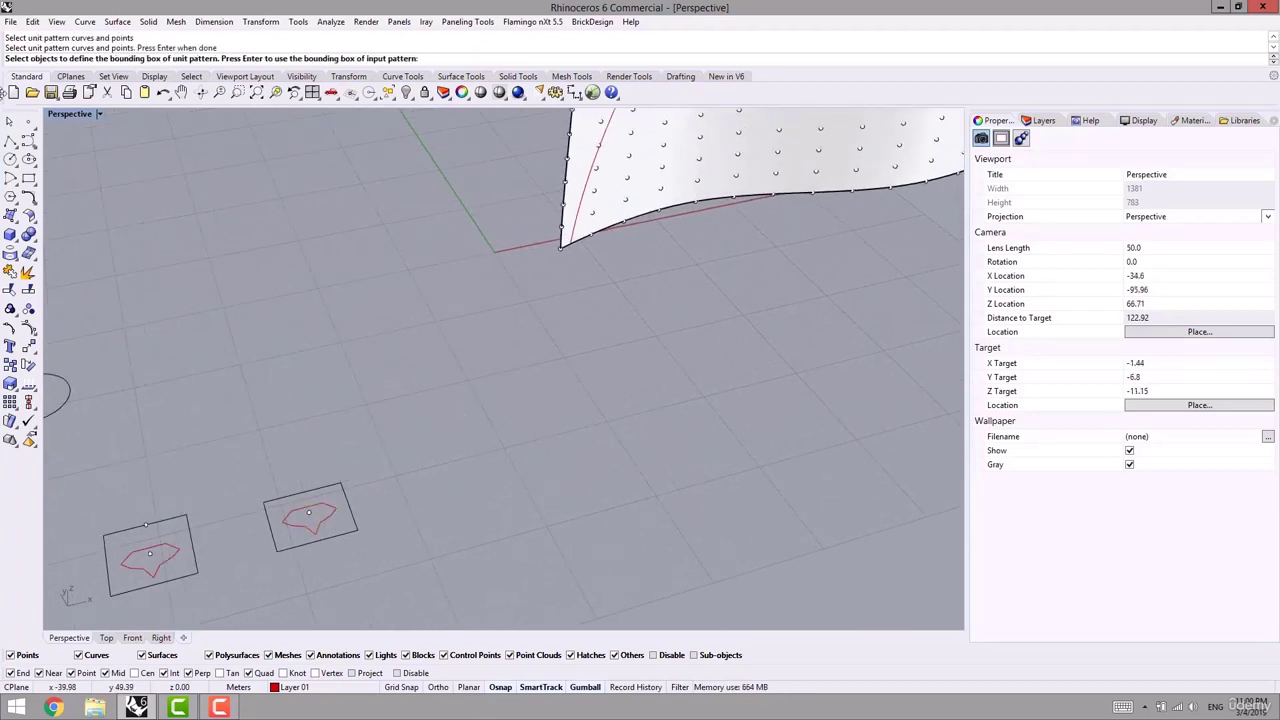
click(343, 506)
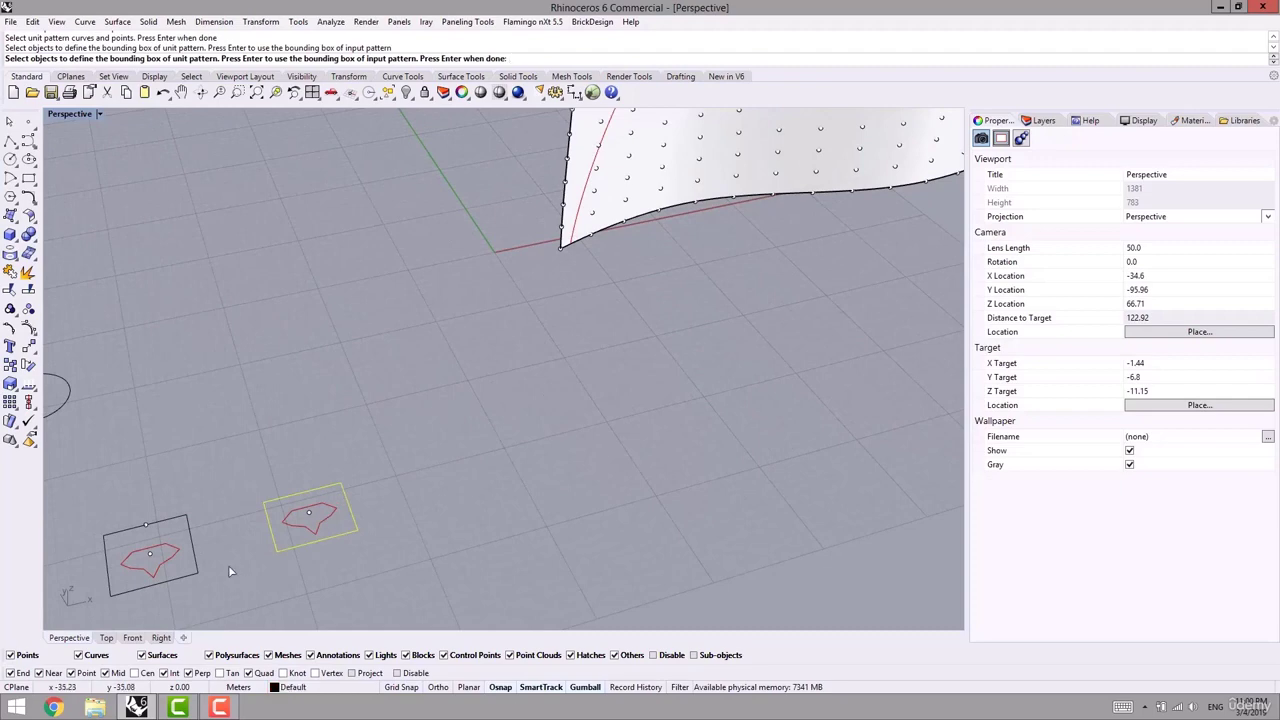
key(Return)
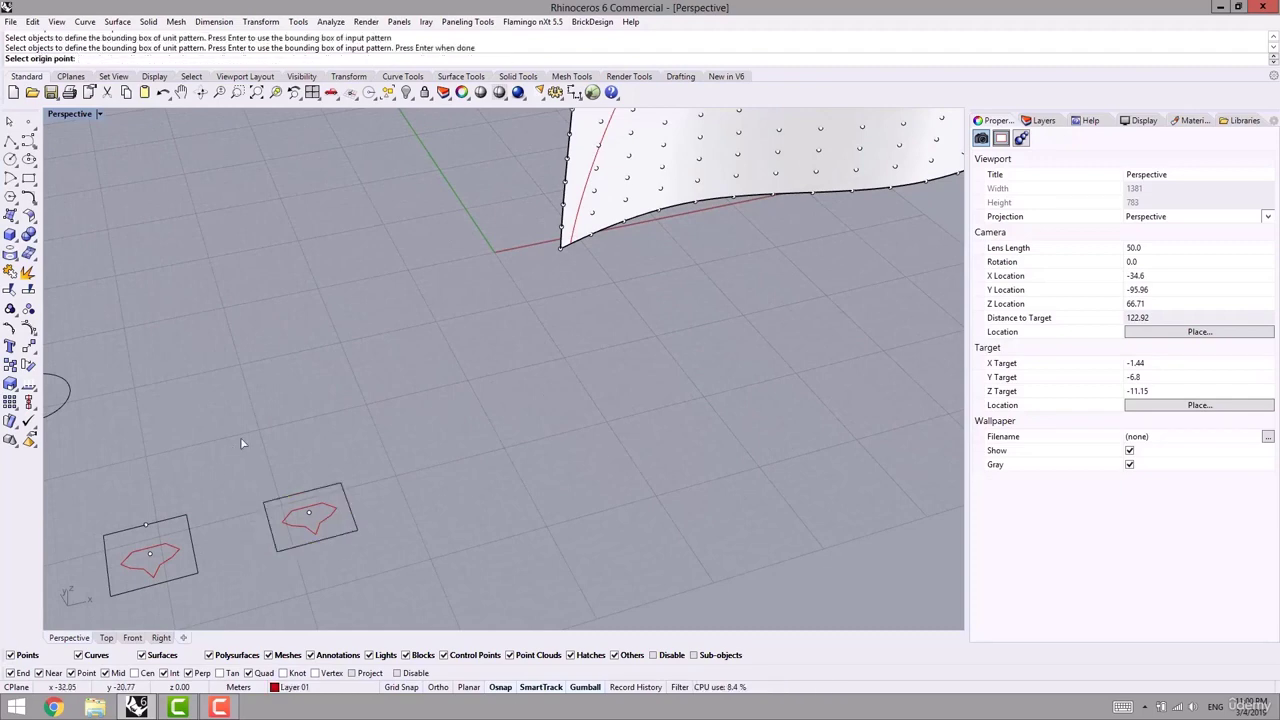
click(310, 516)
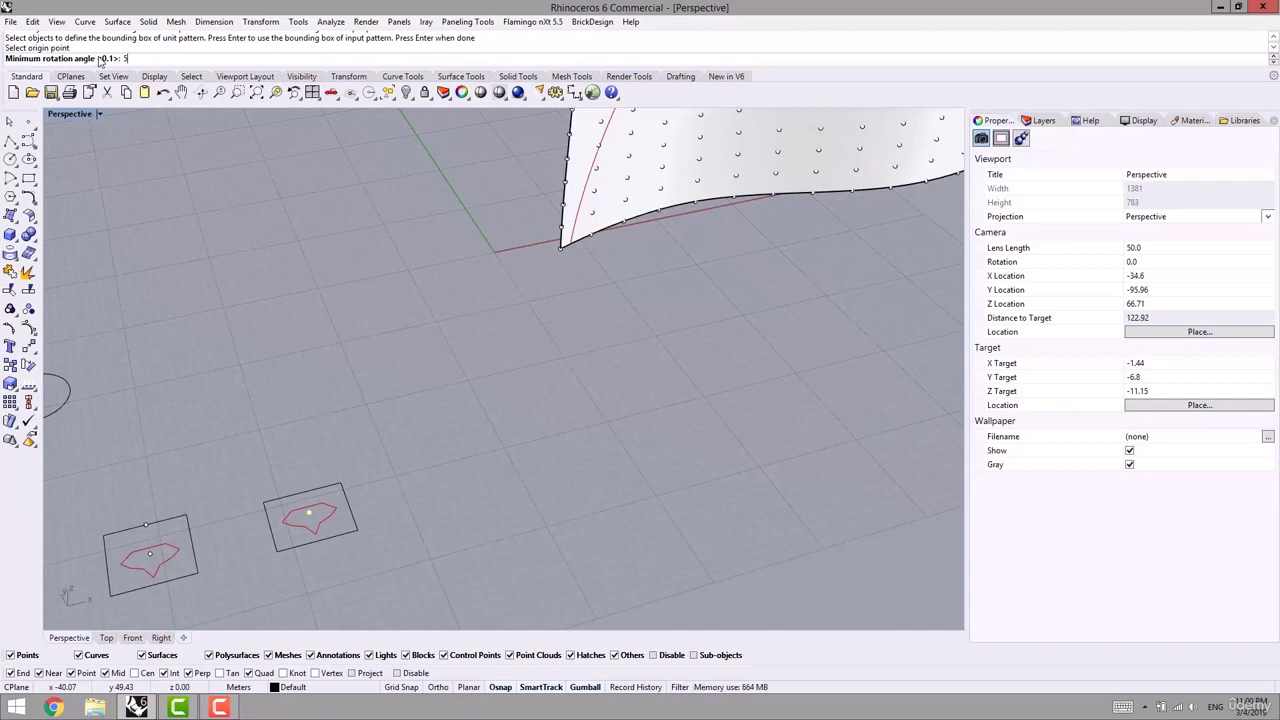
key(Return)
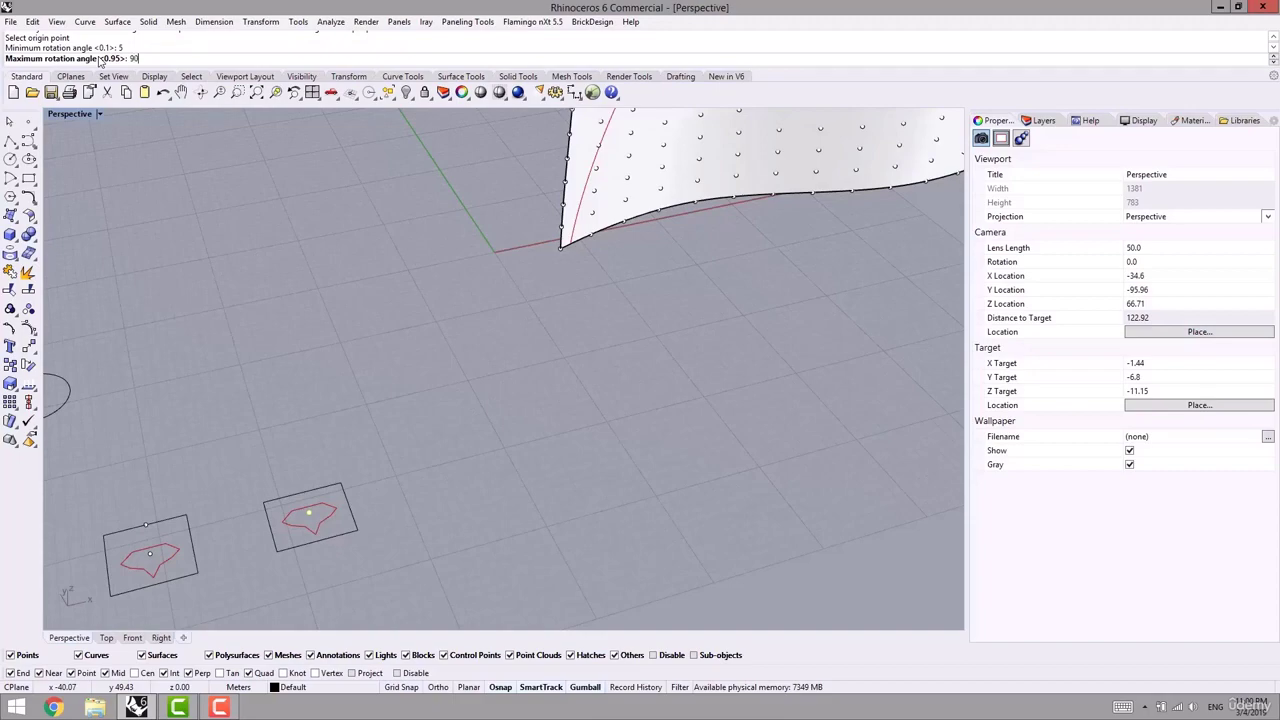
key(Return)
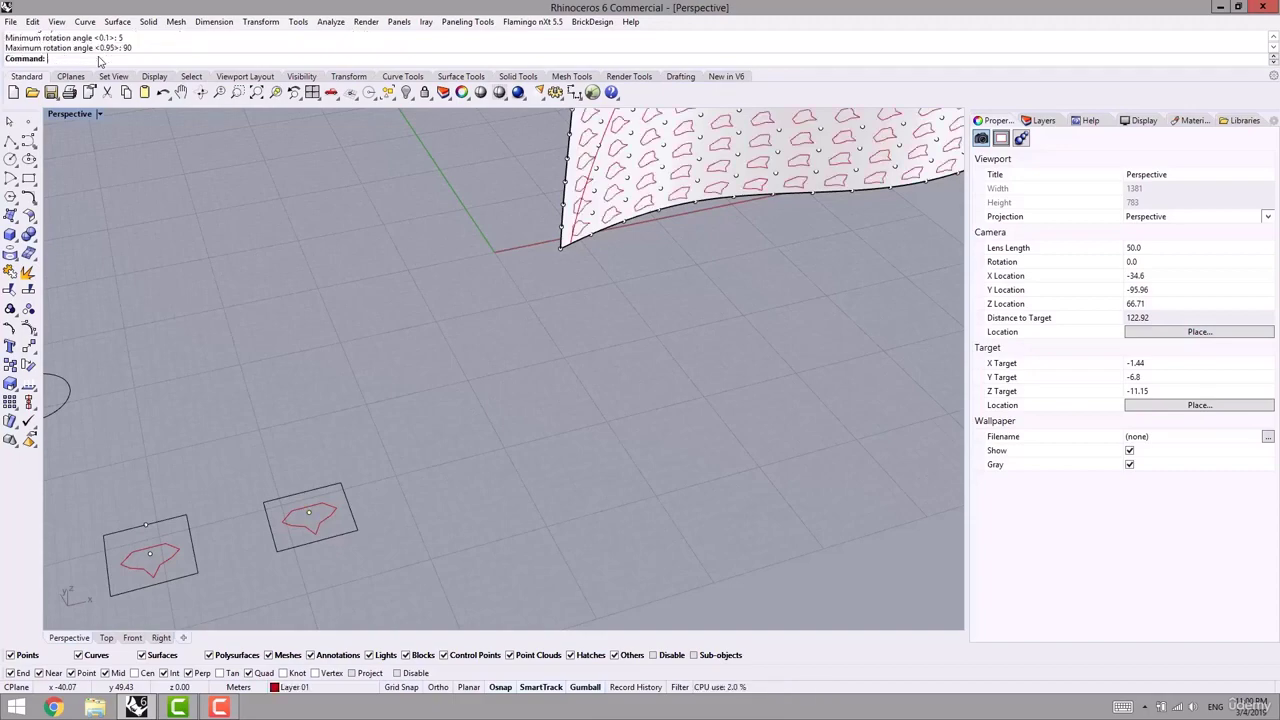
- Orbit and zoom around the rotated notched panels to inspect them from several angles
shift+right_drag(697, 254, 415, 384)
scroll(417, 387, down, 5)
right_drag(497, 369, 464, 333)
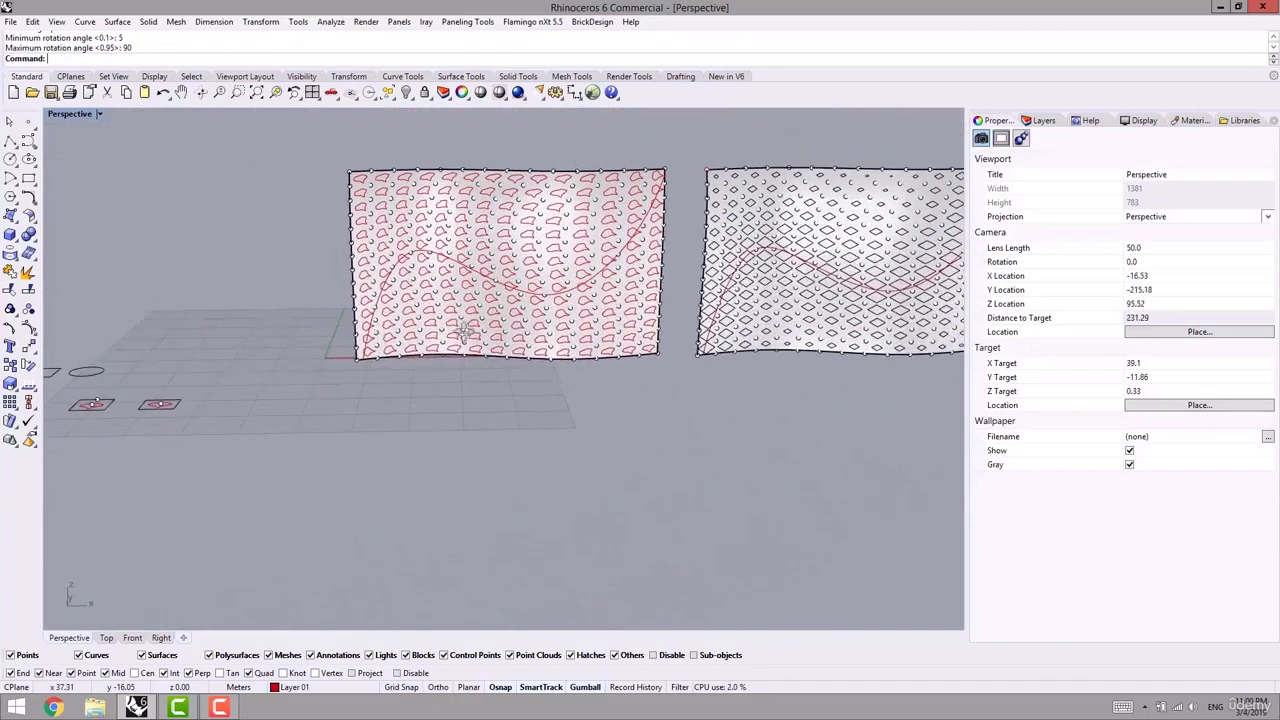
scroll(527, 328, up, 5)
scroll(555, 337, up, 2)
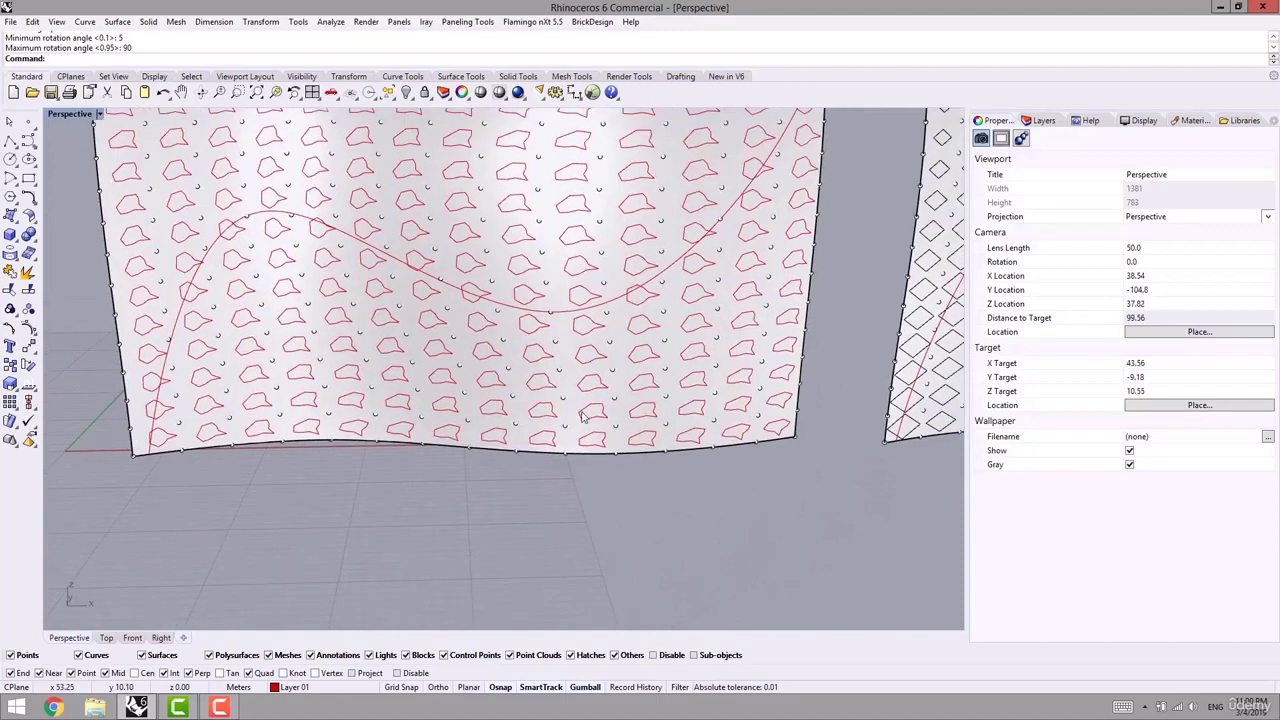
scroll(582, 398, down, 4)
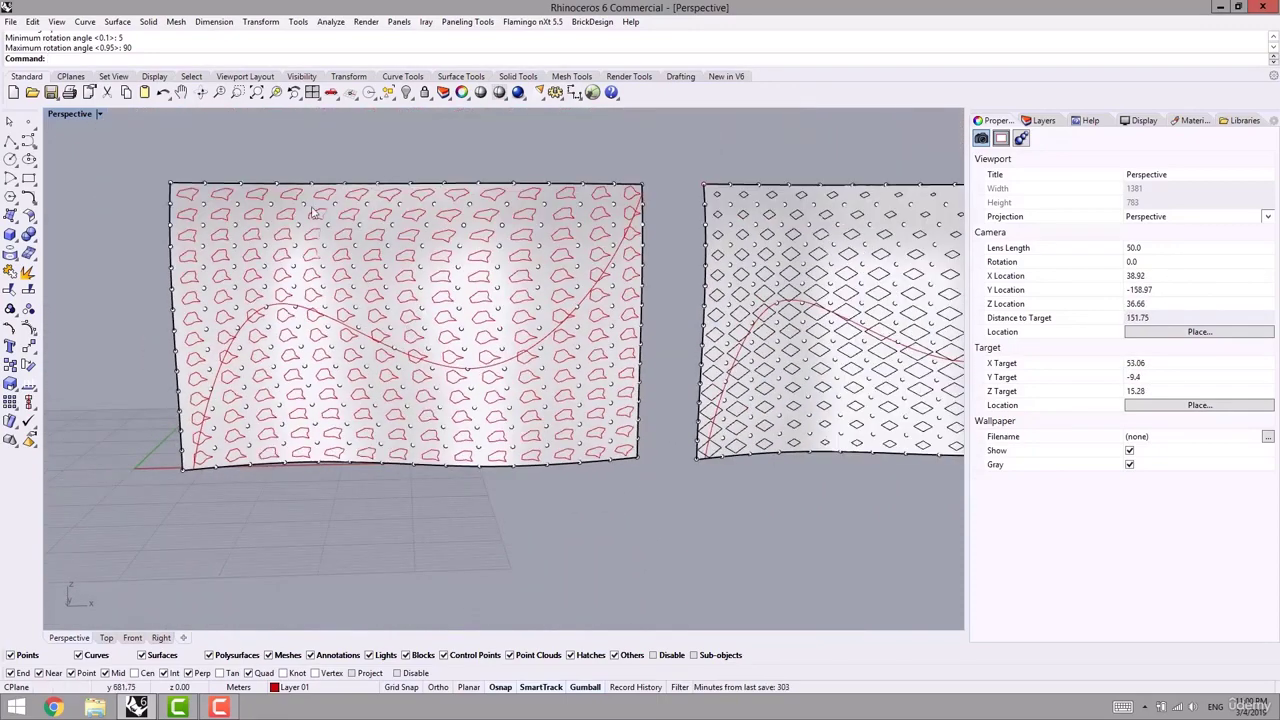
scroll(200, 203, up, 6)
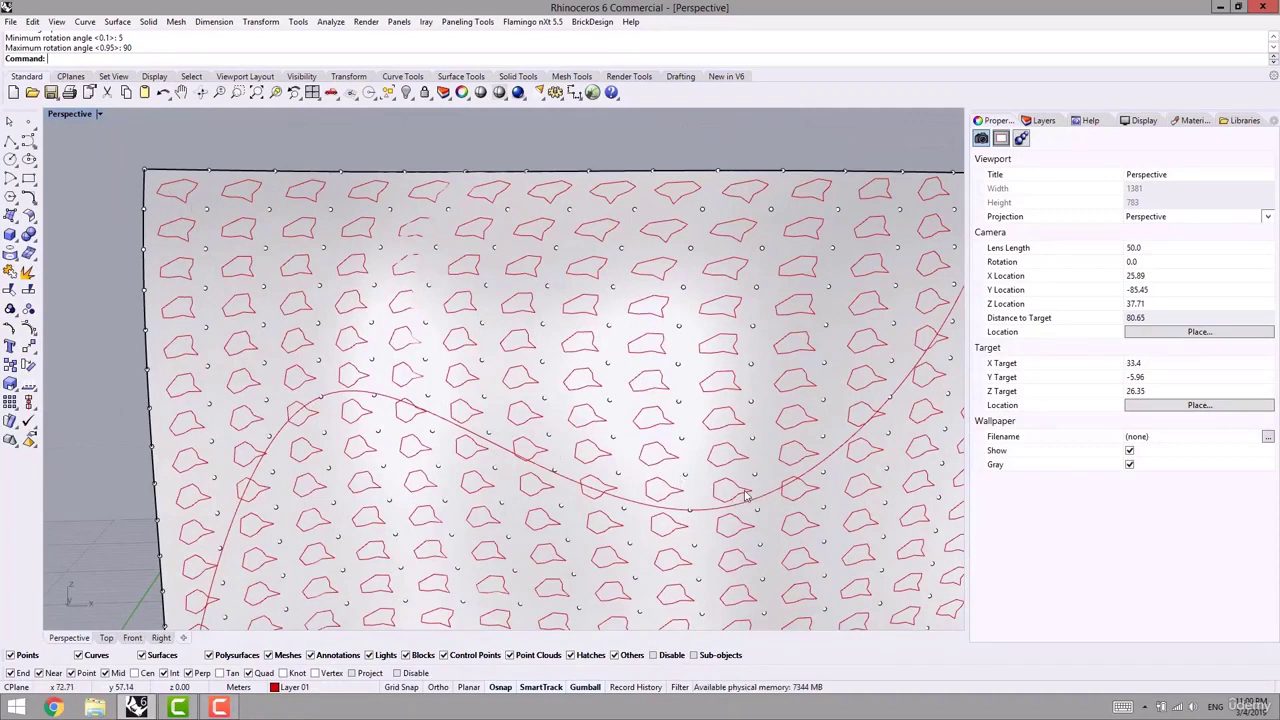
right_drag(673, 537, 600, 508)
scroll(598, 506, down, 4)
scroll(487, 421, down, 4)
right_drag(550, 440, 585, 485)
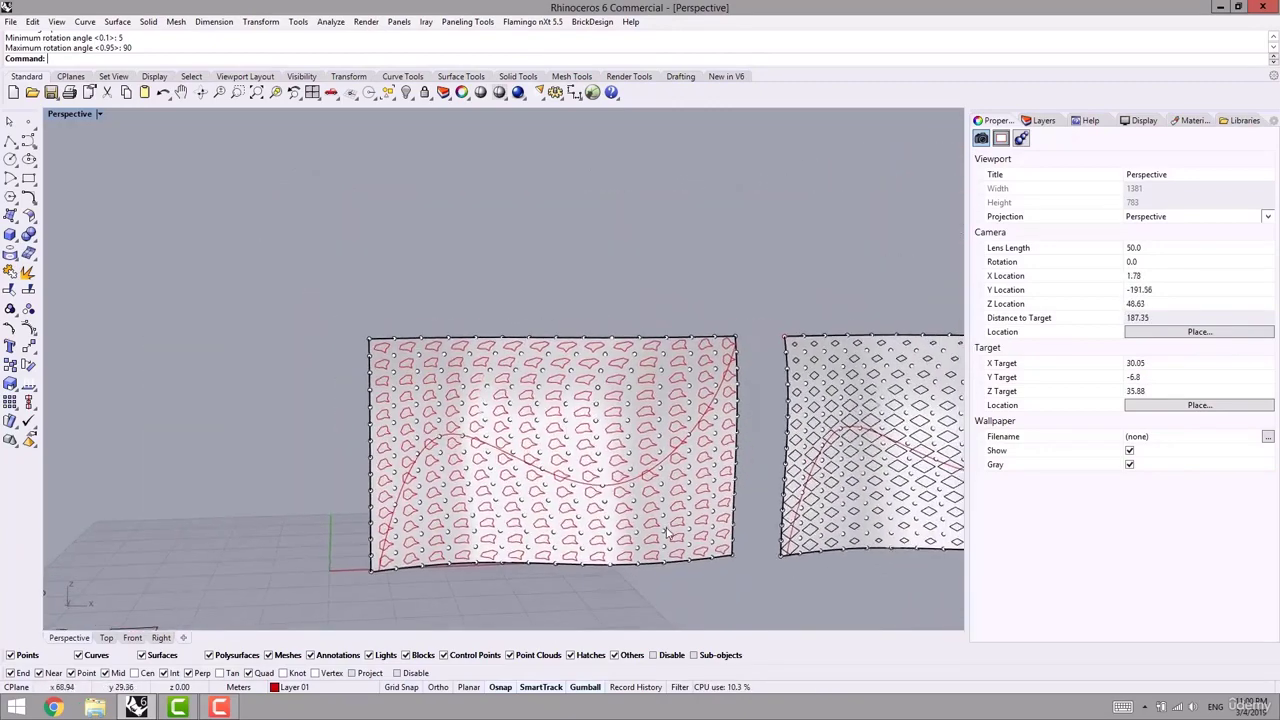
scroll(670, 515, up, 4)
scroll(670, 470, up, 4)
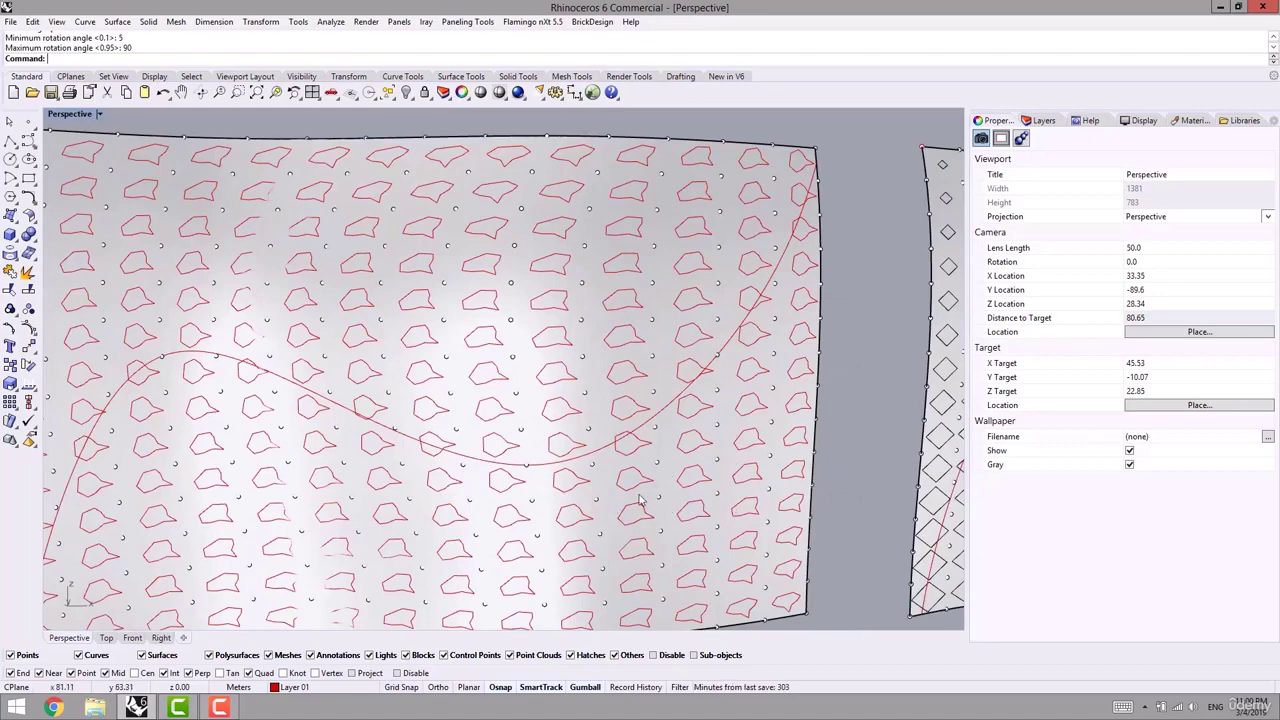
scroll(617, 326, down, 2)
right_drag(618, 376, 678, 382)
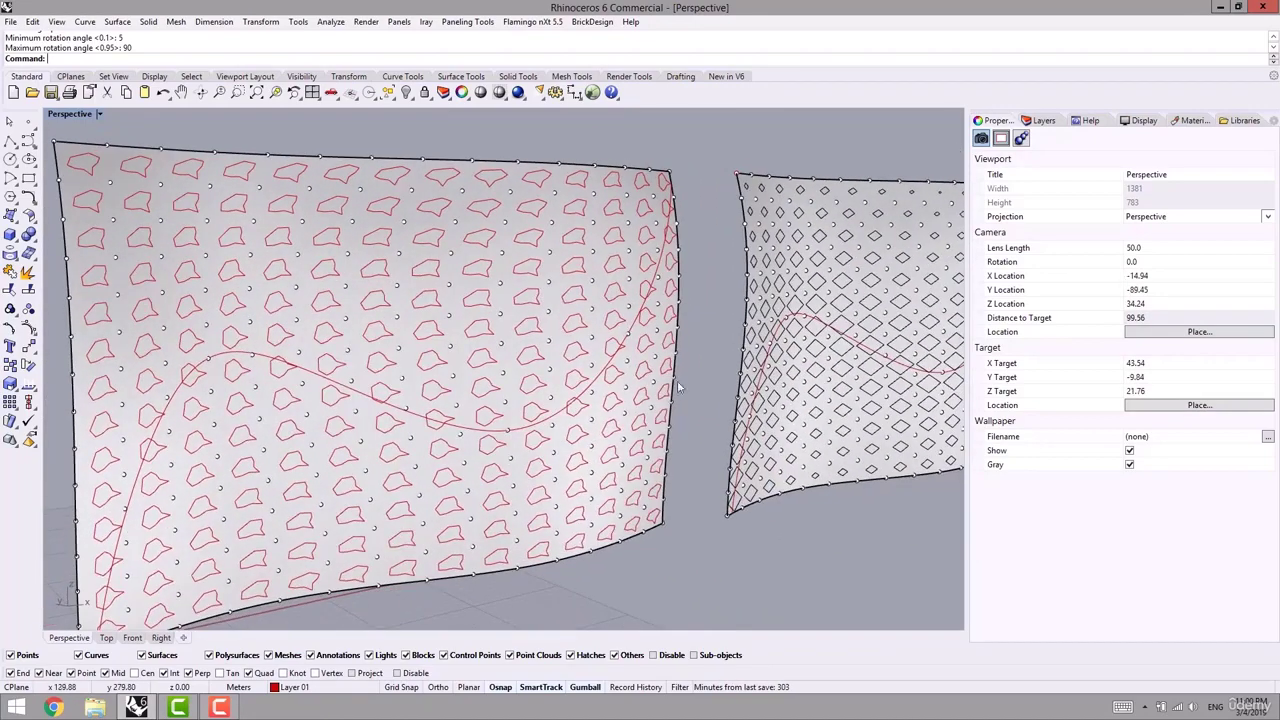
- Undo the rotated custom paneling on the left surface
scroll(645, 360, down, 8)
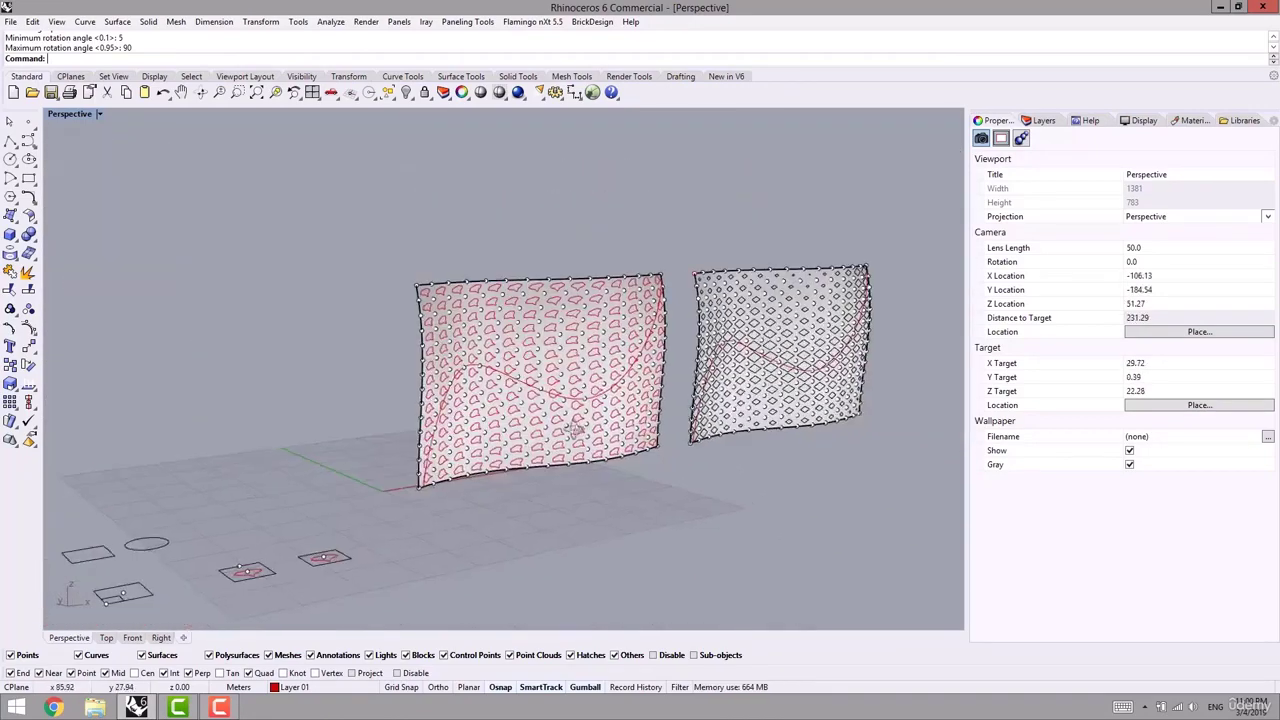
right_drag(573, 427, 473, 494)
key(ctrl+z)
scroll(438, 431, down, 4)
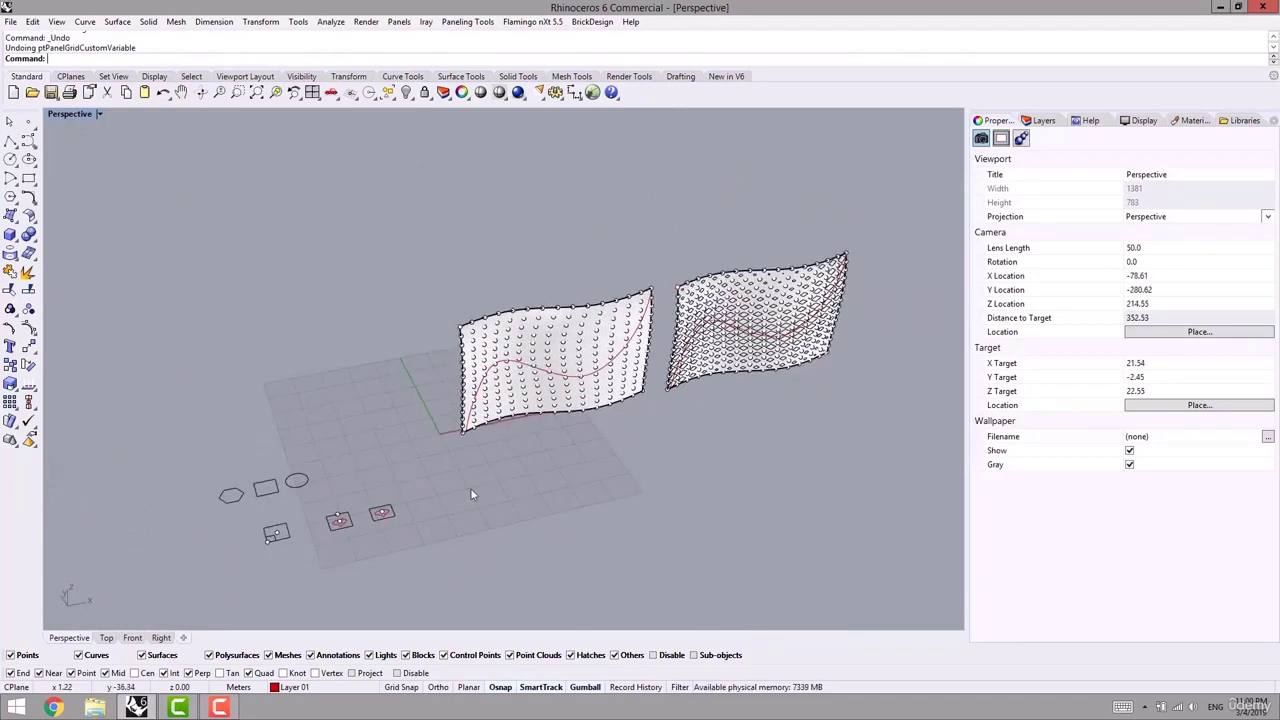
- Start Panel Custom 2D Variable and pick the left surface's point grid and base surface
click(455, 22)
mouse_move(446, 54)
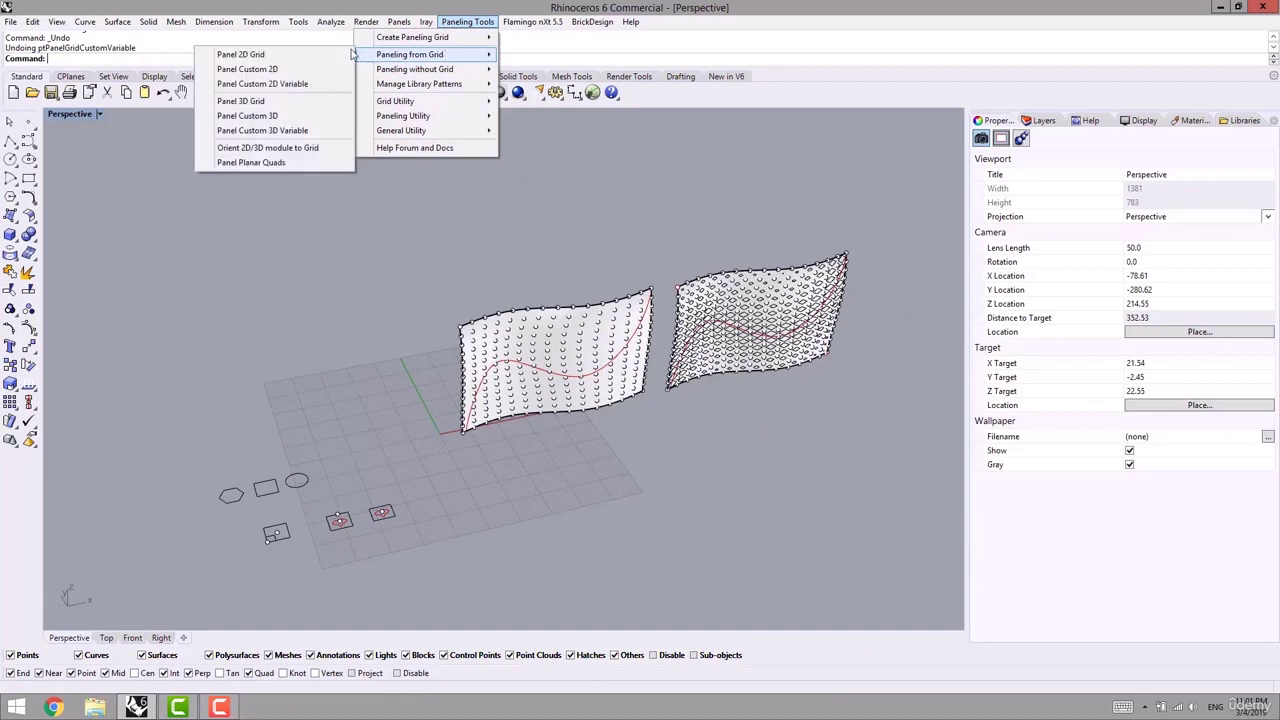
click(280, 88)
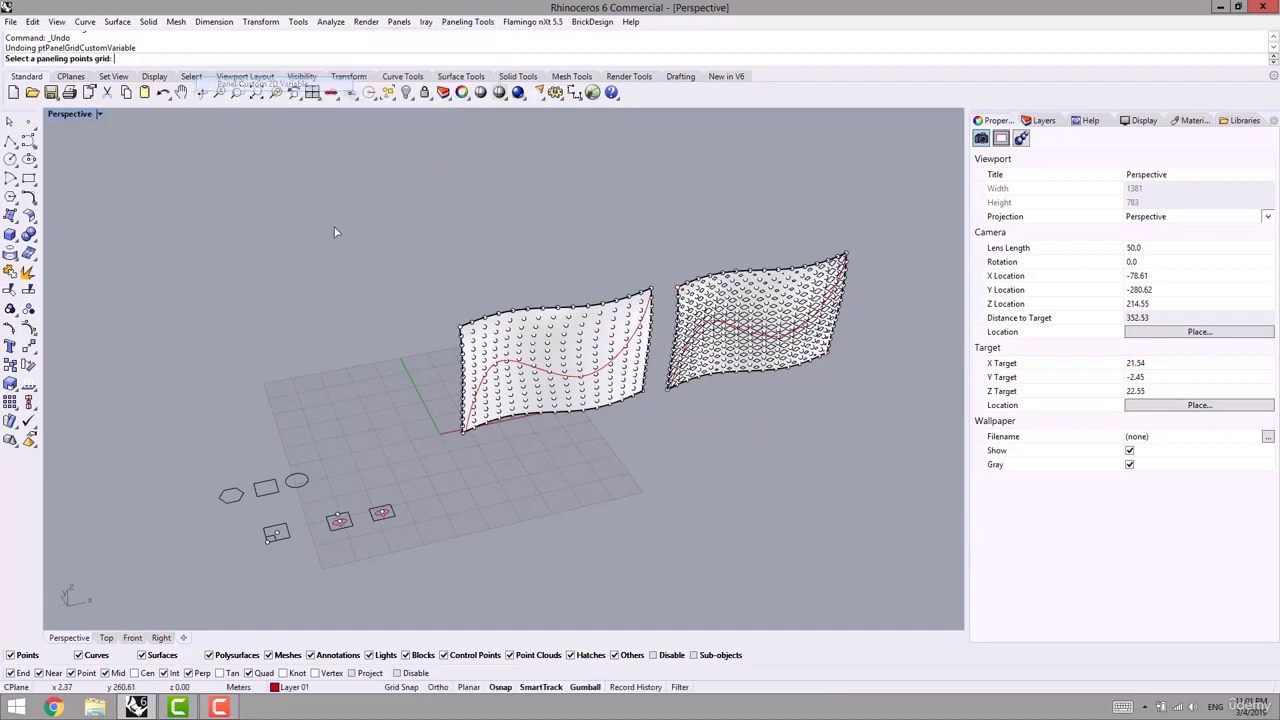
click(507, 350)
key(Return)
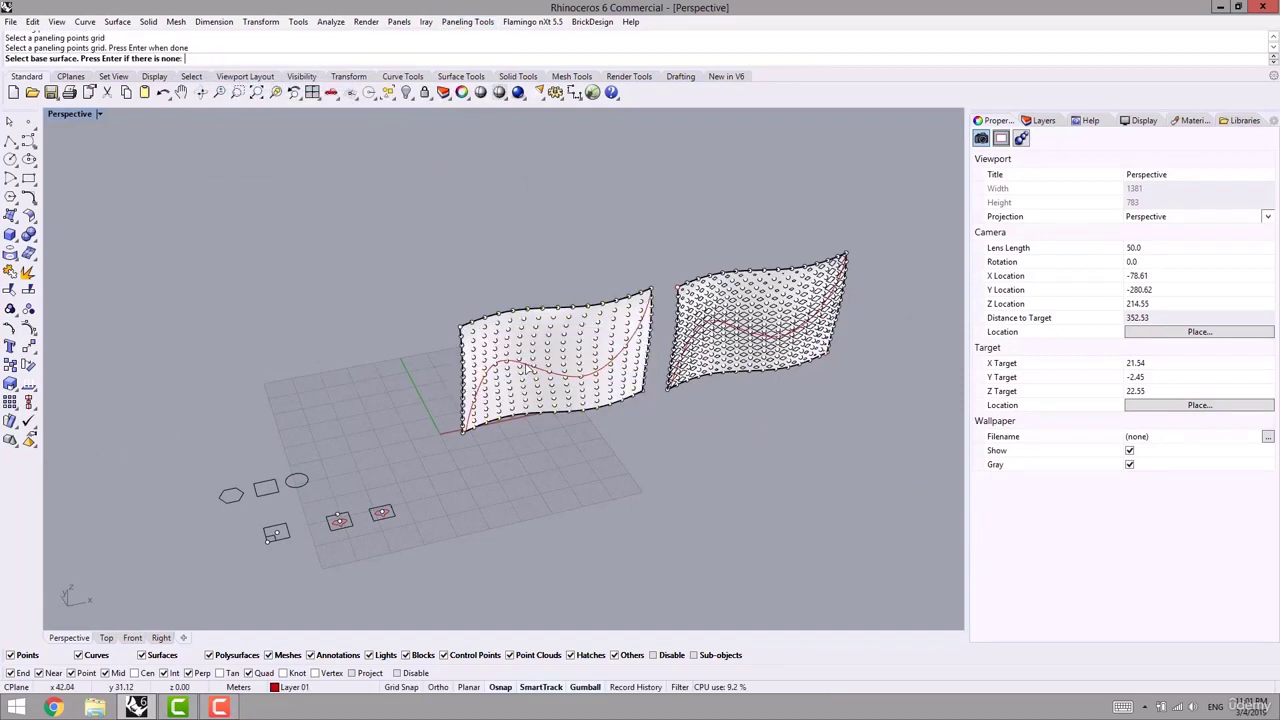
click(530, 372)
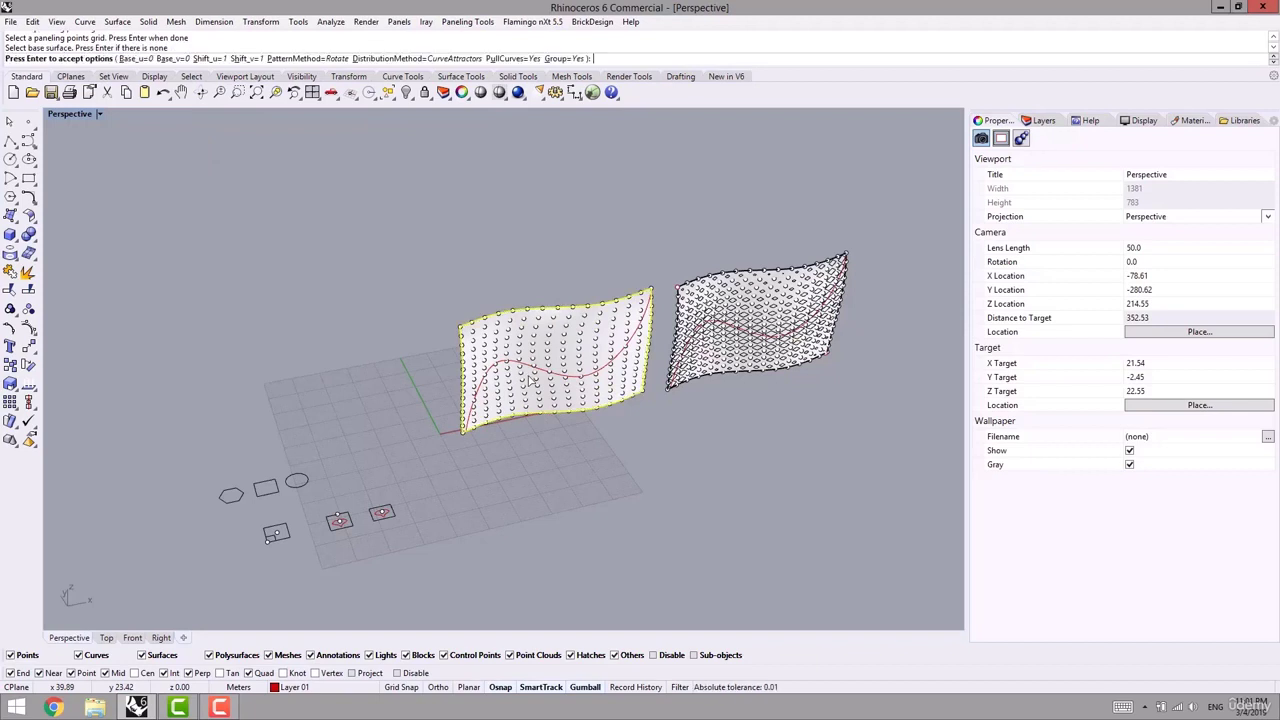
- Set the pattern method to Translate and accept the options and attractor curve
click(287, 60)
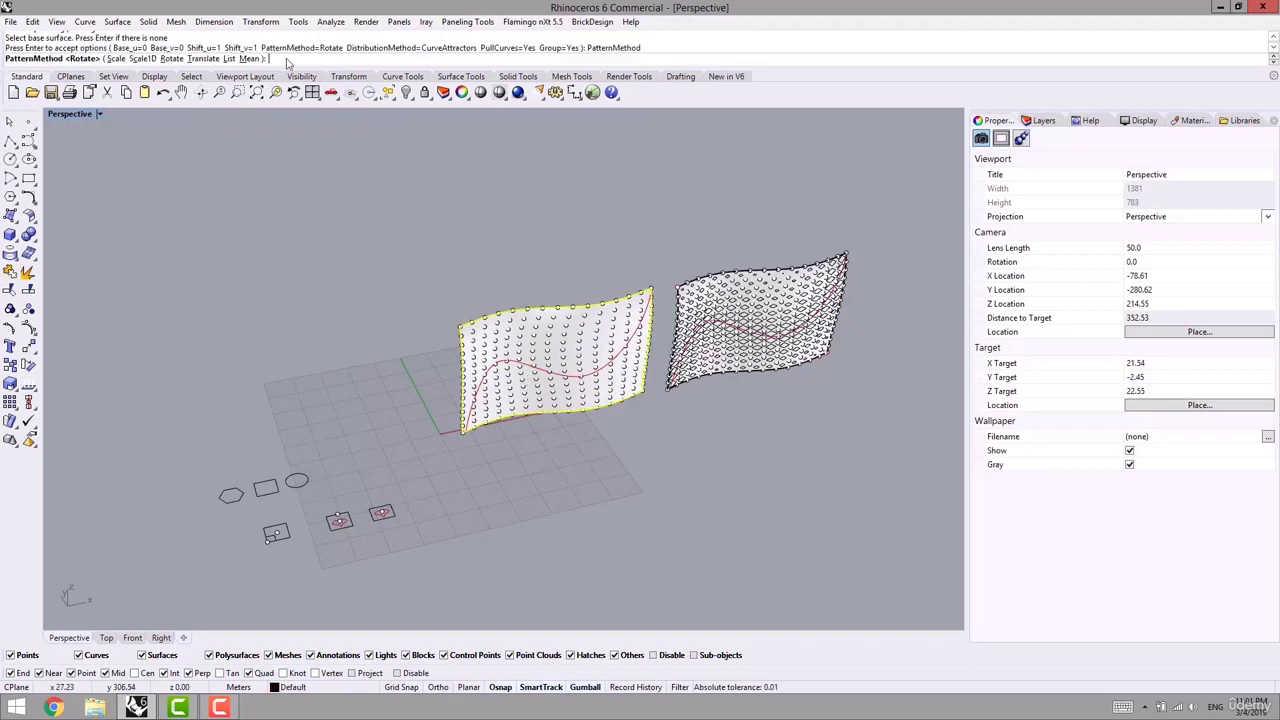
click(203, 58)
scroll(357, 383, down, 5)
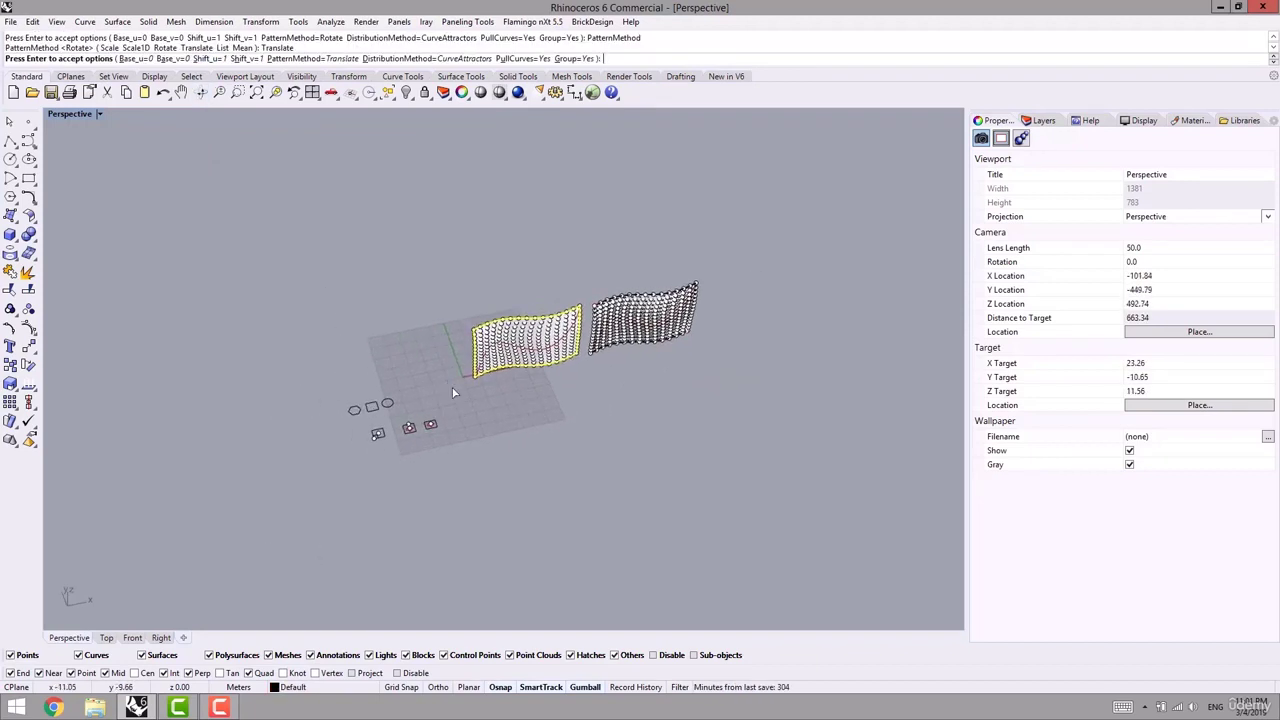
scroll(397, 390, up, 2)
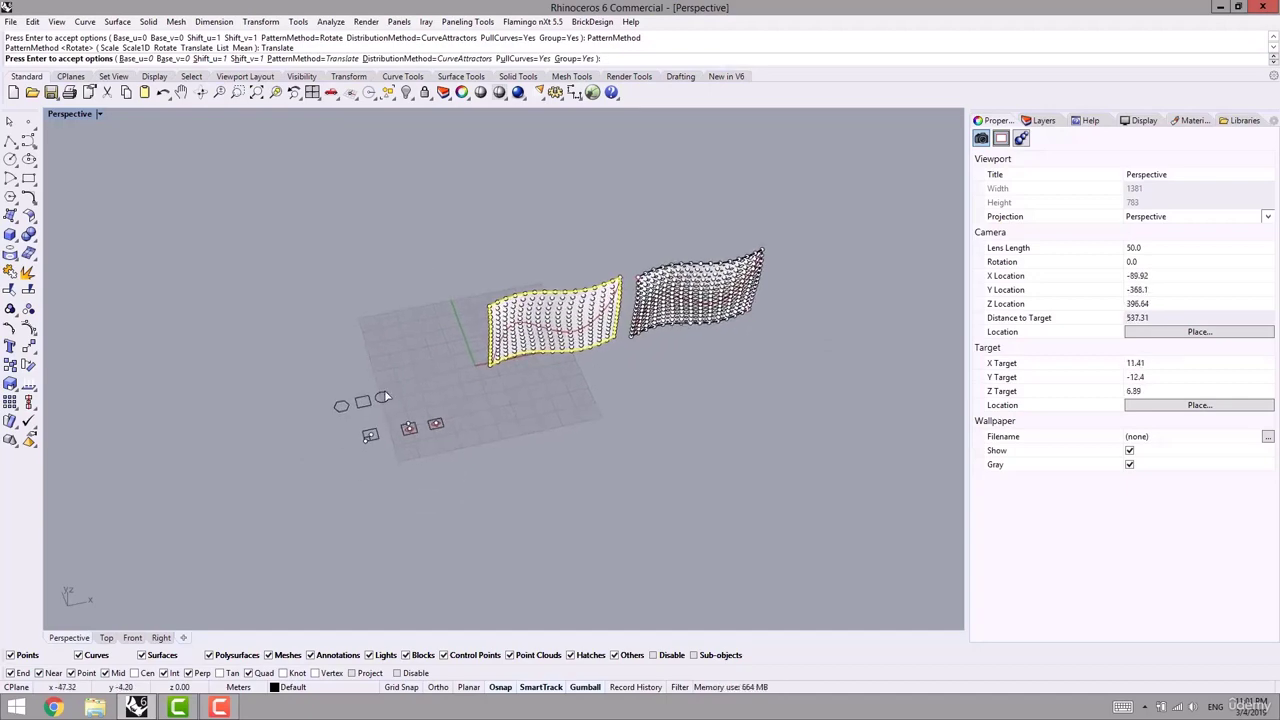
key(Return)
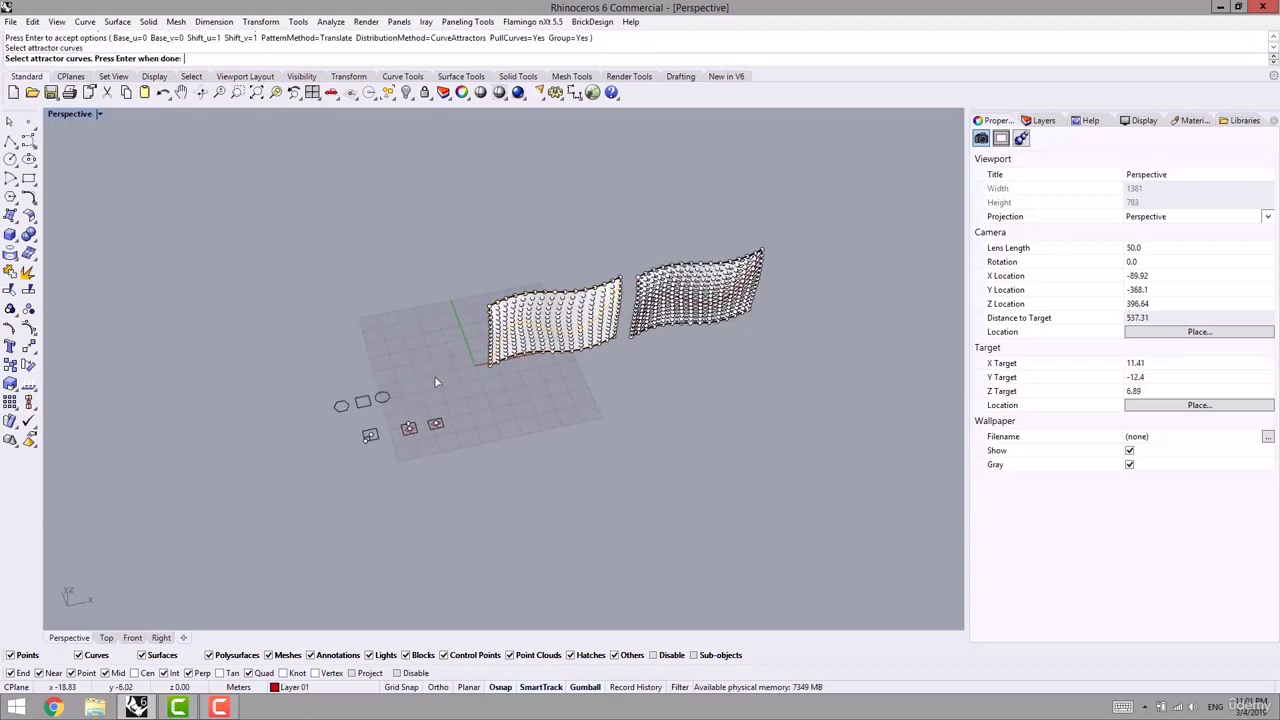
key(Return)
scroll(425, 380, up, 15)
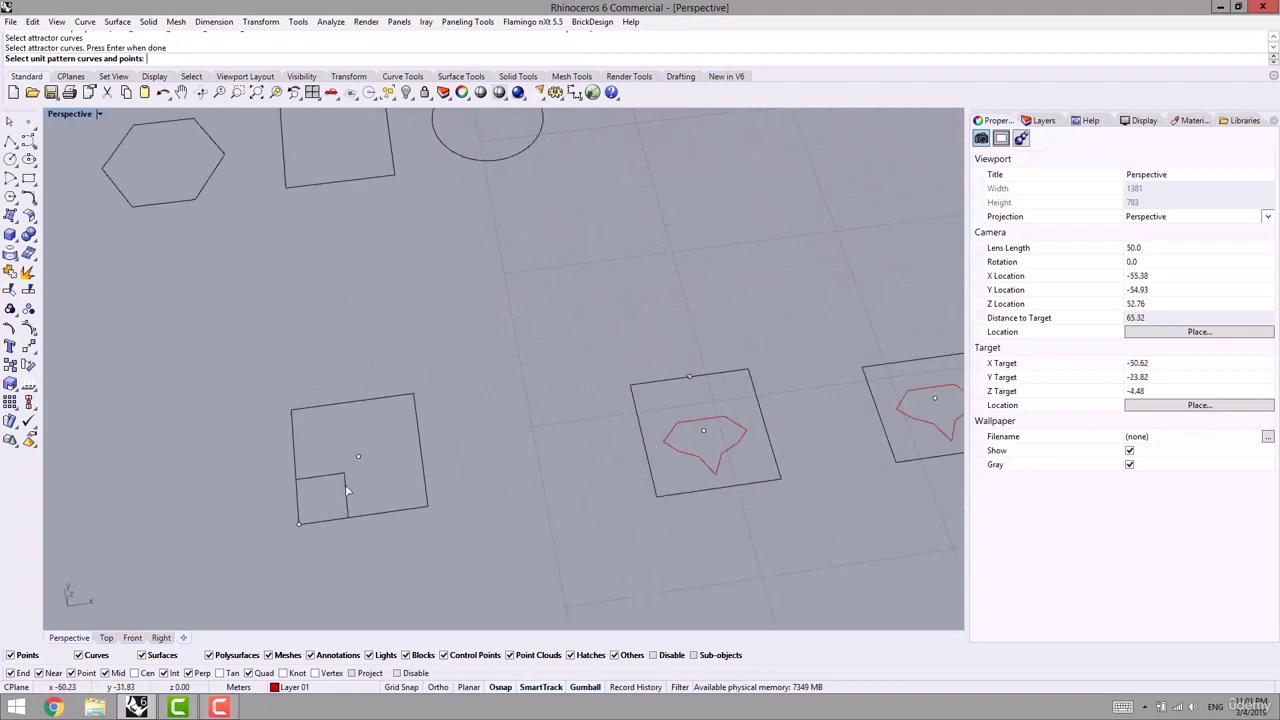
- Panel the left wavy surface with the small corner square, using the large square as bounds and its corner as origin
click(347, 490)
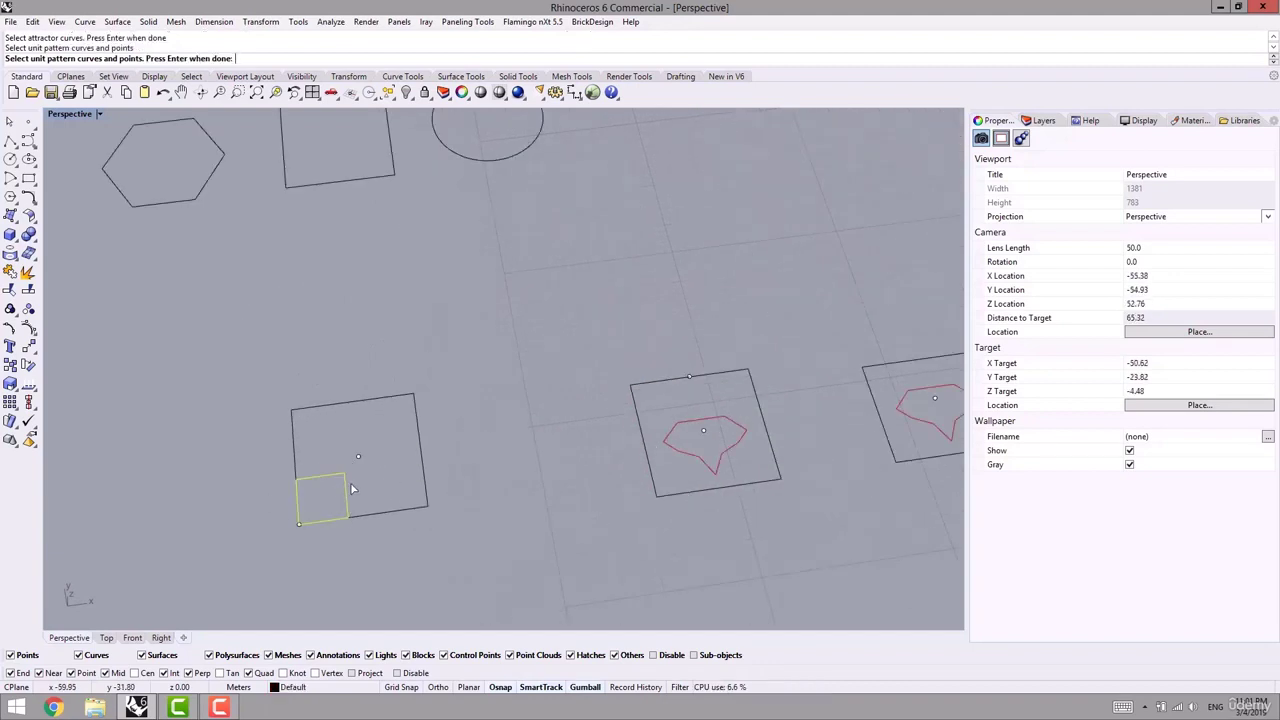
key(Return)
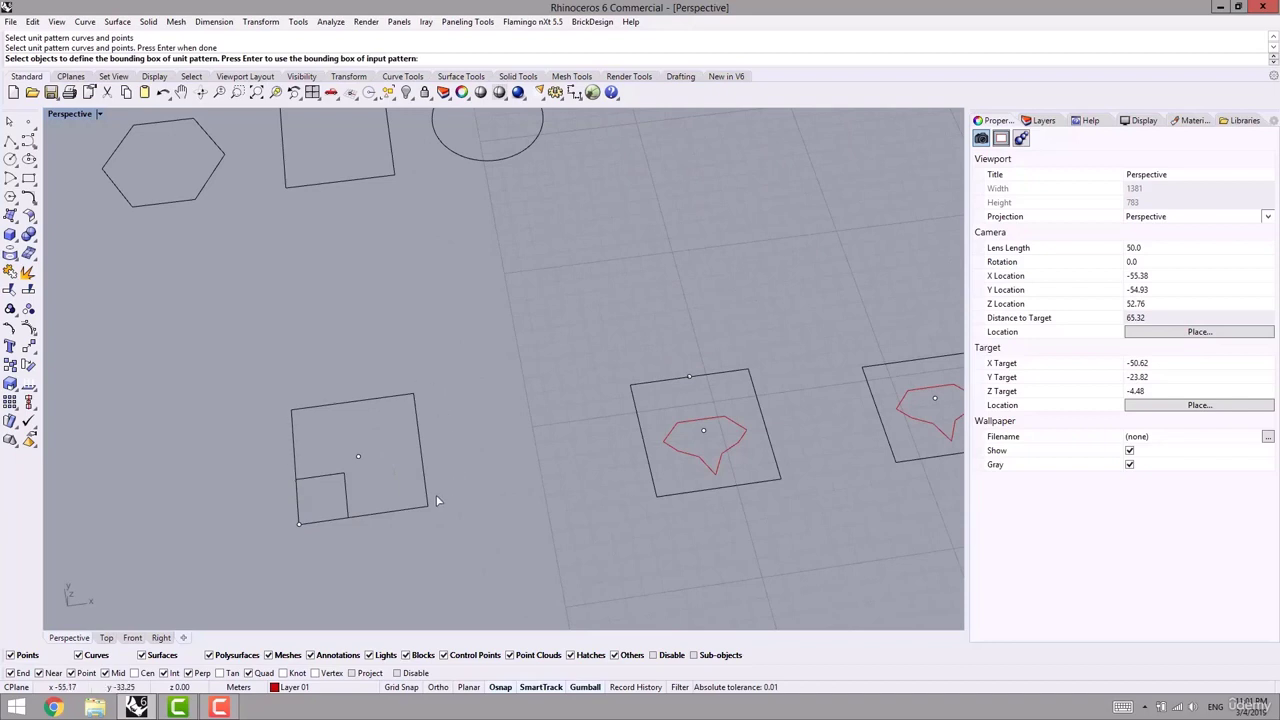
click(425, 467)
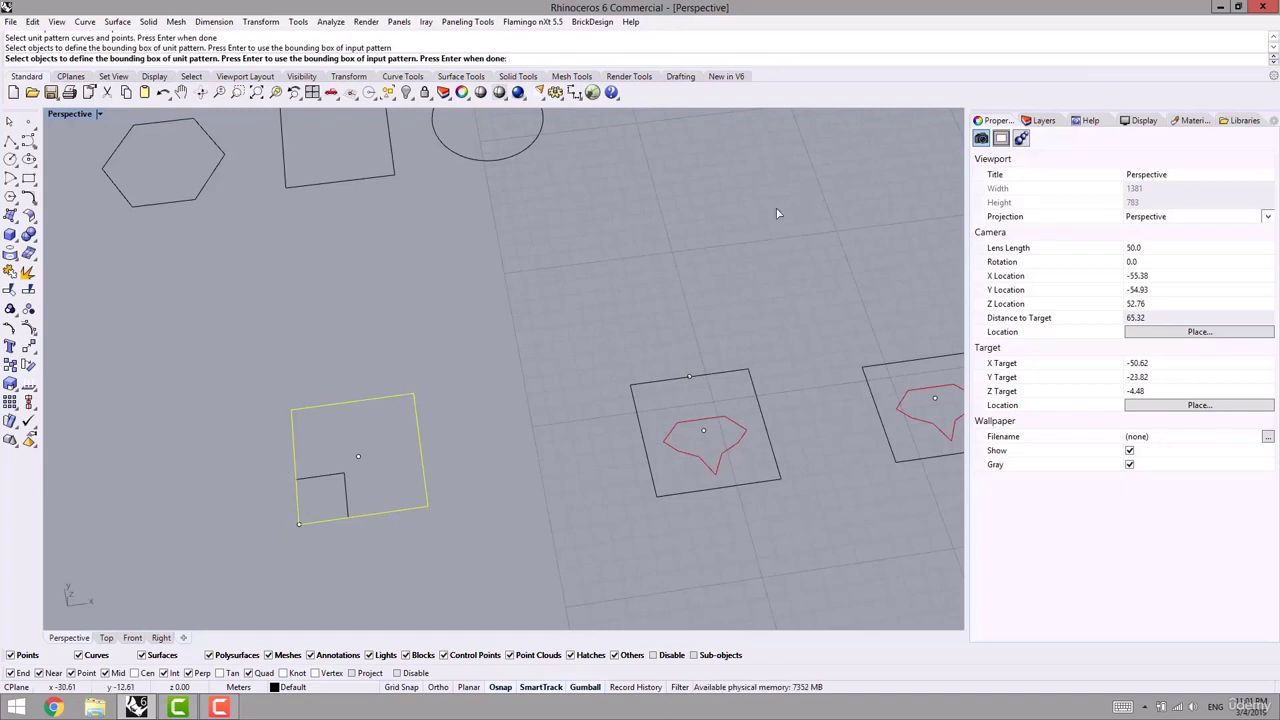
key(Return)
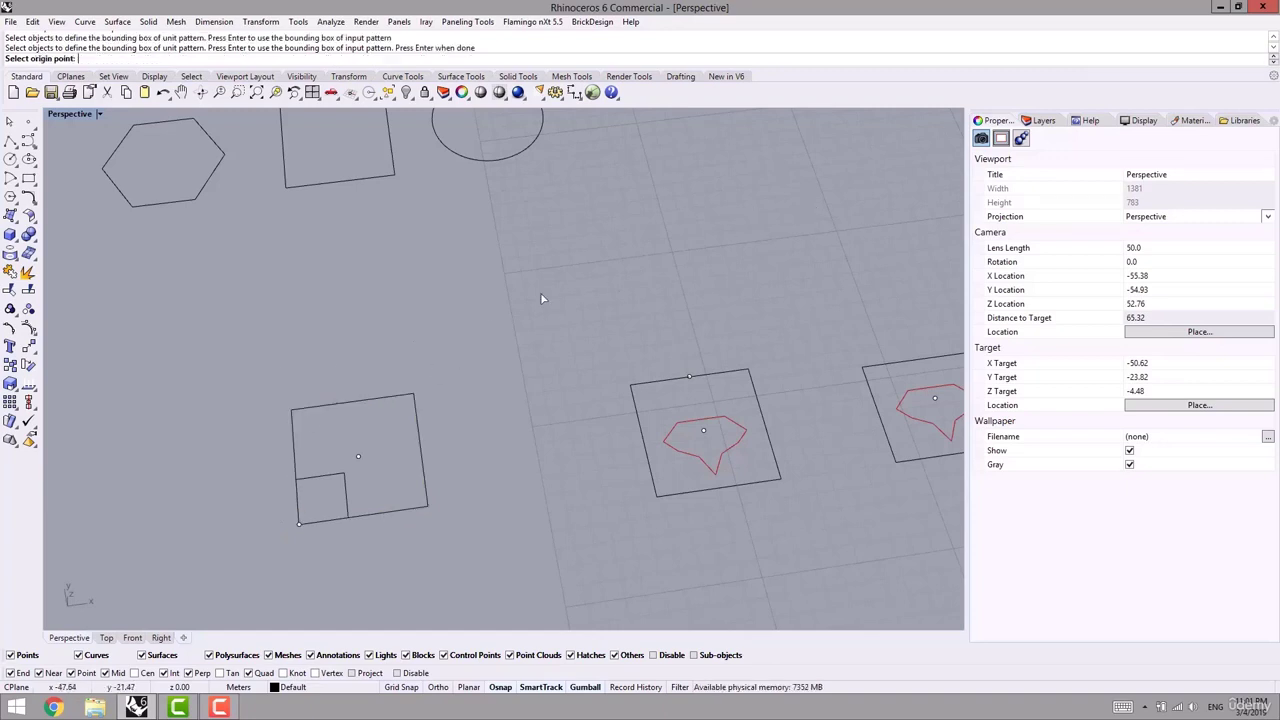
click(299, 524)
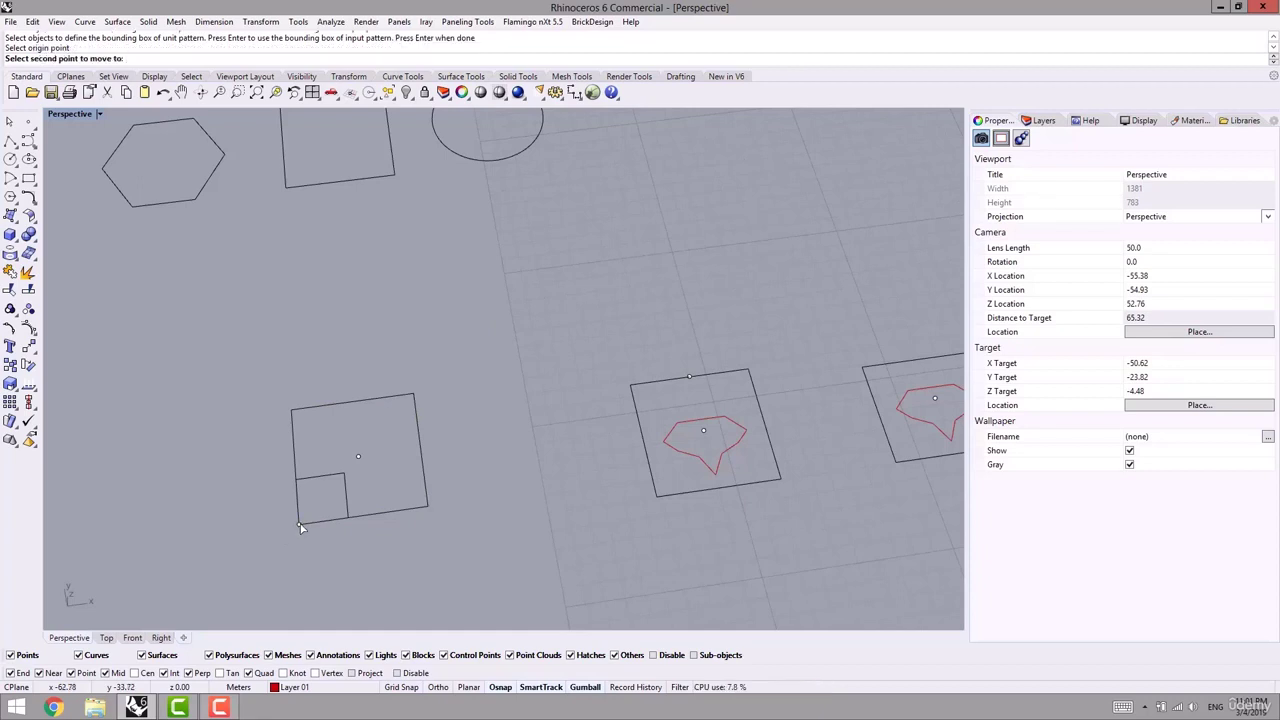
click(359, 456)
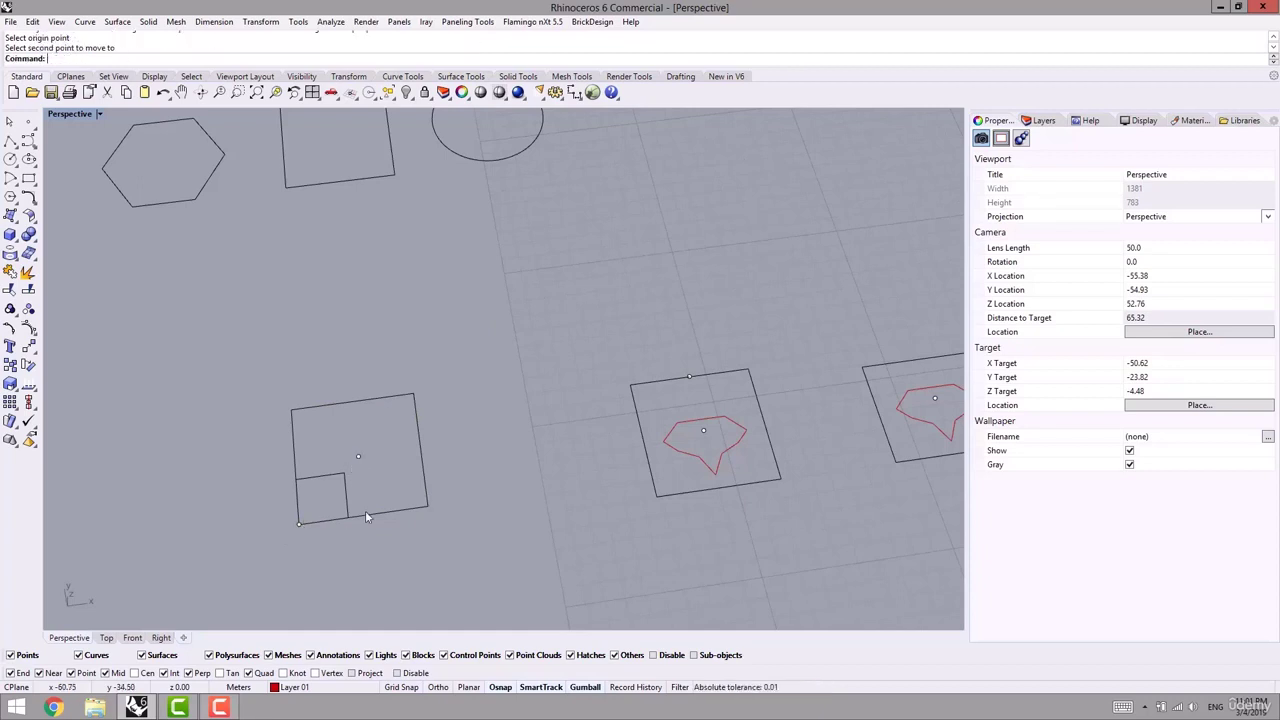
scroll(450, 450, down, 8)
shift+right_drag(689, 376, 560, 475)
right_drag(560, 475, 503, 428)
scroll(597, 412, up, 7)
scroll(378, 522, up, 3)
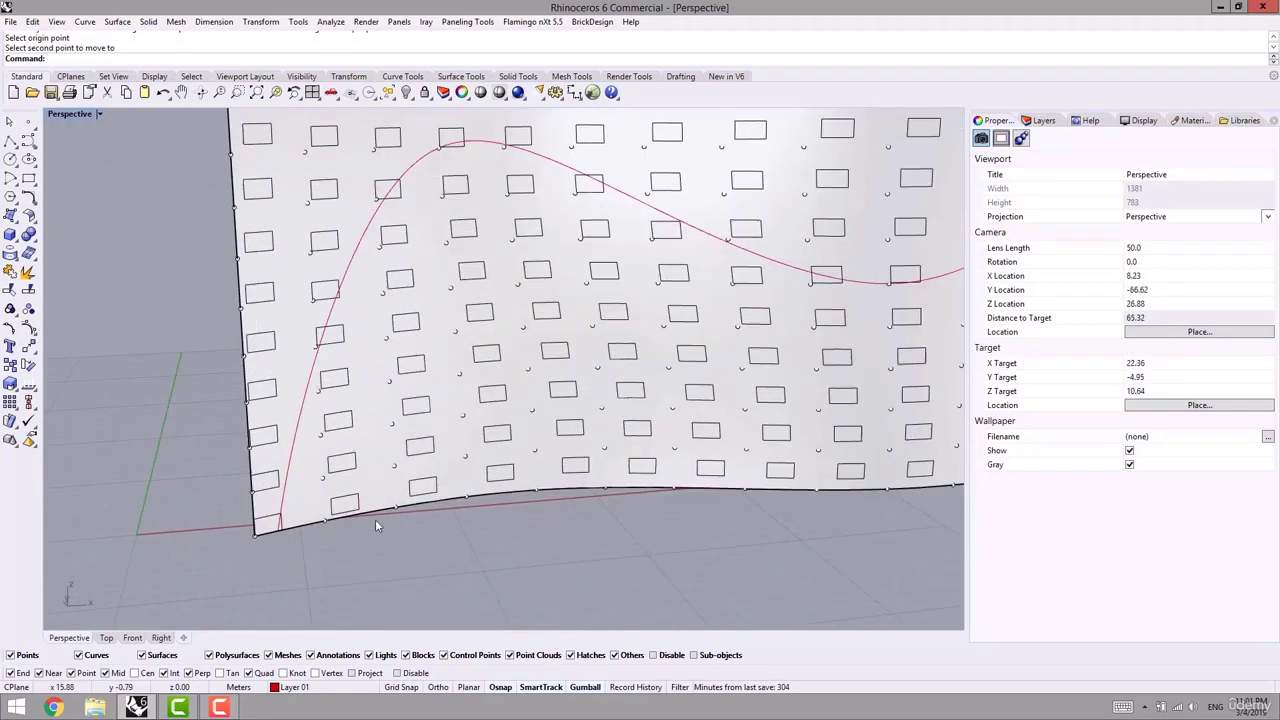
scroll(256, 537, up, 2)
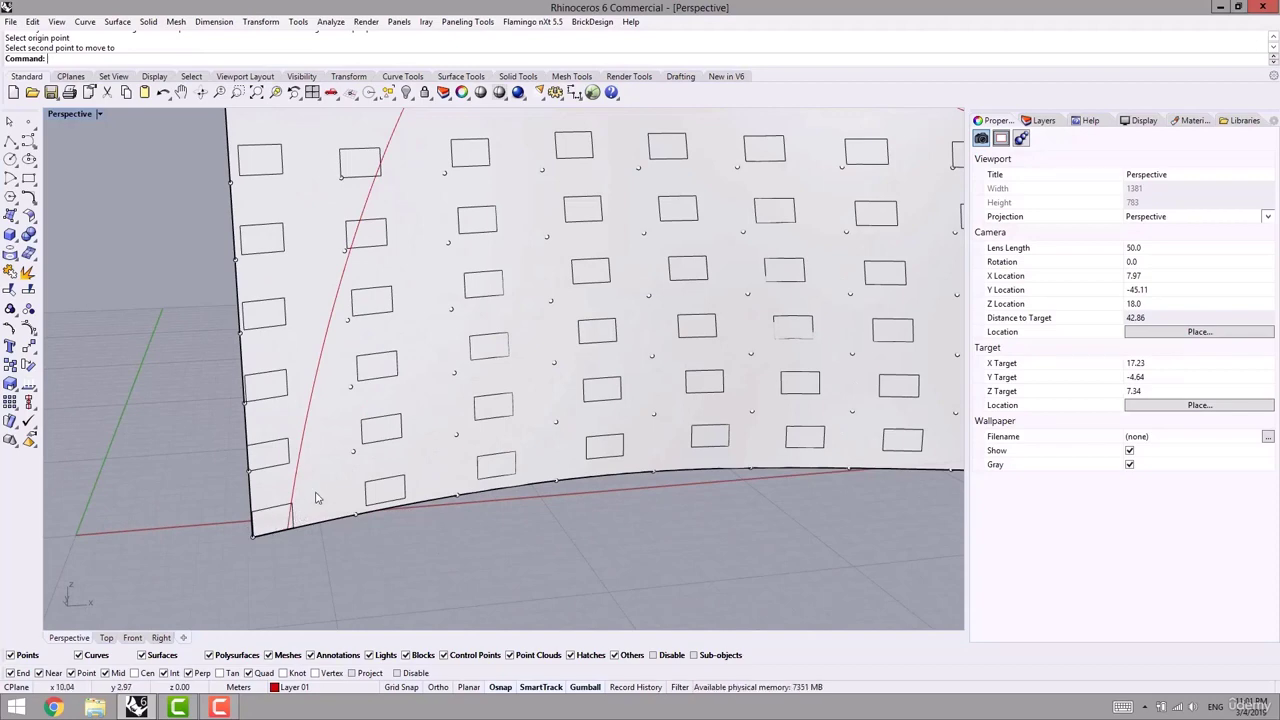
scroll(270, 538, down, 5)
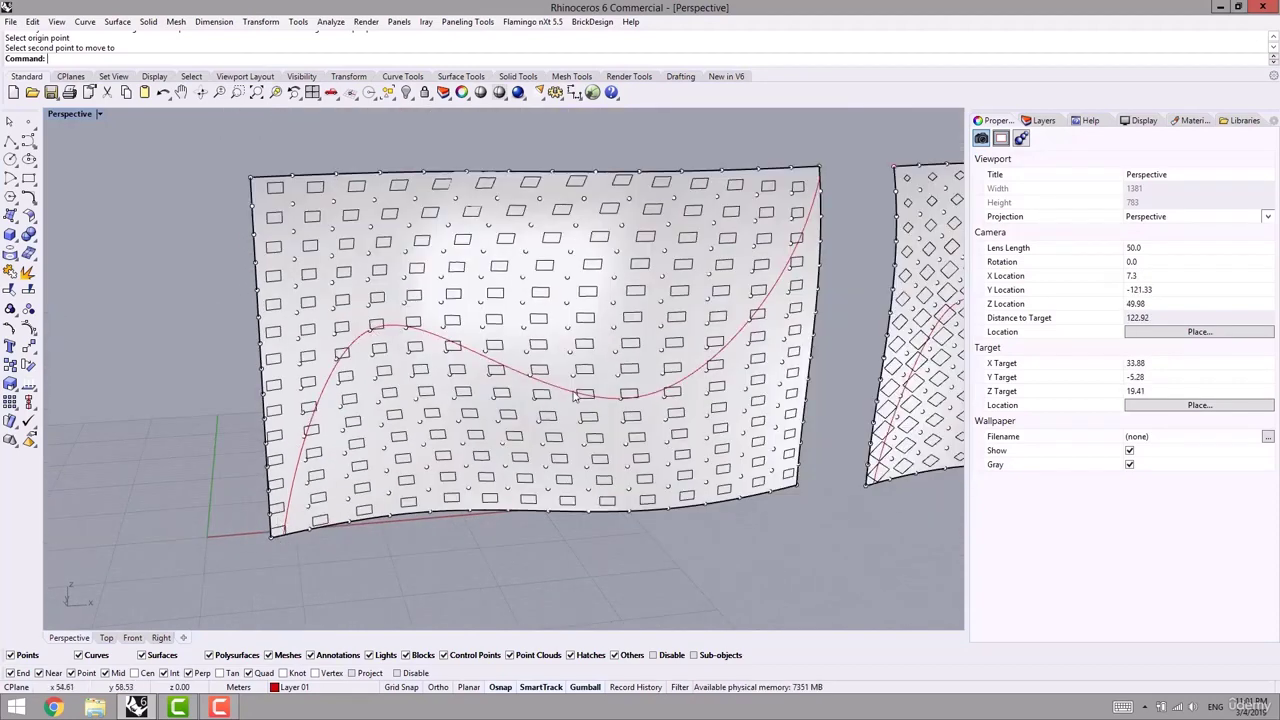
scroll(262, 525, up, 6)
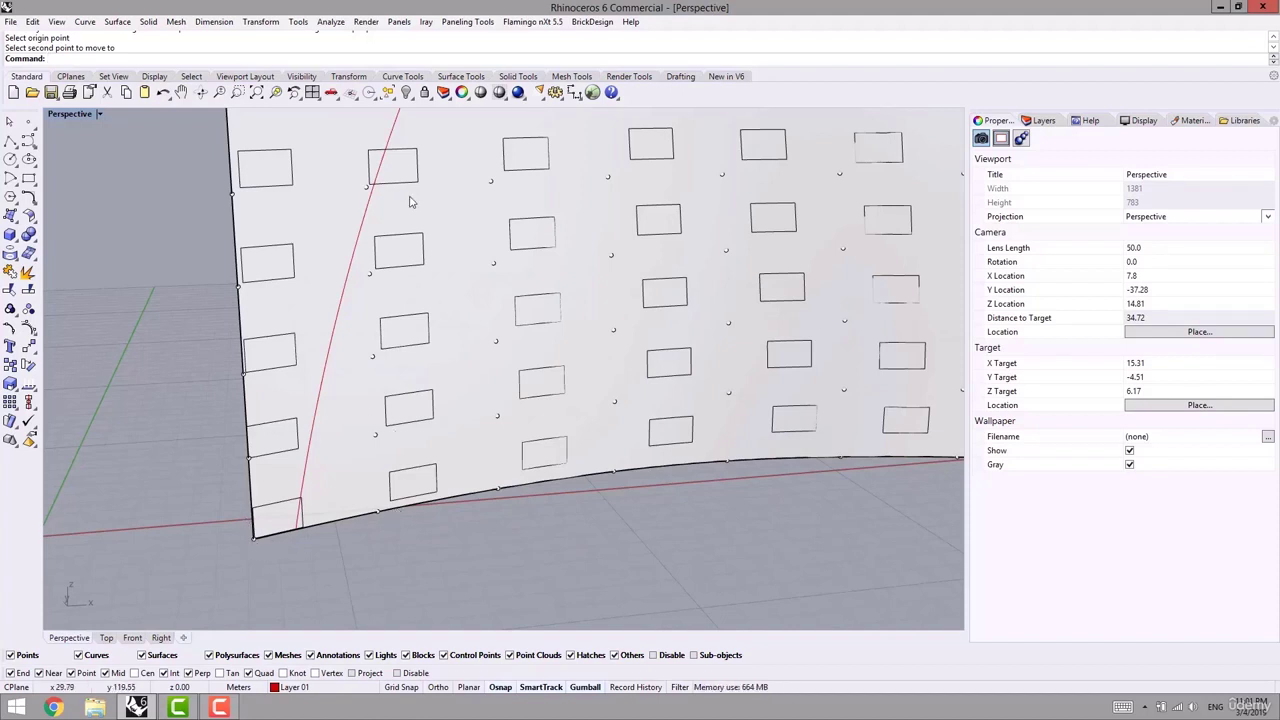
shift+right_drag(409, 201, 284, 330)
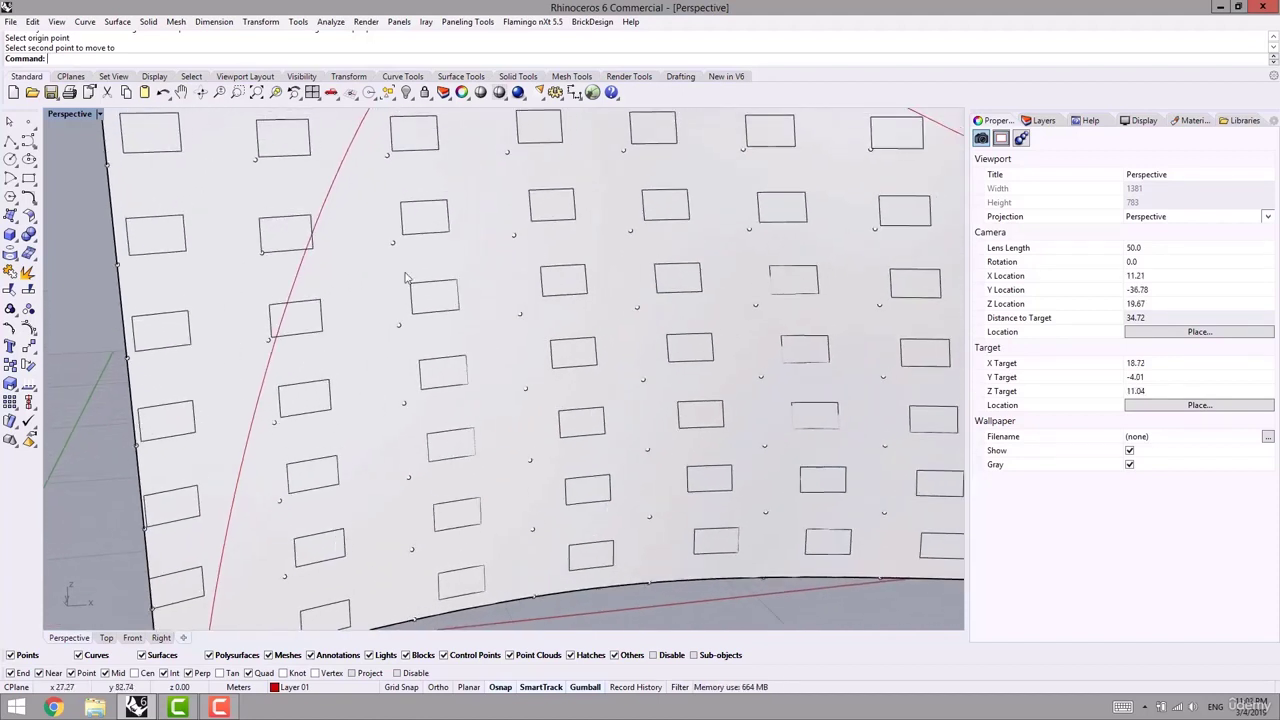
shift+right_drag(313, 213, 247, 335)
scroll(368, 212, down, 6)
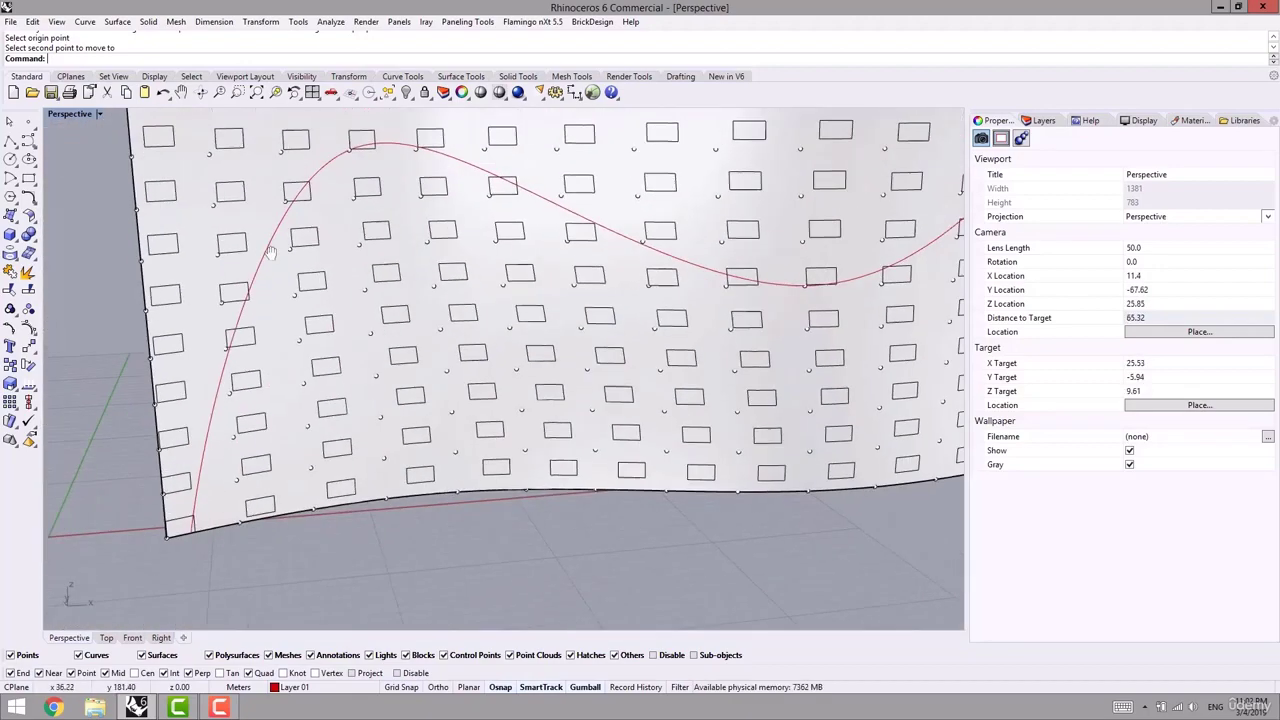
shift+right_drag(332, 236, 89, 263)
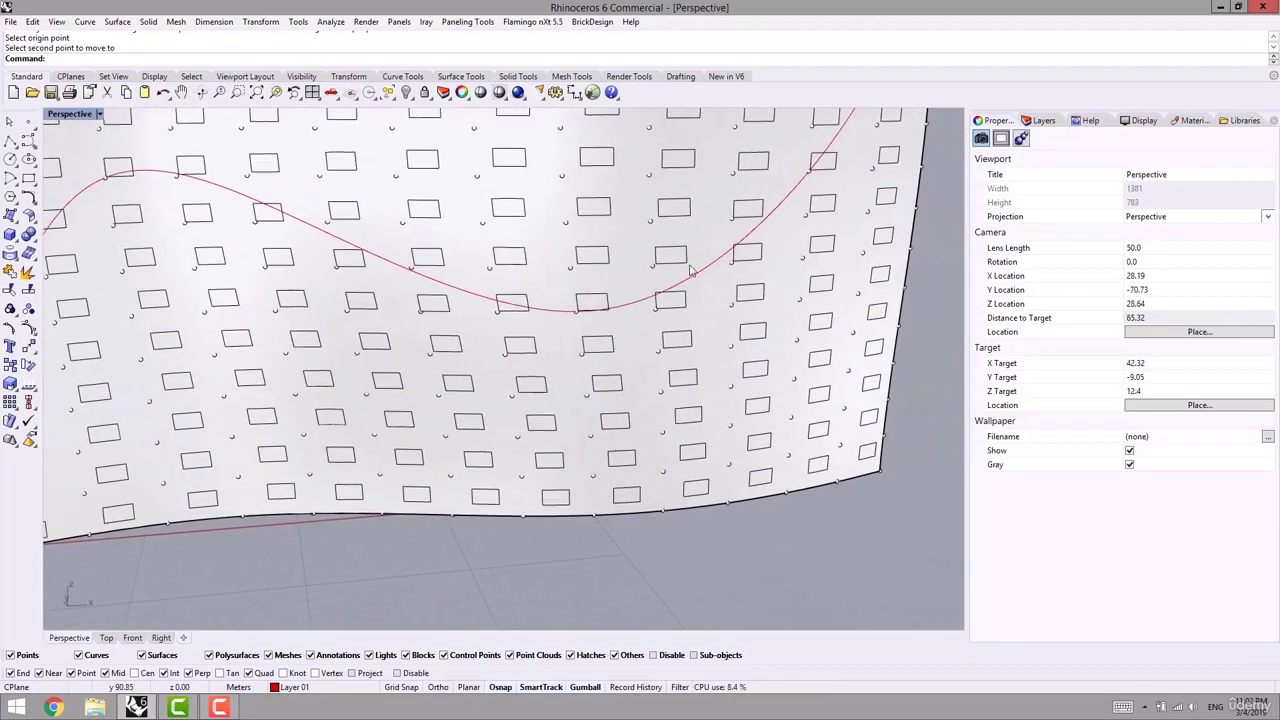
scroll(682, 294, down, 4)
shift+right_drag(646, 325, 522, 317)
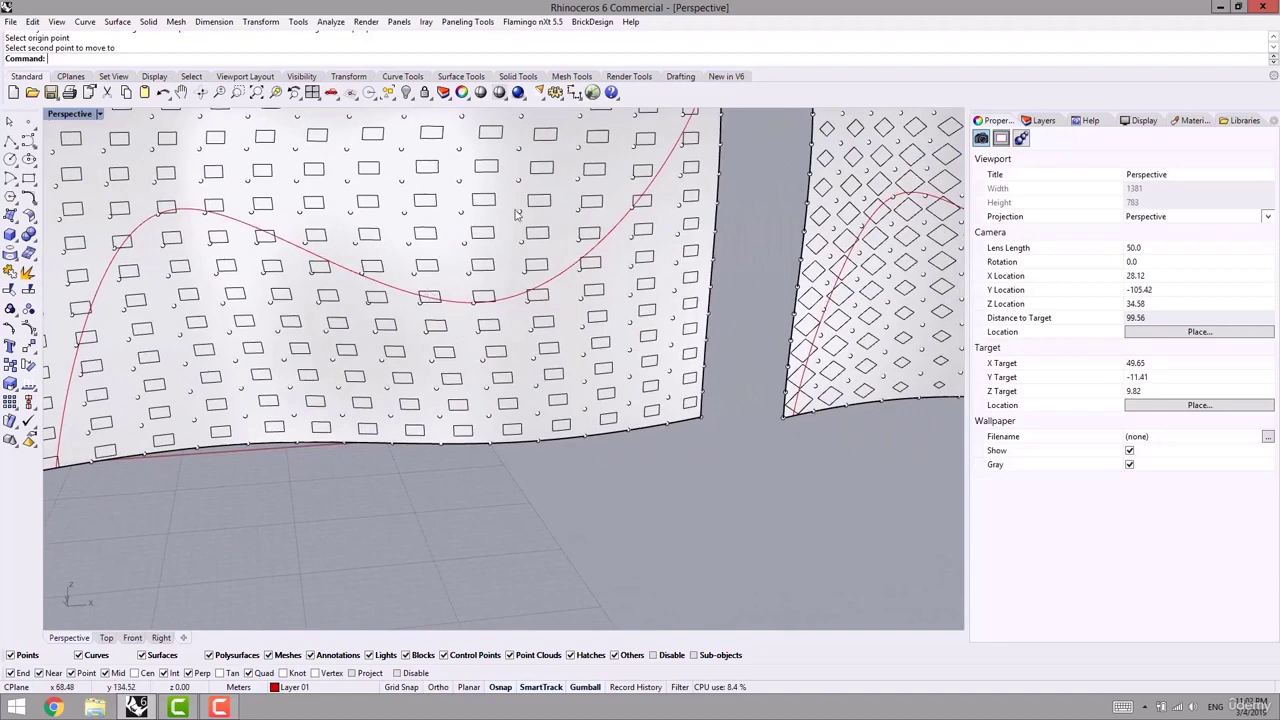
scroll(673, 409, up, 11)
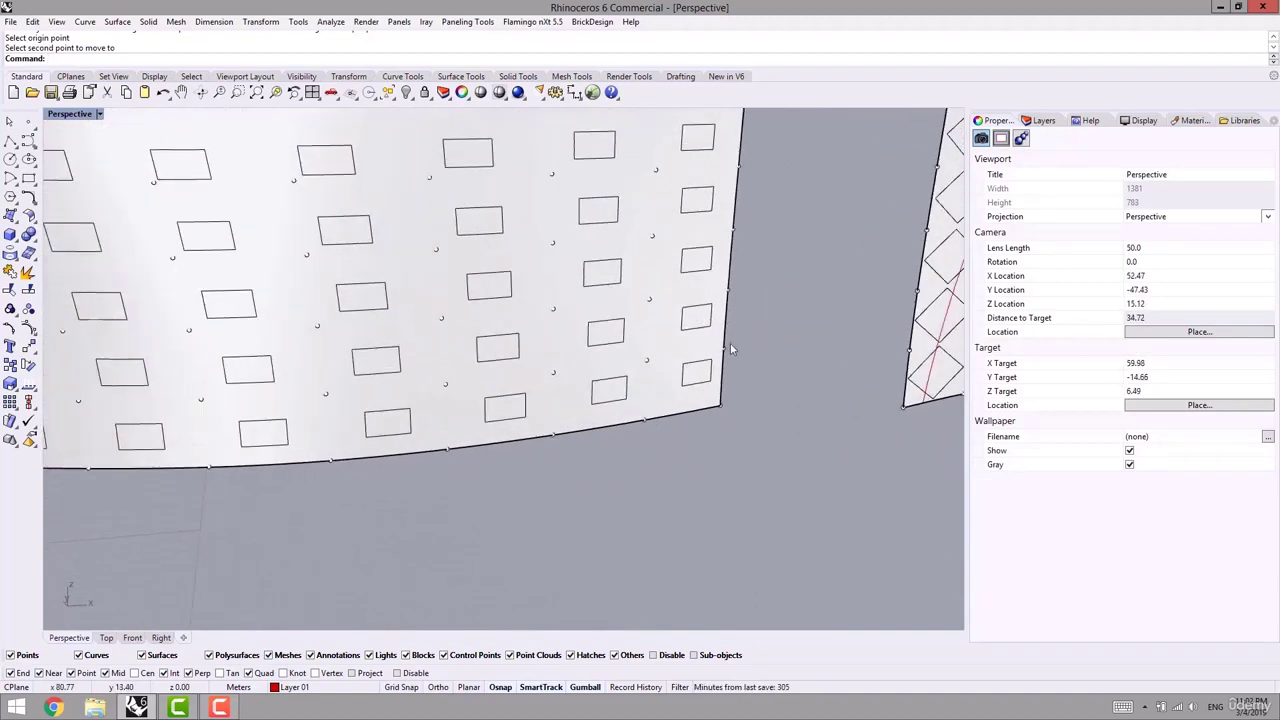
scroll(668, 382, down, 18)
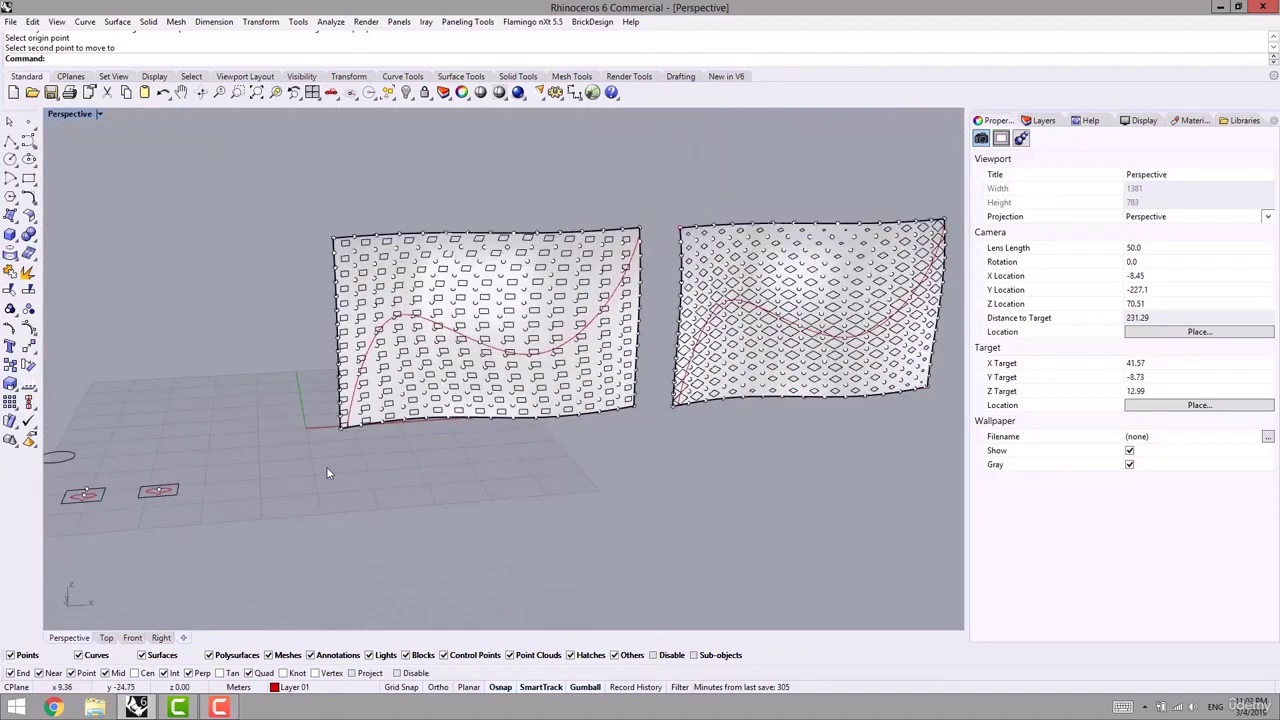
shift+right_drag(326, 466, 250, 570)
scroll(250, 575, up, 13)
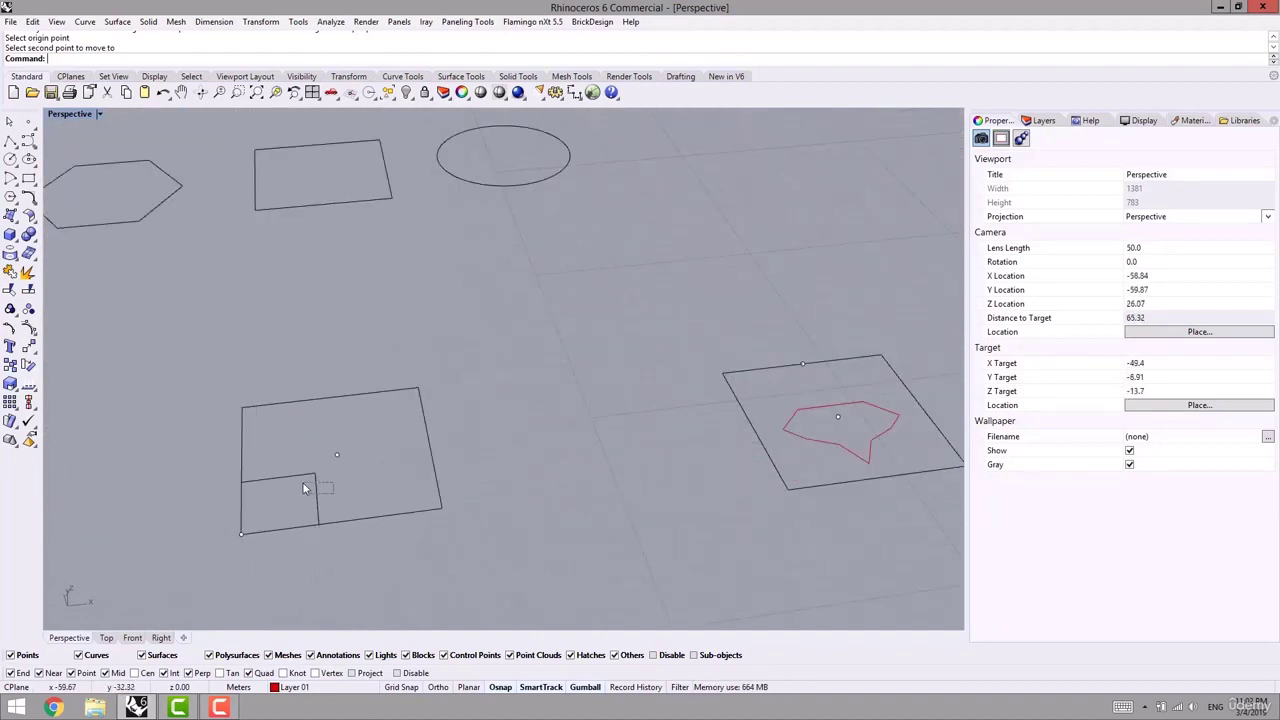
- Copy the small rectangle into the square module and move the copy onto Layer 01
click(305, 488)
click(10, 366)
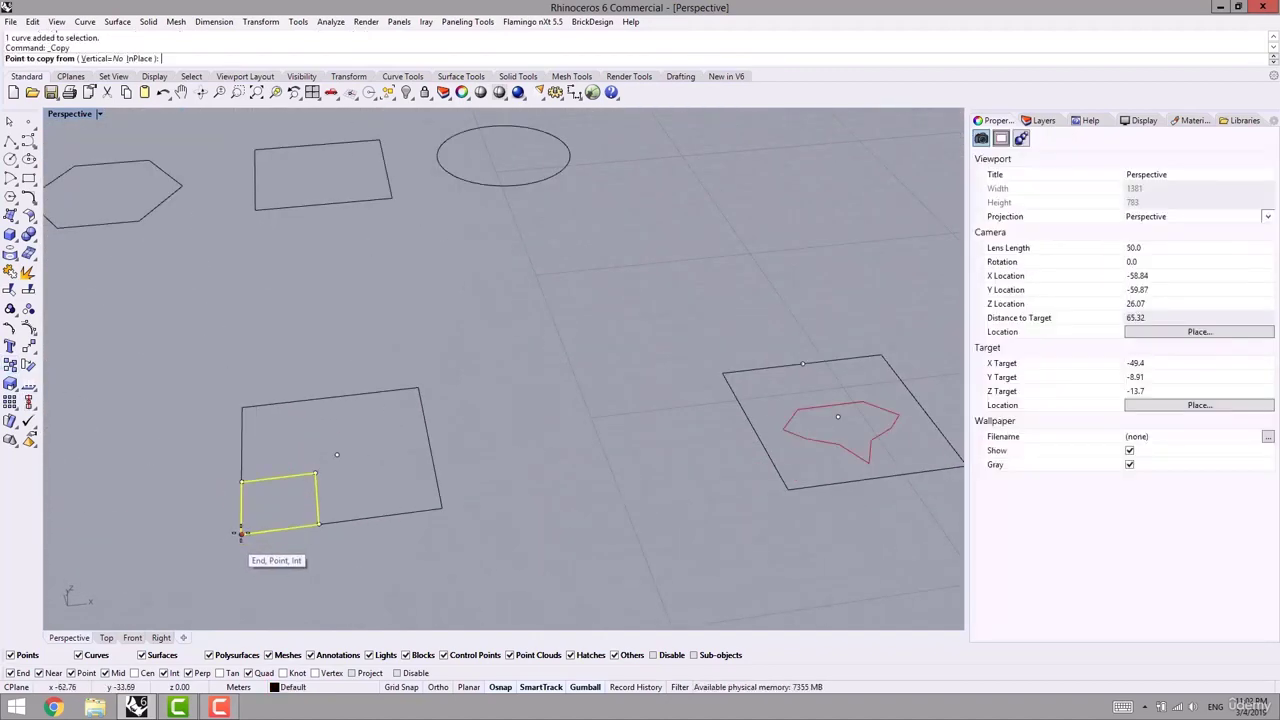
click(241, 532)
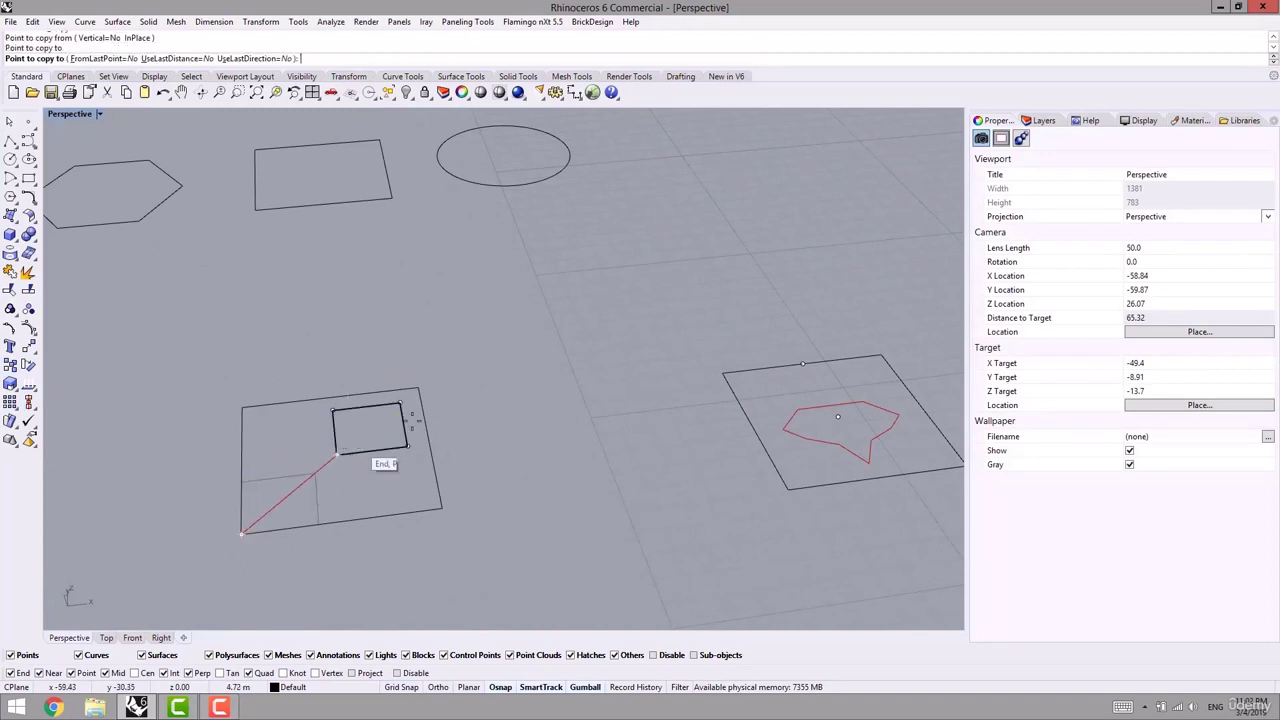
right_click(411, 426)
click(390, 450)
click(328, 689)
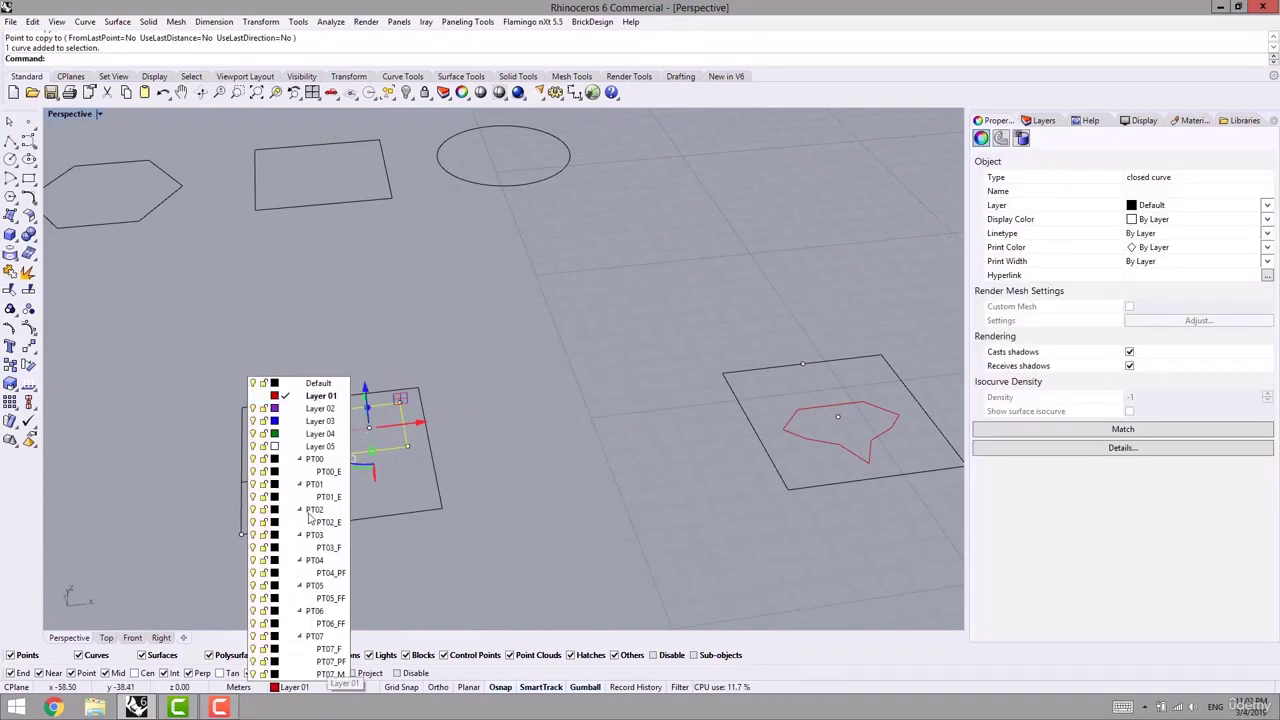
click(294, 398)
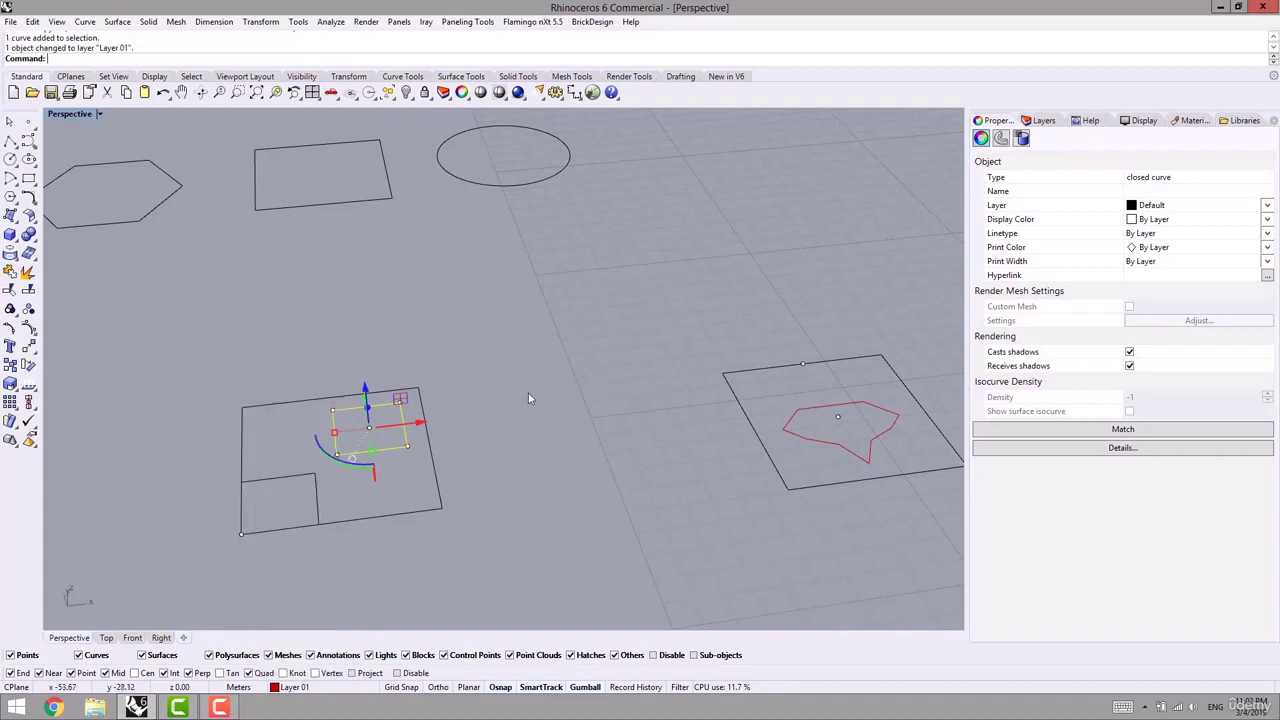
click(528, 392)
- Check the red rectangle in the square module, then orbit to view the paneled wavy surfaces
scroll(408, 495, down, 3)
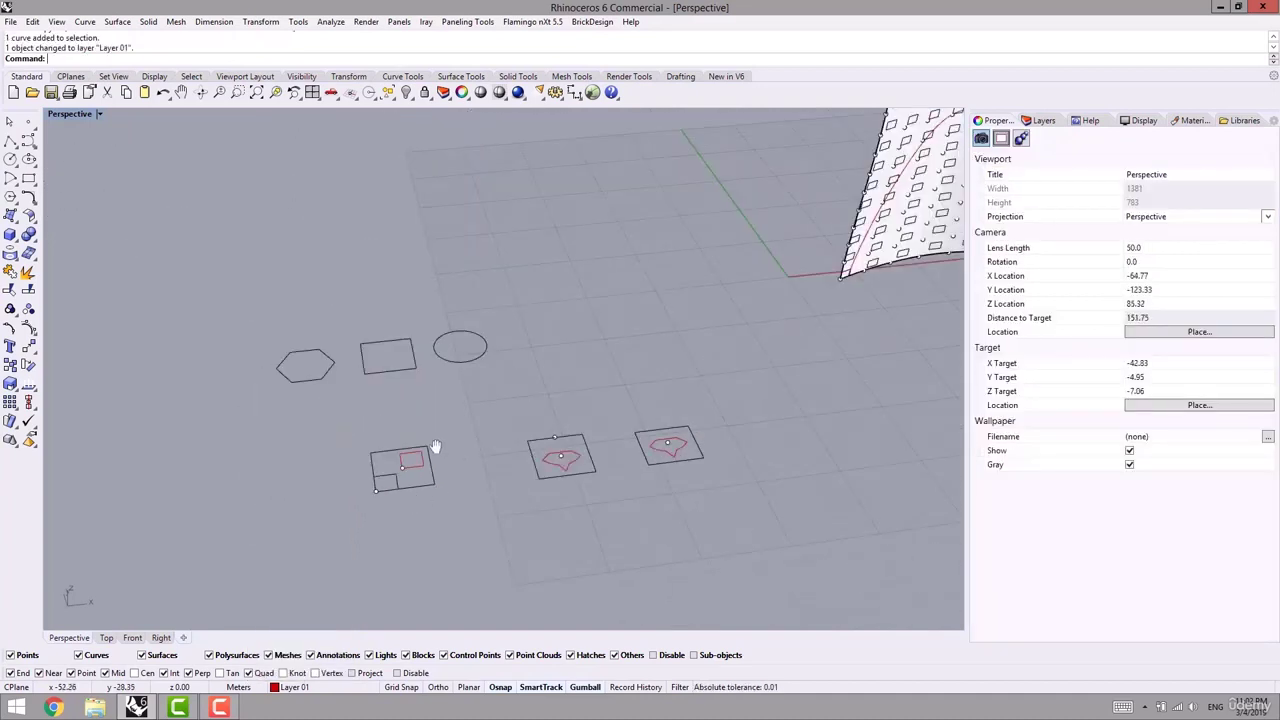
shift+right_drag(438, 447, 358, 434)
scroll(300, 465, up, 5)
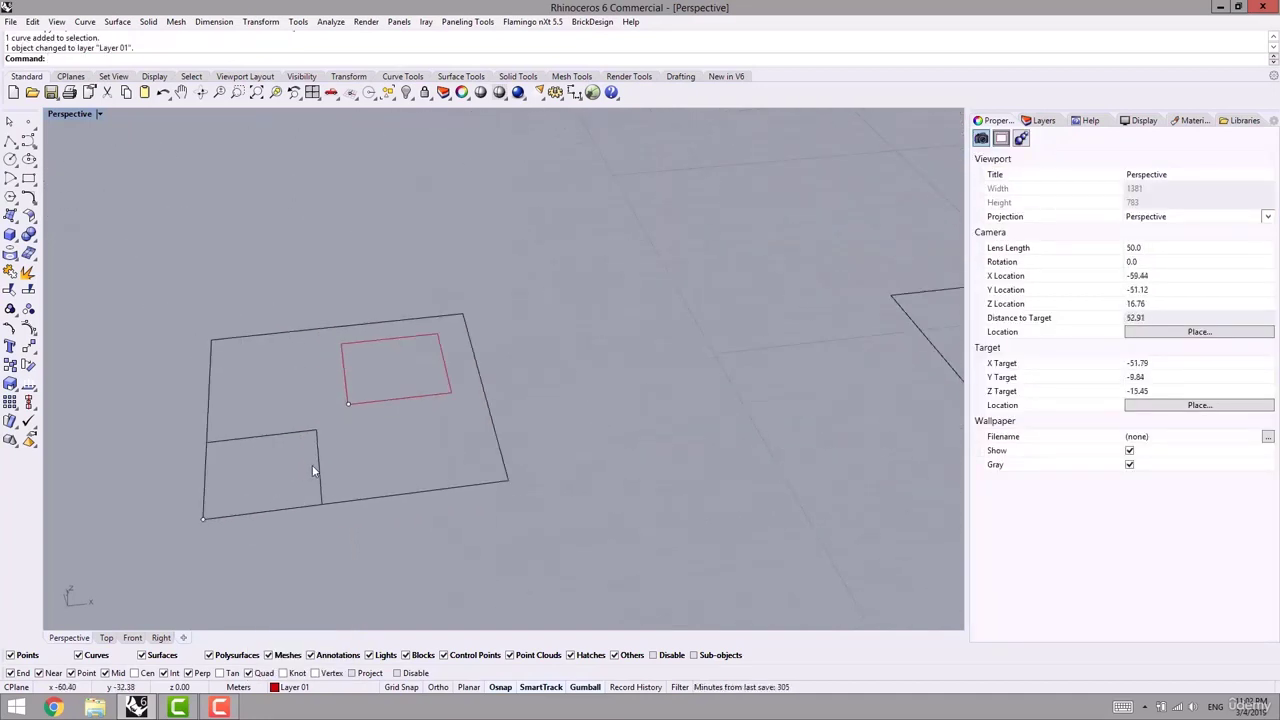
click(205, 460)
scroll(330, 477, down, 5)
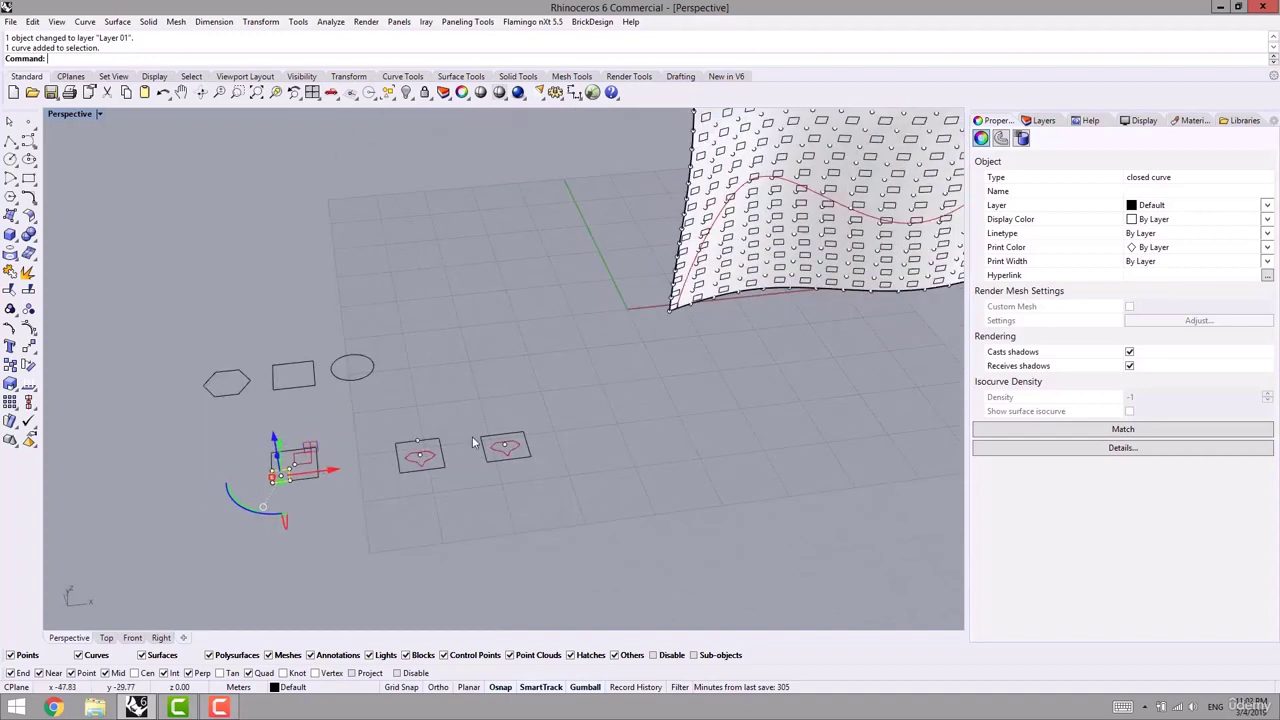
click(322, 404)
scroll(249, 500, up, 3)
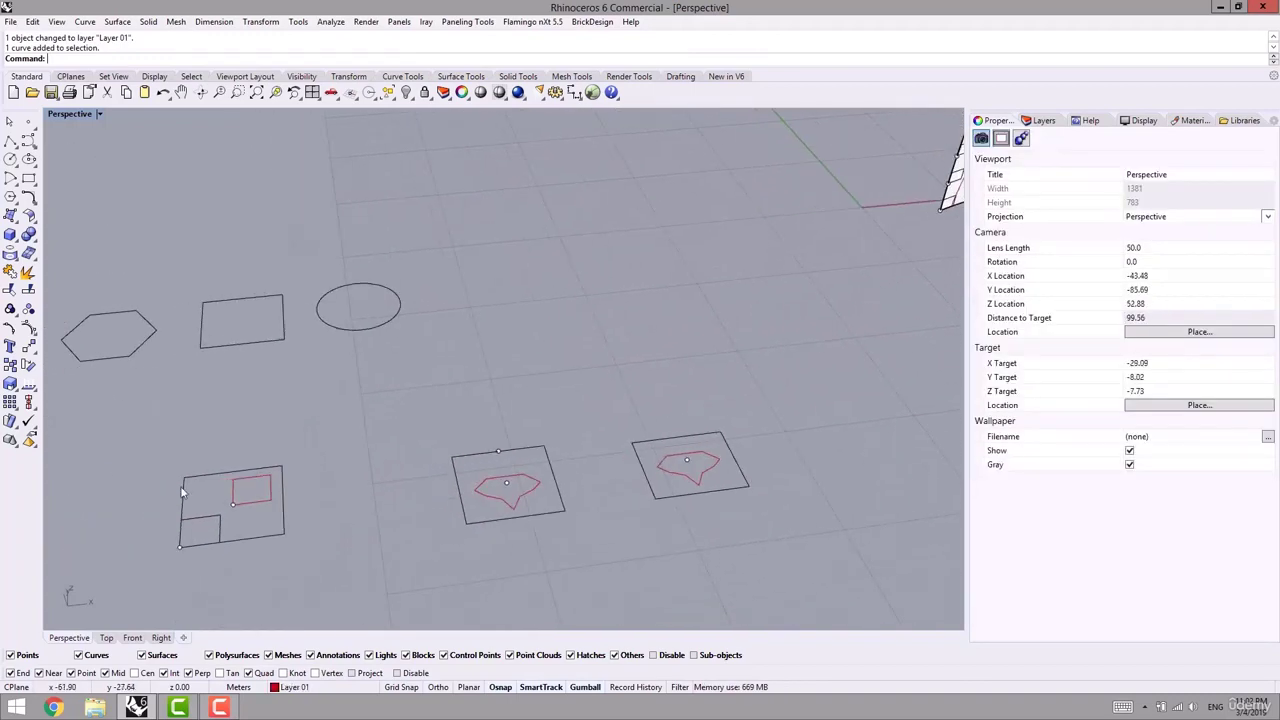
scroll(278, 515, up, 3)
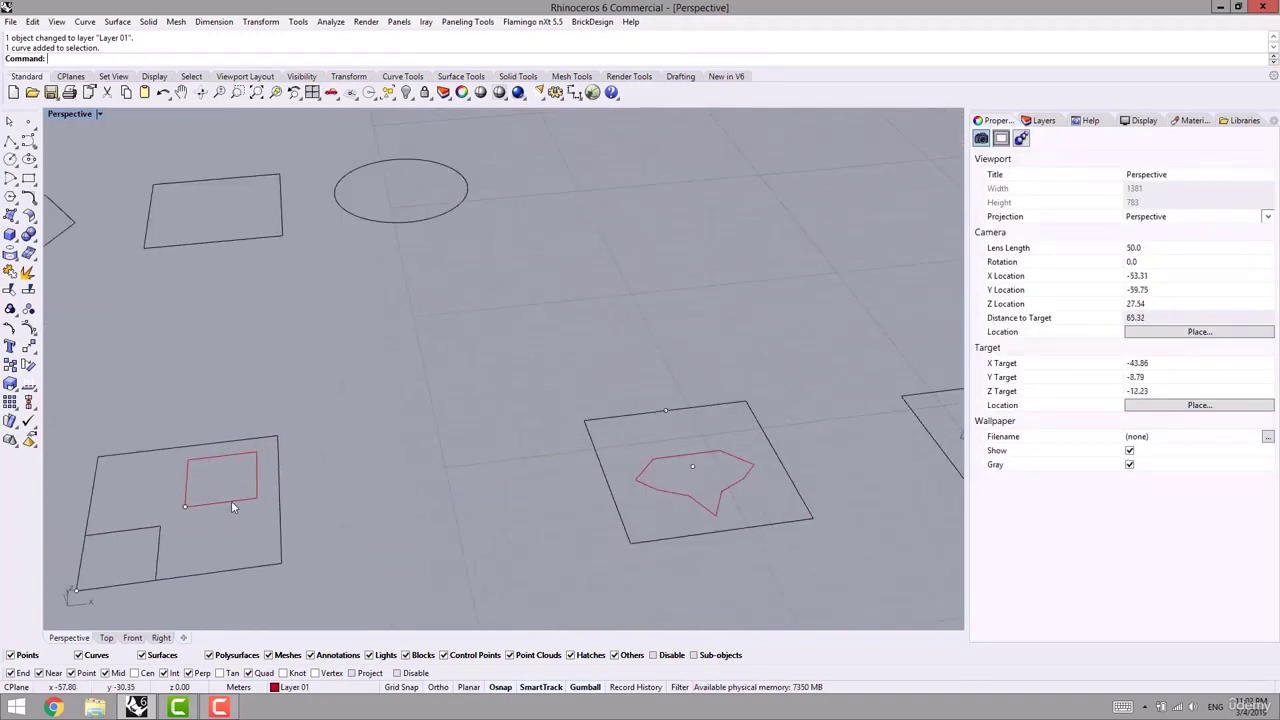
click(231, 502)
click(376, 444)
scroll(402, 427, down, 8)
shift+right_drag(700, 380, 397, 415)
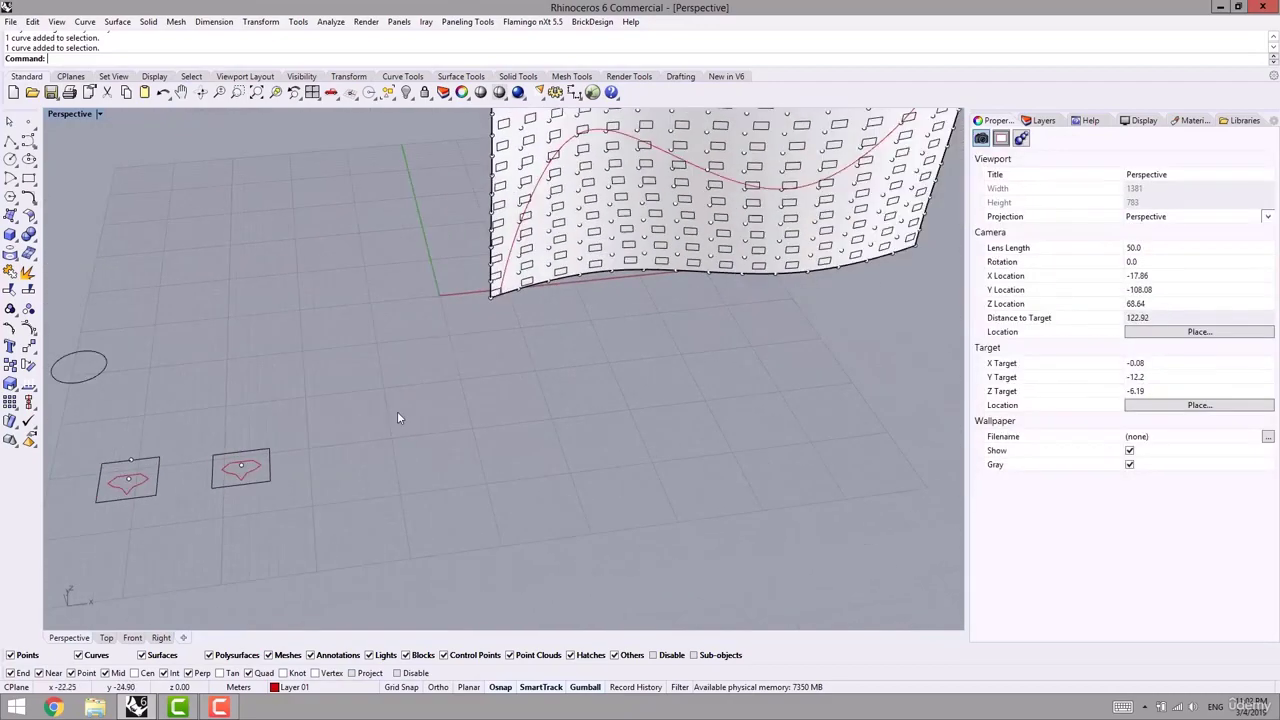
scroll(397, 415, down, 8)
right_drag(631, 363, 590, 368)
scroll(579, 377, up, 8)
- Undo the rectangle copy and the translated square paneling with two Ctrl+Z presses
scroll(499, 428, down, 6)
key(ctrl+z)
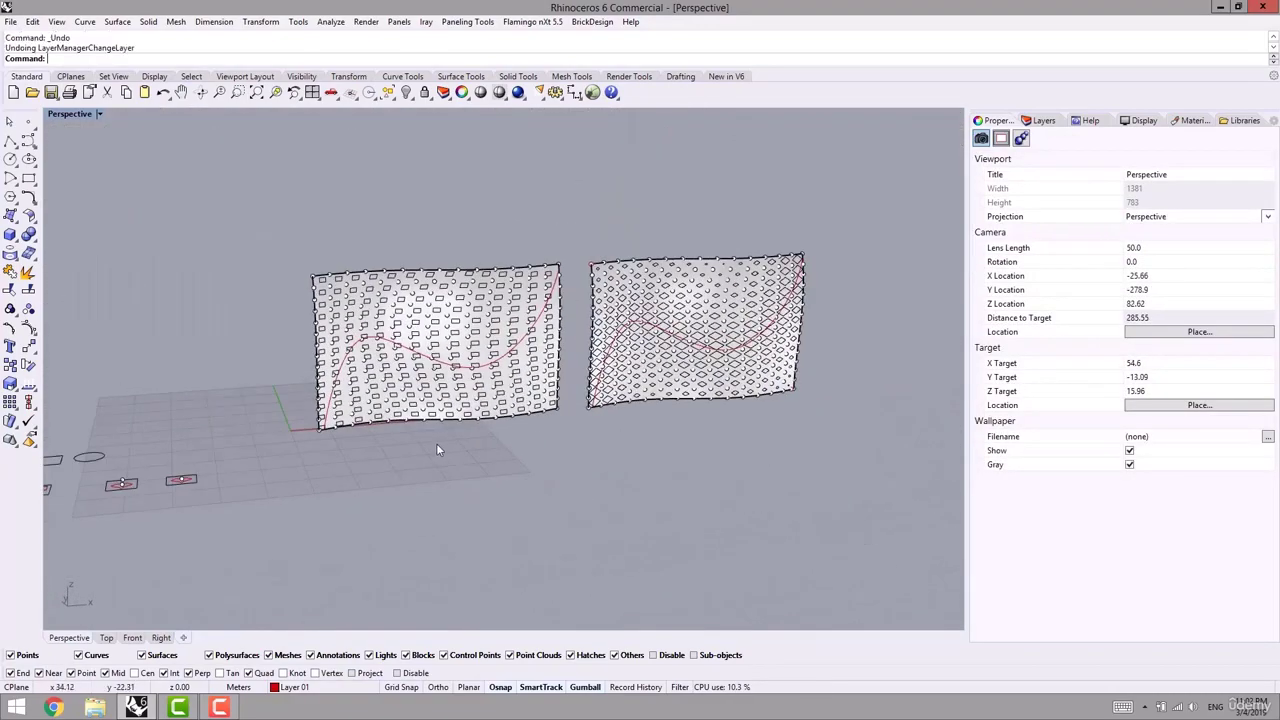
key(ctrl+z)
- Orbit to inspect the left surface's bare point grid and select the rectangle module
shift+right_drag(414, 462, 488, 466)
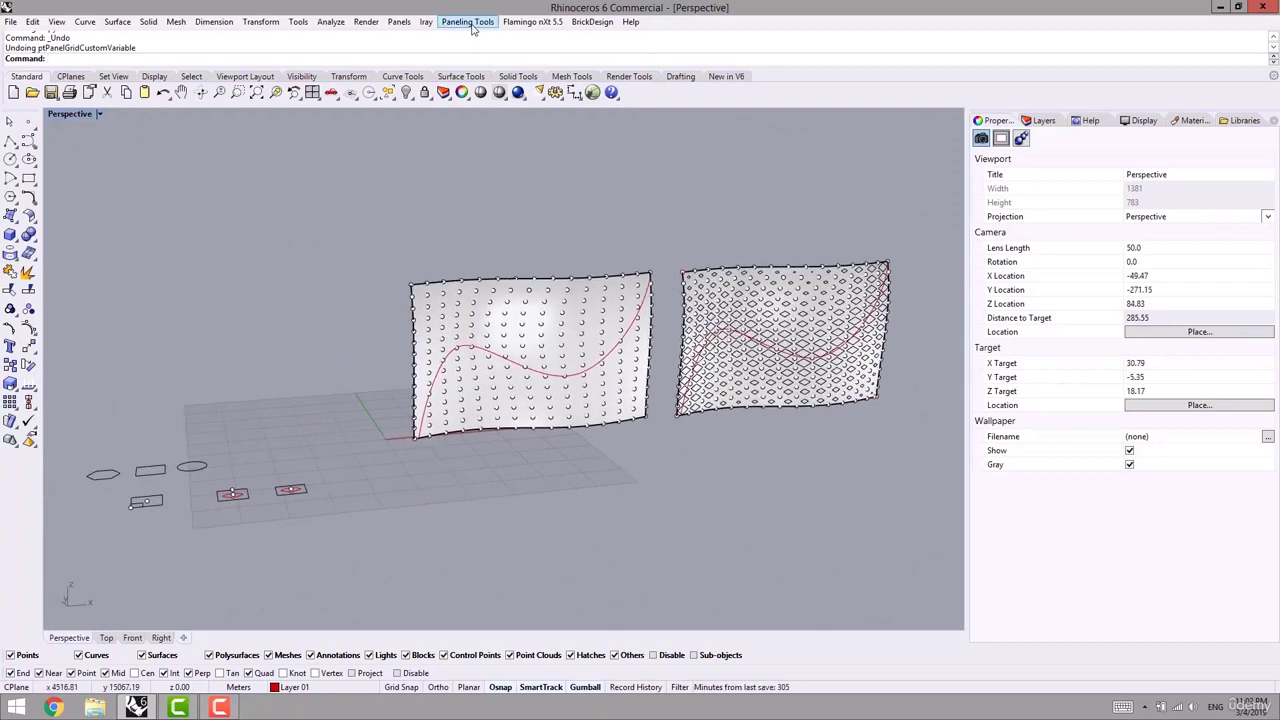
right_drag(303, 292, 358, 351)
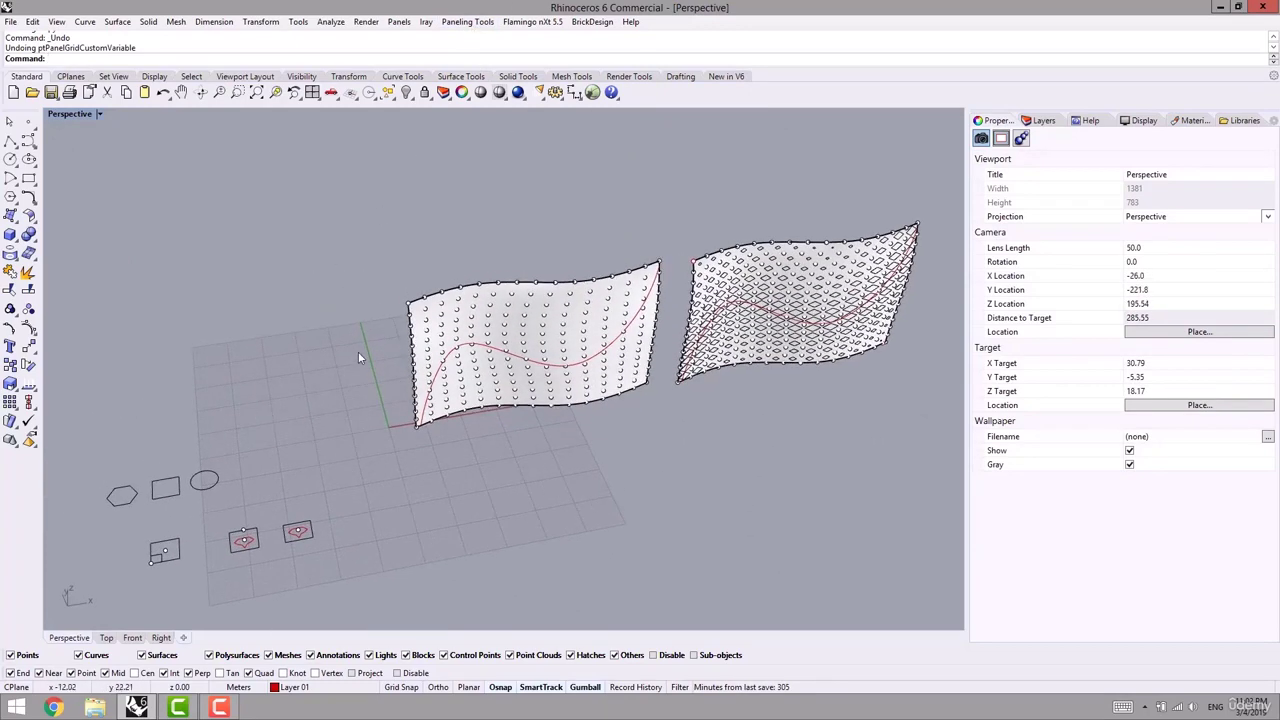
scroll(275, 453, up, 5)
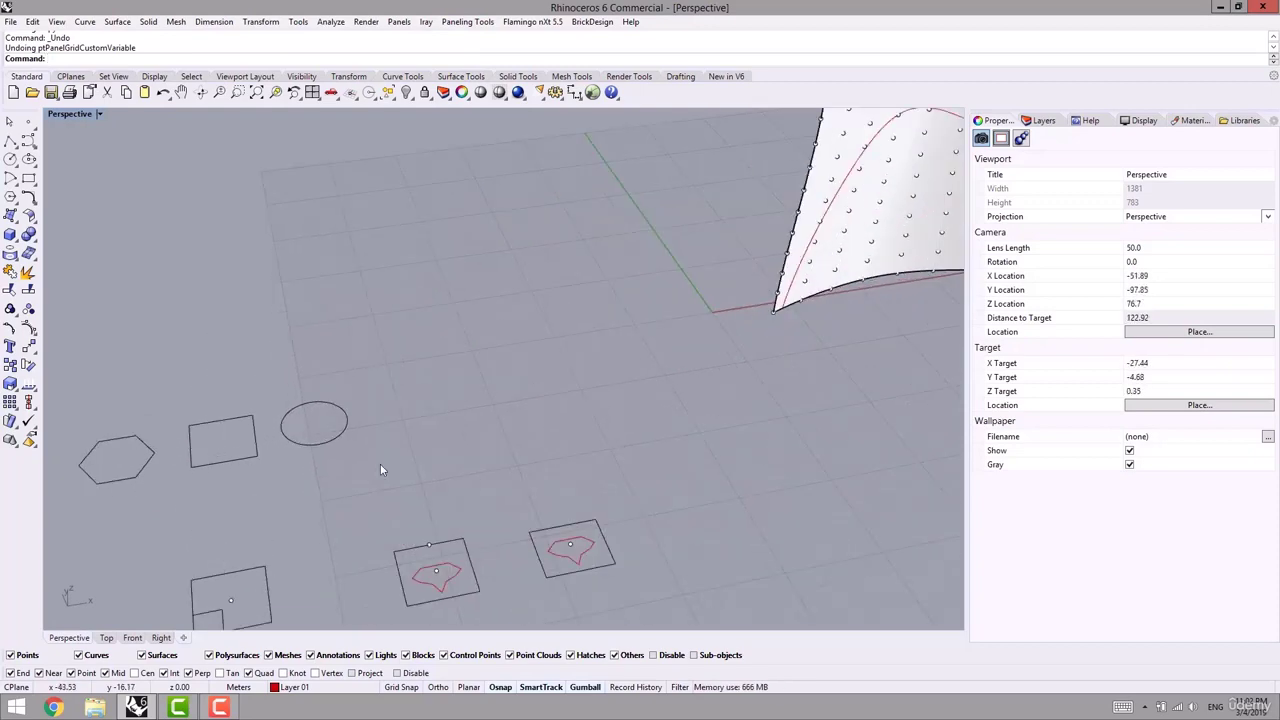
scroll(370, 465, down, 5)
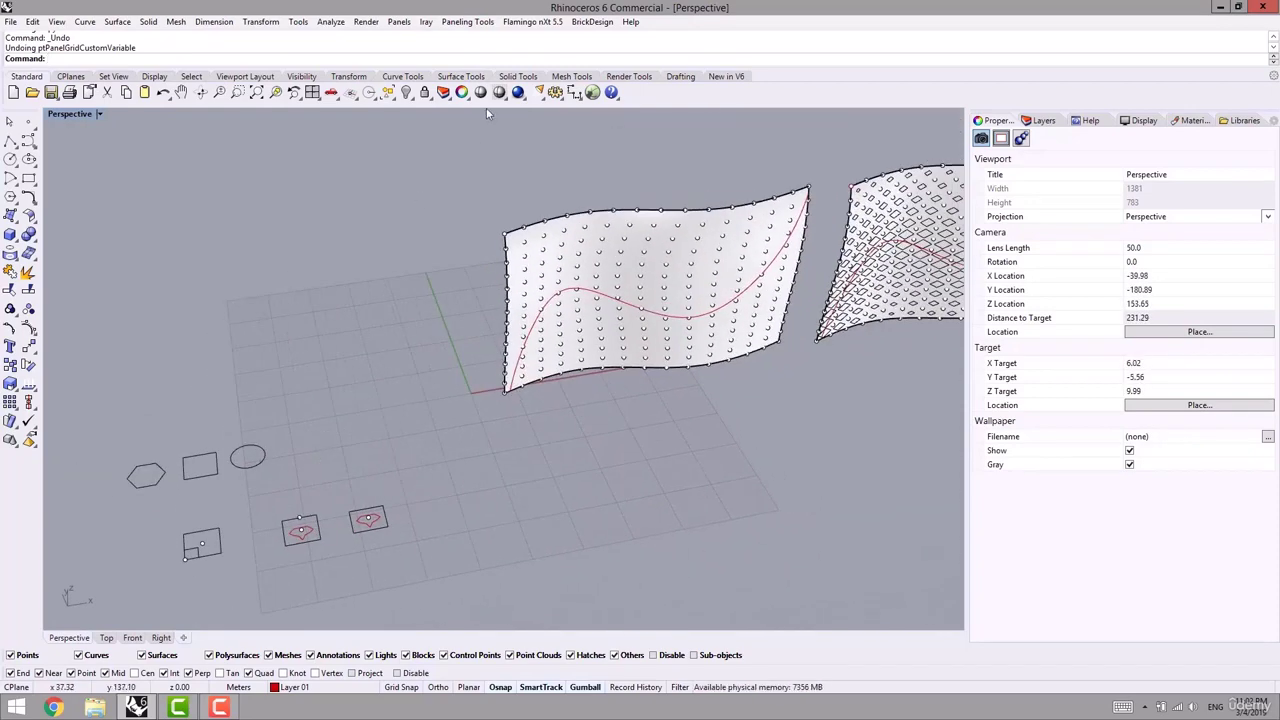
scroll(330, 409, up, 4)
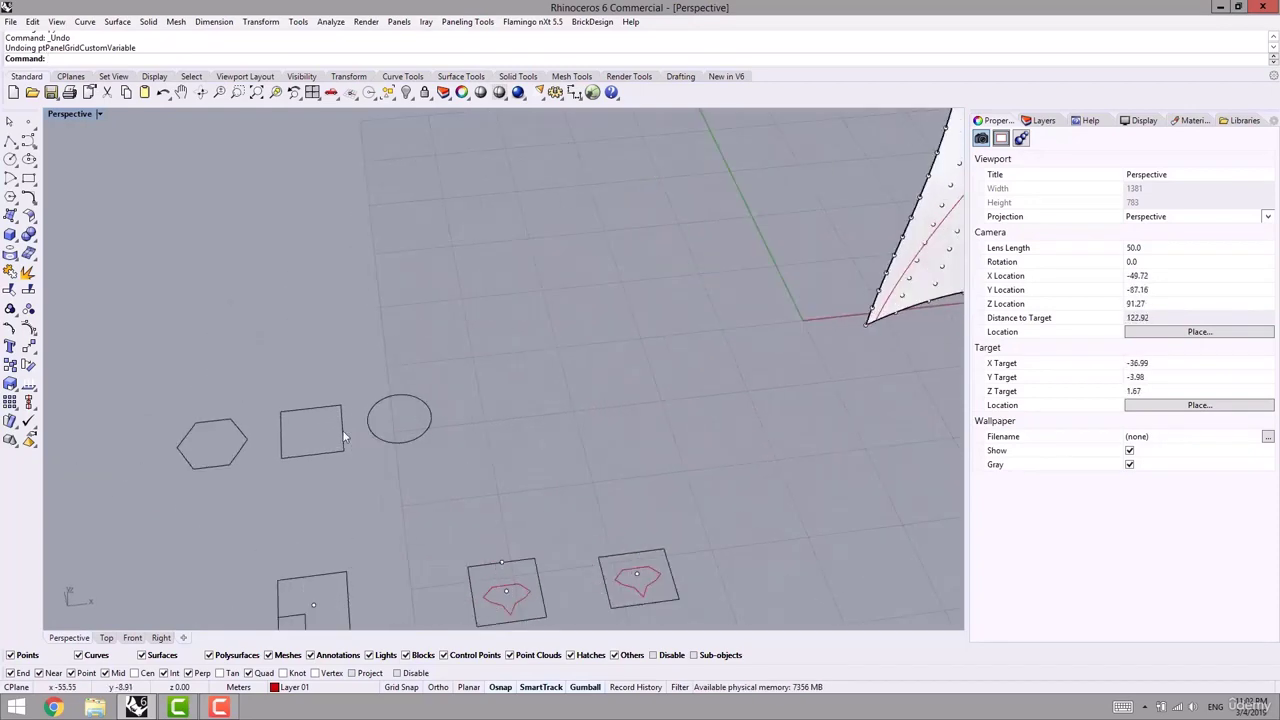
scroll(343, 440, up, 2)
scroll(337, 455, down, 4)
click(378, 458)
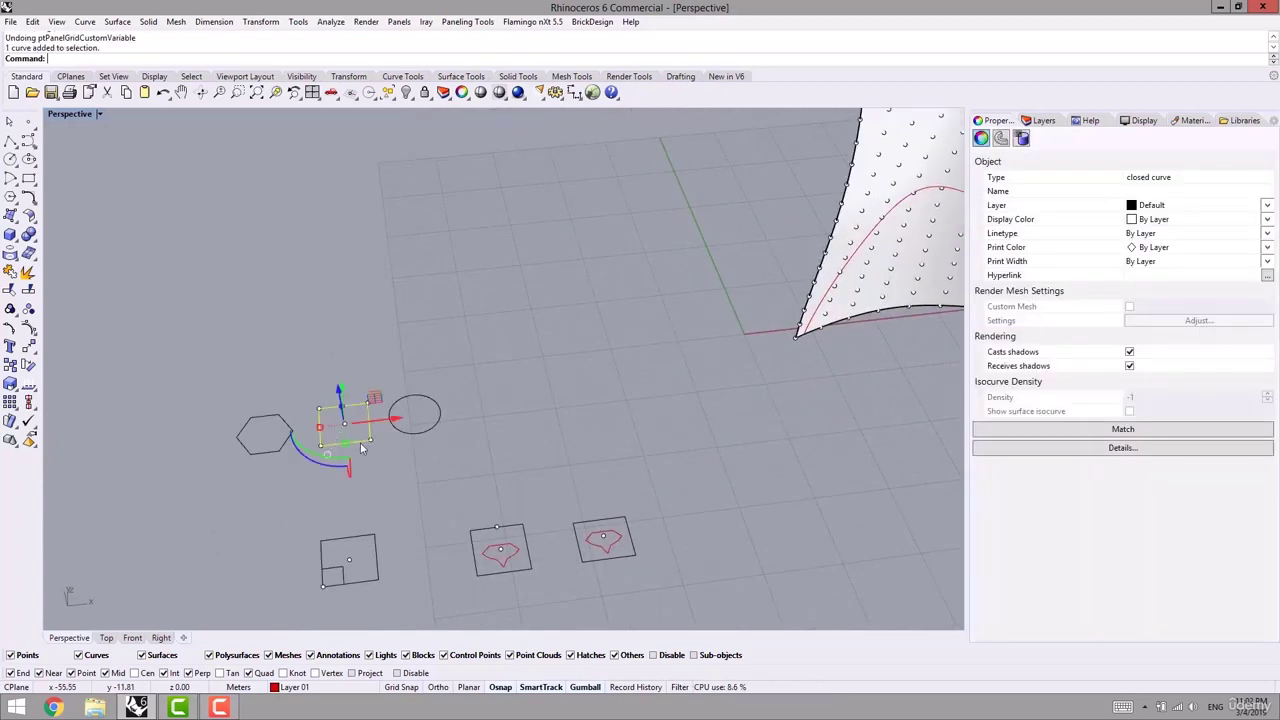
- Gumball-scale a smaller slanted copy of the rectangle inside the square module
scroll(340, 438, up, 3)
shift+drag(296, 404, 349, 436)
click(333, 430)
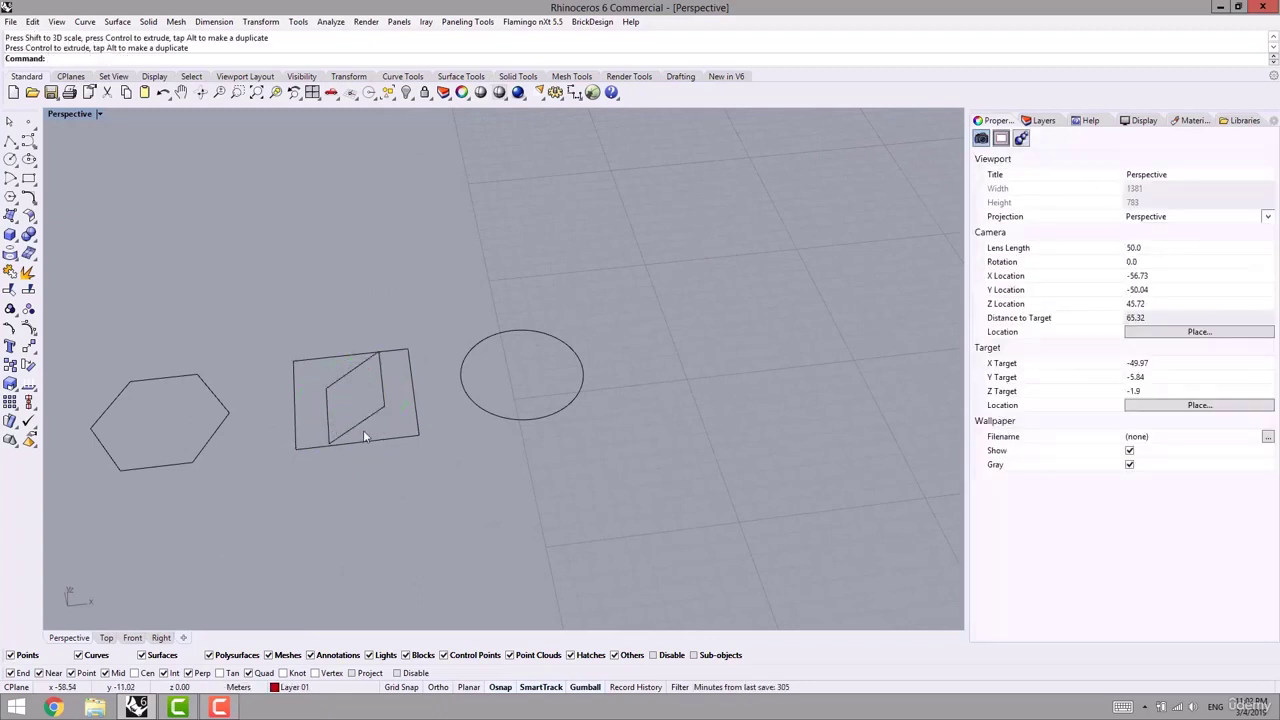
- Draw bounding-box rectangles around the circle and the hexagon with BoundingBox
scroll(366, 434, down, 3)
shift+right_drag(437, 449, 356, 461)
text(BOnd)
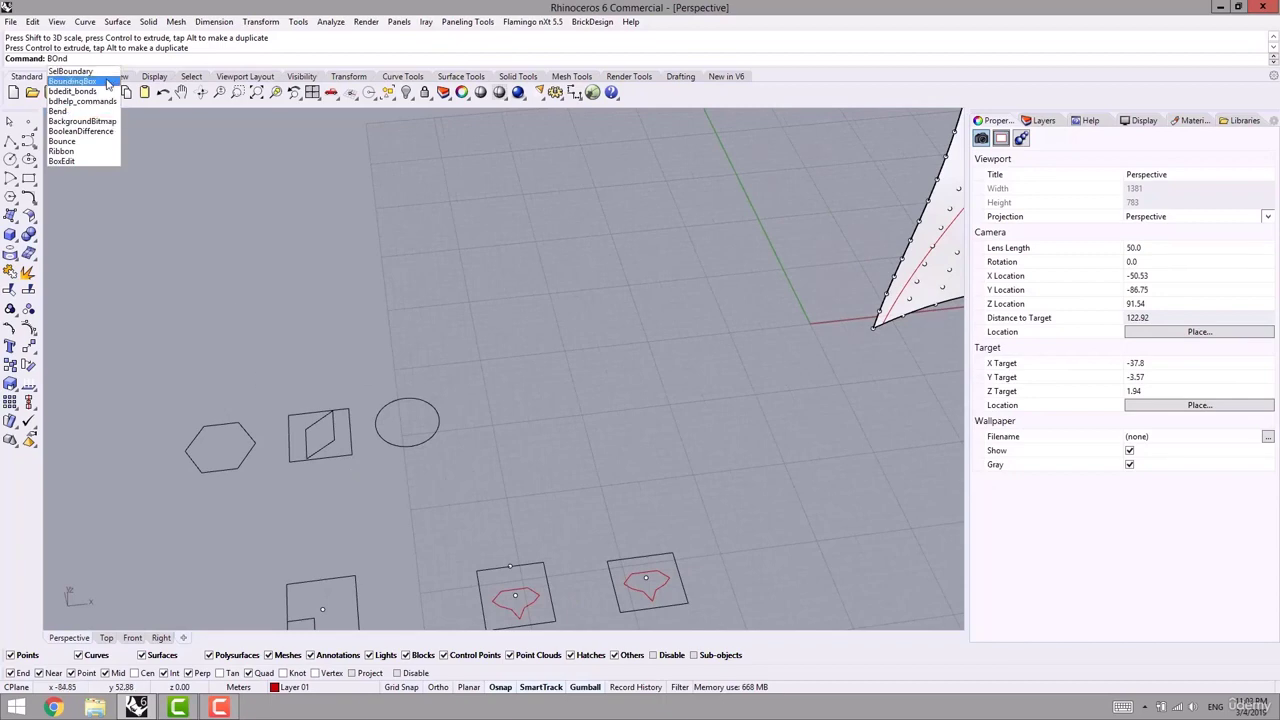
click(72, 81)
click(432, 400)
key(Return)
key(Return)
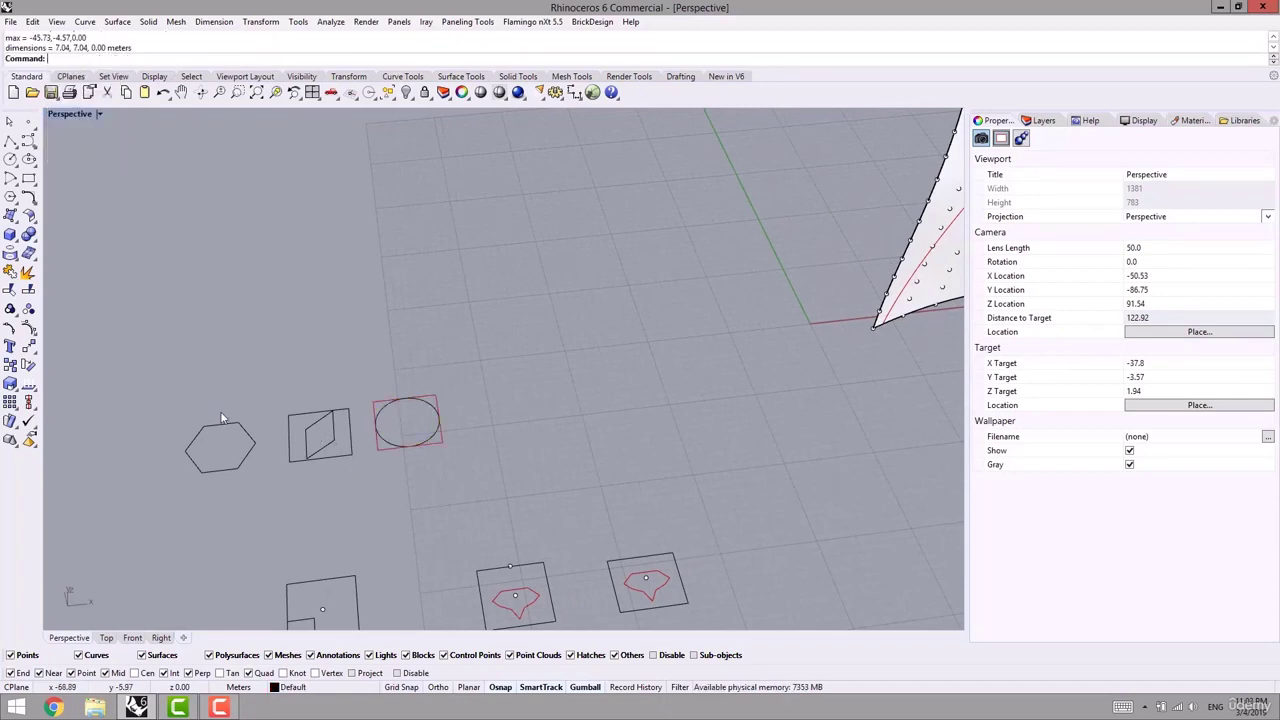
click(190, 449)
key(Return)
key(Return)
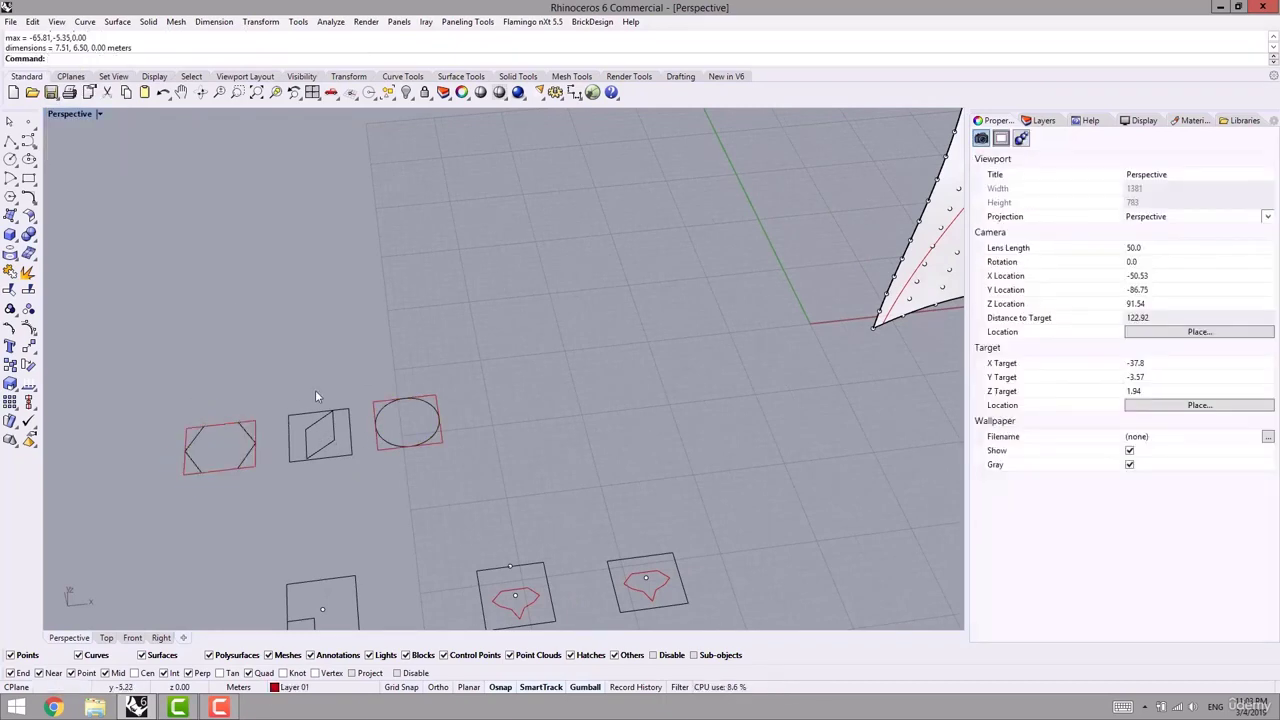
scroll(380, 360, down, 5)
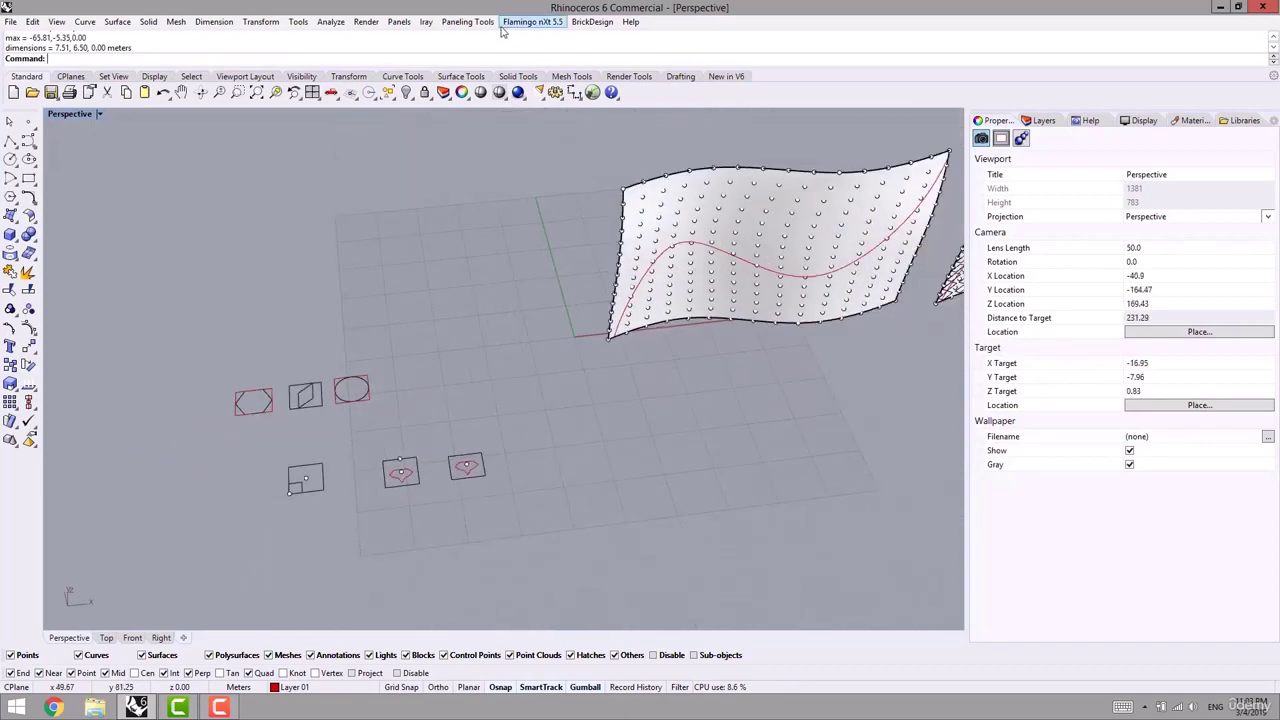
- Run Panel Custom 2D Variable on the wavy surface's point grid and base surface, reaching the PatternMethod choices
click(467, 22)
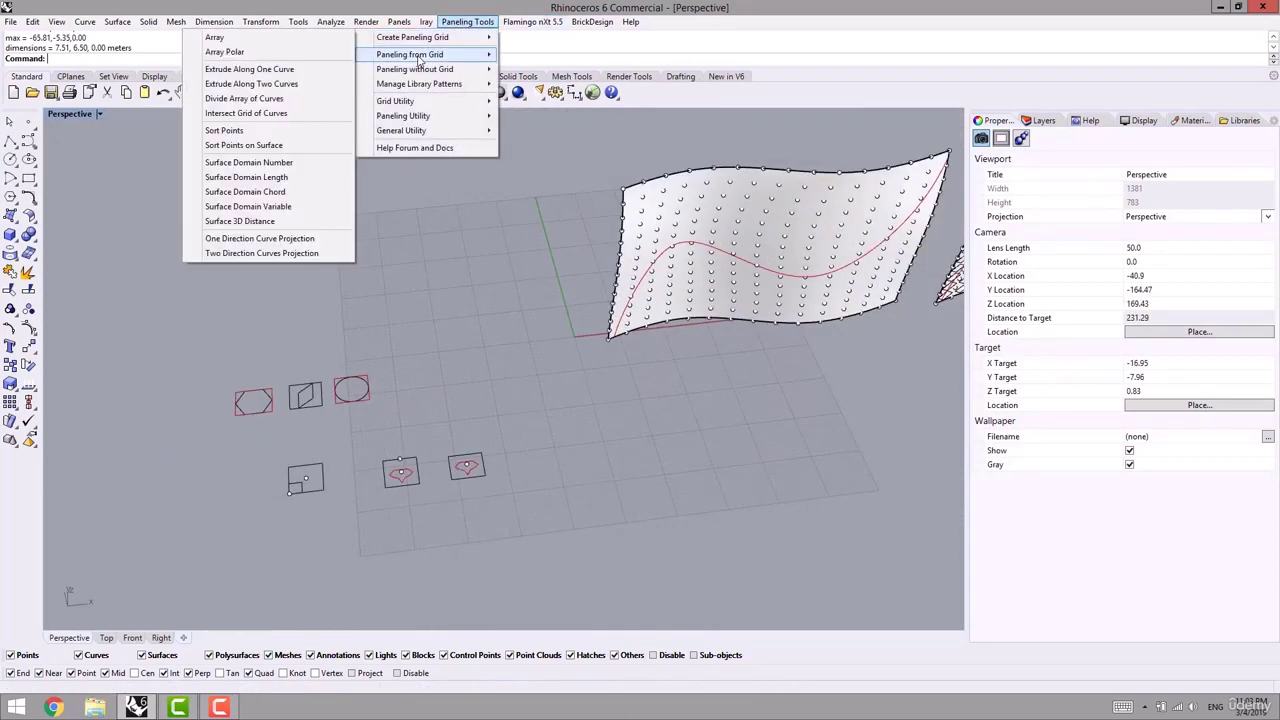
mouse_move(421, 57)
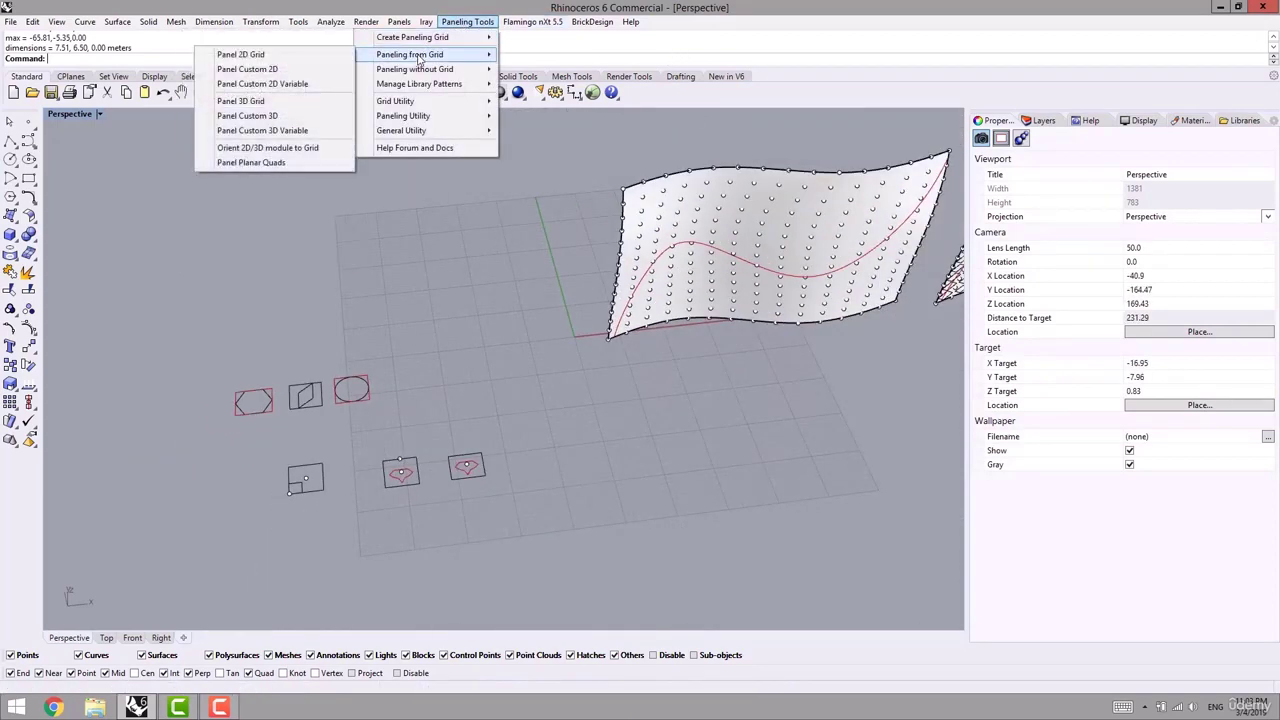
click(262, 84)
scroll(652, 213, up, 3)
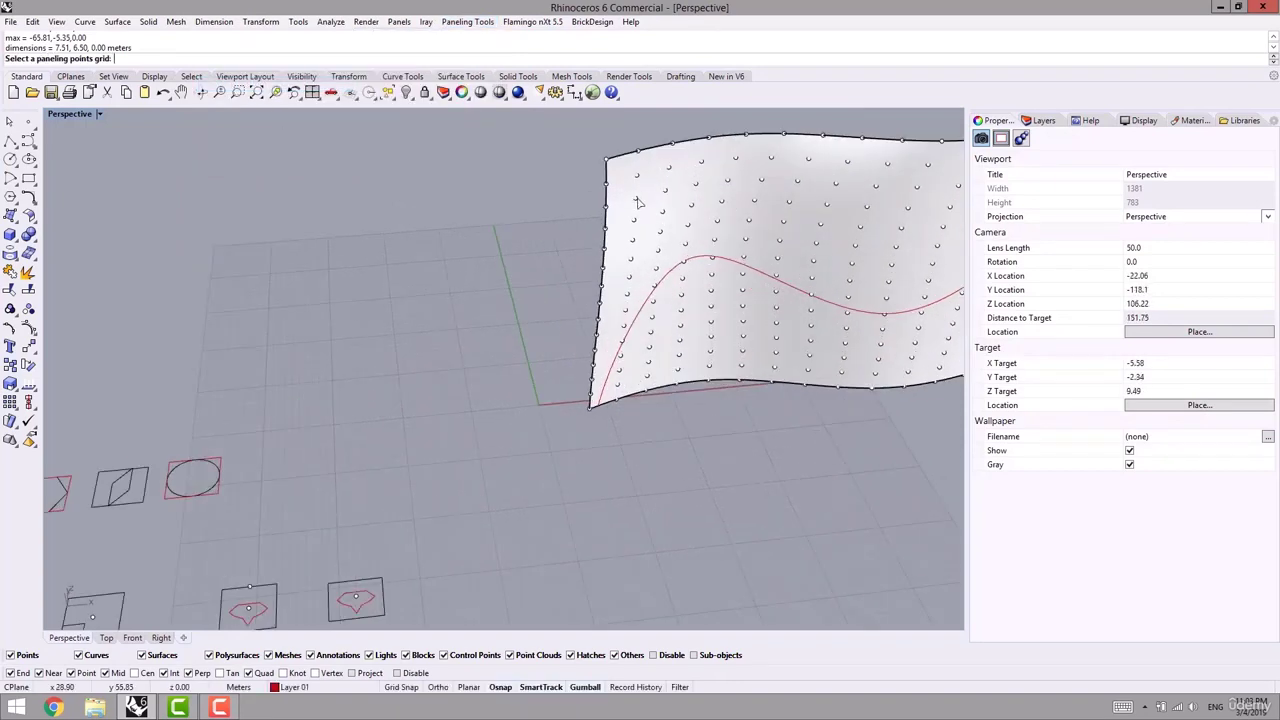
click(638, 203)
key(Return)
click(775, 212)
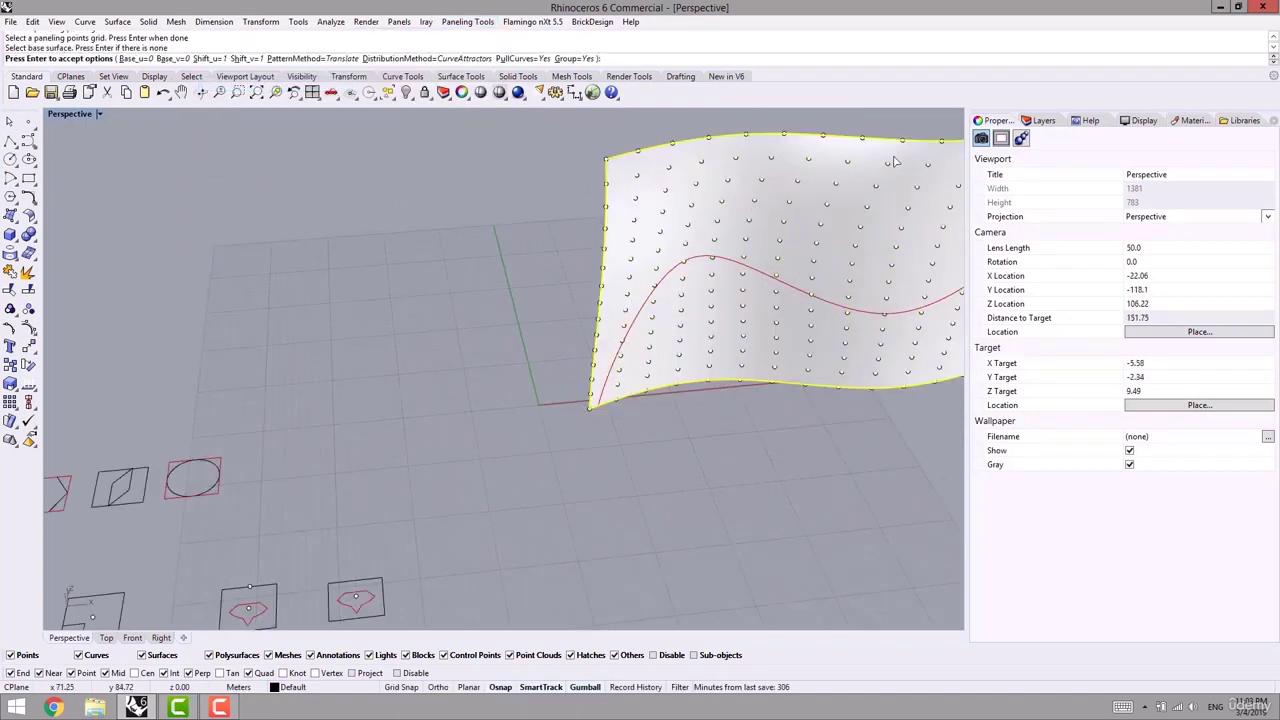
click(298, 58)
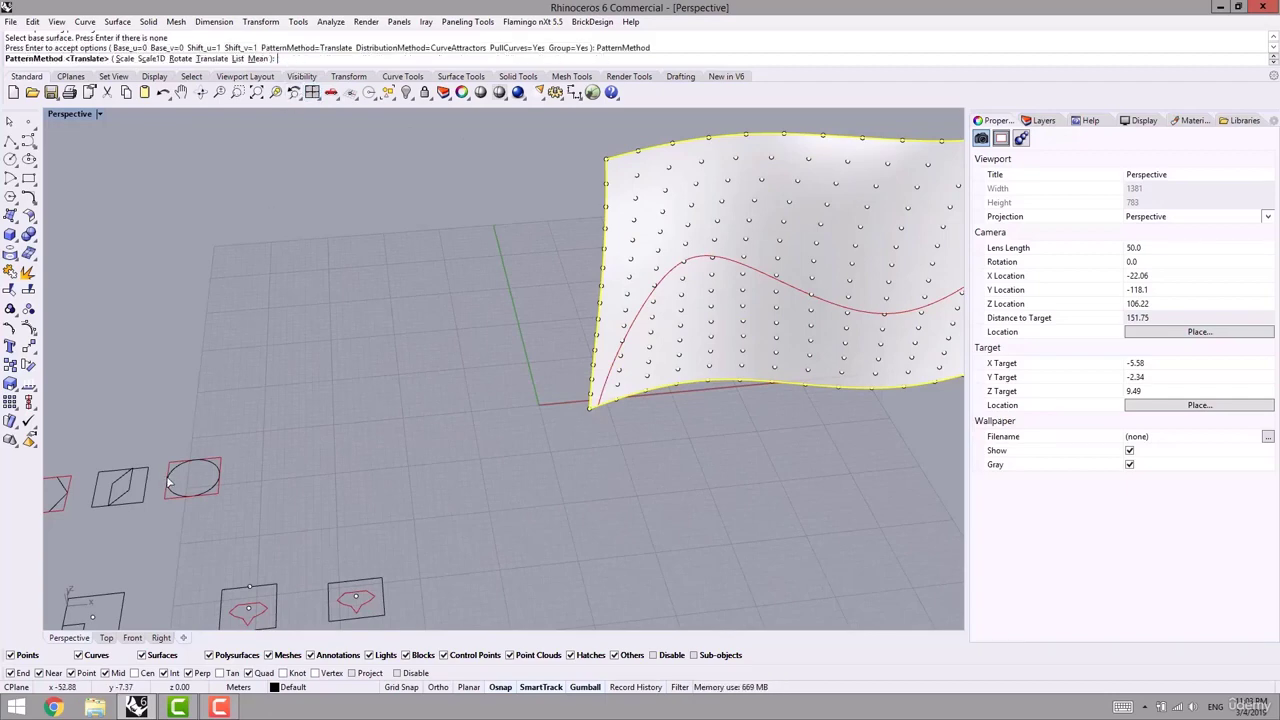
- Switch PatternMethod to List, accept the options, and pick the red wave curve as attractor
click(237, 58)
shift+right_drag(558, 329, 448, 358)
shift+right_drag(757, 323, 537, 362)
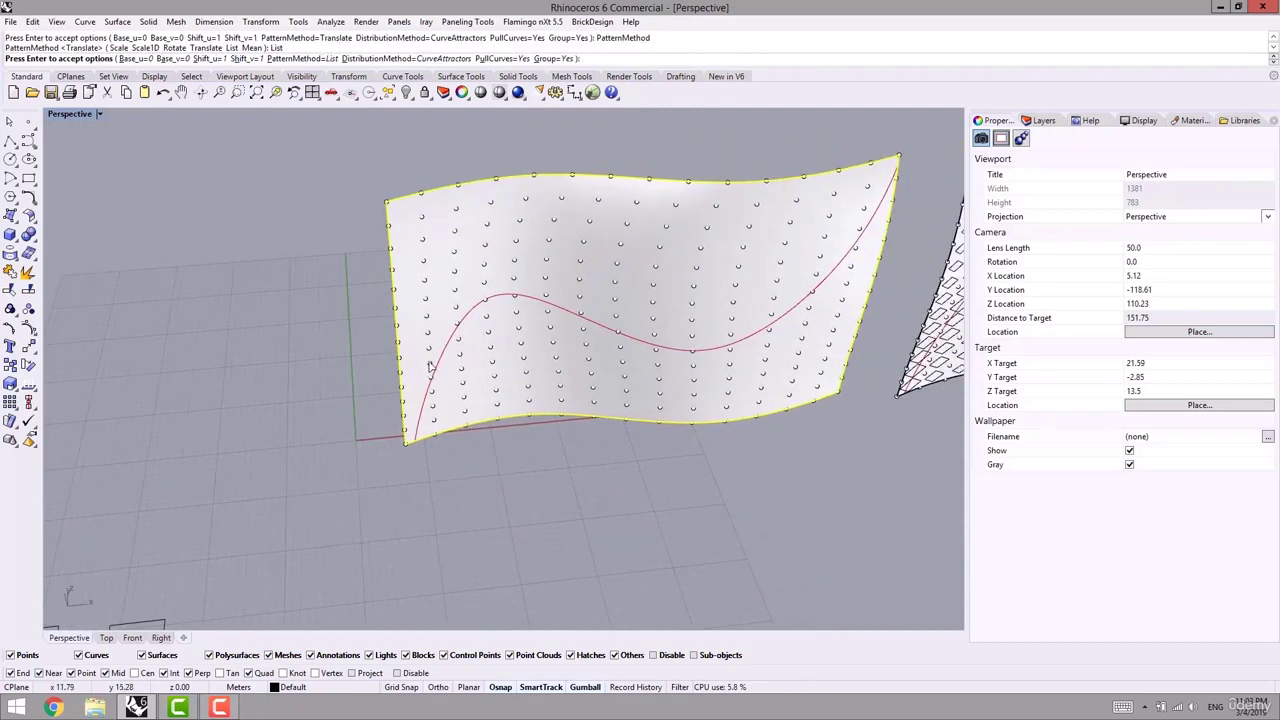
right_drag(430, 367, 443, 343)
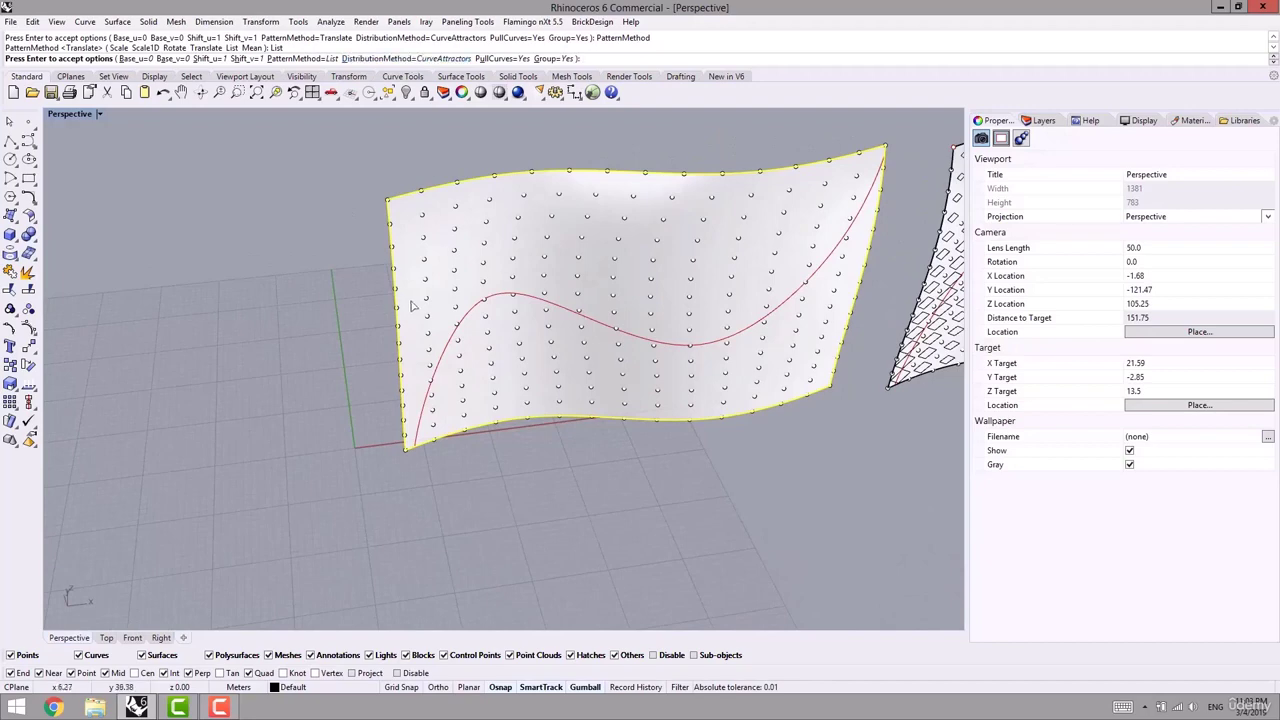
key(Return)
click(528, 297)
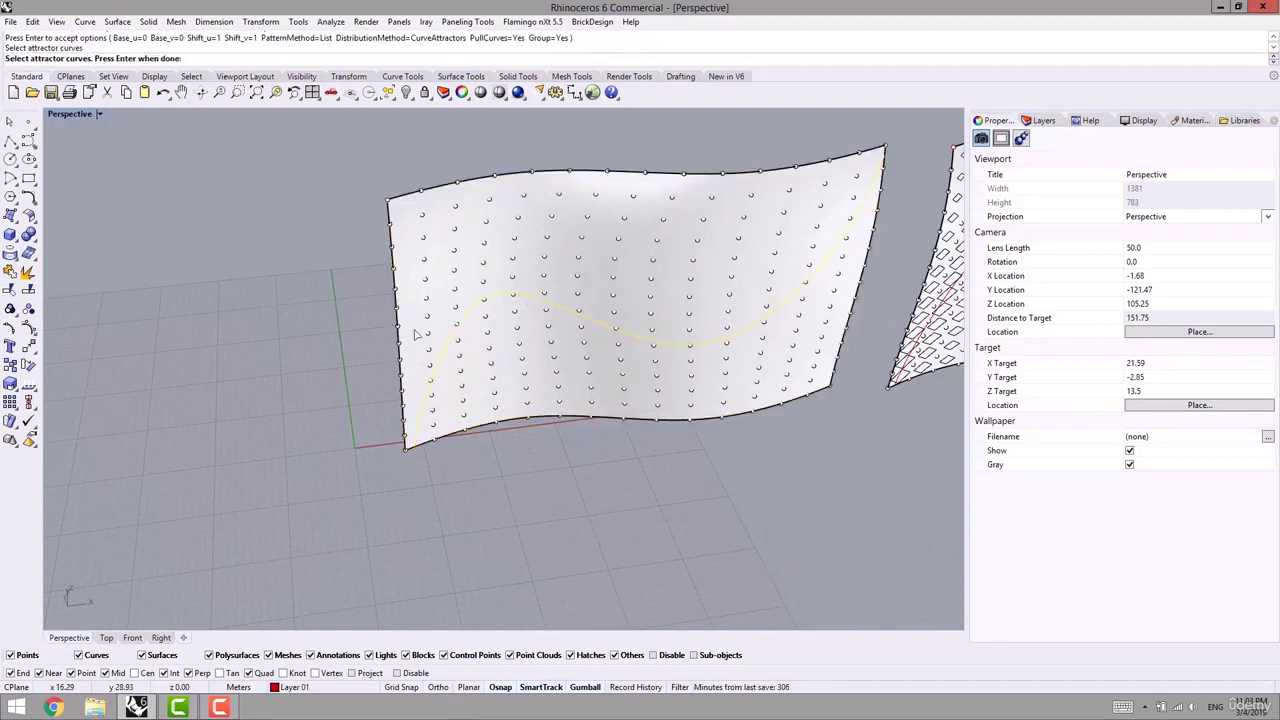
key(Return)
scroll(351, 360, down, 4)
mouse_move(351, 360)
right_down()
mouse_move(512, 352)
mouse_move(305, 434)
mouse_move(572, 452)
right_up()
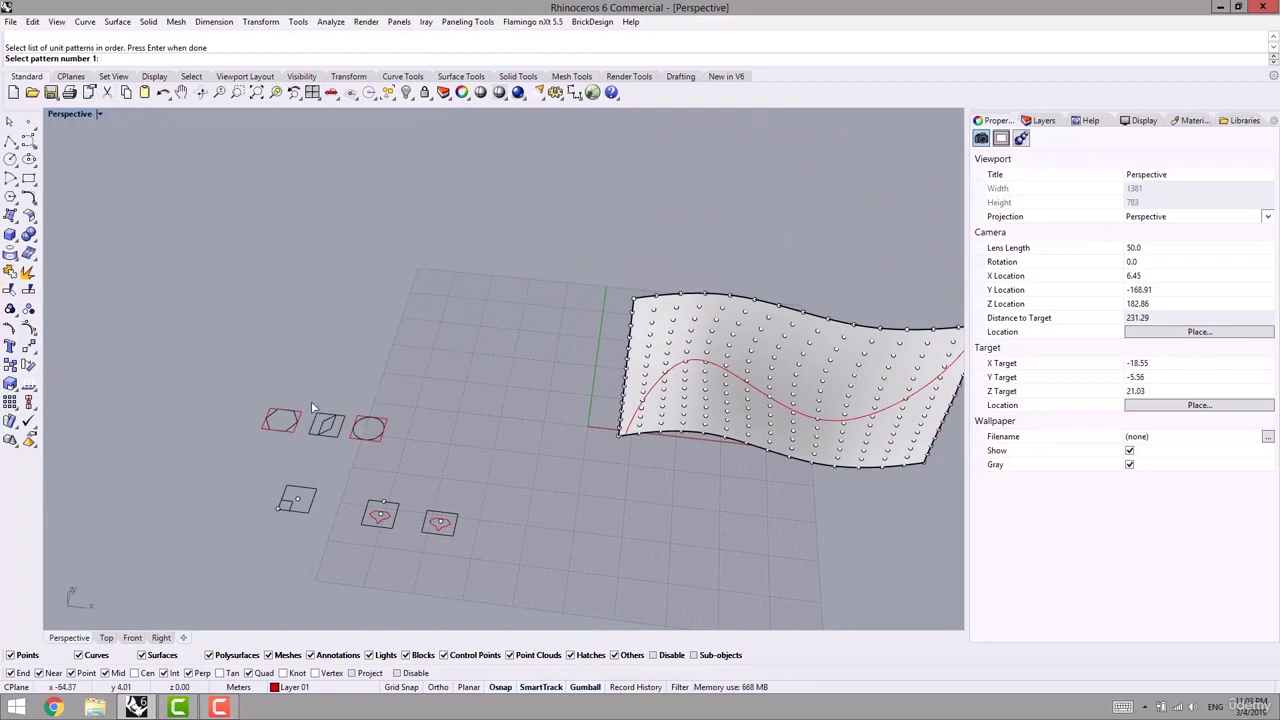
- Add the hexagon and the slanted diamond as patterns 1 and 2, each with its bounding frame
scroll(289, 431, up, 6)
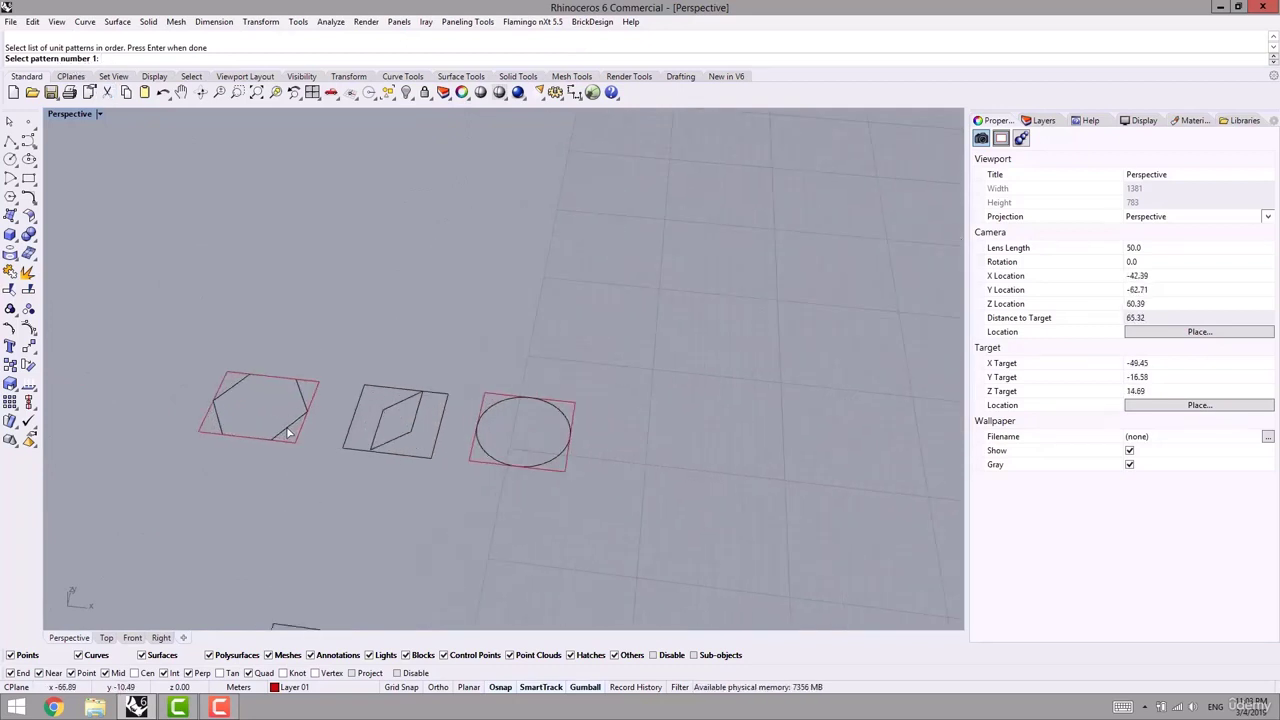
click(287, 431)
key(Return)
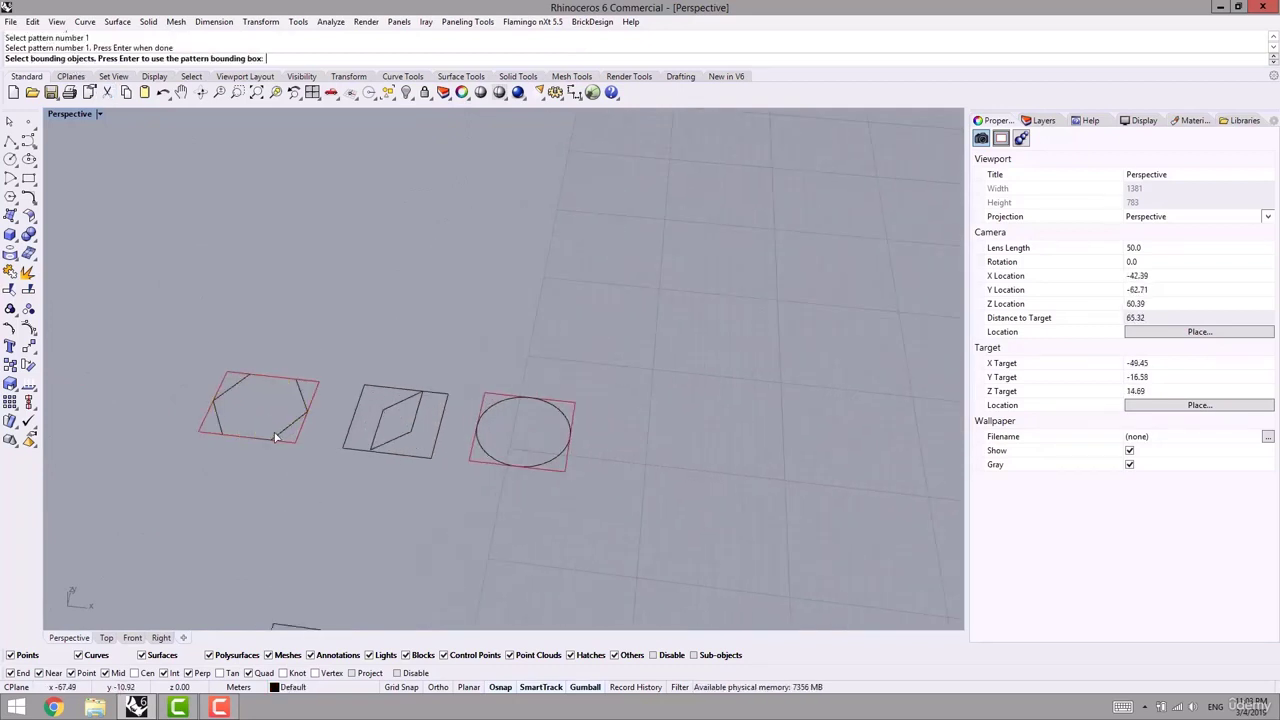
click(229, 375)
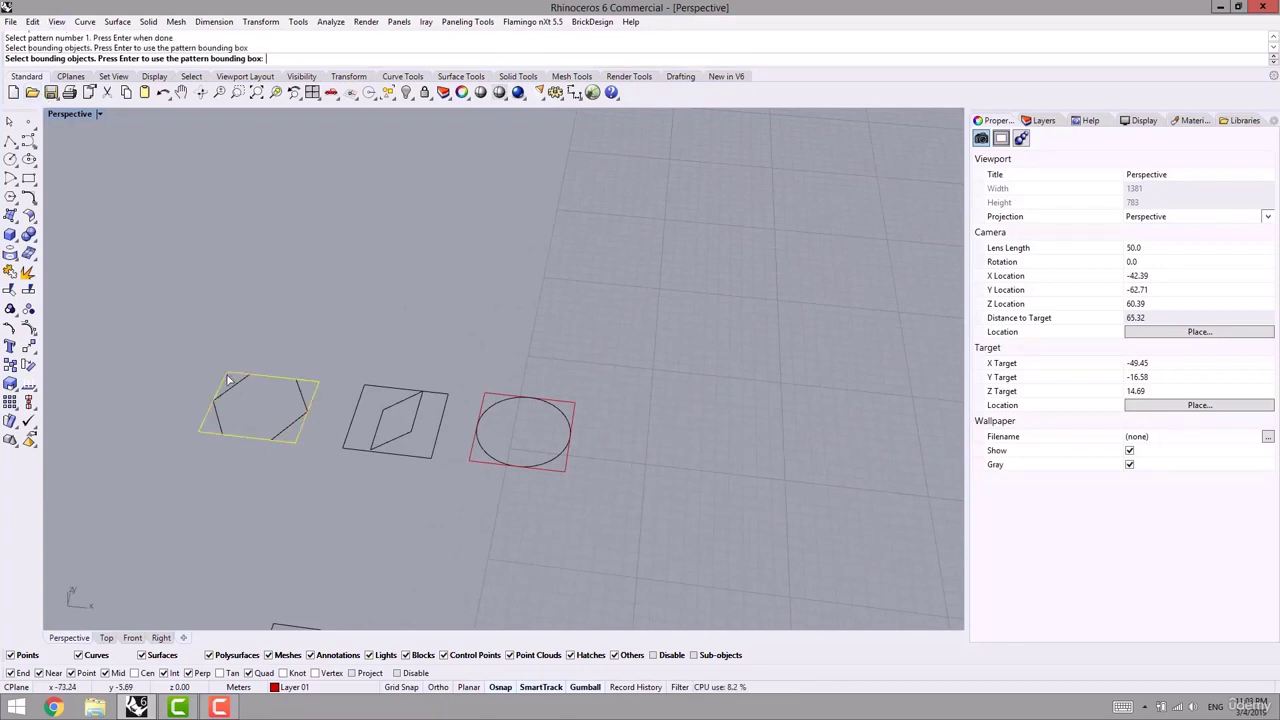
key(Return)
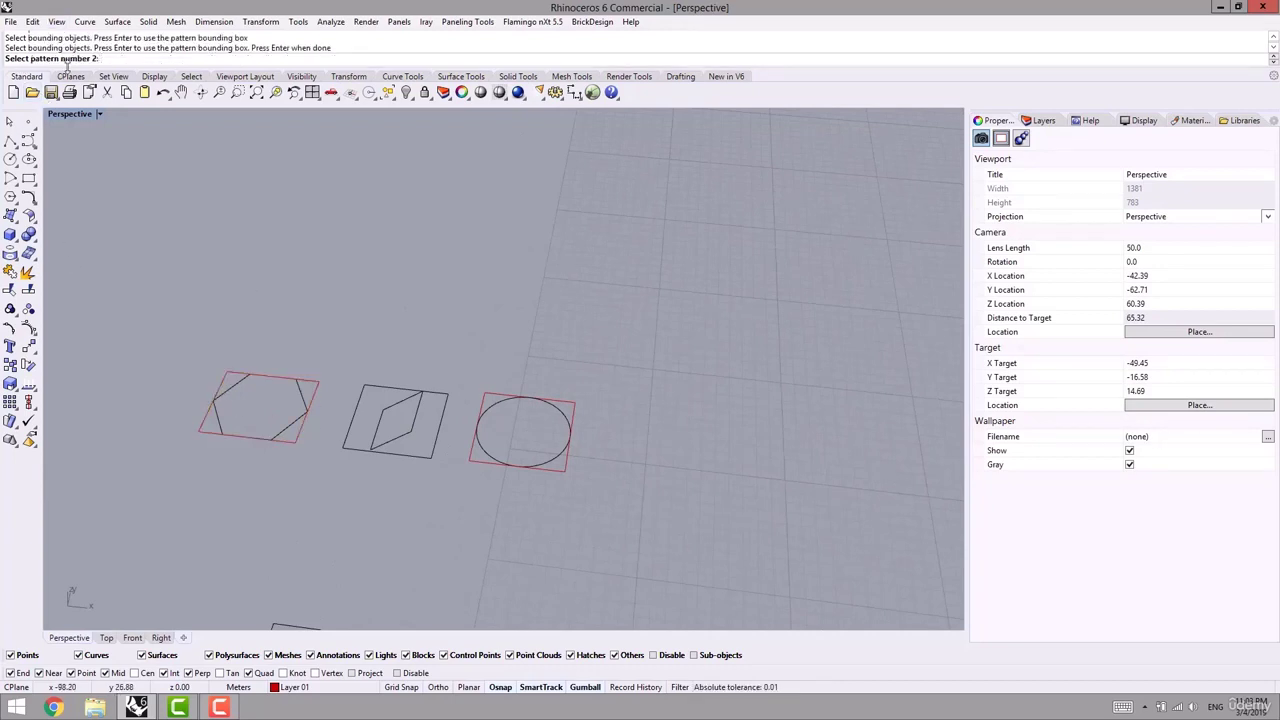
click(386, 416)
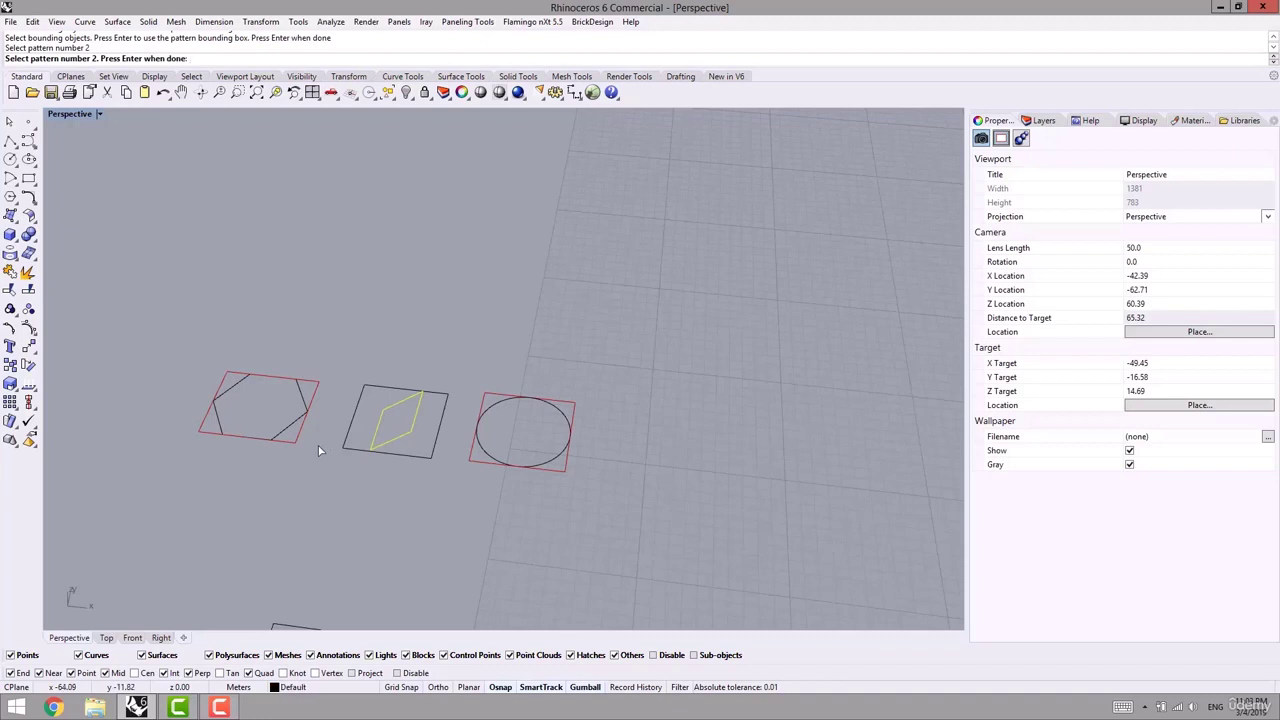
key(Return)
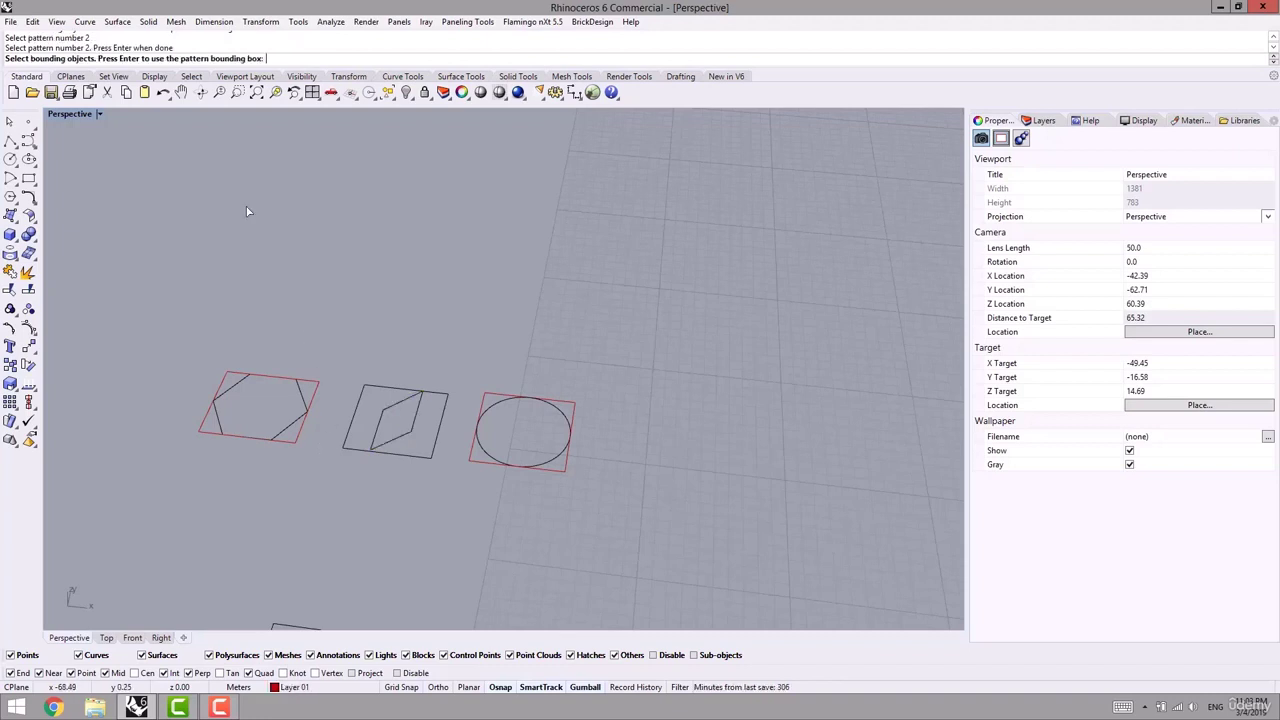
click(367, 388)
key(Return)
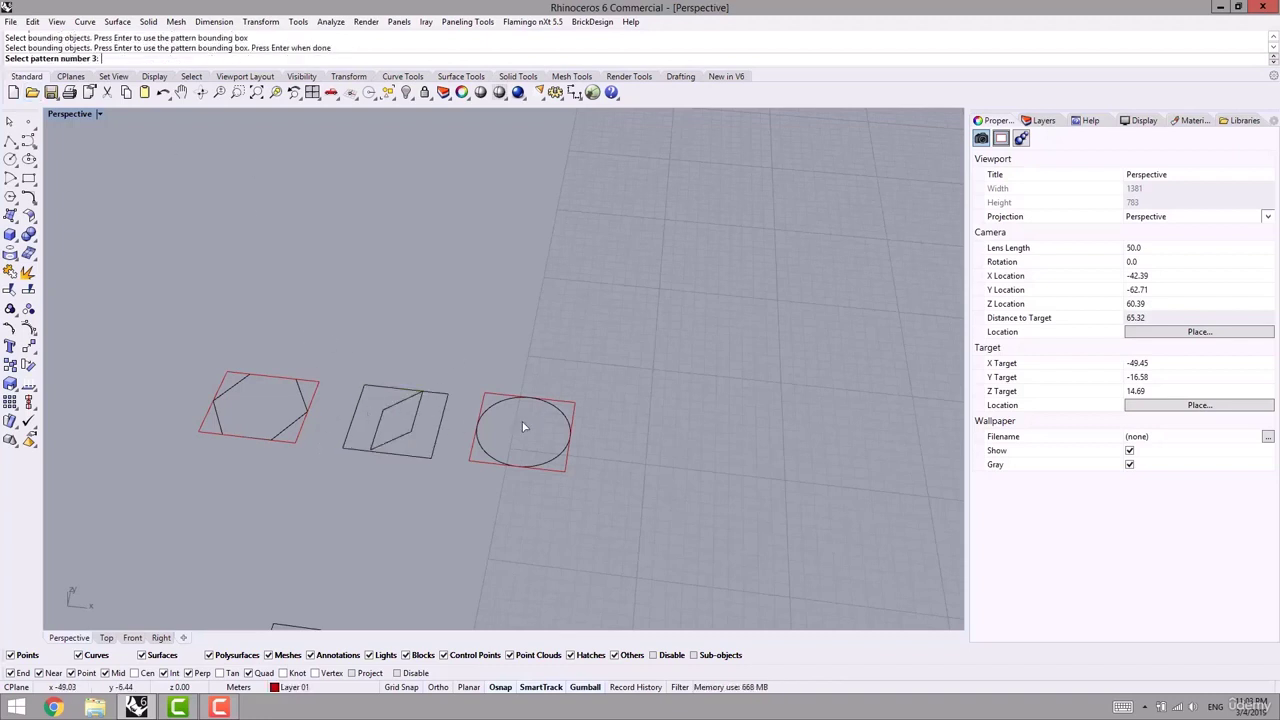
- Add the circle with its red frame as pattern 3 and finish paneling the surface
click(502, 403)
key(Return)
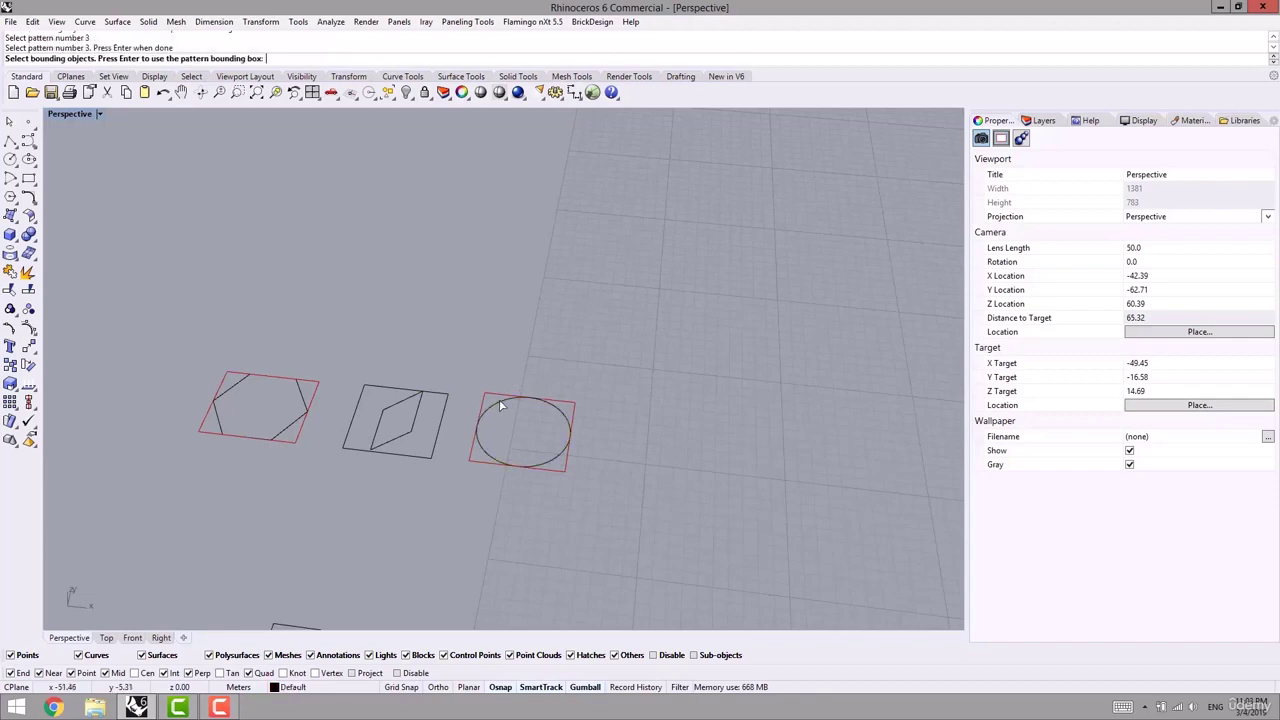
click(491, 400)
key(Return)
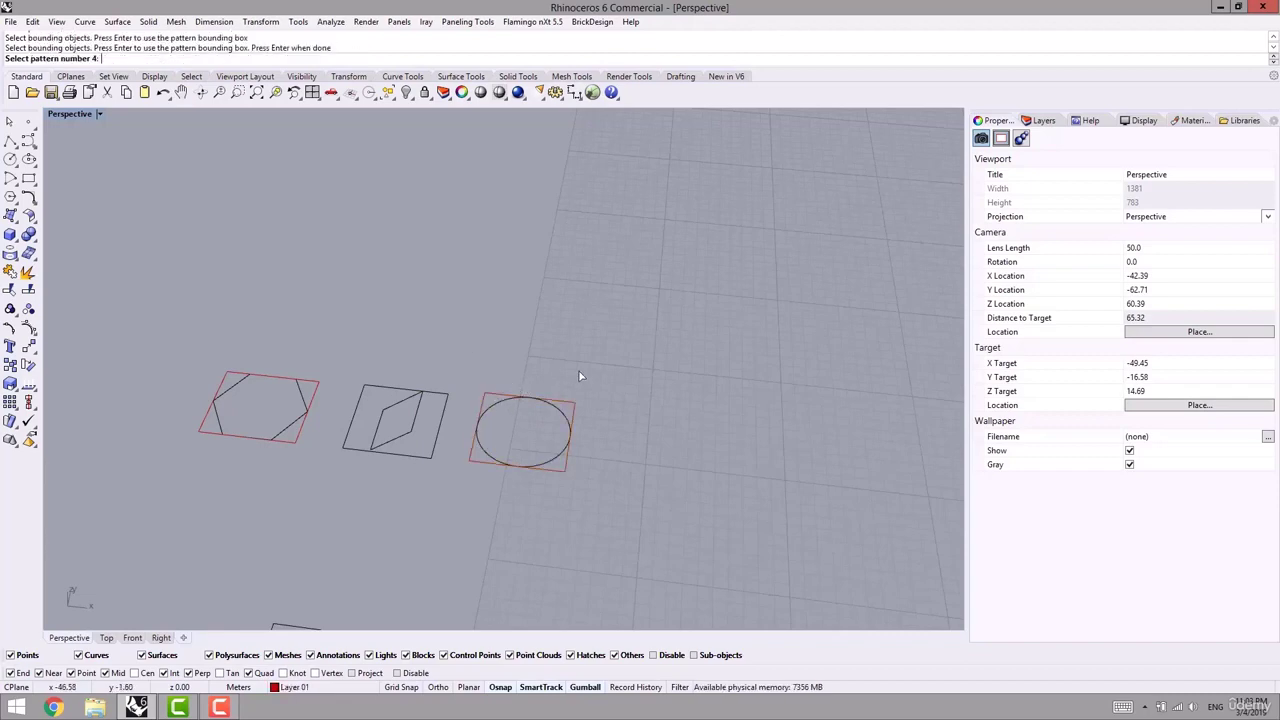
shift+right_drag(580, 371, 475, 336)
scroll(301, 292, down, 6)
shift+right_drag(416, 402, 354, 405)
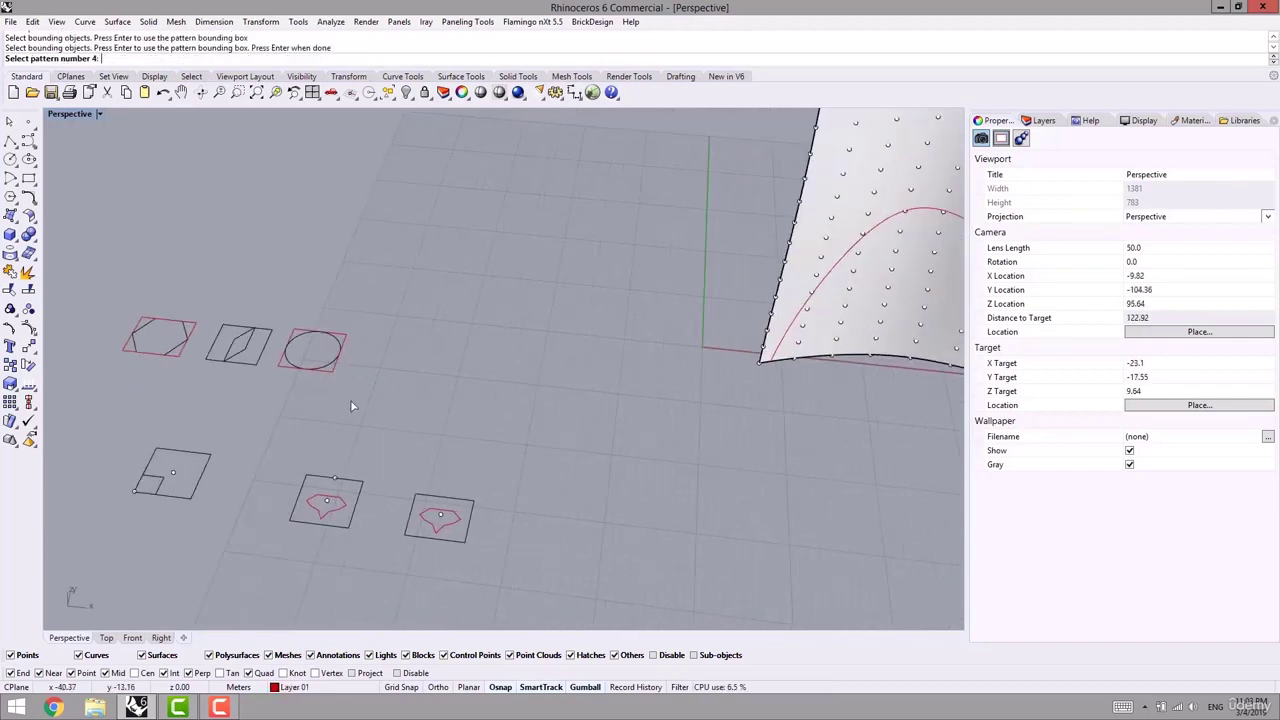
scroll(249, 368, down, 4)
shift+right_drag(288, 328, 220, 319)
key(Return)
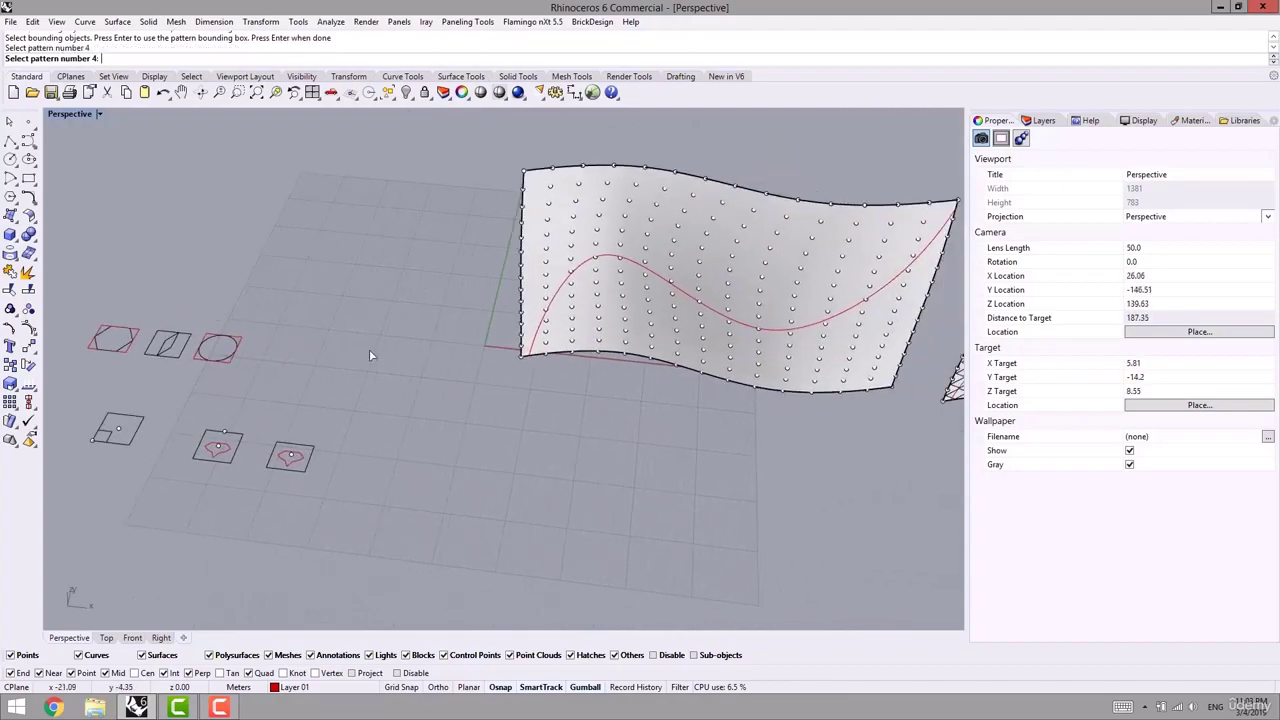
shift+right_drag(396, 351, 294, 401)
right_drag(325, 412, 320, 363)
scroll(318, 362, up, 8)
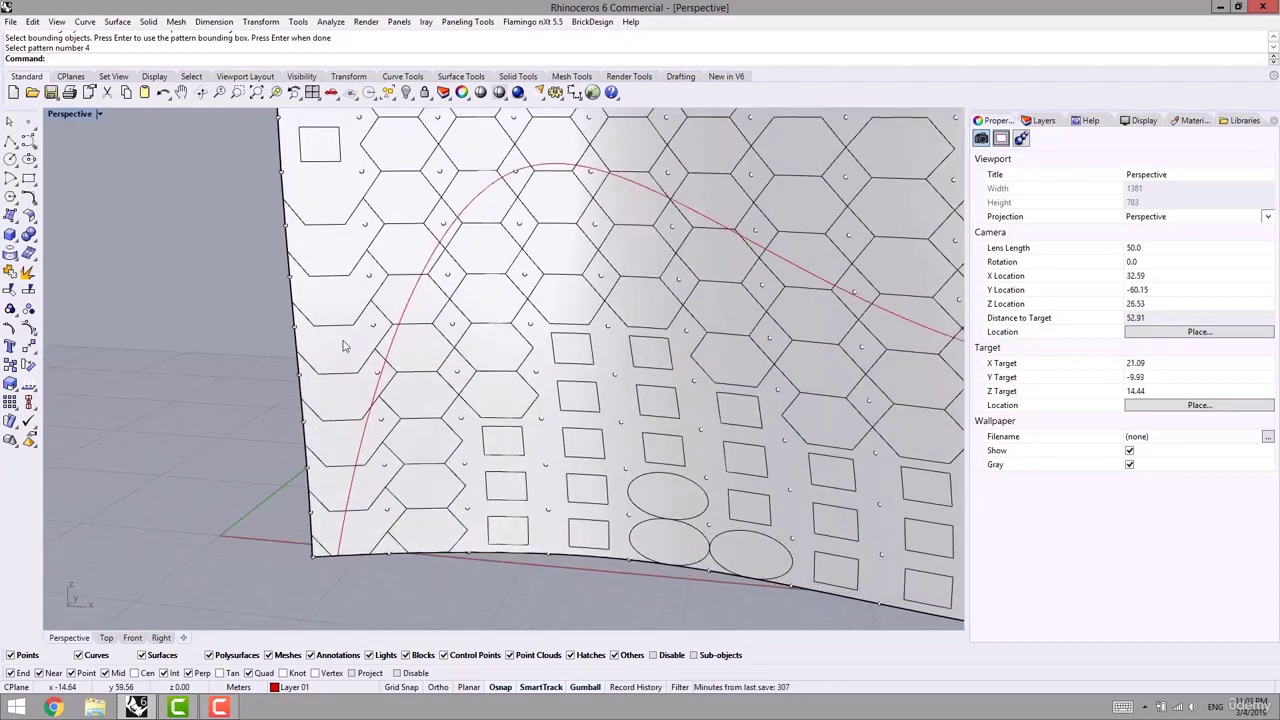
click(368, 310)
right_drag(371, 306, 495, 387)
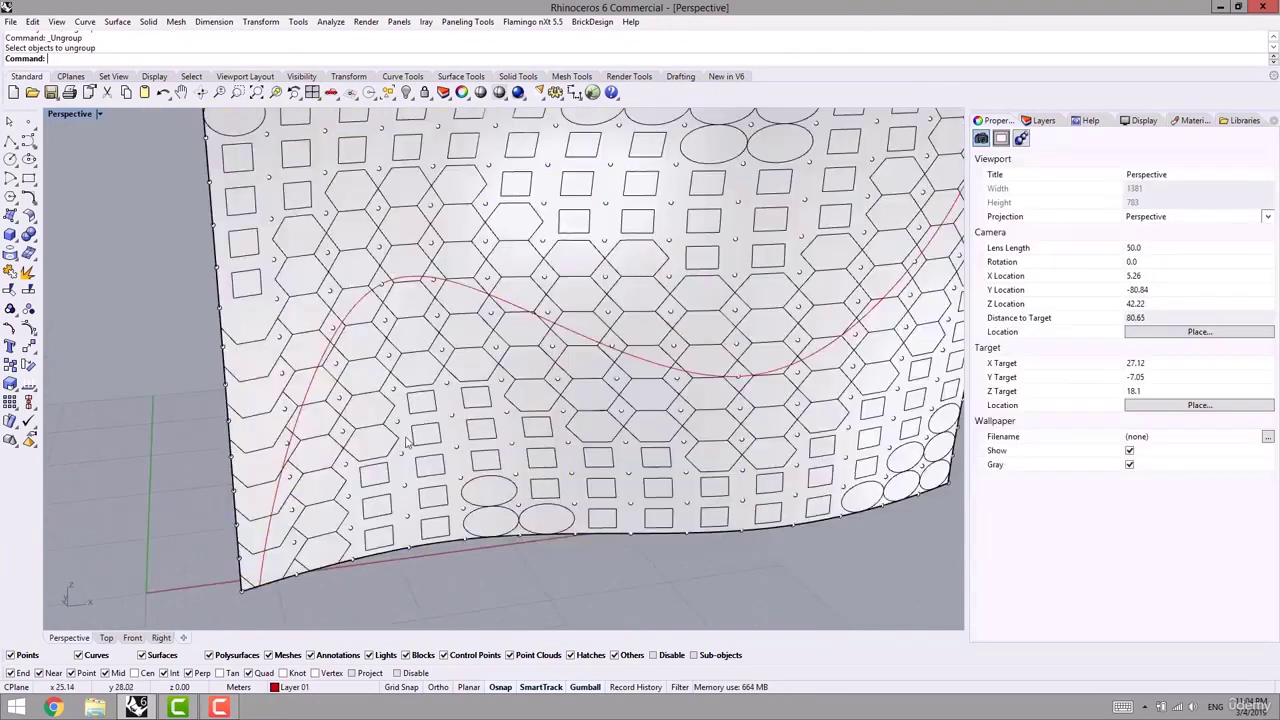
scroll(448, 400, down, 3)
right_drag(440, 412, 378, 439)
scroll(379, 352, up, 3)
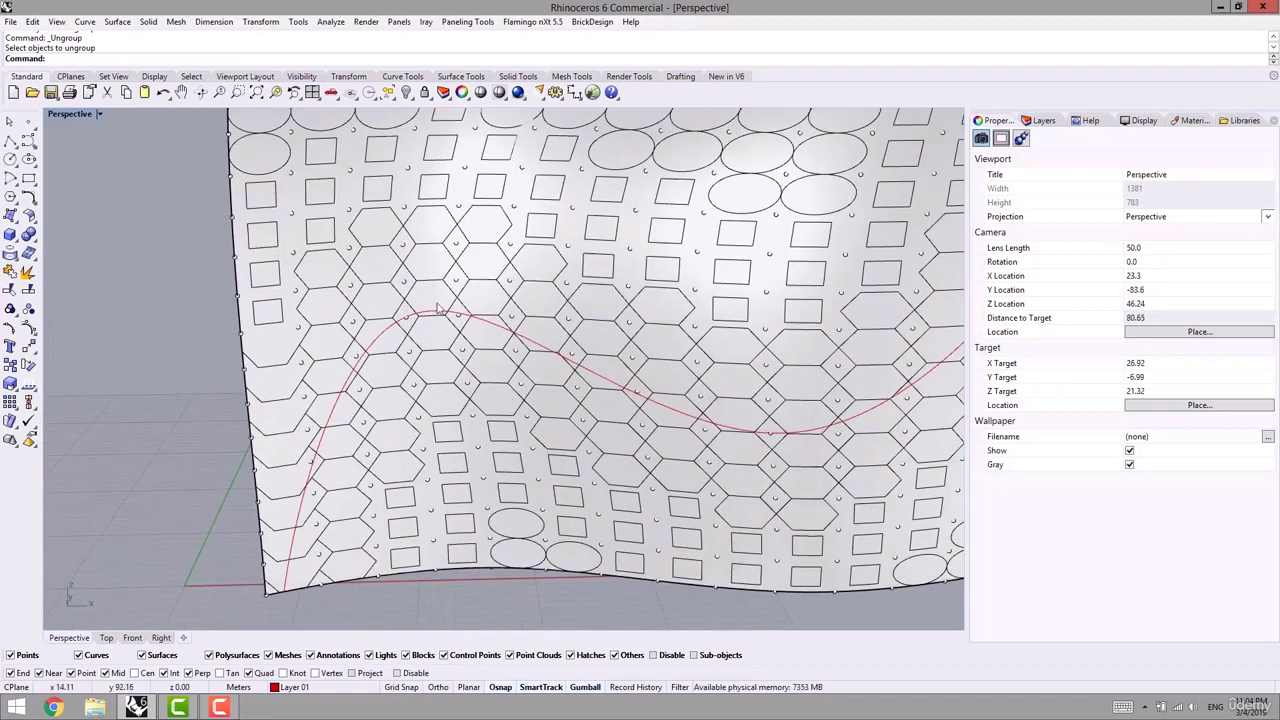
shift+right_drag(448, 337, 310, 332)
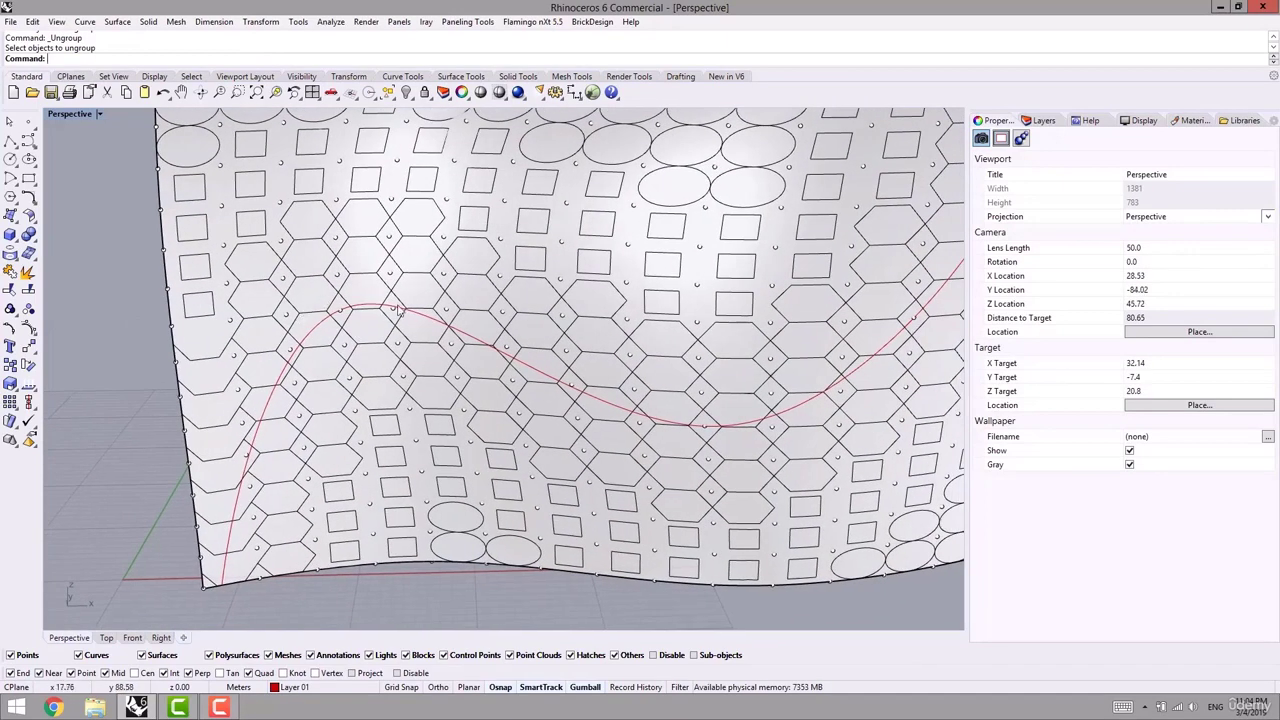
click(447, 303)
shift+right_drag(489, 316, 447, 360)
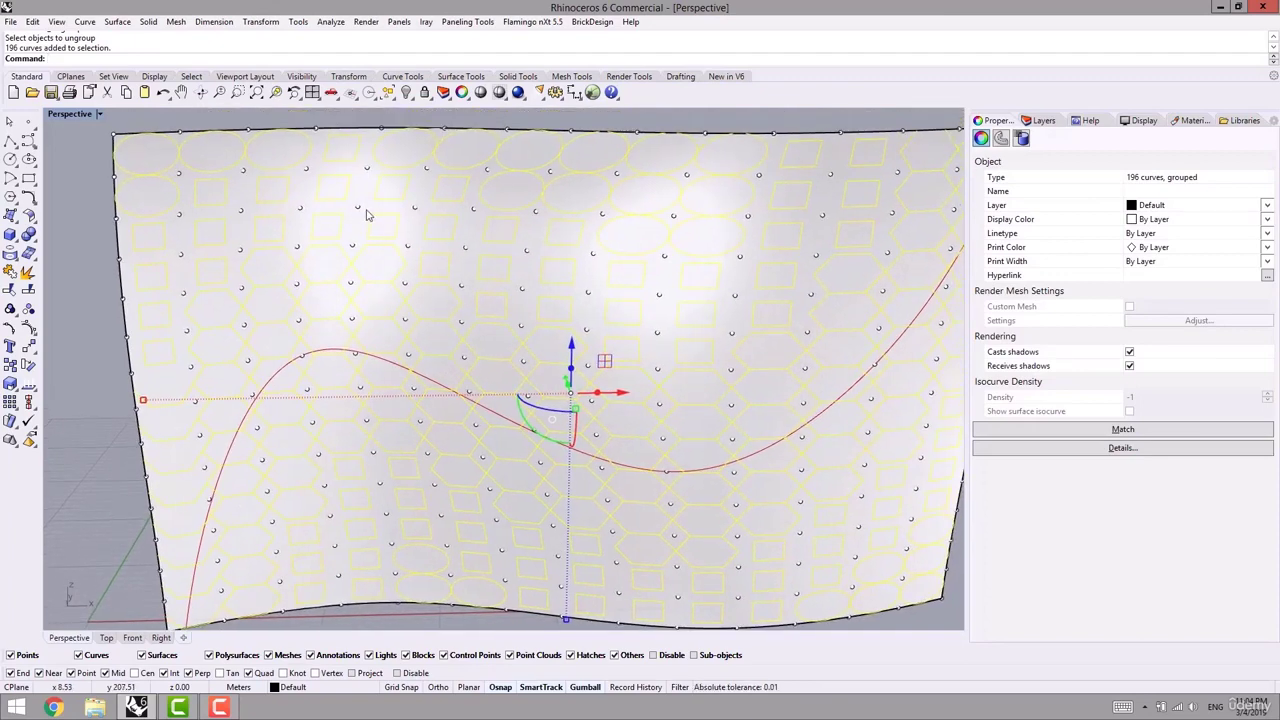
click(83, 385)
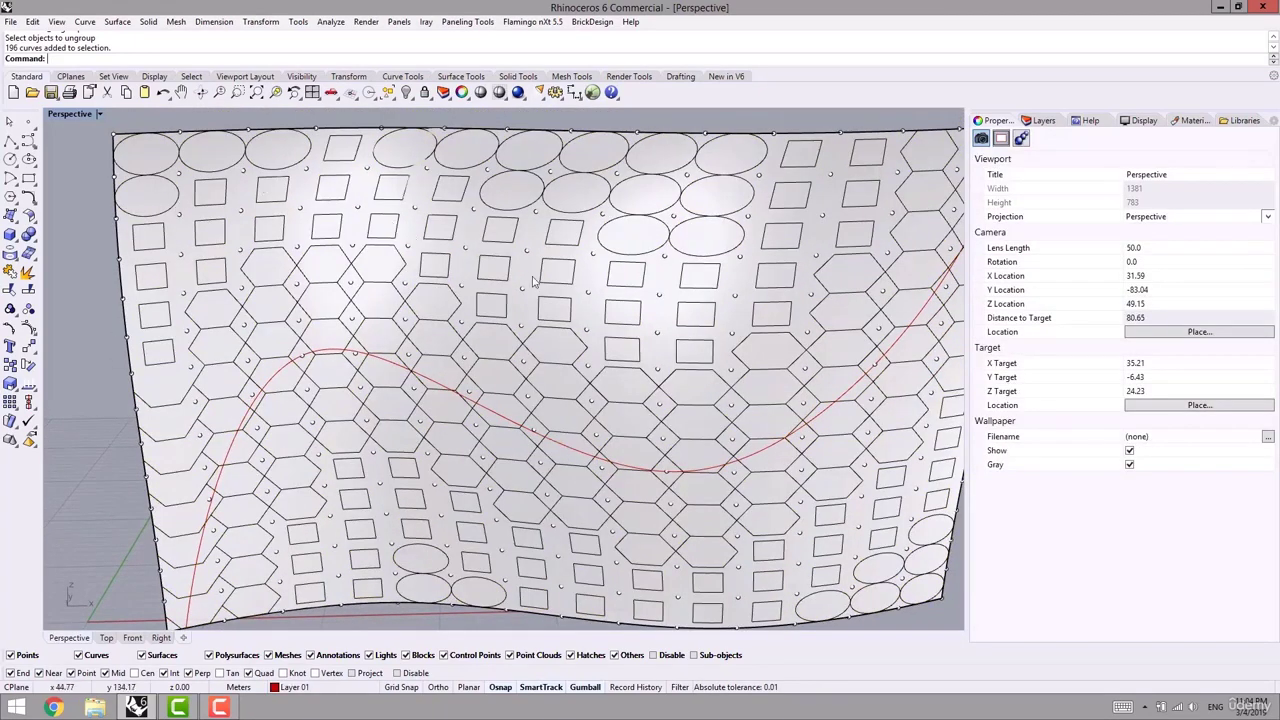
scroll(709, 298, down, 5)
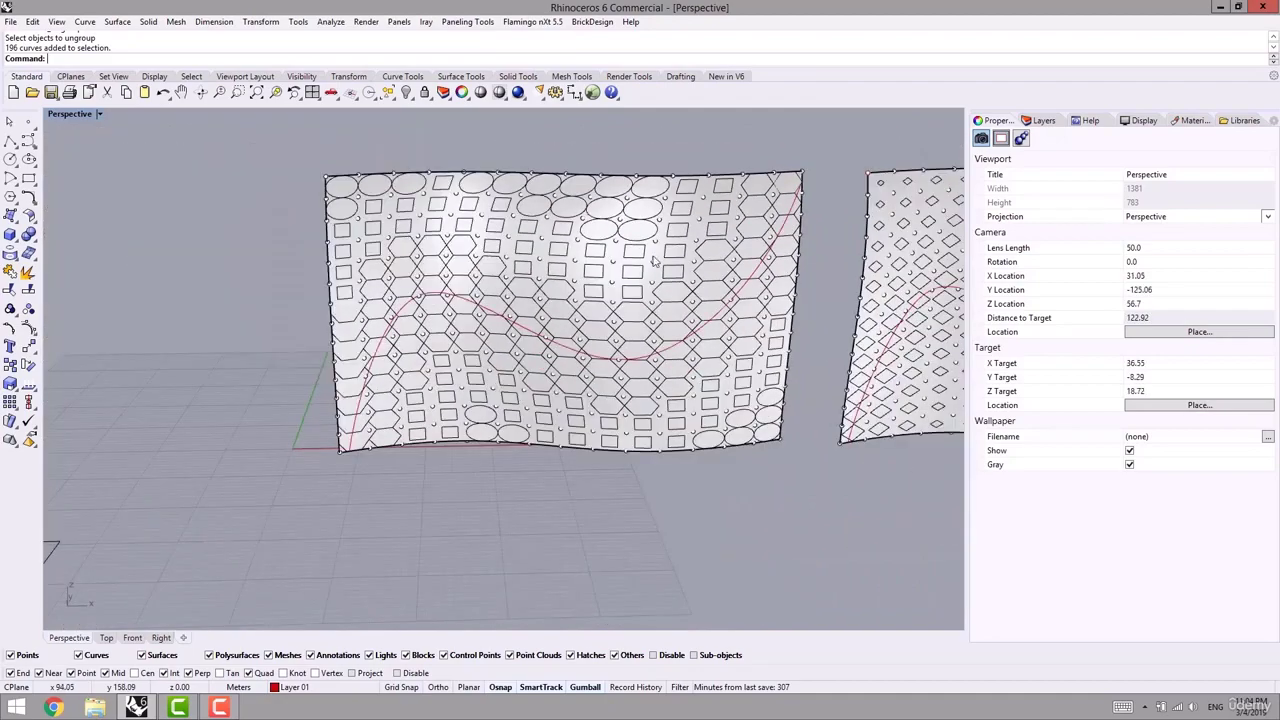
shift+right_drag(671, 267, 717, 262)
right_drag(616, 228, 591, 287)
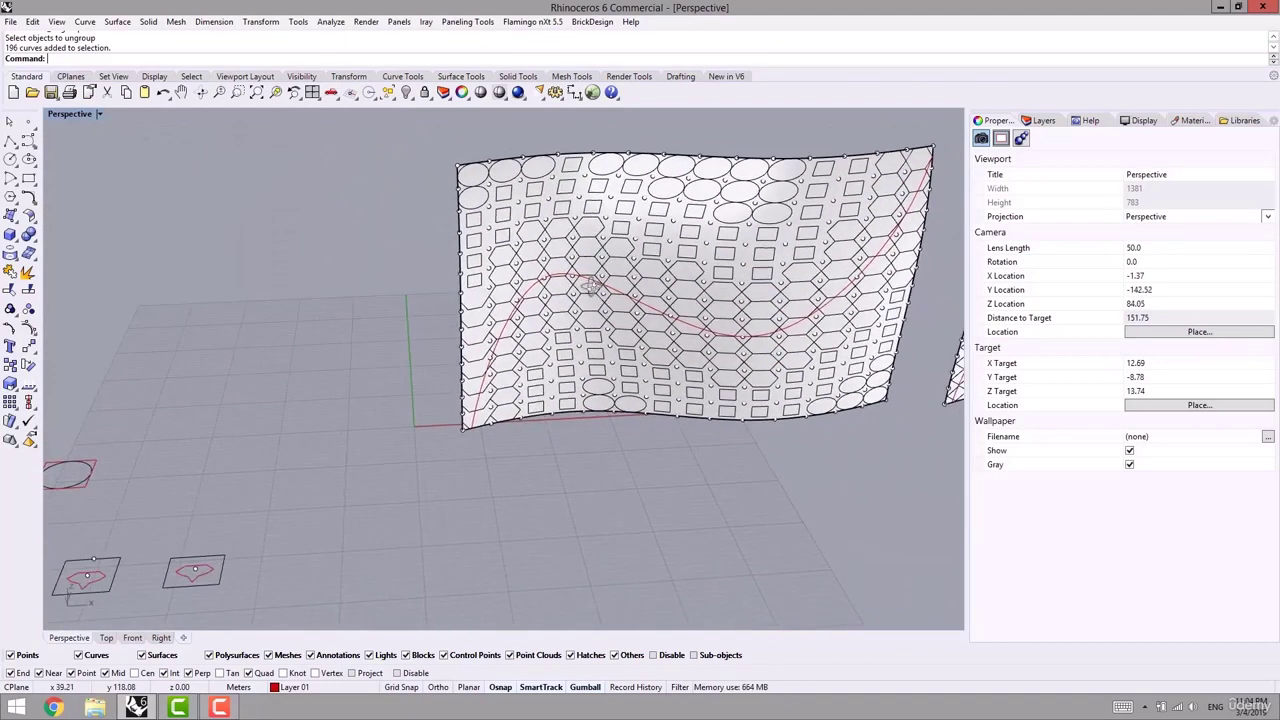
scroll(642, 214, up, 5)
shift+right_drag(648, 190, 590, 280)
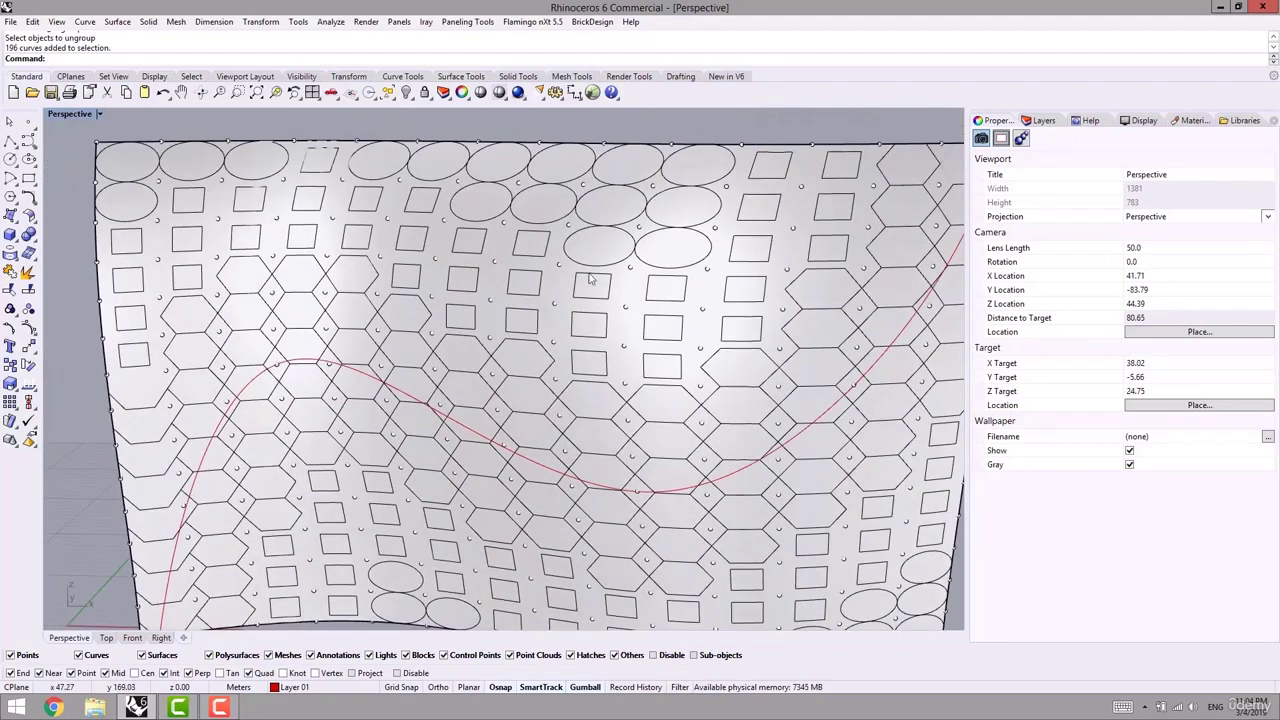
scroll(672, 271, down, 3)
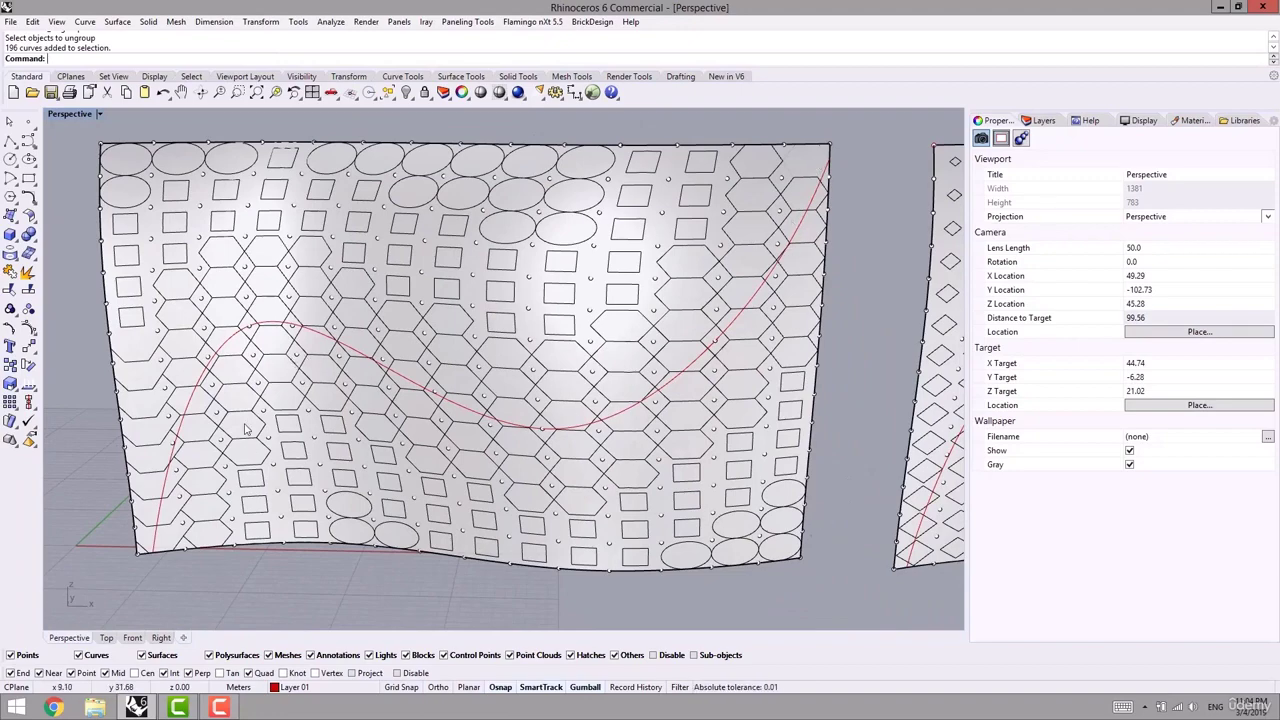
scroll(548, 332, down, 5)
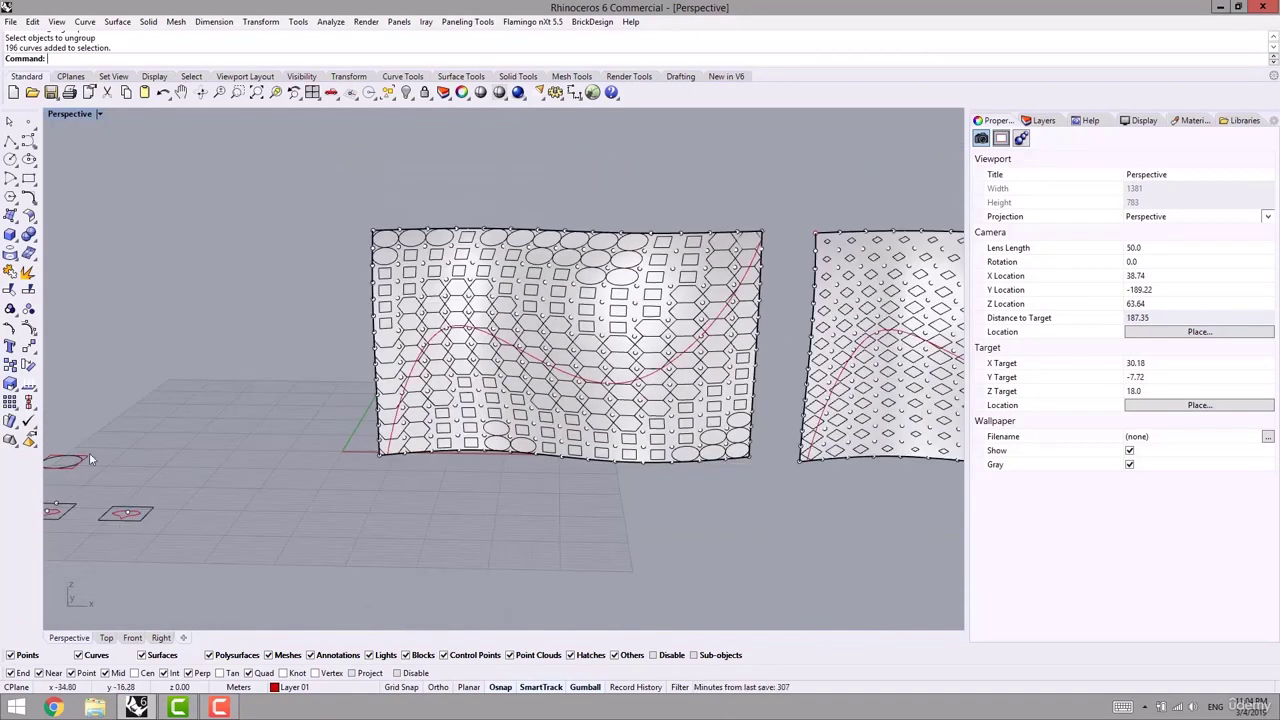
scroll(567, 363, up, 4)
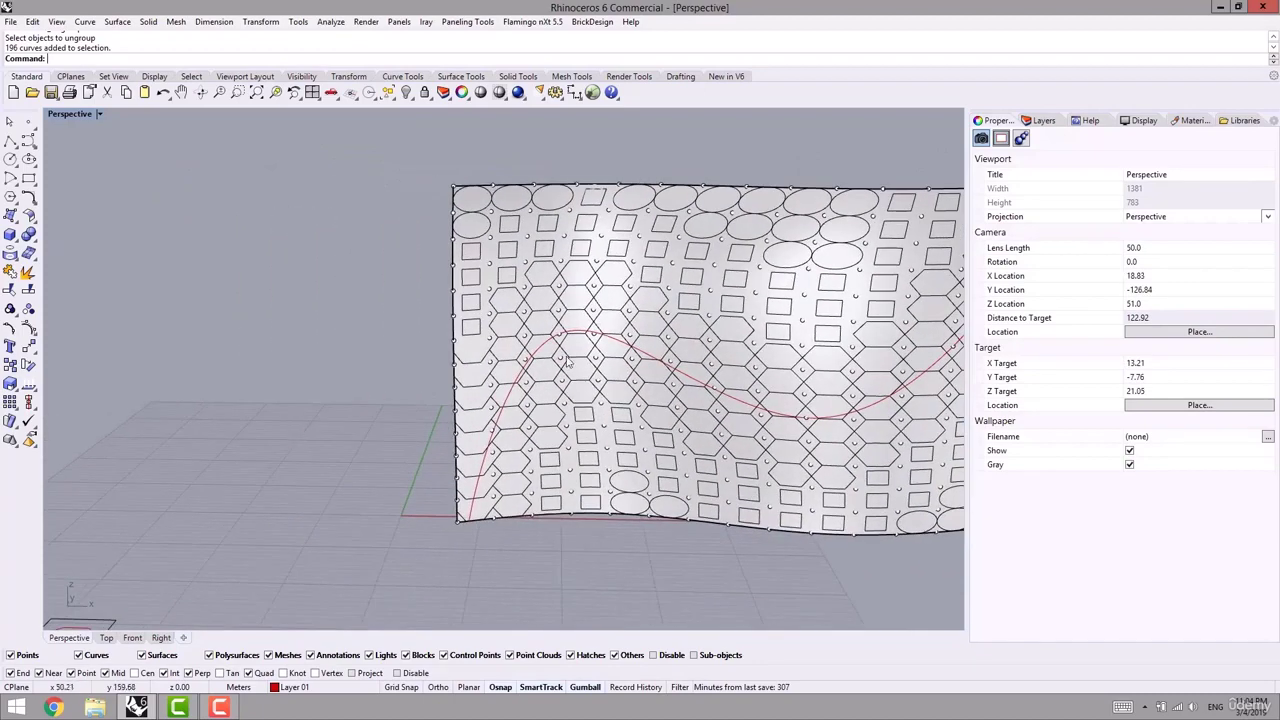
scroll(567, 362, down, 4)
scroll(491, 312, up, 6)
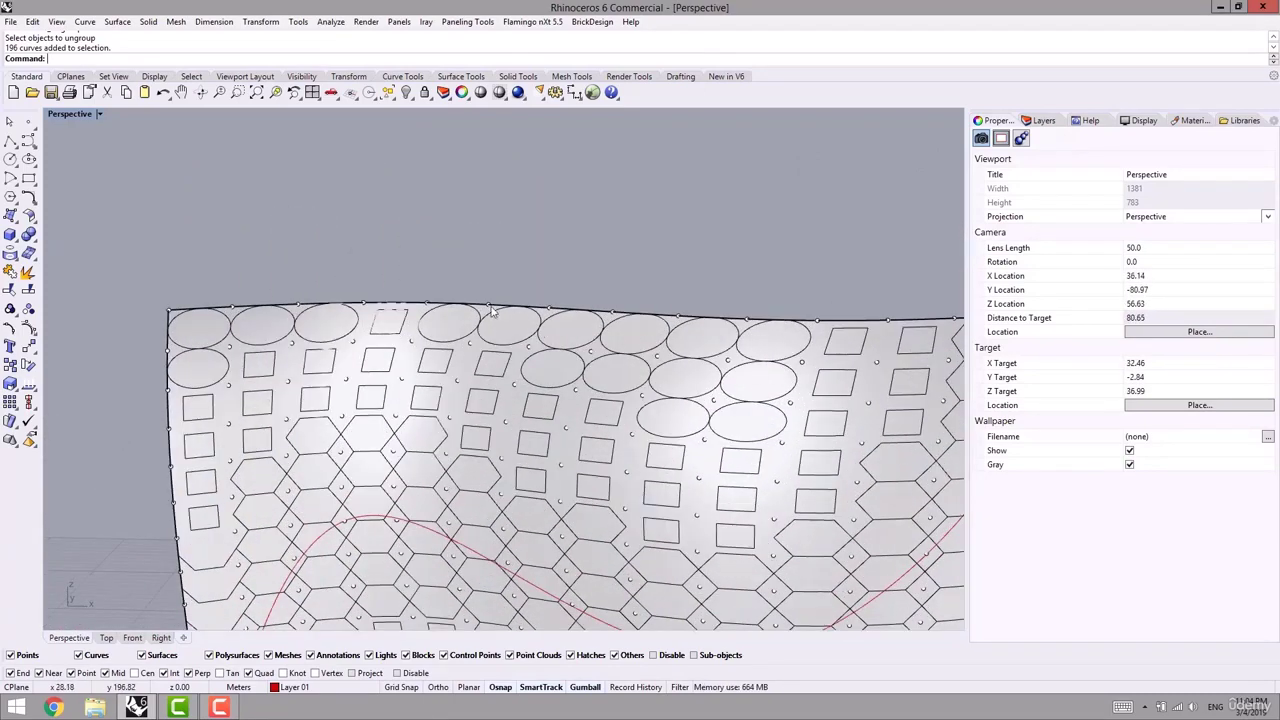
scroll(452, 403, down, 3)
scroll(533, 447, down, 4)
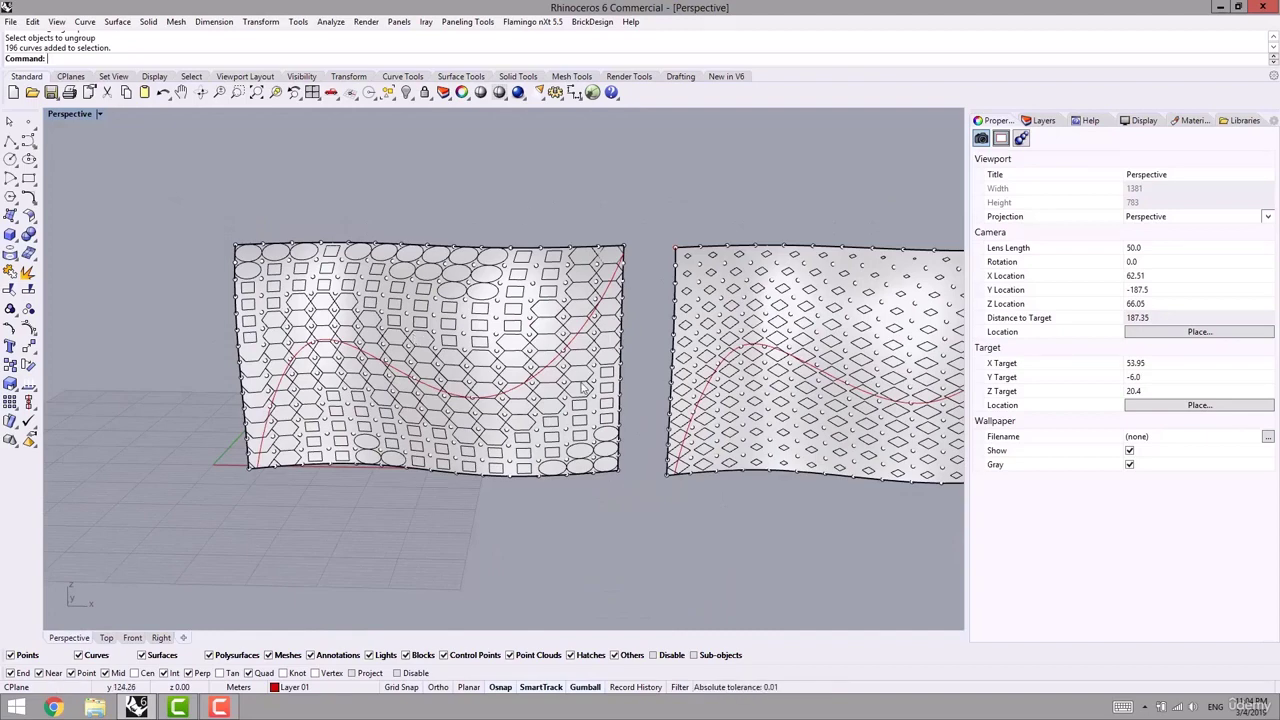
scroll(488, 338, down, 6)
right_drag(408, 459, 411, 502)
shift+right_drag(202, 432, 449, 490)
scroll(427, 461, up, 6)
scroll(351, 430, up, 3)
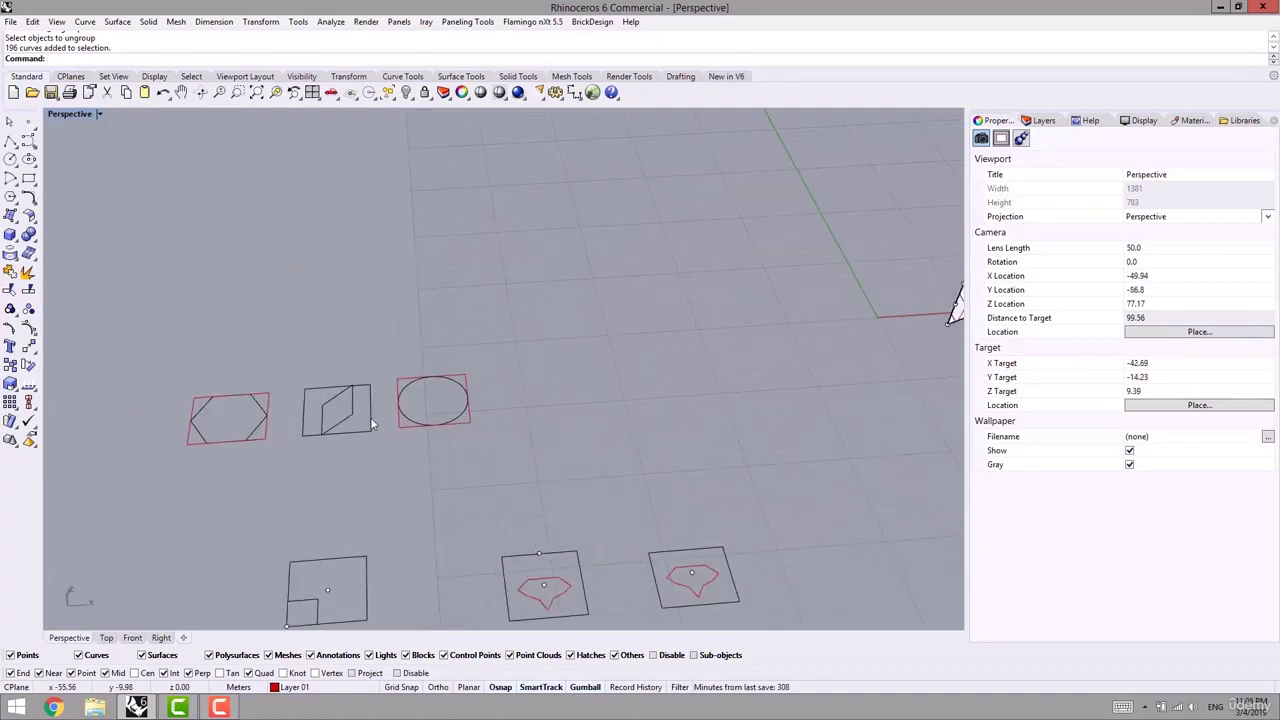
scroll(614, 434, down, 3)
shift+right_drag(614, 434, 410, 455)
- Draw a square rectangle and gumball-copy it twice to the right
click(28, 179)
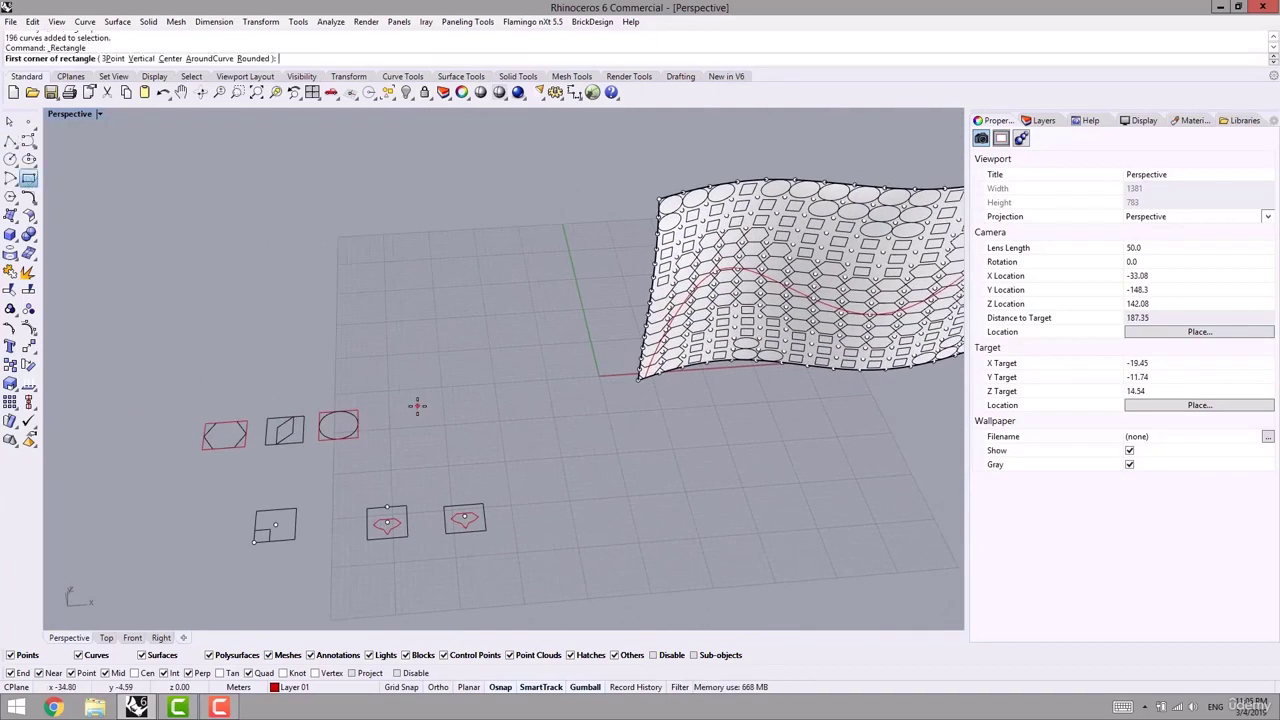
click(418, 403)
click(483, 450)
drag(473, 423, 468, 418)
shift+right_drag(490, 456, 386, 446)
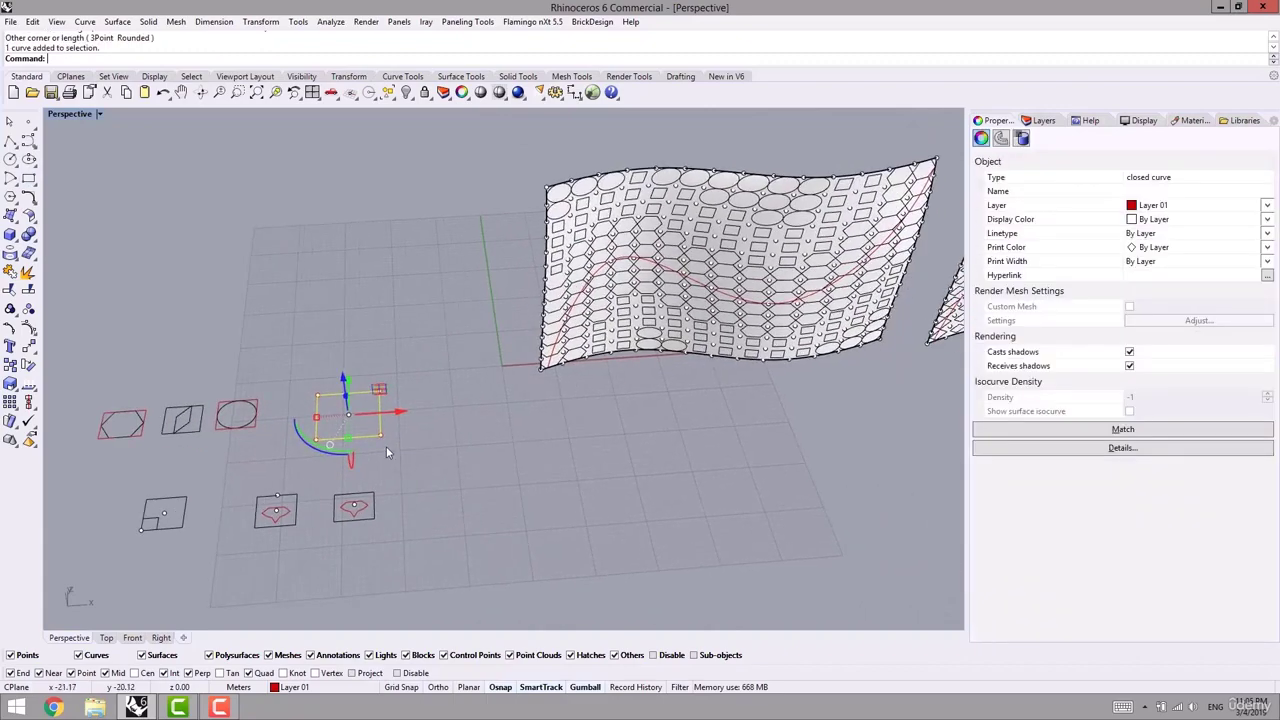
scroll(387, 446, down, 4)
drag(404, 428, 509, 416)
click(548, 446)
right_drag(524, 462, 516, 469)
scroll(446, 422, up, 8)
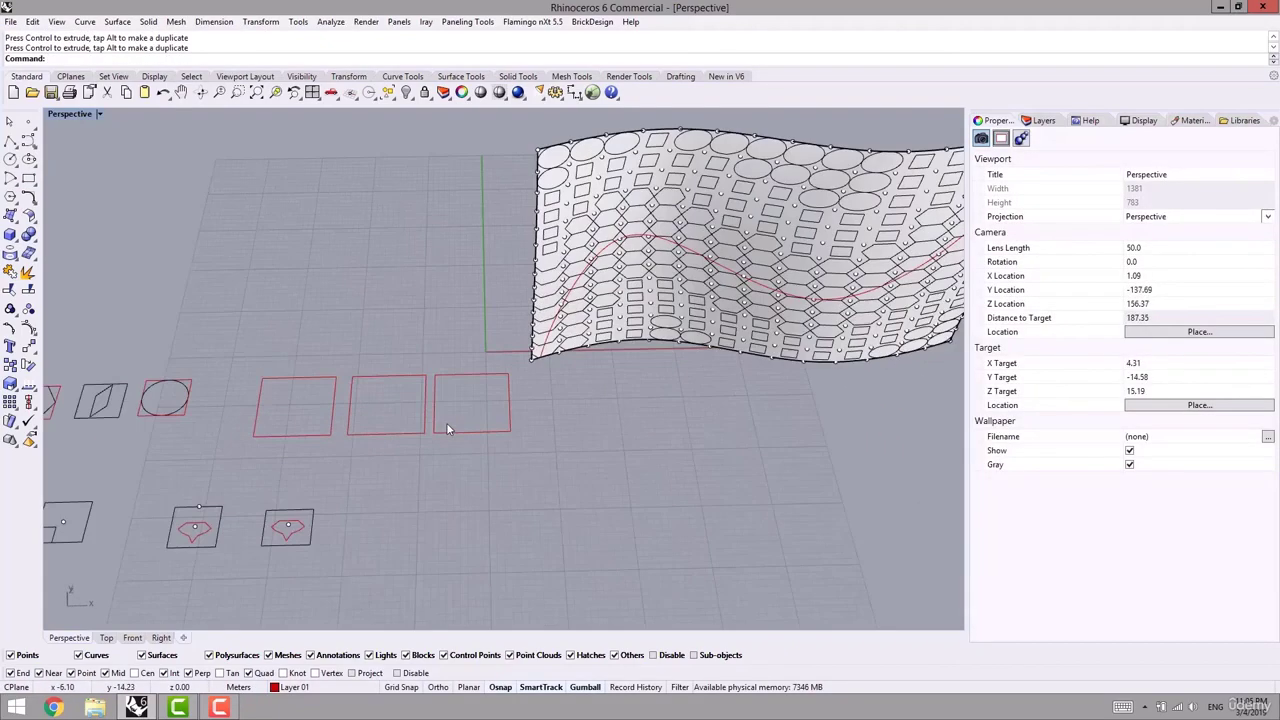
- Add a smaller inner square inside each of the three rectangles, shrinking left to right
click(421, 459)
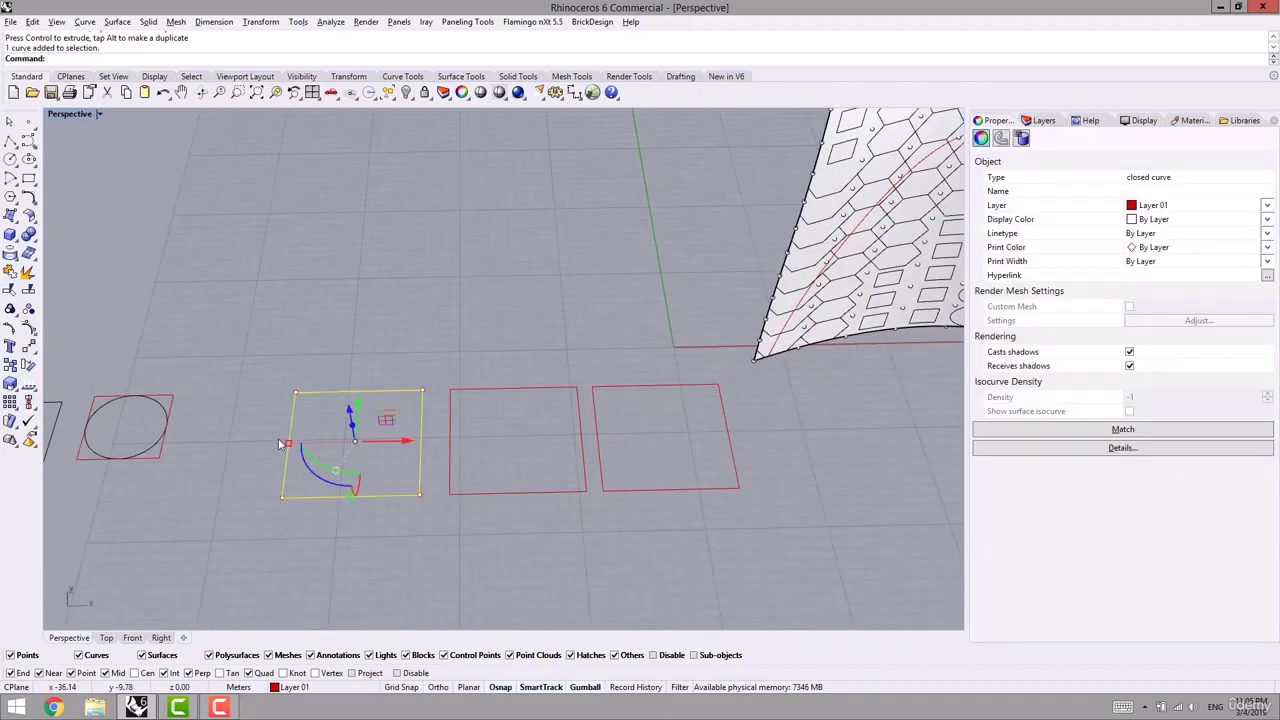
shift+drag(289, 444, 296, 444)
click(460, 452)
click(452, 423)
shift+drag(452, 440, 477, 447)
click(592, 432)
click(597, 432)
alt+shift+drag(598, 438, 653, 444)
click(800, 452)
- Select the wavy surface, attractor curve, point grid and the three square units
scroll(820, 452, down, 6)
shift+right_drag(823, 452, 611, 442)
scroll(611, 441, up, 4)
click(603, 238)
scroll(620, 291, down, 7)
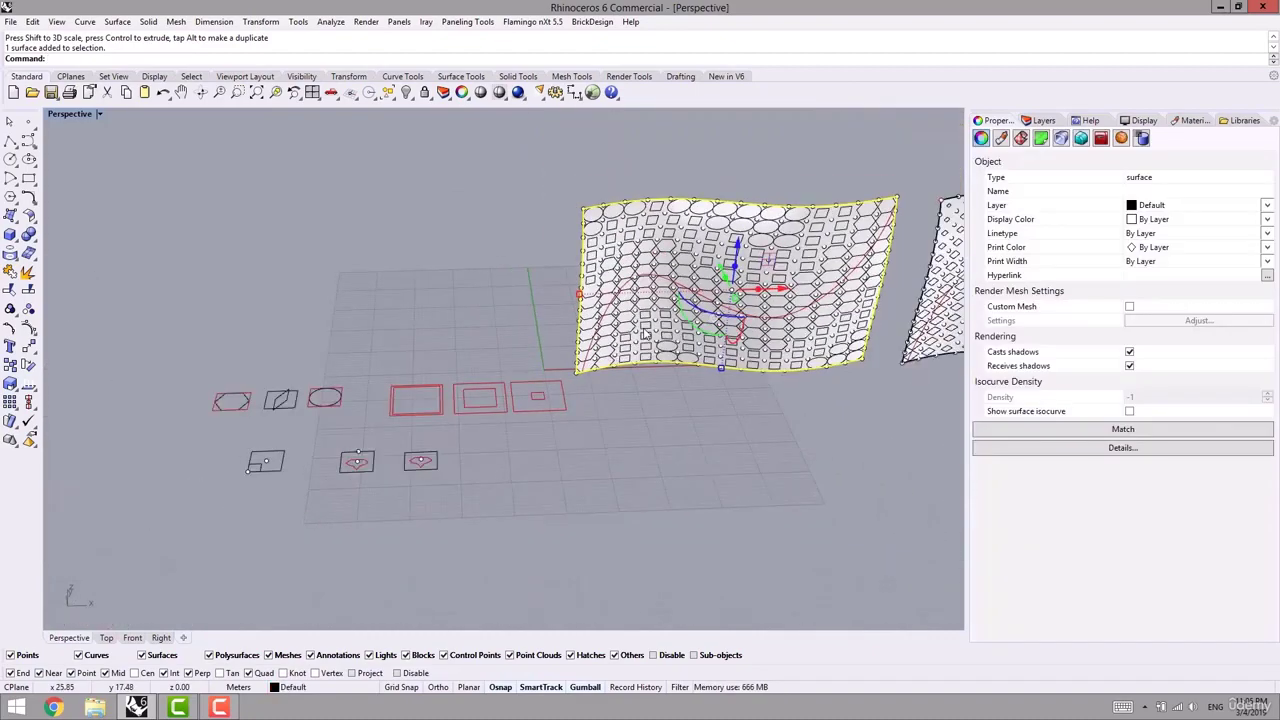
right_drag(714, 301, 662, 325)
scroll(655, 315, up, 5)
shift+click(606, 264)
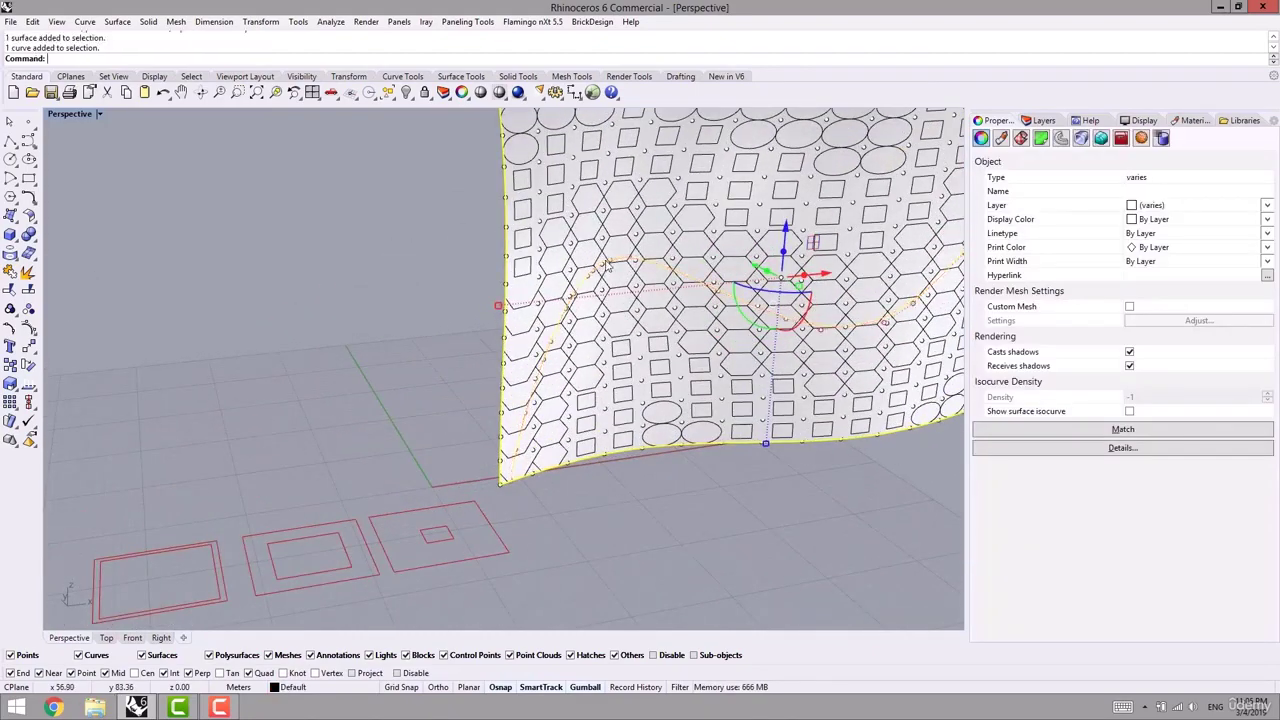
shift+click(604, 240)
scroll(598, 440, down, 5)
right_drag(592, 444, 530, 441)
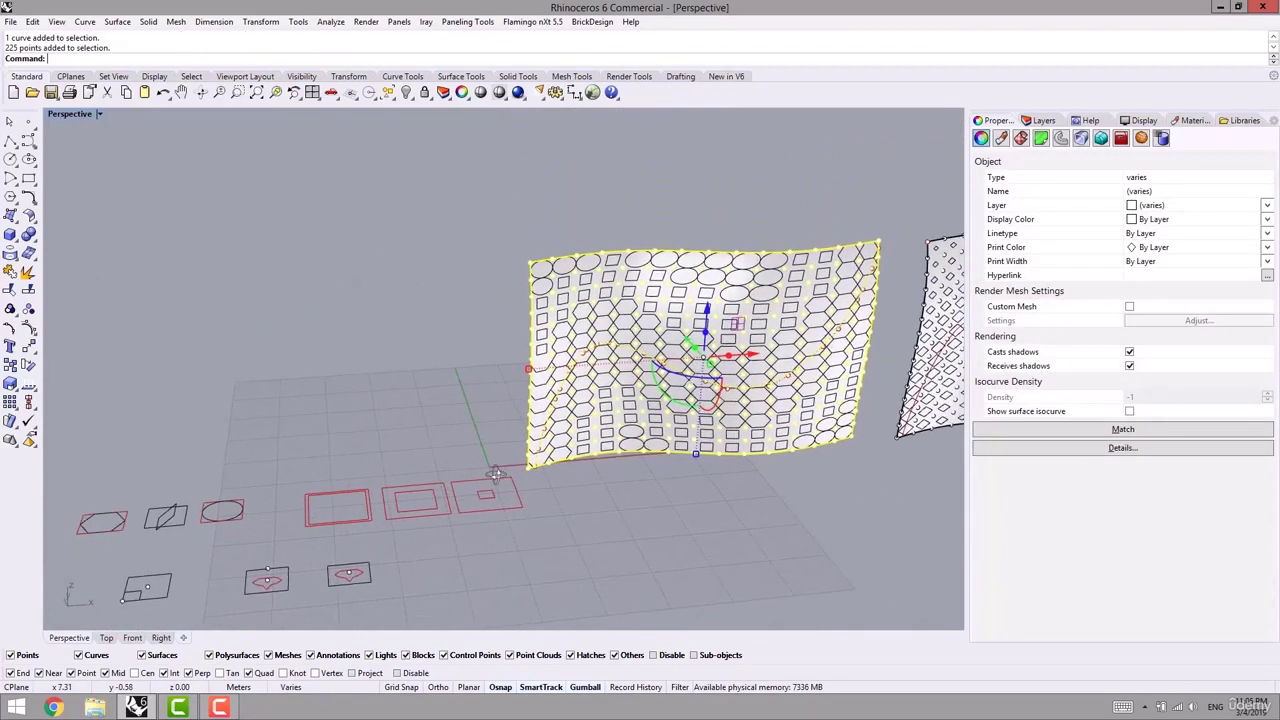
shift+drag(494, 441, 318, 532)
- Invert the selection with IN and delete the old shapes and panels
text(IN)
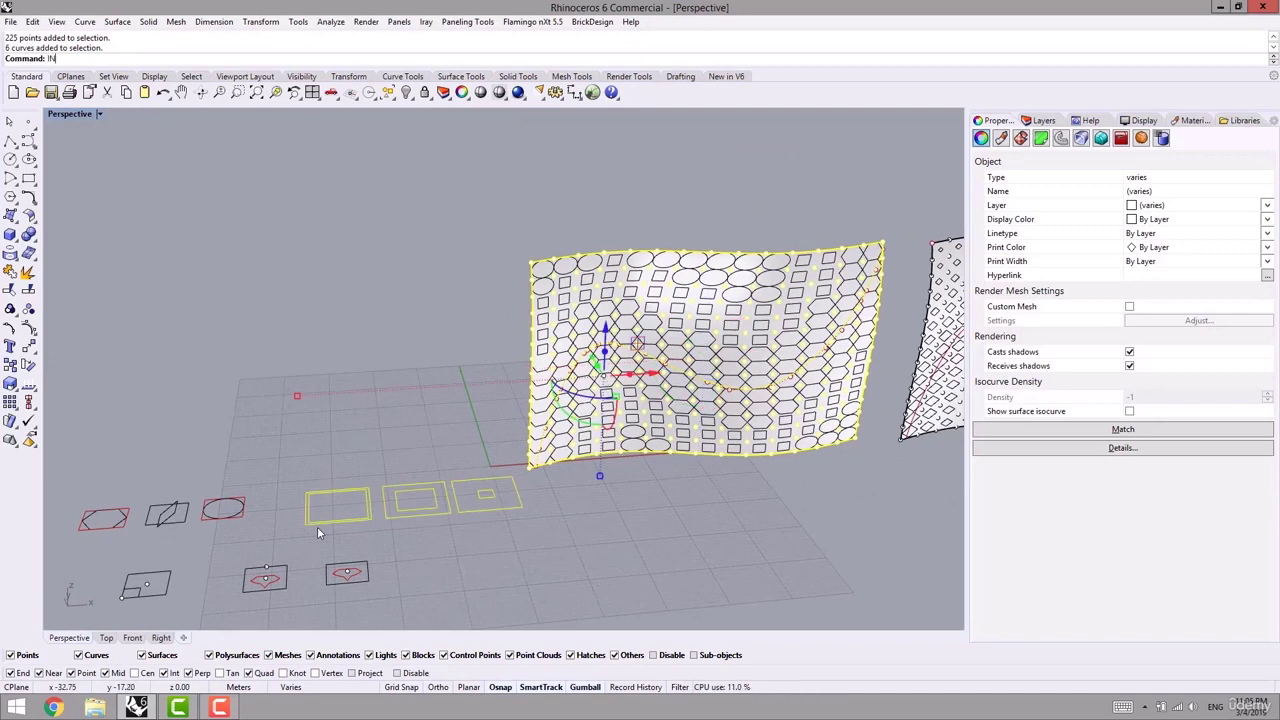
key(Return)
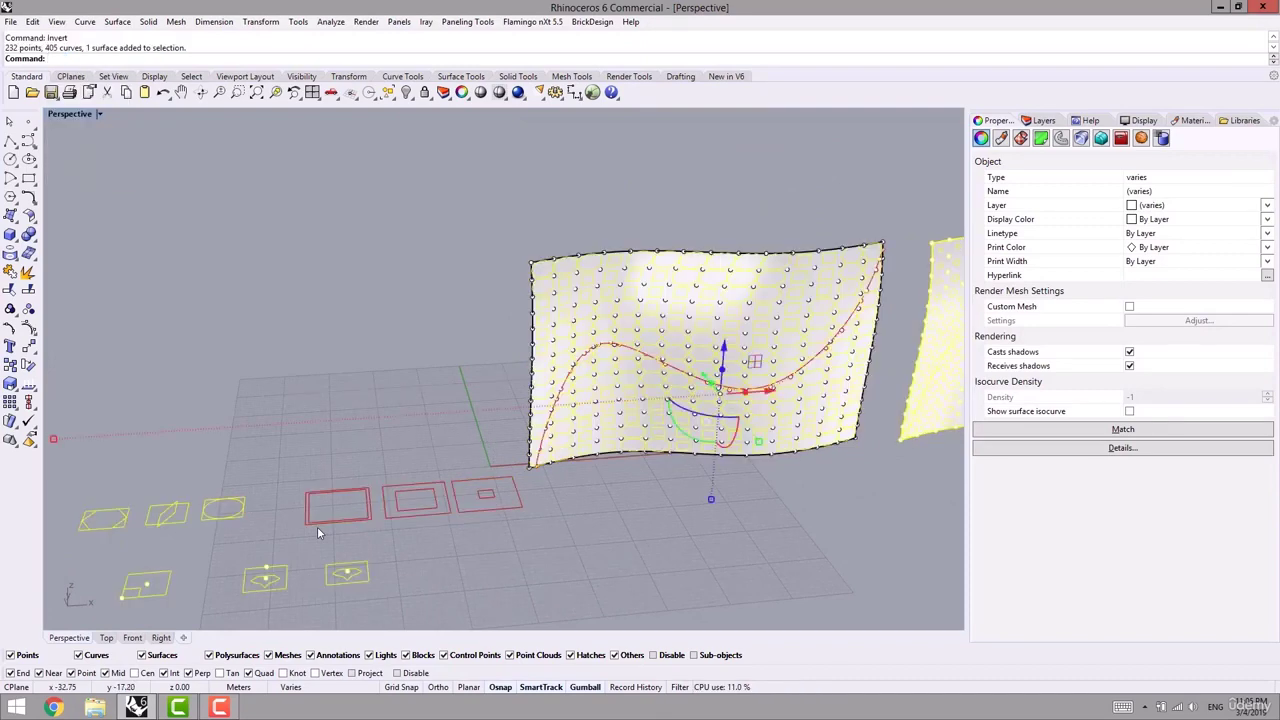
key(Delete)
shift+right_drag(317, 526, 277, 470)
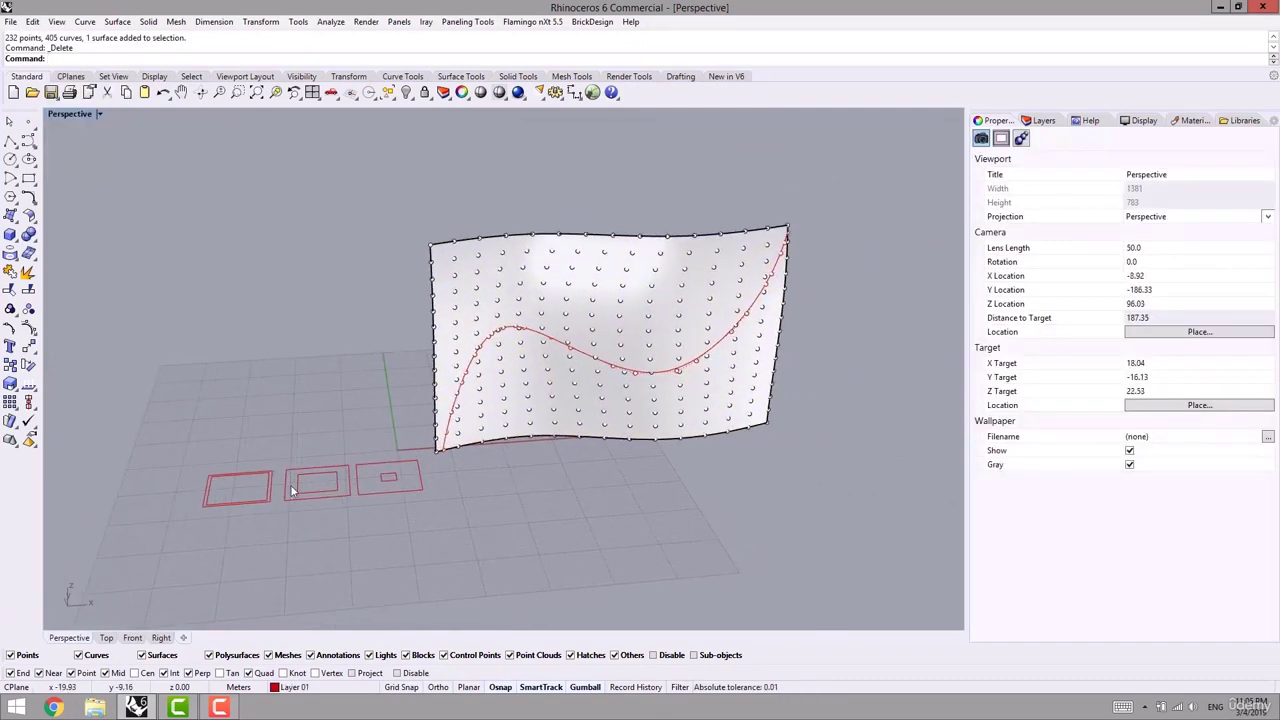
scroll(292, 490, down, 3)
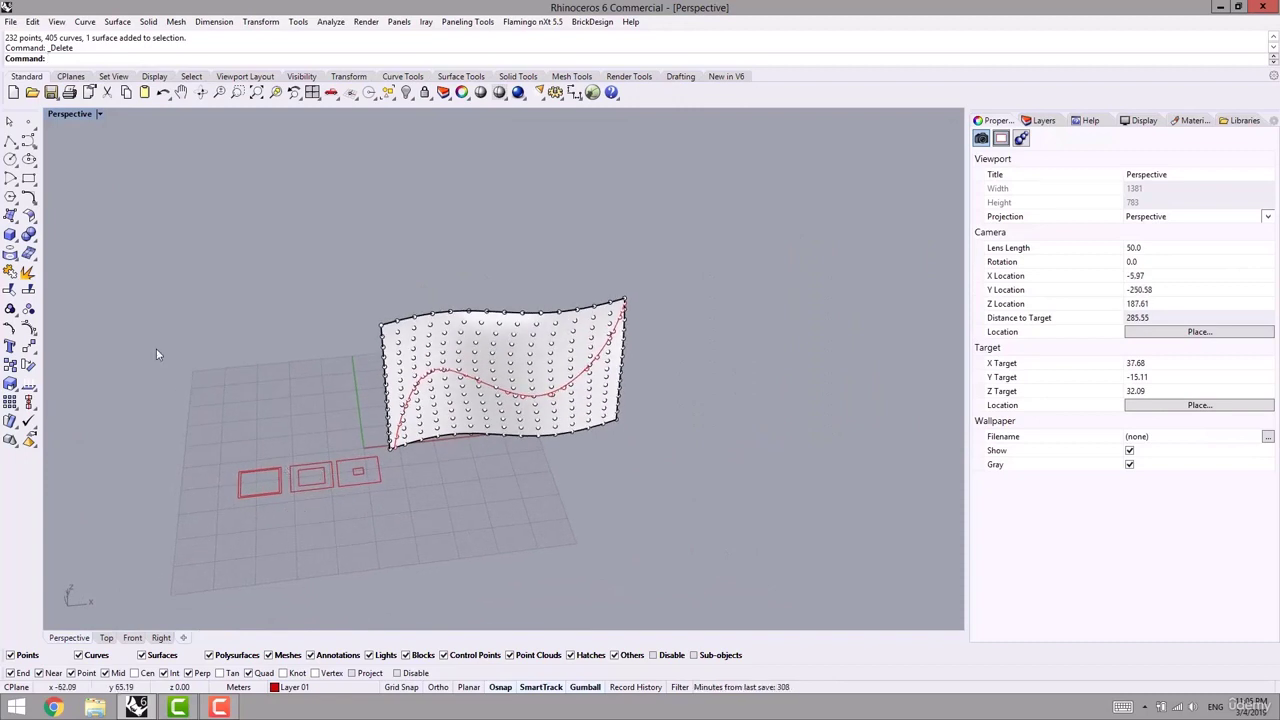
click(467, 21)
mouse_move(430, 54)
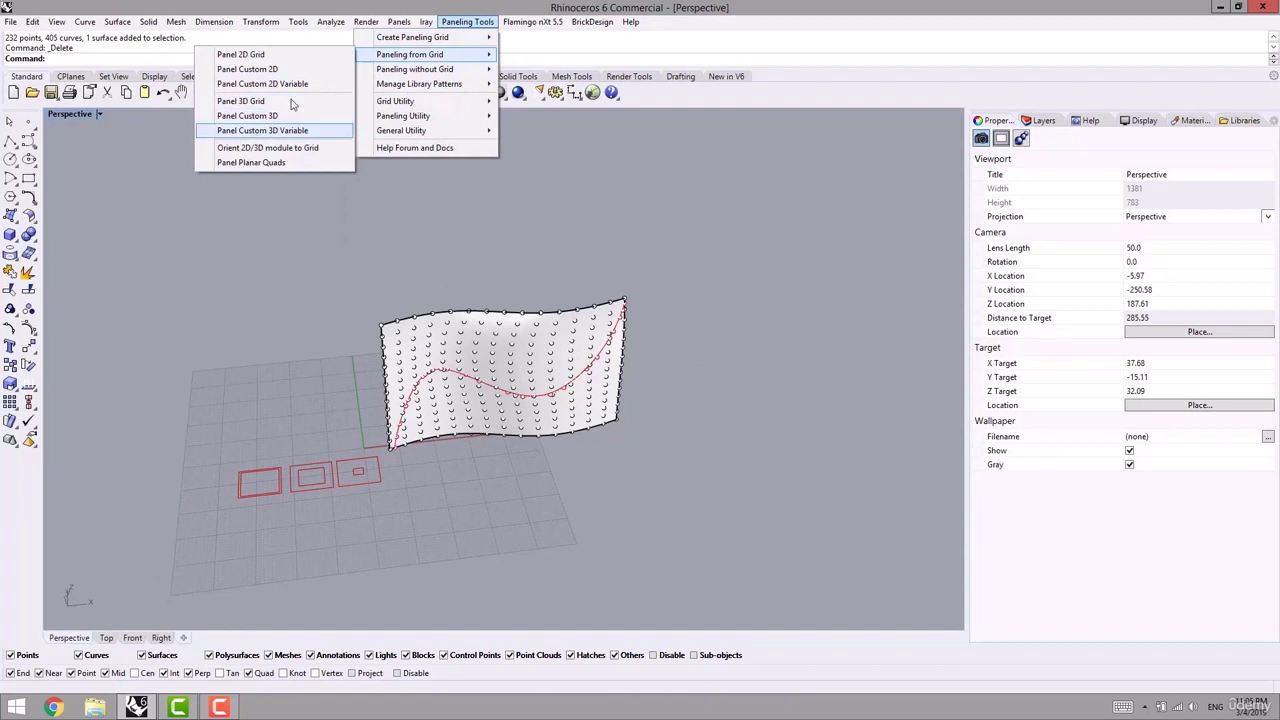
click(316, 84)
scroll(413, 388, up, 1)
scroll(413, 388, up, 3)
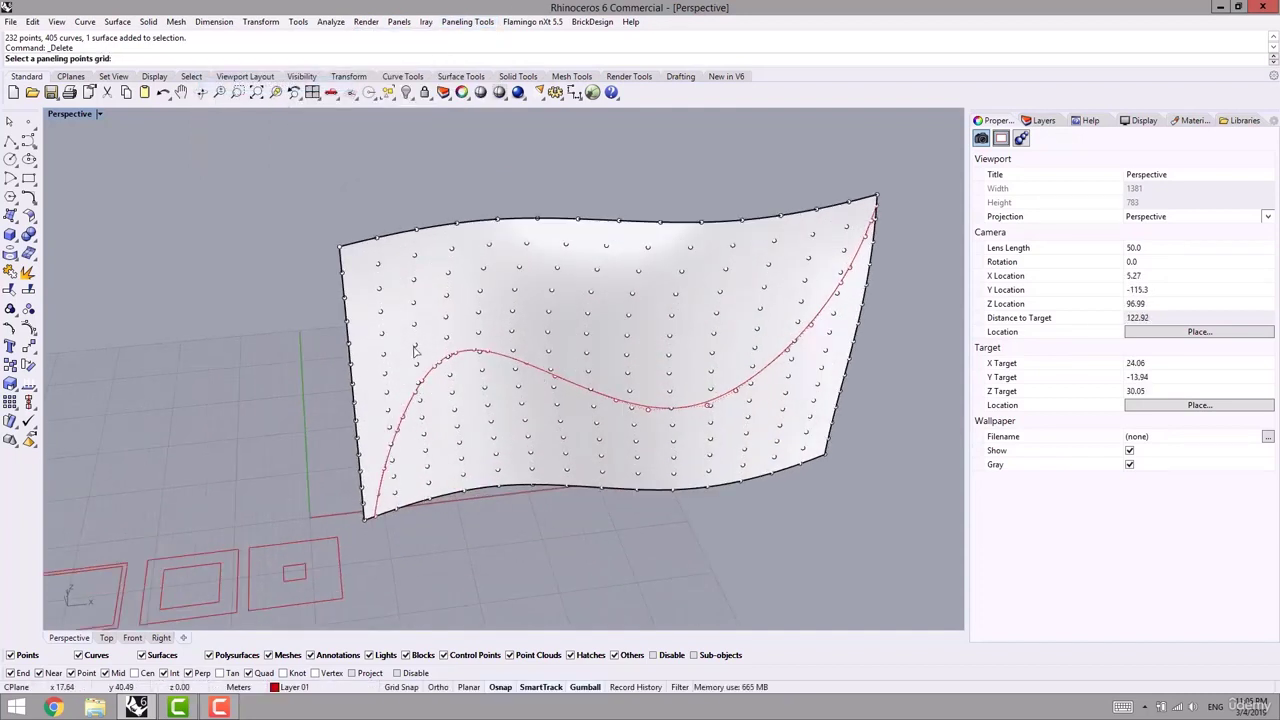
click(418, 350)
key(Return)
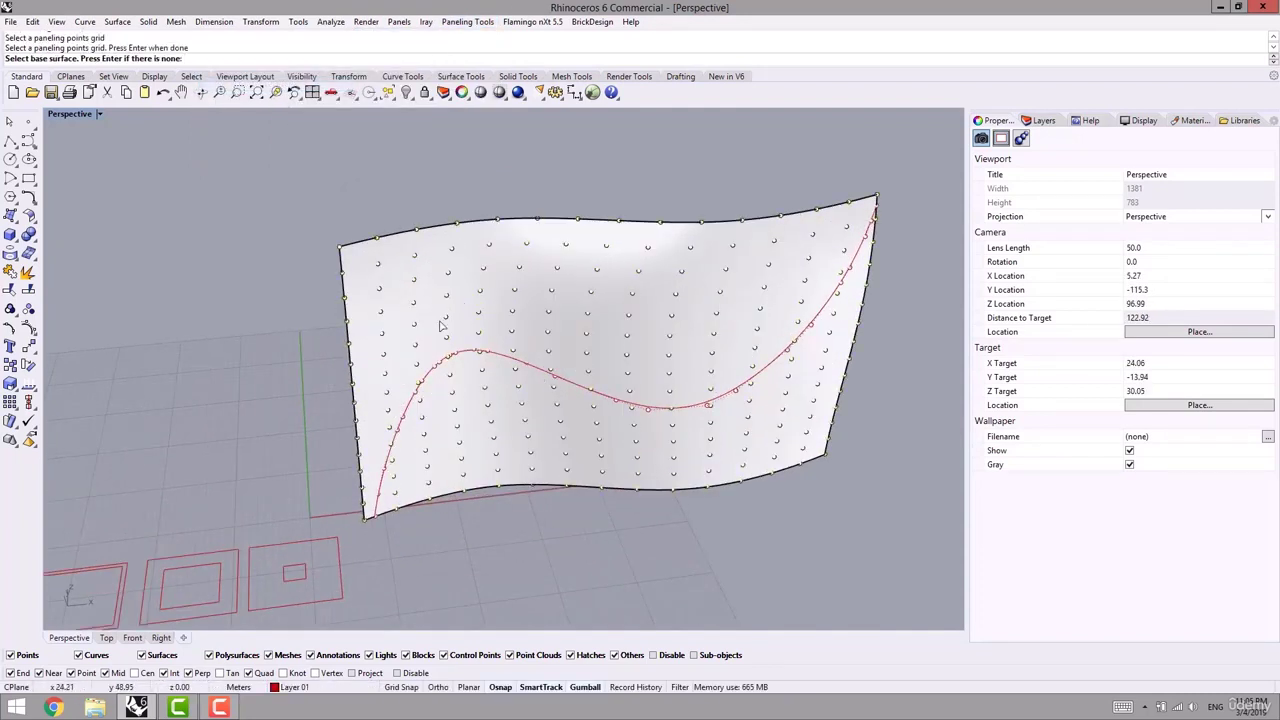
click(458, 302)
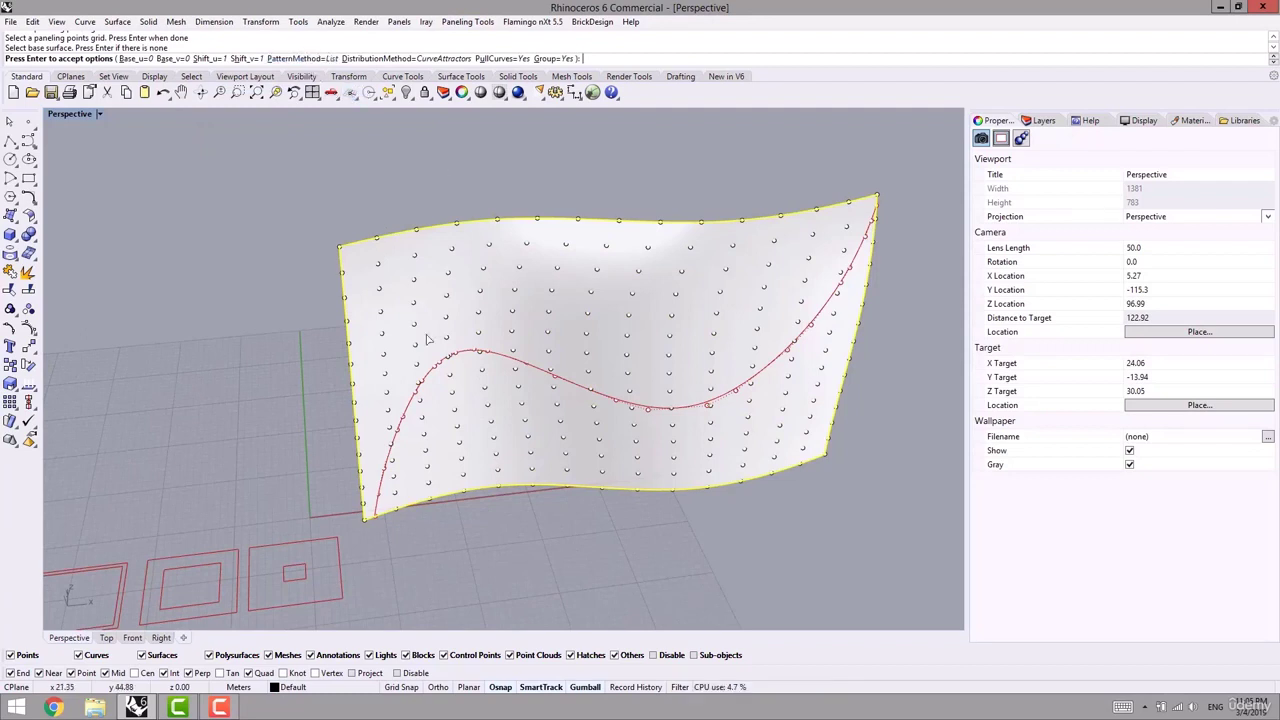
key(Return)
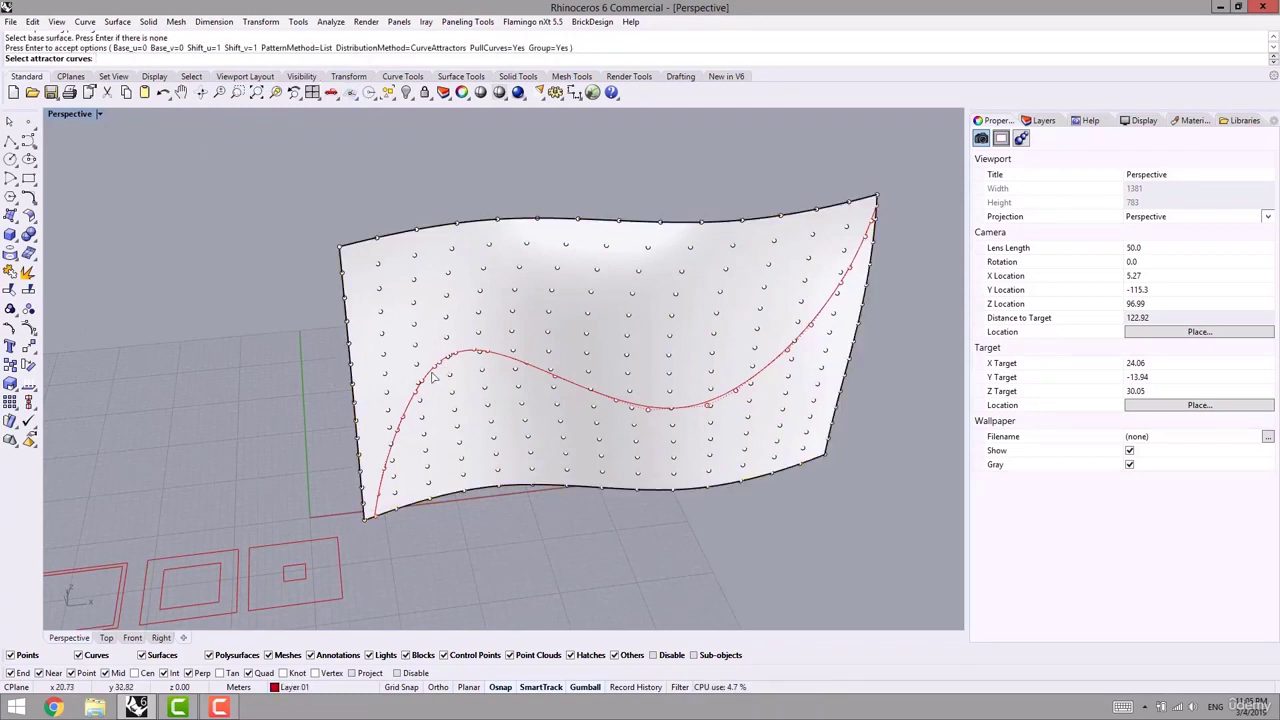
click(432, 376)
key(Return)
scroll(435, 450, down, 5)
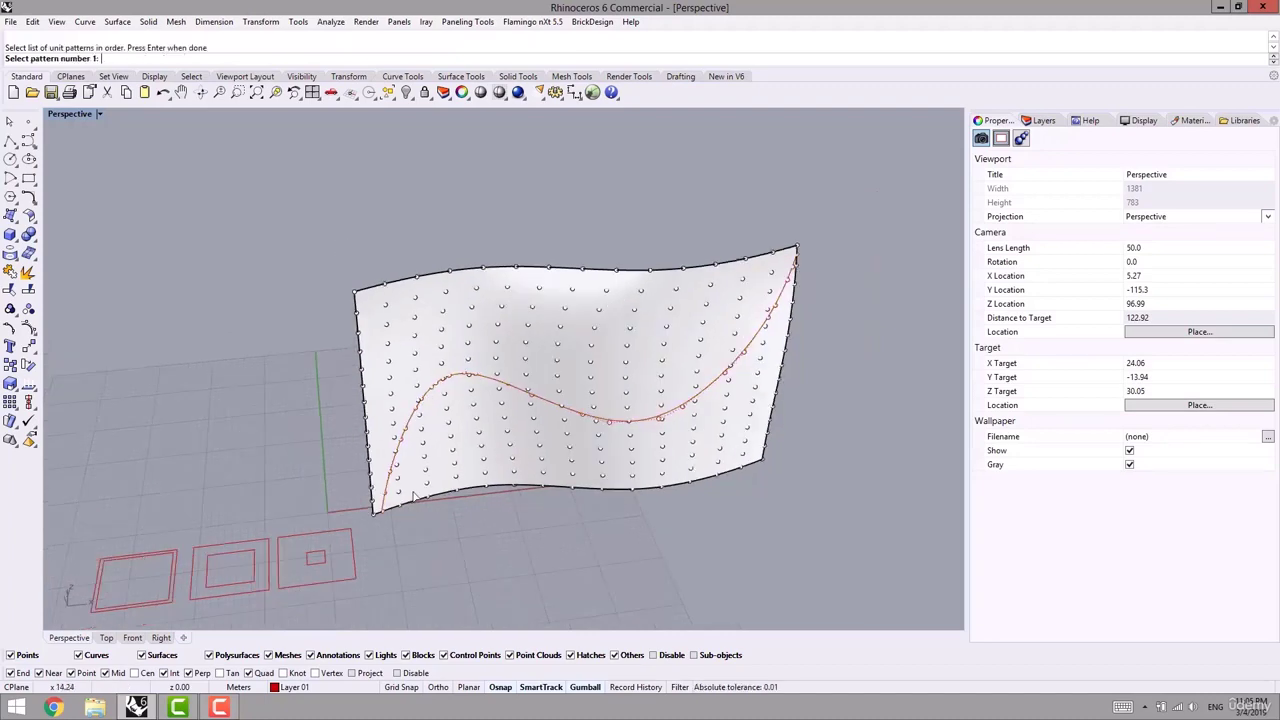
shift+right_drag(290, 540, 357, 500)
scroll(335, 507, up, 9)
click(357, 503)
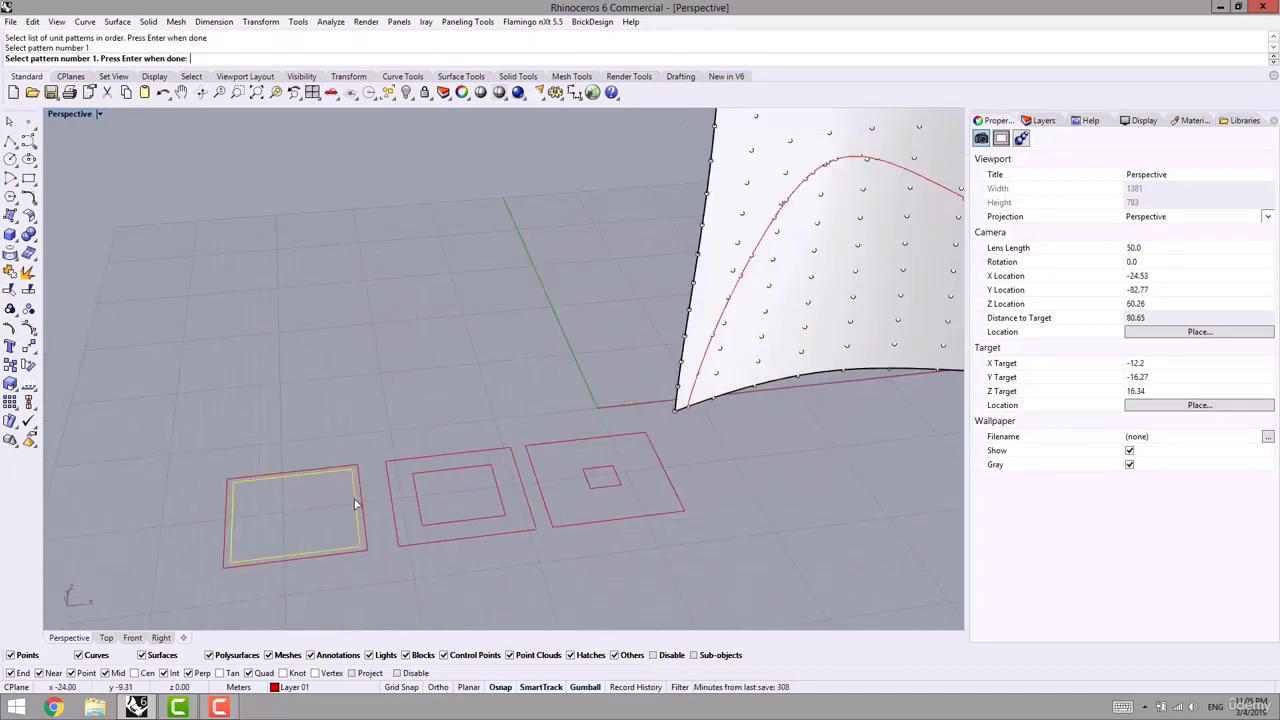
key(Return)
click(364, 531)
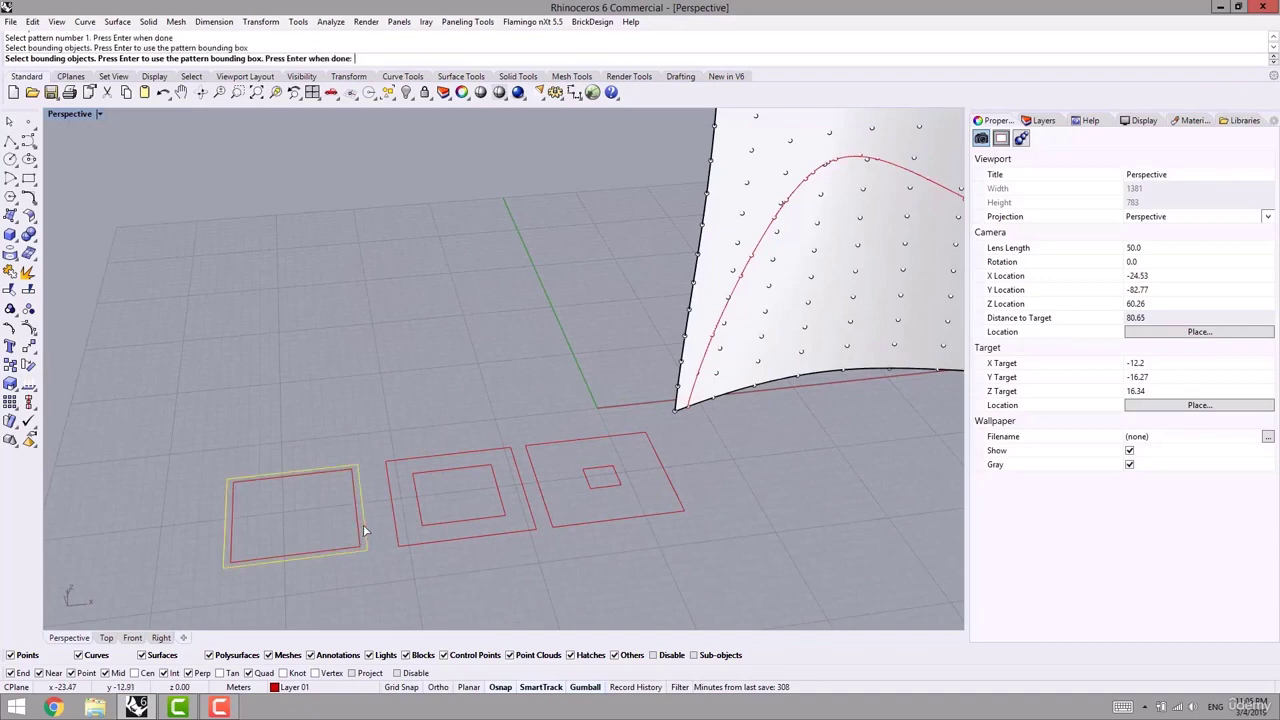
key(Return)
click(418, 492)
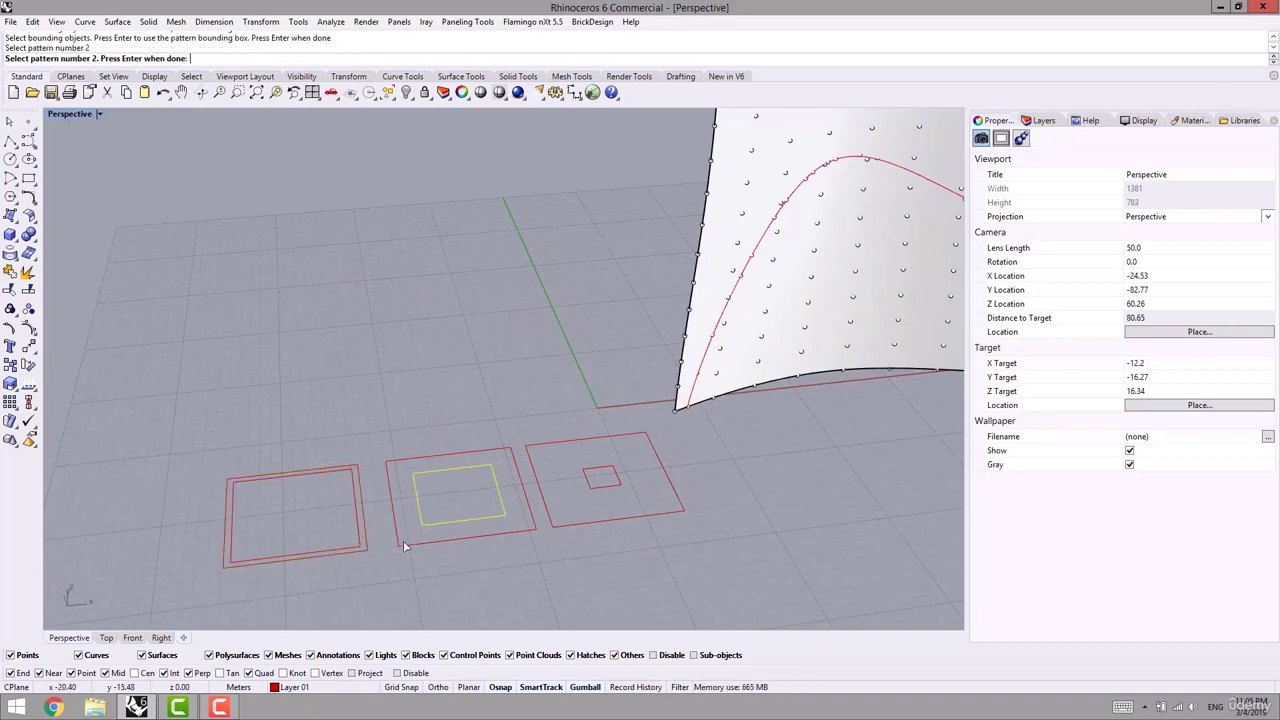
key(Return)
click(390, 497)
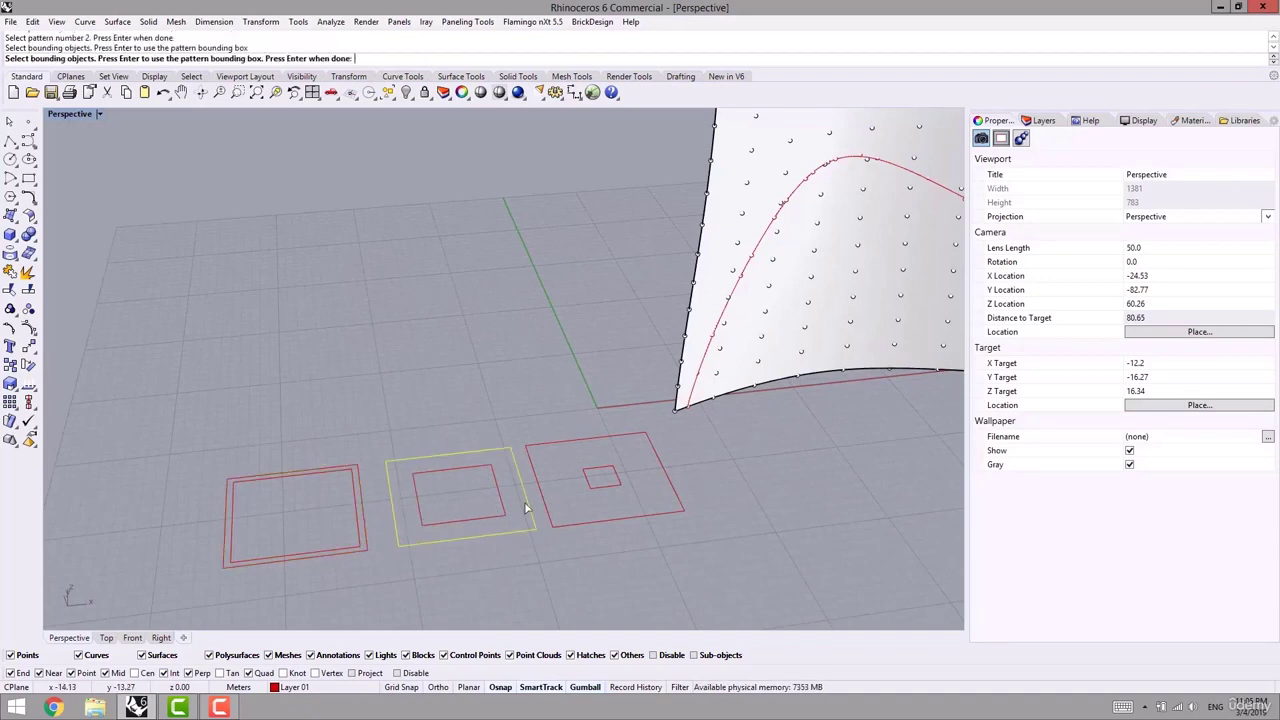
key(Return)
click(588, 480)
key(Return)
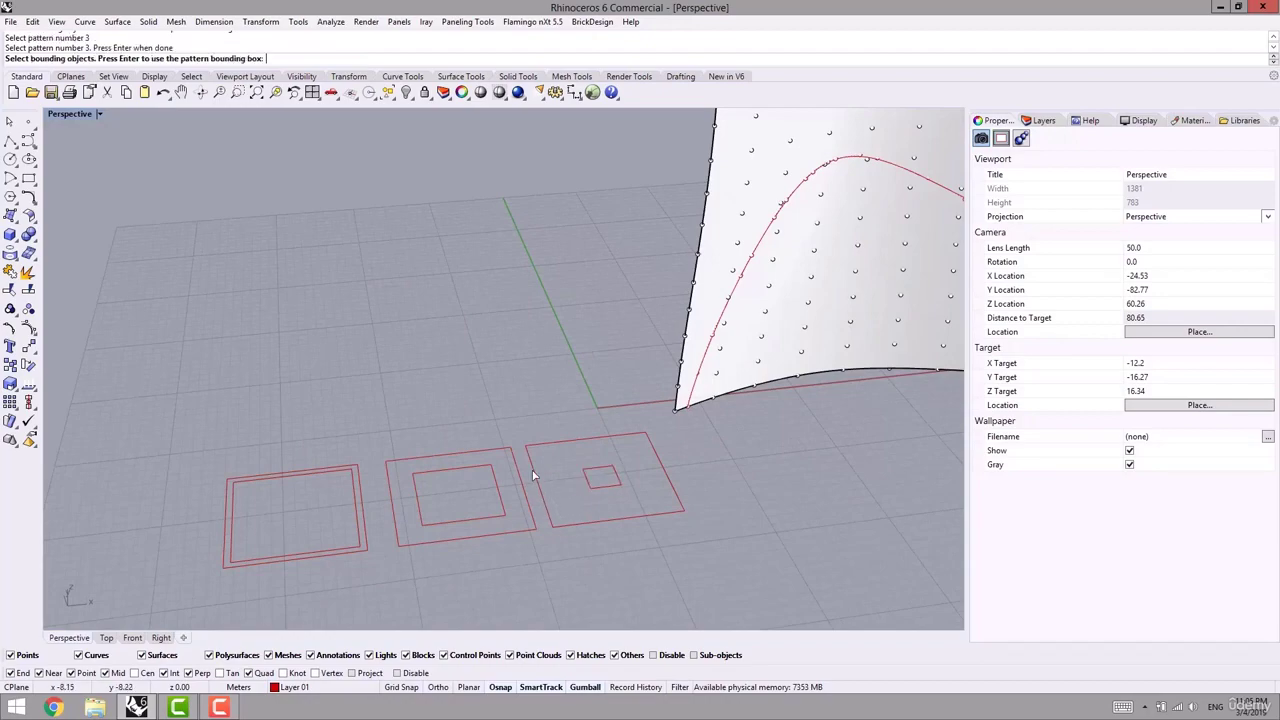
click(531, 474)
key(Return)
key(Return)
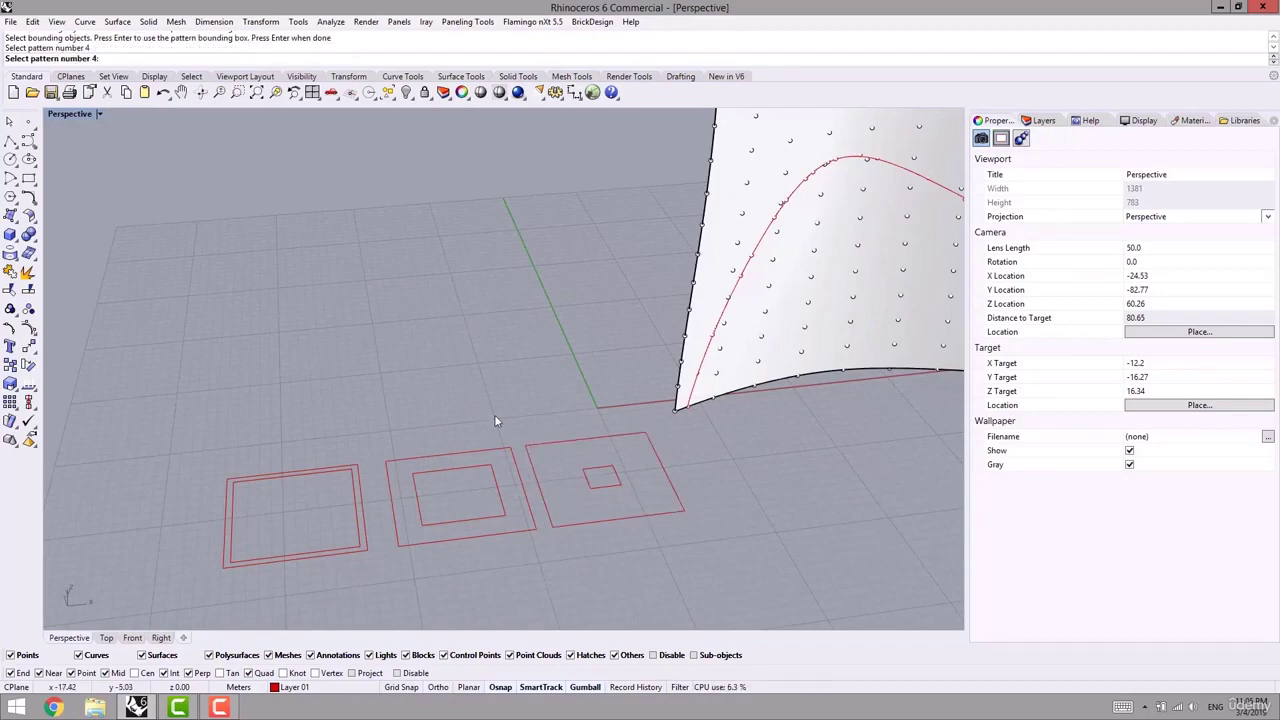
right_drag(606, 371, 497, 430)
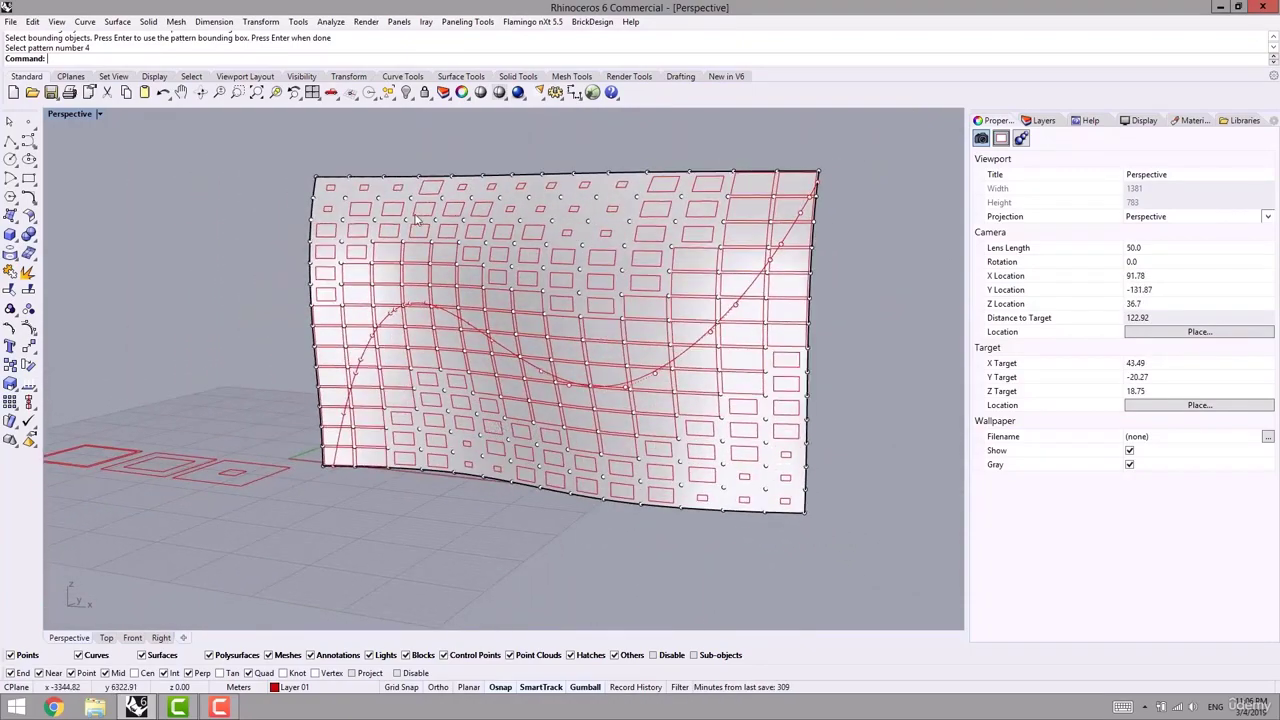
scroll(417, 330, down, 4)
key(ctrl+z)
shift+right_drag(279, 362, 456, 460)
scroll(461, 246, up, 3)
- Rerun ptPanelGridCustomVariable with the point grid, wavy base surface and red attractor curve
key(Return)
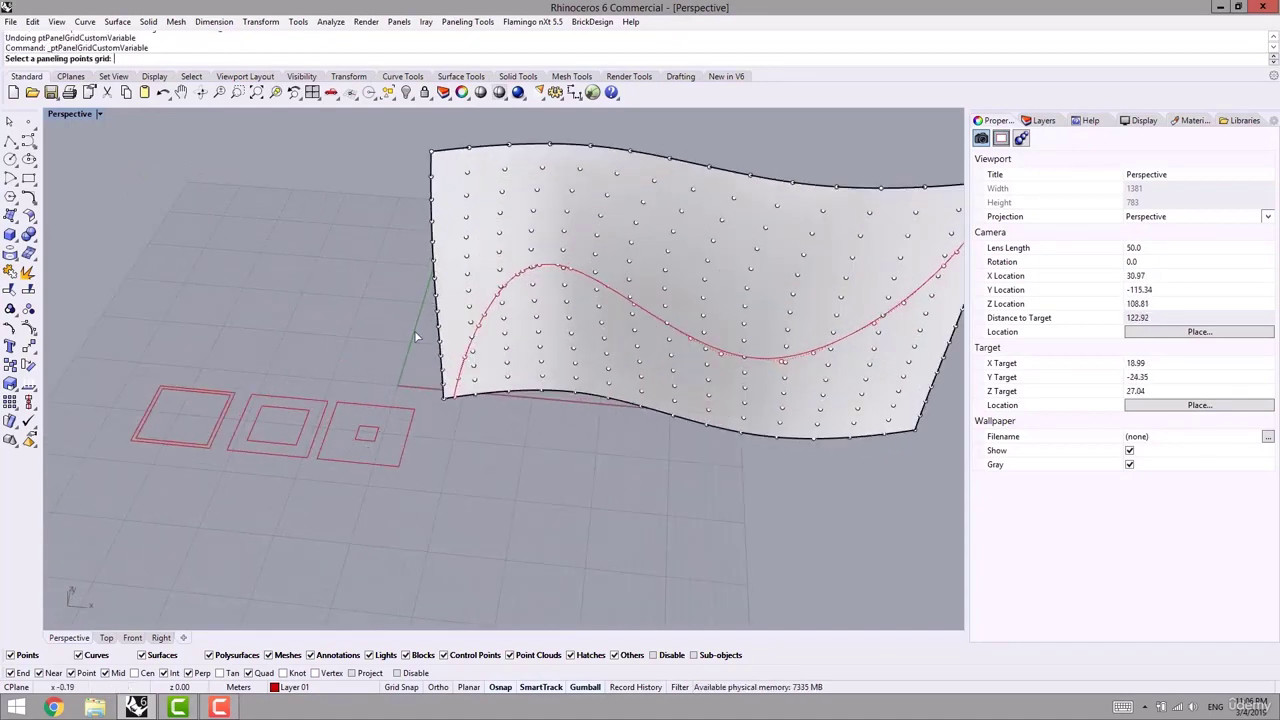
click(474, 287)
key(Return)
click(430, 337)
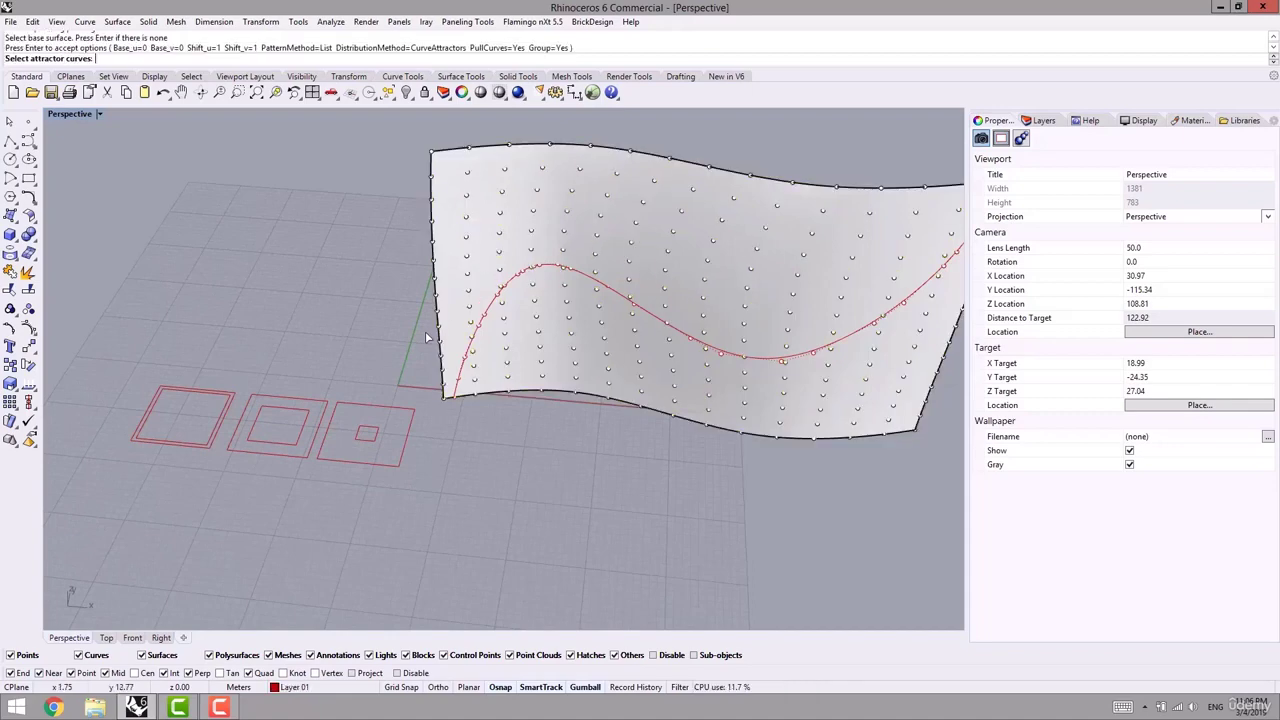
click(507, 280)
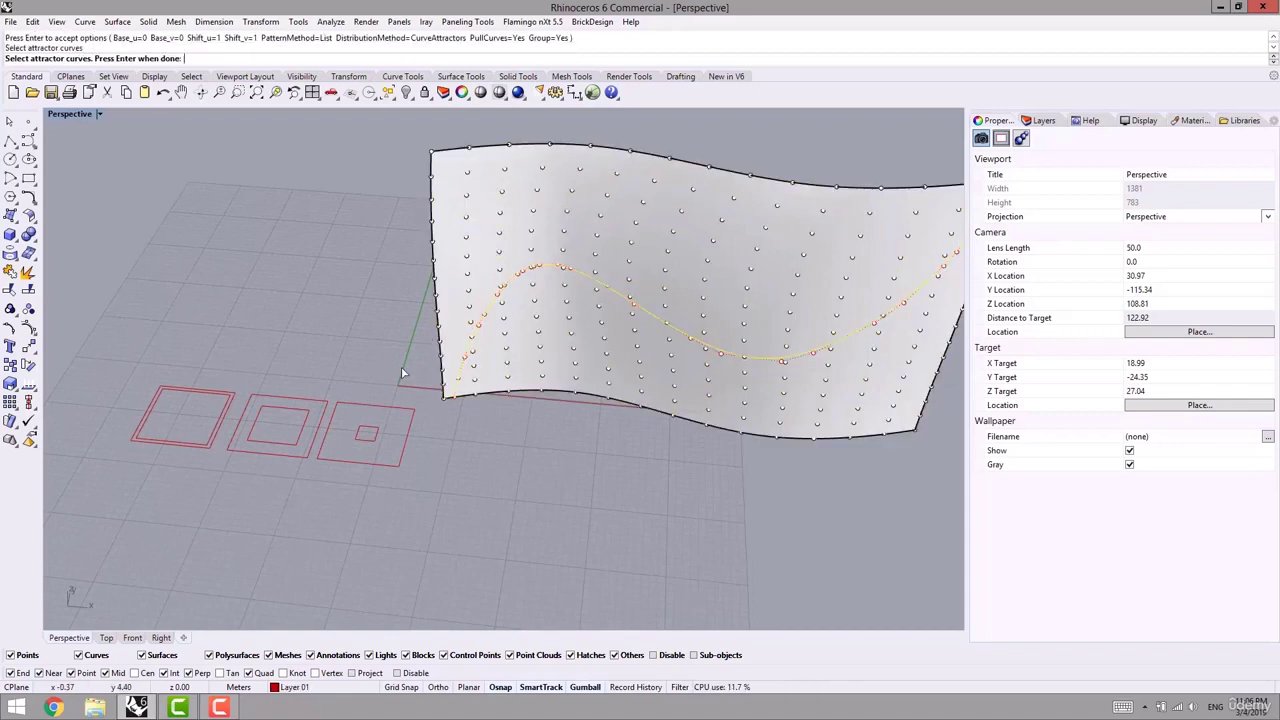
key(Return)
- Pick the three square units' inner squares as patterns, each with its outer frame as bounds
click(381, 433)
key(Return)
click(402, 438)
key(Return)
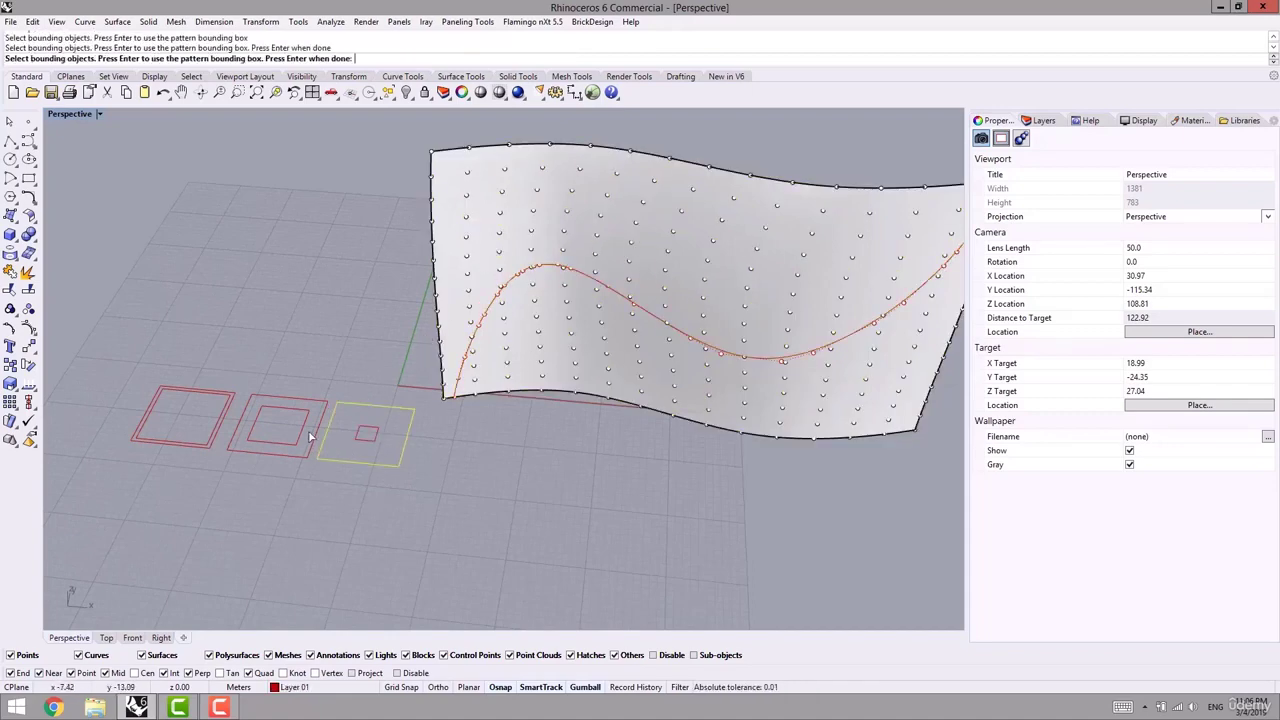
click(316, 442)
key(Return)
click(220, 432)
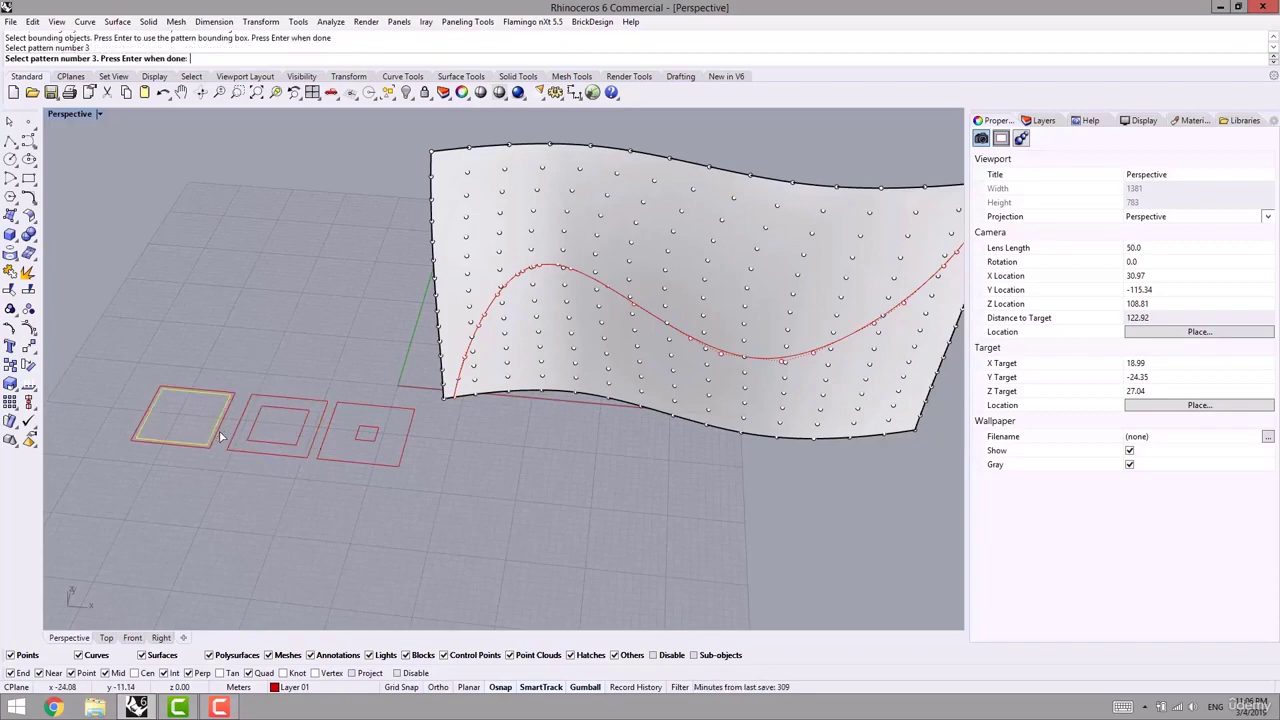
key(Return)
click(220, 432)
key(Return)
- Finish the pattern list so the graded square units panel the surface
shift+right_drag(519, 469, 476, 552)
key(Return)
scroll(476, 552, down, 4)
right_drag(531, 511, 467, 426)
scroll(466, 426, up, 8)
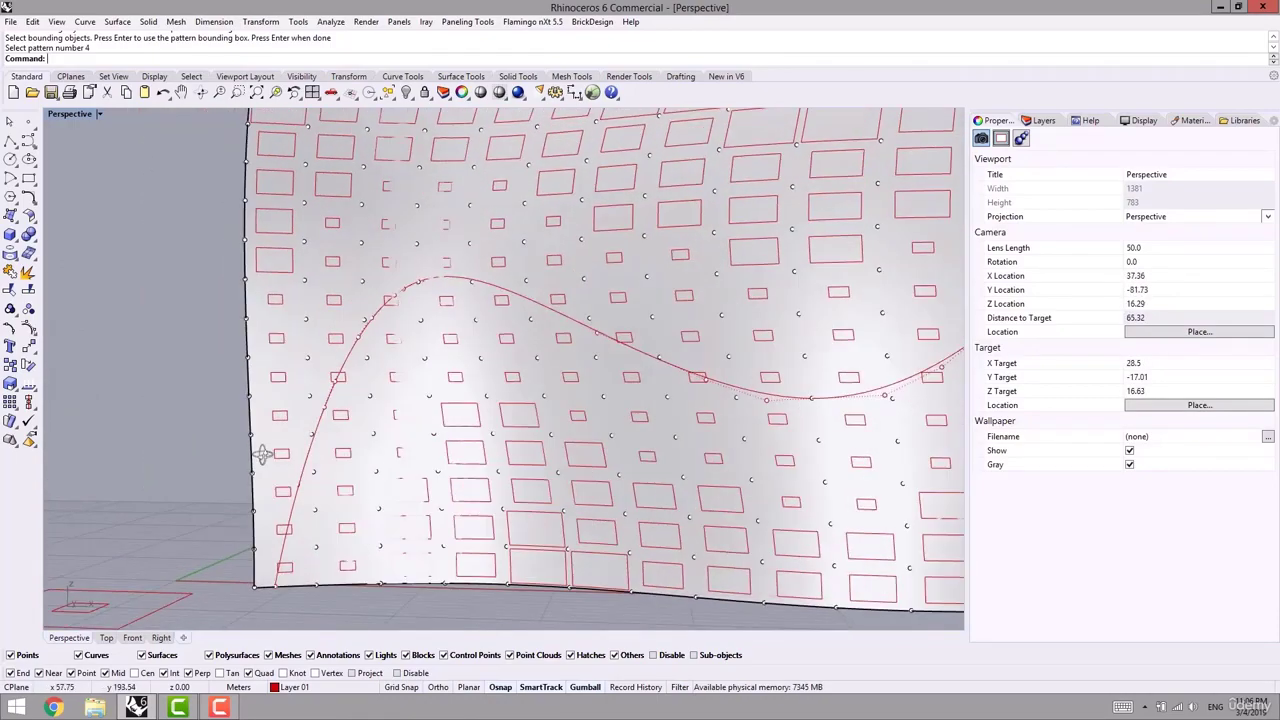
- Bring the ground into view and window-select the six rectangle pattern curves
right_drag(262, 454, 290, 460)
scroll(320, 457, down, 8)
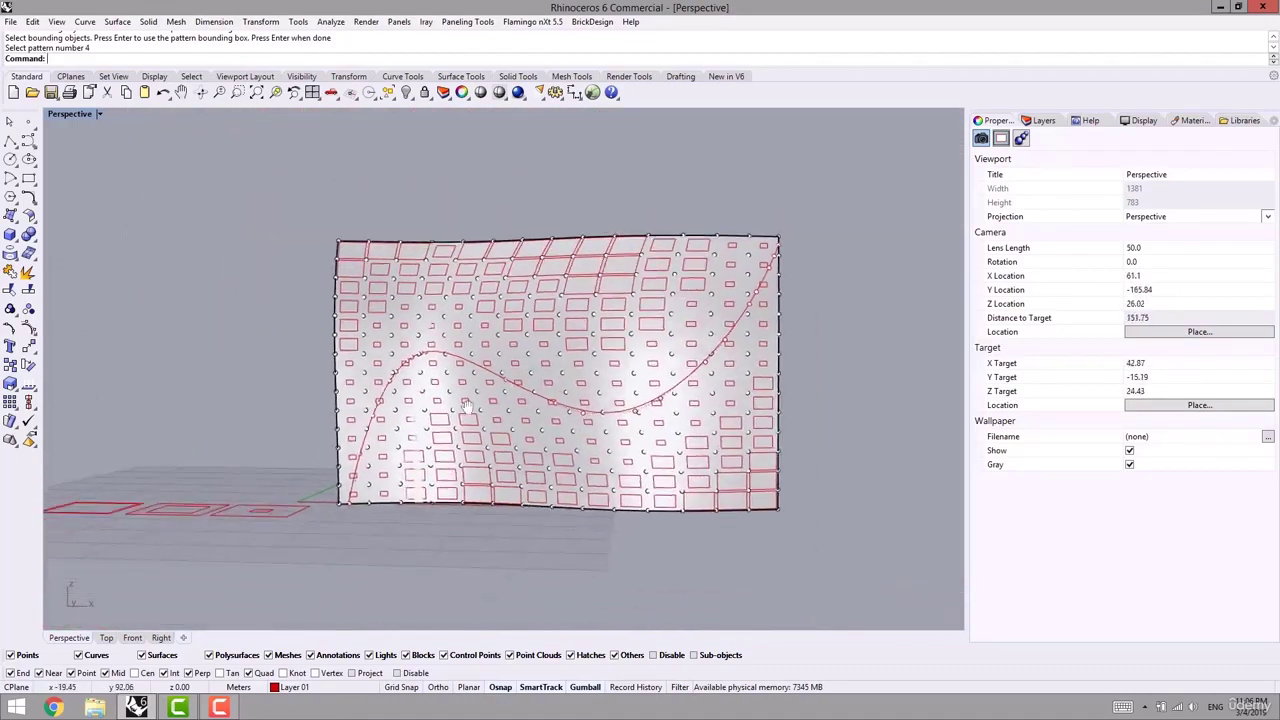
right_drag(466, 408, 312, 492)
shift+right_drag(312, 492, 386, 443)
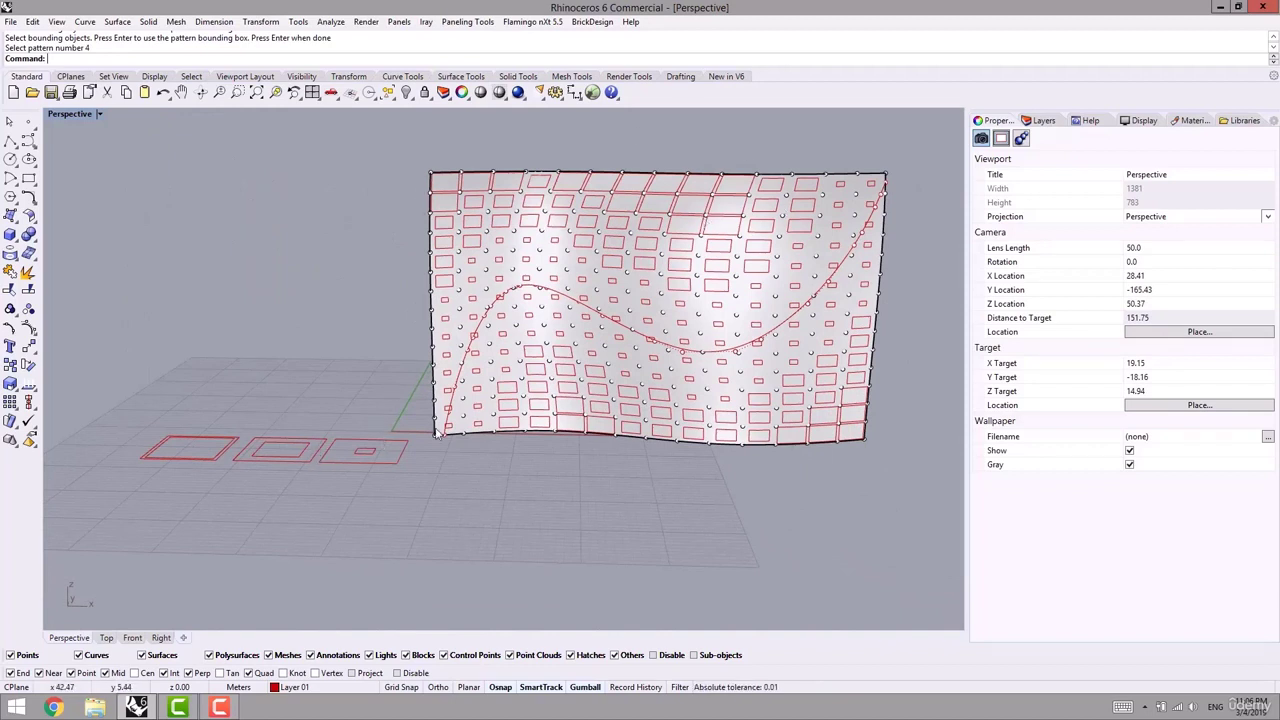
right_drag(225, 453, 97, 371)
shift+right_drag(532, 397, 495, 471)
scroll(423, 461, down, 6)
shift+right_drag(495, 471, 520, 429)
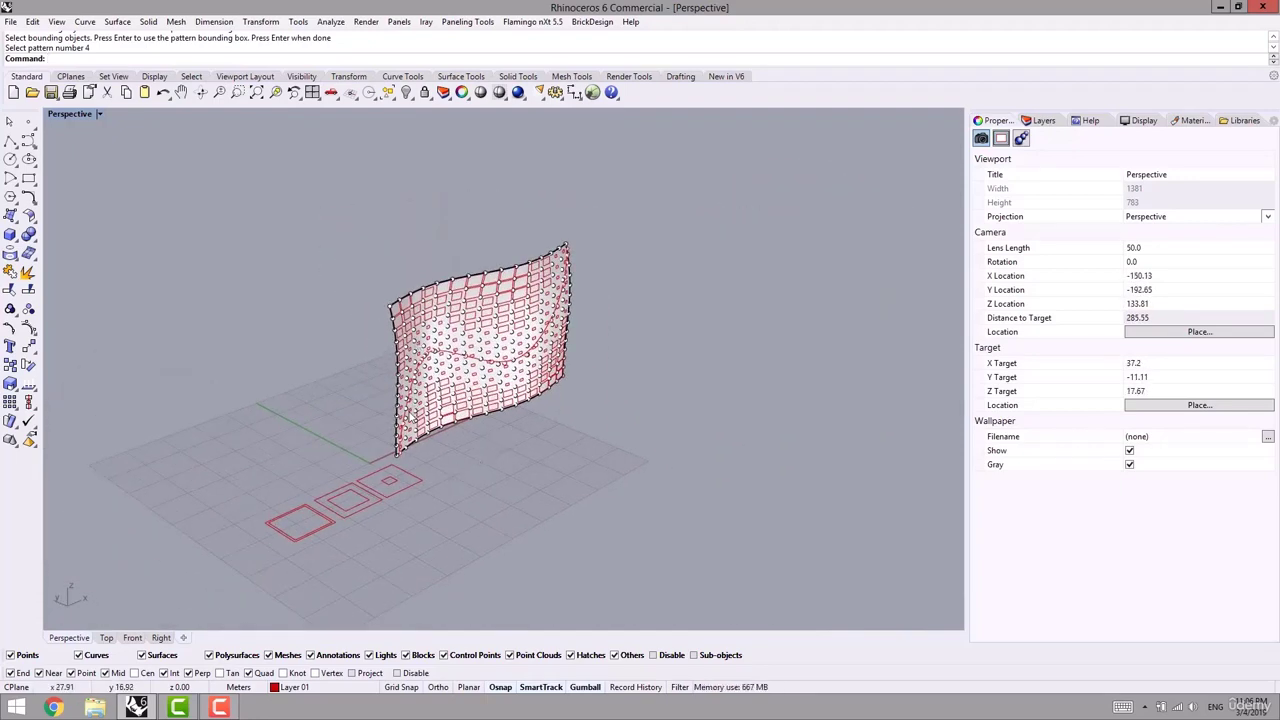
scroll(401, 486, up, 6)
scroll(340, 417, down, 4)
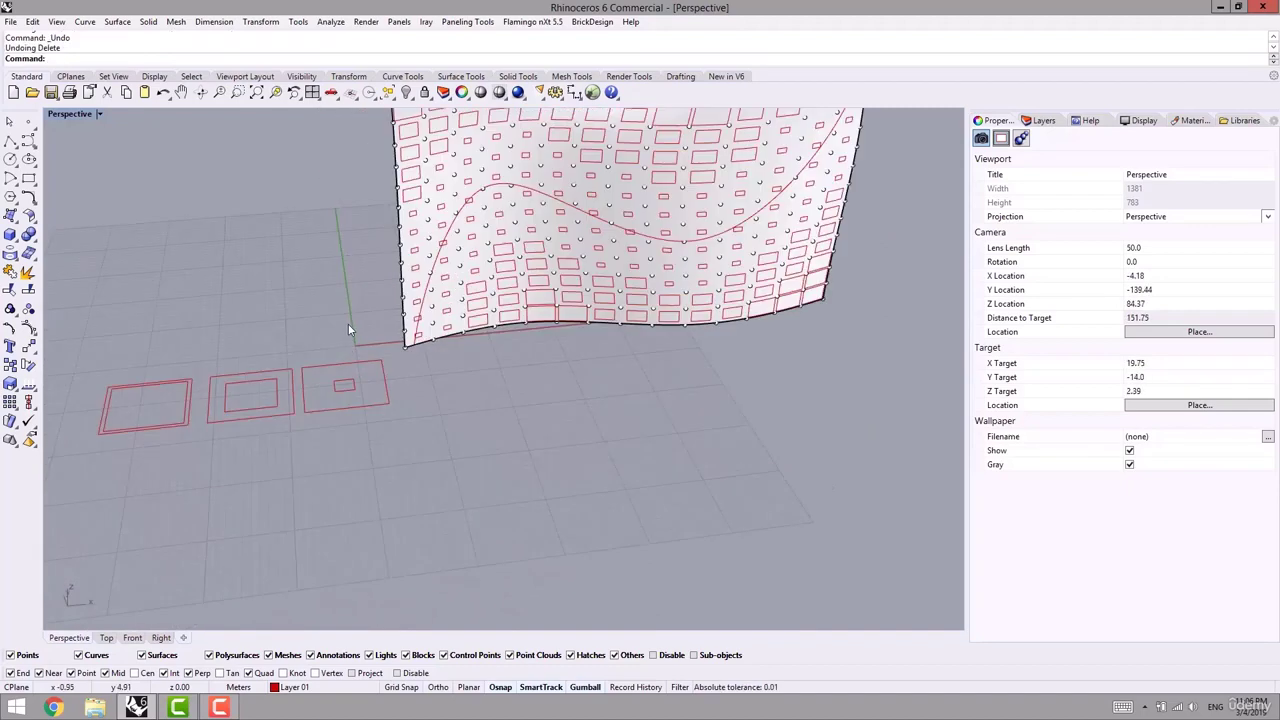
drag(348, 323, 80, 461)
- Delete the six old pattern curves and the 196 rectangular panel curves on the wall
key(Delete)
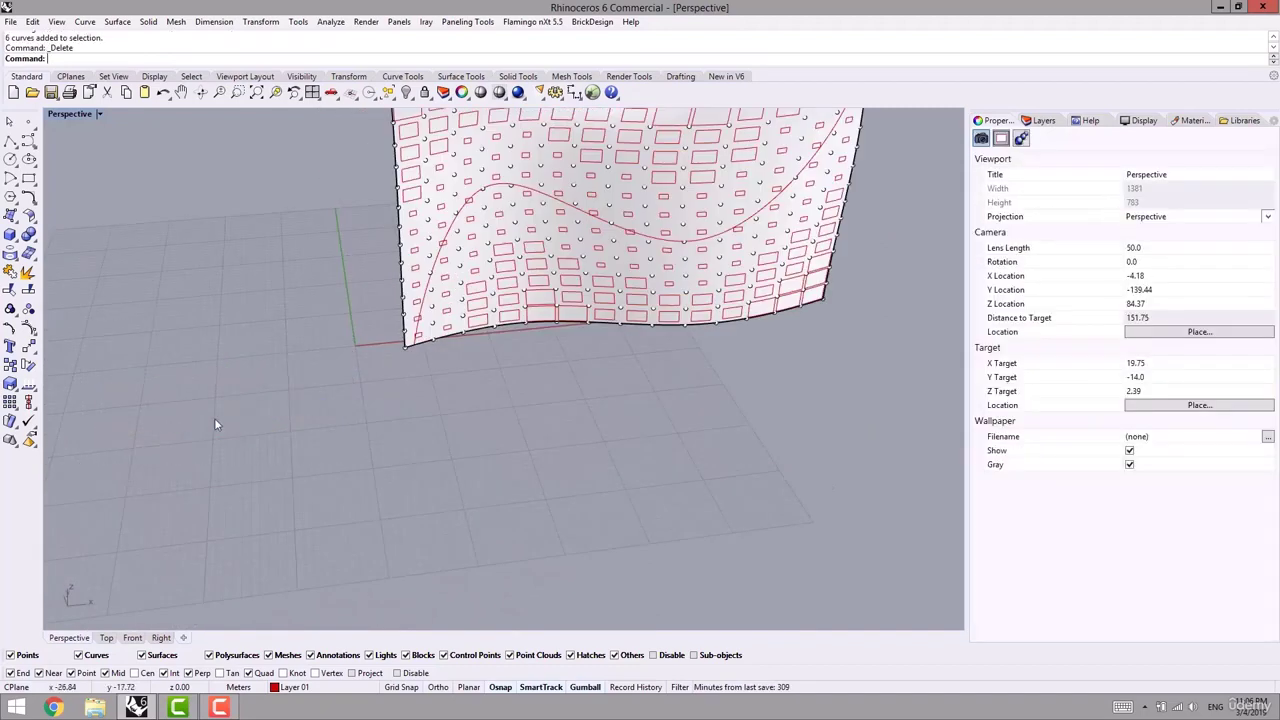
shift+right_drag(214, 420, 321, 492)
scroll(472, 300, up, 3)
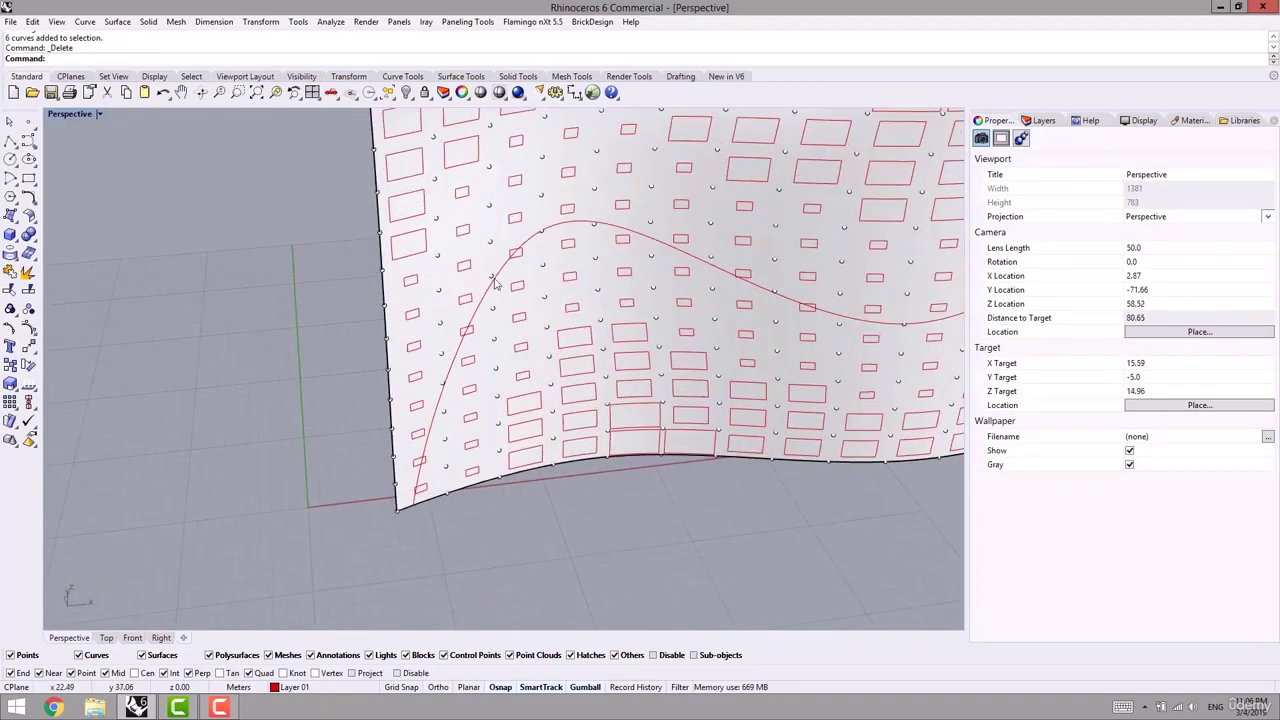
click(490, 280)
key(Return)
key(ctrl+a)
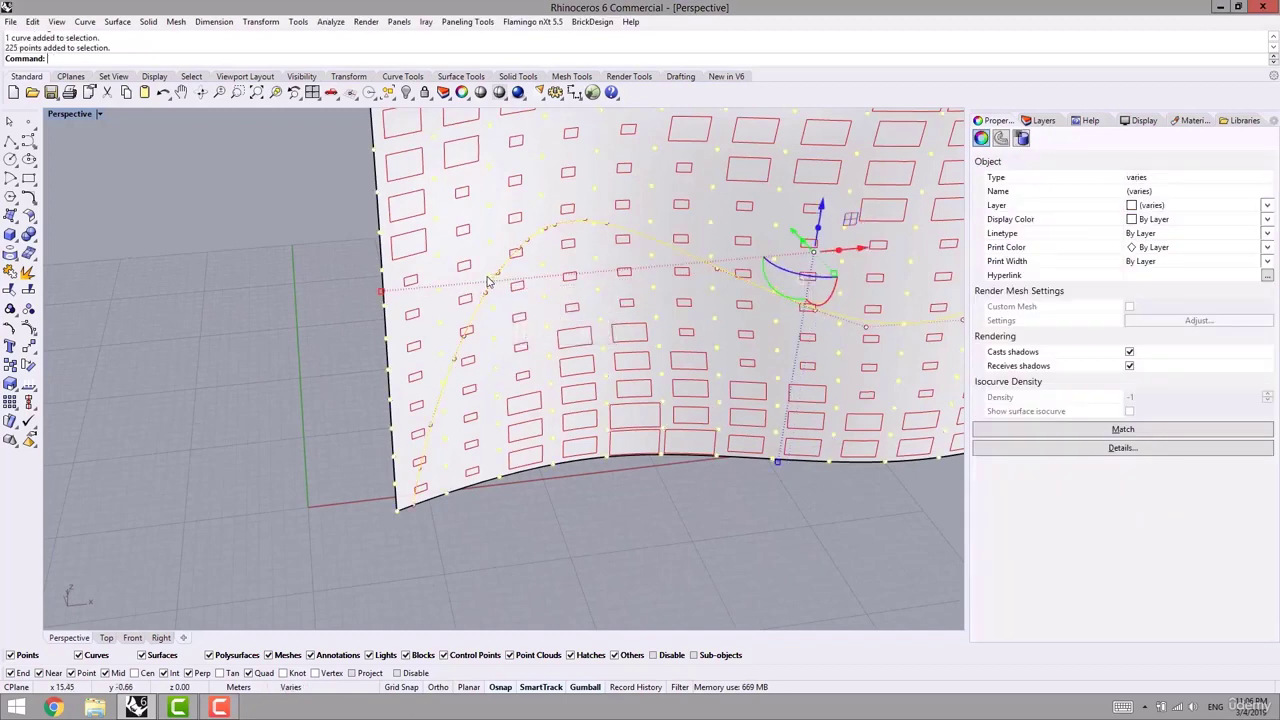
scroll(490, 283, down, 3)
drag(714, 279, 208, 322)
click(505, 231)
key(Delete)
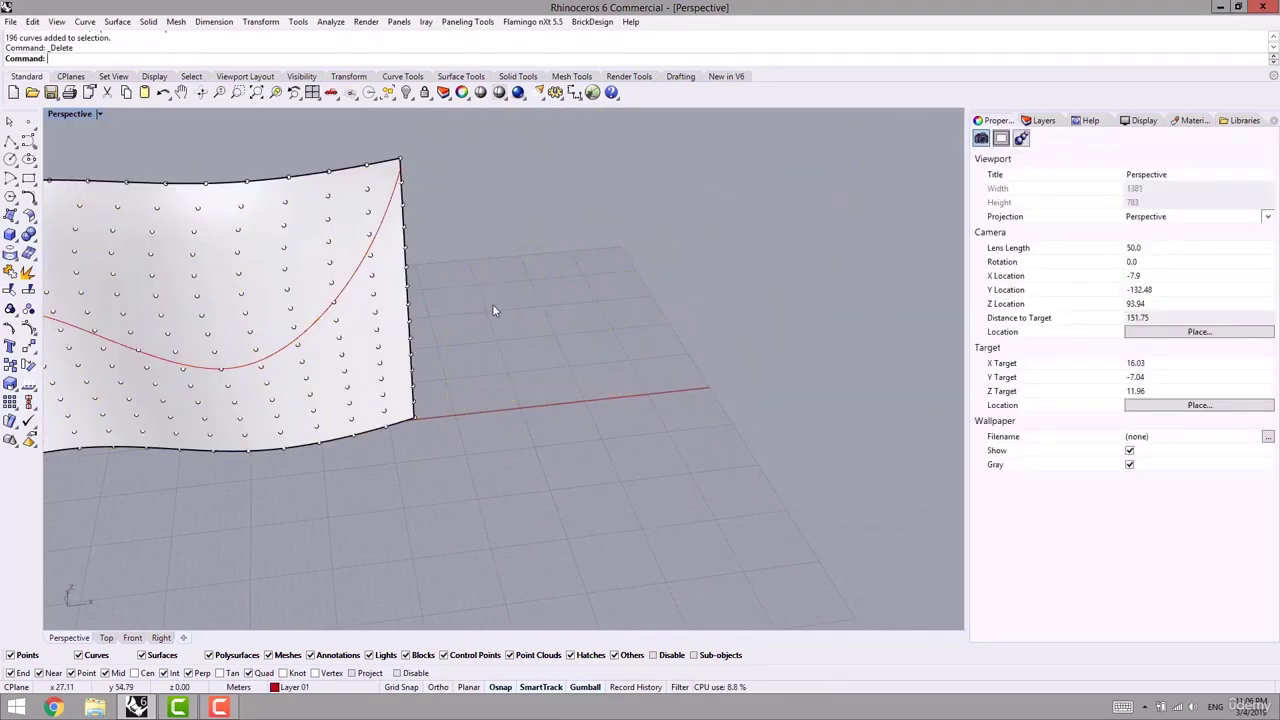
scroll(491, 309, down, 5)
click(36, 186)
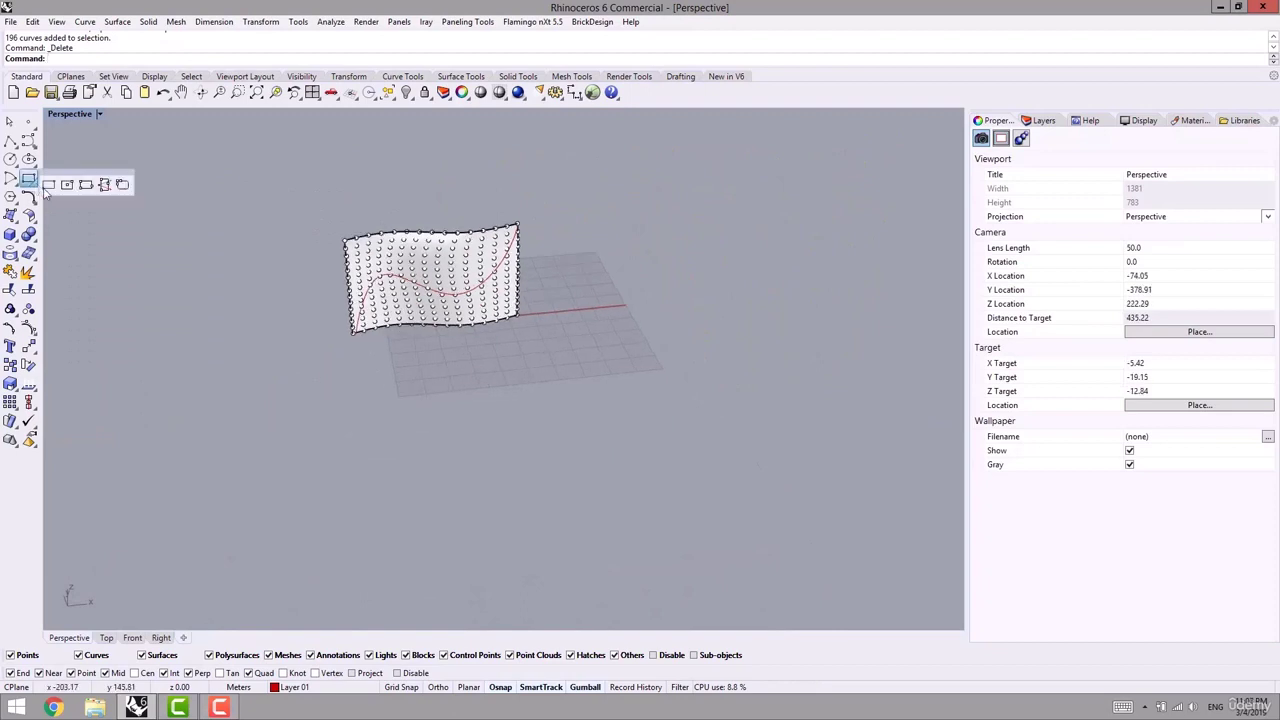
- Place a point on the ground plane and draw a circle centred on it
click(64, 187)
scroll(463, 337, up, 4)
scroll(463, 337, up, 2)
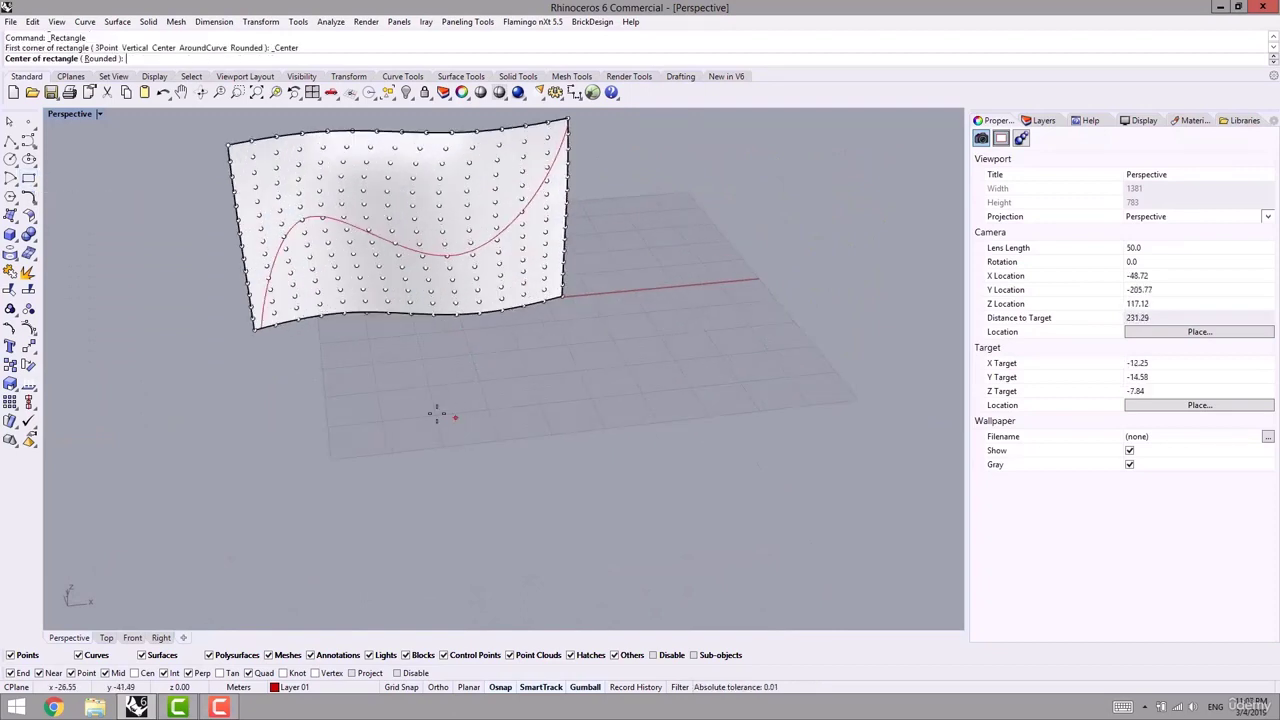
click(28, 122)
click(422, 391)
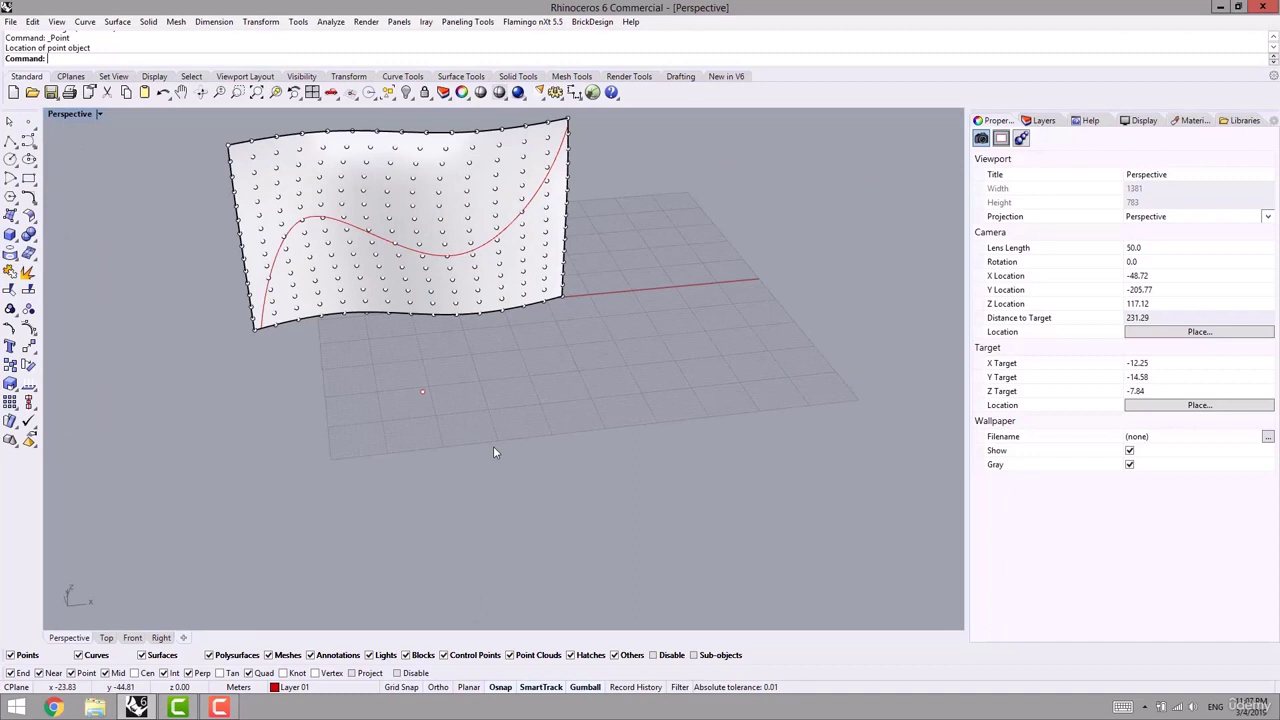
click(9, 159)
click(422, 391)
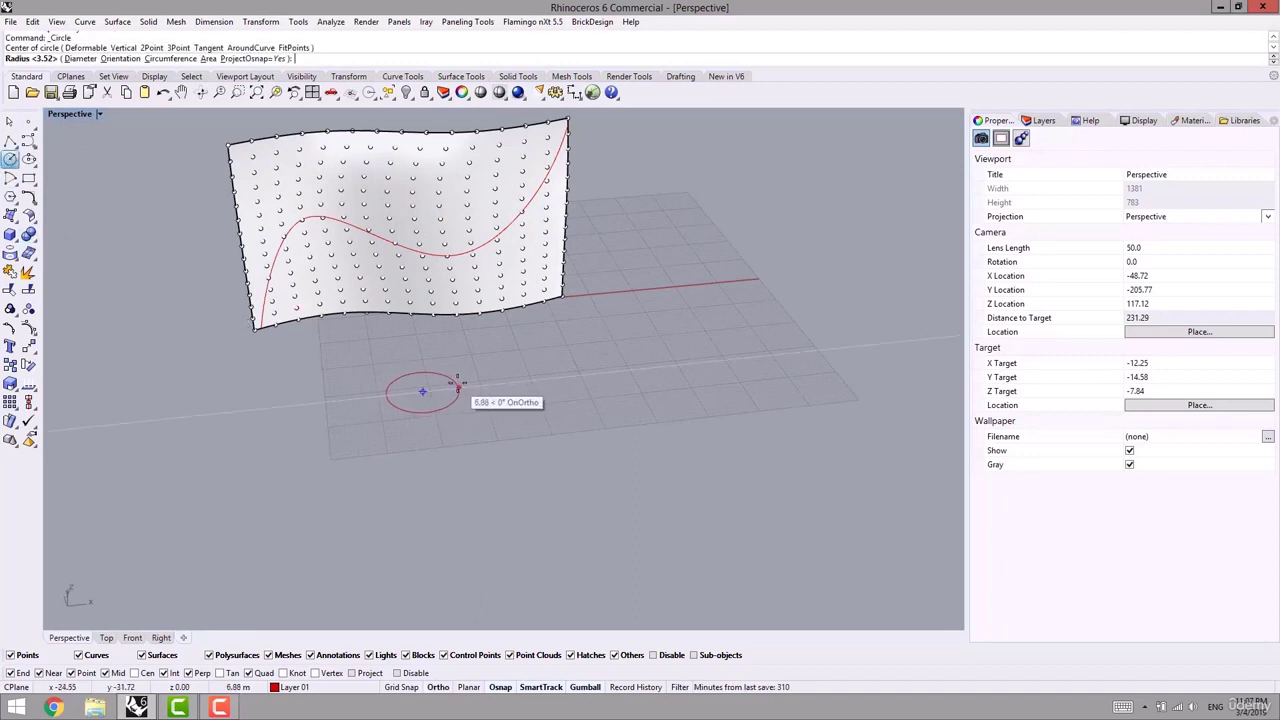
shift+right_drag(499, 374, 498, 425)
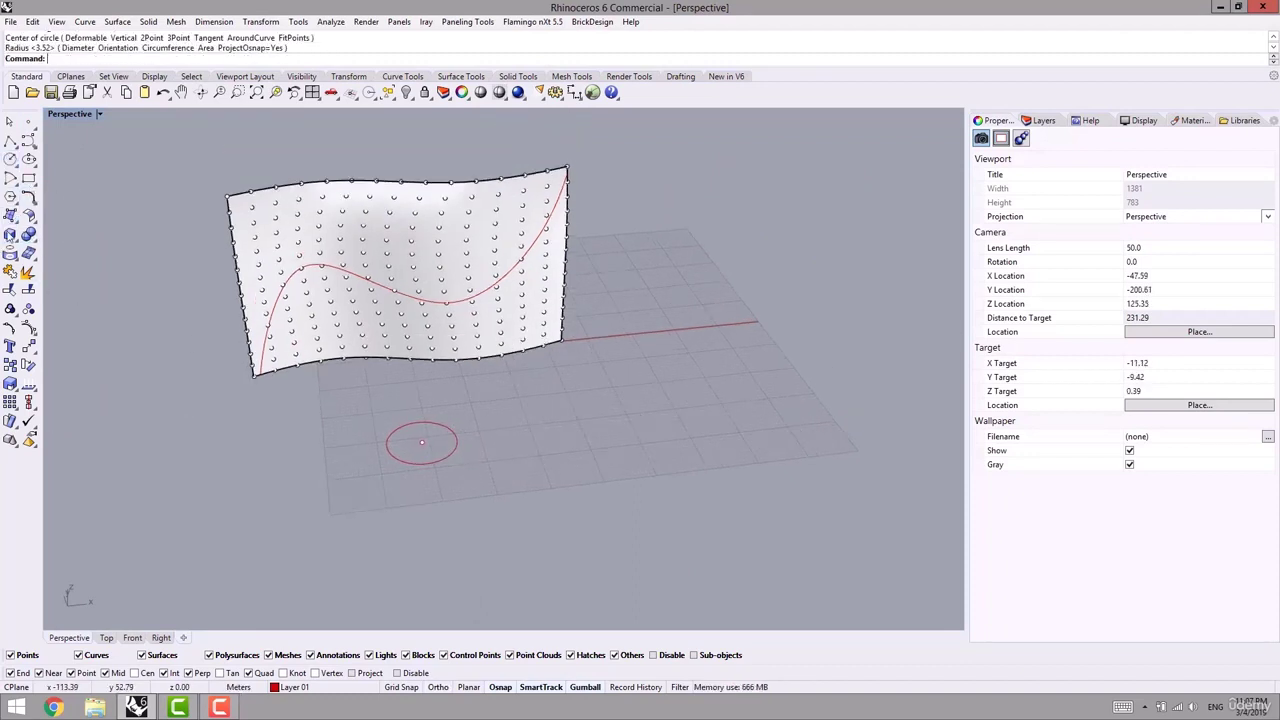
- Add a second point and draw a 5-sided polygon centred on it
click(29, 122)
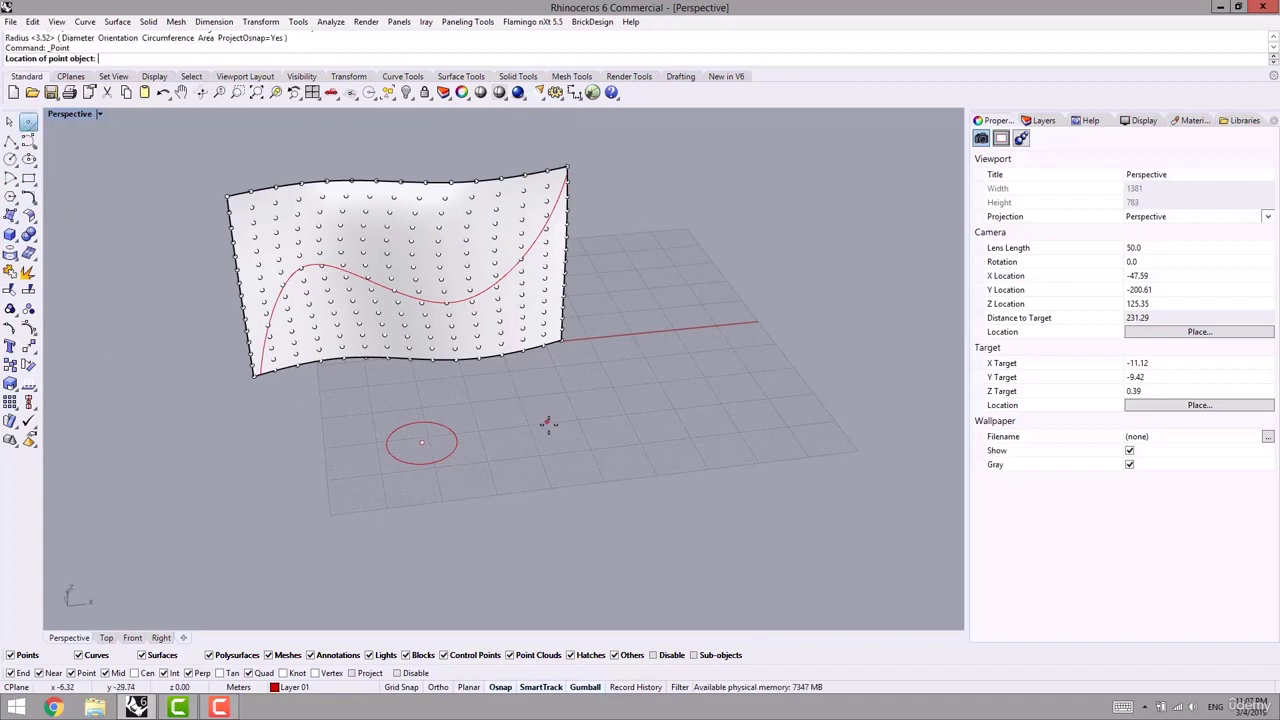
click(10, 196)
click(136, 58)
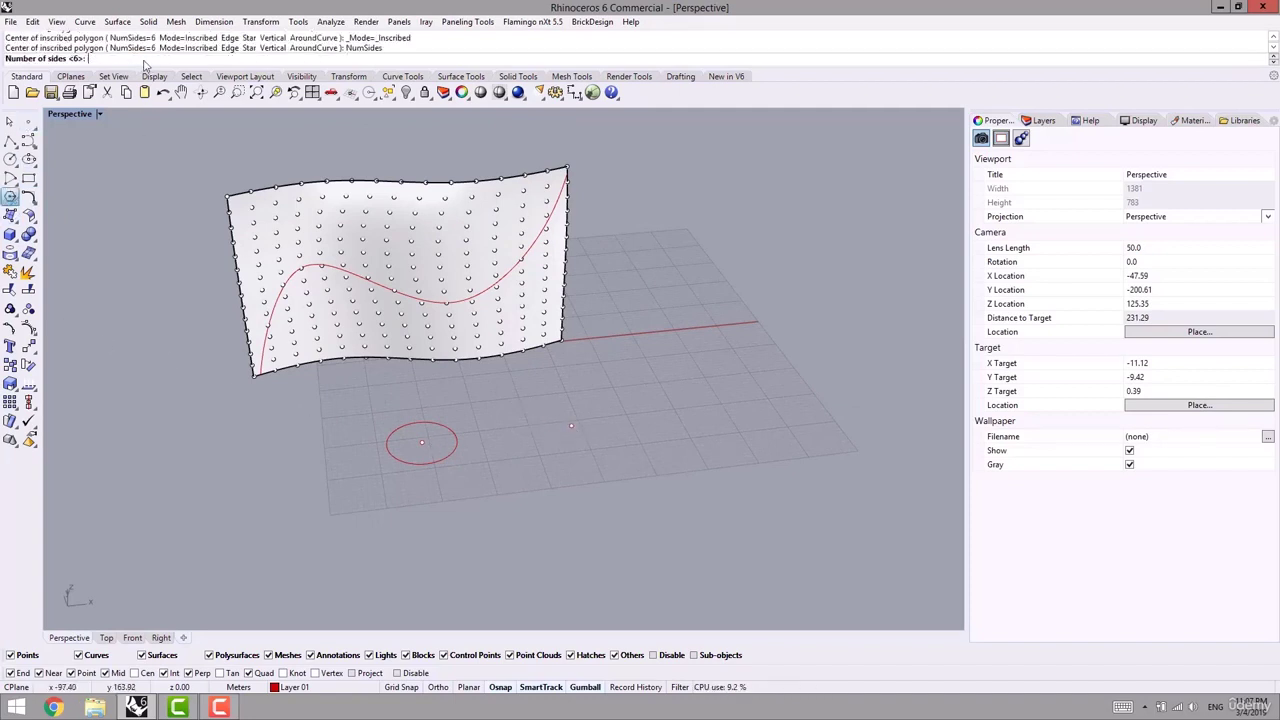
text(5)
key(Return)
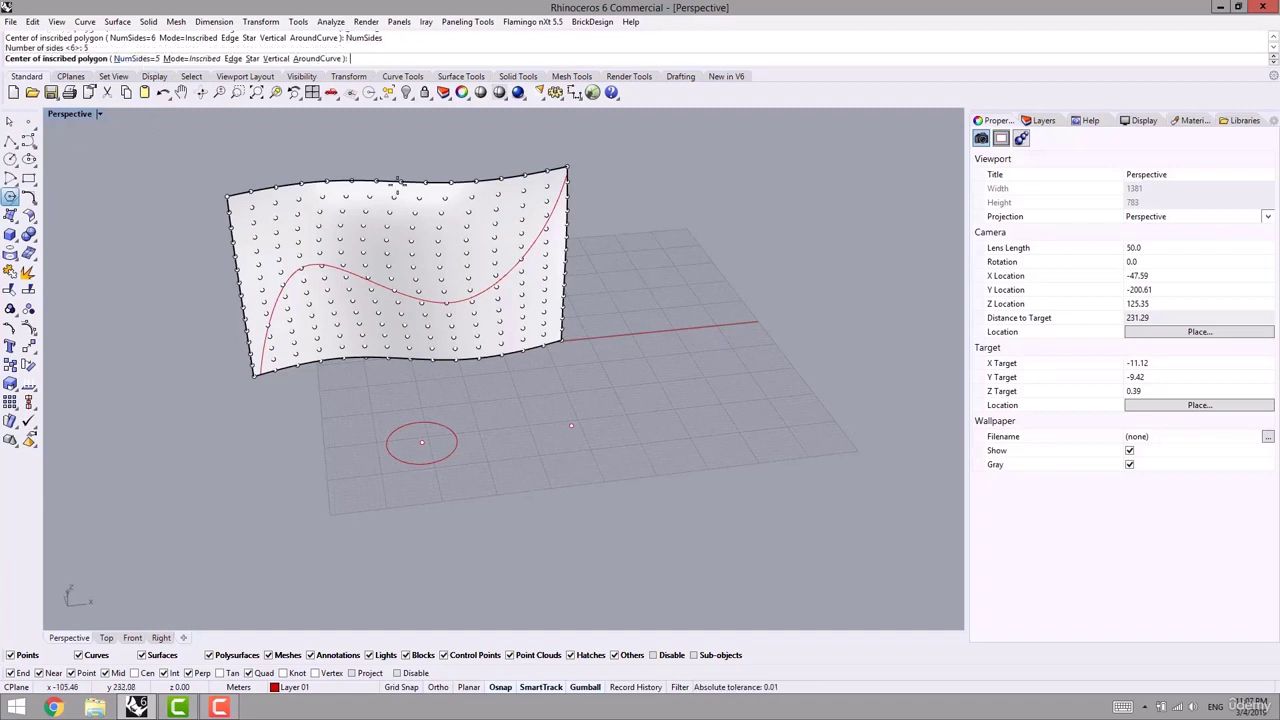
click(571, 426)
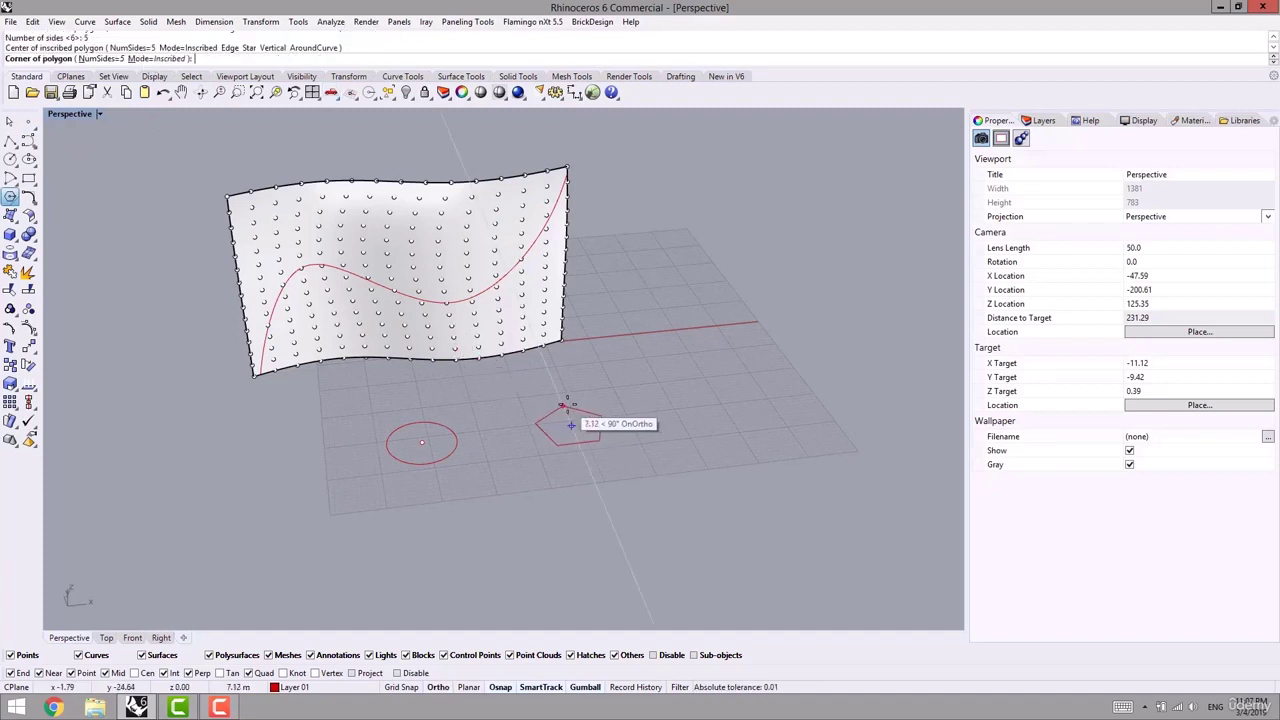
click(601, 424)
- Frame the circle and the pentagon with BoundingBox rectangles
text(BONF)
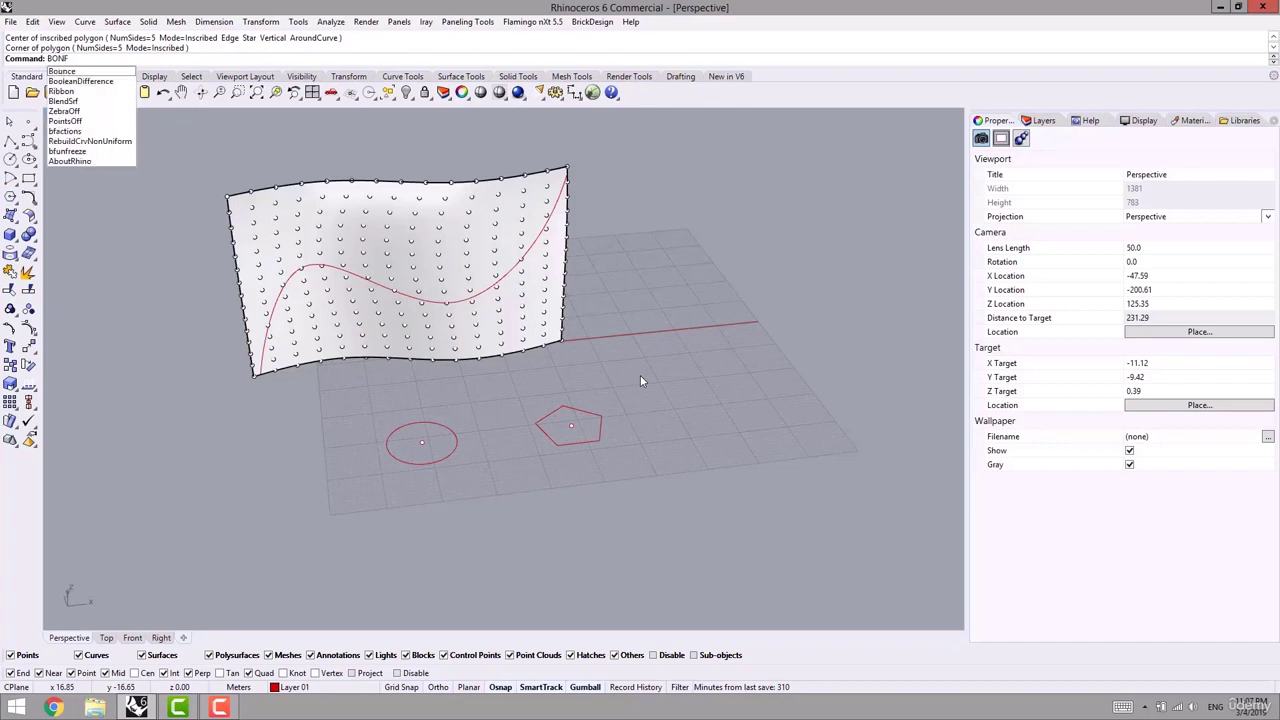
key(BackSpace)
text(DI)
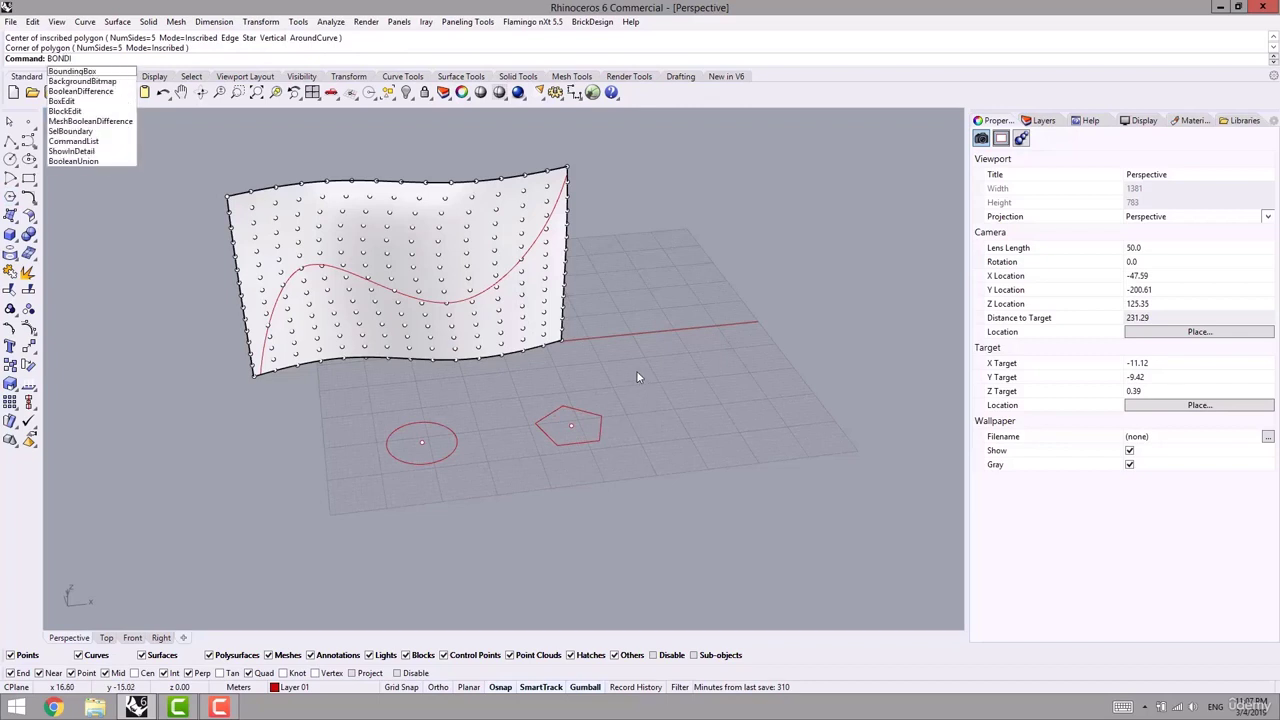
click(84, 73)
click(457, 445)
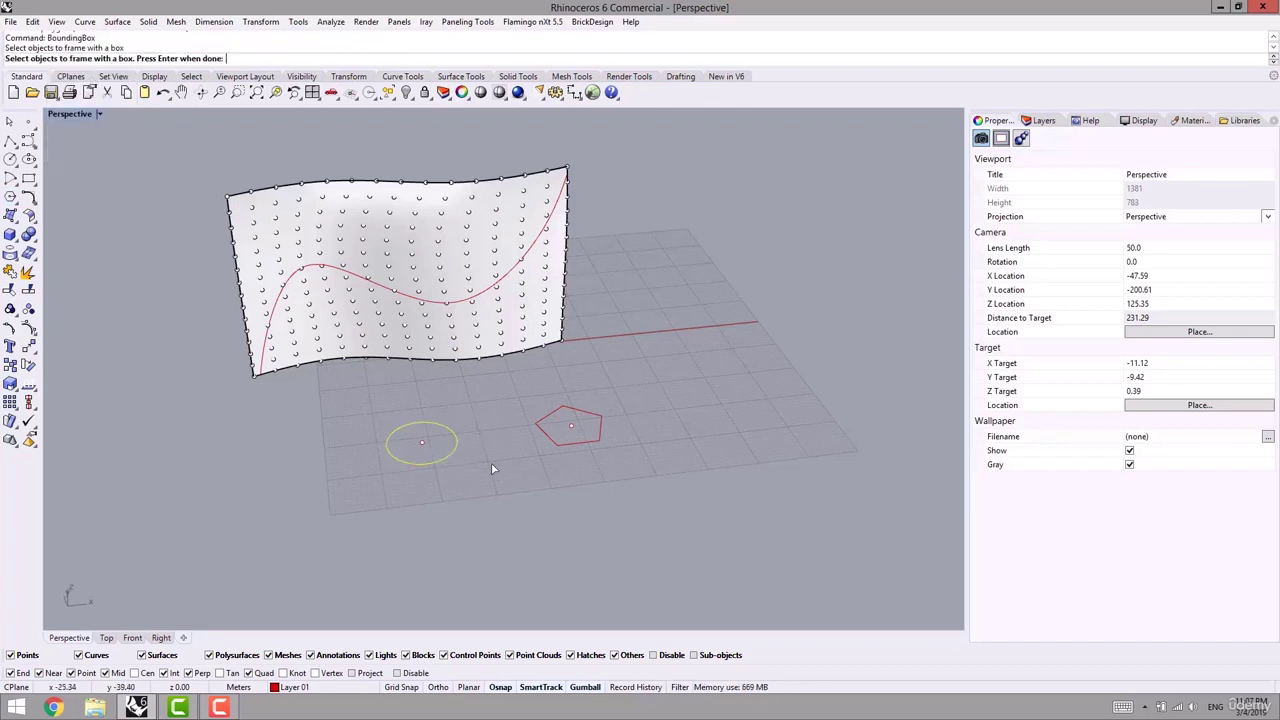
key(Return)
key(Return)
click(543, 435)
key(Return)
key(Return)
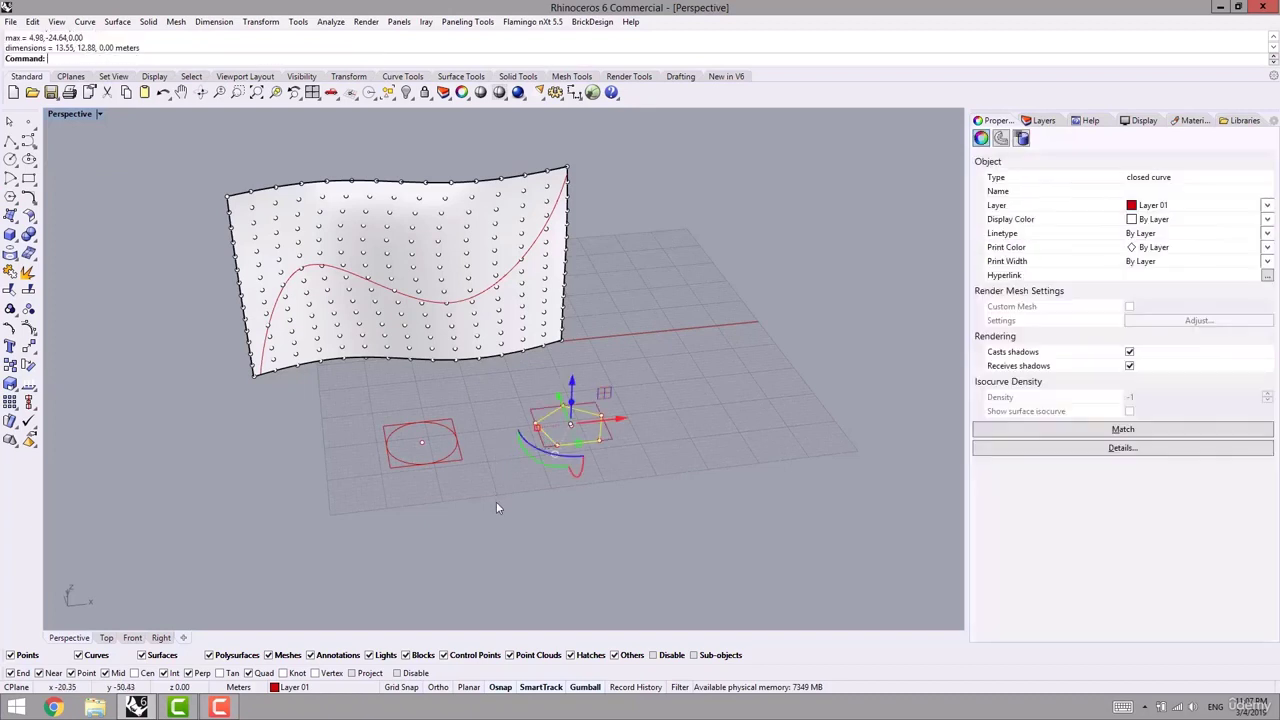
click(496, 500)
mouse_move(499, 484)
right_down()
mouse_move(495, 497)
mouse_move(541, 488)
mouse_move(506, 469)
right_up()
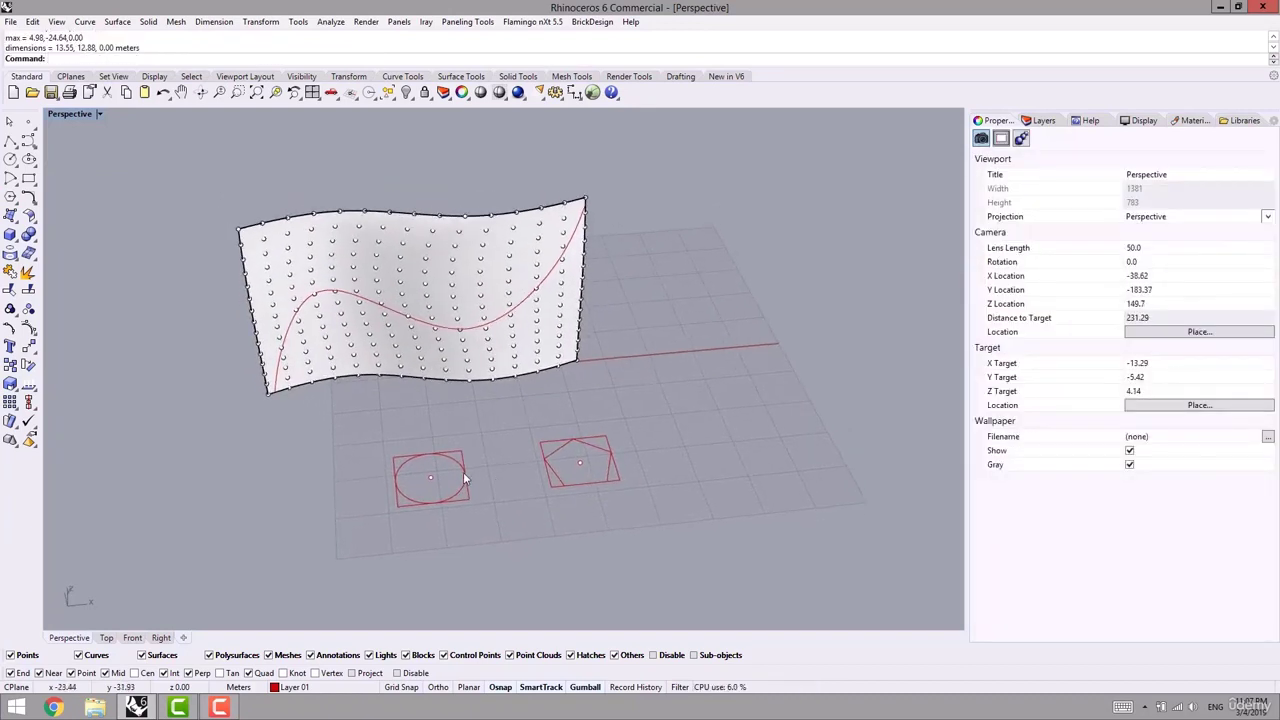
scroll(463, 473, up, 2)
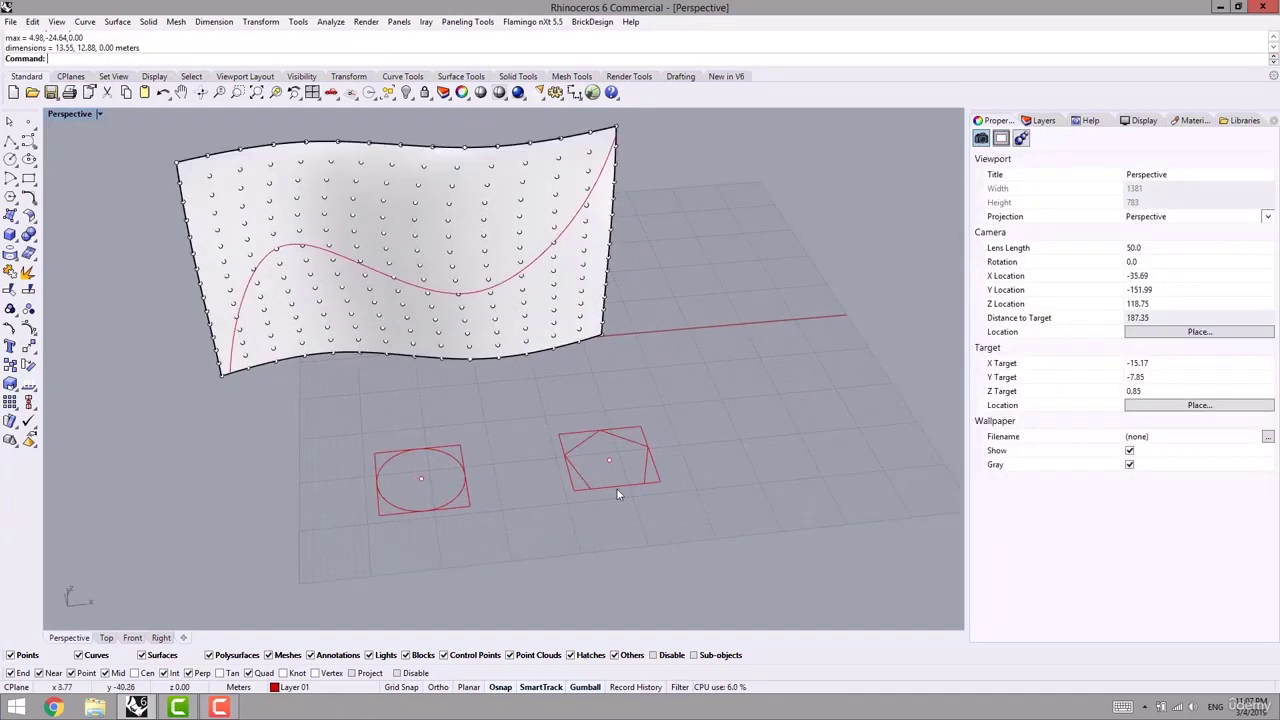
scroll(617, 494, up, 2)
click(622, 441)
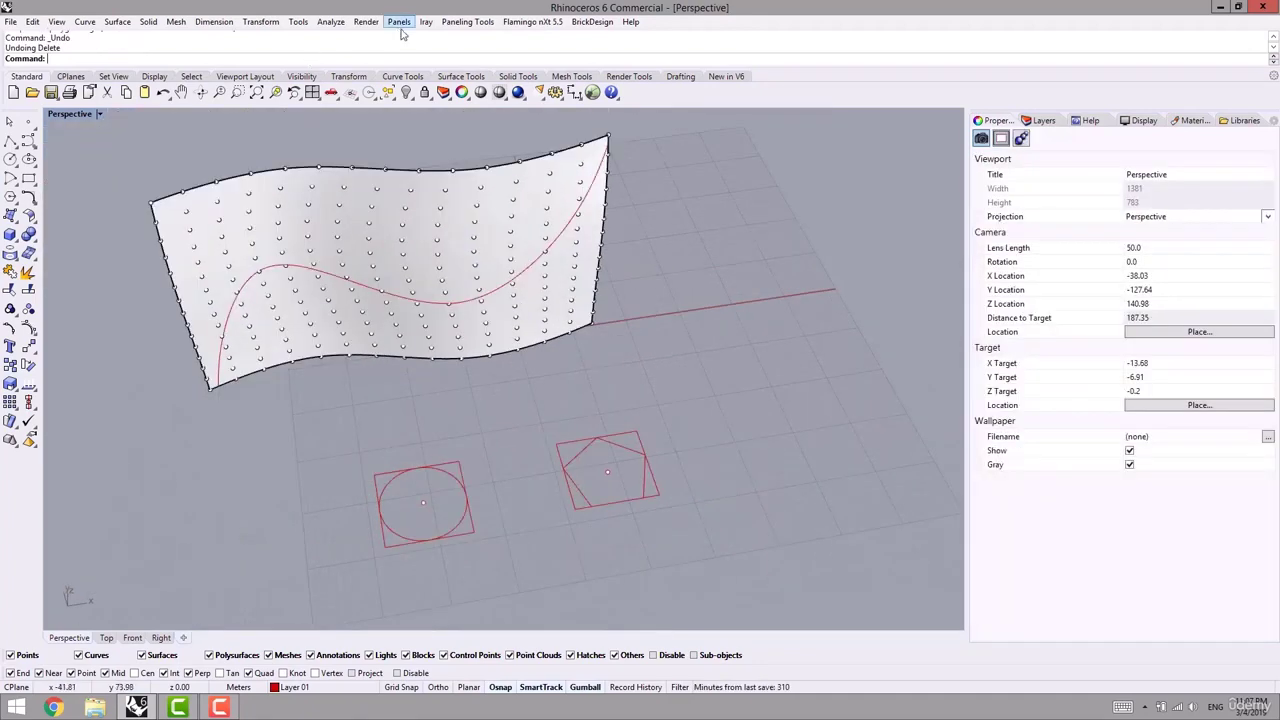
- Start Panel Custom 2D Variable on the wall's grid, using the Mean method and the red curve as attractor
click(467, 21)
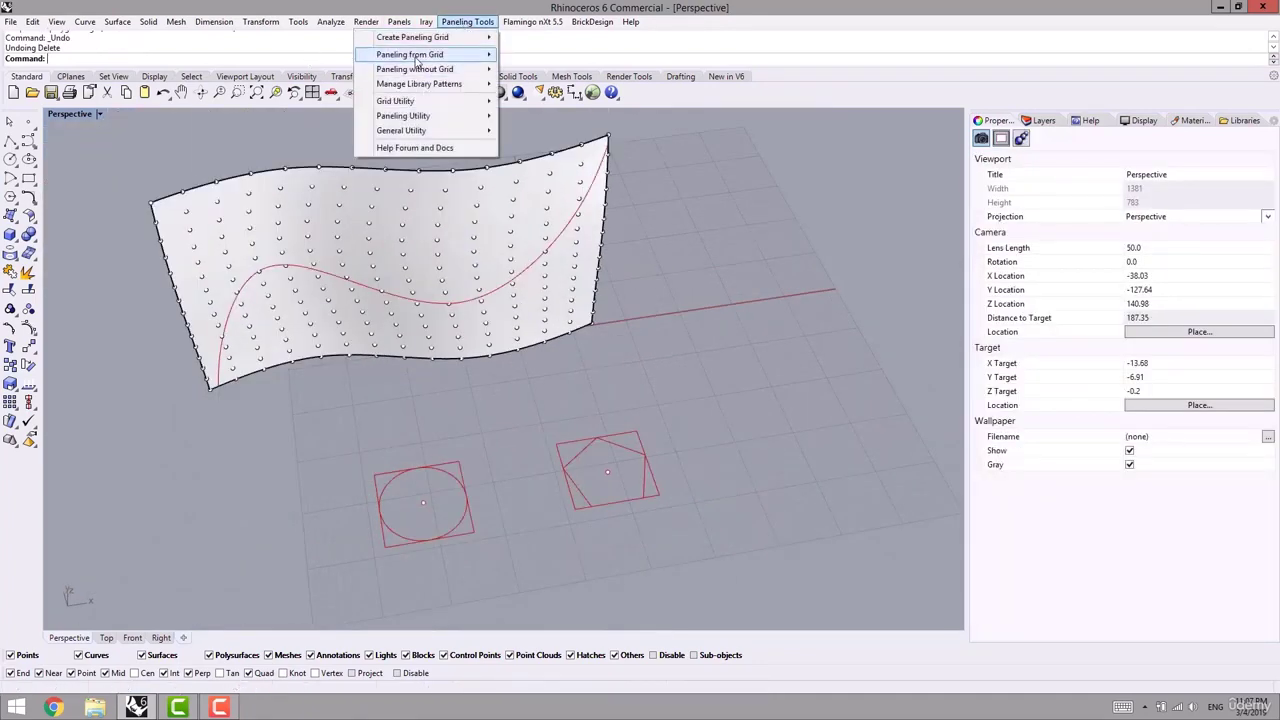
mouse_move(412, 56)
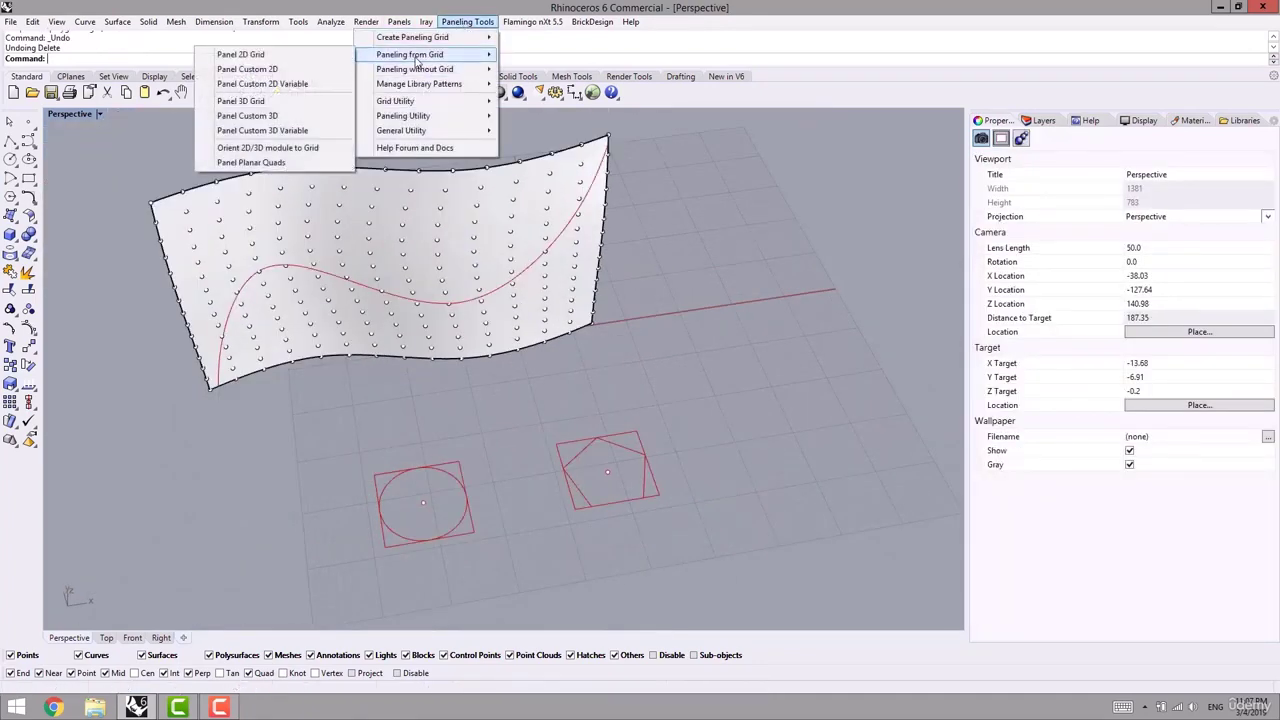
click(262, 84)
right_drag(367, 368, 282, 295)
click(278, 252)
key(Return)
click(297, 262)
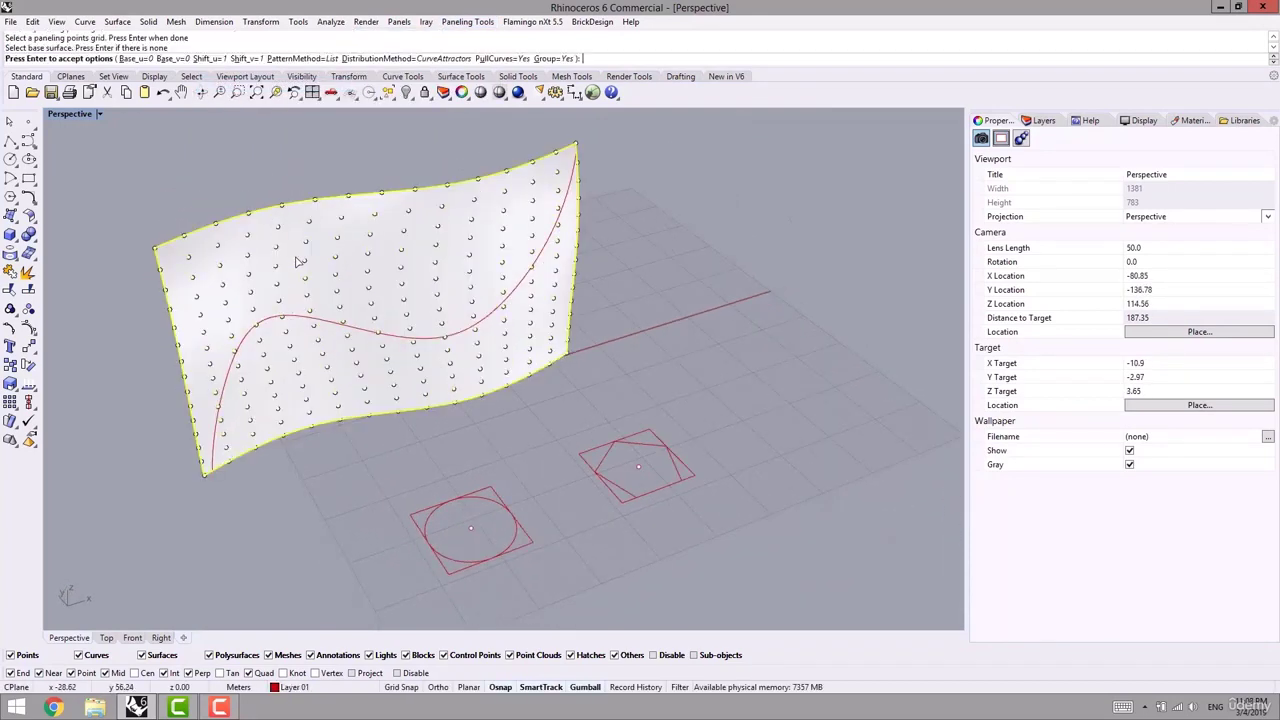
click(297, 59)
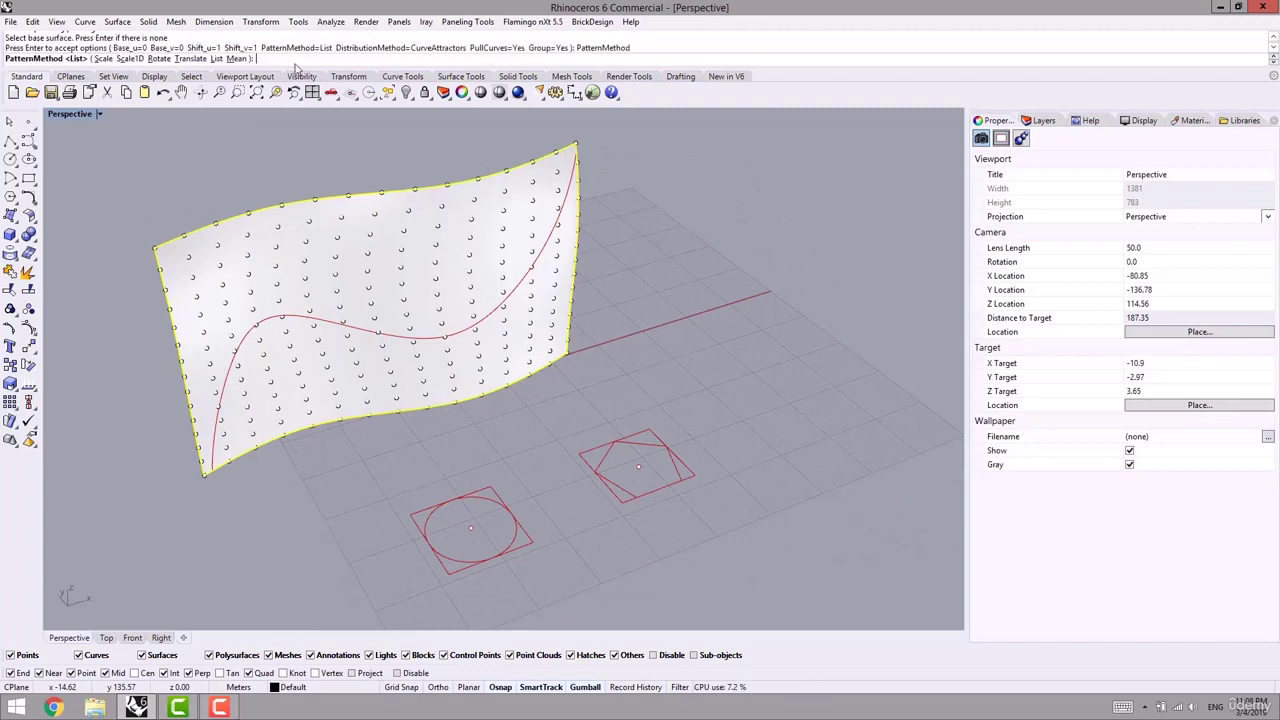
click(238, 59)
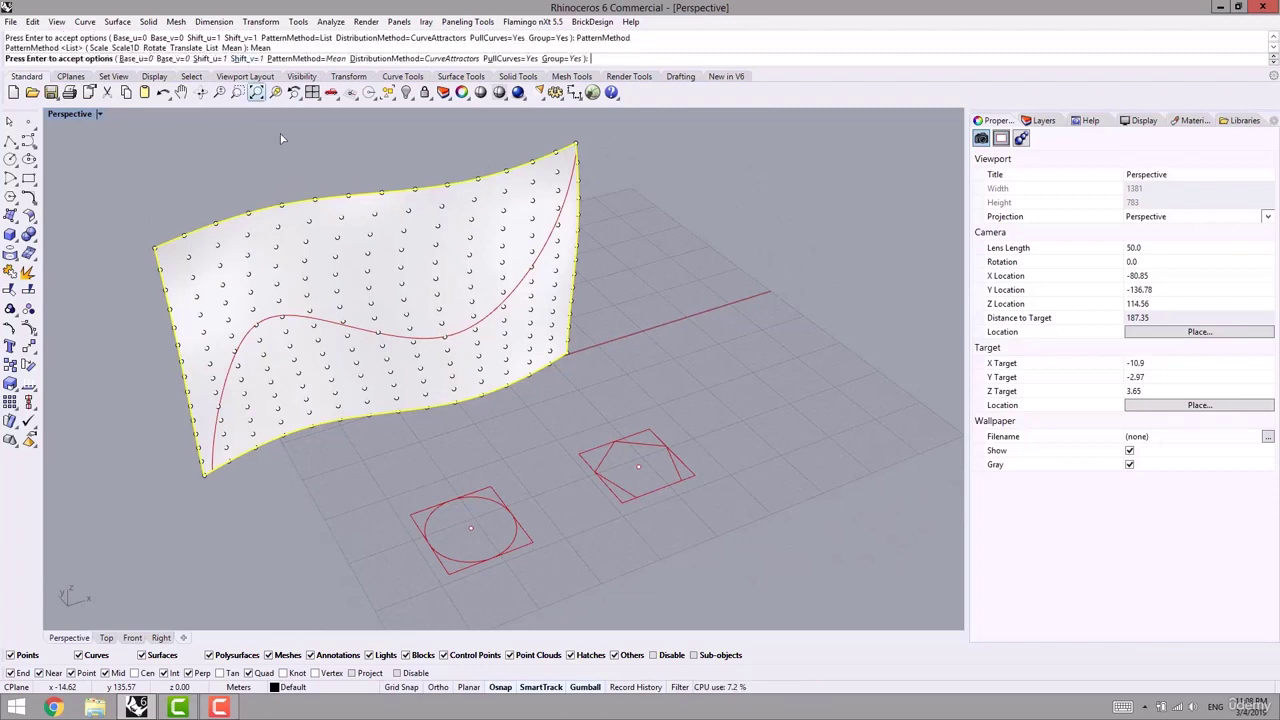
shift+right_drag(385, 298, 391, 355)
key(Return)
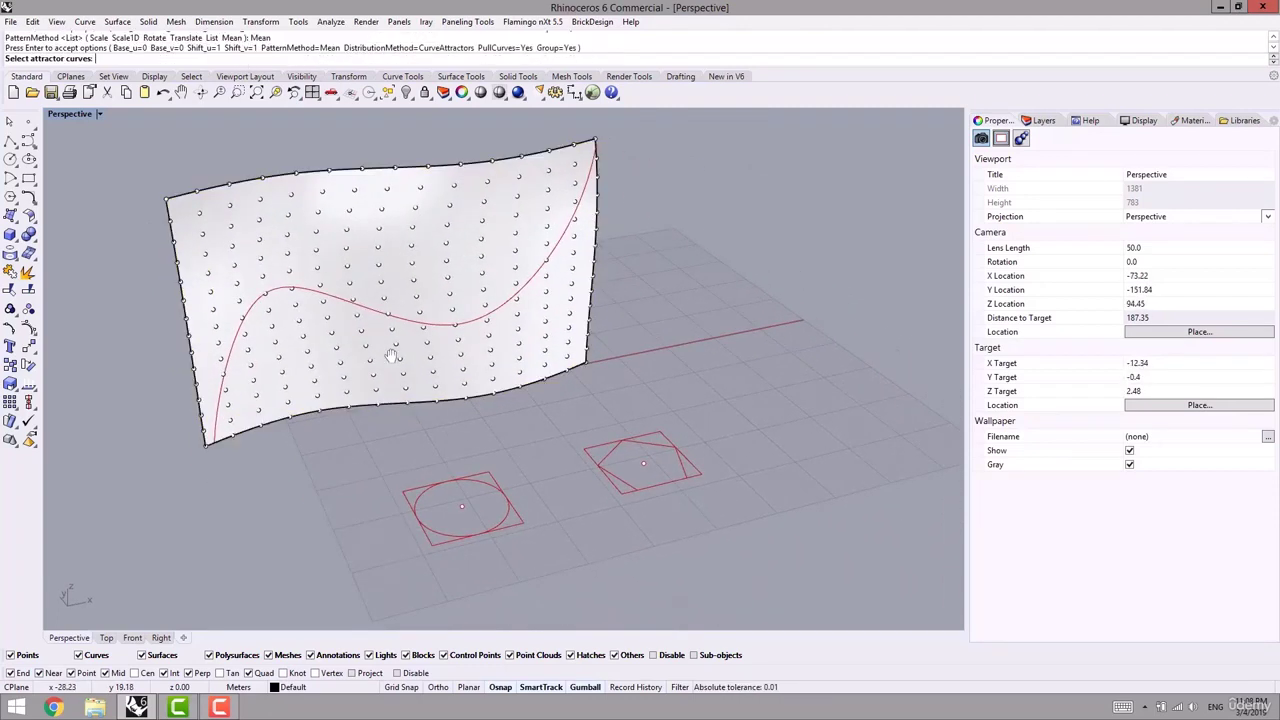
click(293, 298)
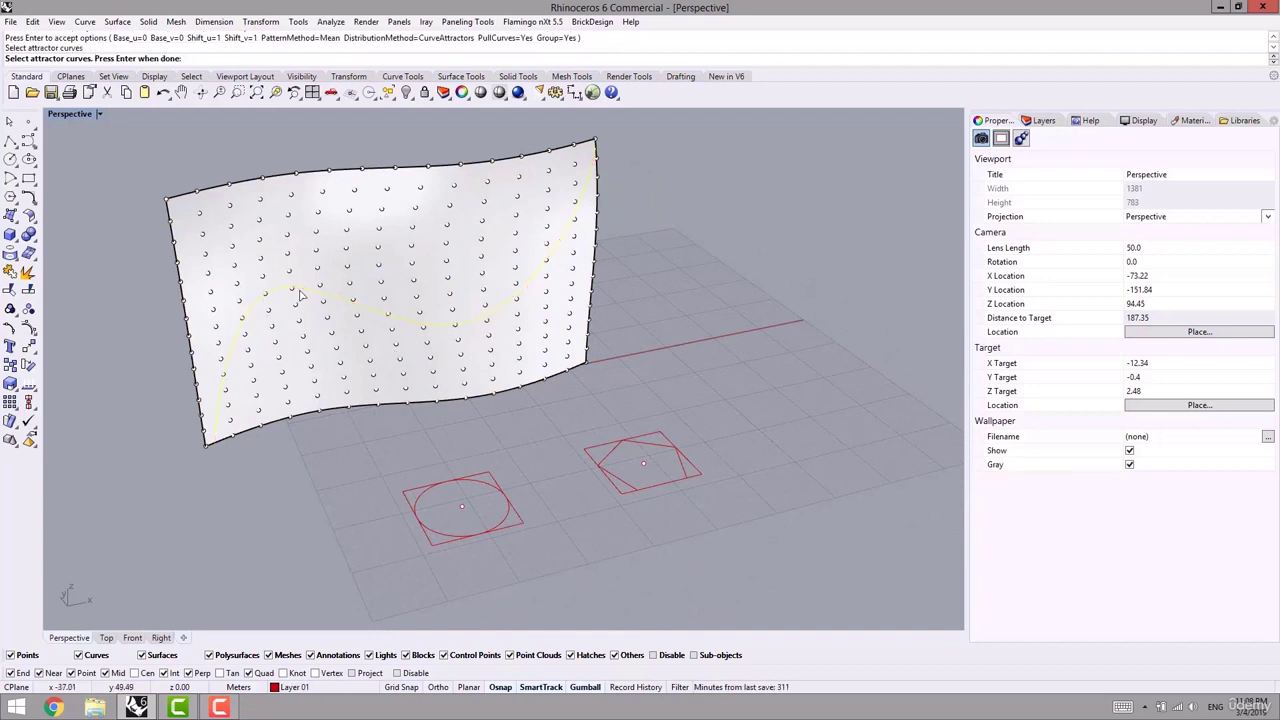
key(Return)
- Set the circle as the start pattern and the pentagon as the end pattern, each with its bounding square
shift+right_drag(439, 515, 508, 520)
scroll(503, 500, up, 2)
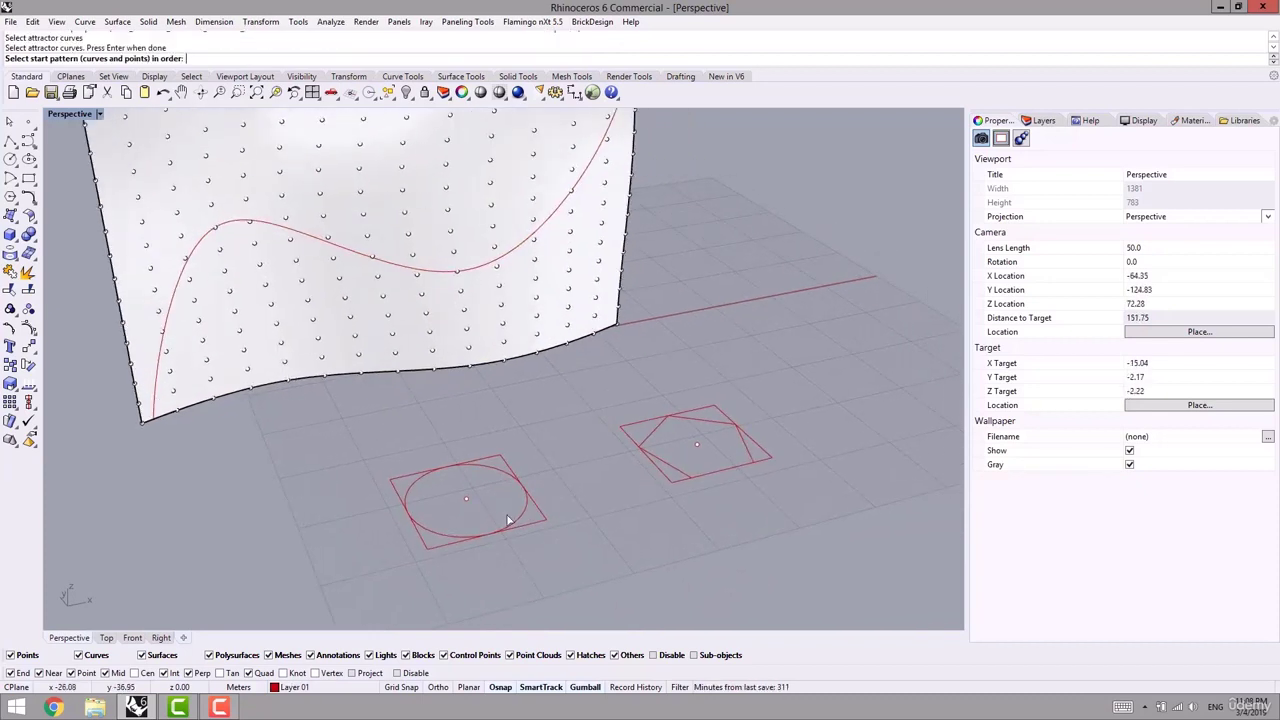
click(497, 474)
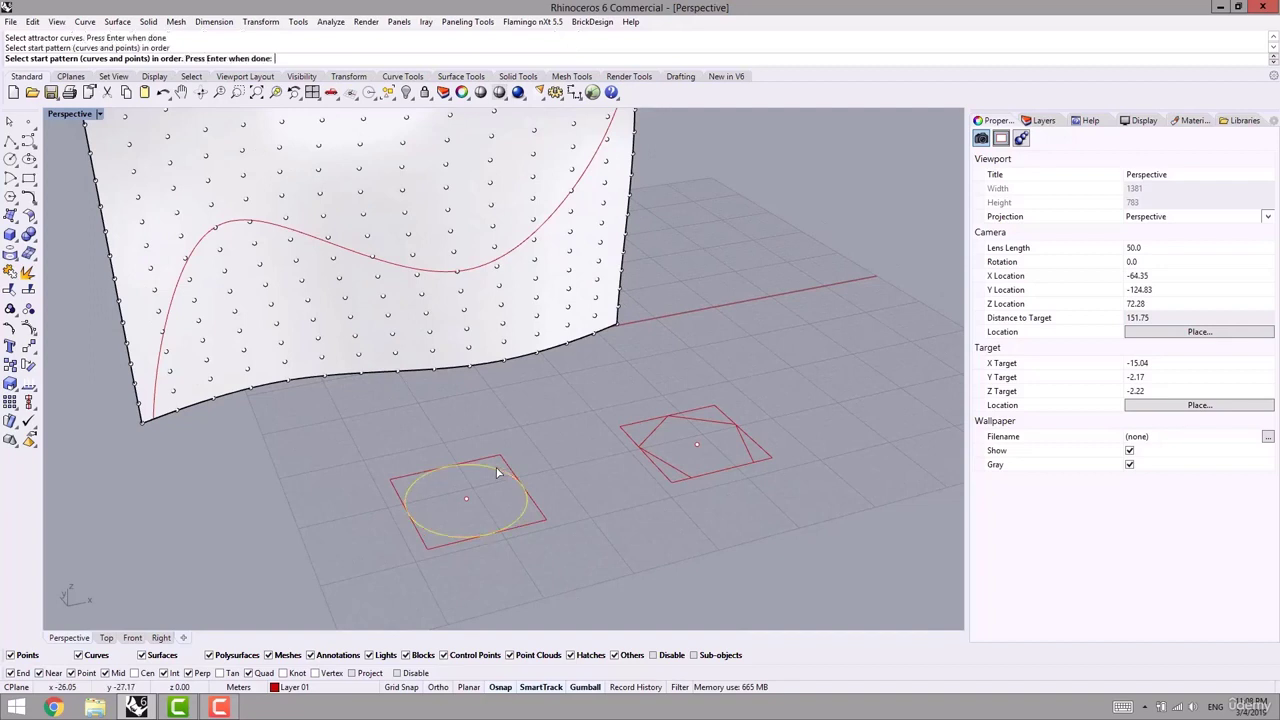
key(Return)
click(501, 459)
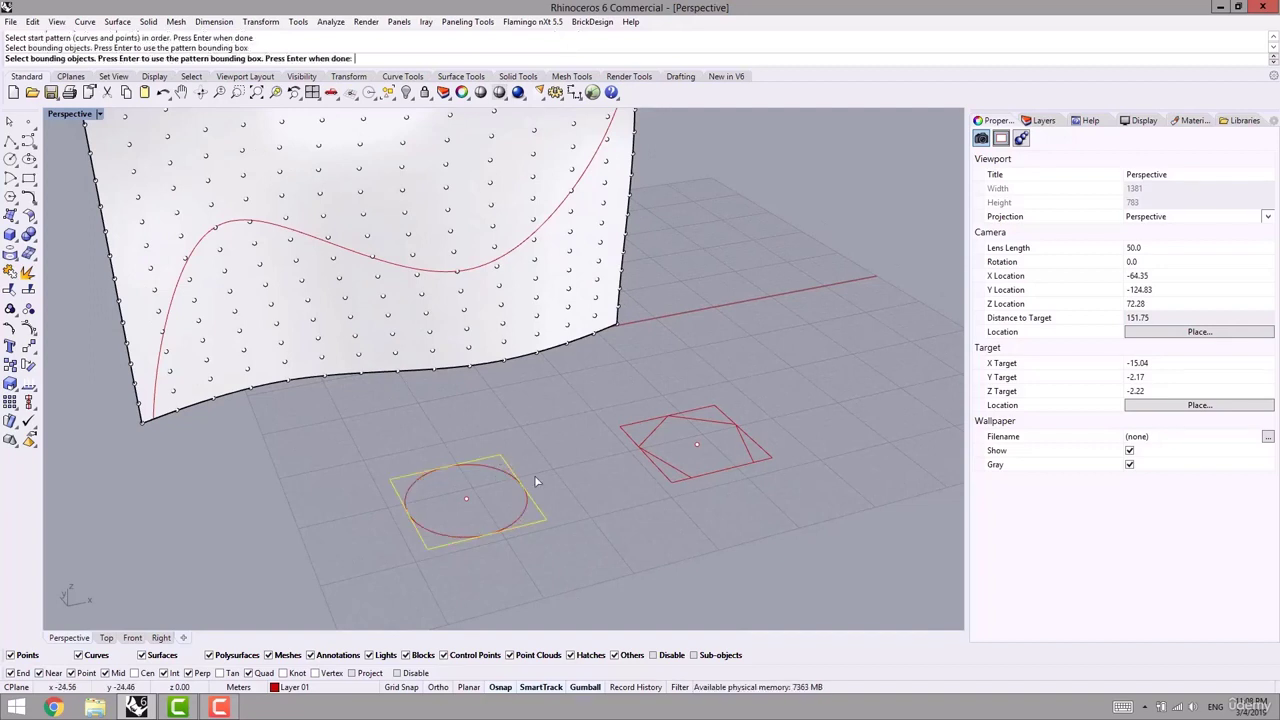
key(Return)
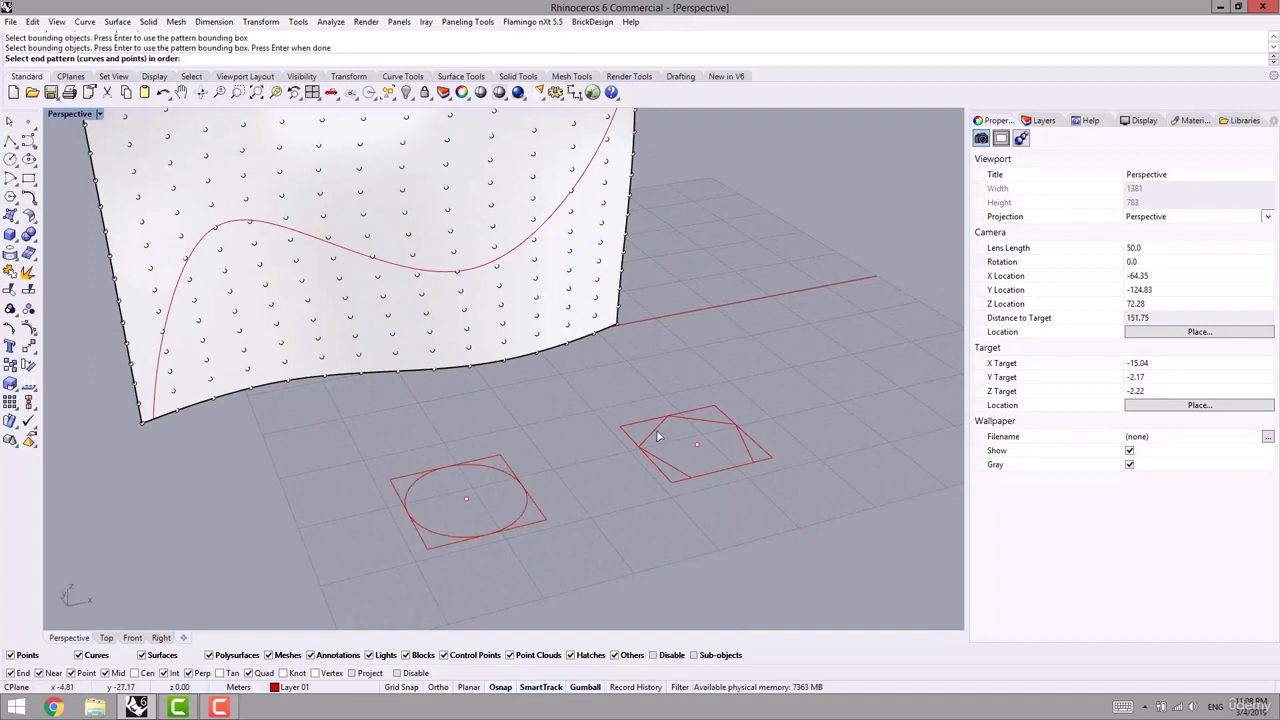
click(654, 433)
key(Return)
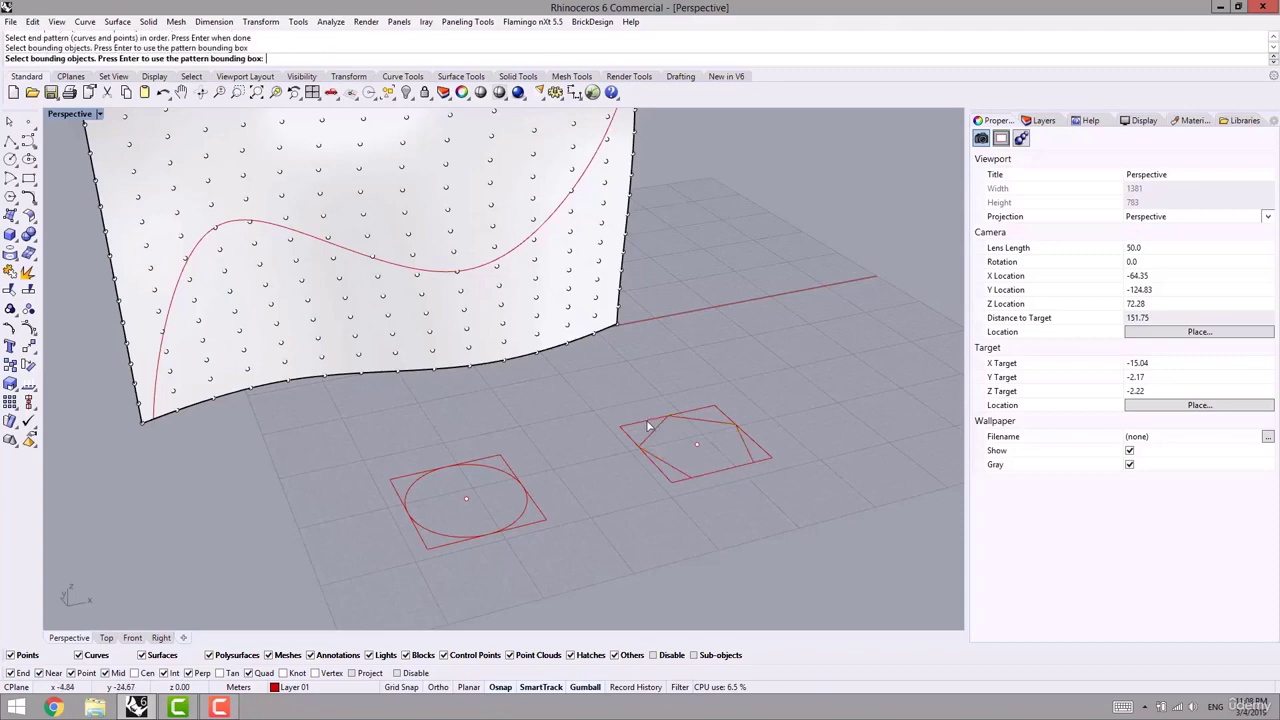
click(646, 421)
key(Return)
shift+right_drag(500, 434, 170, 490)
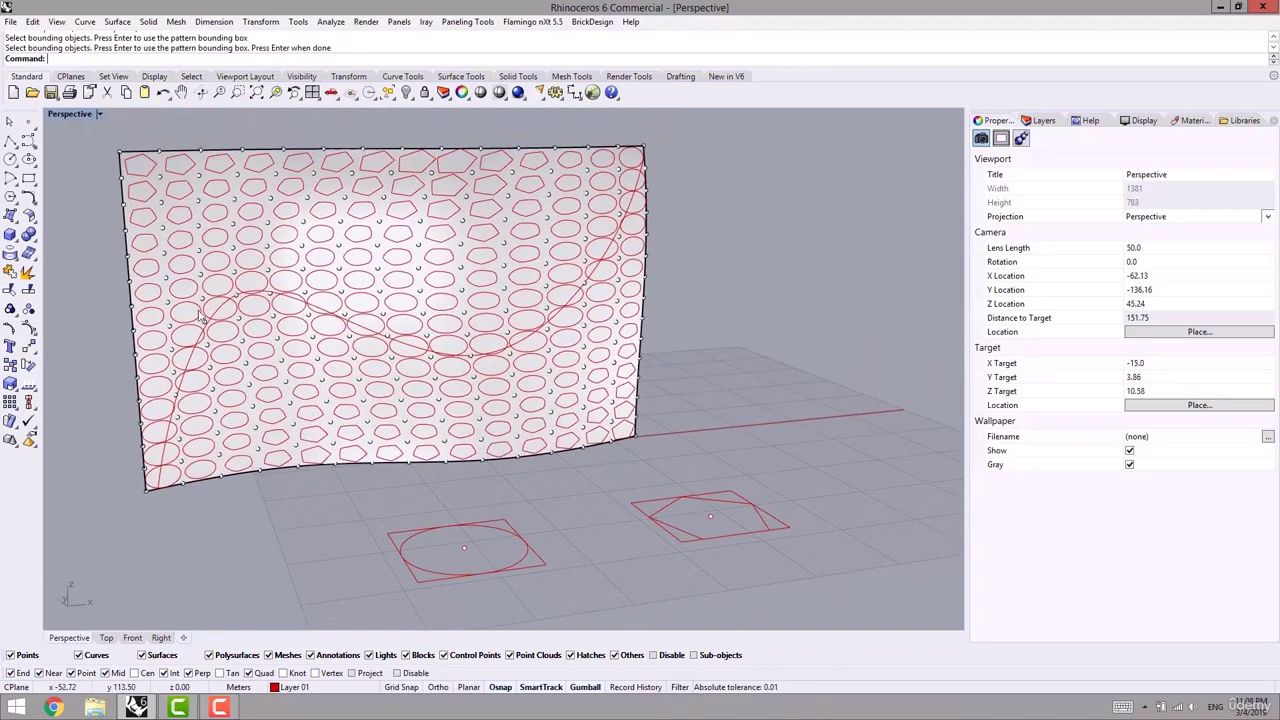
scroll(546, 345, up, 3)
scroll(535, 353, down, 1)
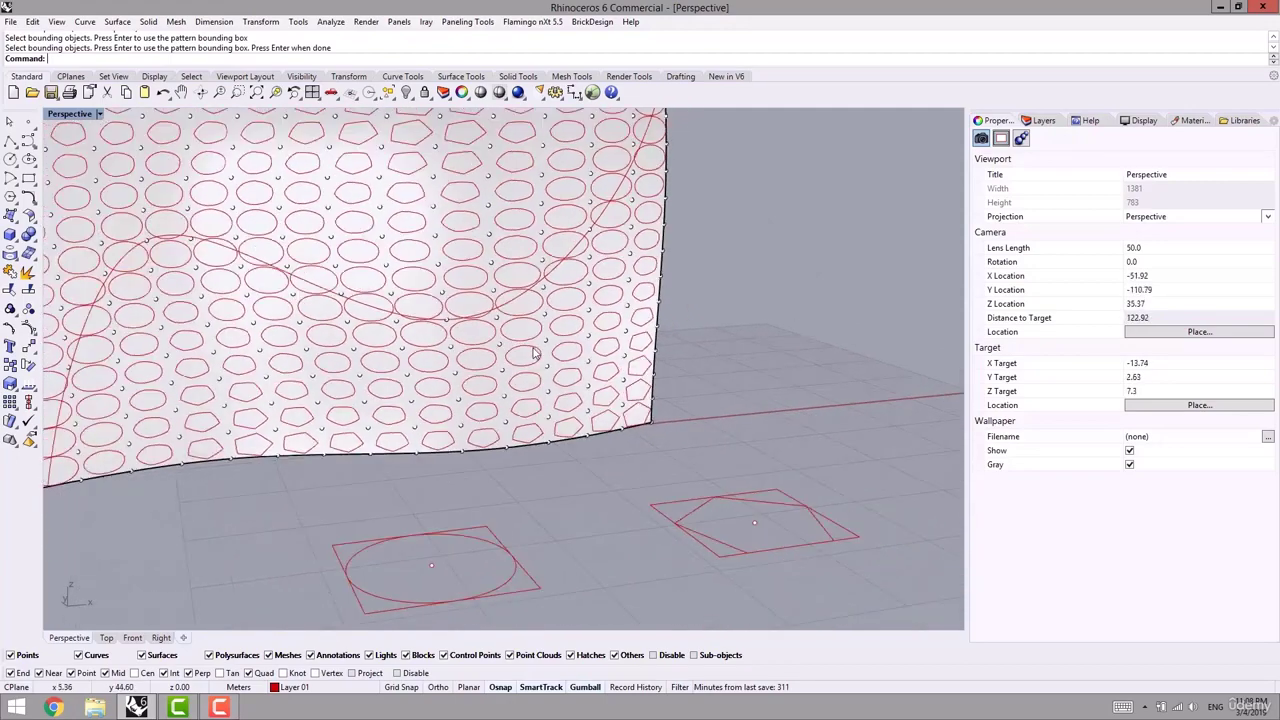
scroll(548, 292, up, 2)
scroll(557, 295, down, 4)
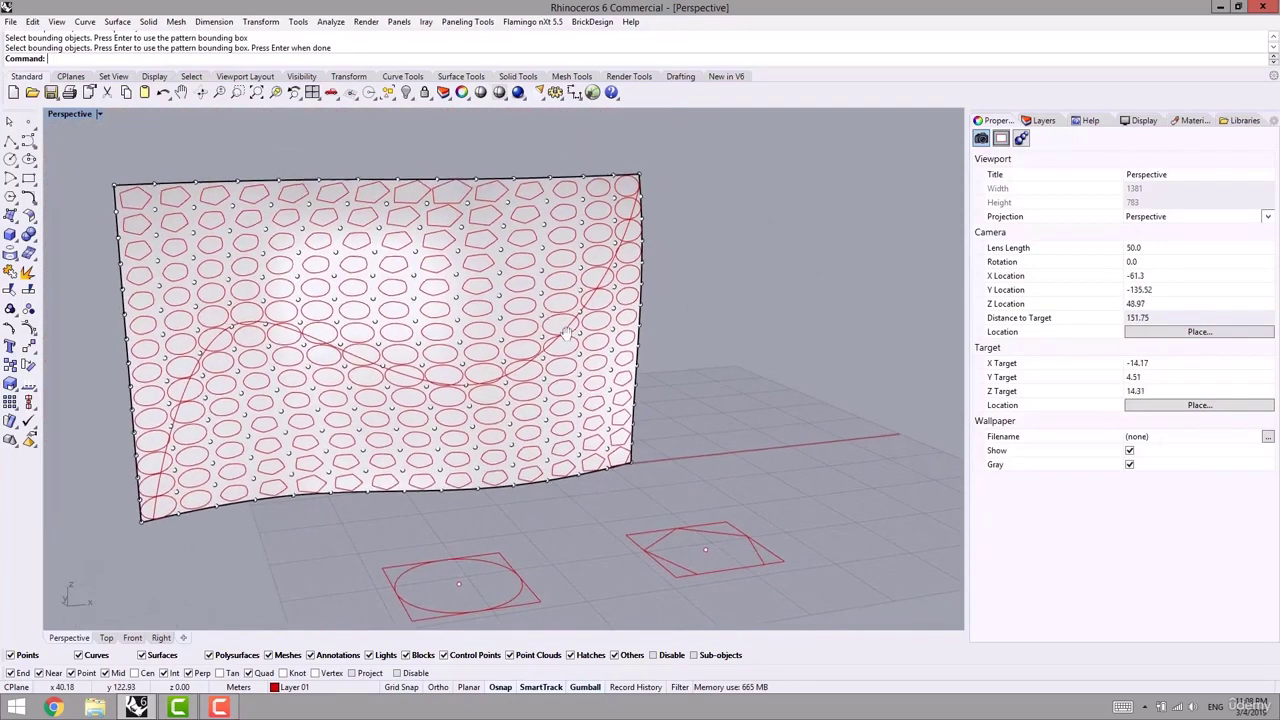
scroll(473, 378, up, 4)
scroll(478, 372, down, 1)
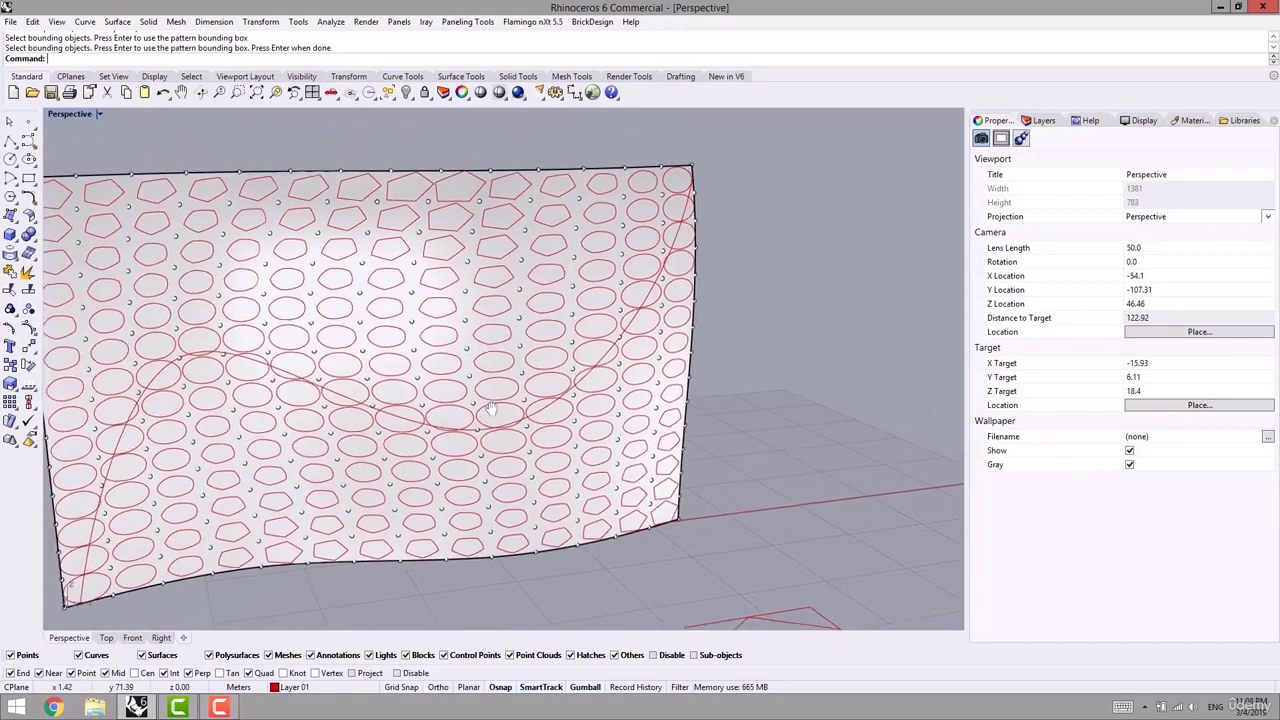
scroll(500, 292, down, 1)
scroll(552, 300, up, 4)
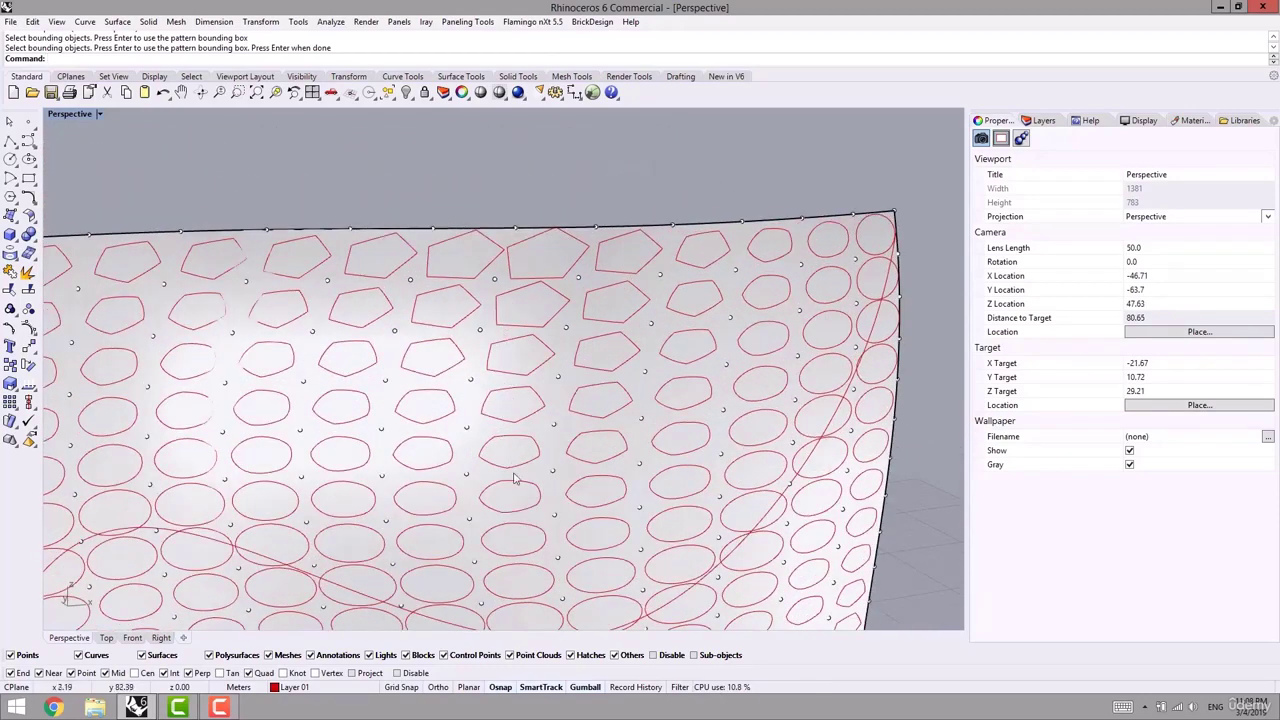
scroll(514, 479, down, 6)
shift+right_drag(550, 545, 492, 425)
scroll(491, 440, down, 4)
right_drag(489, 471, 483, 519)
scroll(483, 519, up, 2)
click(488, 518)
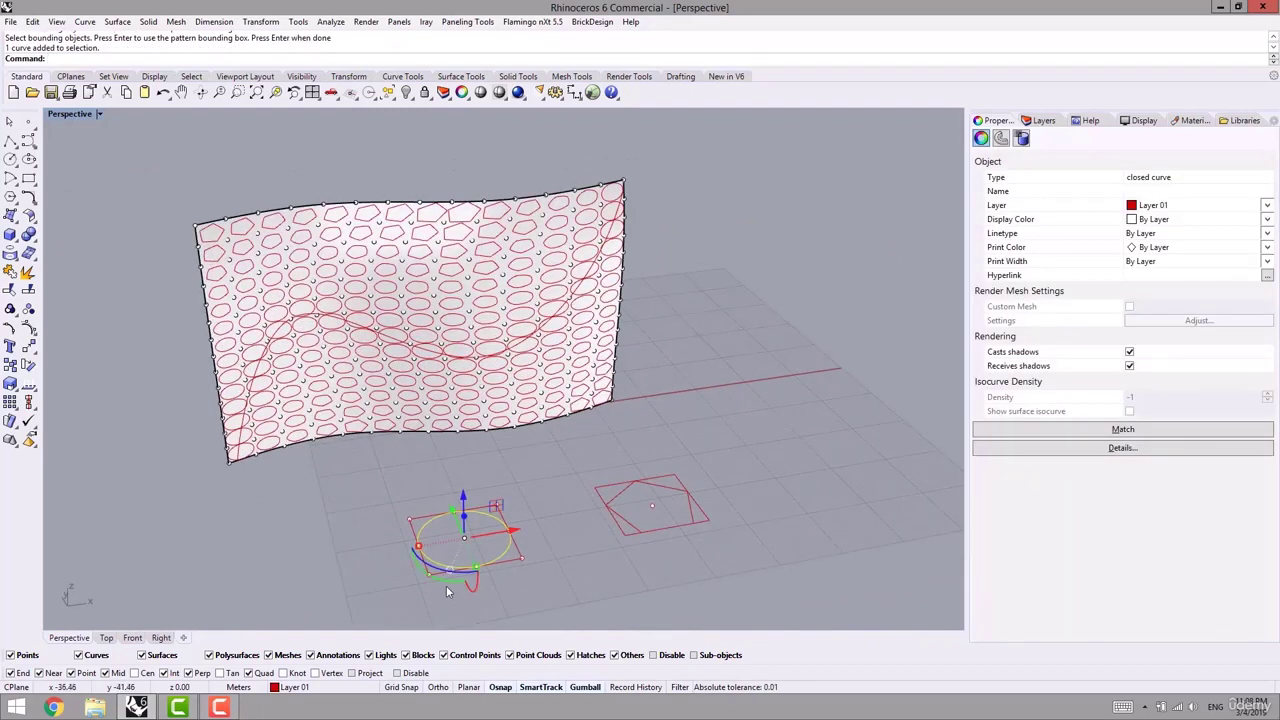
- Copy the circle and pentagon to the right, and rotate the copied circle 90° upright
shift+click(615, 512)
scroll(650, 565, down, 5)
drag(506, 463, 703, 466)
click(674, 495)
click(674, 431)
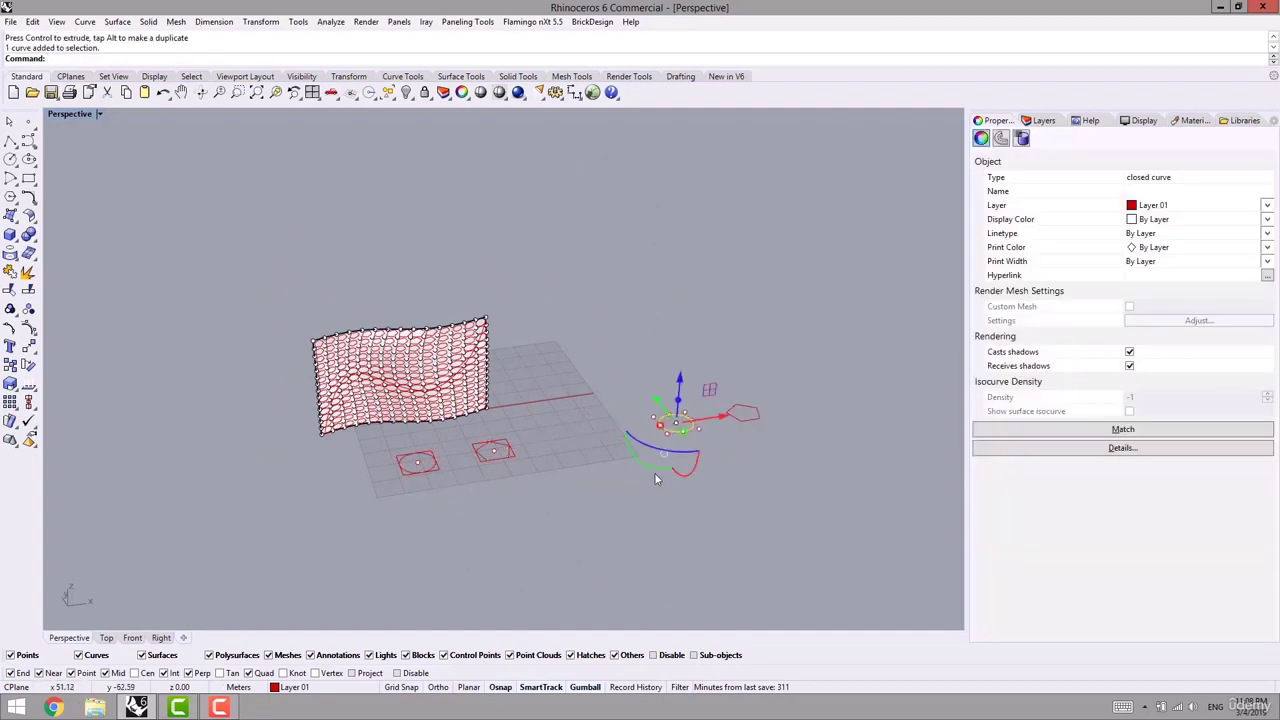
click(655, 474)
click(670, 431)
click(656, 467)
text(90)
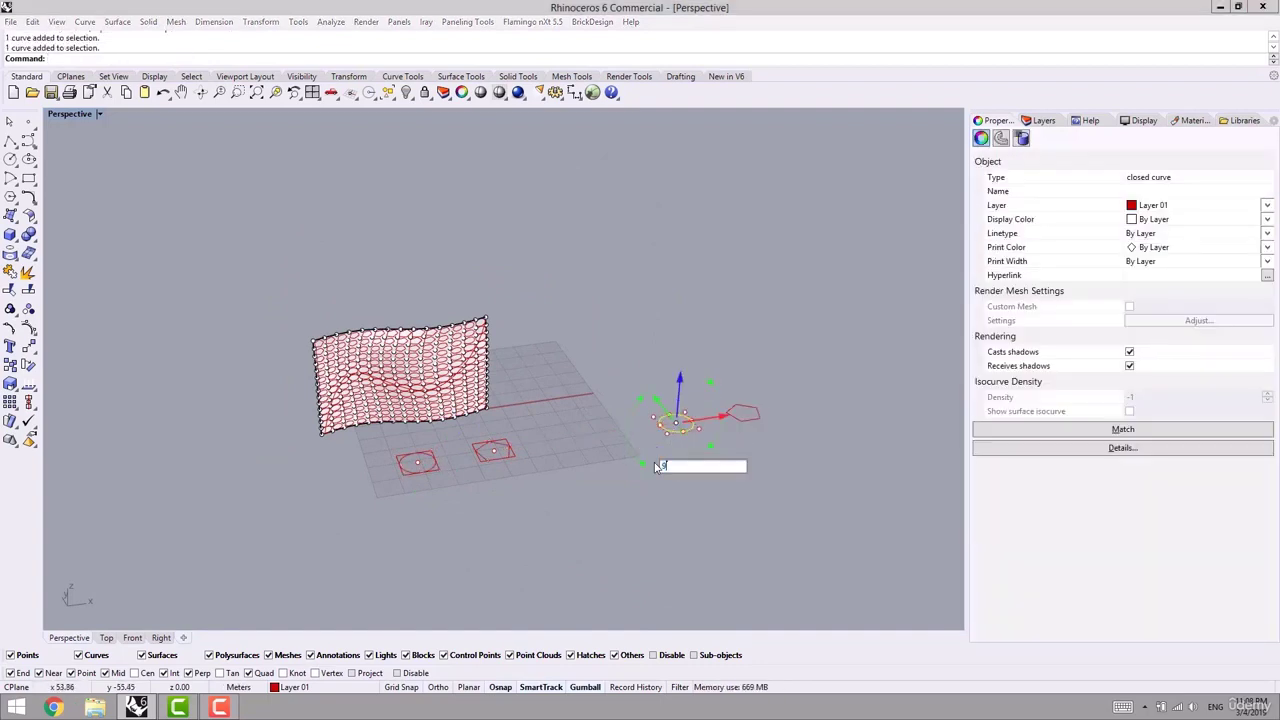
key(Return)
- Rotate the copied pentagon 90° upright and shift it further right
click(763, 409)
click(759, 412)
click(718, 460)
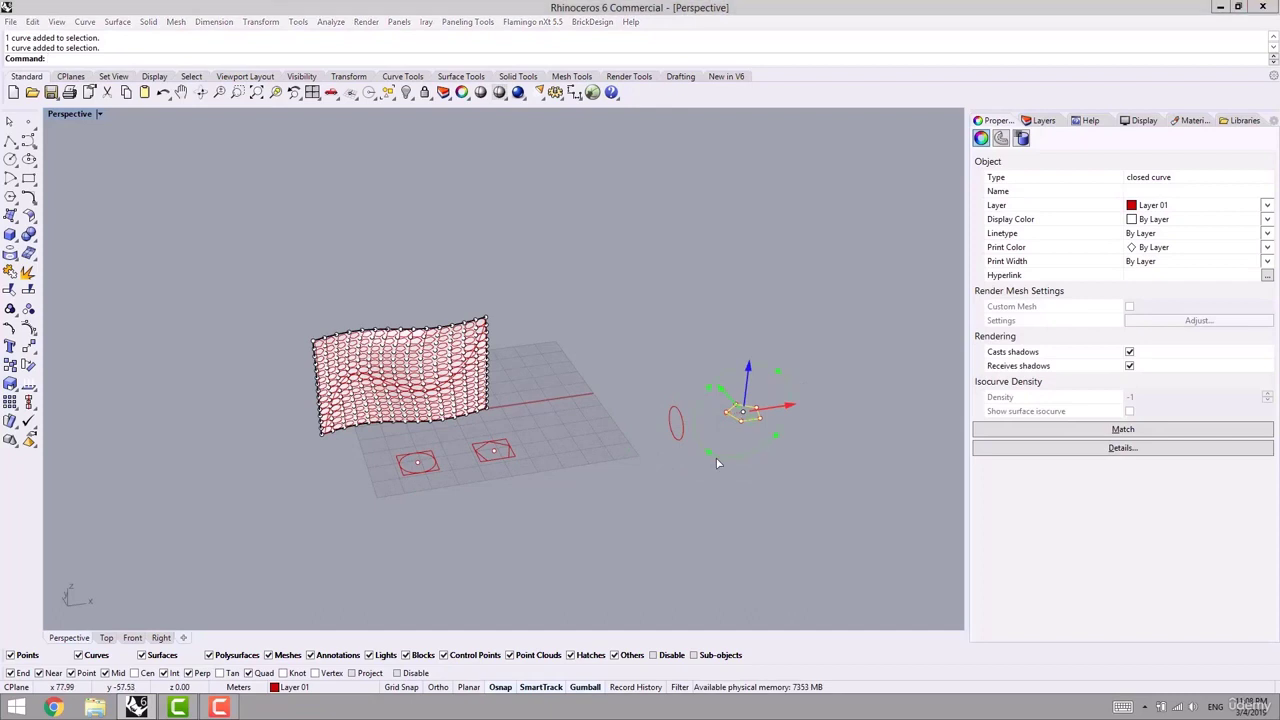
text(90)
key(Return)
shift+right_drag(769, 543, 610, 574)
drag(637, 439, 706, 435)
click(670, 472)
shift+right_drag(670, 473, 646, 489)
- Run TweenCurves between the upright pentagon and circle
text(TweenCurves)
key(Return)
drag(643, 409, 483, 507)
scroll(500, 506, up, 4)
right_drag(502, 508, 692, 410)
scroll(491, 480, up, 8)
key(Return)
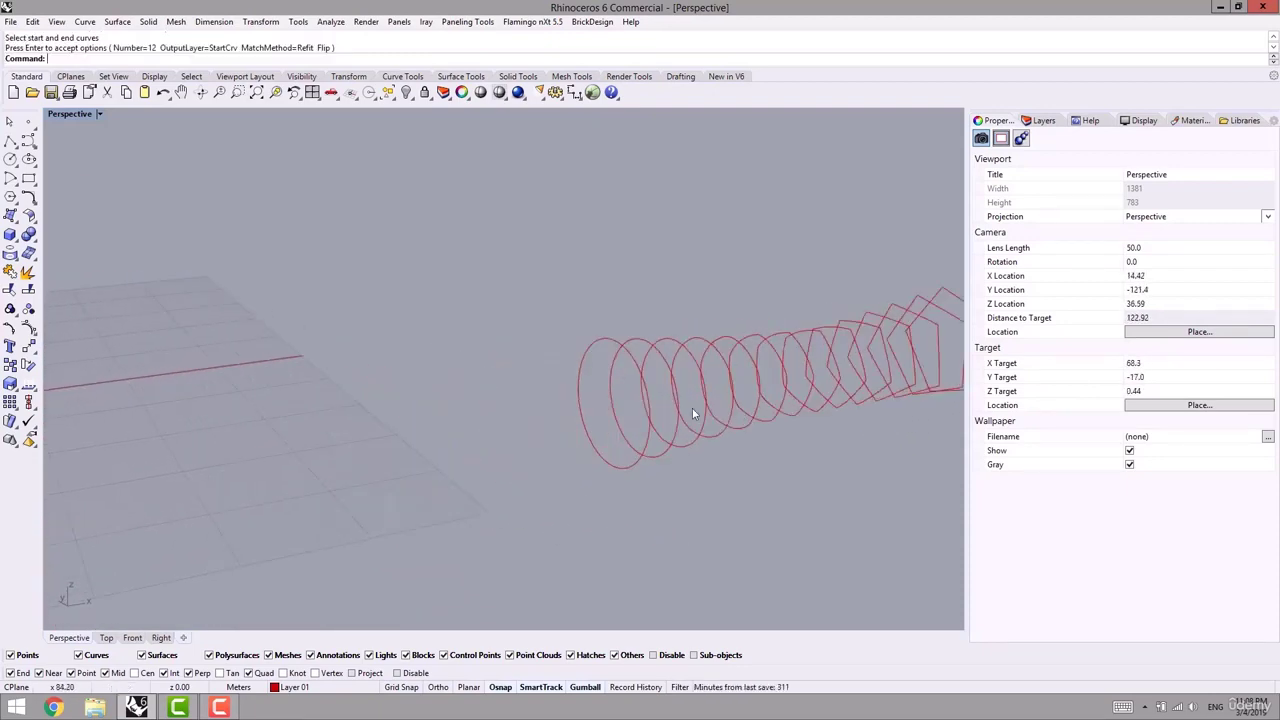
- Review the tween curves, then undo them
scroll(692, 410, down, 12)
shift+right_drag(508, 436, 685, 438)
scroll(537, 392, up, 10)
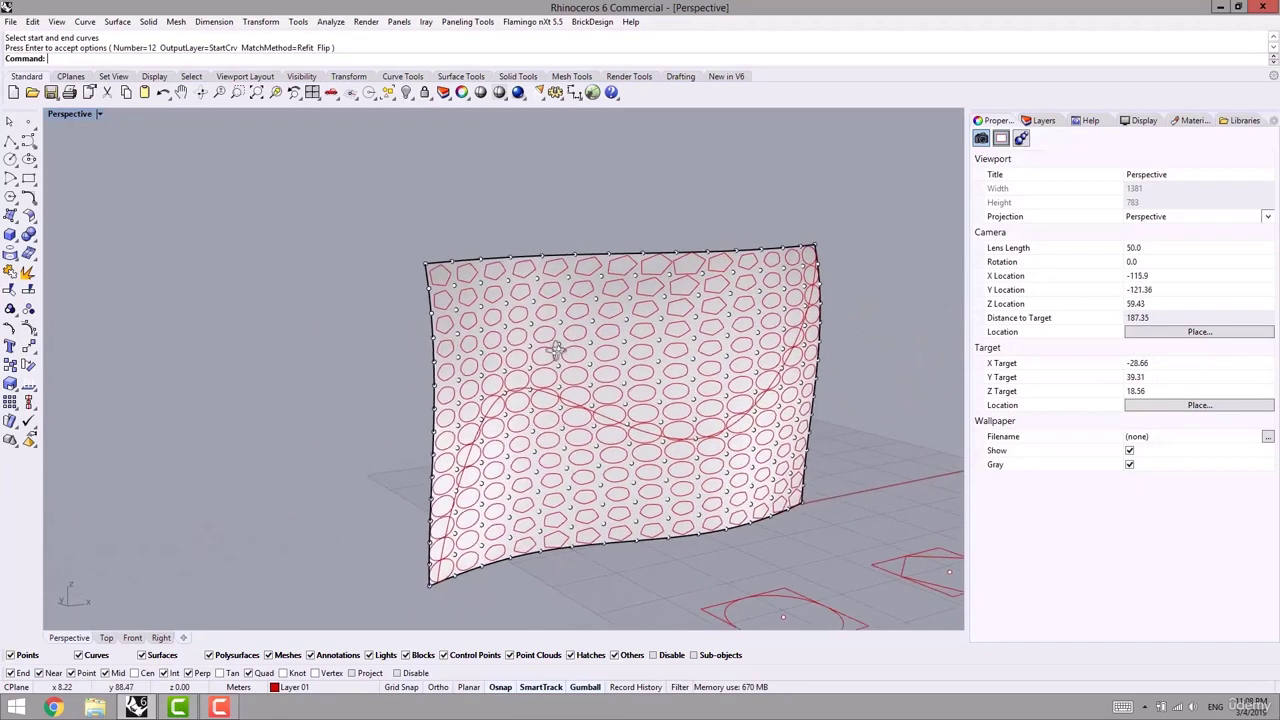
scroll(626, 217, down, 10)
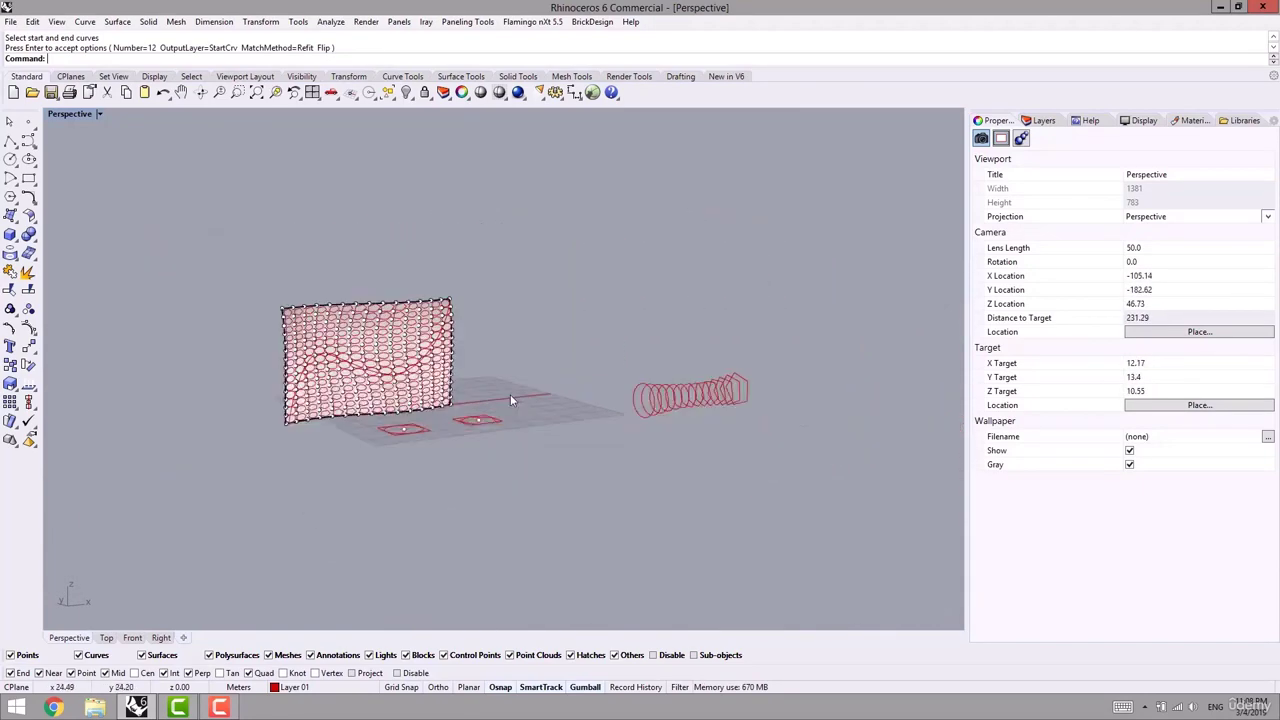
key(ctrl+z)
key(ctrl+z)
key(ctrl+z)
key(ctrl+z)
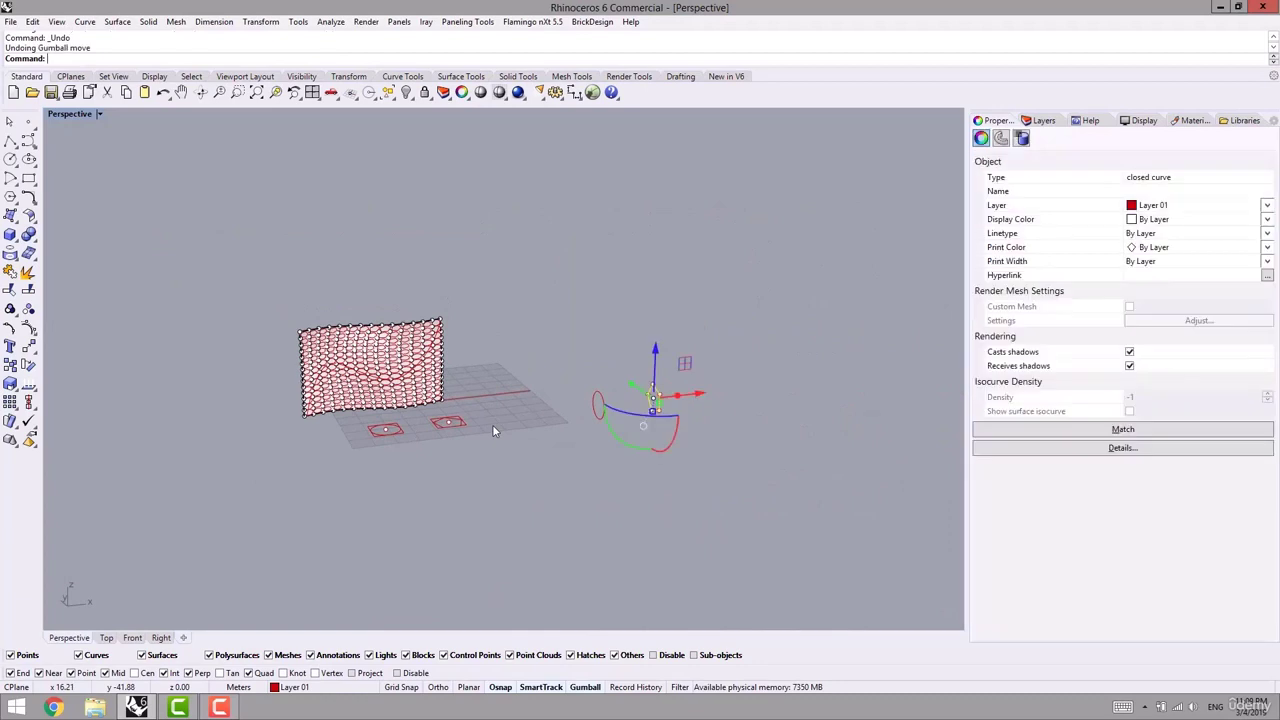
- Delete the red attractor curve from the surface, restoring the ground shapes after deleting them by mistake
right_drag(487, 391, 472, 408)
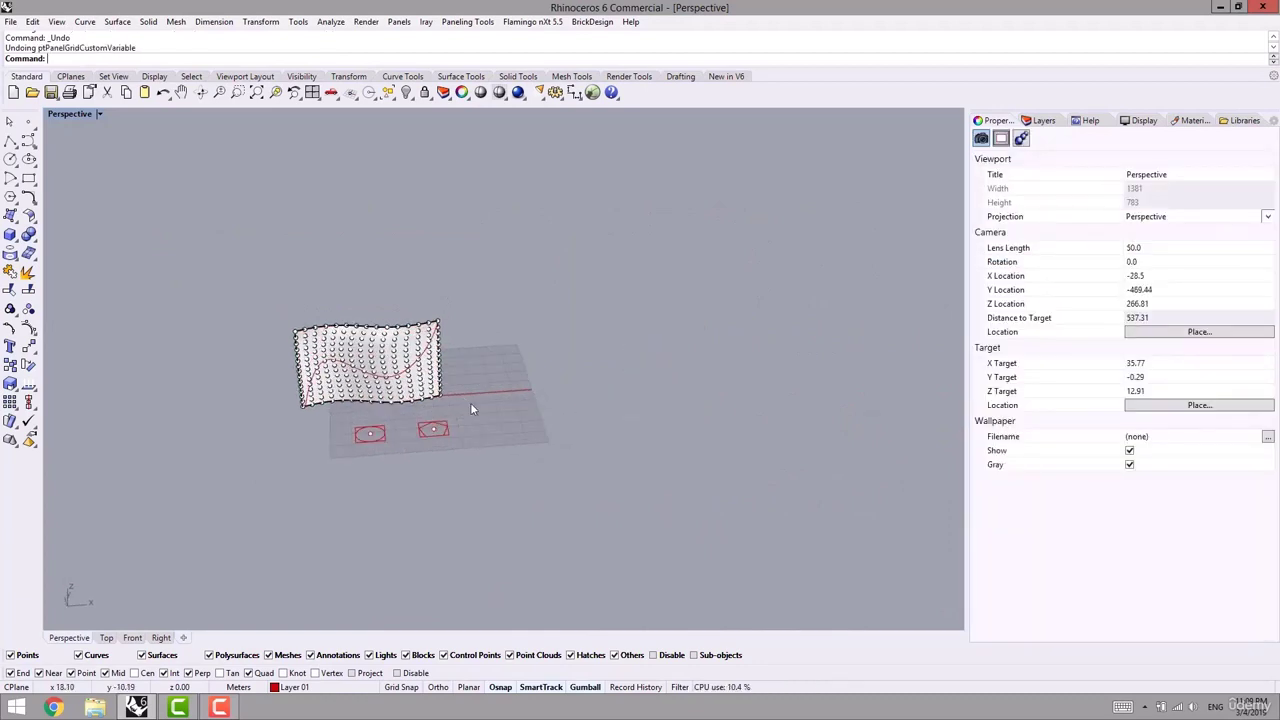
click(367, 462)
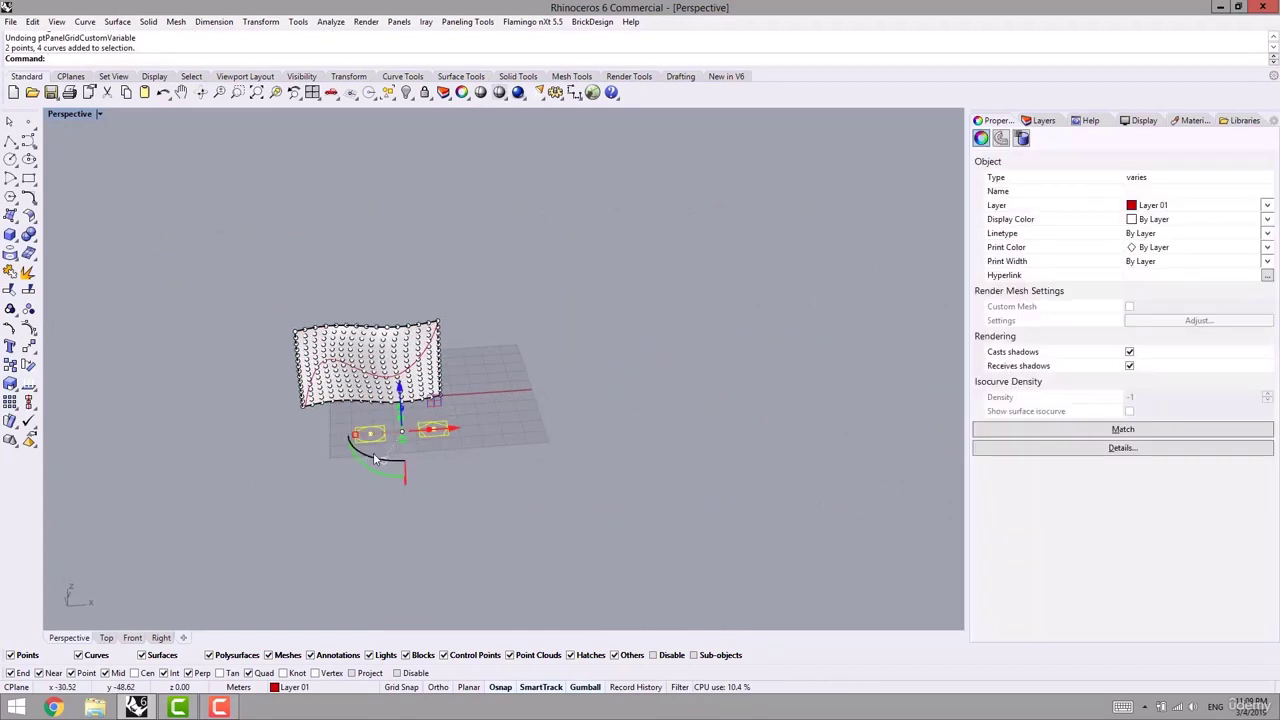
key(Delete)
scroll(368, 400, up, 5)
key(ctrl+z)
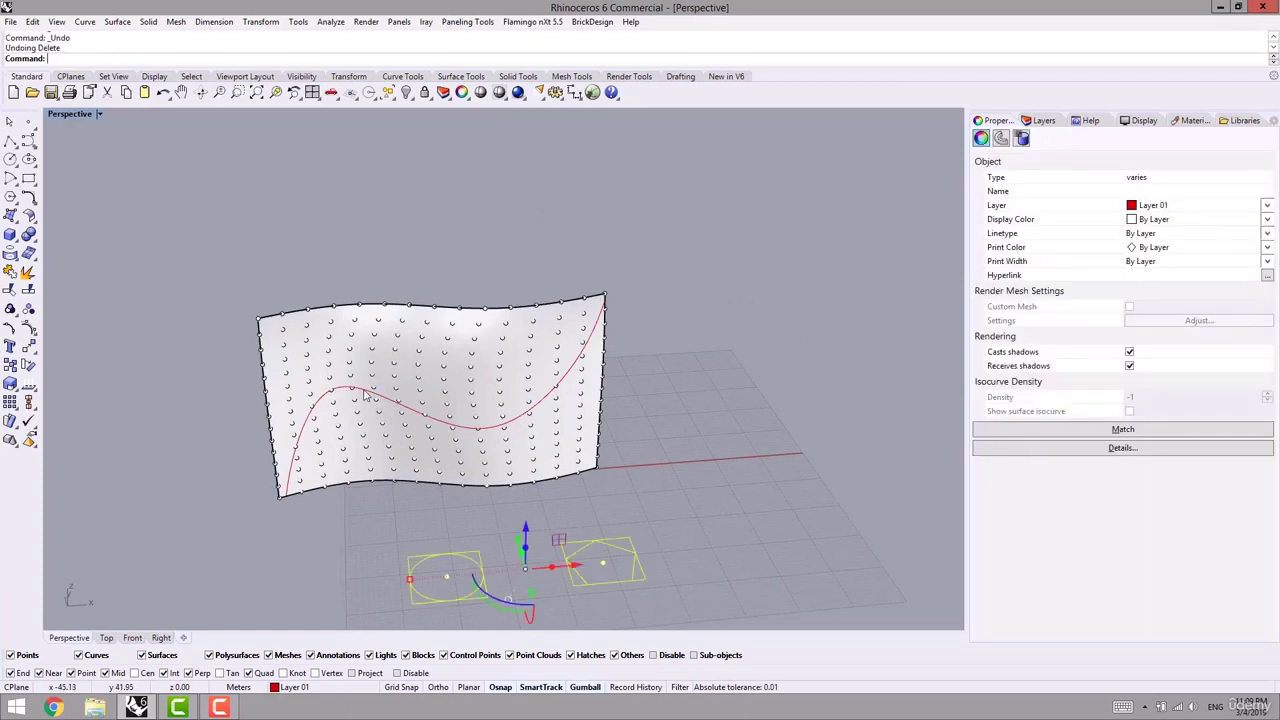
click(365, 396)
key(Delete)
- Place a point at the surface's lower-right corner
right_drag(305, 413, 170, 276)
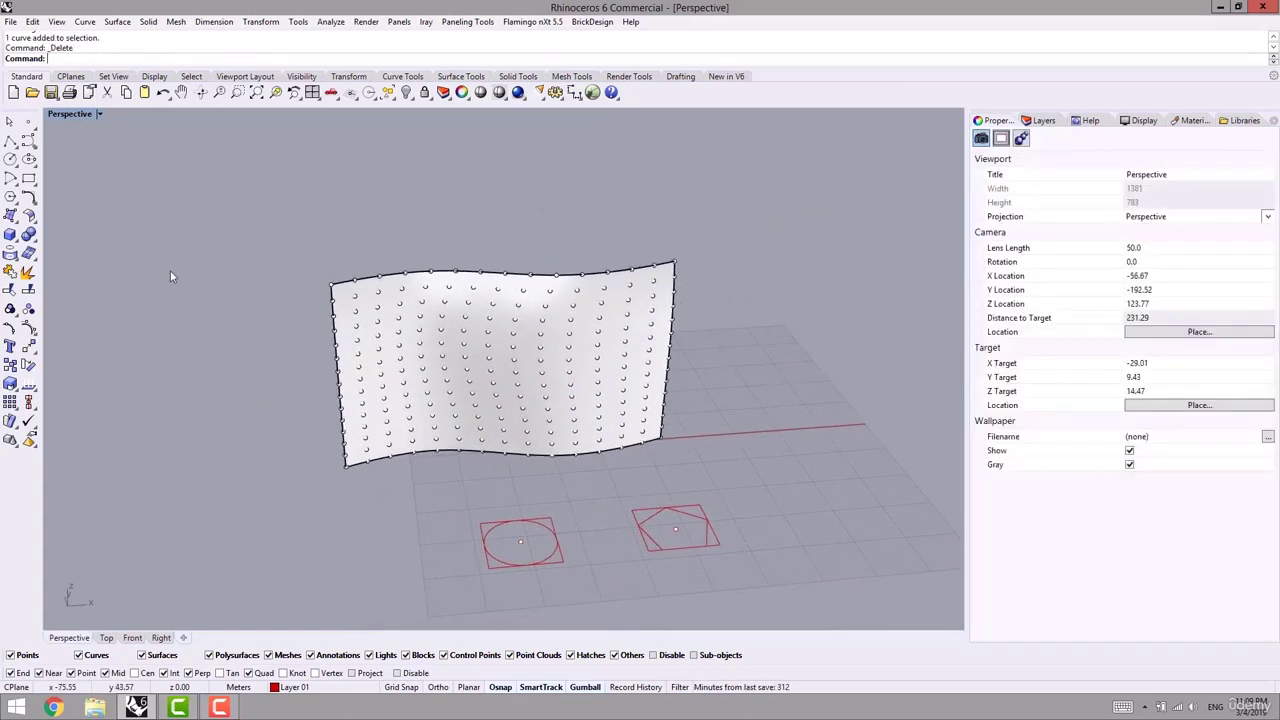
click(28, 121)
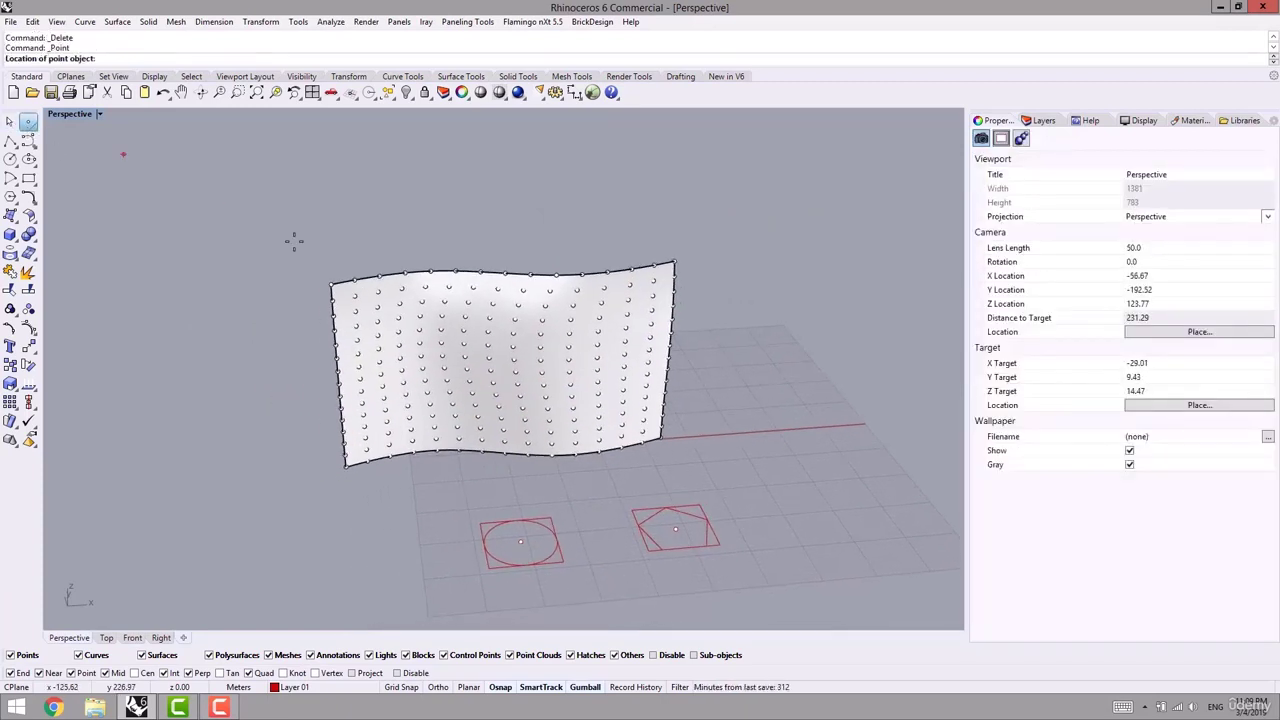
right_click(649, 392)
click(661, 439)
shift+right_drag(638, 426, 651, 446)
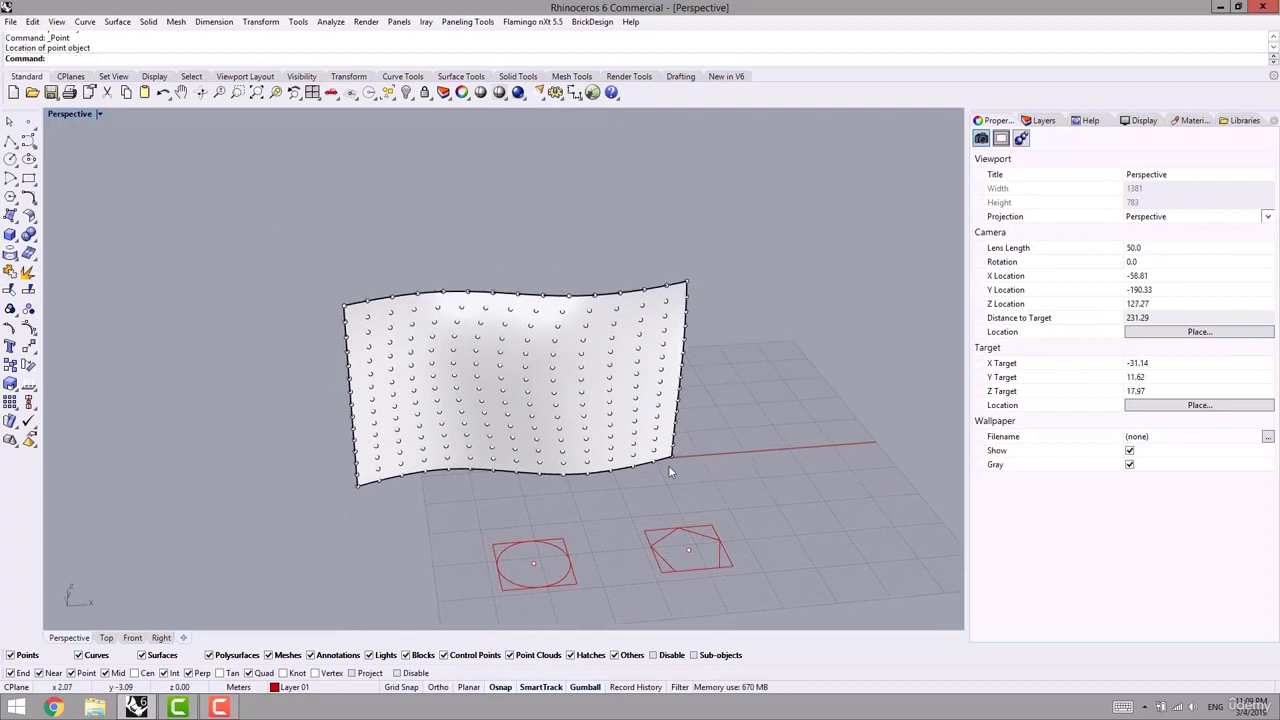
click(467, 21)
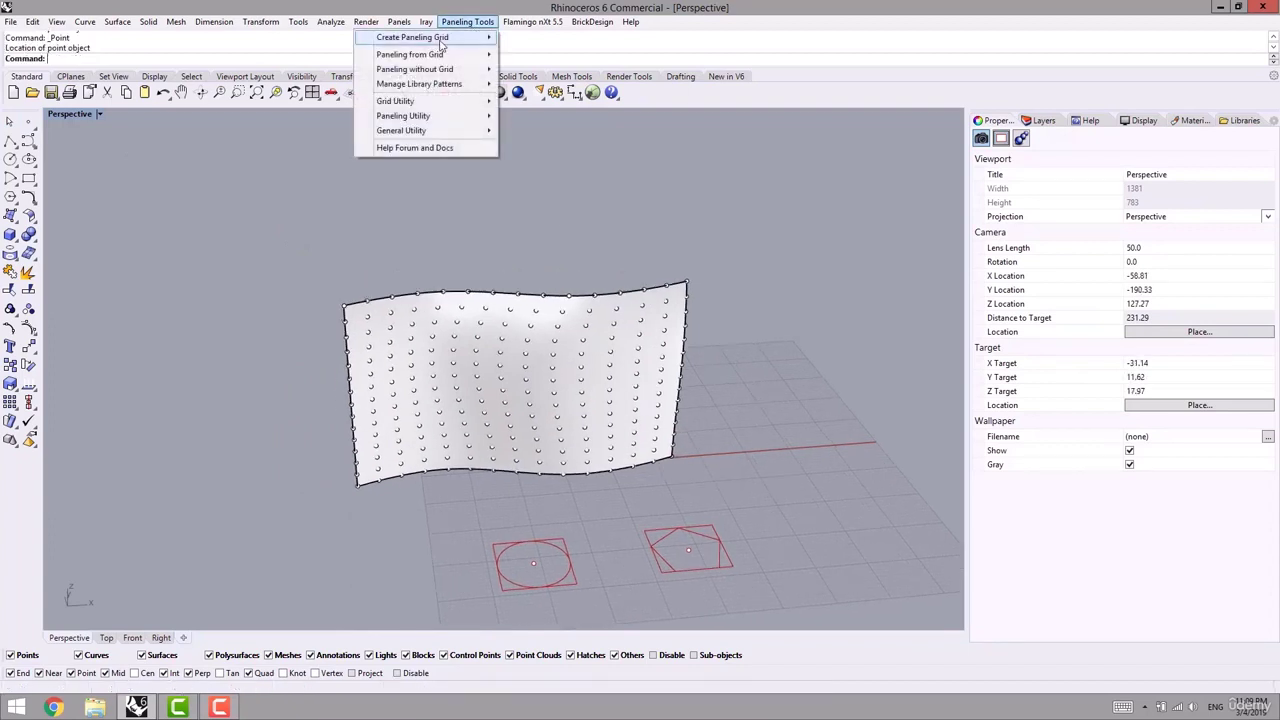
- Start Panel Custom 2D Variable on the point grid and surface with PointAttractors distribution
mouse_move(438, 52)
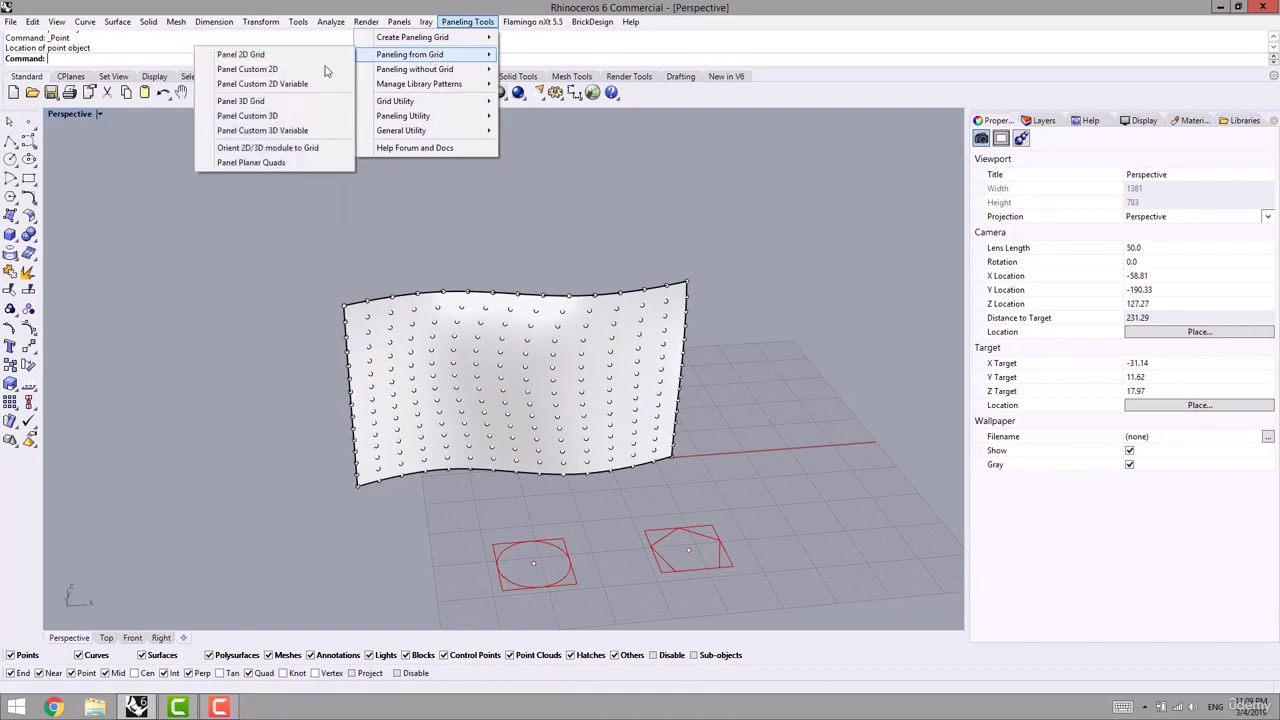
click(257, 85)
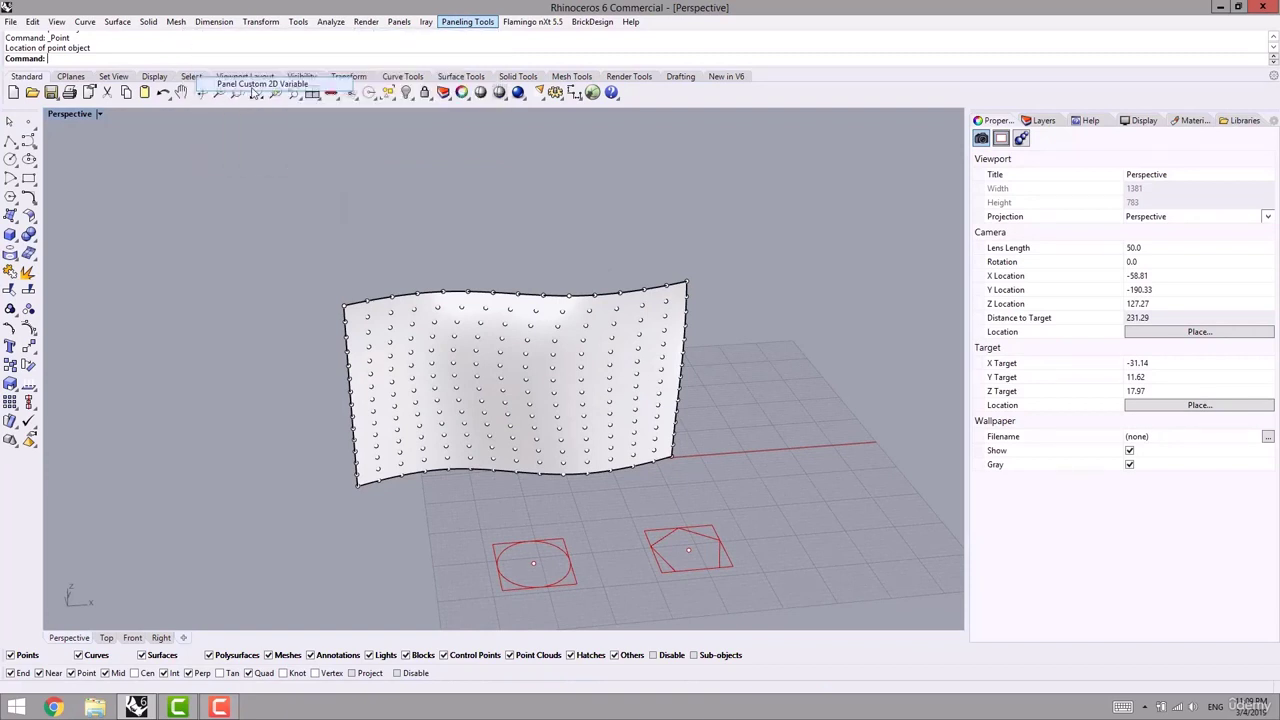
click(415, 343)
key(Return)
click(415, 343)
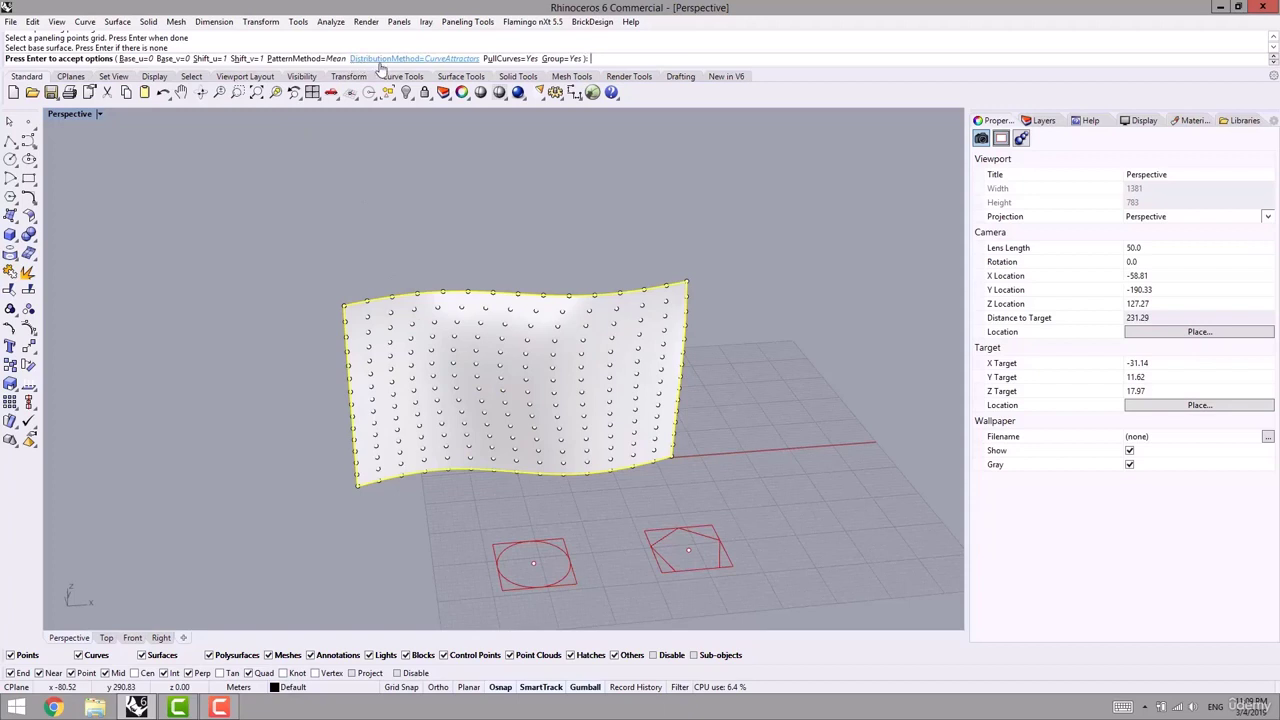
click(390, 59)
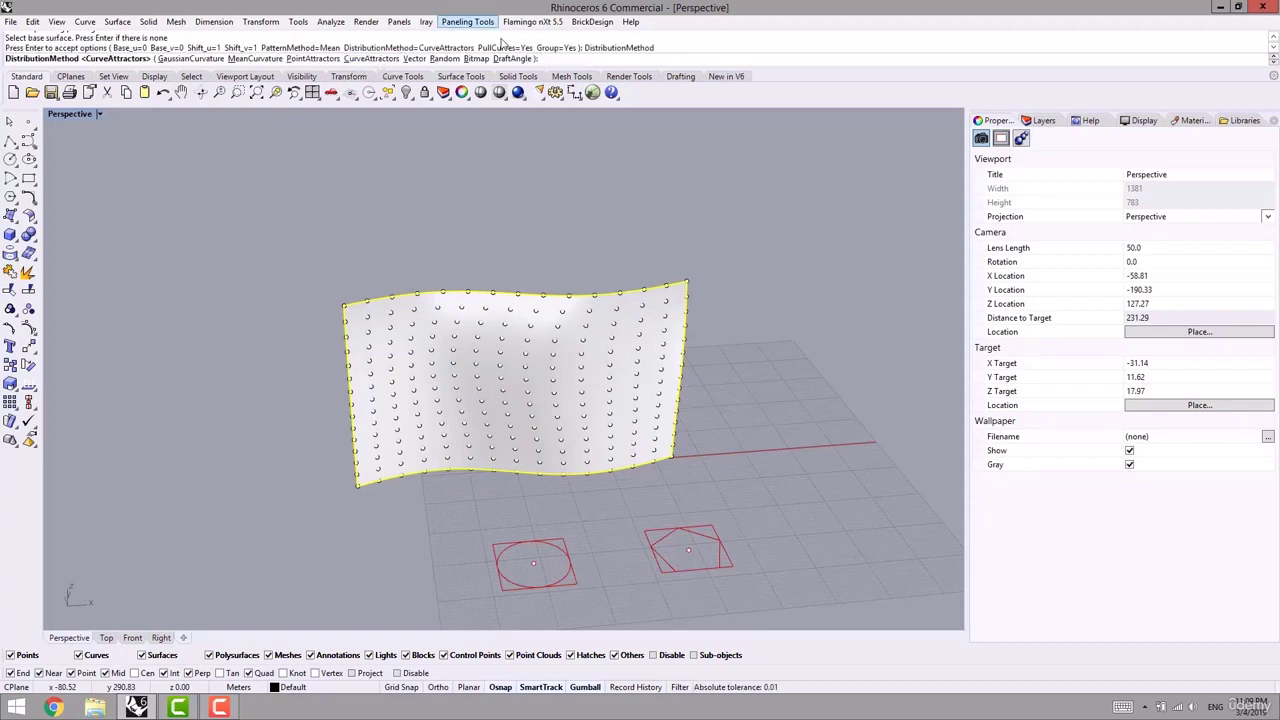
click(307, 62)
shift+right_drag(462, 354, 420, 297)
right_drag(386, 380, 431, 353)
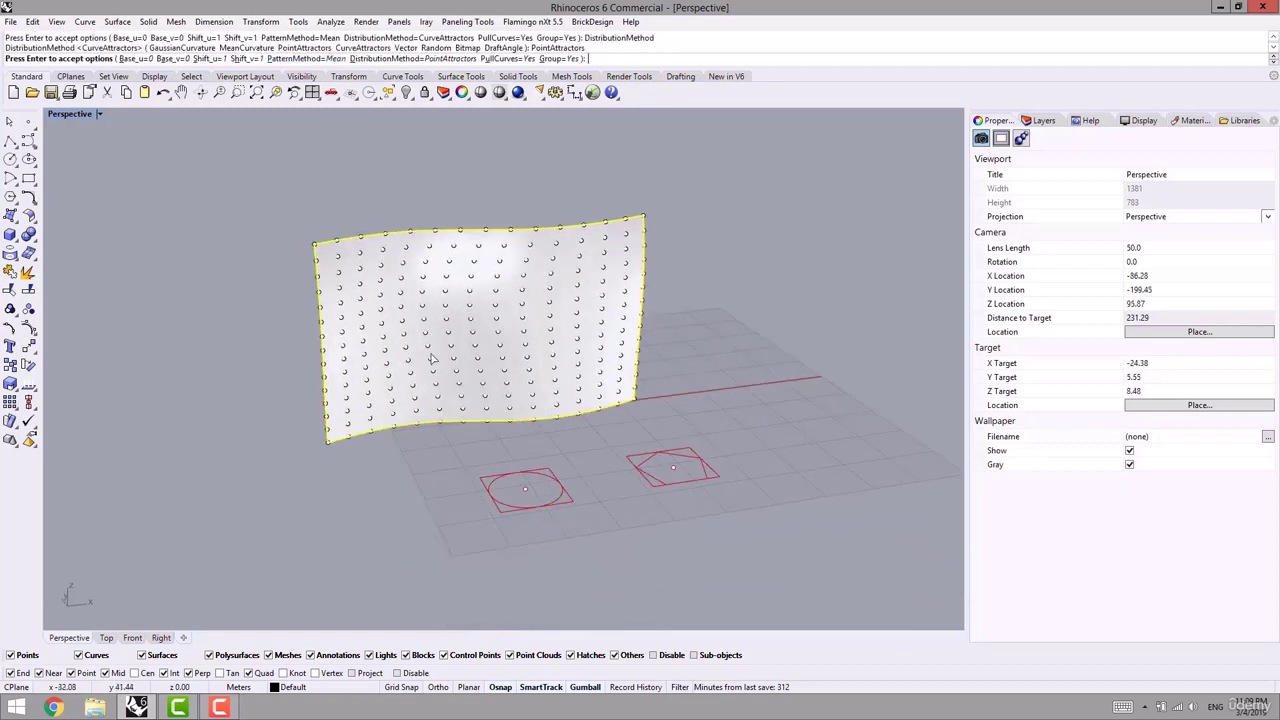
key(Return)
- Pick the upper-left, lower-right and upper-right corner points as attractors
click(316, 246)
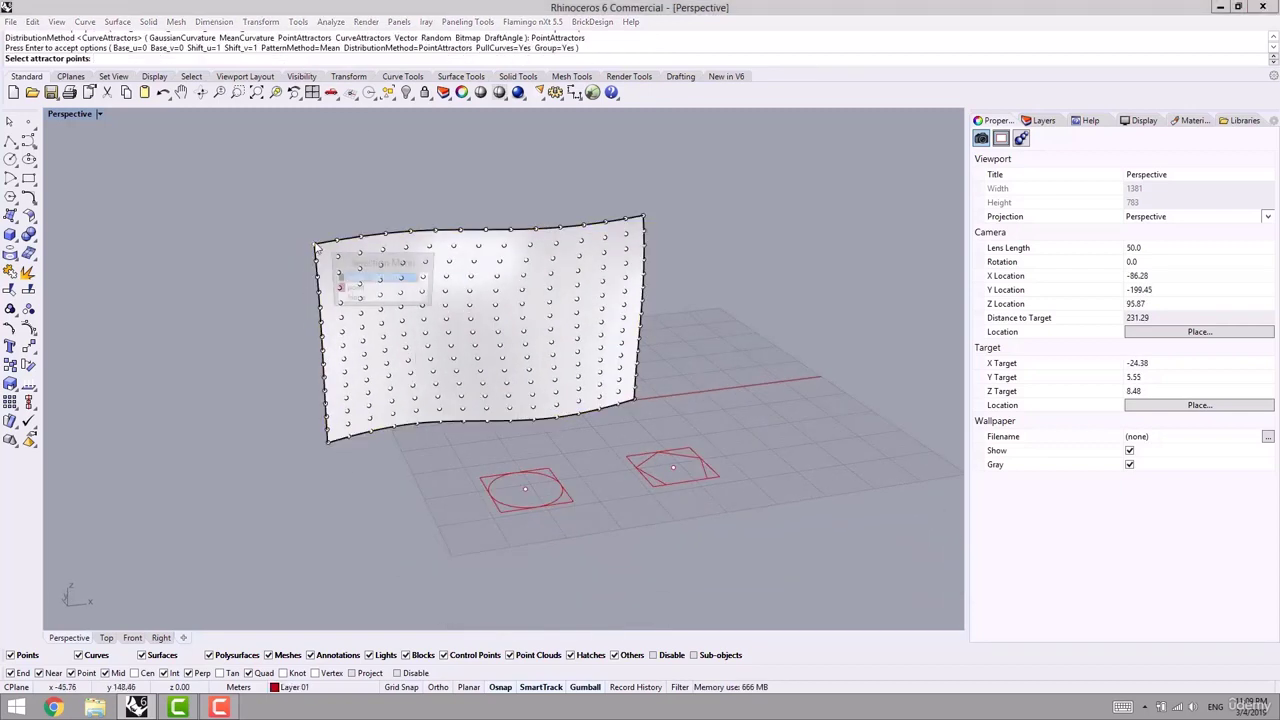
click(352, 288)
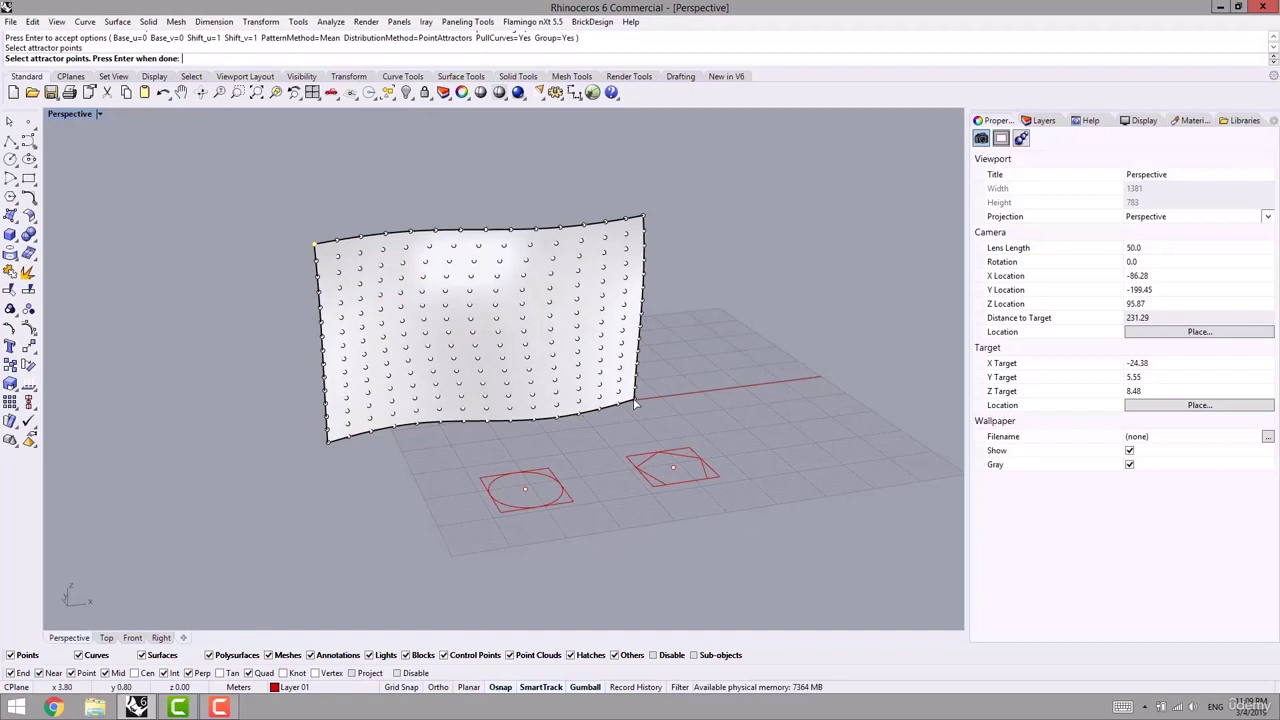
click(635, 403)
click(684, 445)
shift+right_drag(678, 397, 594, 416)
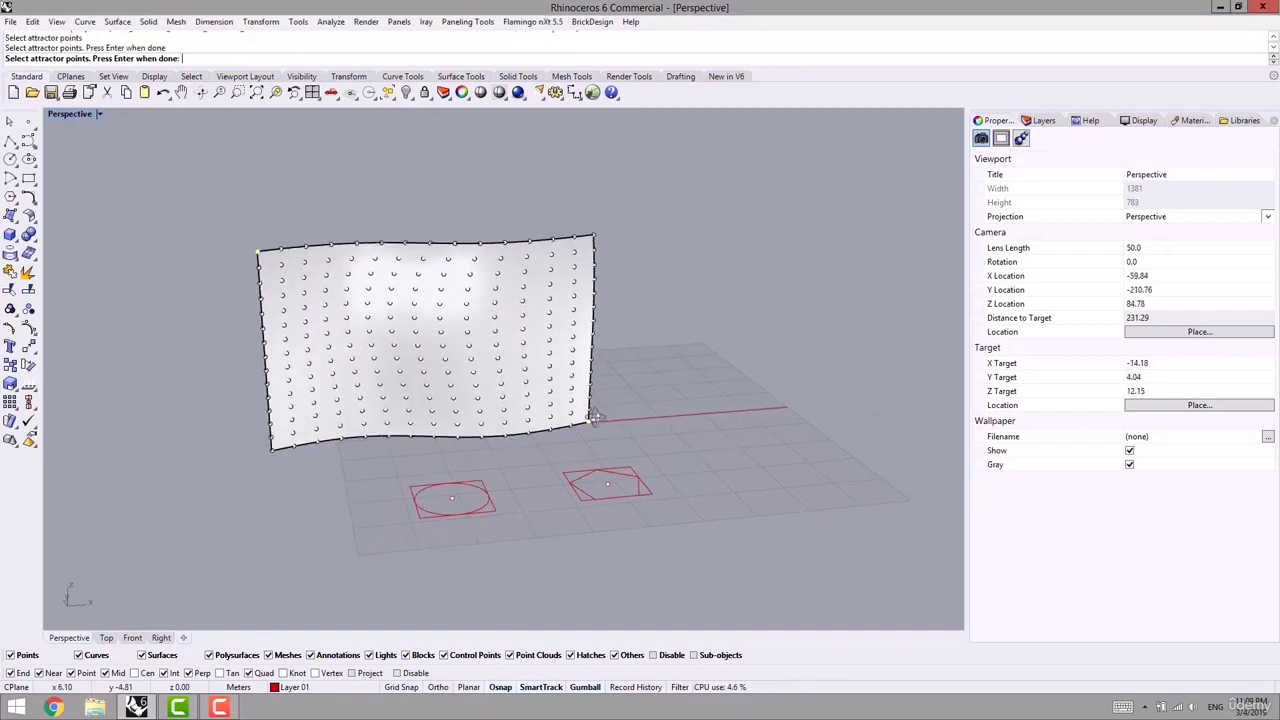
click(593, 238)
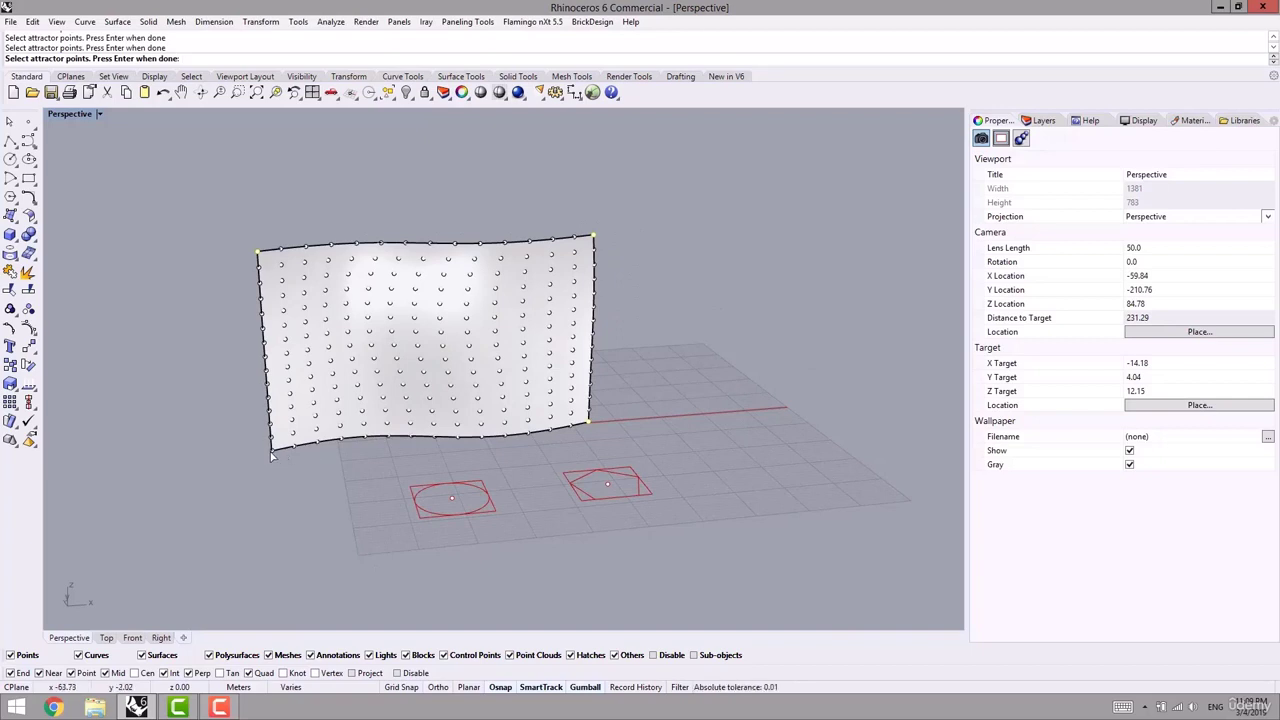
key(Return)
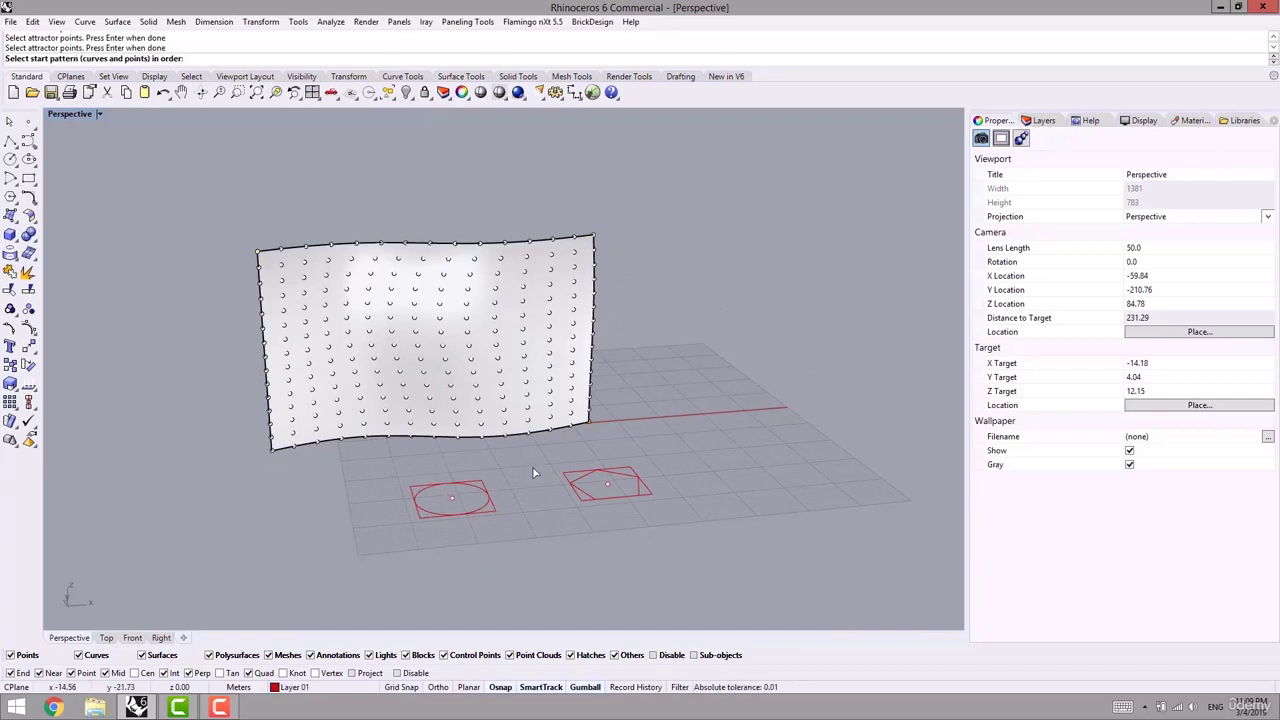
- Set the pentagon as the start pattern and the circle as the end pattern, each with its bounding square
scroll(500, 515, up, 2)
right_drag(507, 518, 544, 505)
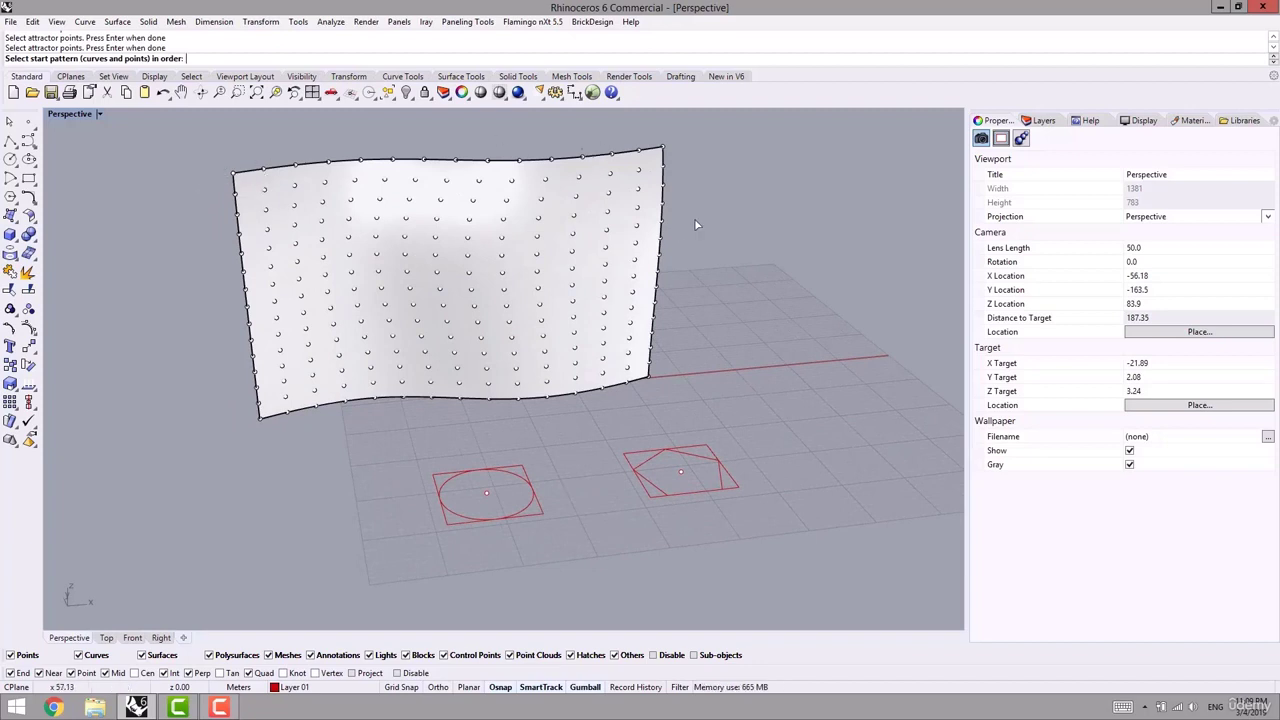
shift+right_drag(664, 460, 577, 467)
click(577, 467)
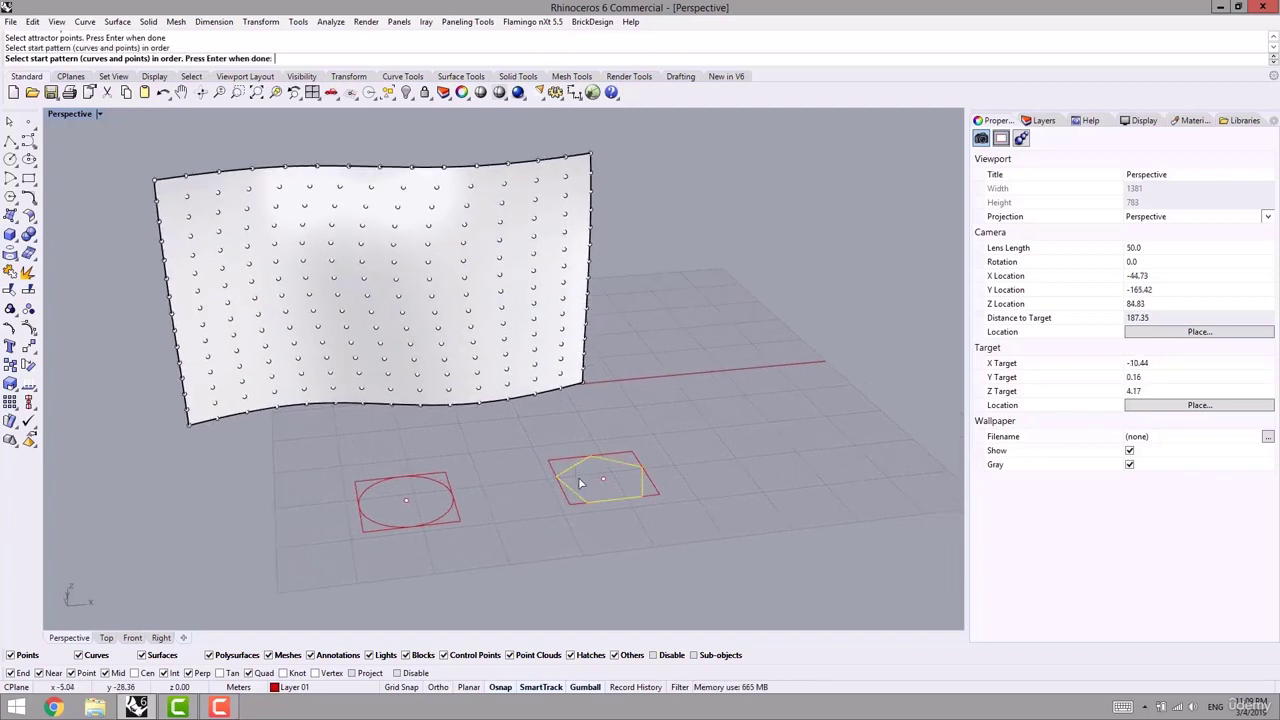
key(Return)
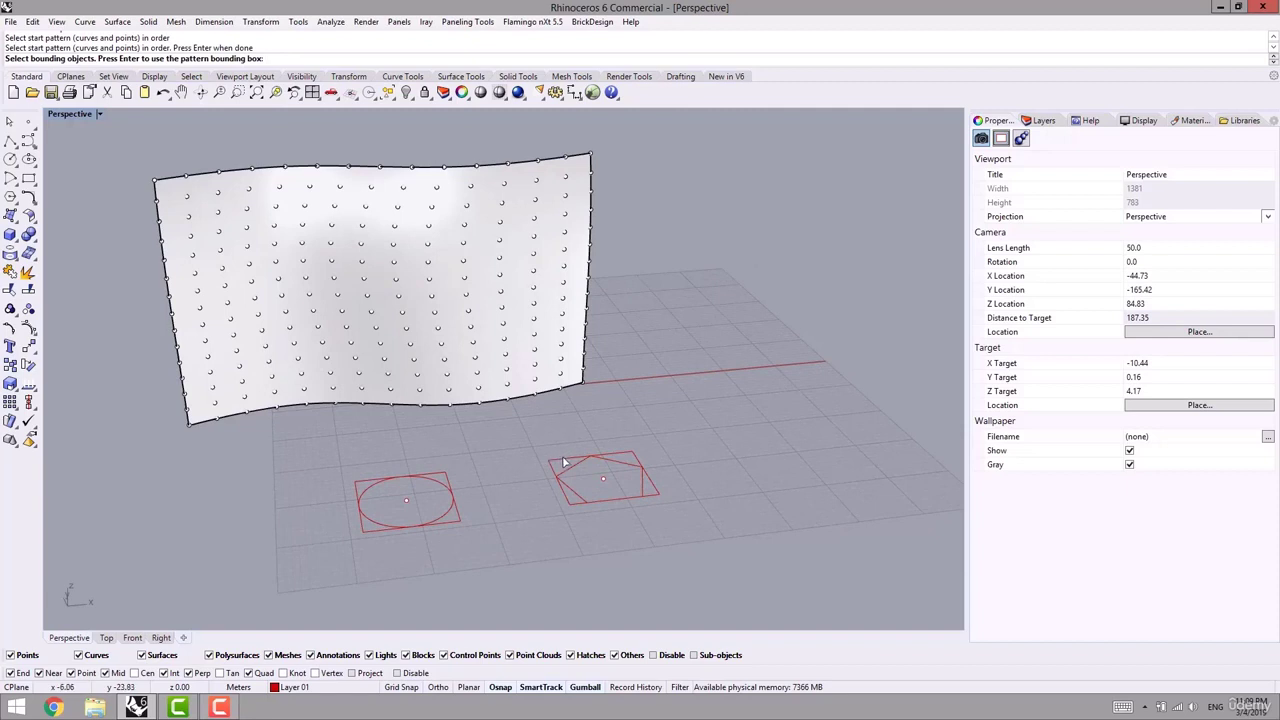
click(564, 462)
key(Return)
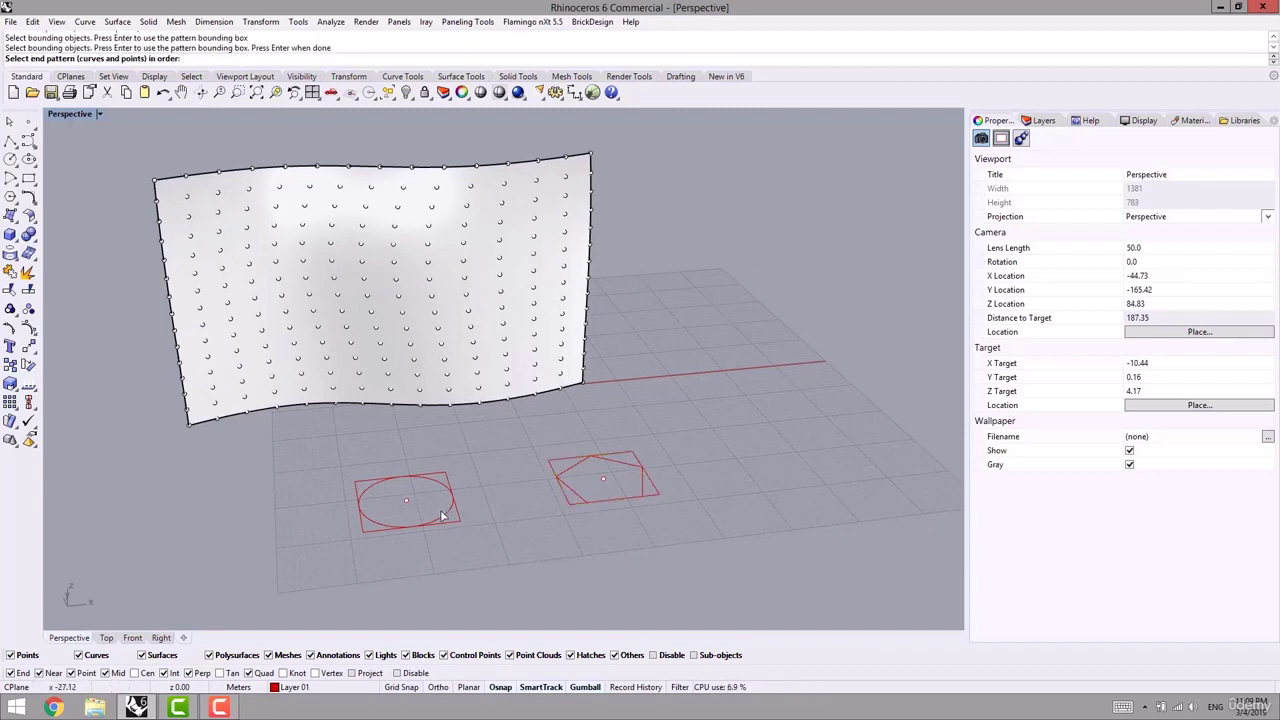
click(443, 515)
key(Return)
click(459, 521)
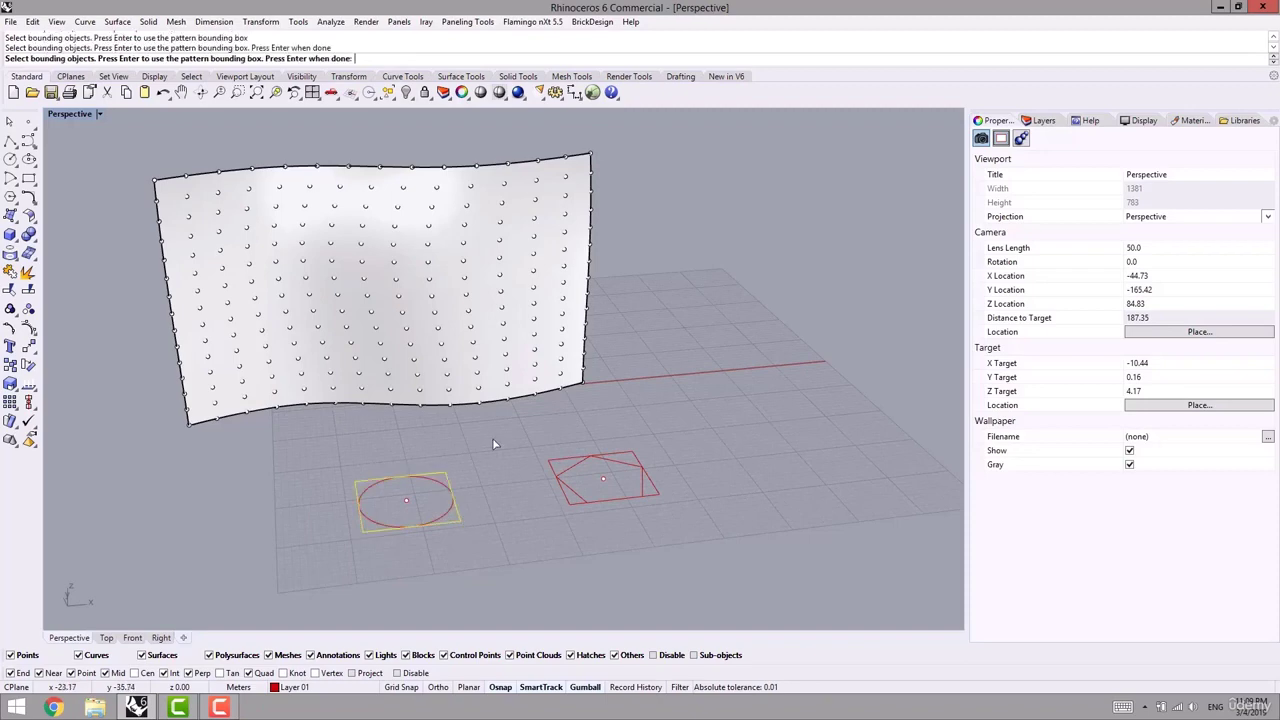
key(Return)
- Inspect the paneled wall from several angles, then select and delete everything
mouse_move(495, 443)
right_down()
mouse_move(499, 491)
mouse_move(514, 437)
right_up()
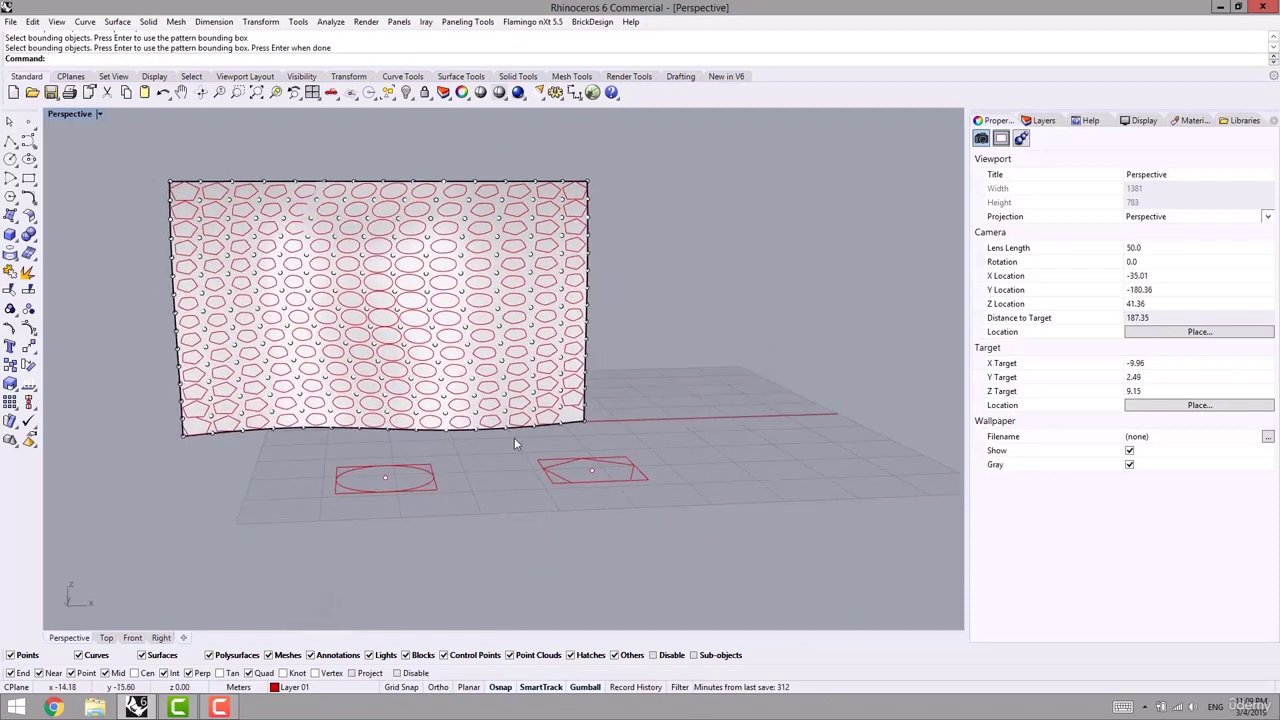
scroll(552, 435, up, 2)
shift+right_drag(609, 424, 661, 443)
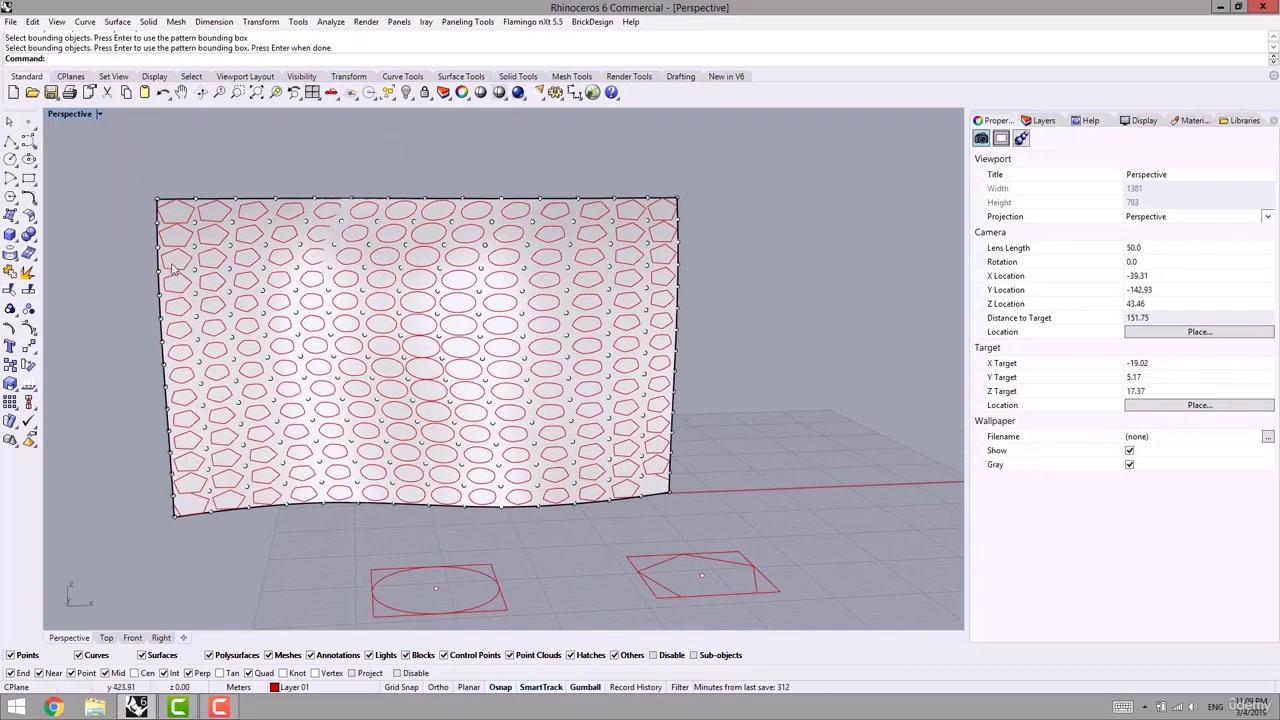
scroll(555, 345, up, 5)
shift+right_drag(552, 356, 644, 376)
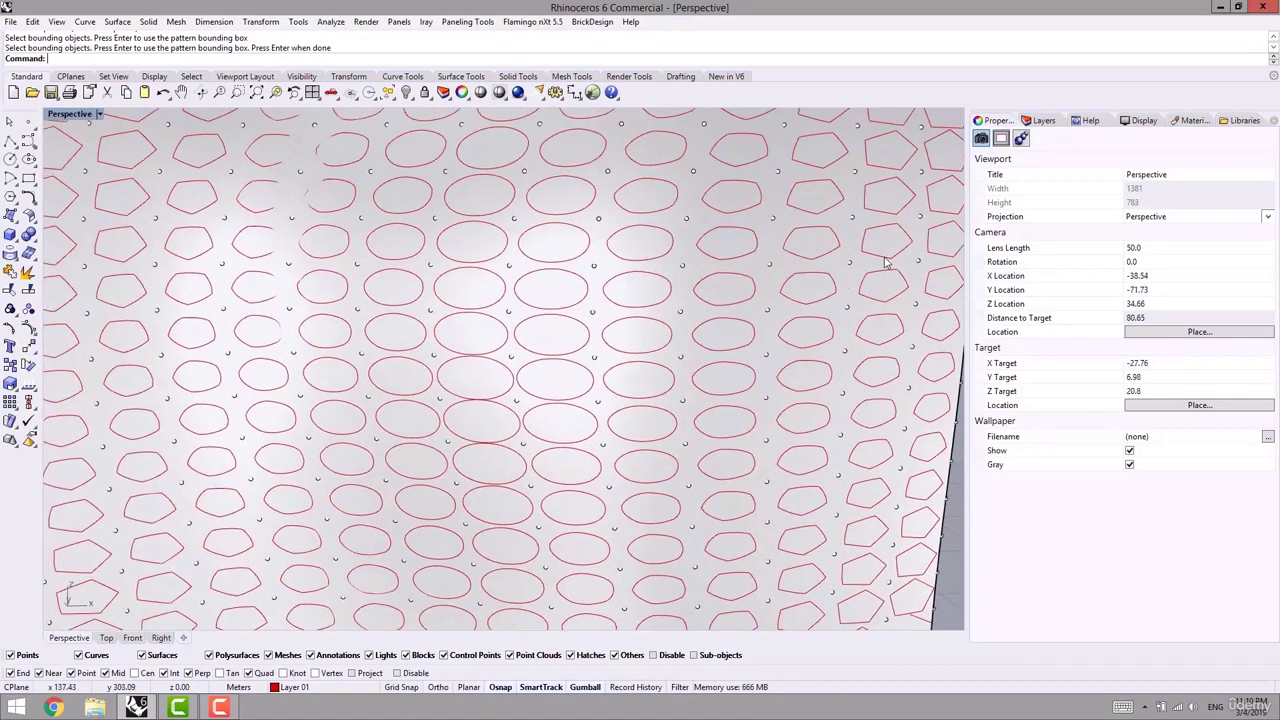
scroll(886, 260, down, 2)
right_drag(541, 327, 582, 358)
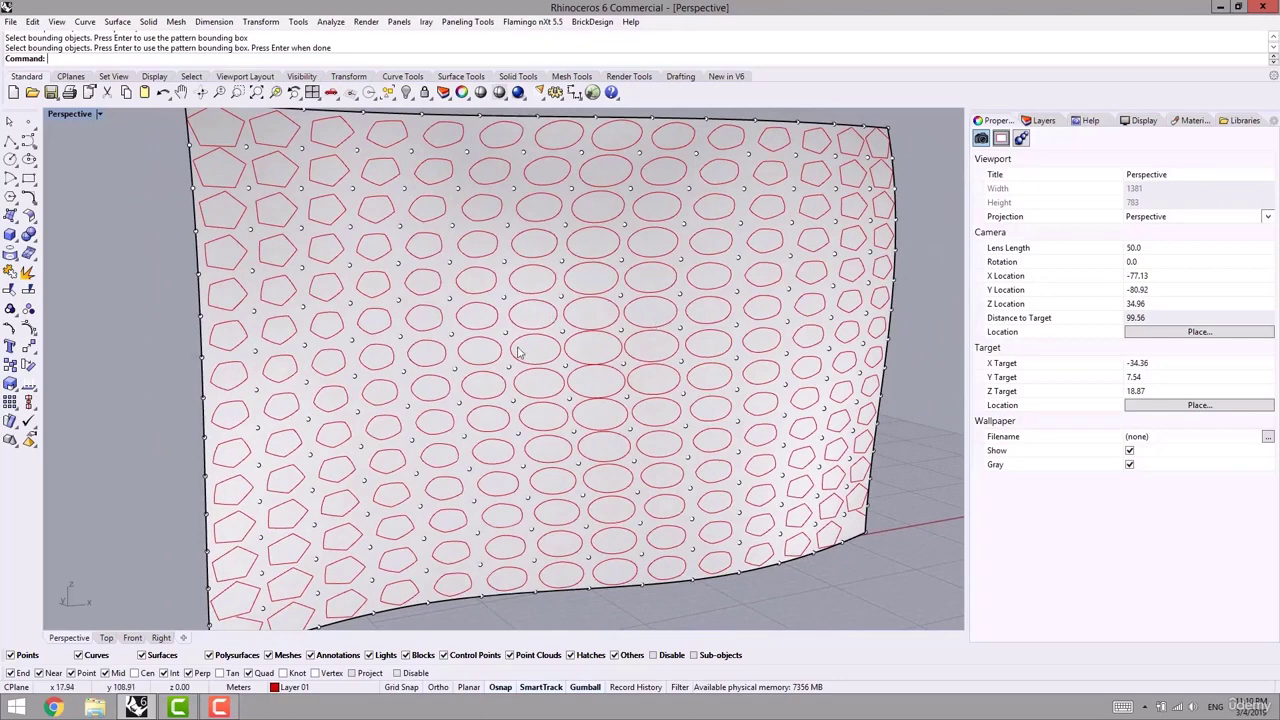
scroll(519, 351, down, 5)
right_drag(666, 385, 624, 438)
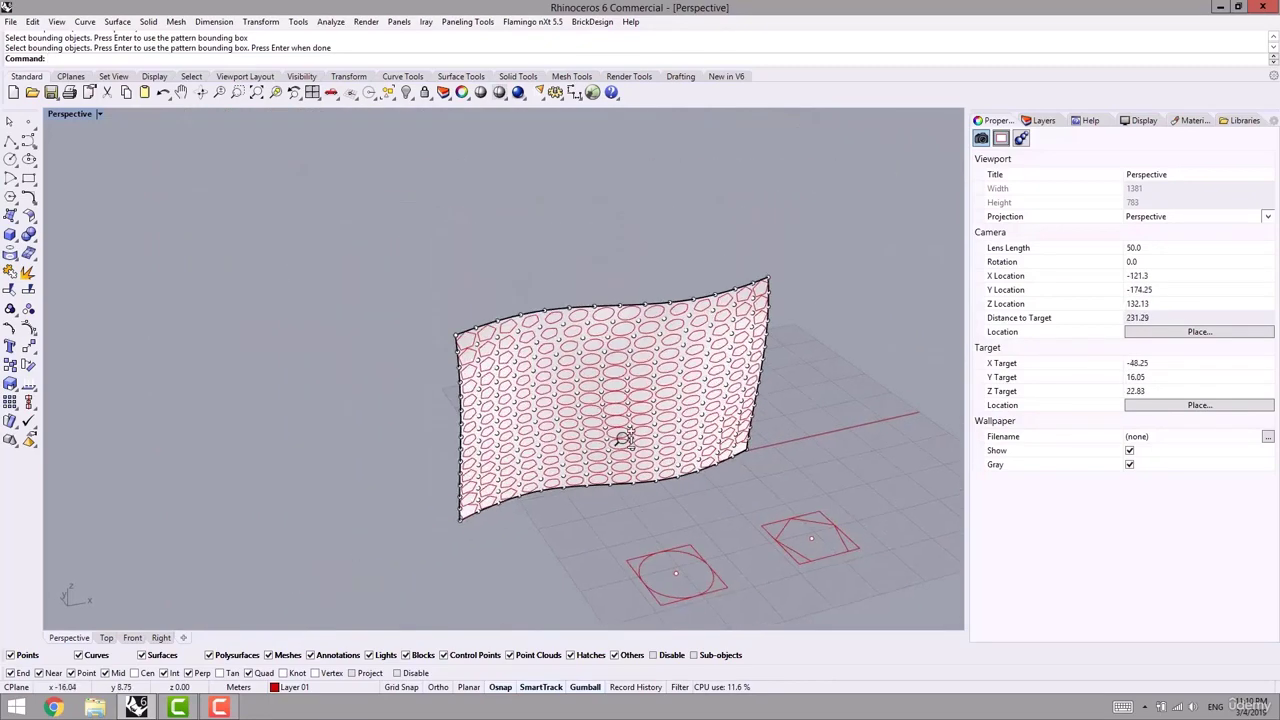
scroll(620, 440, up, 2)
key(ctrl+a)
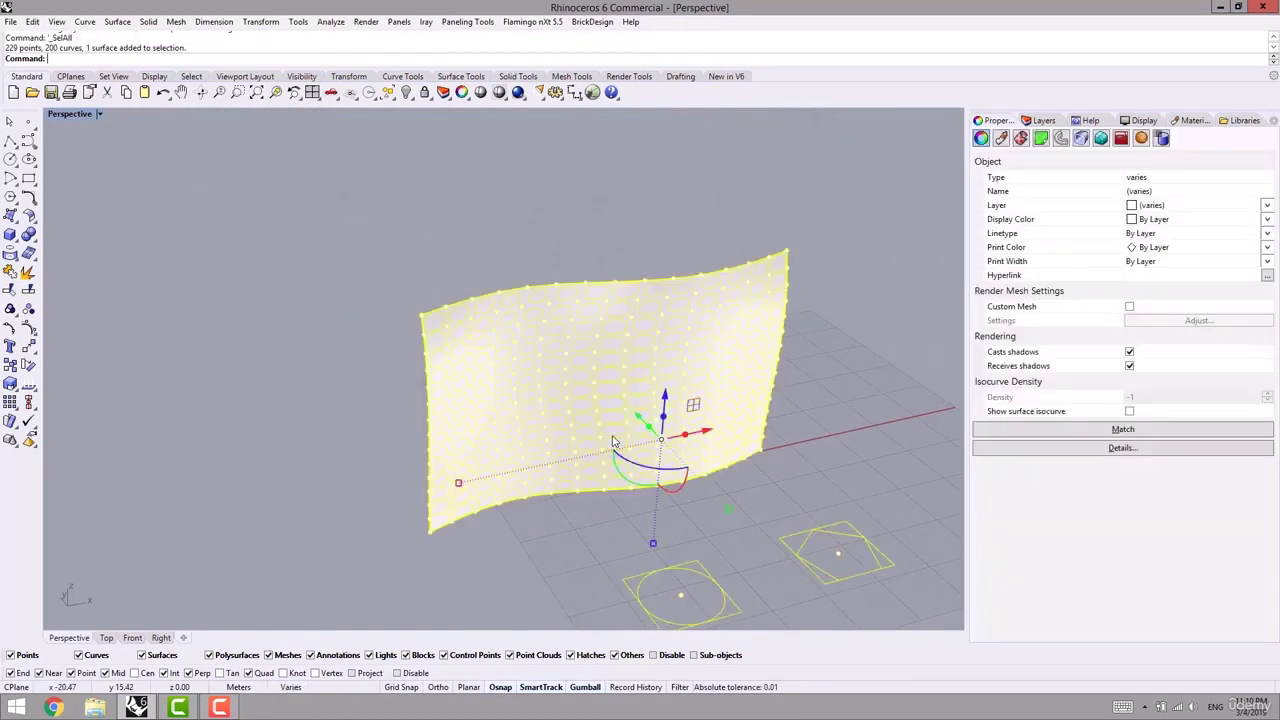
key(Delete)
click(467, 21)
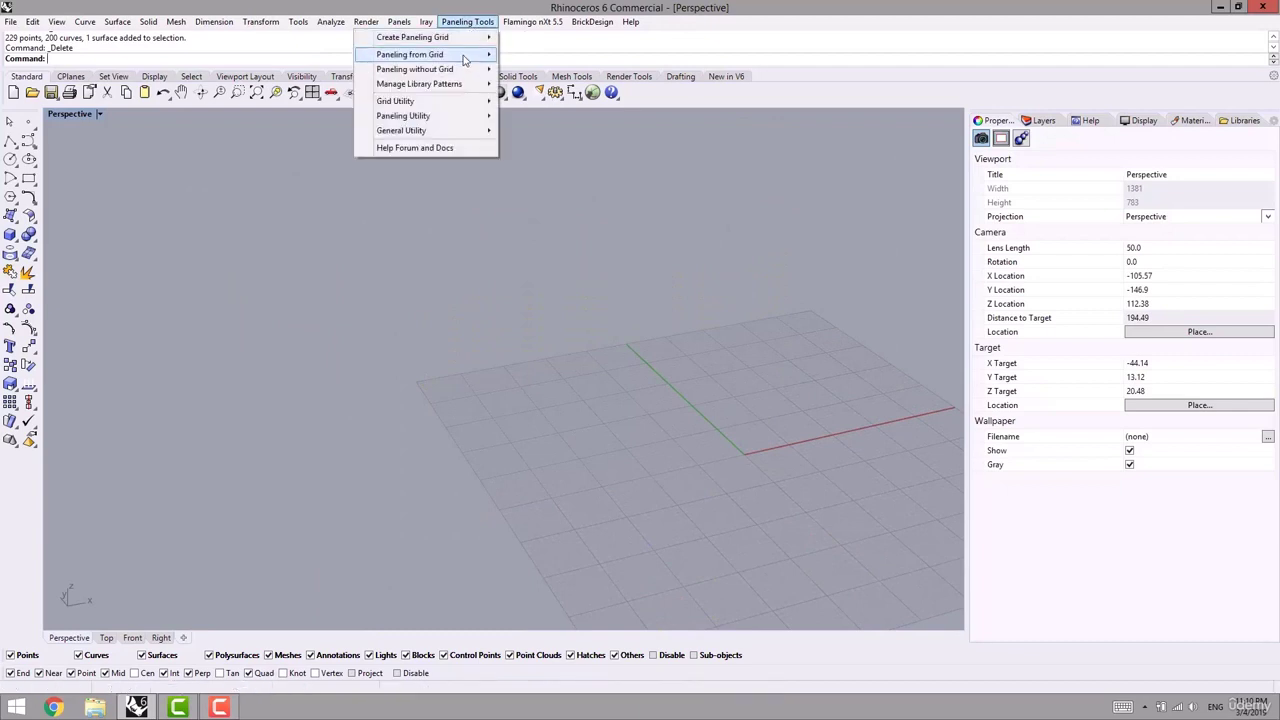
mouse_move(410, 54)
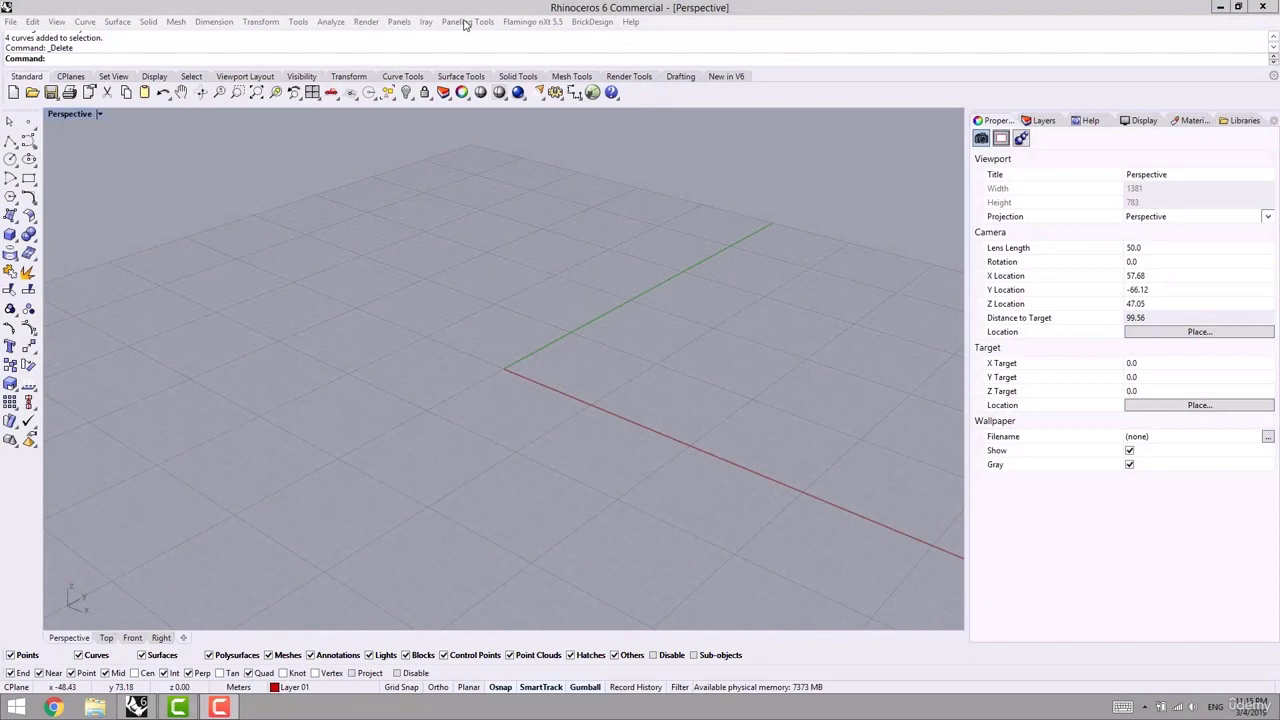
click(467, 21)
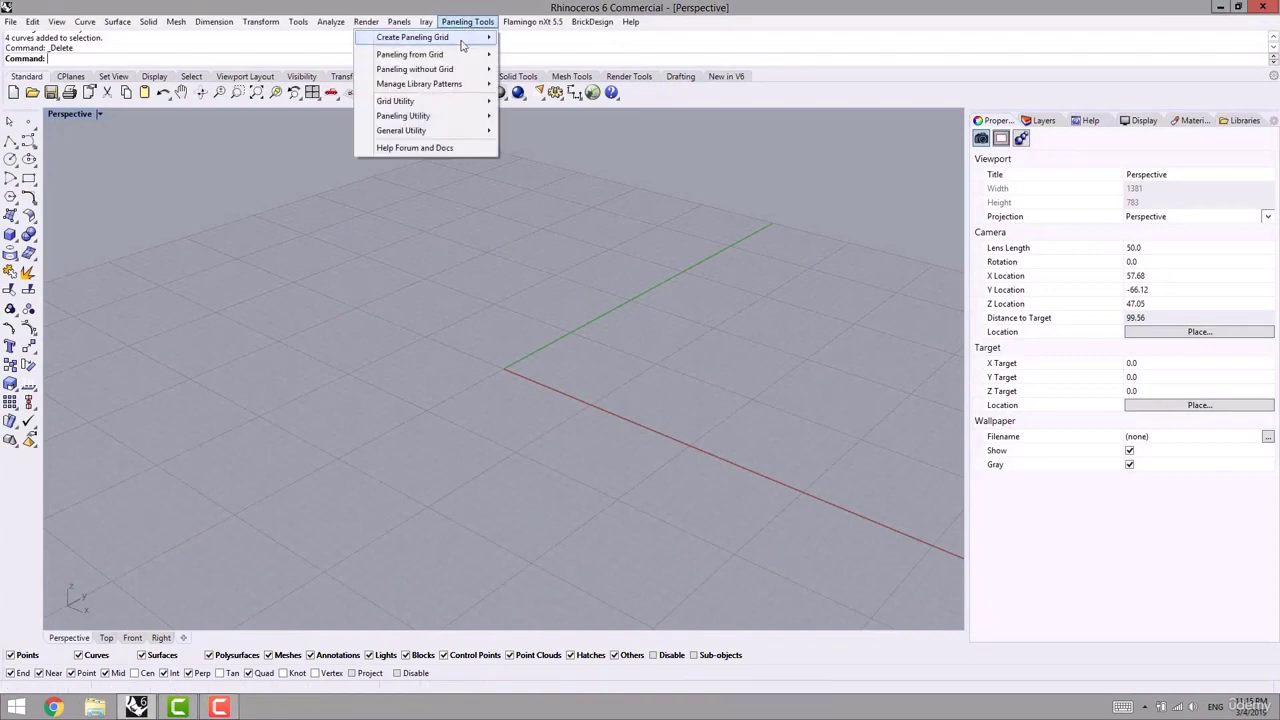
mouse_move(430, 55)
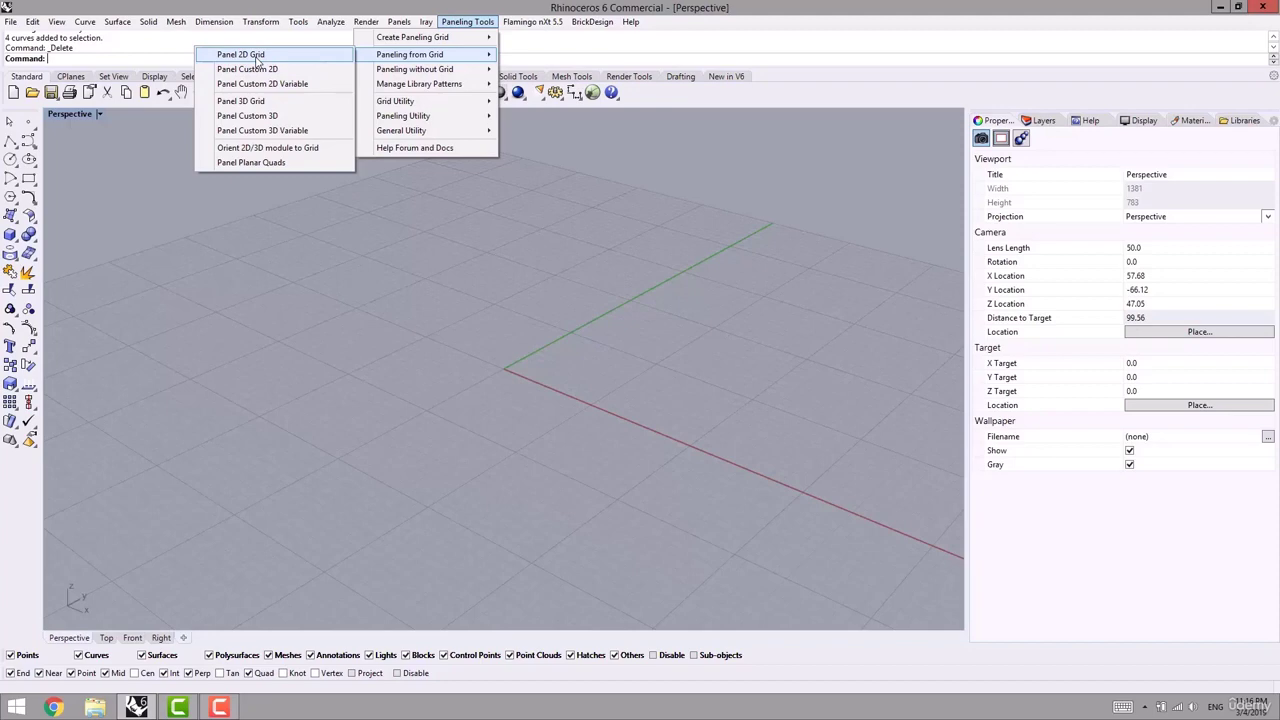
click(355, 310)
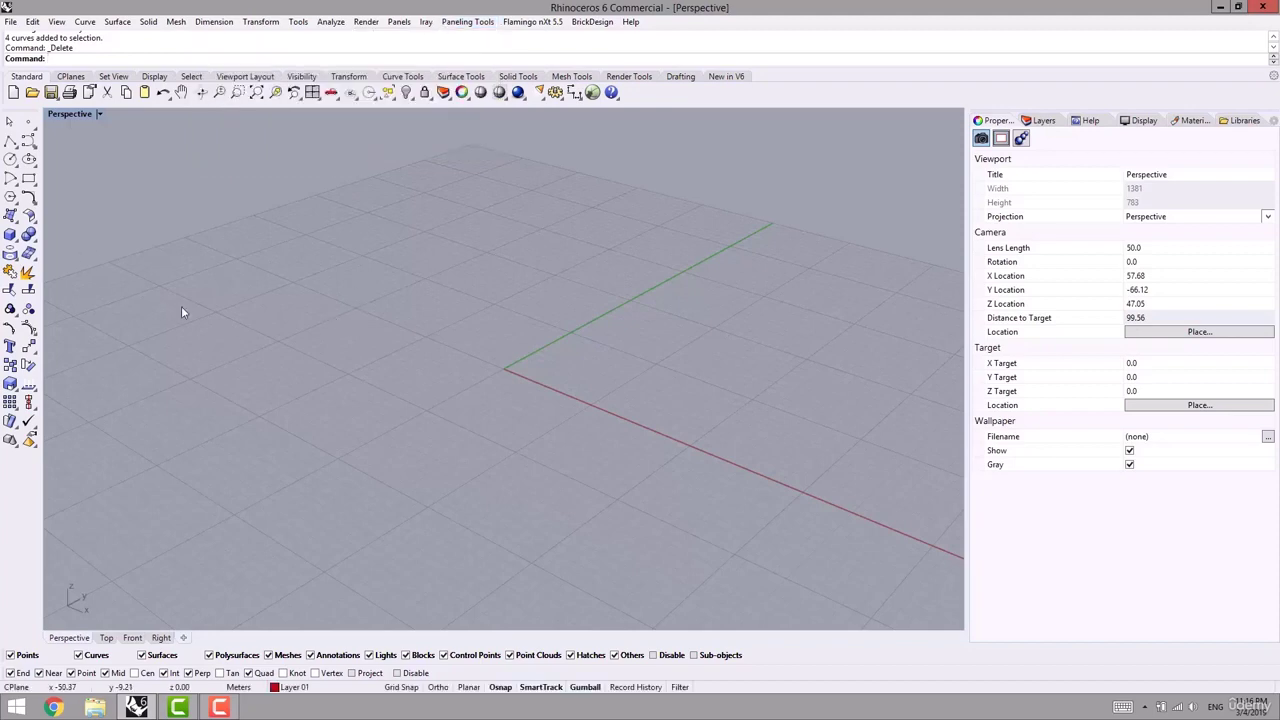
- Draw a three-point interpolated curve on the Default layer
middle_click(206, 366)
click(214, 376)
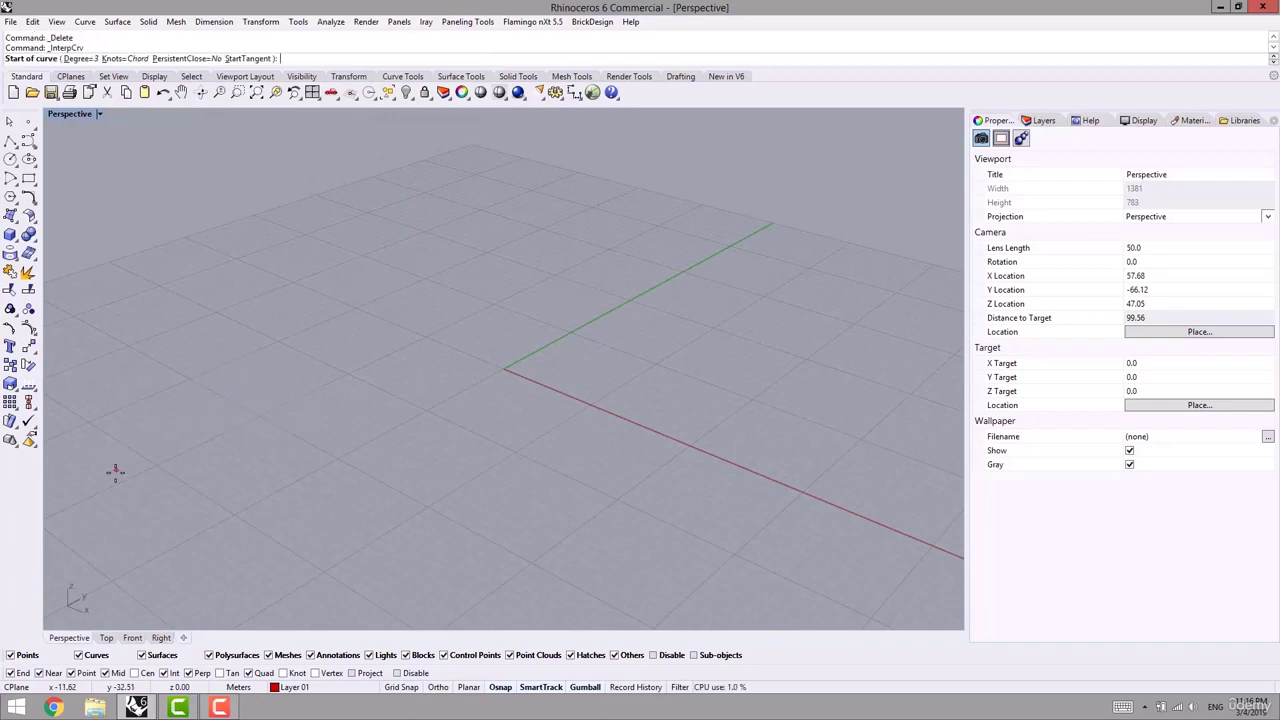
click(293, 688)
click(293, 687)
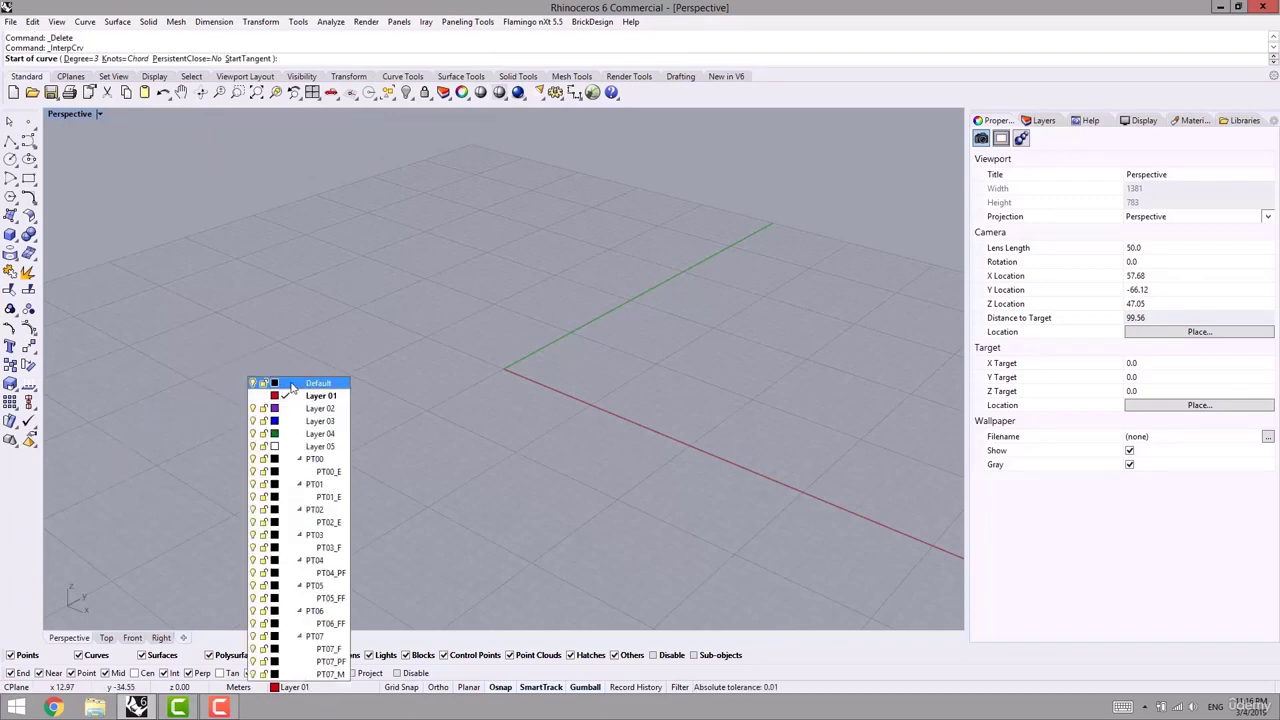
click(296, 388)
click(142, 399)
click(341, 311)
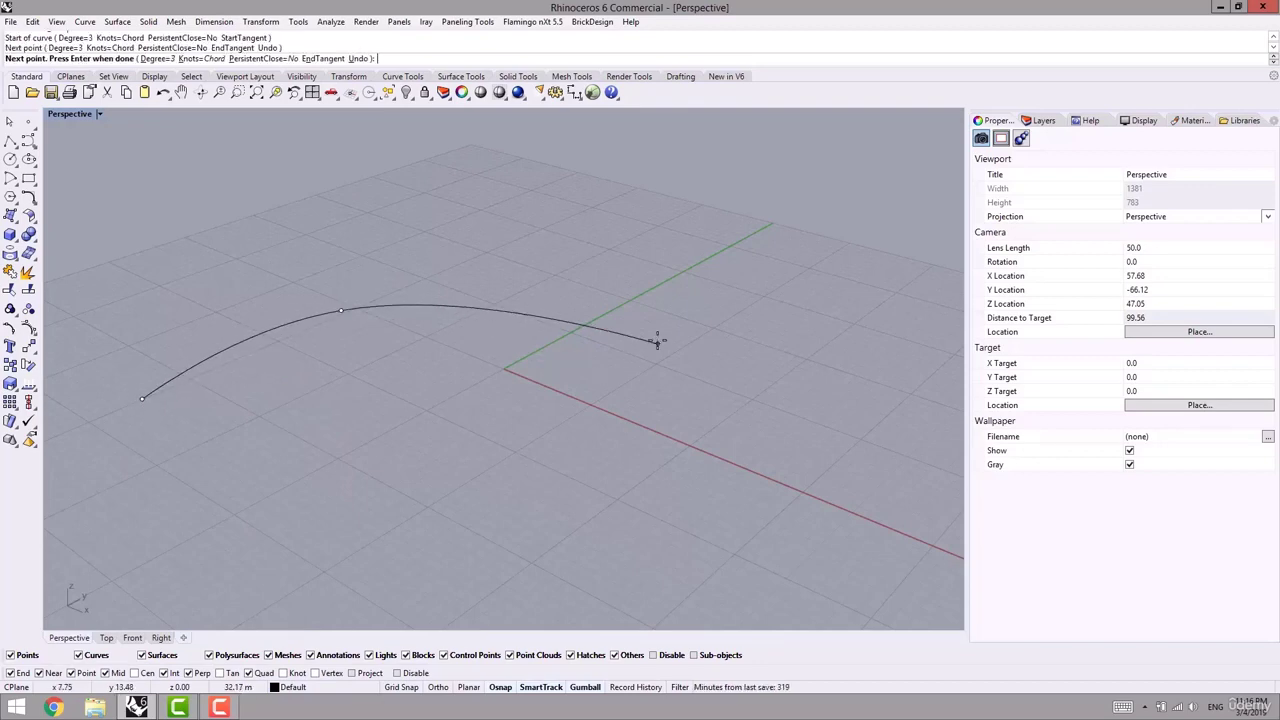
click(662, 310)
key(Return)
- Delete two control points to smooth the curve, then extrude it upward into a wall
right_drag(369, 344, 422, 371)
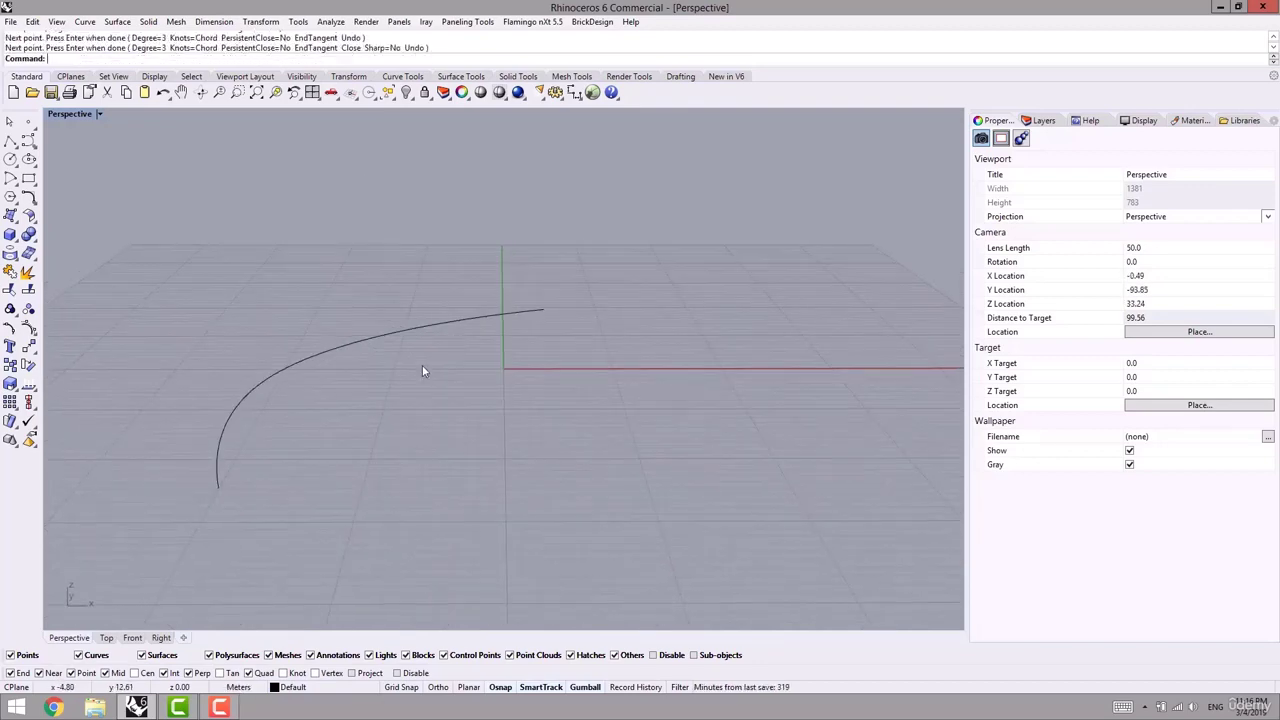
click(306, 361)
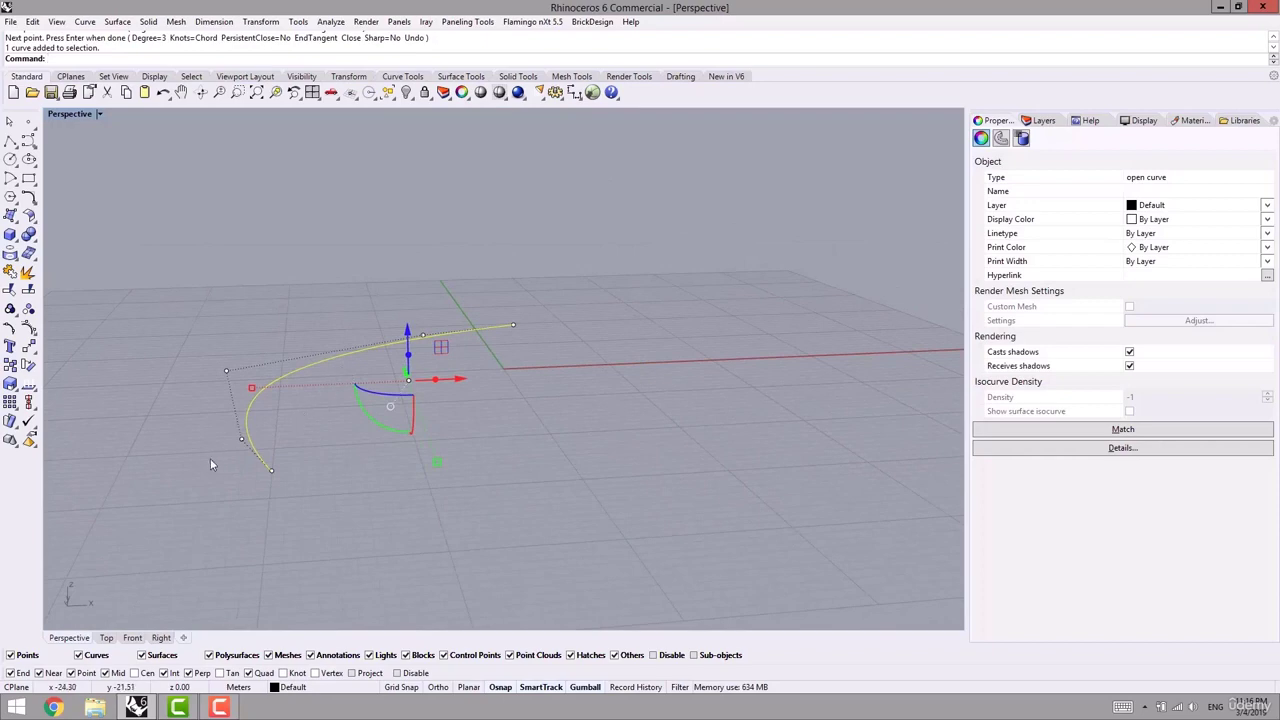
drag(210, 464, 263, 424)
shift+drag(381, 307, 446, 347)
key(Delete)
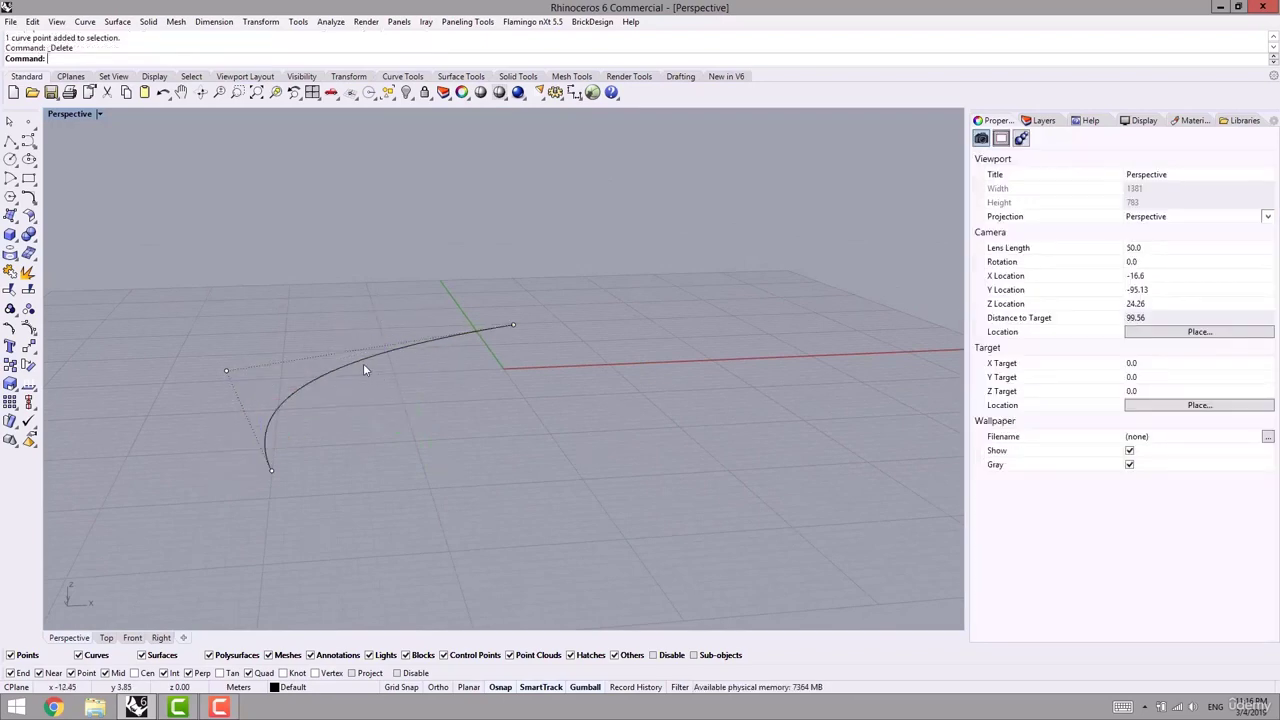
click(363, 366)
right_drag(318, 375, 362, 398)
drag(410, 348, 405, 126)
mouse_move(570, 269)
shift+right_down()
mouse_move(572, 361)
mouse_move(471, 351)
mouse_move(517, 346)
shift+right_up()
click(407, 289)
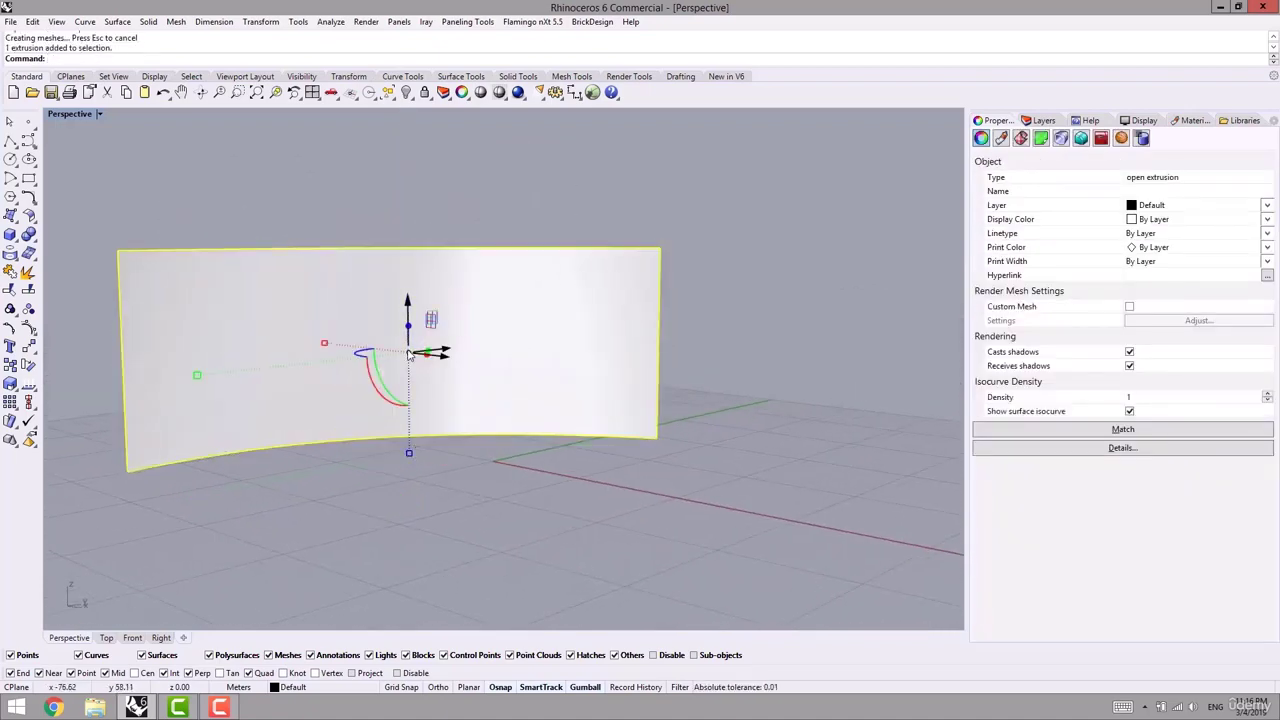
- Pivot the gumball at the wall's lower-left end and rescale its height, undoing the first attempt
ctrl+drag(415, 358, 131, 482)
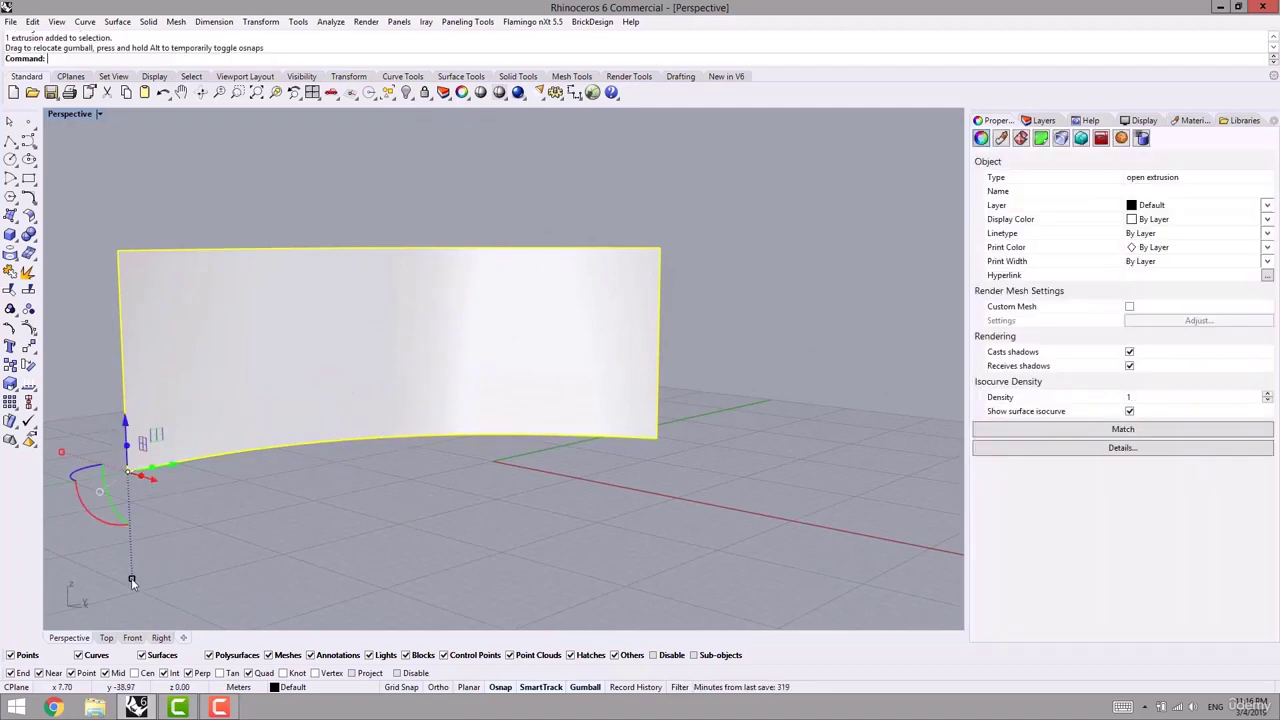
drag(131, 579, 342, 512)
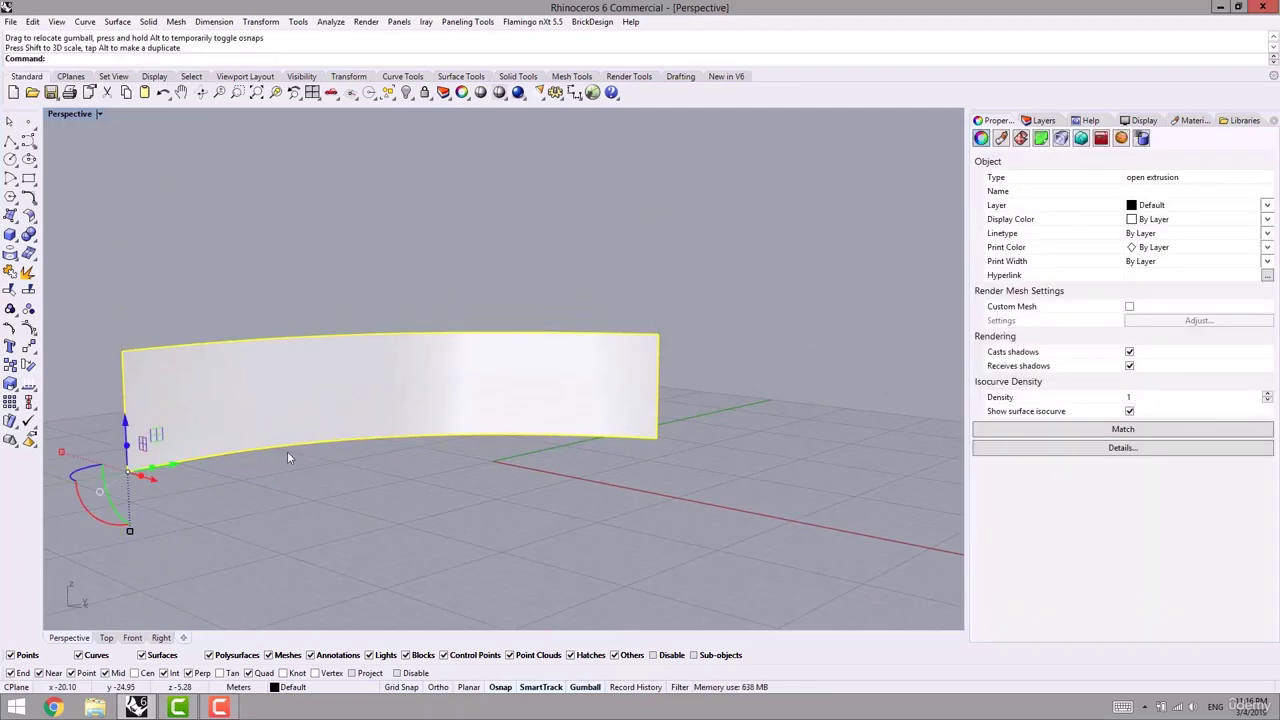
key(ctrl+z)
scroll(240, 490, down, 3)
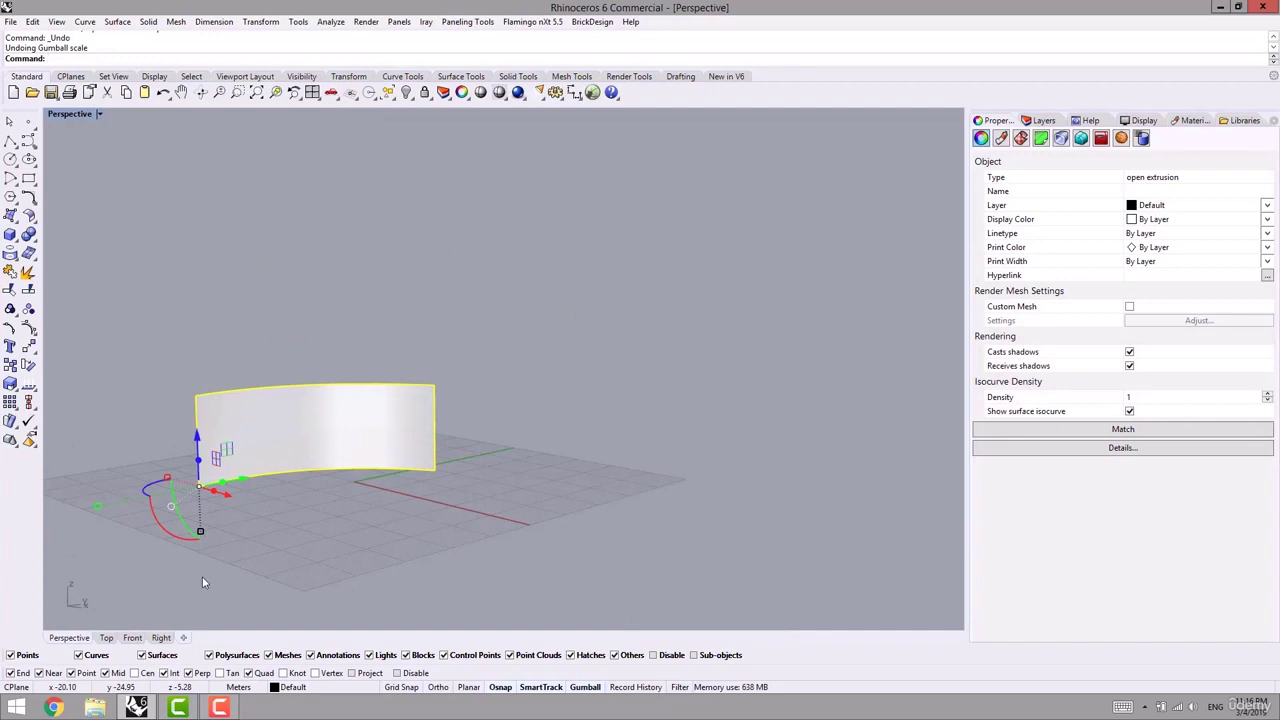
drag(200, 532, 202, 571)
click(386, 496)
right_drag(392, 490, 334, 491)
click(467, 22)
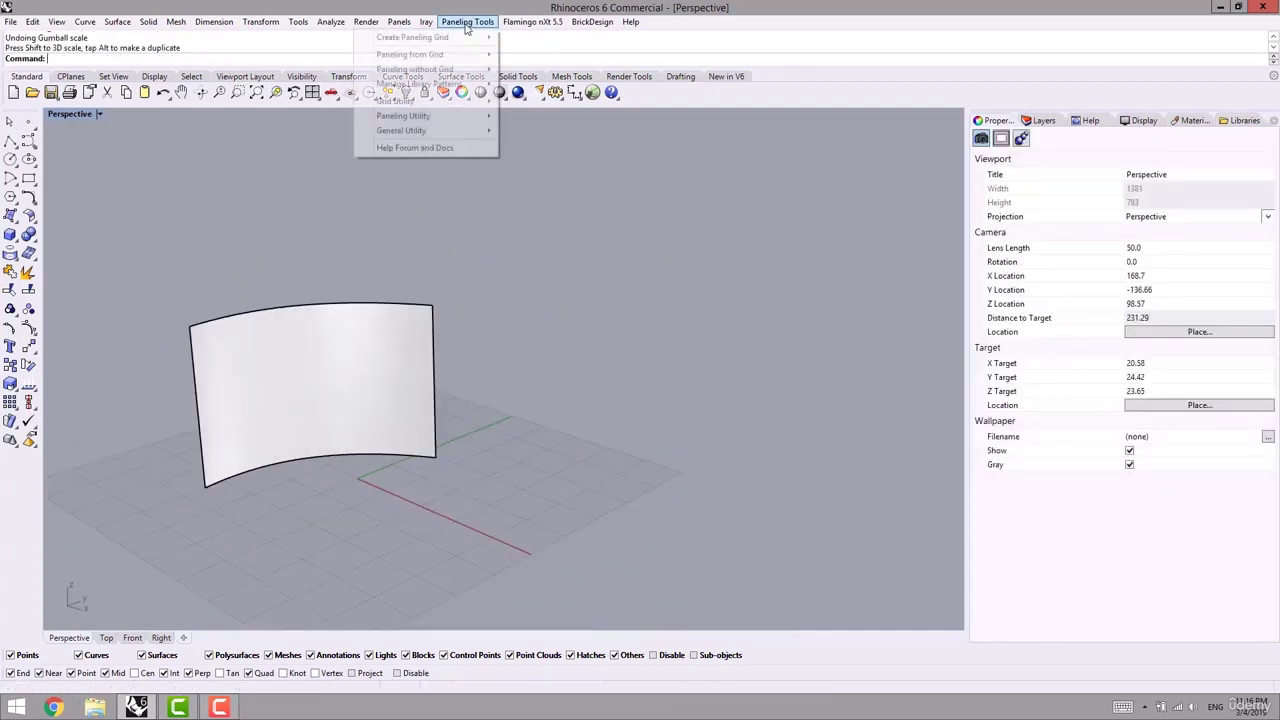
- Divide the curved wall by Surface Domain Number into 14×14 spans (225 points), then view it from Top
mouse_move(430, 38)
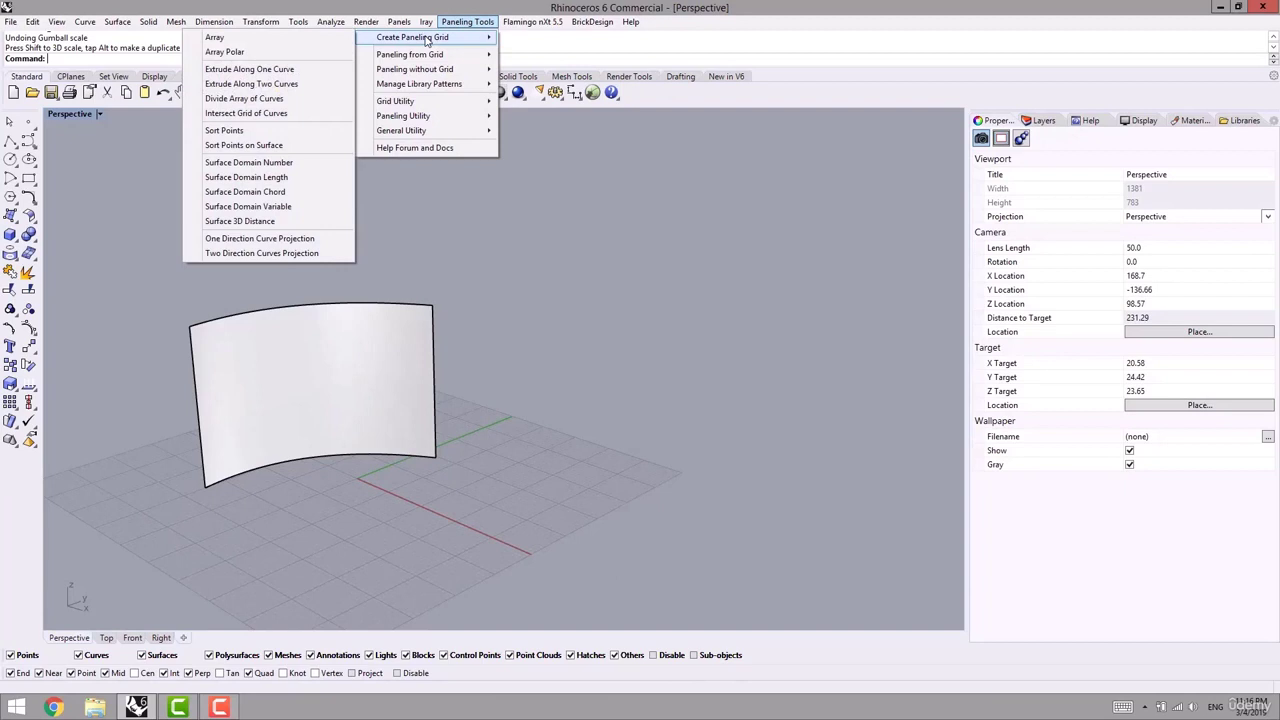
click(268, 165)
click(416, 315)
key(Return)
right_drag(396, 363, 516, 284)
key(Return)
click(516, 284)
right_drag(430, 343, 375, 387)
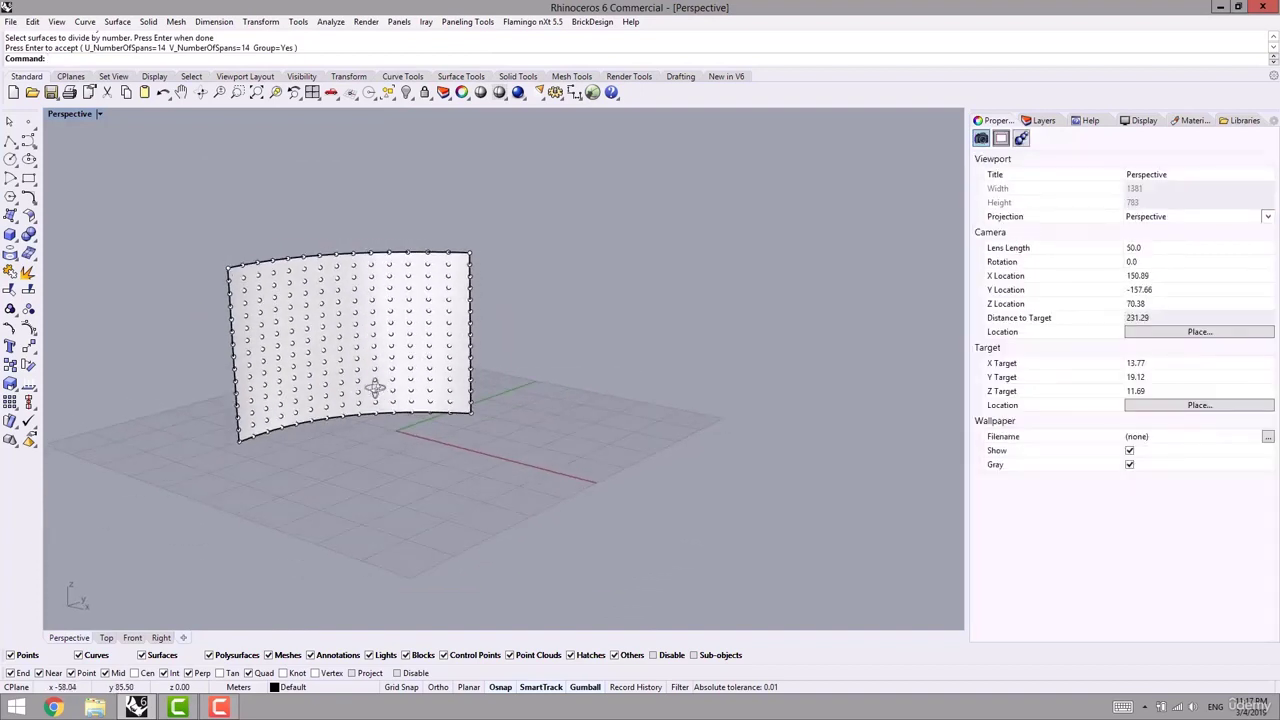
scroll(375, 388, up, 2)
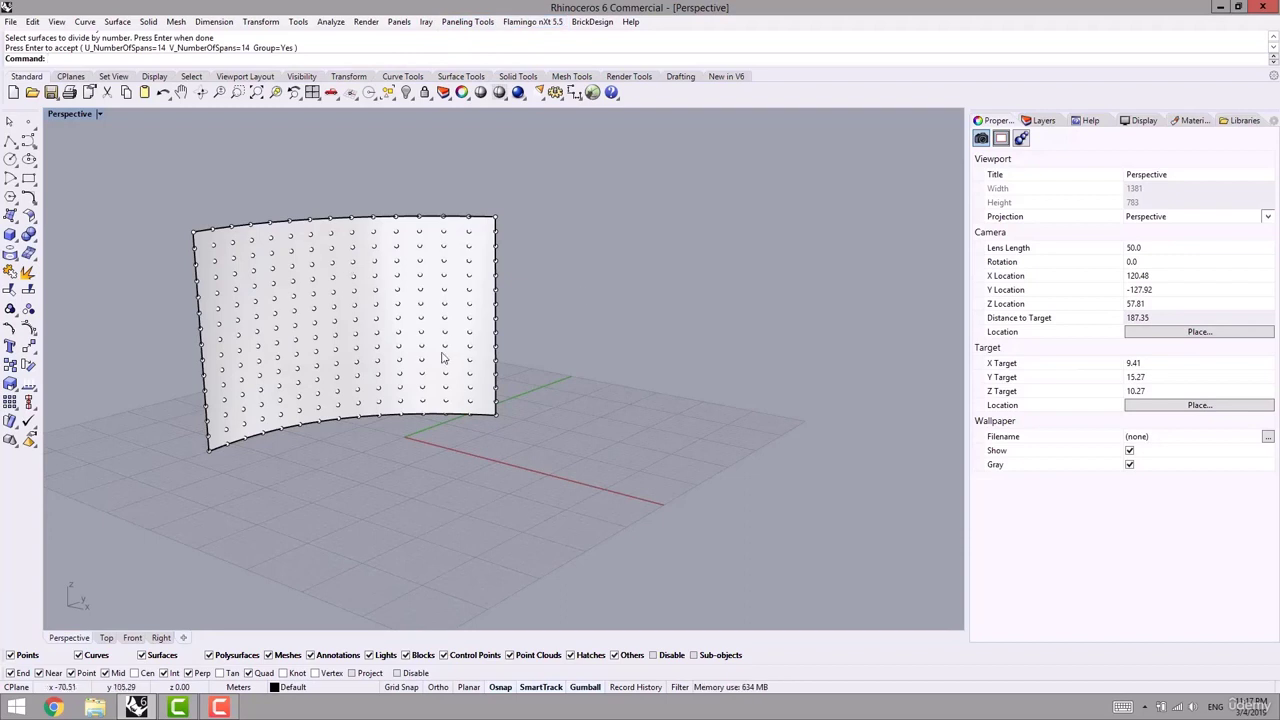
click(107, 639)
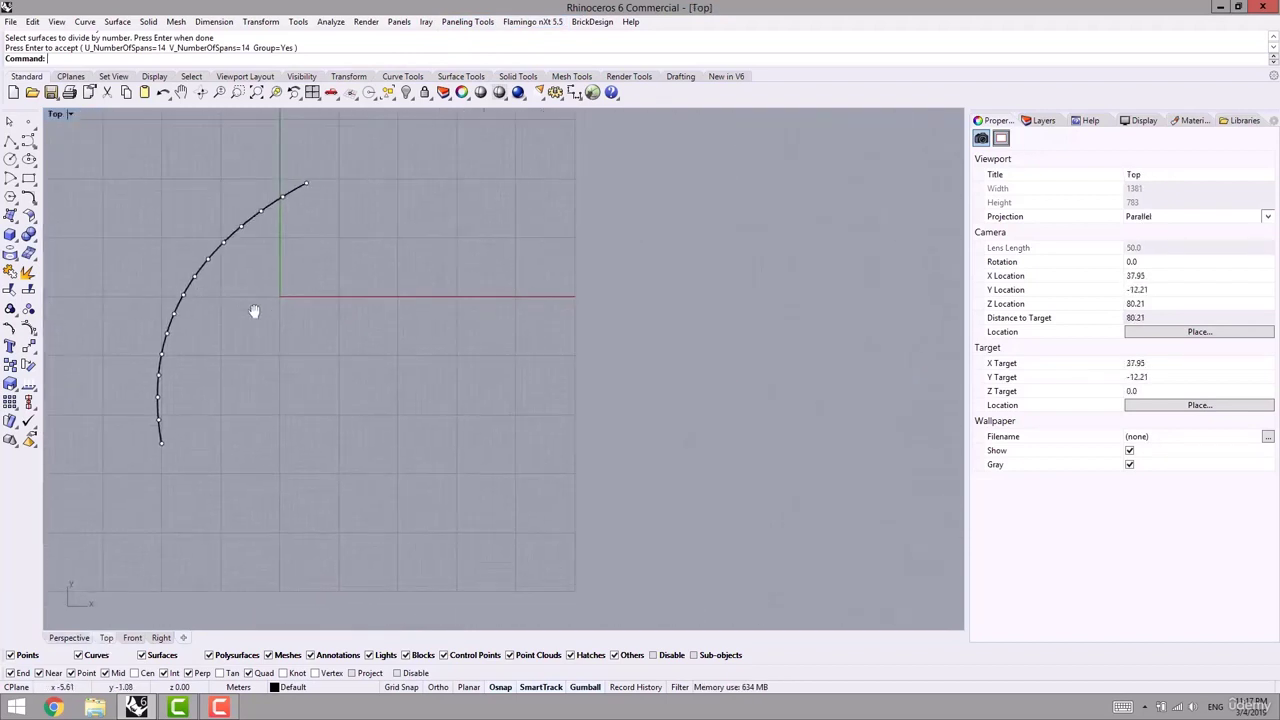
- Start a polyline with grid snap on and place the star's first four vertices
click(10, 142)
scroll(368, 259, up, 9)
right_drag(209, 331, 303, 337)
scroll(303, 340, up, 9)
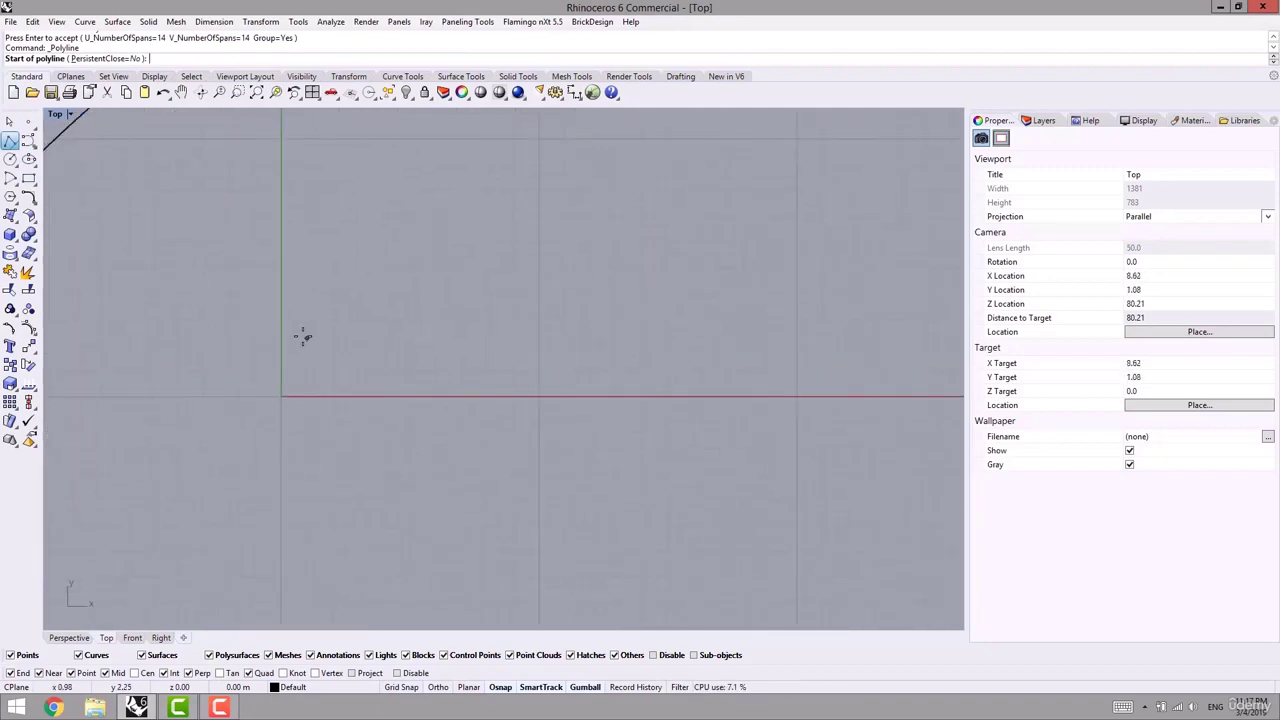
click(401, 688)
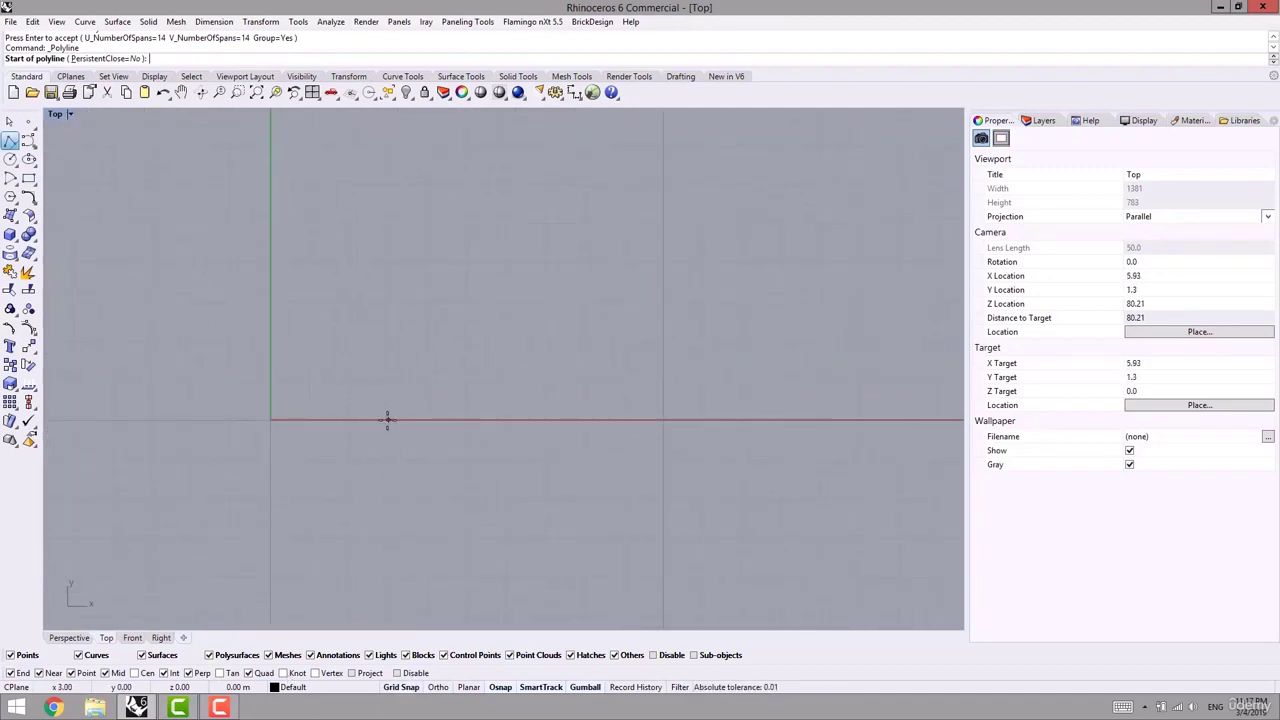
click(387, 419)
click(348, 380)
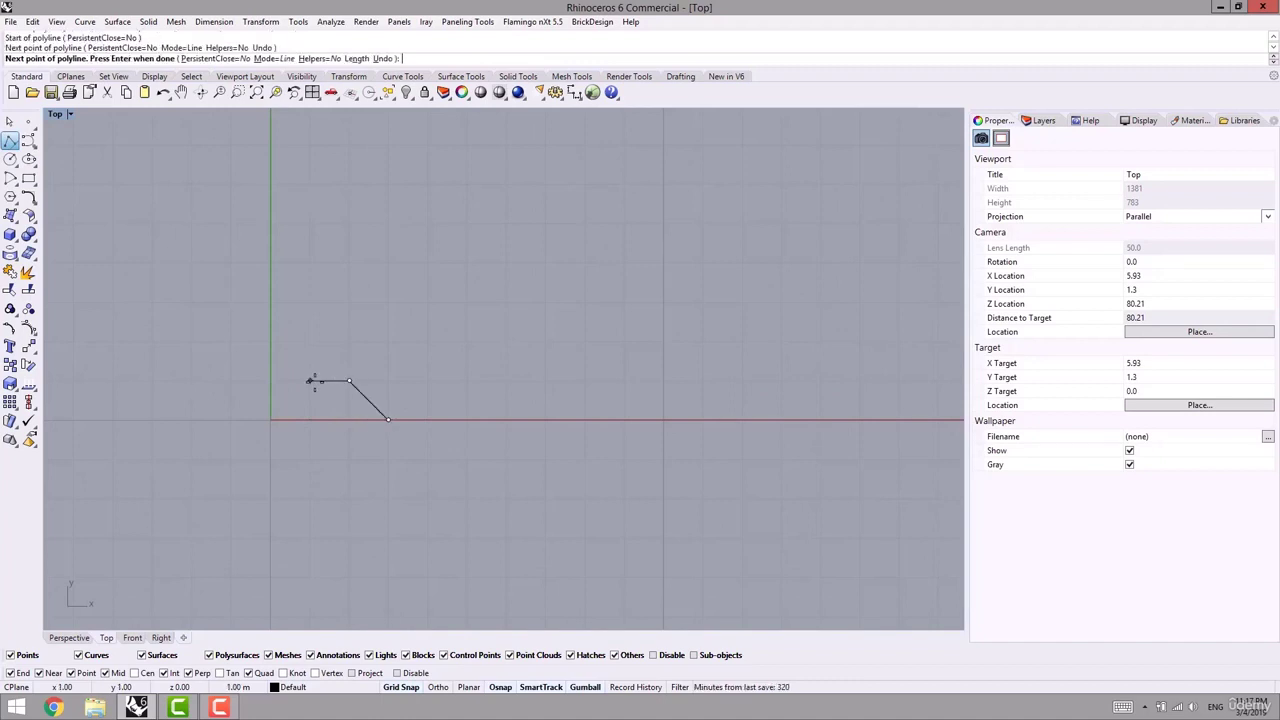
click(309, 380)
click(309, 342)
- Place the remaining star vertices, undoing the misplaced top point, and close the outline at its start
click(270, 301)
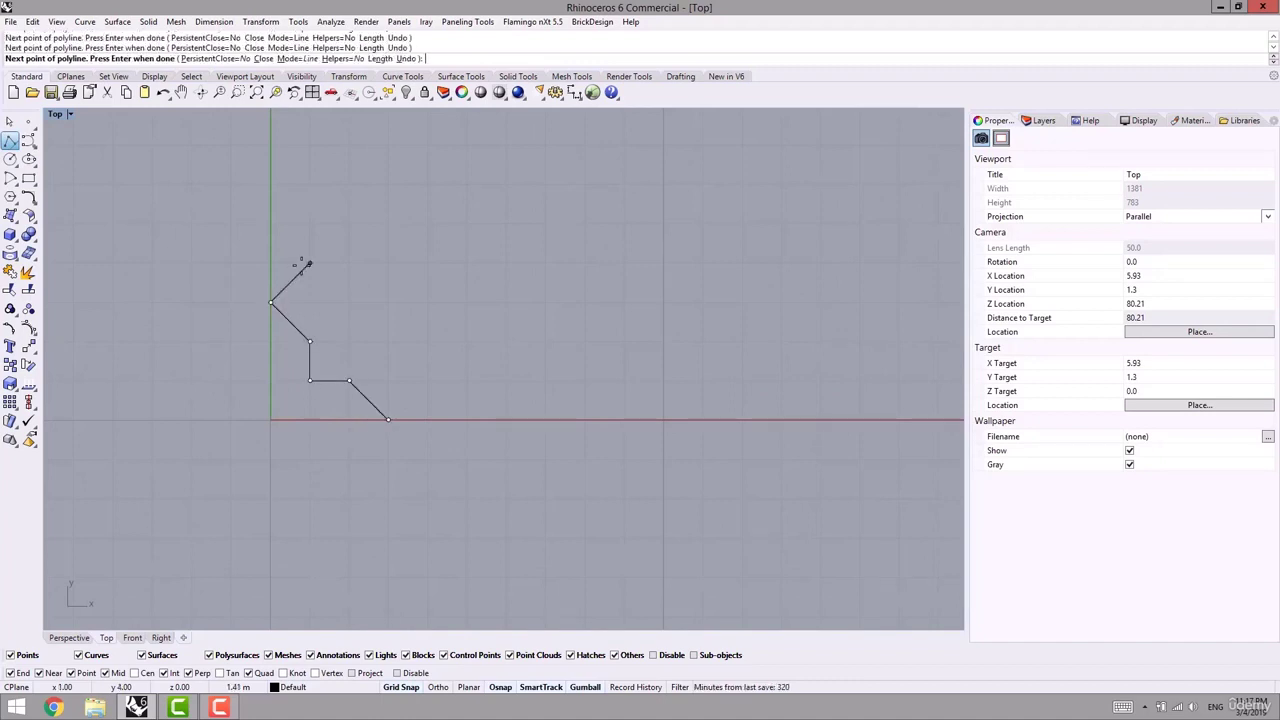
click(309, 224)
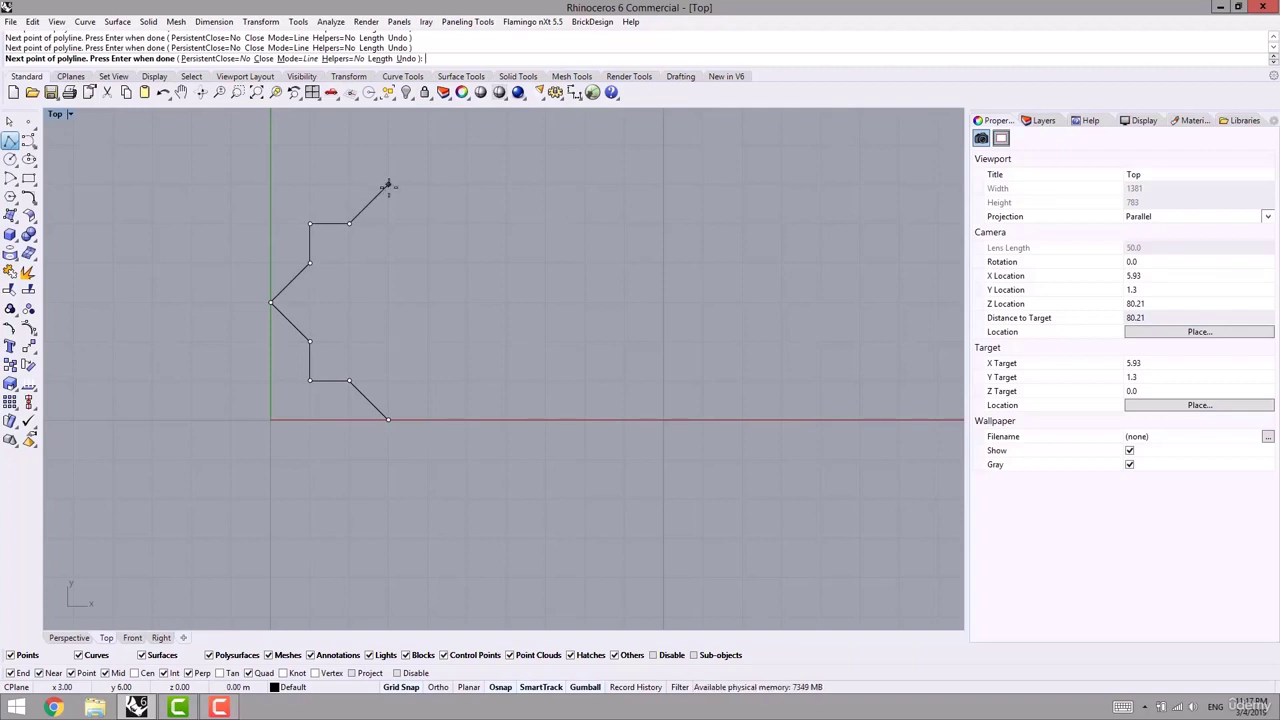
click(388, 185)
key(ctrl+z)
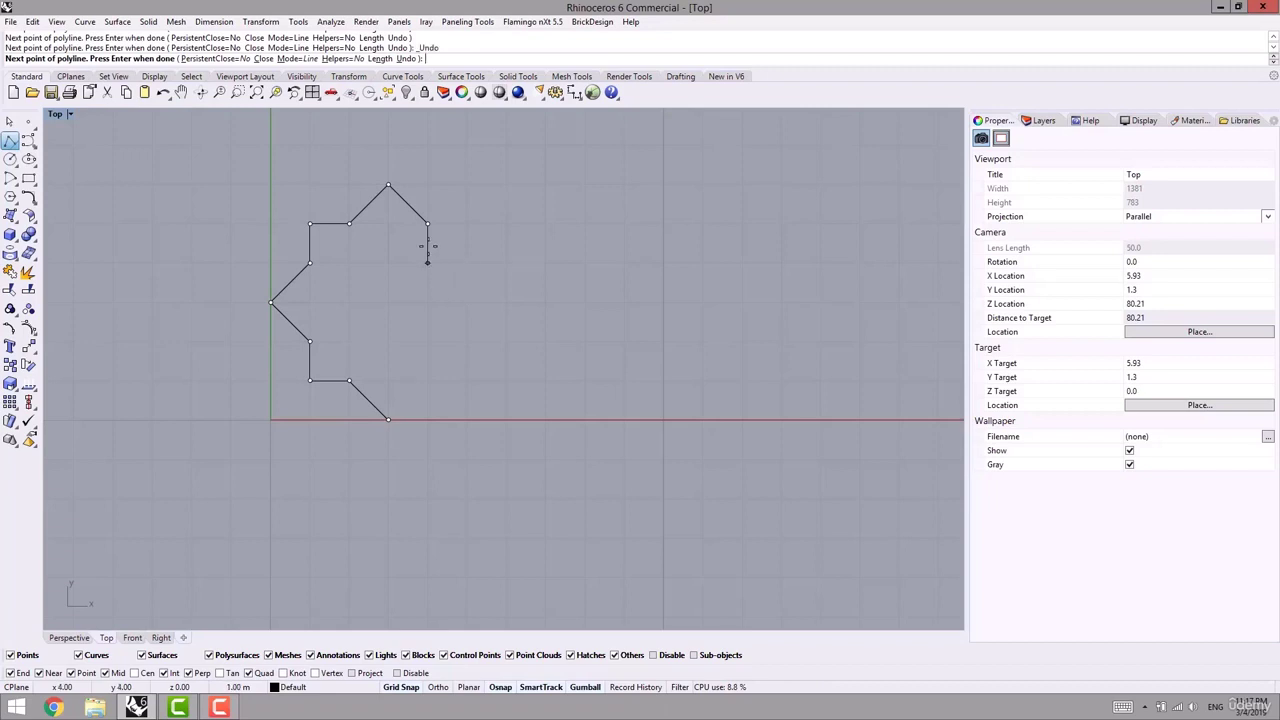
click(465, 222)
click(466, 262)
click(428, 380)
click(388, 419)
scroll(486, 385, down, 3)
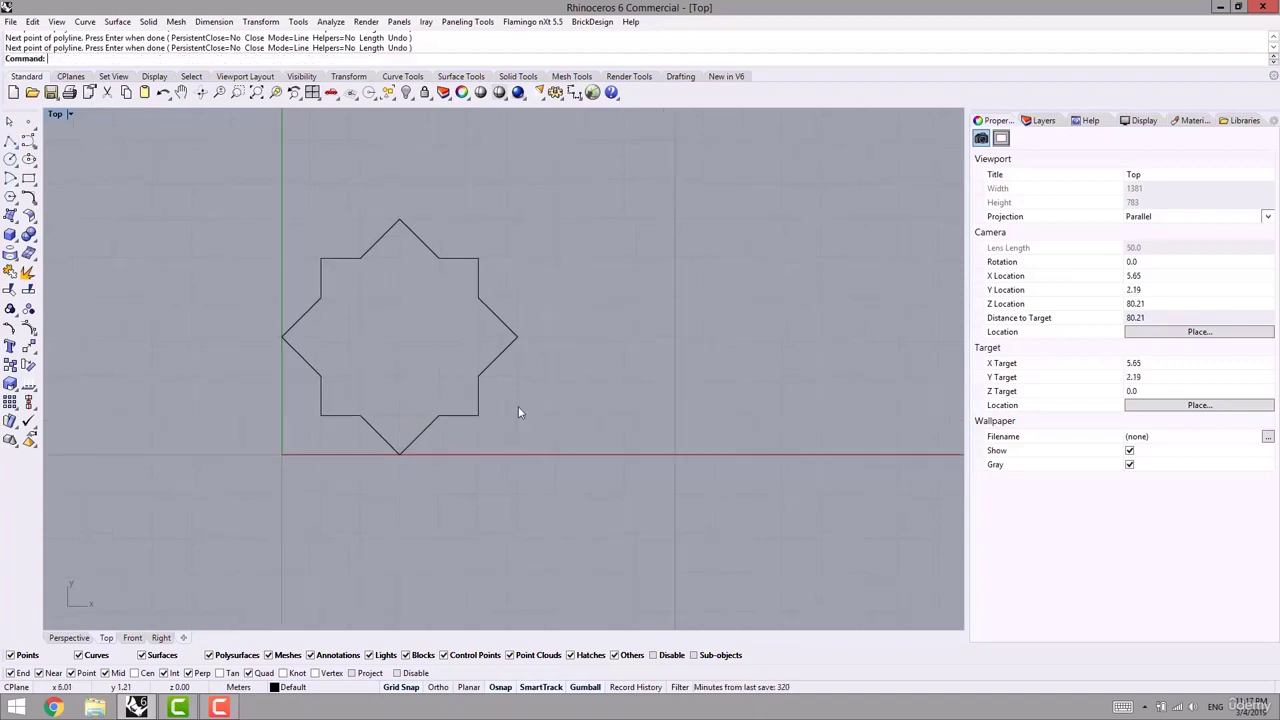
right_drag(483, 373, 498, 387)
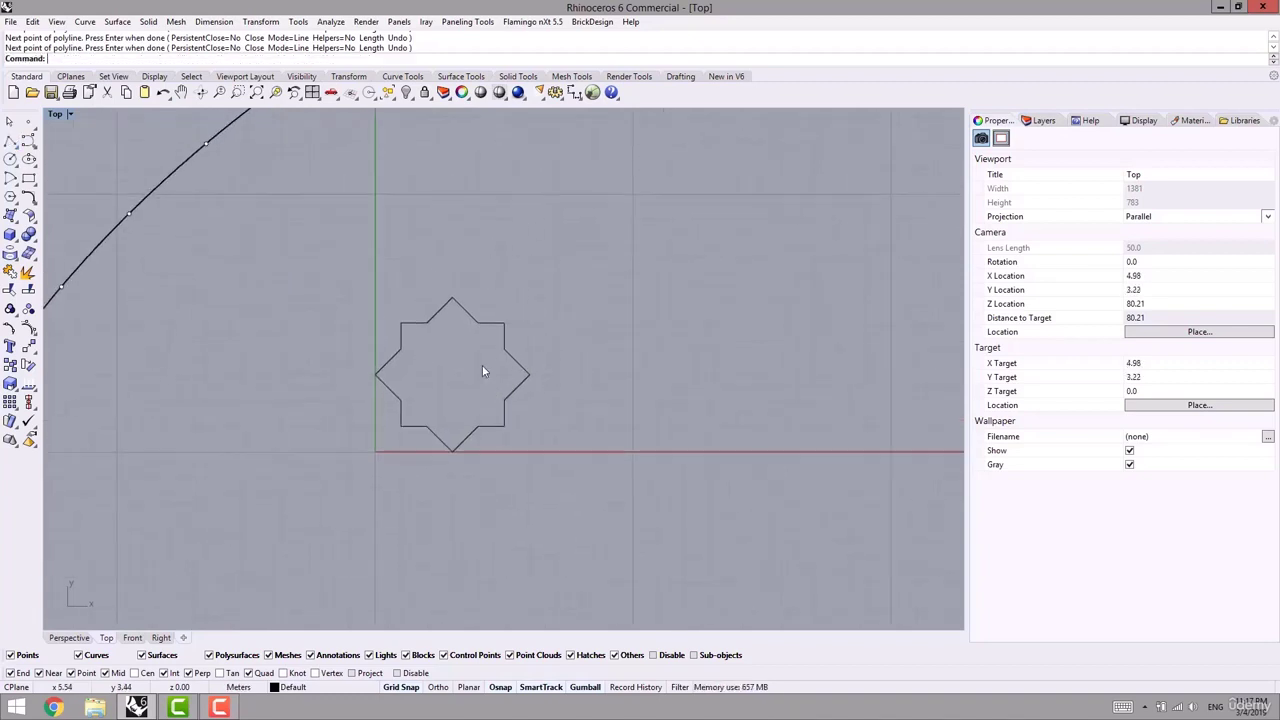
right_drag(535, 337, 589, 337)
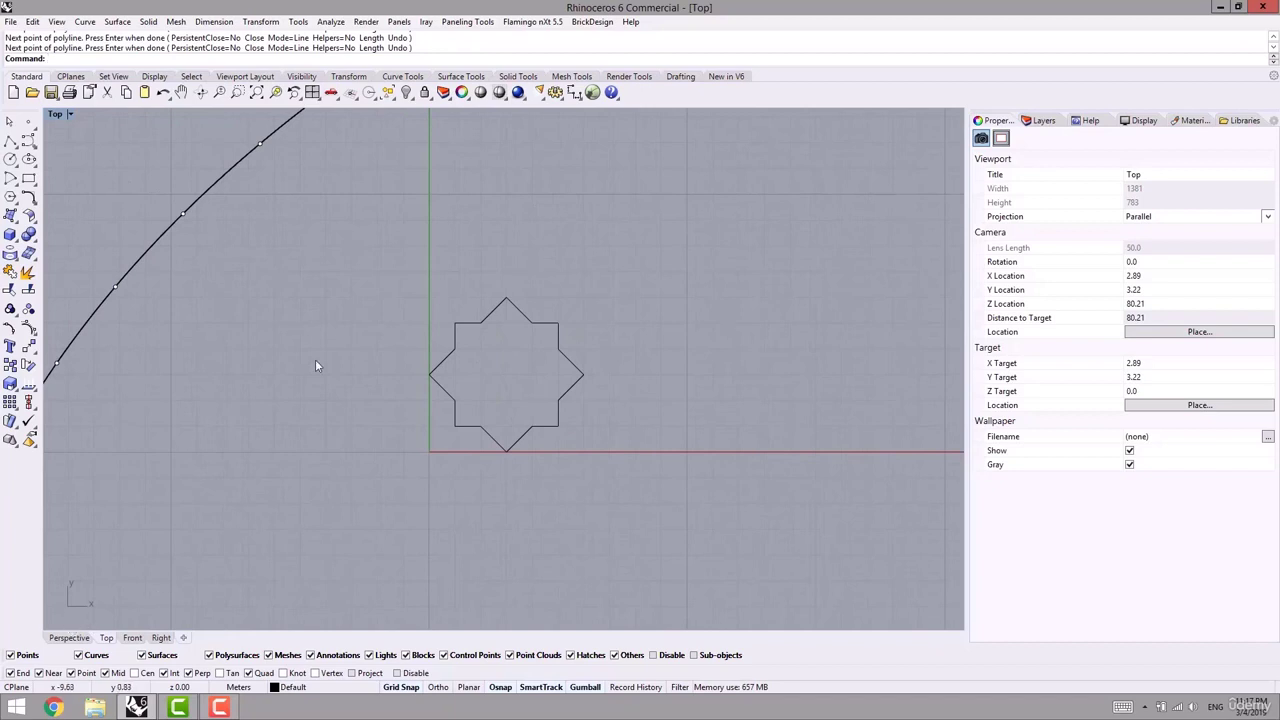
right_drag(459, 307, 410, 313)
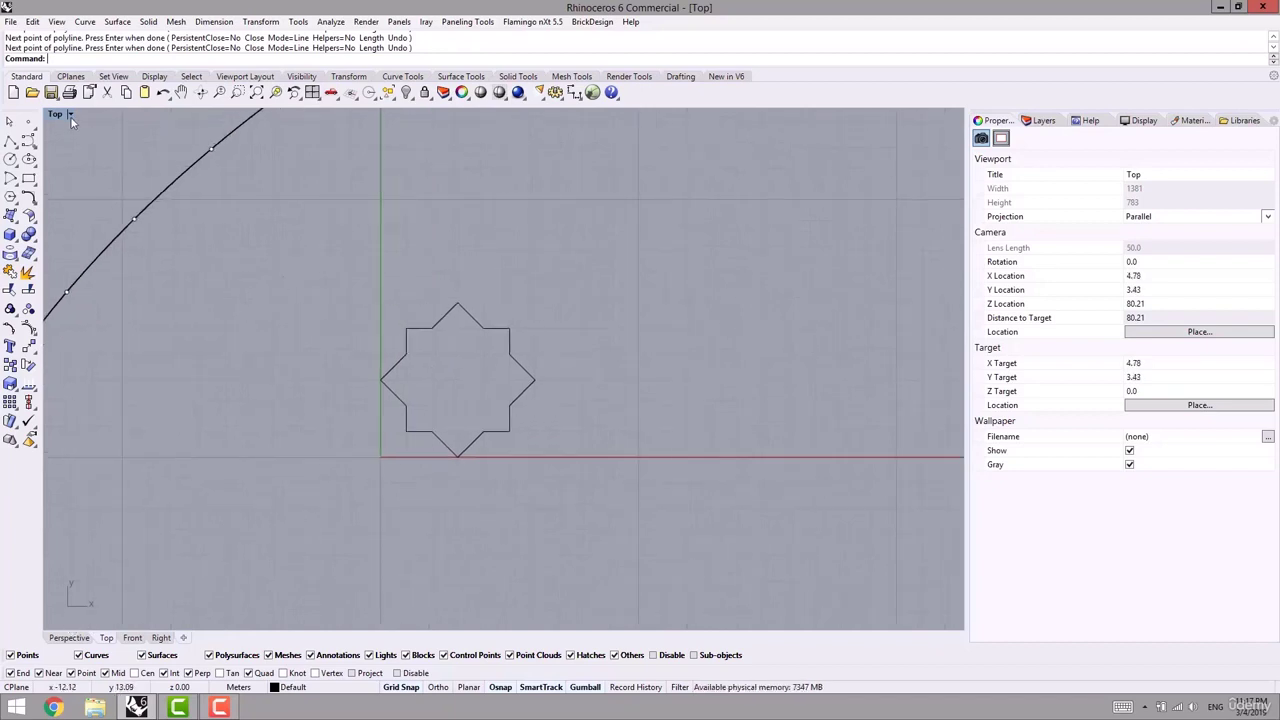
- Draw a top edge line level with the star's tip and a right edge line down to the red axis
click(10, 141)
scroll(371, 326, up, 3)
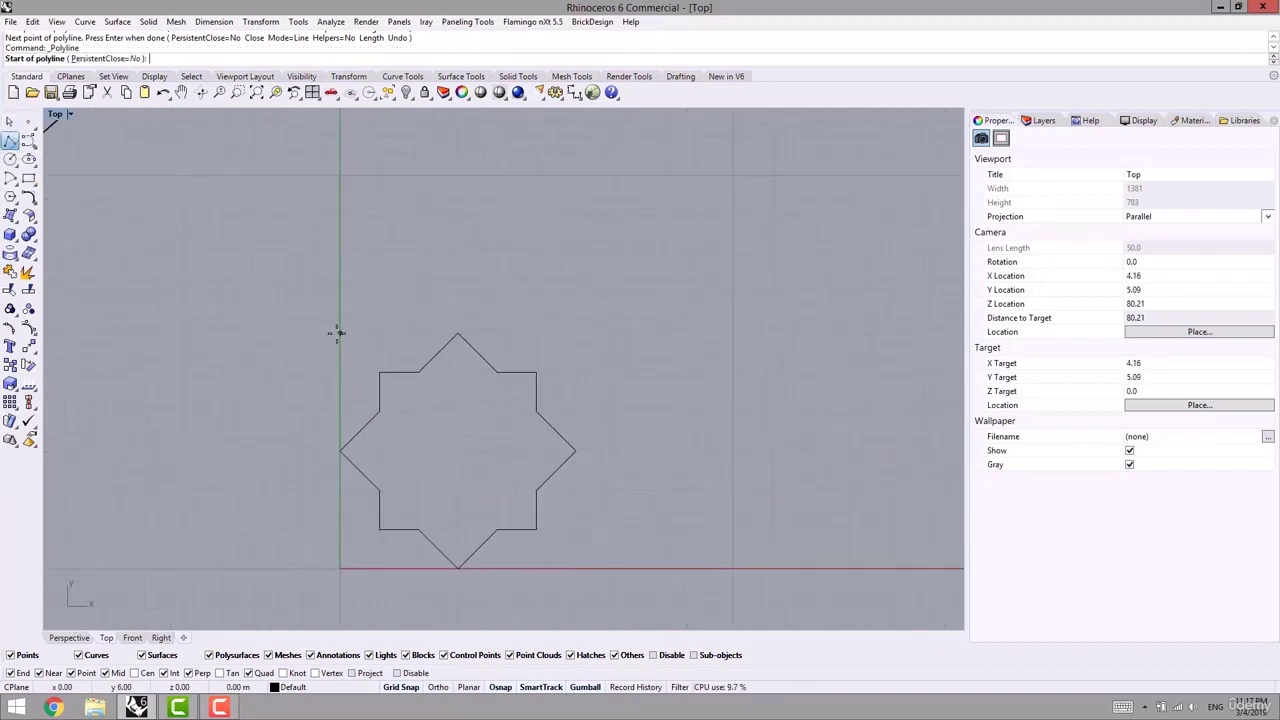
click(338, 333)
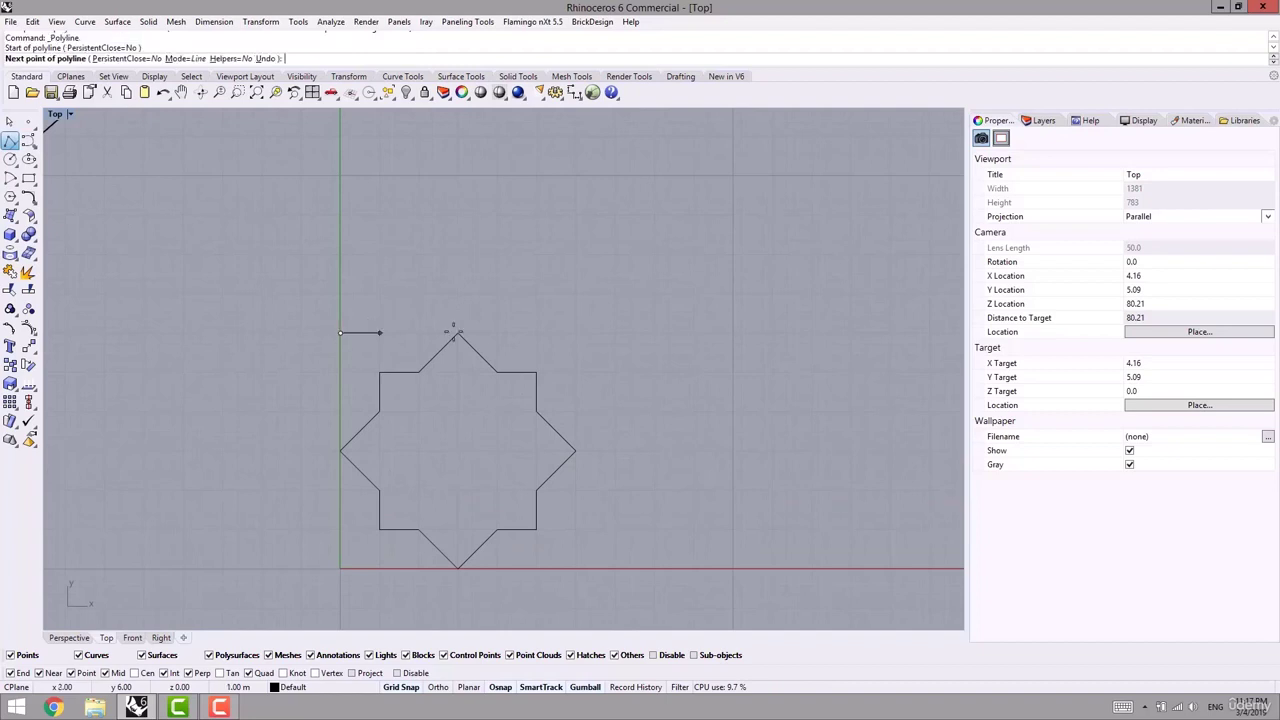
click(576, 332)
key(Return)
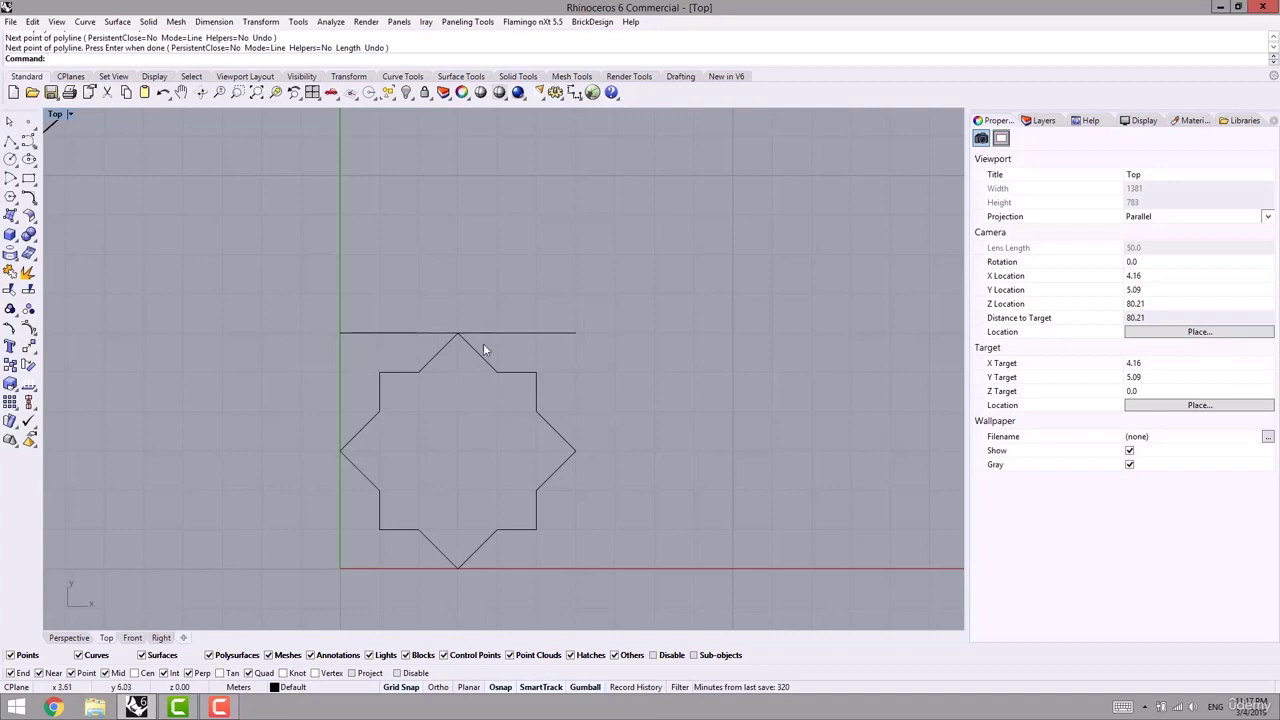
key(Return)
click(576, 332)
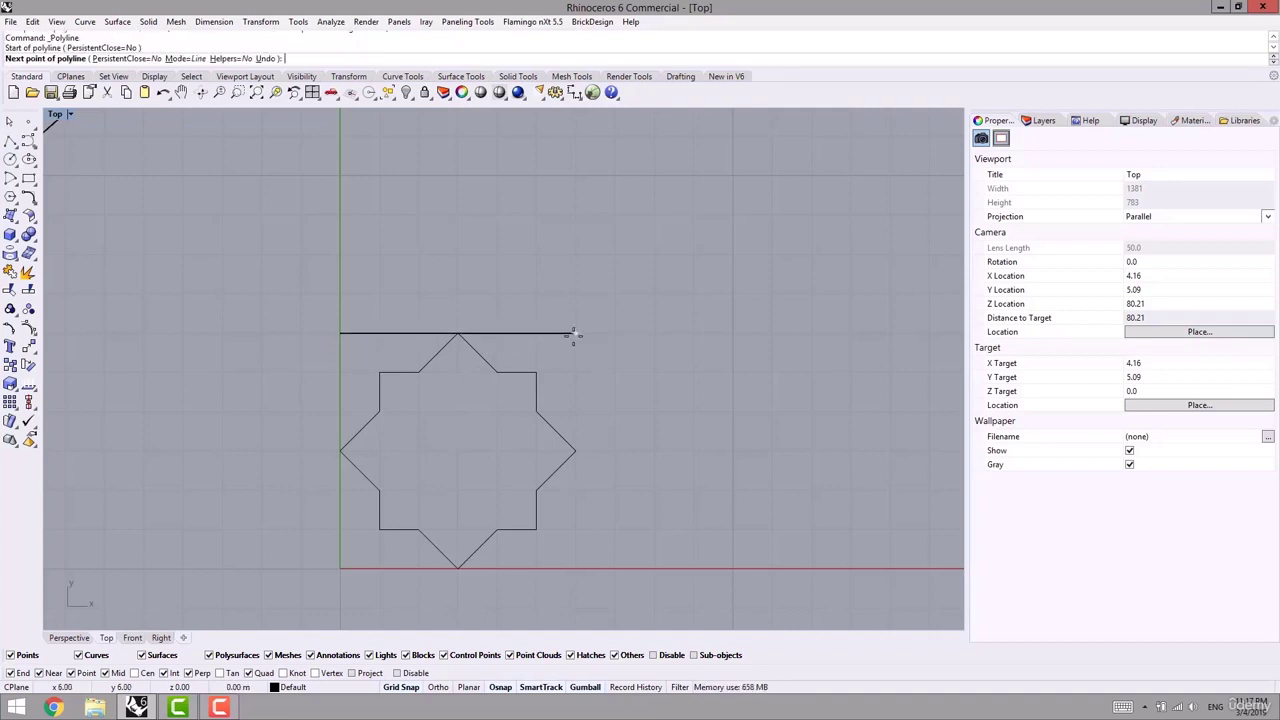
click(576, 568)
key(Return)
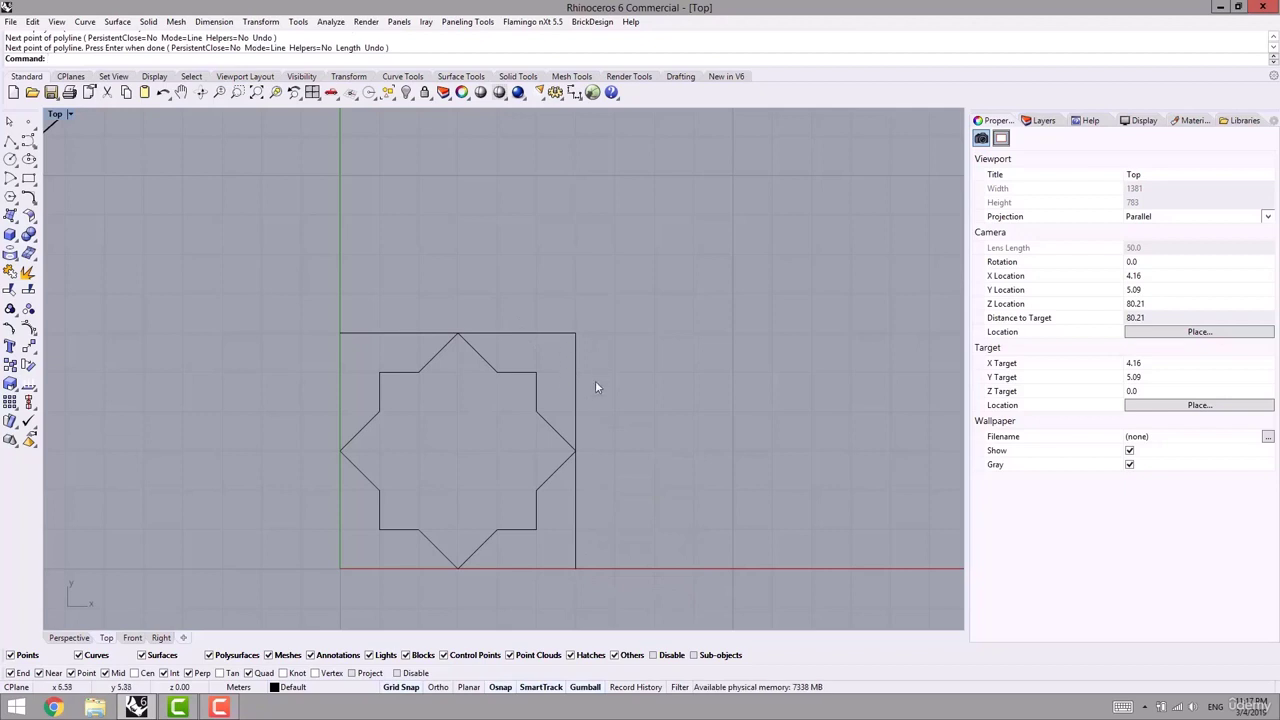
- Undo the last change, then select and delete the top edge line
right_drag(597, 578, 609, 542)
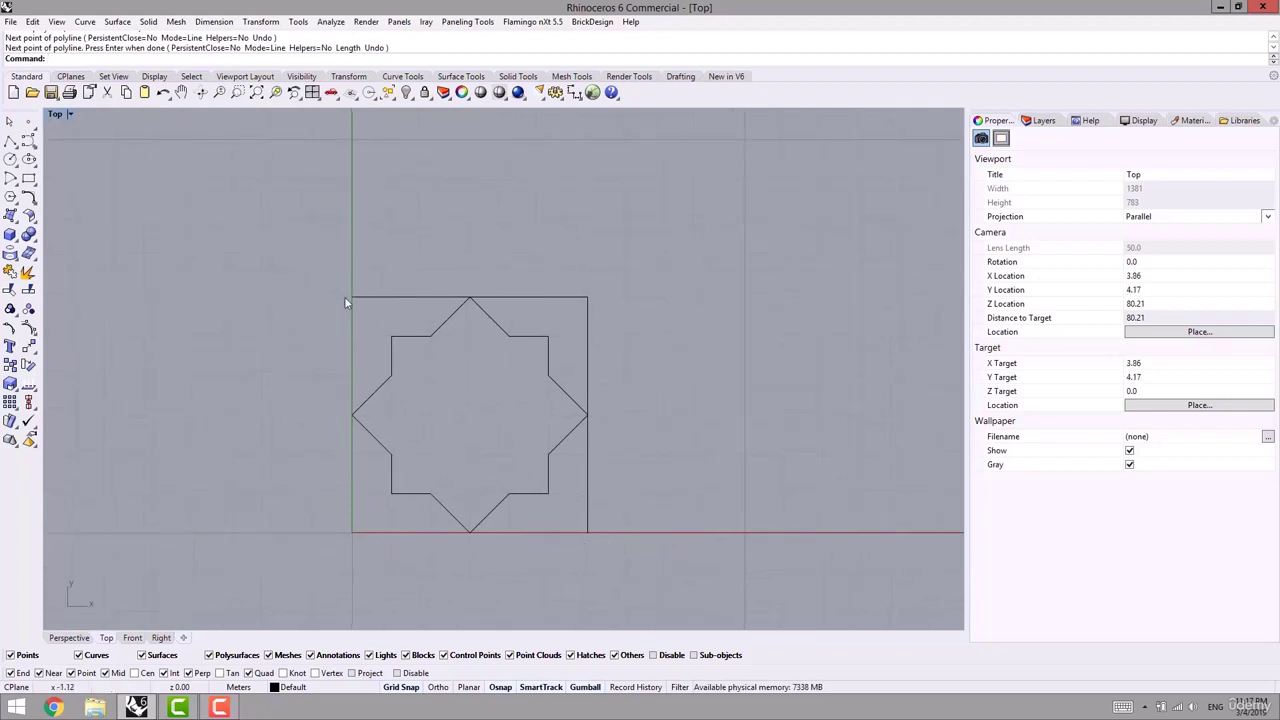
scroll(470, 303, down, 4)
right_drag(470, 303, 612, 302)
scroll(612, 302, down, 2)
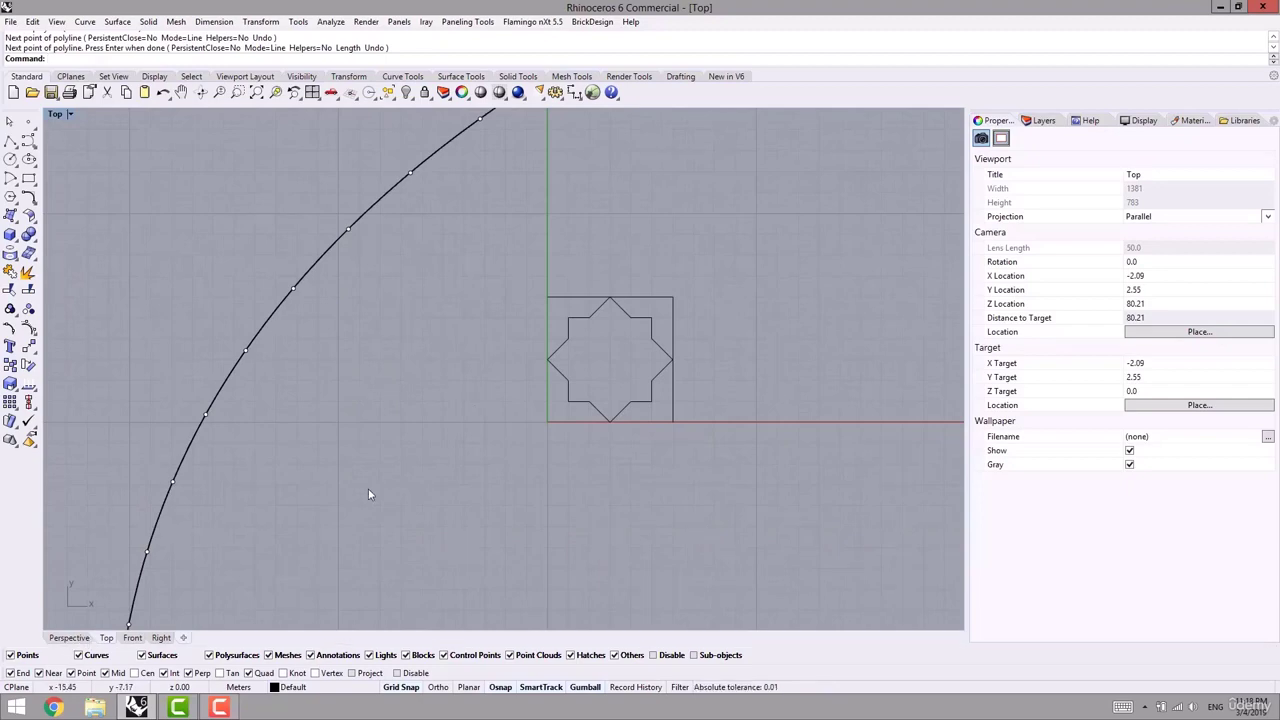
right_drag(534, 362, 410, 380)
scroll(453, 319, up, 8)
key(ctrl+z)
scroll(346, 430, down, 6)
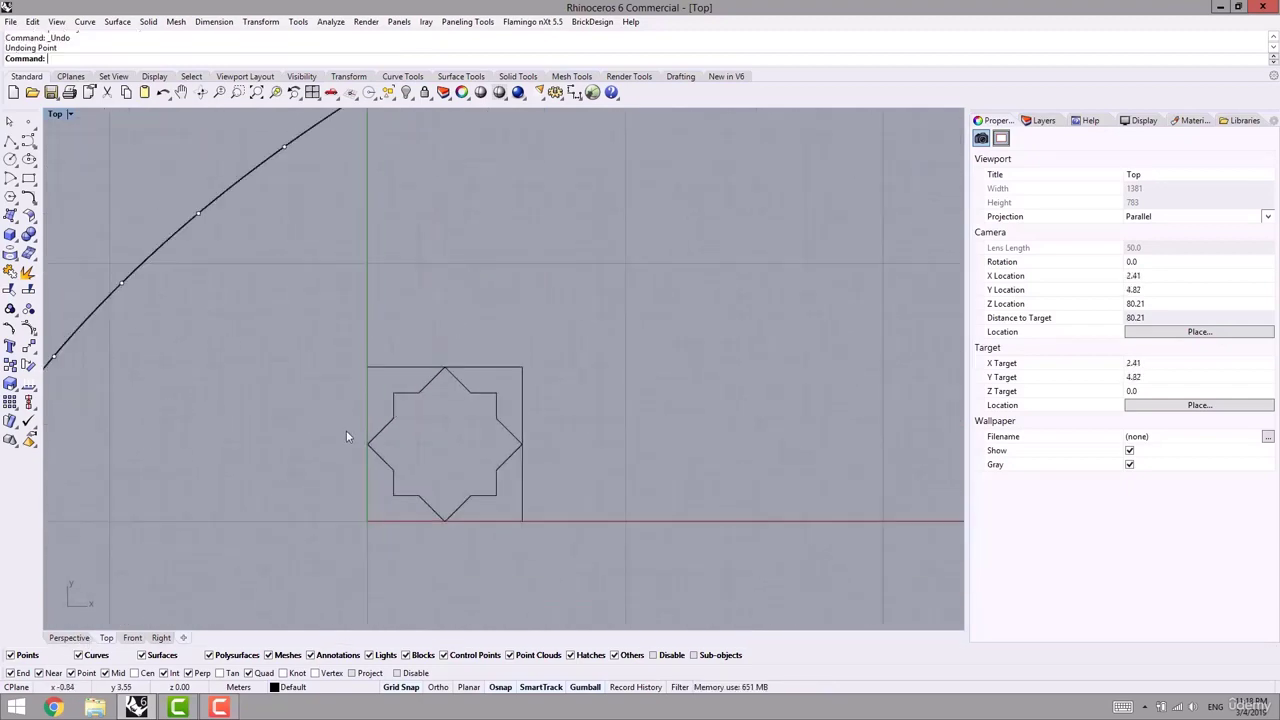
right_drag(346, 430, 331, 370)
right_drag(380, 335, 371, 341)
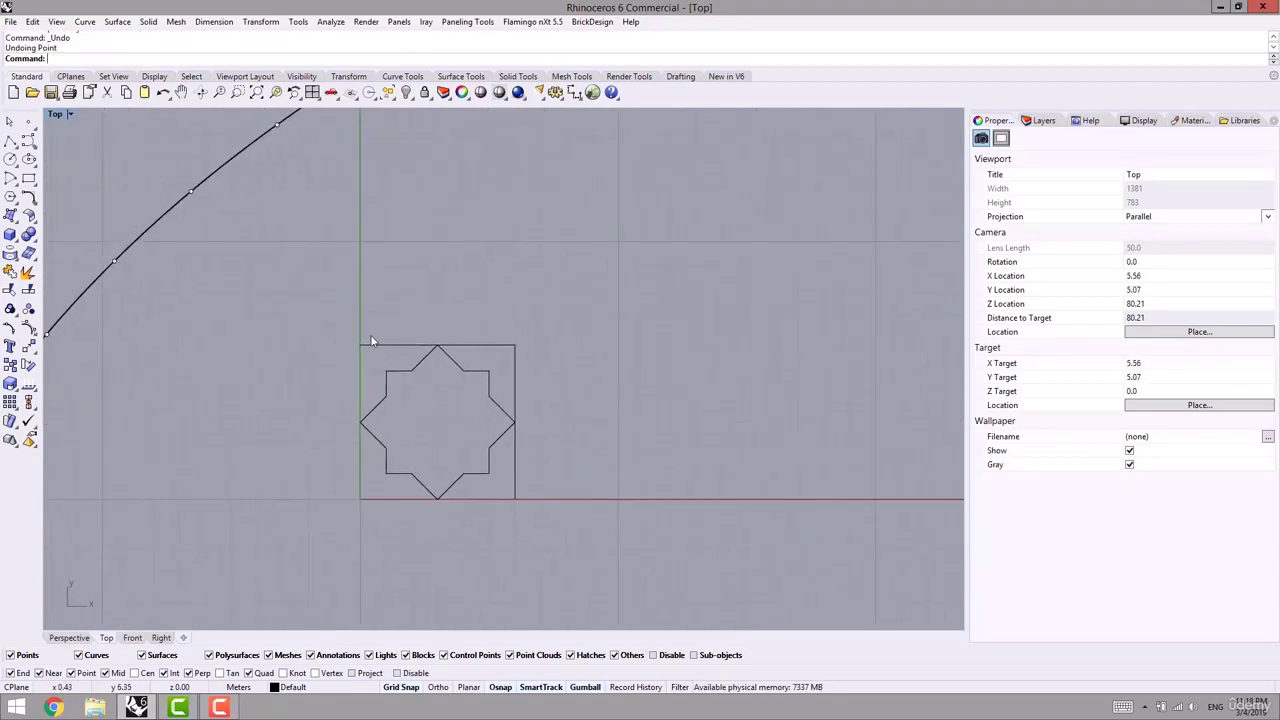
scroll(361, 360, up, 3)
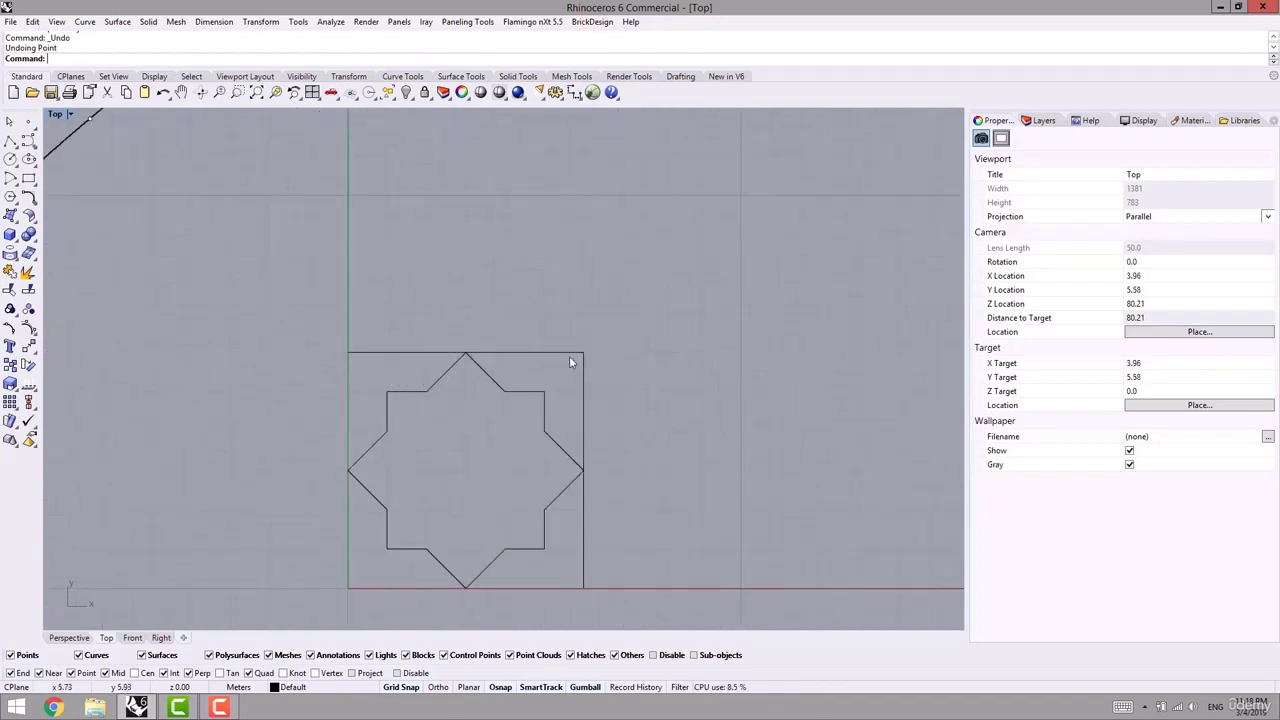
click(404, 352)
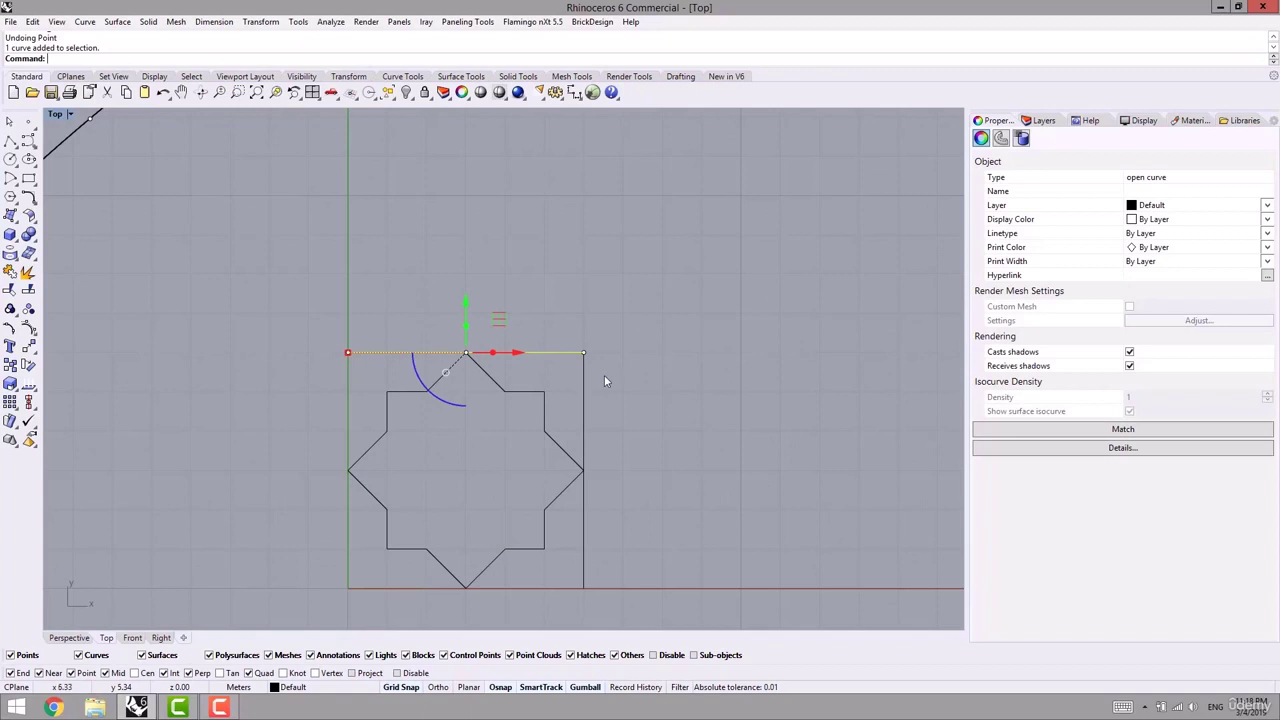
key(Delete)
- Return to the Perspective view and look down on the gridded curved wall
scroll(560, 375, down, 4)
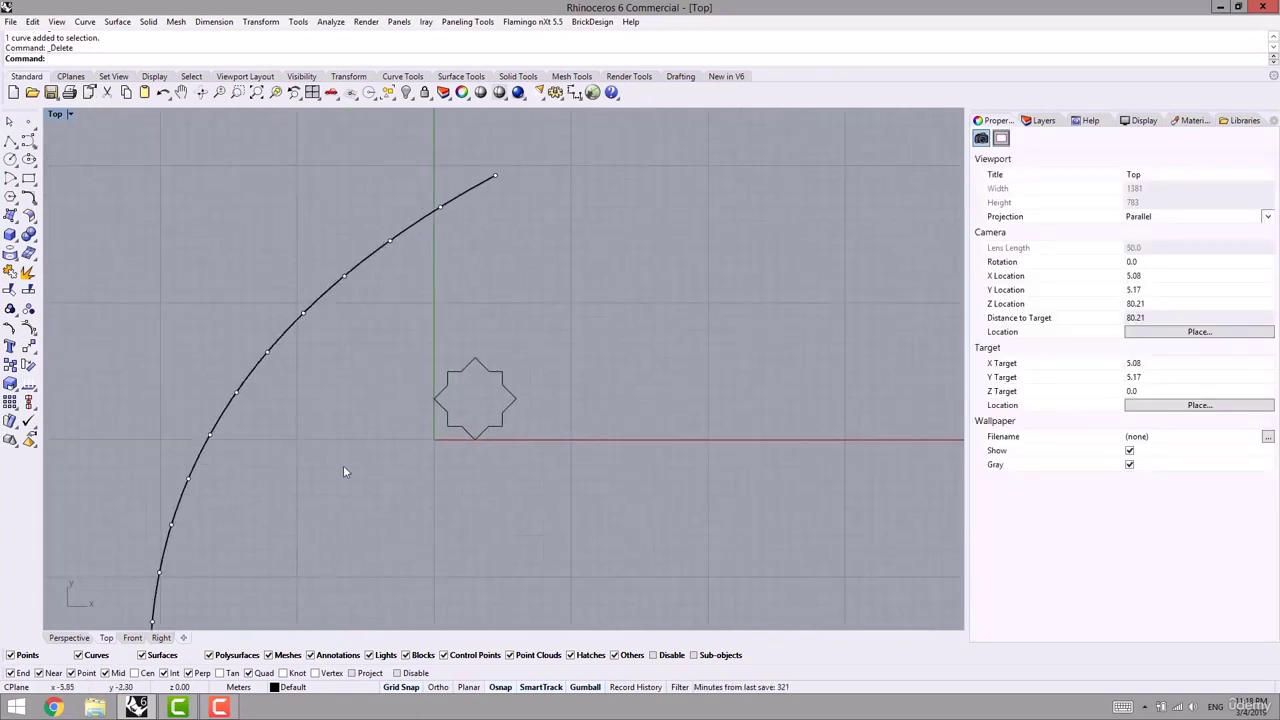
click(69, 637)
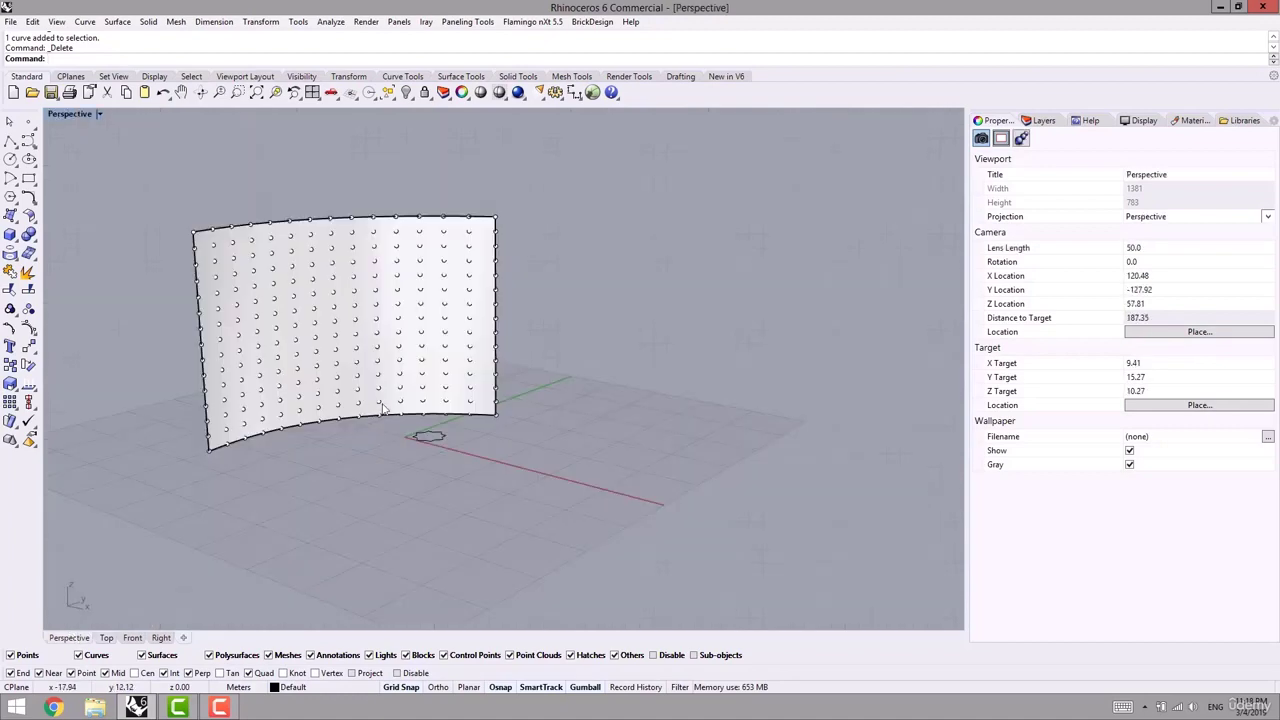
right_drag(393, 377, 406, 407)
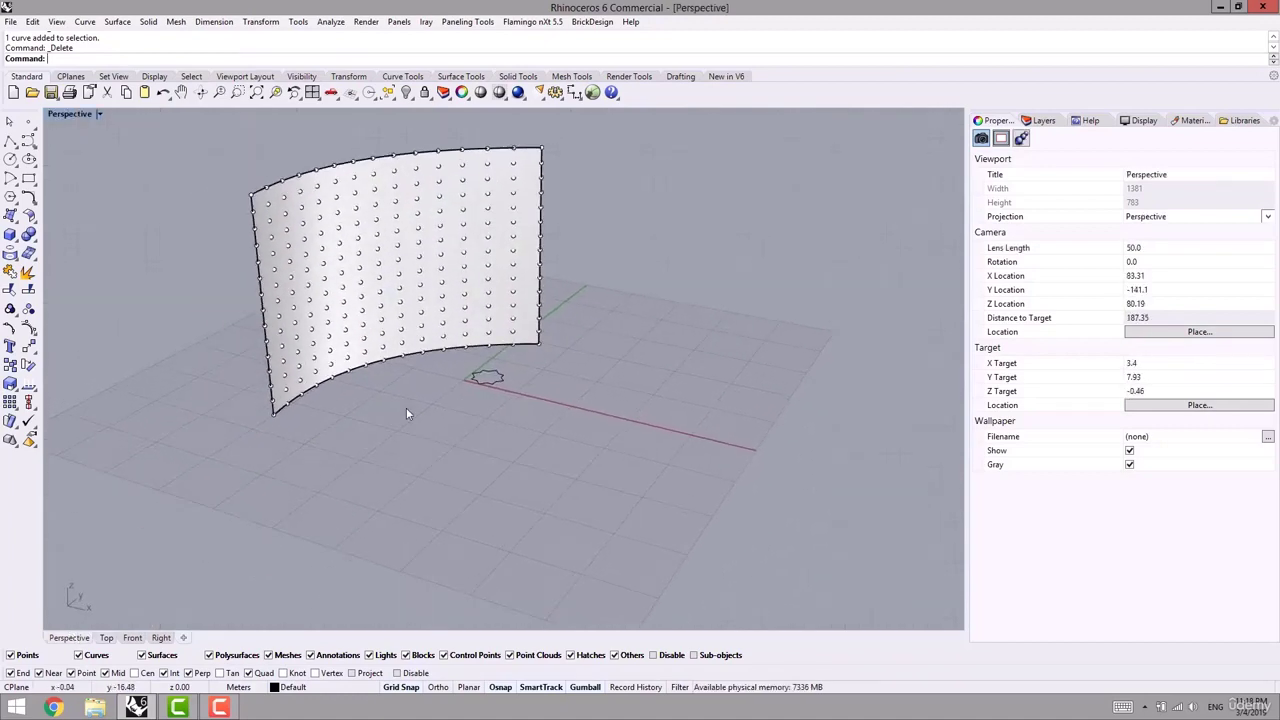
- Start a New pattern in Manage 2D Patterns and set its grid origin on the red axis
click(463, 22)
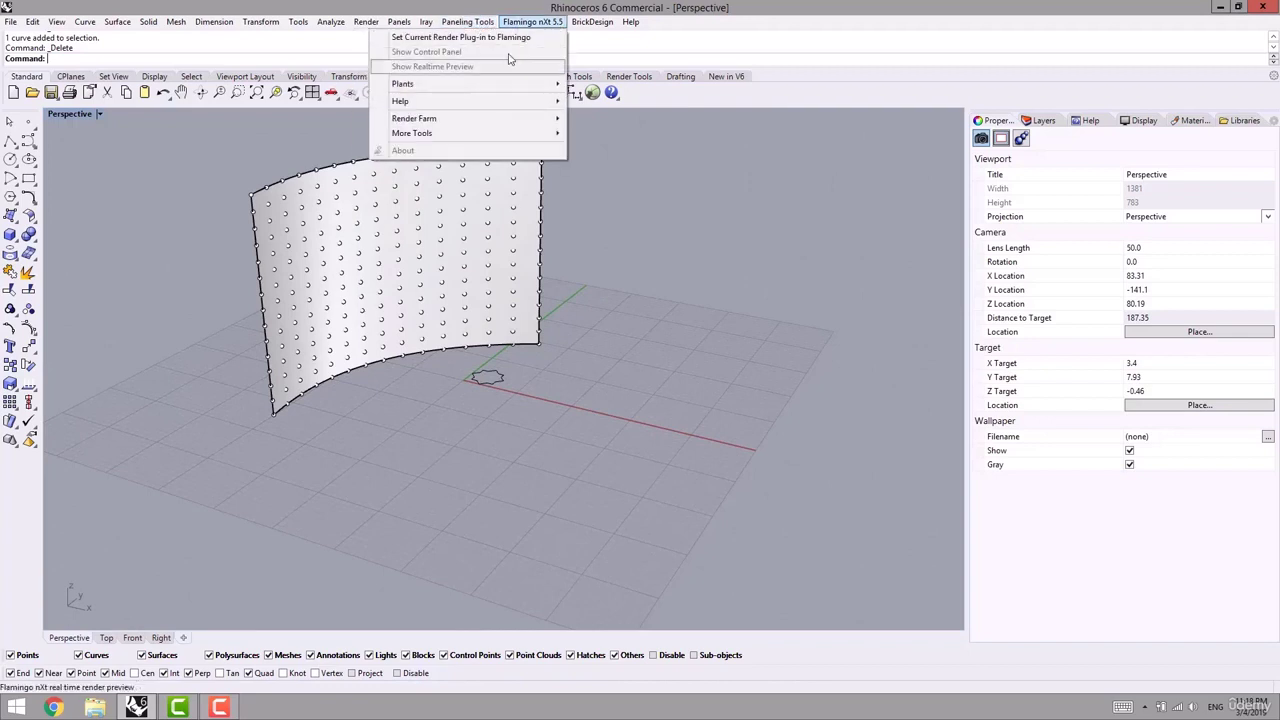
mouse_move(403, 90)
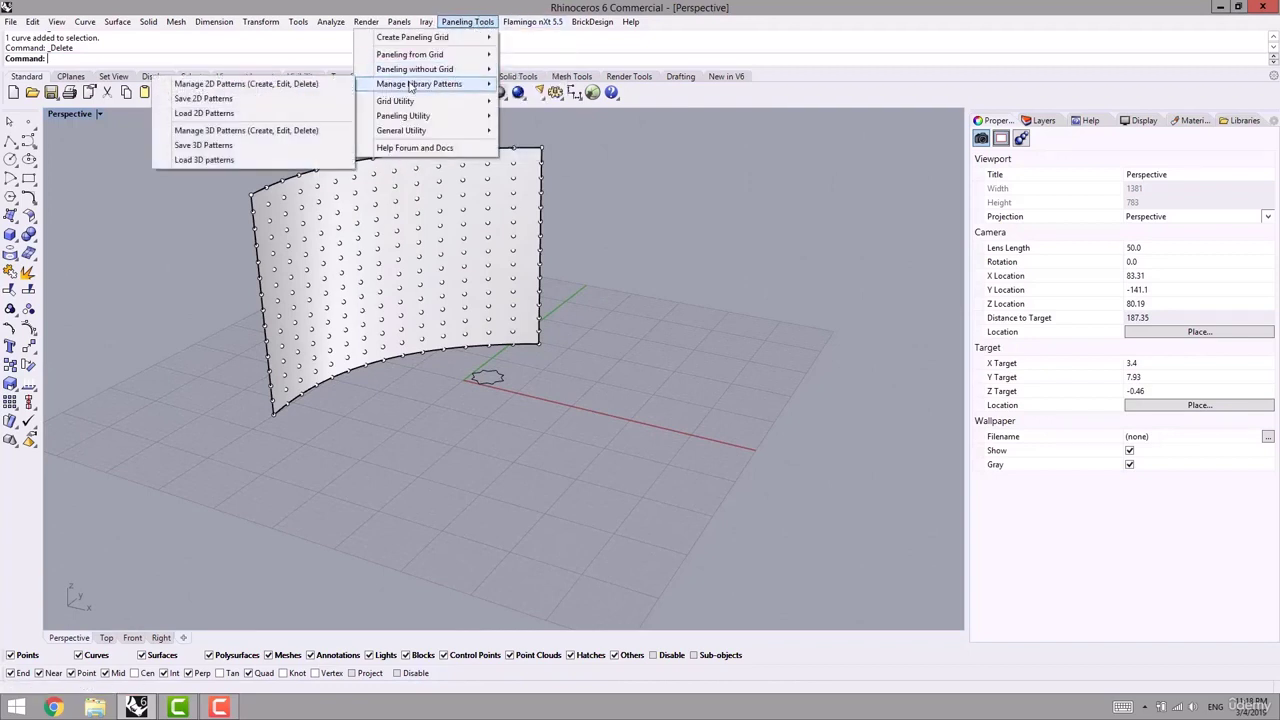
click(237, 88)
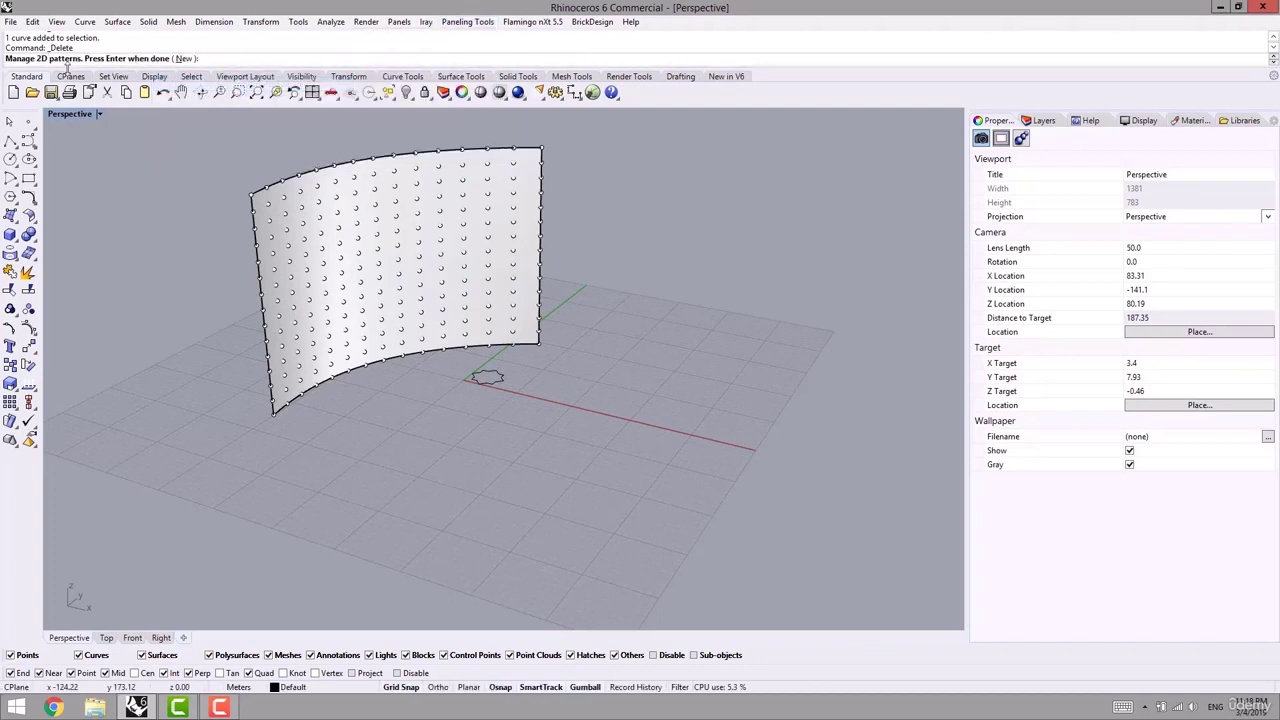
click(184, 59)
right_drag(319, 481, 594, 443)
scroll(600, 400, up, 5)
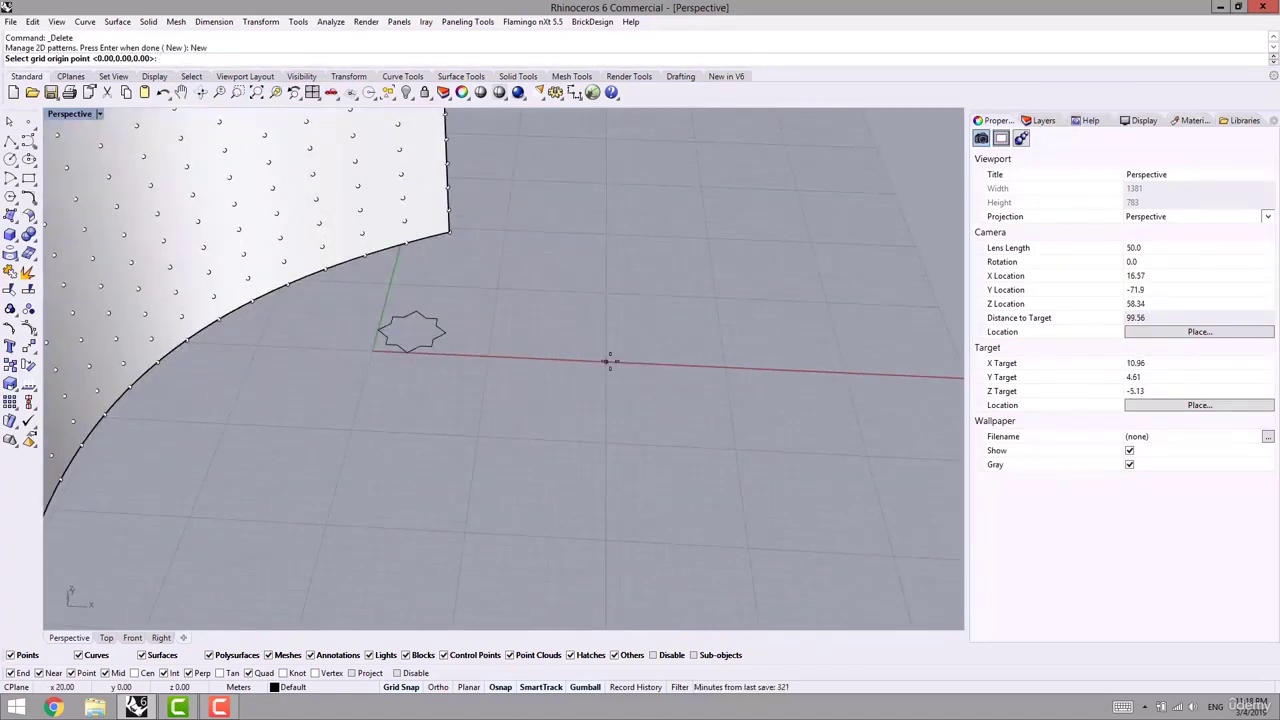
click(610, 362)
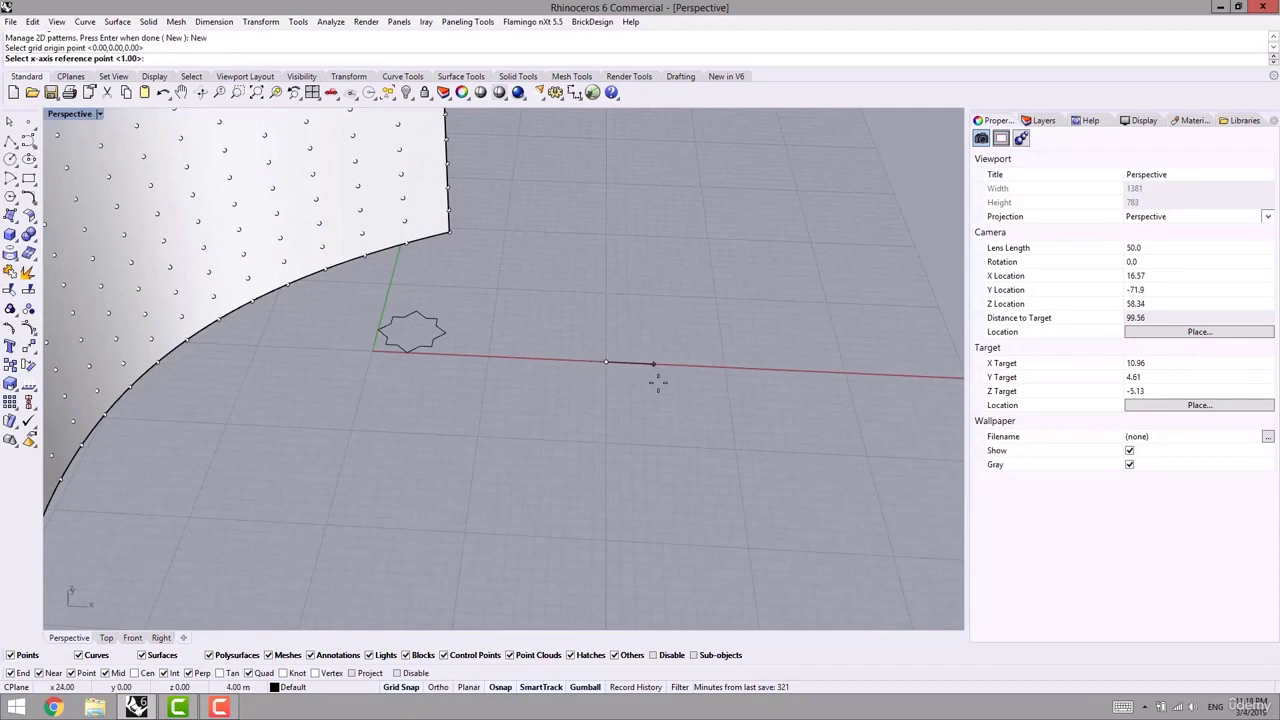
- In Top view, set the x-axis reference one unit from the origin, bringing the star back into view
click(107, 638)
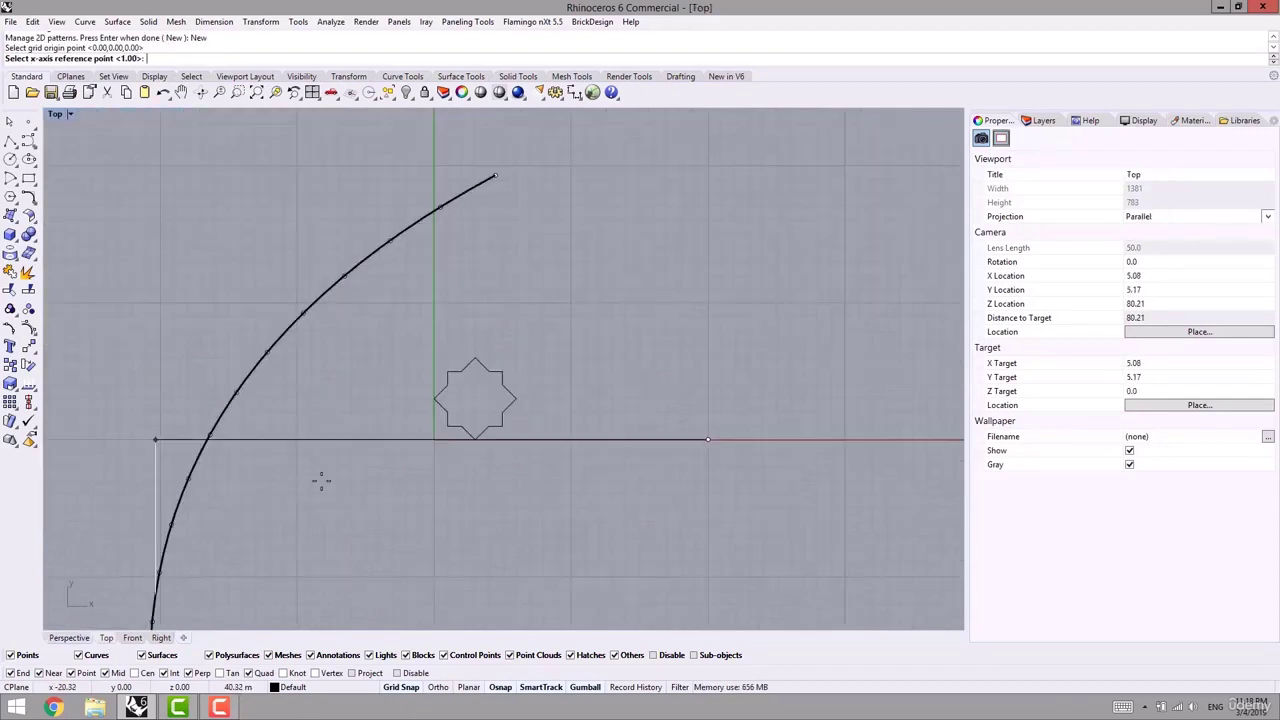
right_drag(676, 435, 563, 427)
scroll(563, 427, up, 10)
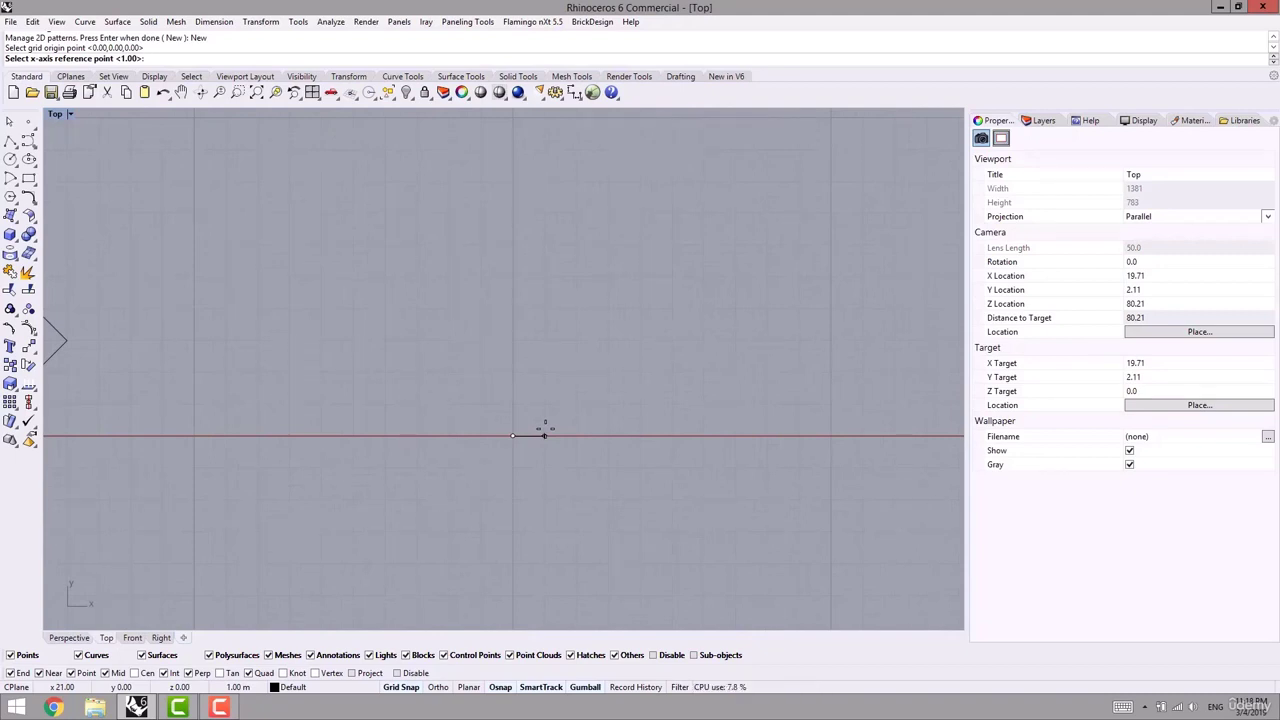
right_drag(544, 432, 543, 445)
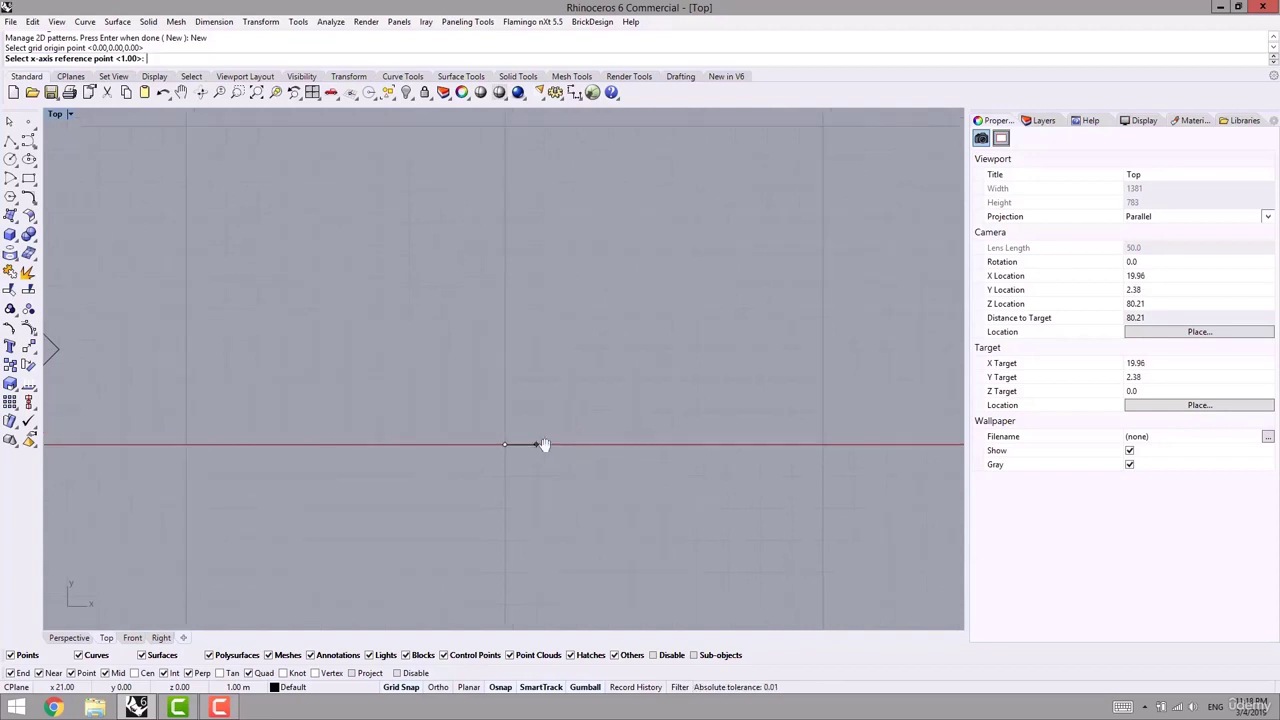
scroll(530, 447, down, 3)
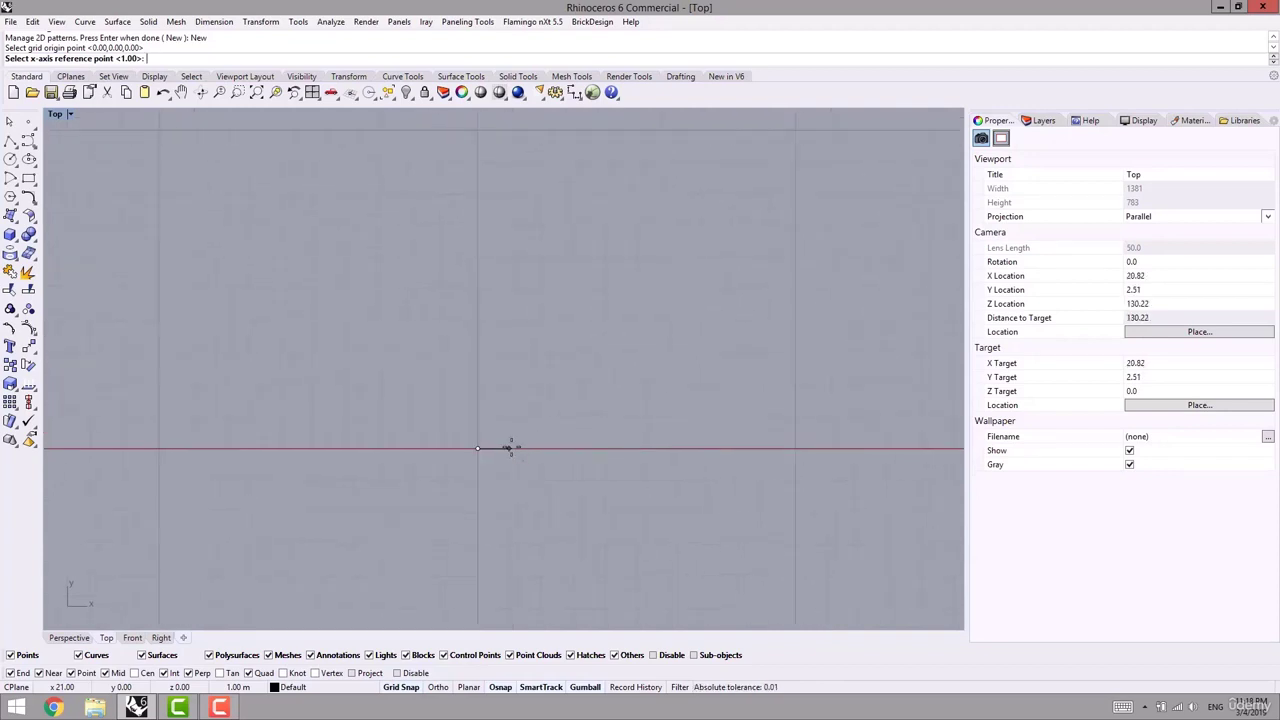
click(509, 446)
right_drag(448, 419, 387, 417)
right_drag(475, 375, 429, 394)
scroll(380, 403, down, 6)
right_drag(146, 445, 290, 434)
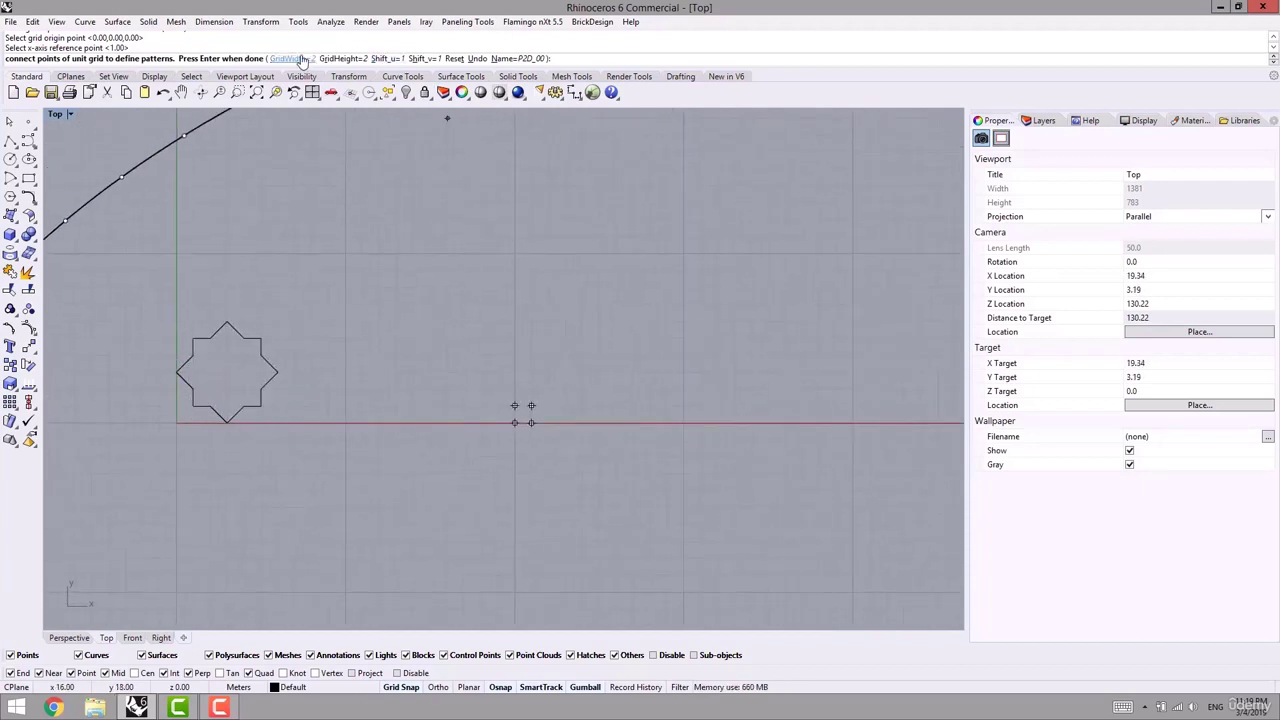
- Set the pattern's unit grid width and height to 7
click(302, 60)
text(7)
key(Return)
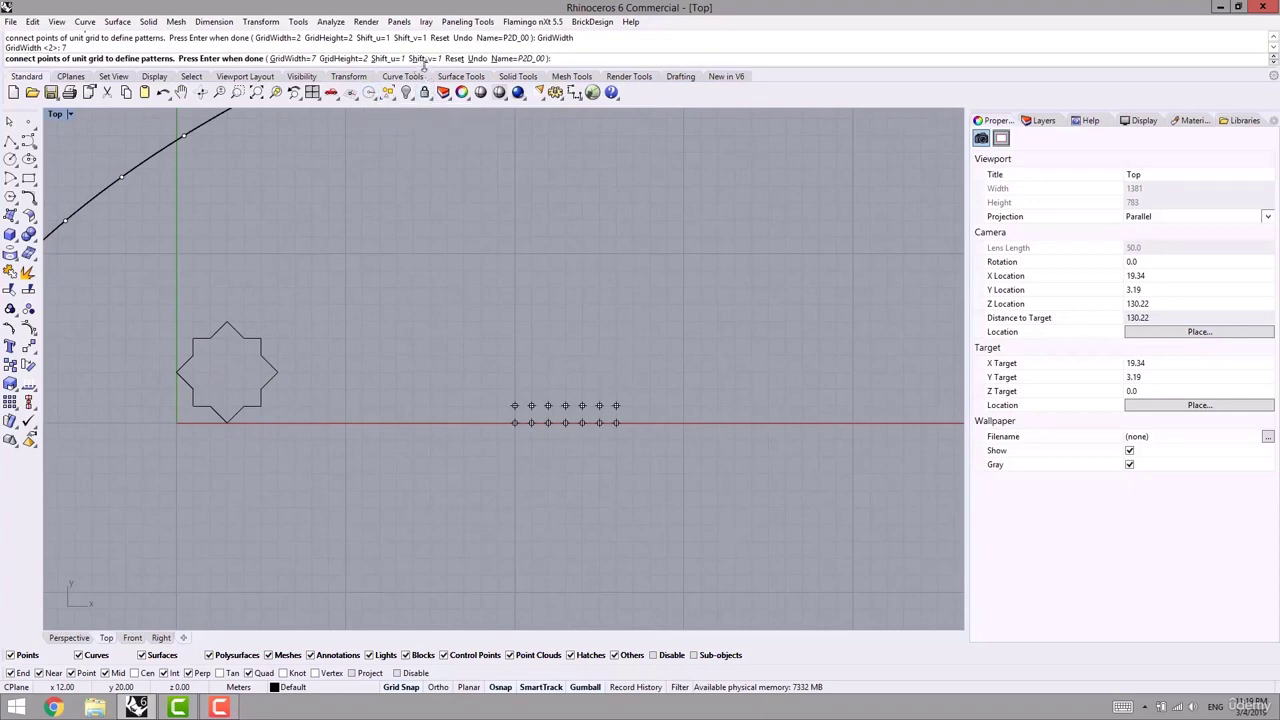
click(387, 59)
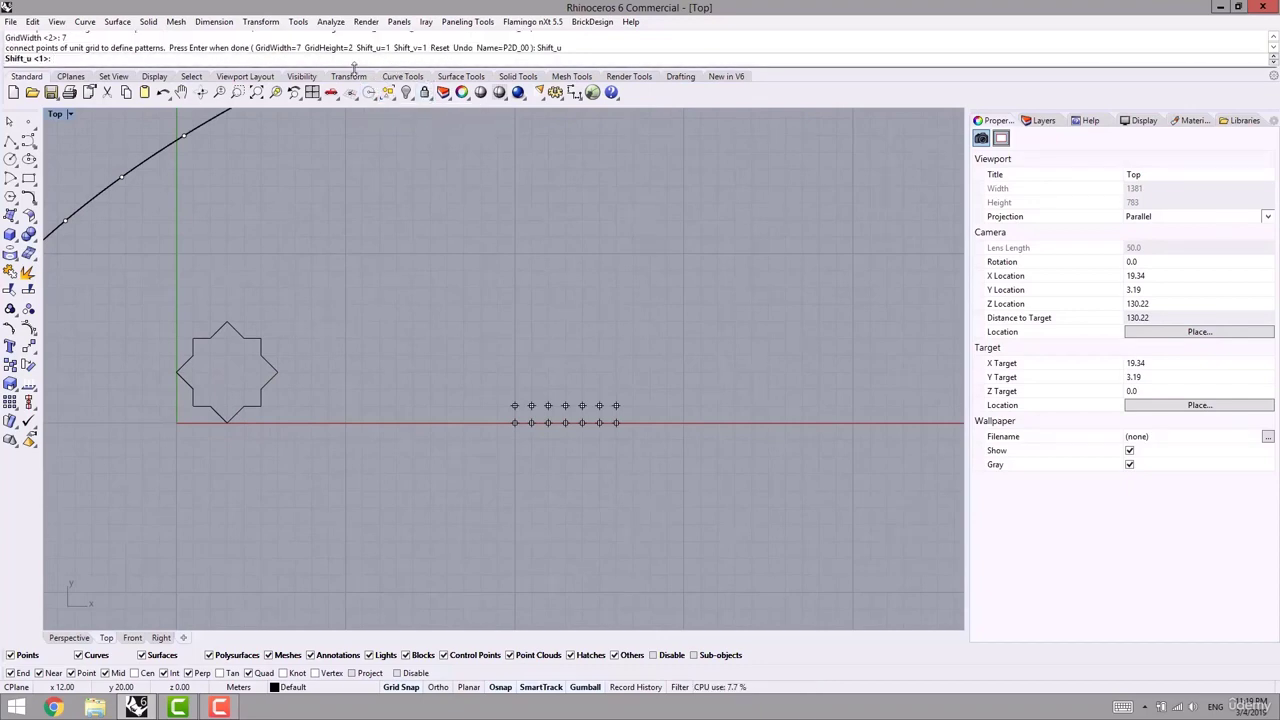
click(343, 61)
text(7)
key(Return)
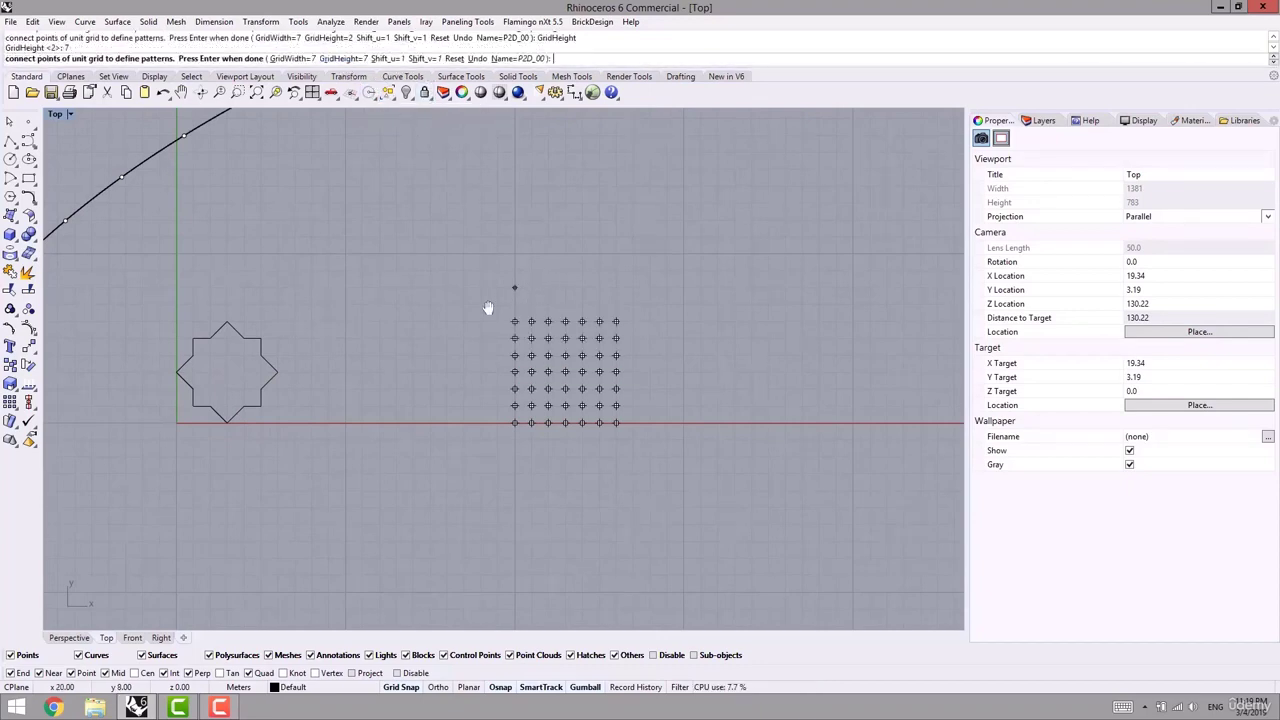
right_drag(489, 306, 431, 314)
right_drag(500, 278, 490, 250)
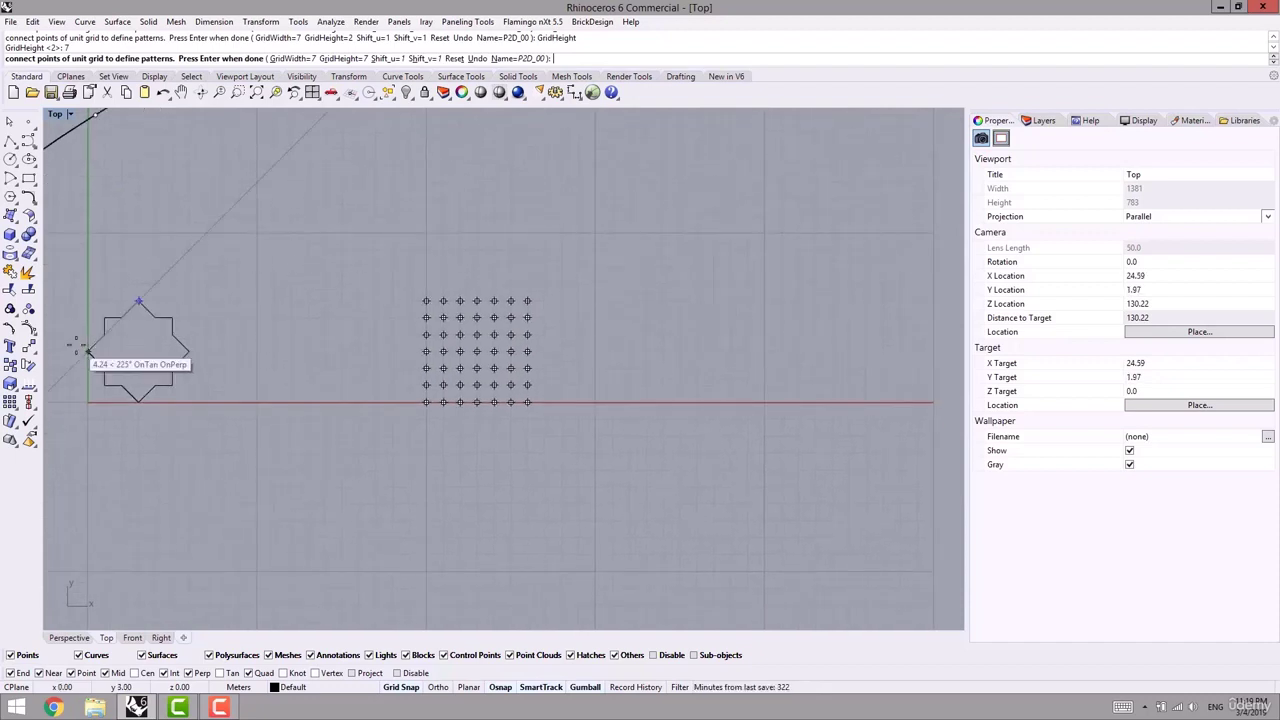
scroll(396, 272, up, 3)
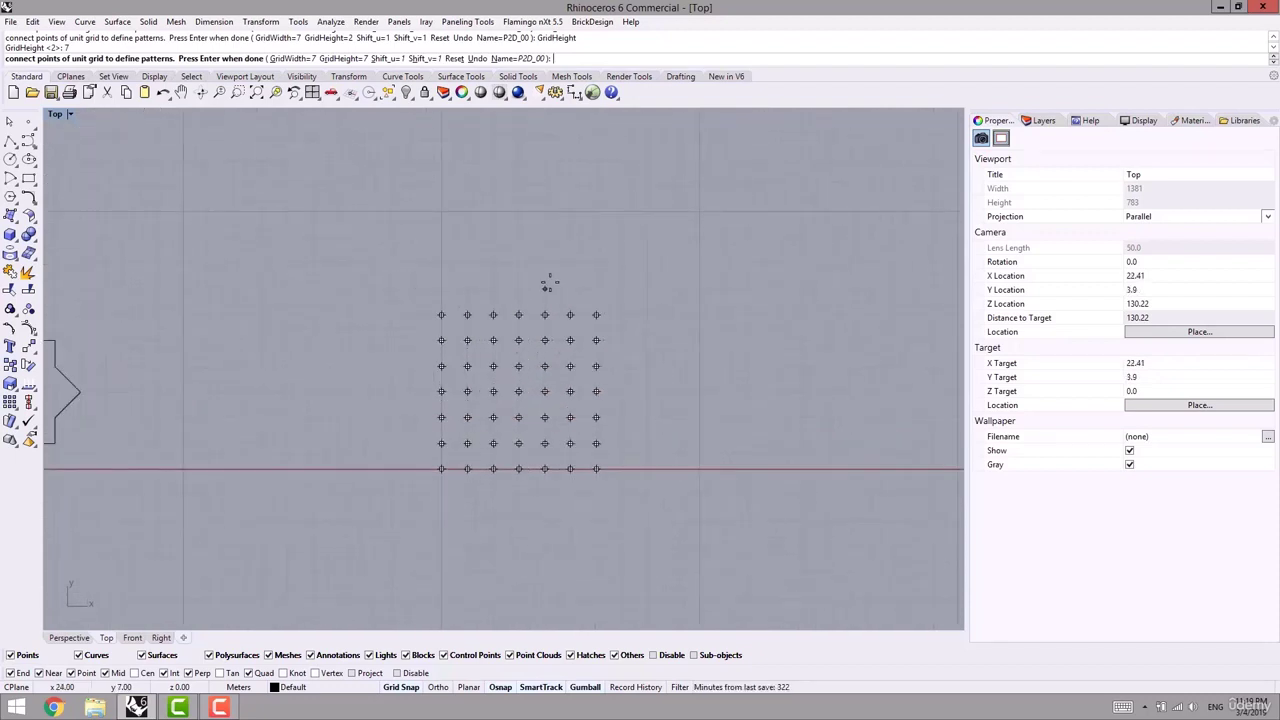
- Trace the star from its upper grid point down the left side to the bottom point
click(518, 315)
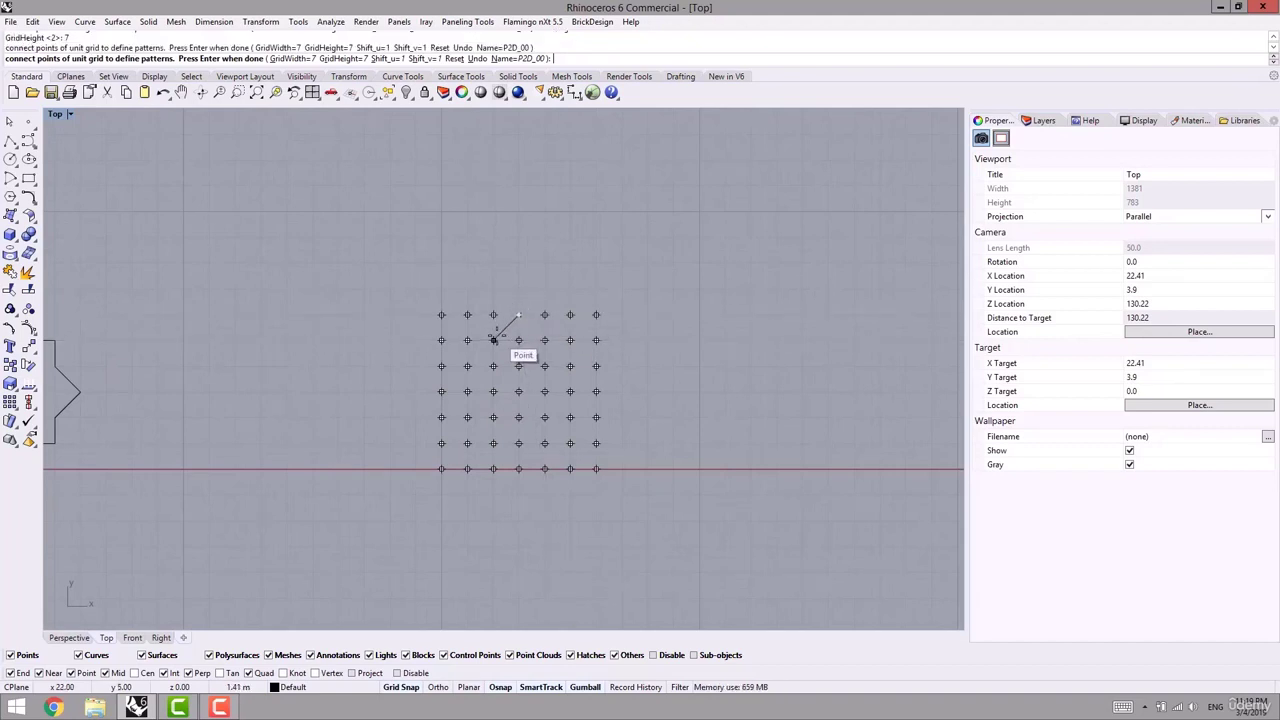
click(493, 340)
click(467, 340)
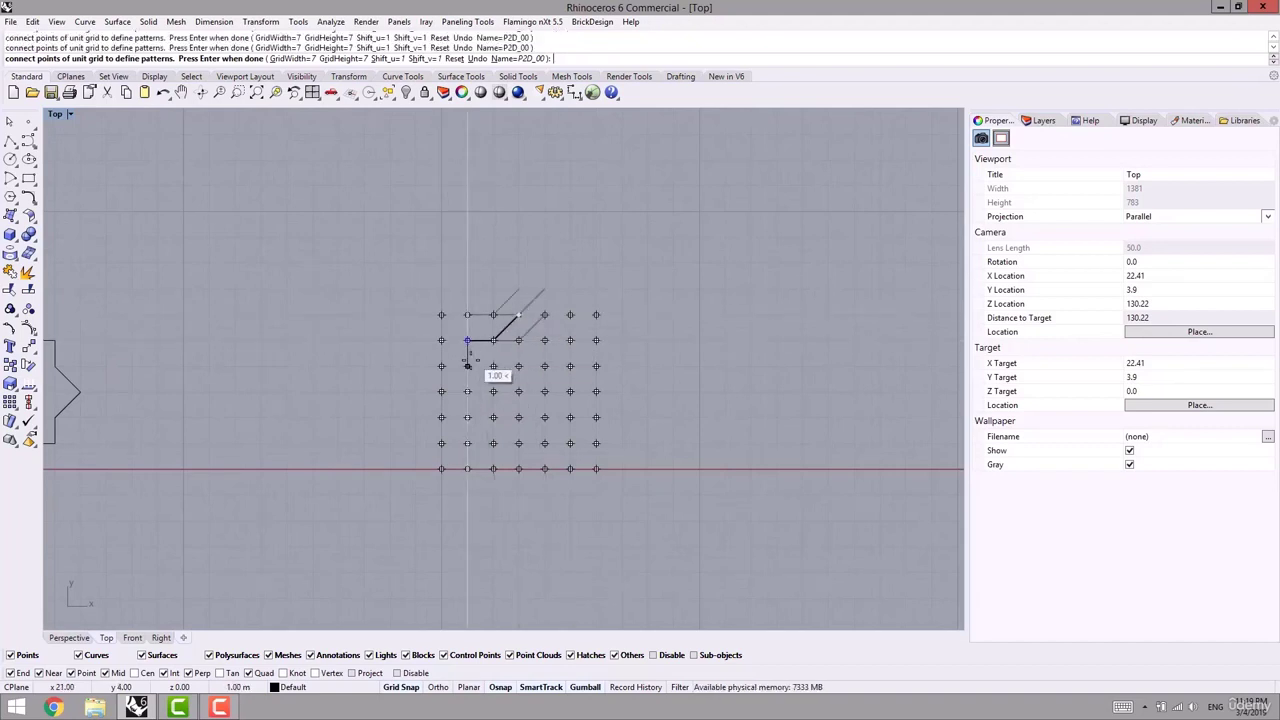
click(467, 366)
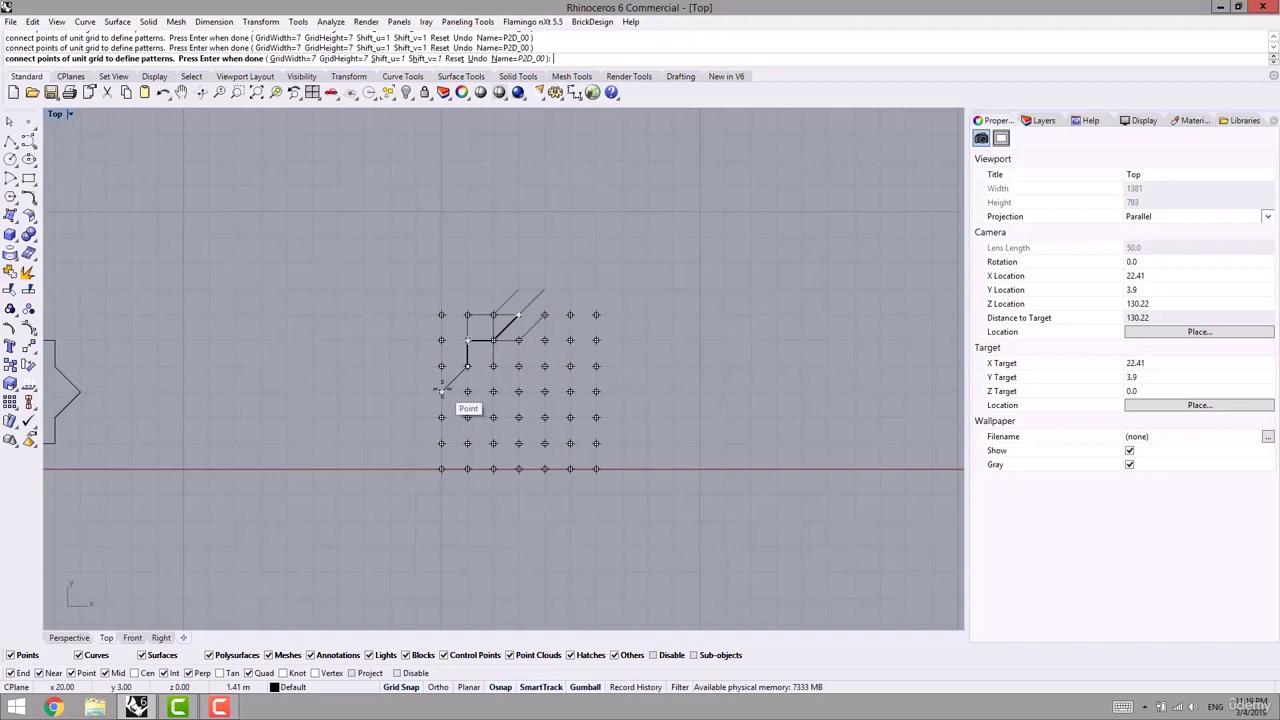
click(441, 391)
click(467, 417)
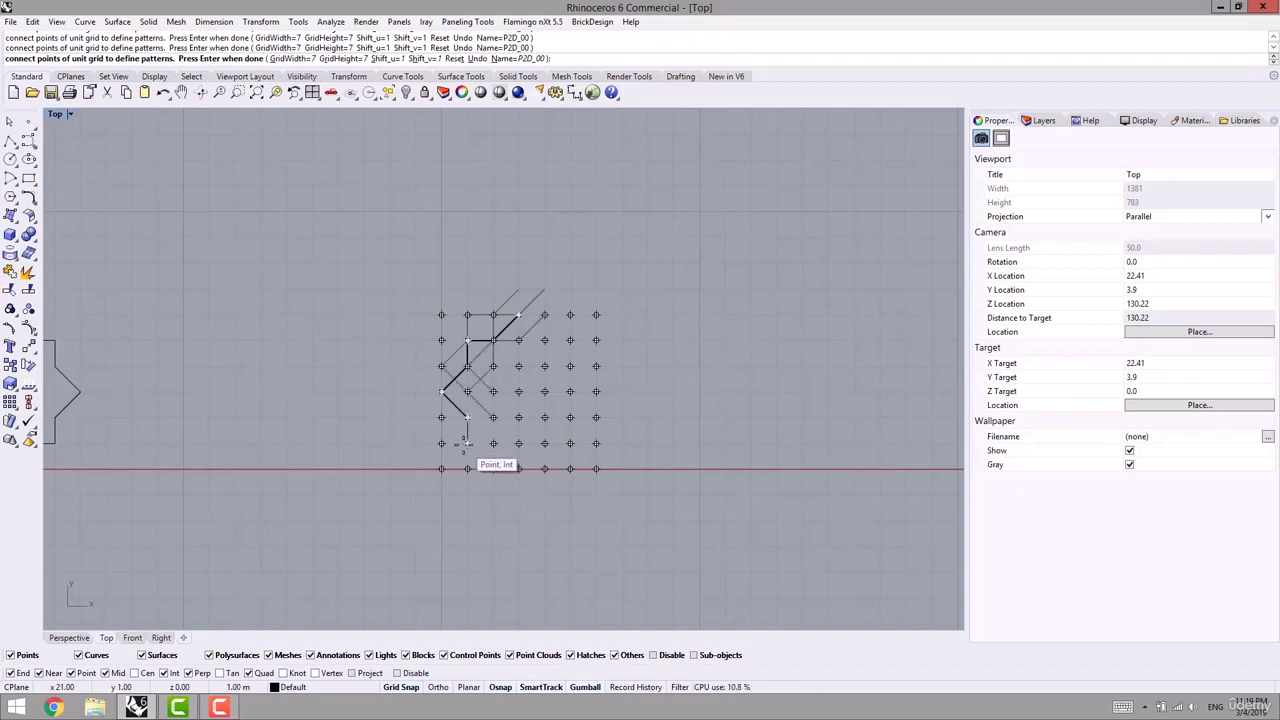
click(467, 443)
click(493, 443)
click(518, 468)
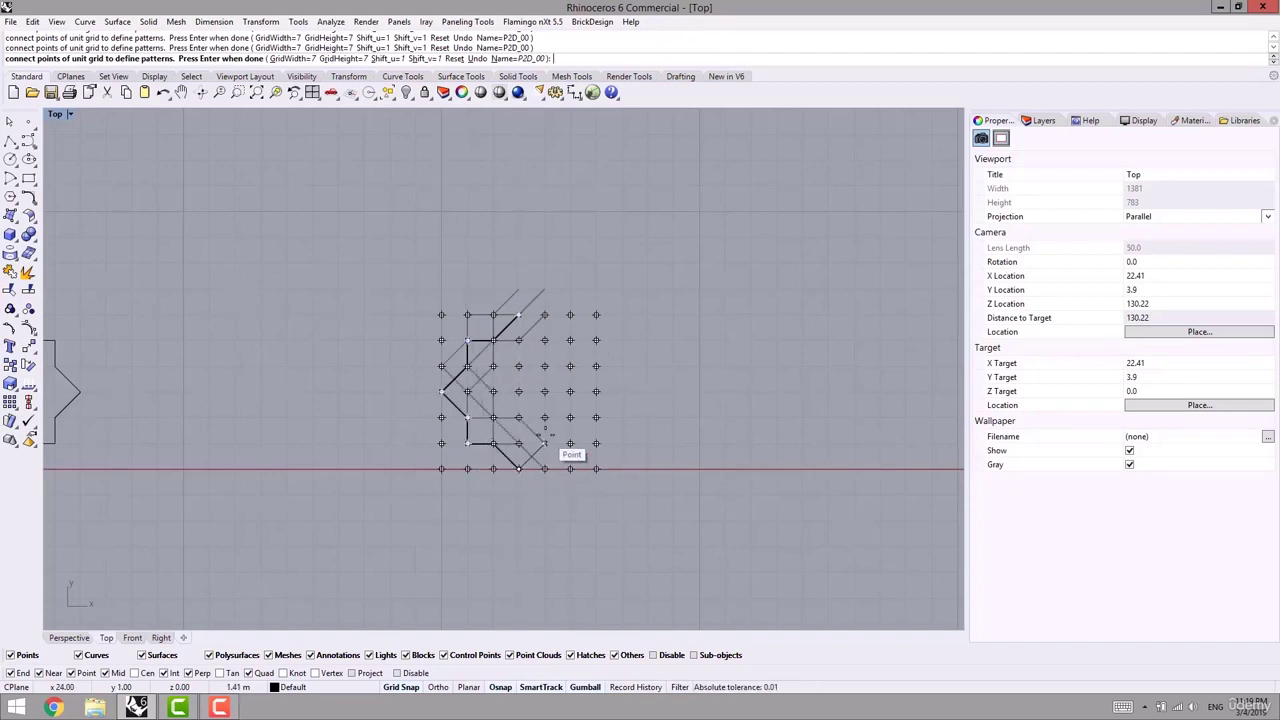
- Trace the star's right side back to the start point and finish the outline
click(544, 443)
click(570, 443)
click(570, 417)
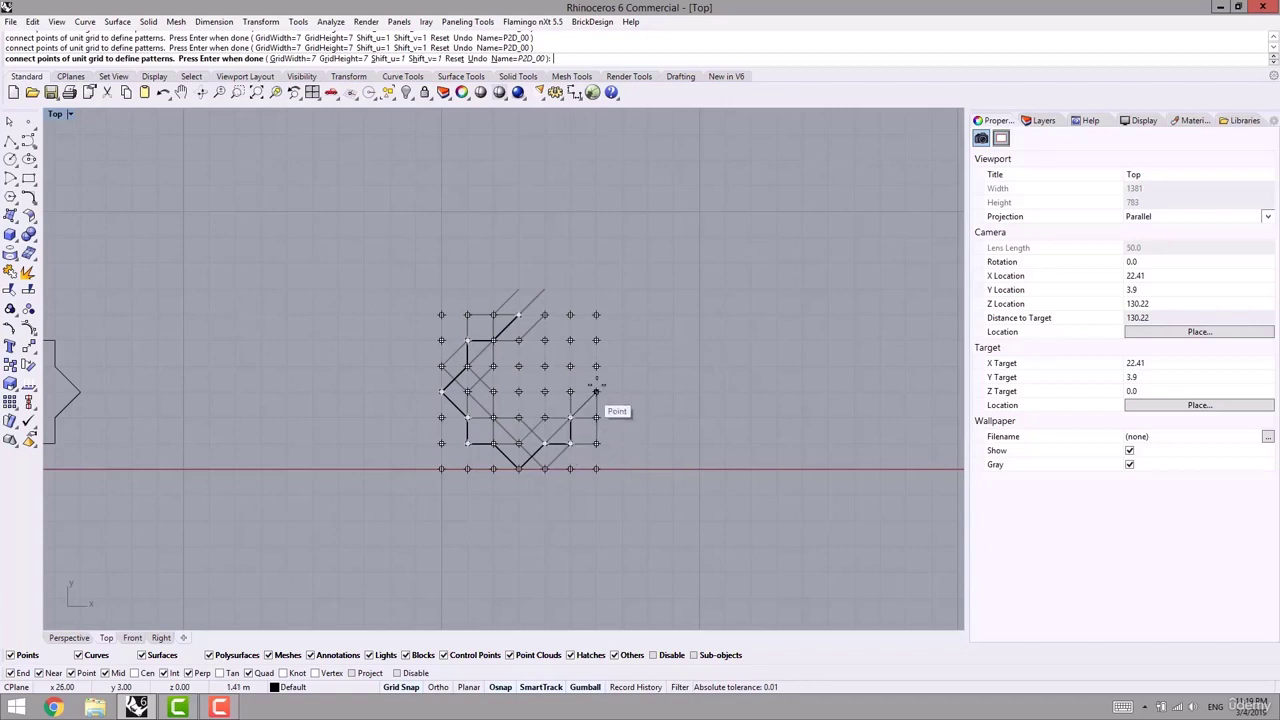
click(596, 391)
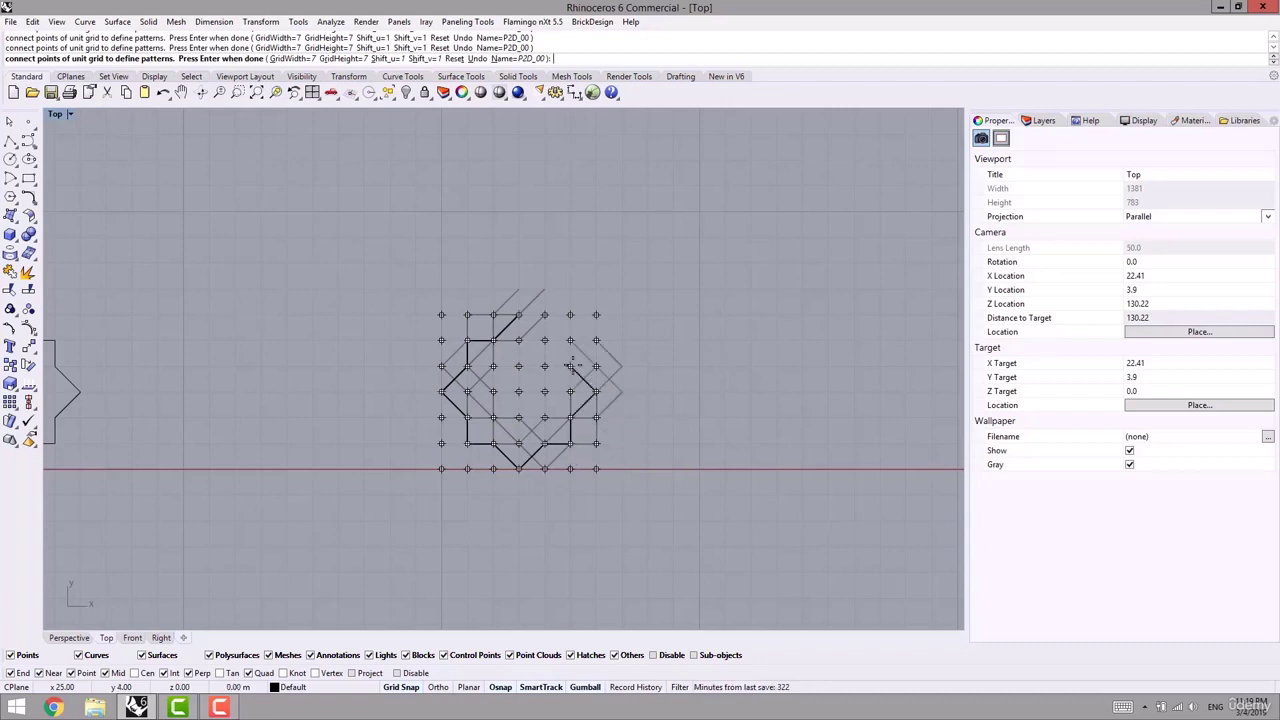
click(570, 340)
click(544, 340)
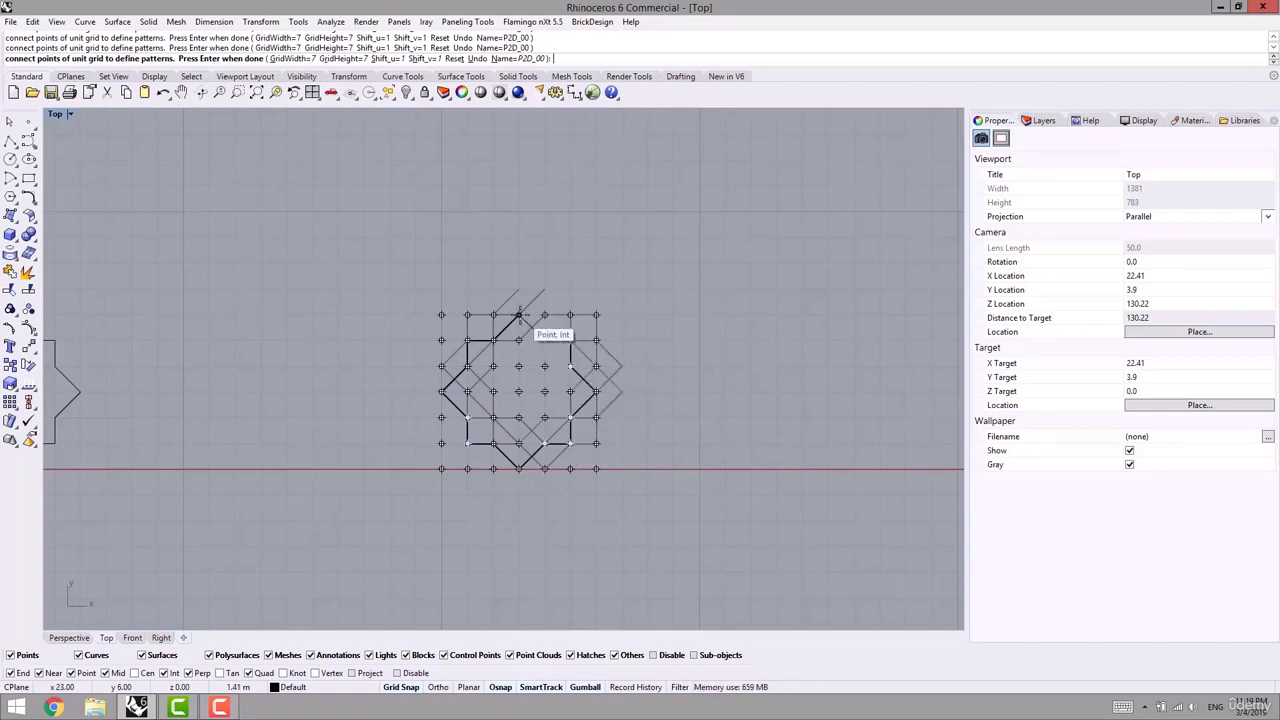
click(519, 315)
right_drag(724, 346, 626, 403)
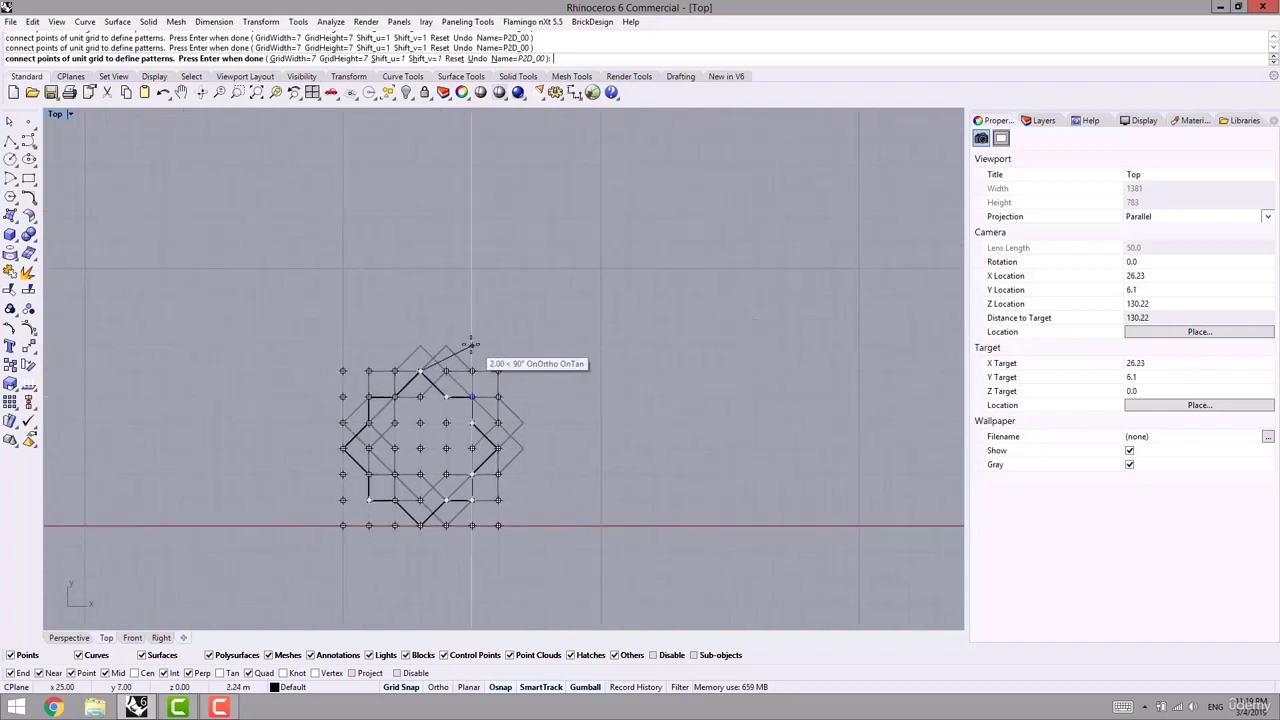
right_click(468, 298)
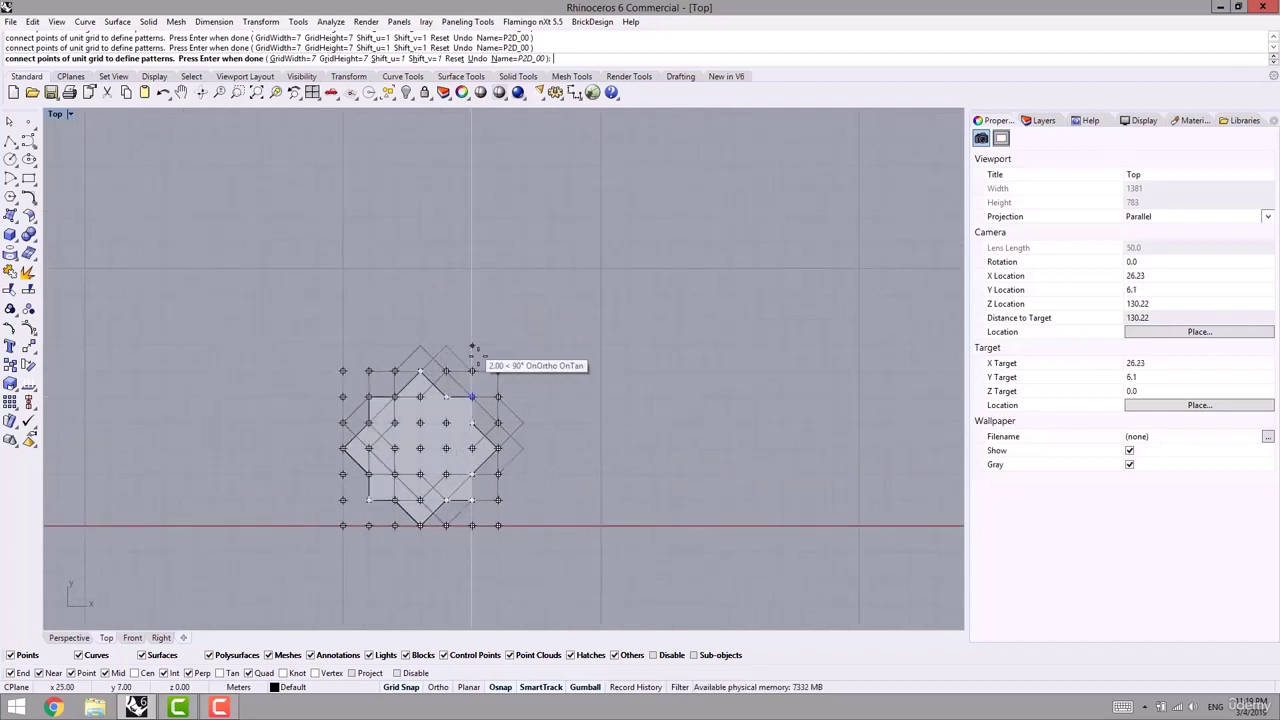
- Turn off the tracking guide lines and recentre the view on the star pattern
right_drag(474, 402, 407, 379)
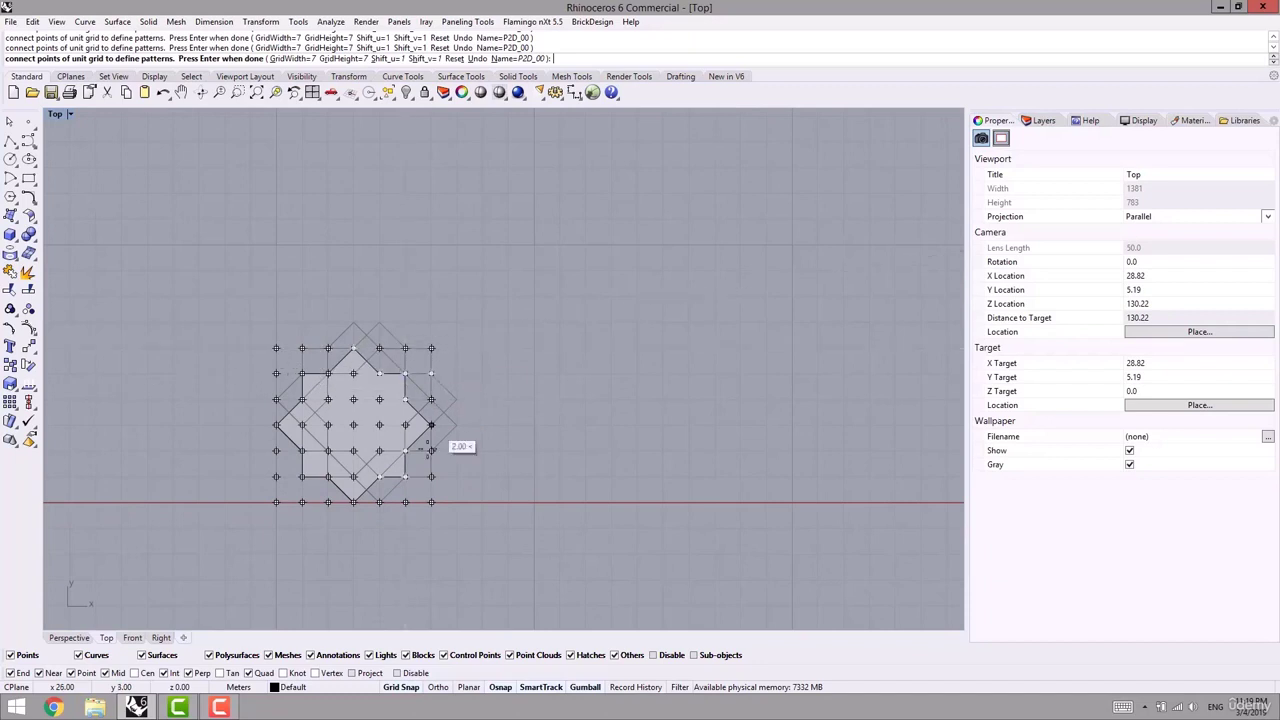
scroll(376, 404, up, 2)
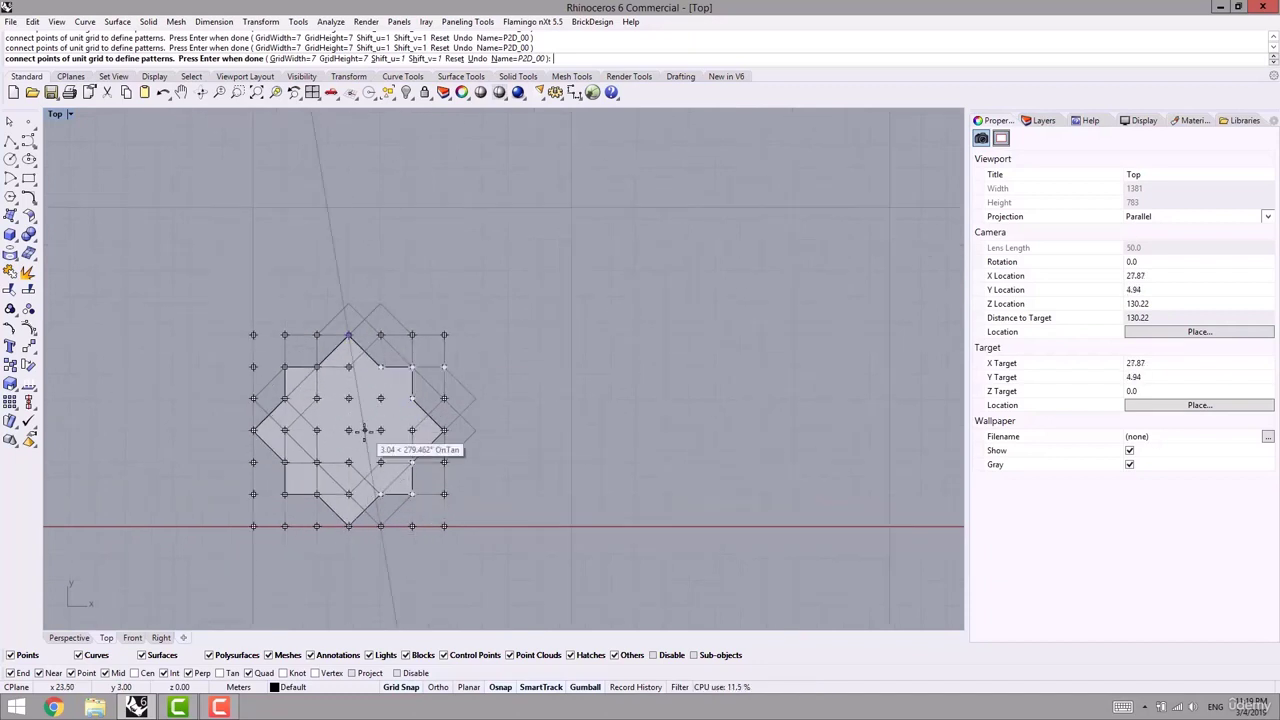
click(444, 366)
click(544, 691)
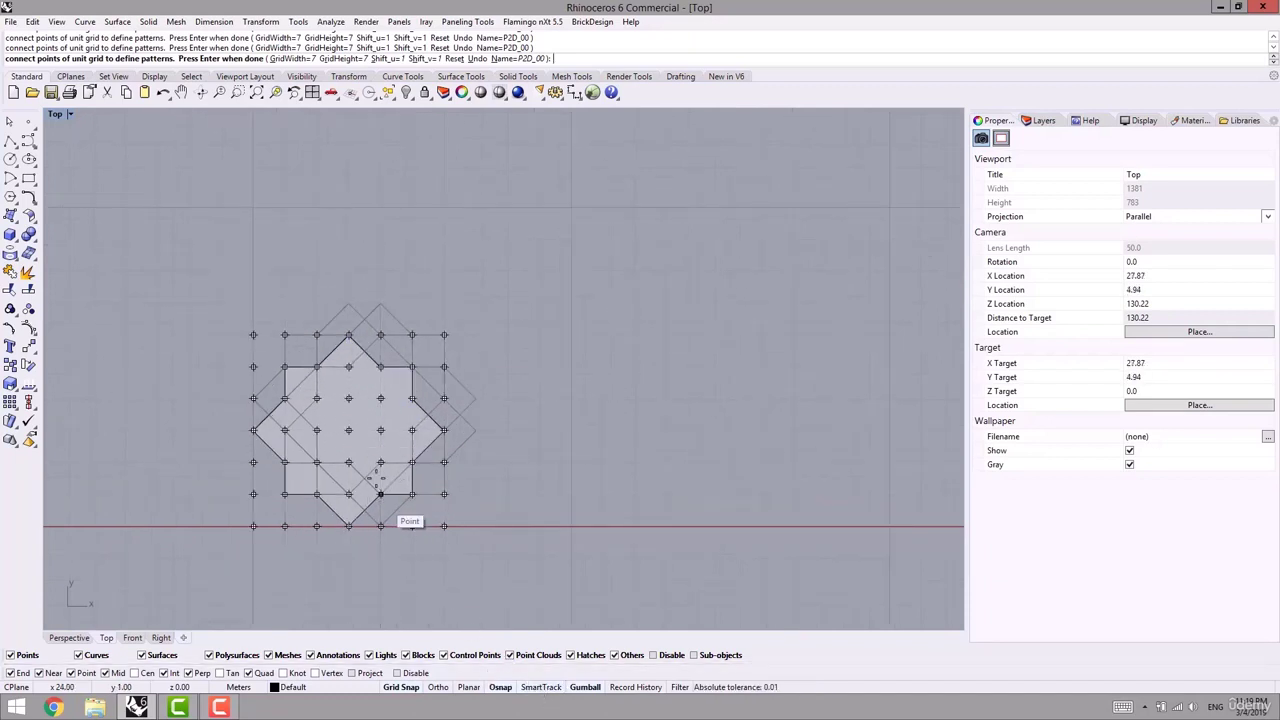
right_drag(421, 428, 404, 415)
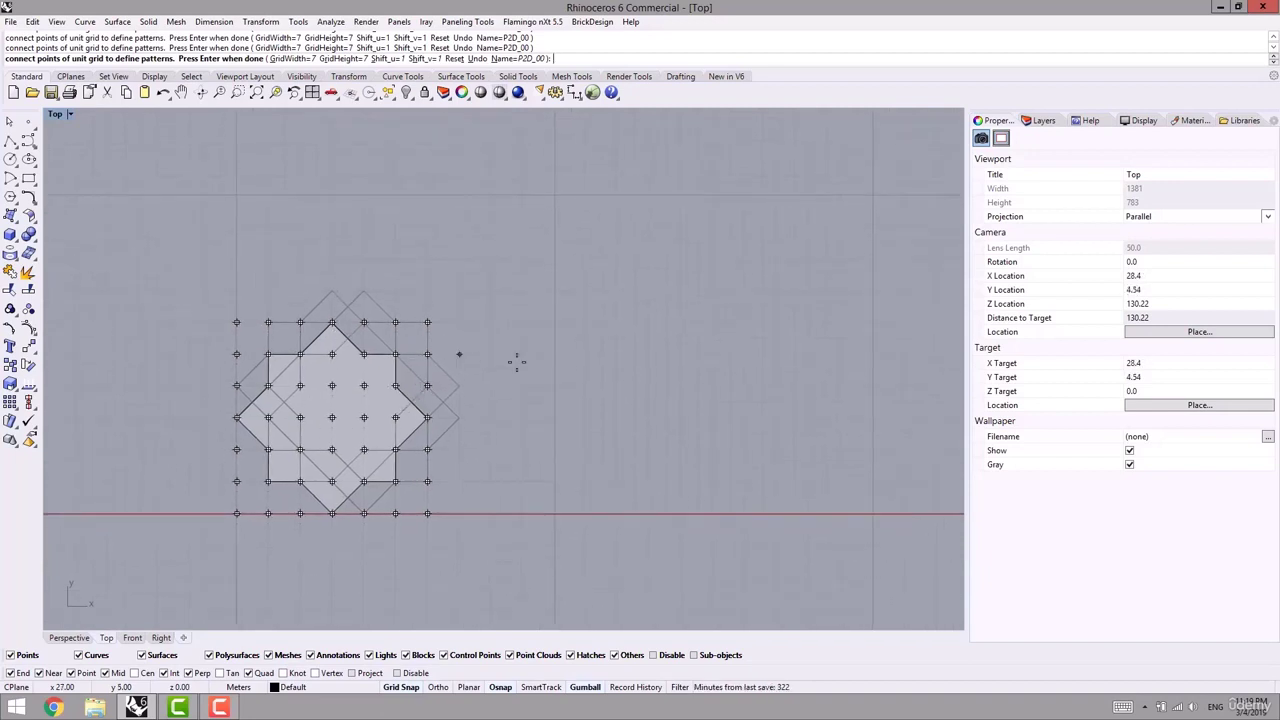
right_drag(555, 379, 594, 366)
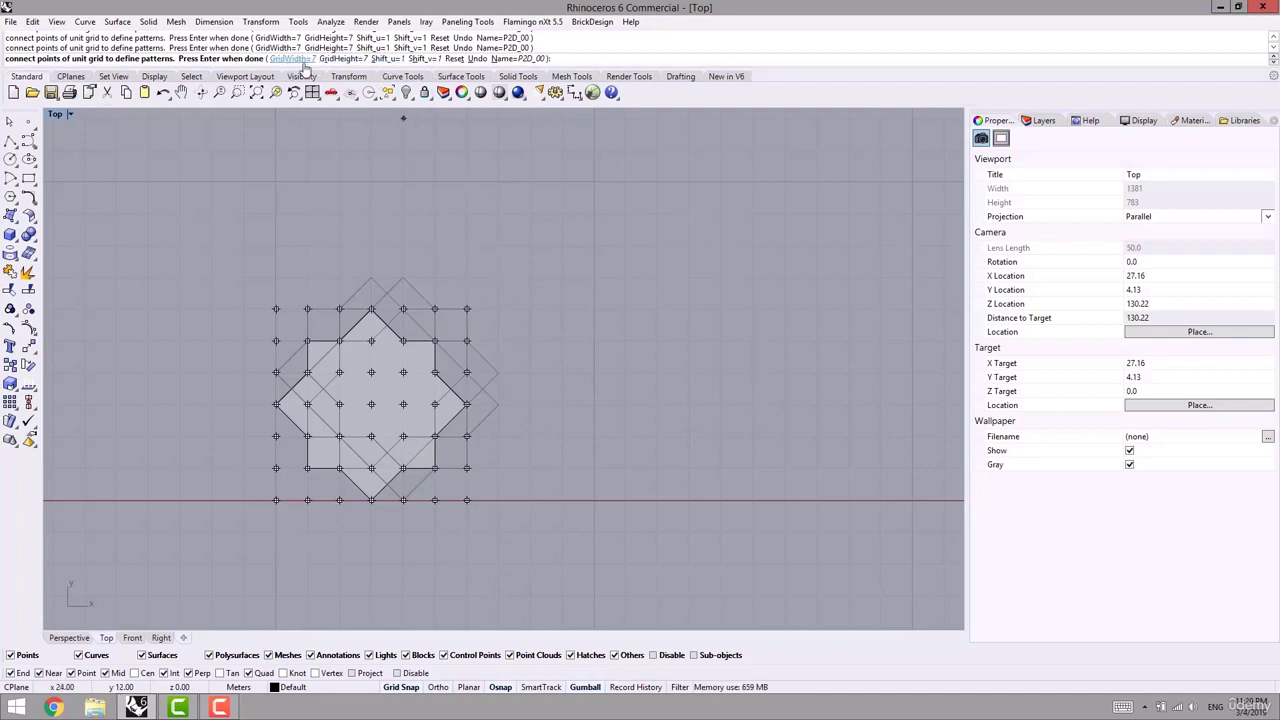
- Set the pattern's Shift_u and Shift_v both to 6
click(382, 59)
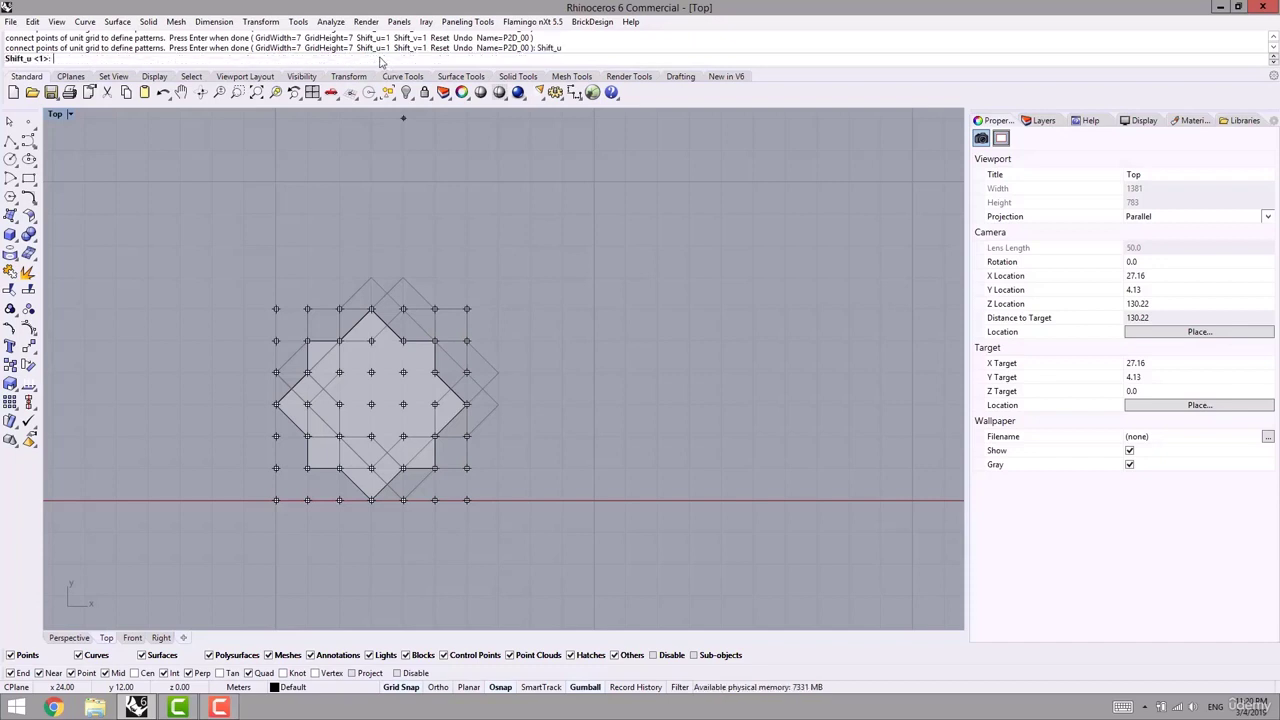
text(6)
key(Return)
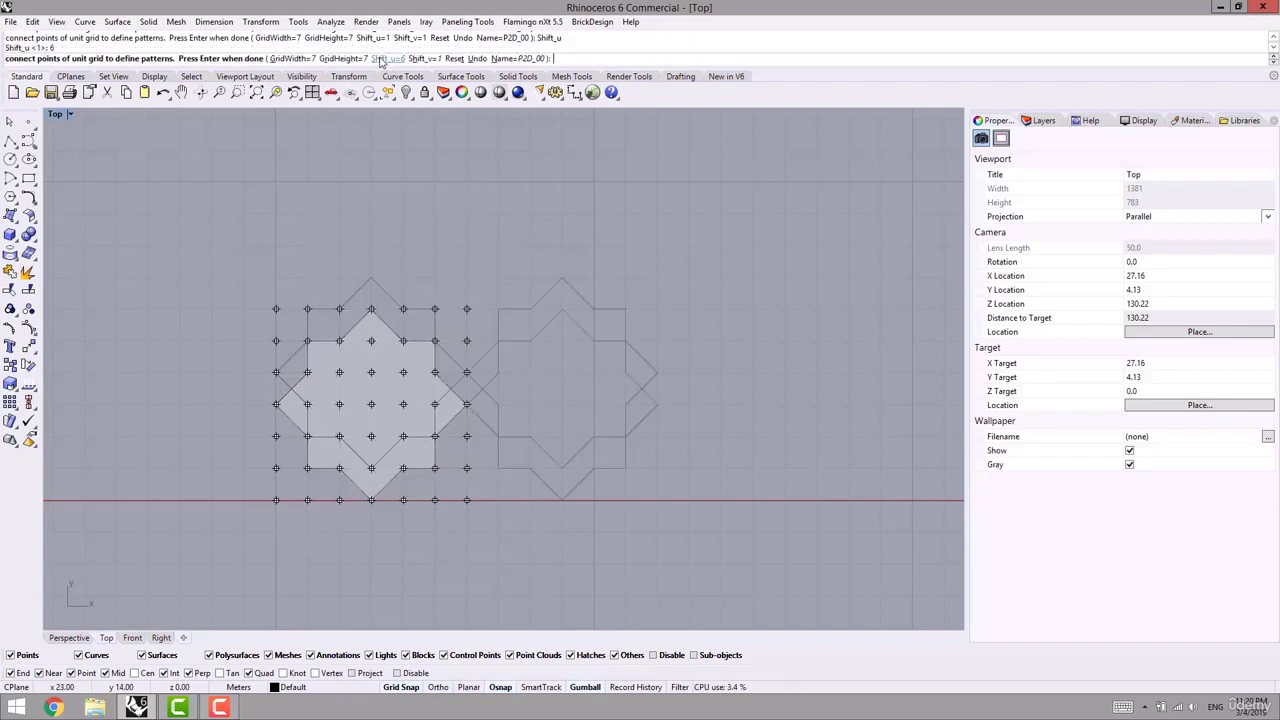
click(414, 59)
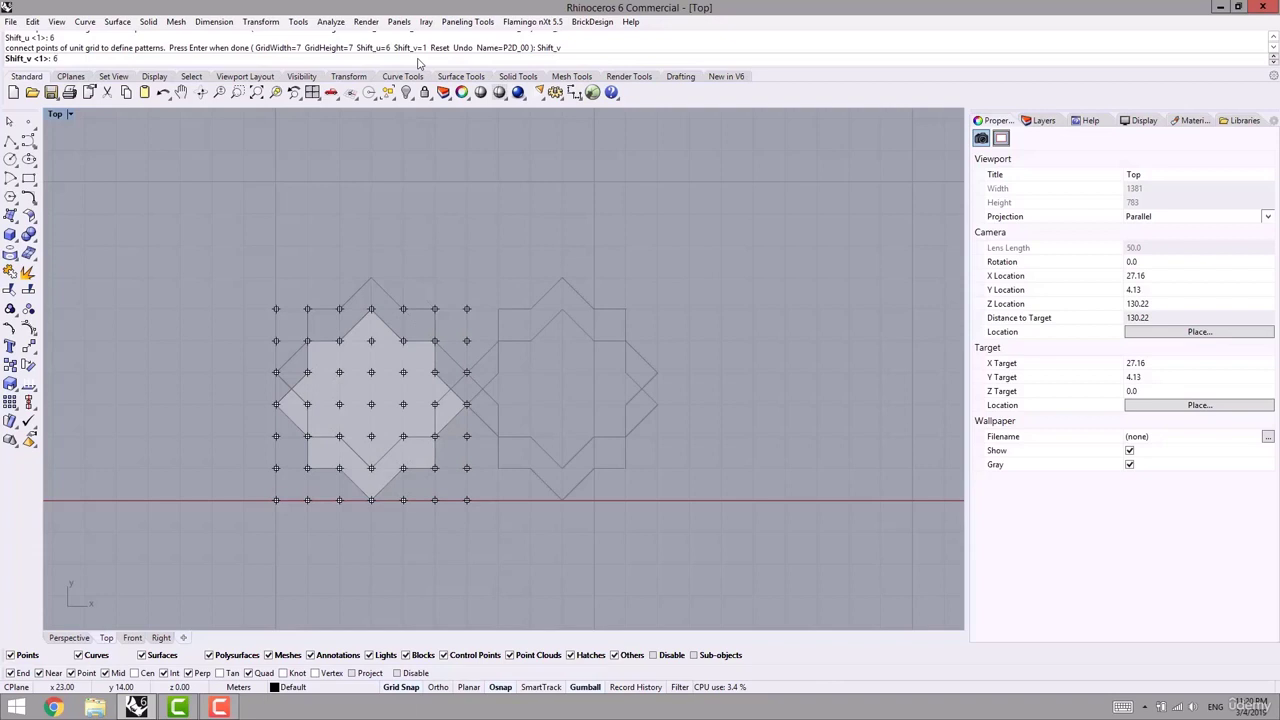
text(6)
key(Return)
- Save the star pattern definition and return to the Perspective view of the curved wall
scroll(486, 314, down, 3)
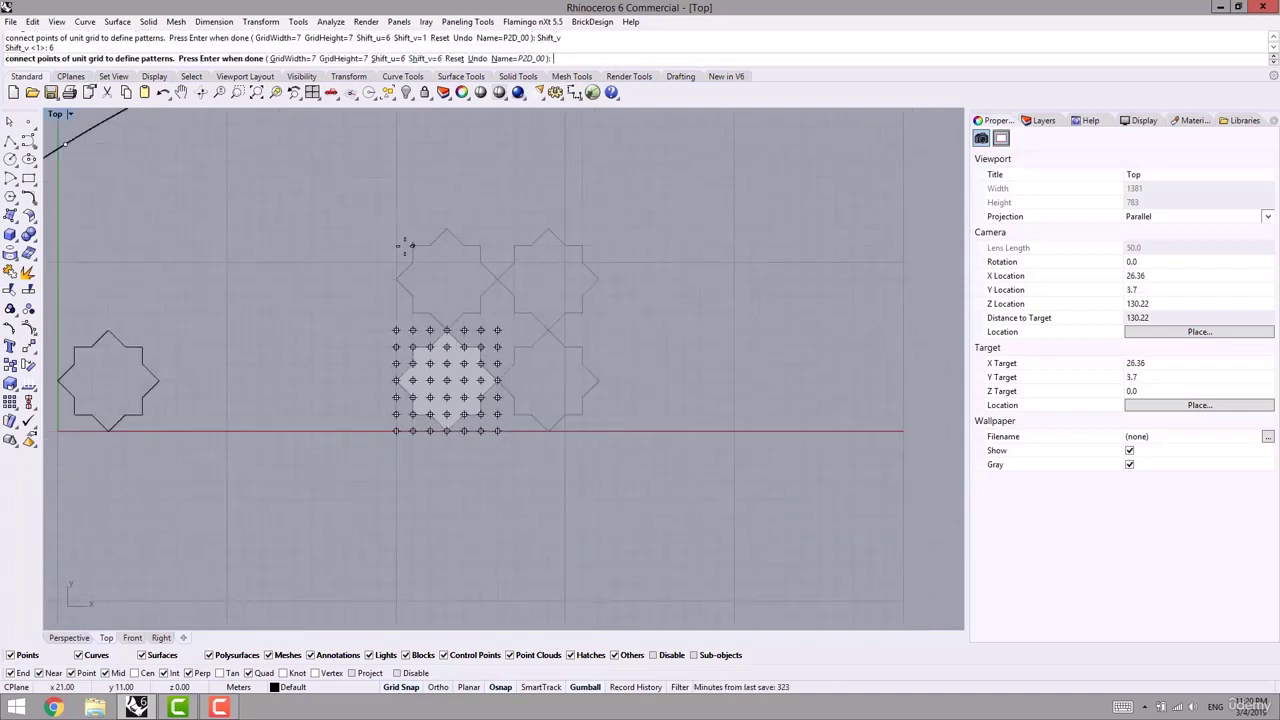
key(Return)
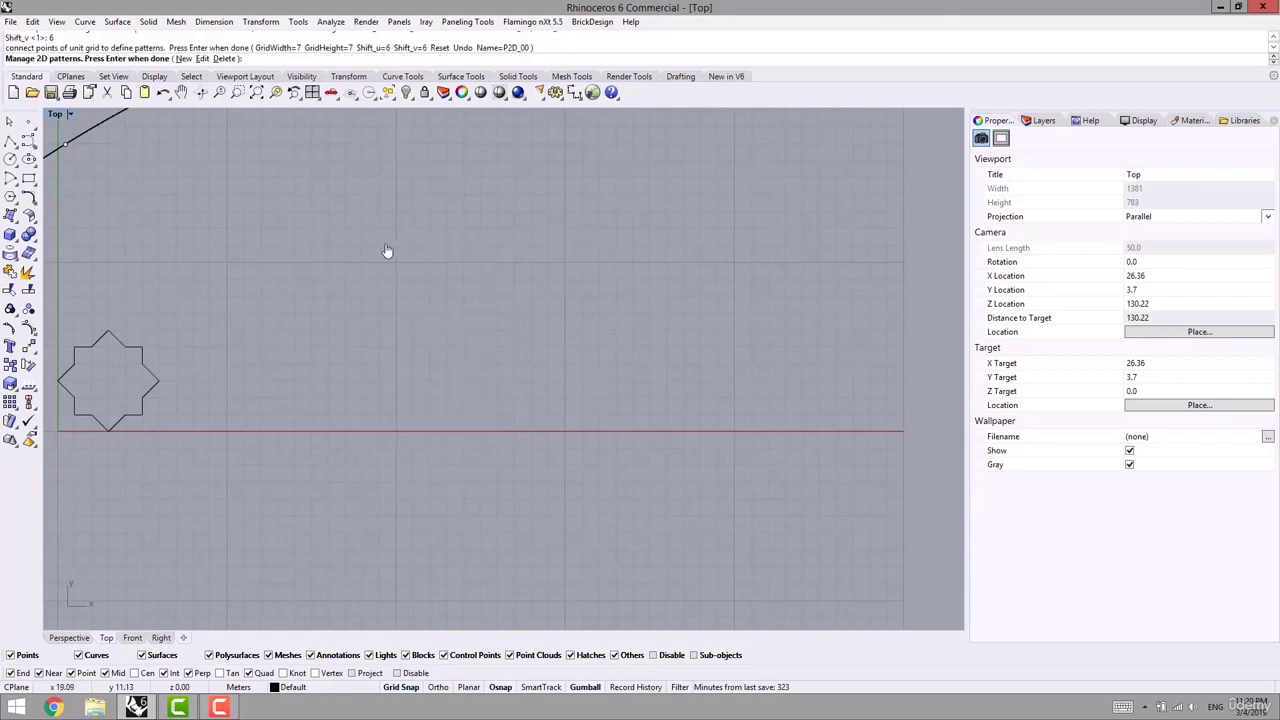
right_drag(385, 246, 482, 249)
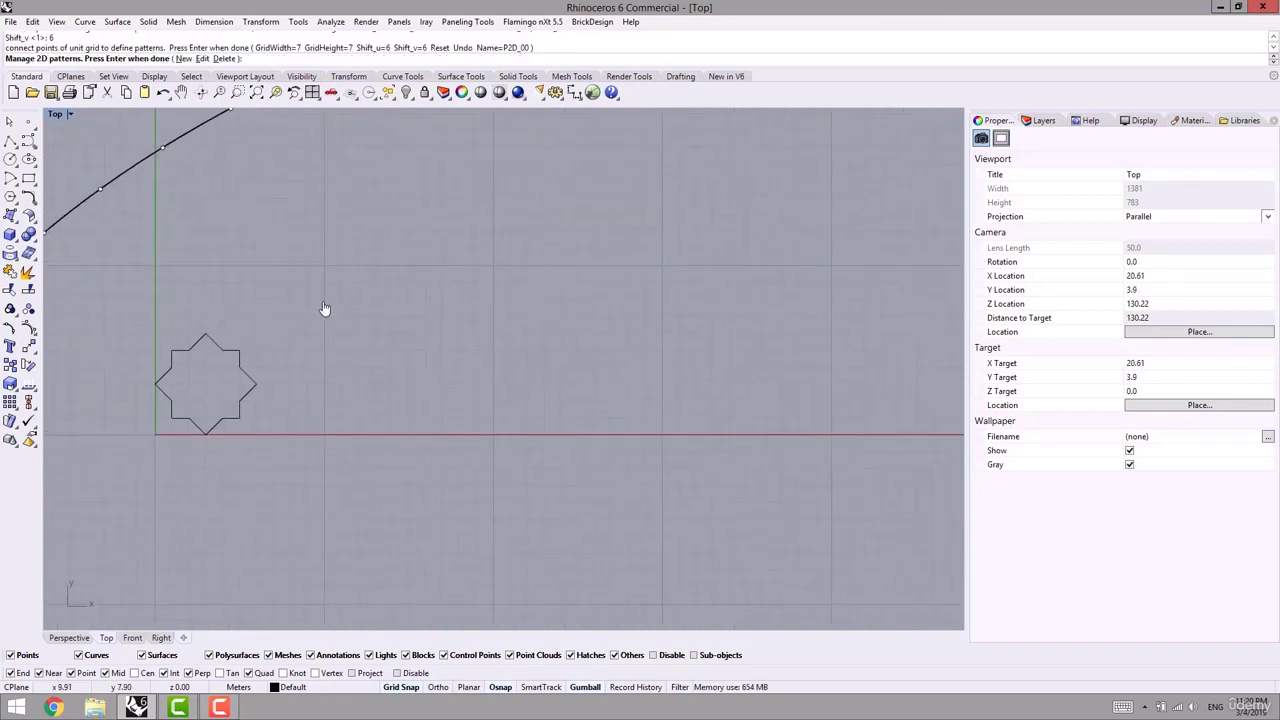
key(Return)
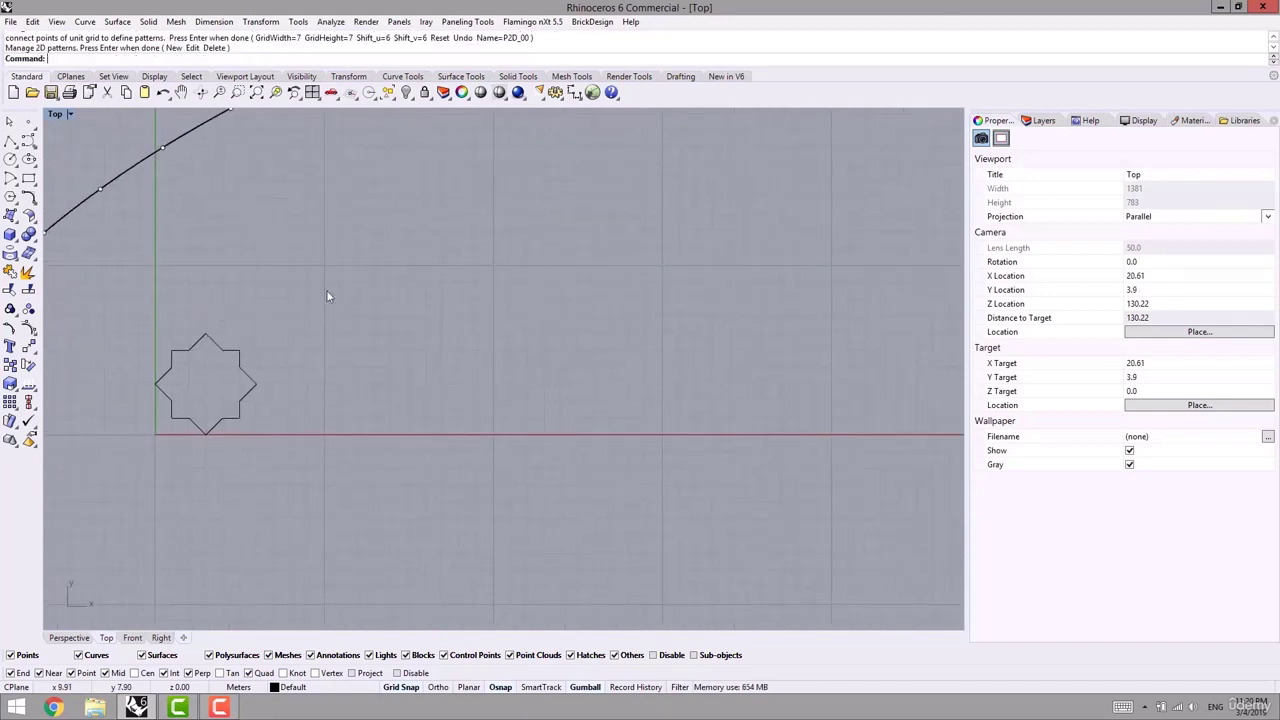
click(69, 638)
right_drag(316, 395, 371, 468)
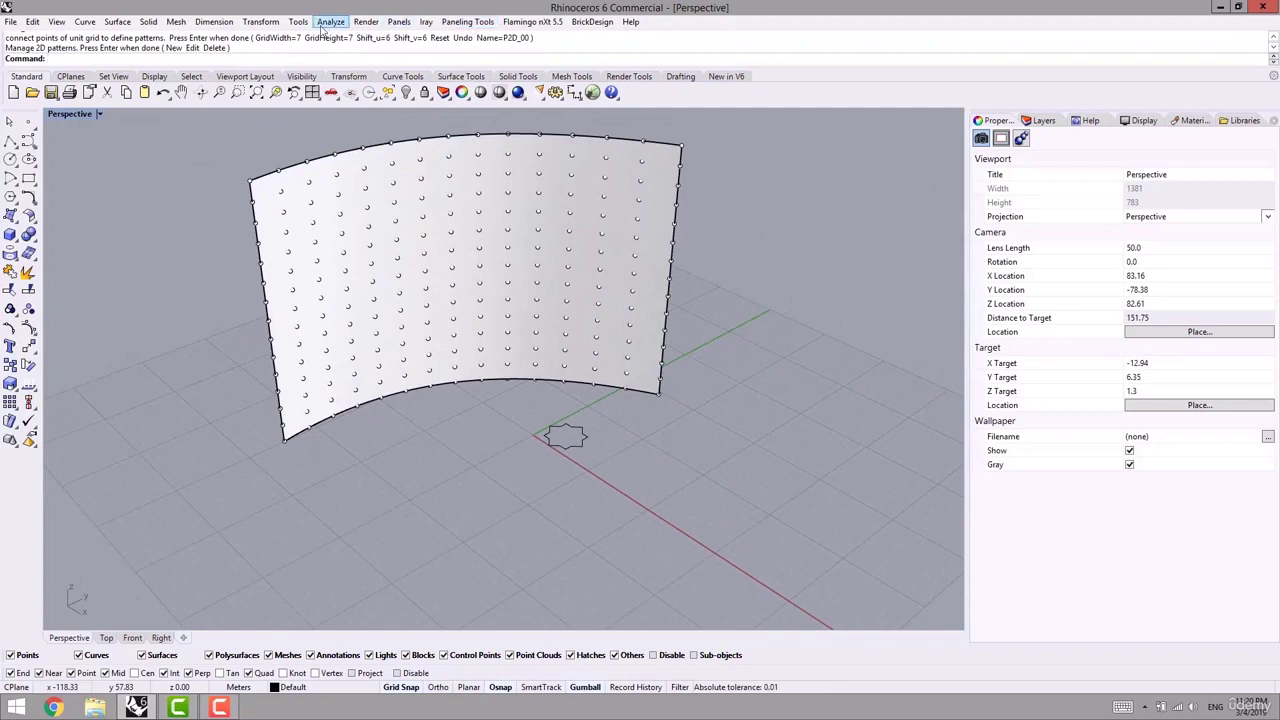
- Run Panel 2D Grid on the wall's point grid with the curved surface as base, previewing Diamond panels
click(467, 21)
mouse_move(403, 57)
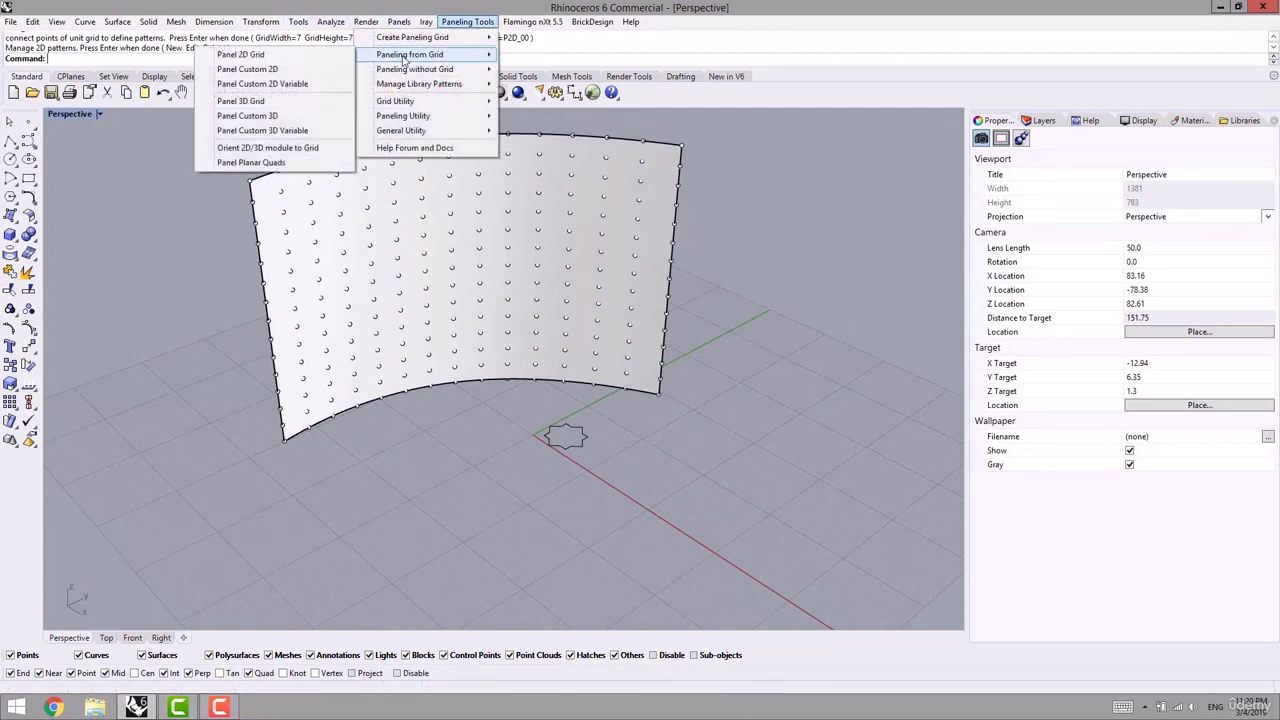
click(241, 55)
scroll(290, 212, up, 3)
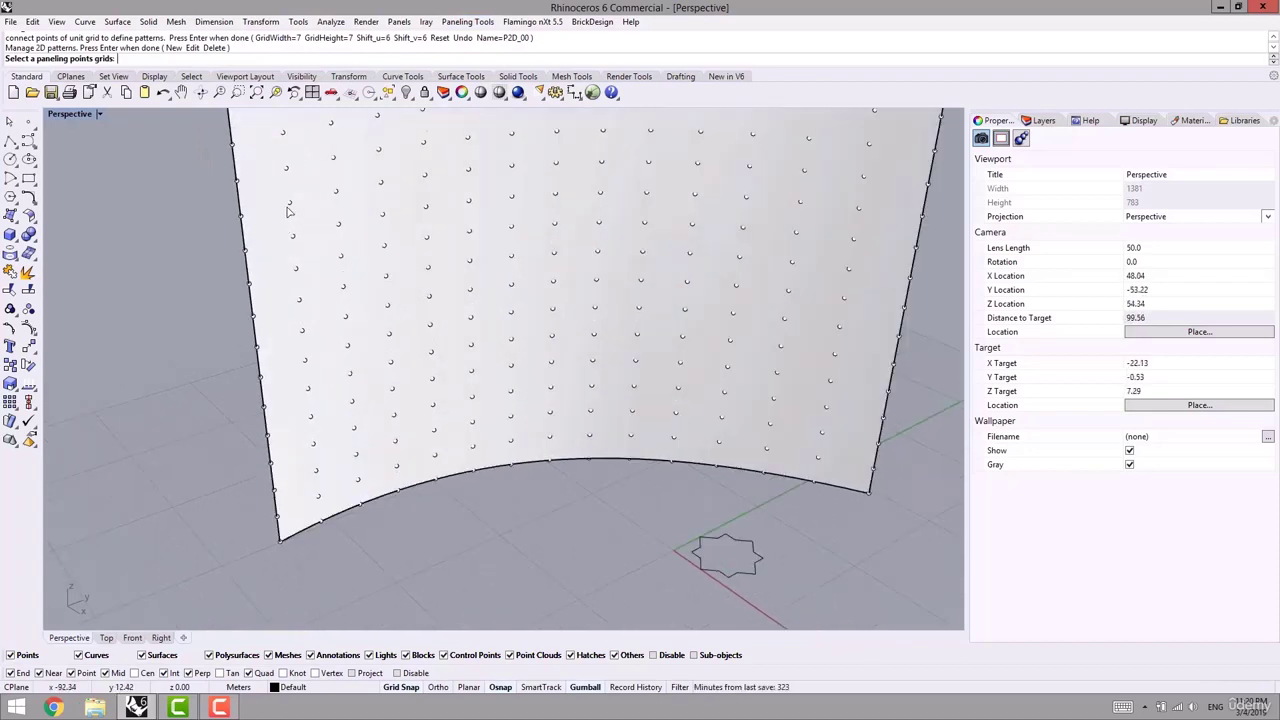
click(290, 207)
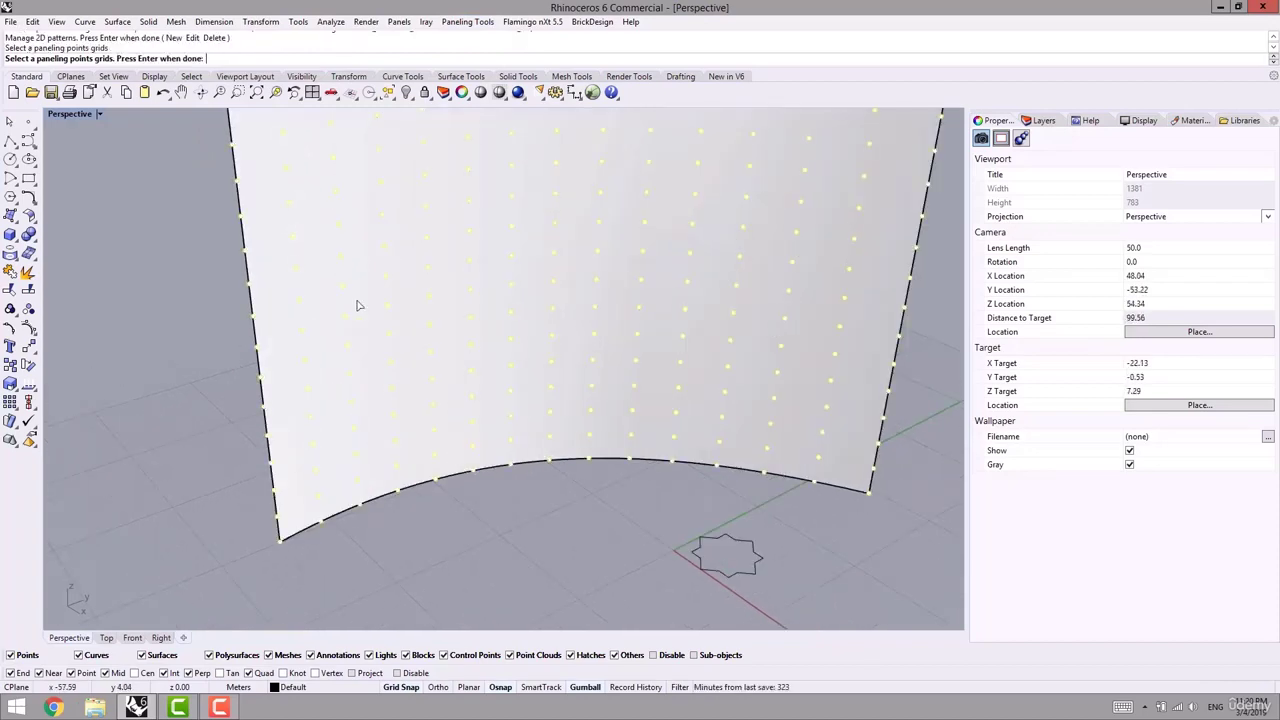
key(Return)
click(323, 289)
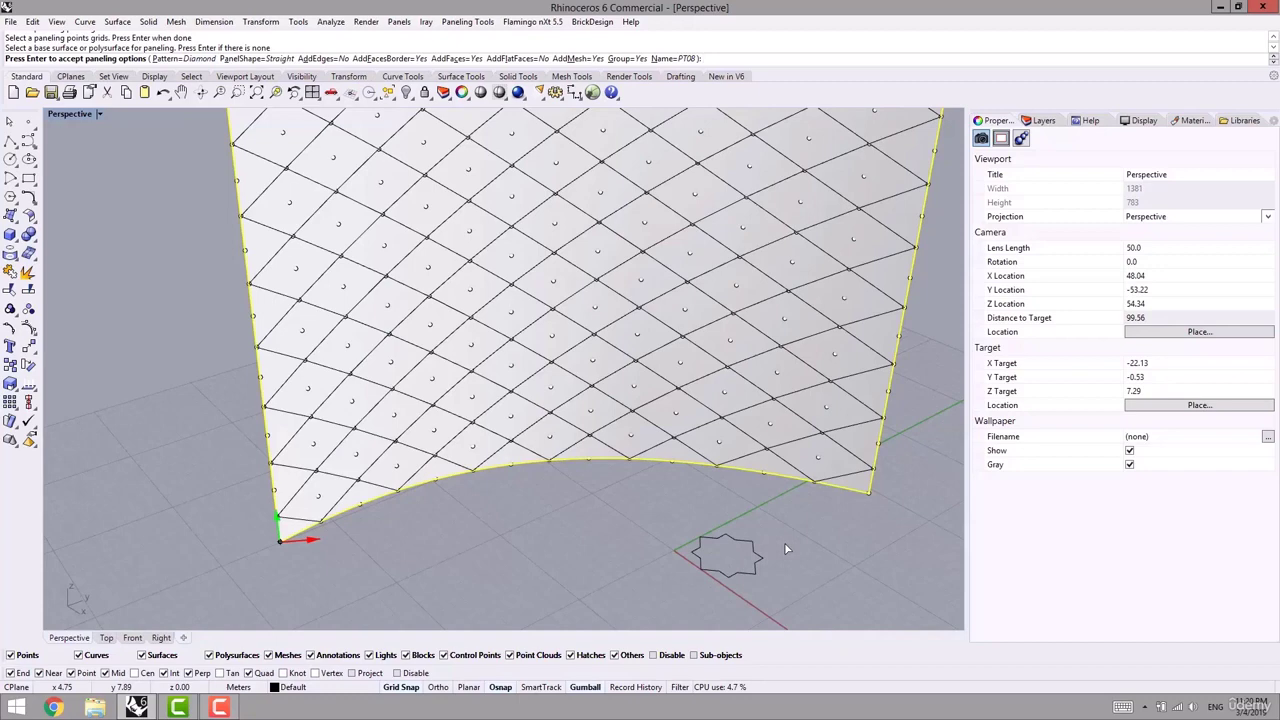
right_drag(466, 459, 338, 515)
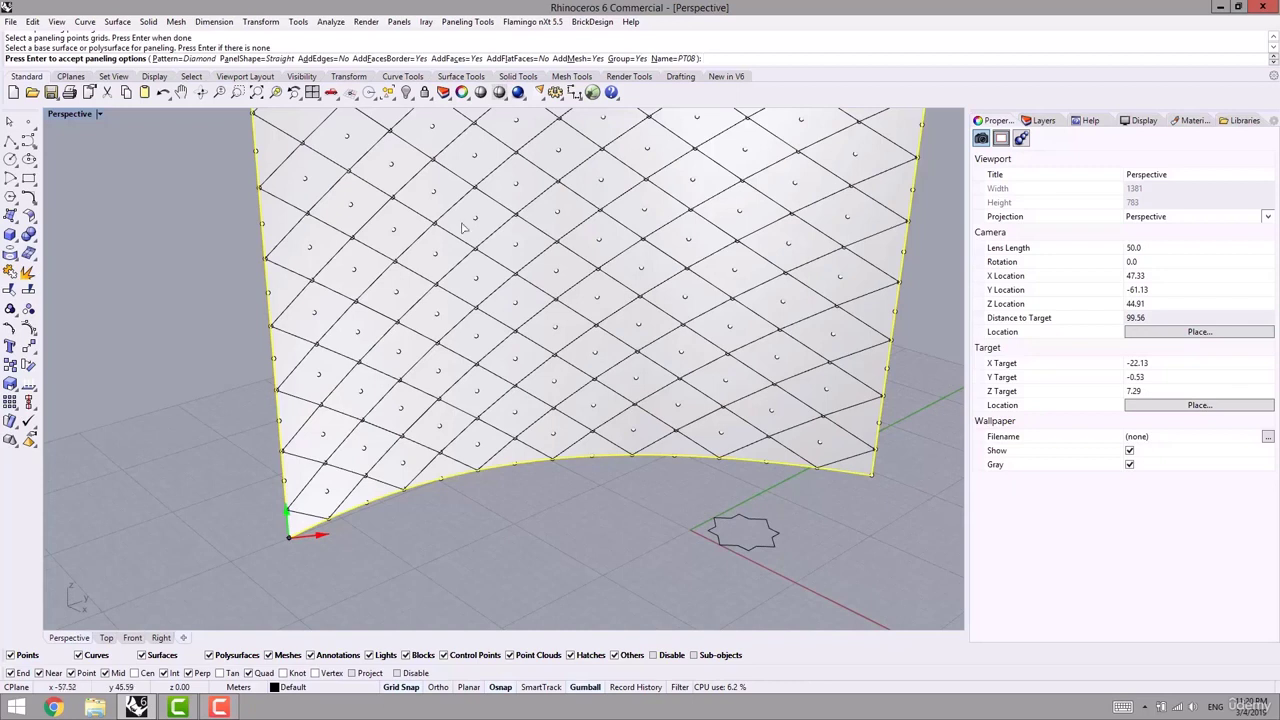
- Preview the P2D_00 star pattern on the wall, then cancel and undo to restore the star curve
click(195, 58)
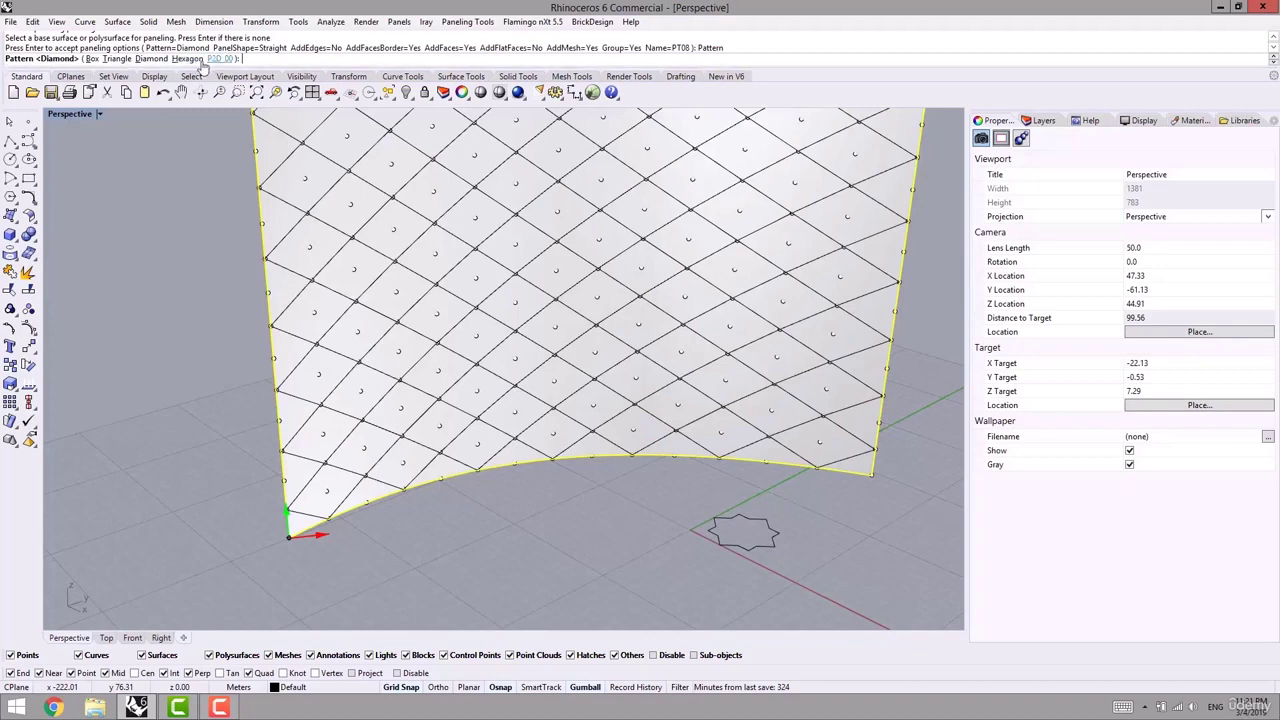
click(219, 59)
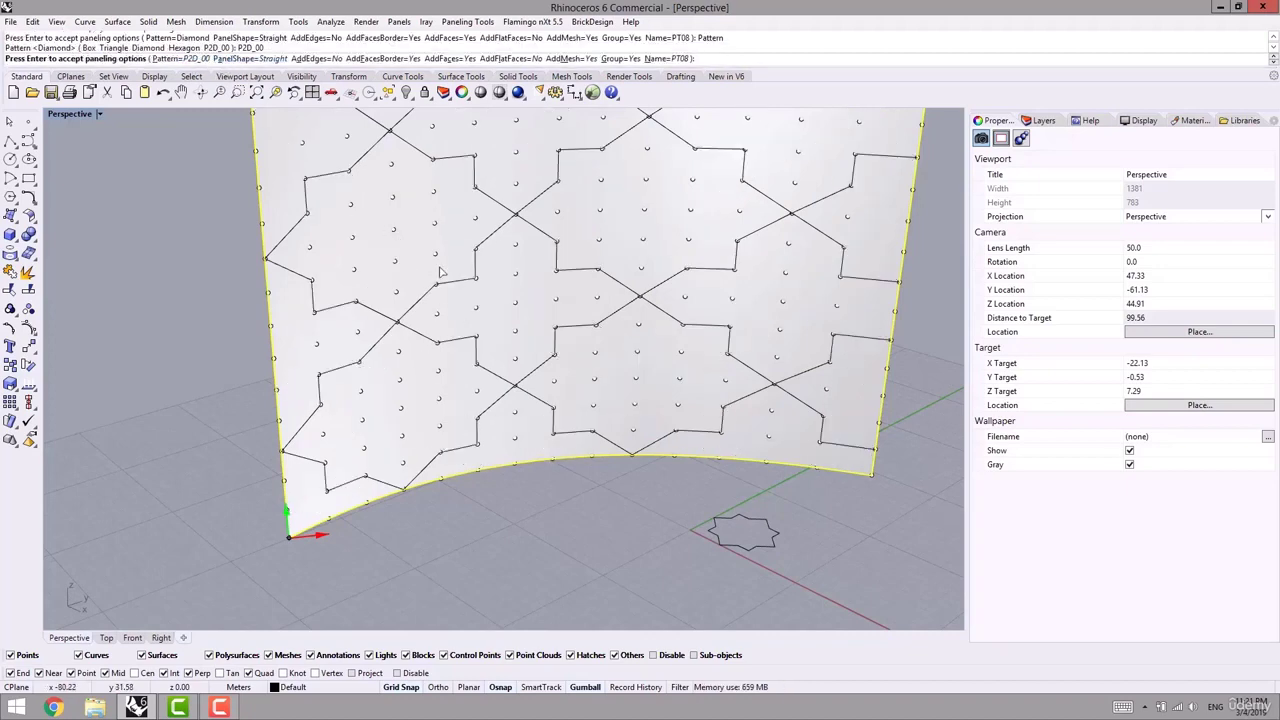
right_drag(530, 335, 450, 365)
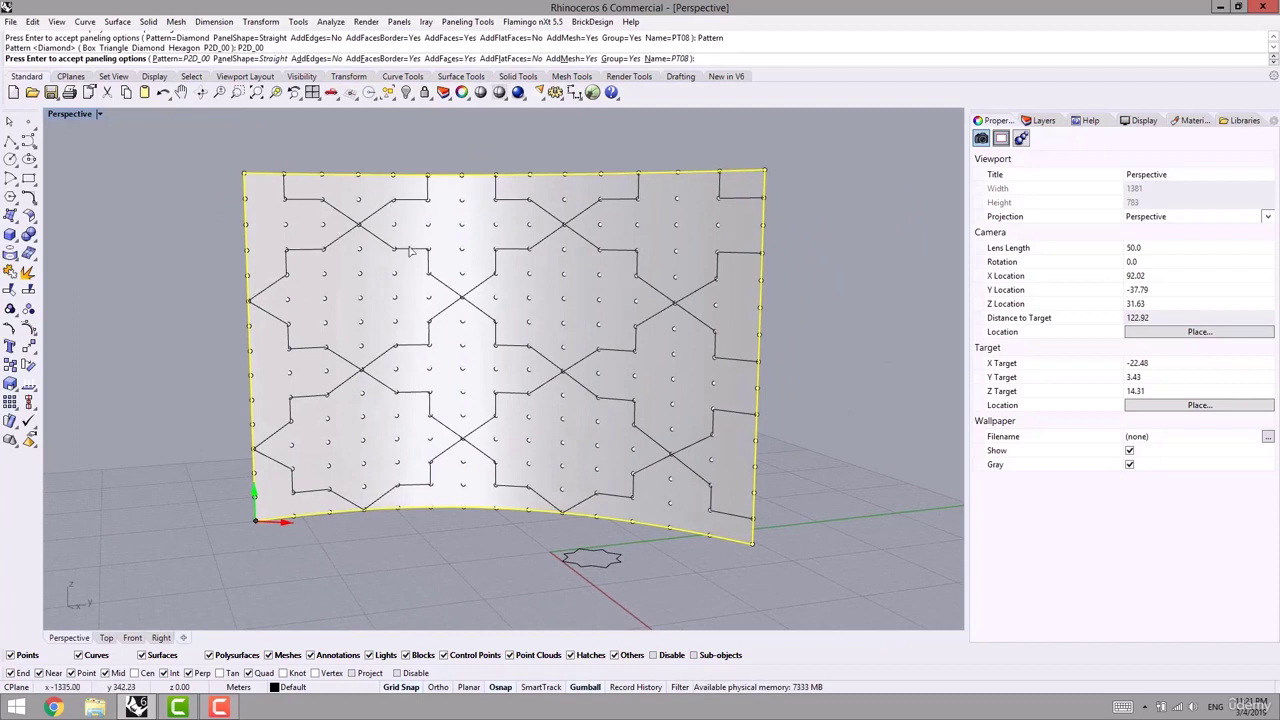
key(Escape)
key(ctrl+z)
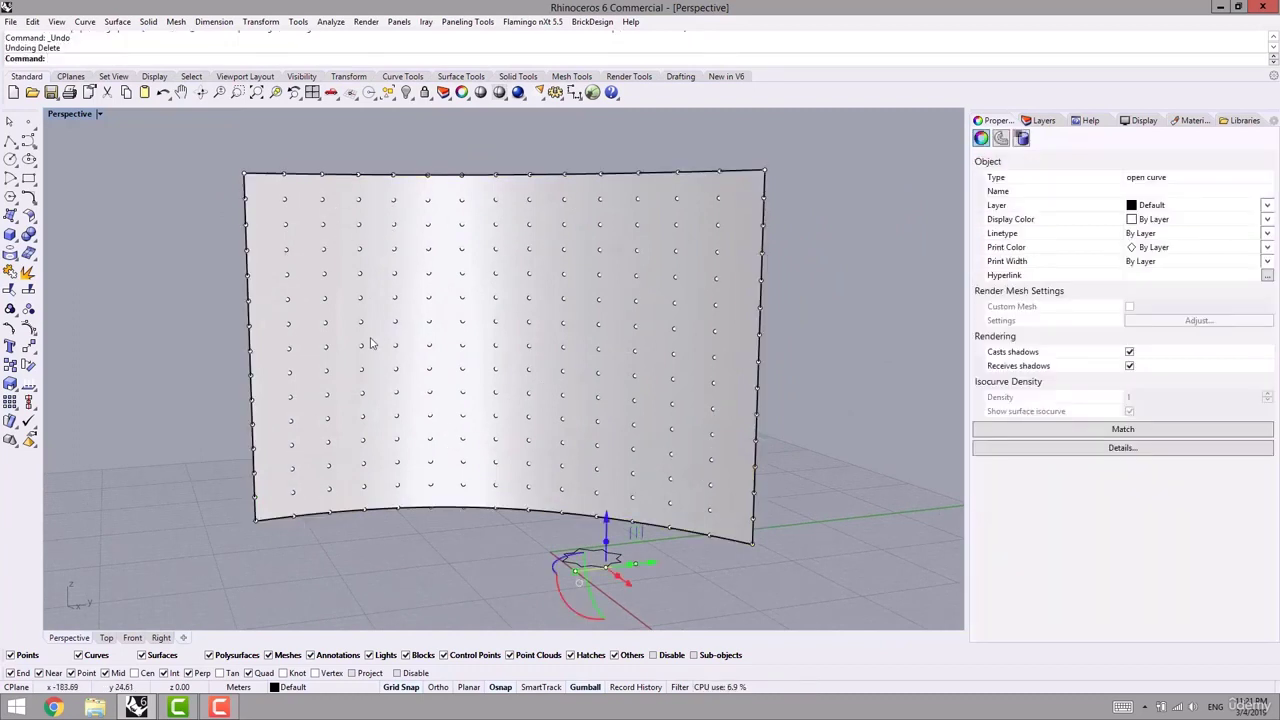
- Redo the curve deletion and delete the old 225-point grid from the surface
key(ctrl+y)
click(397, 427)
key(Delete)
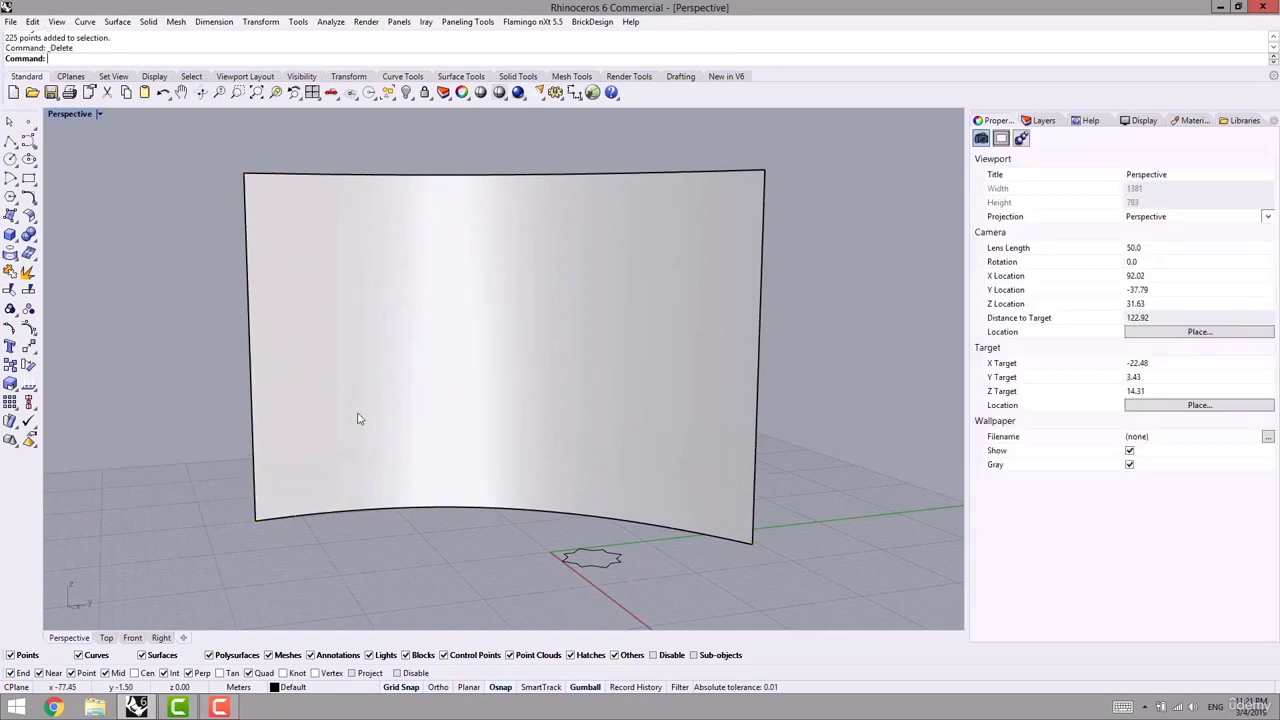
right_drag(357, 420, 415, 455)
- Run Surface Domain Number on the curved wall surface
click(455, 22)
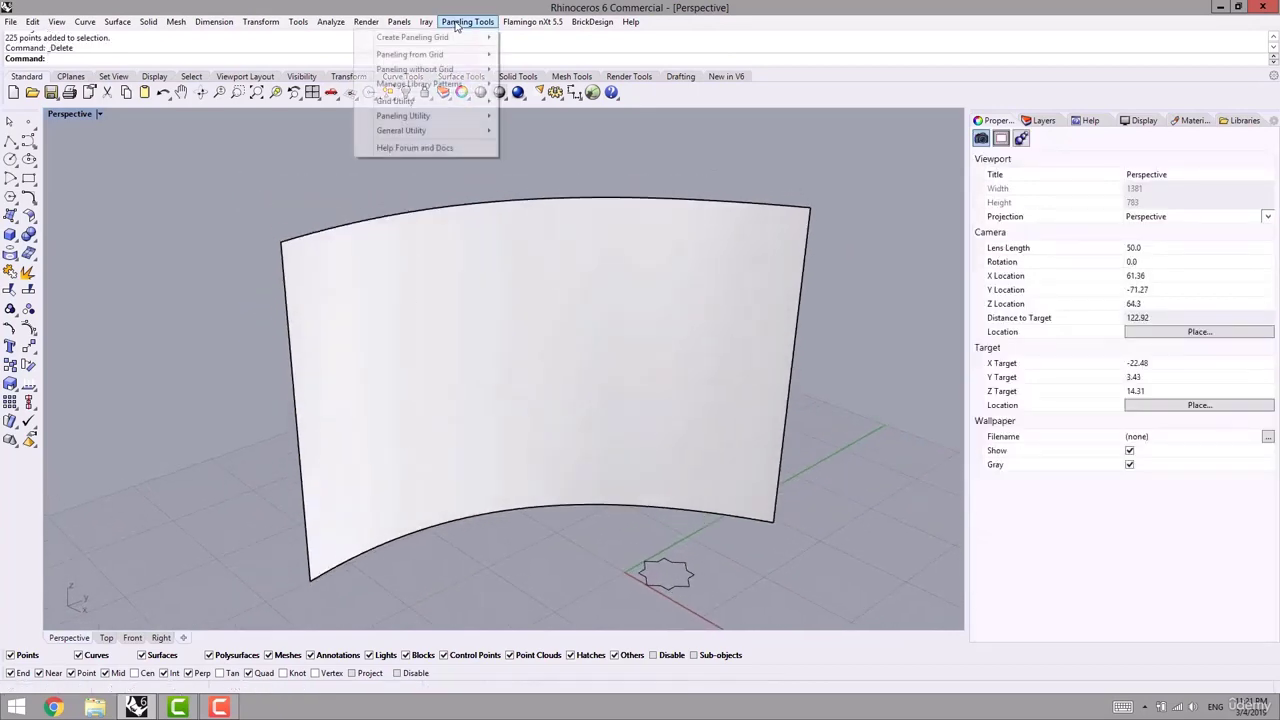
mouse_move(418, 38)
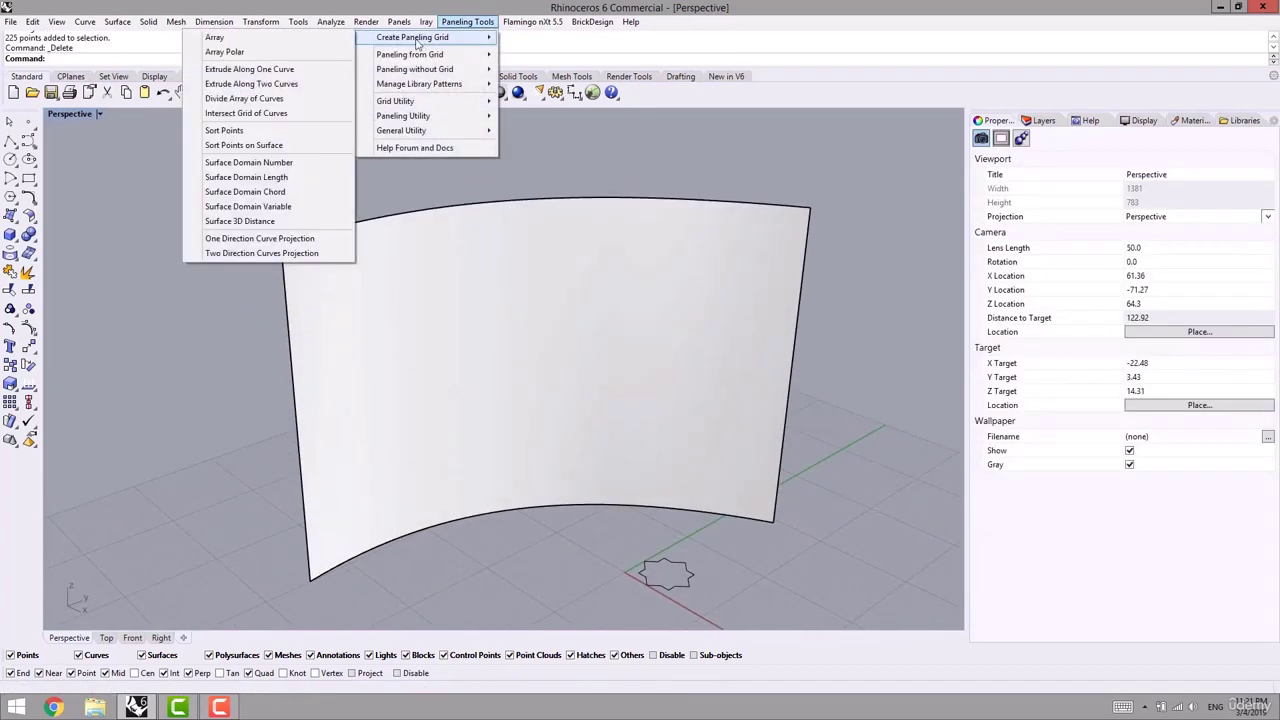
click(276, 163)
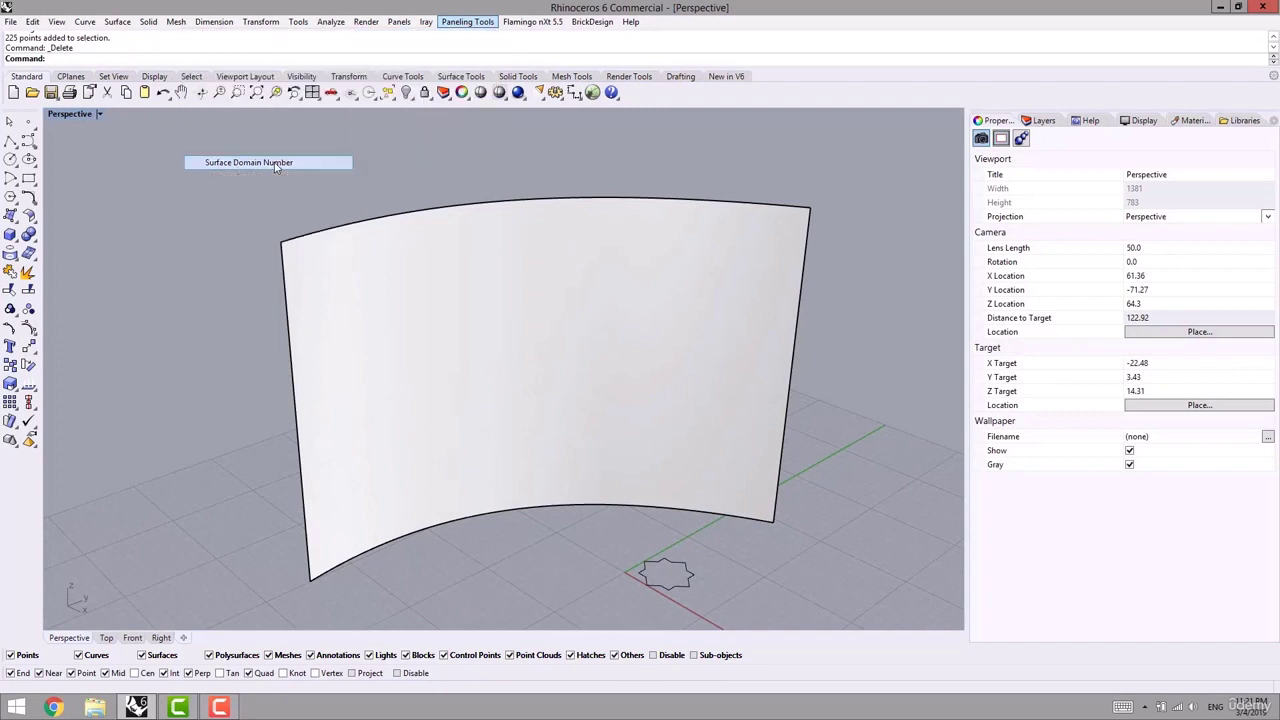
right_drag(355, 268, 365, 281)
click(365, 281)
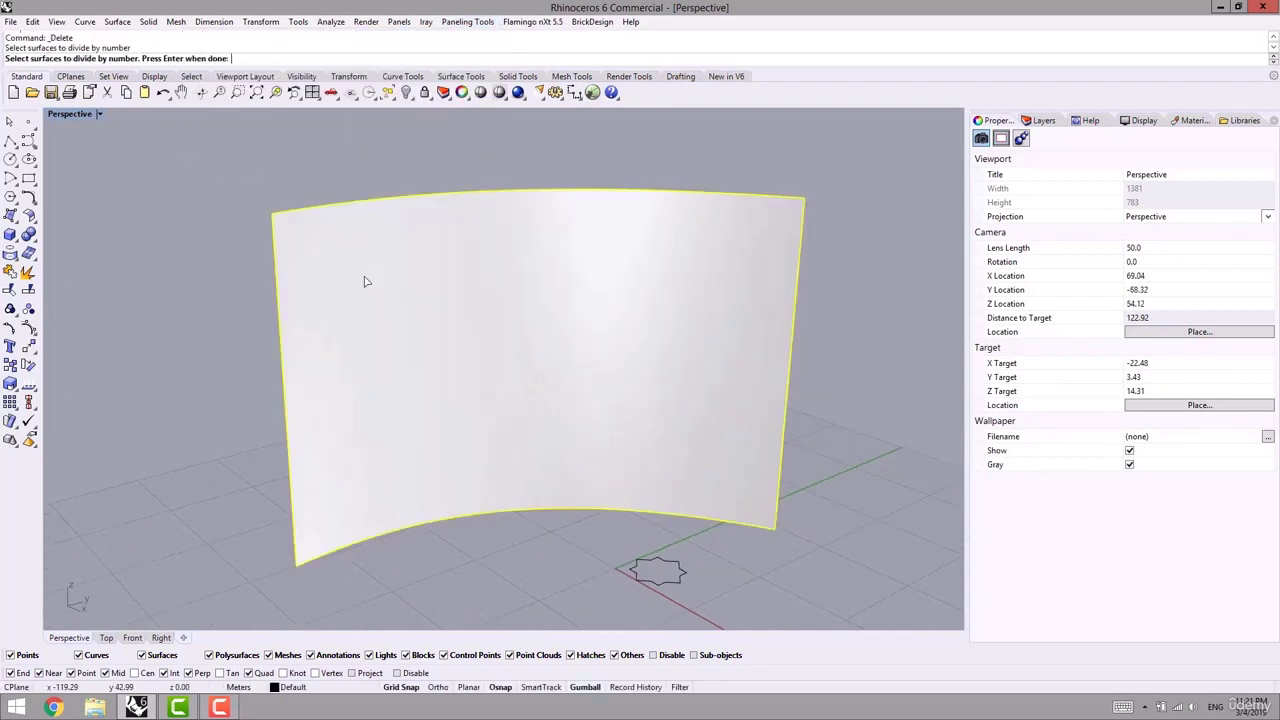
key(Return)
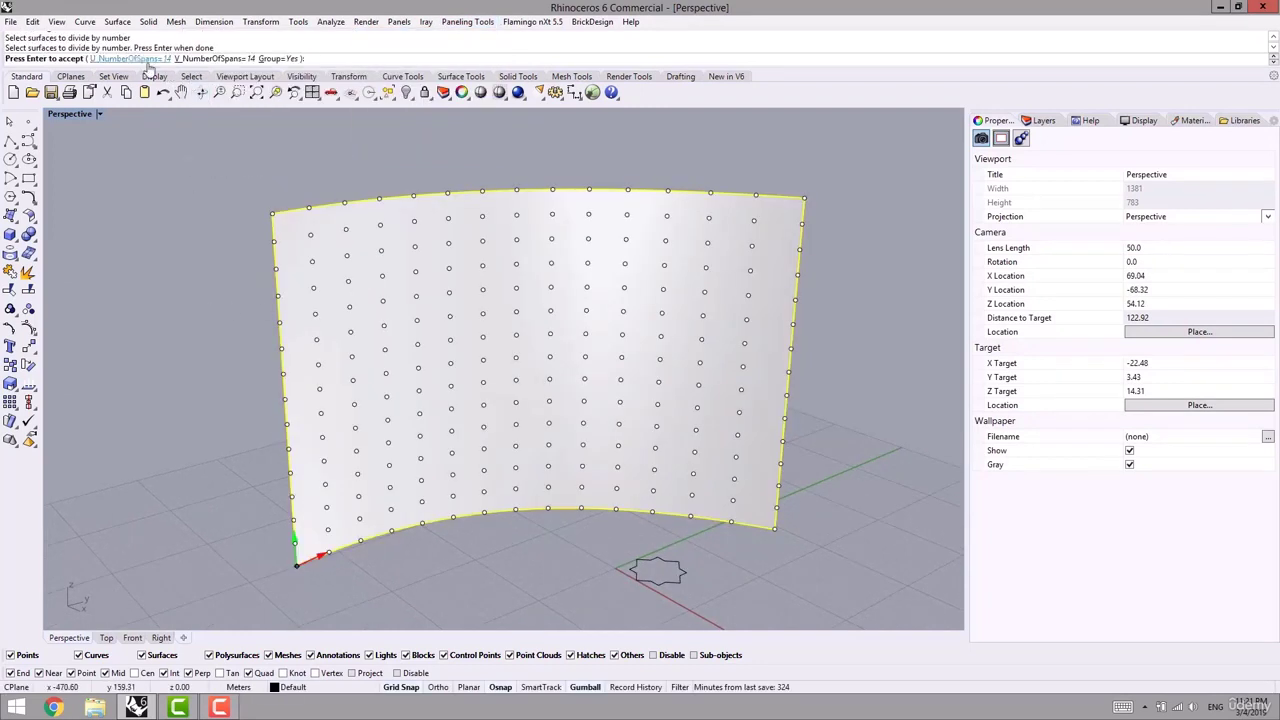
right_drag(329, 371, 334, 357)
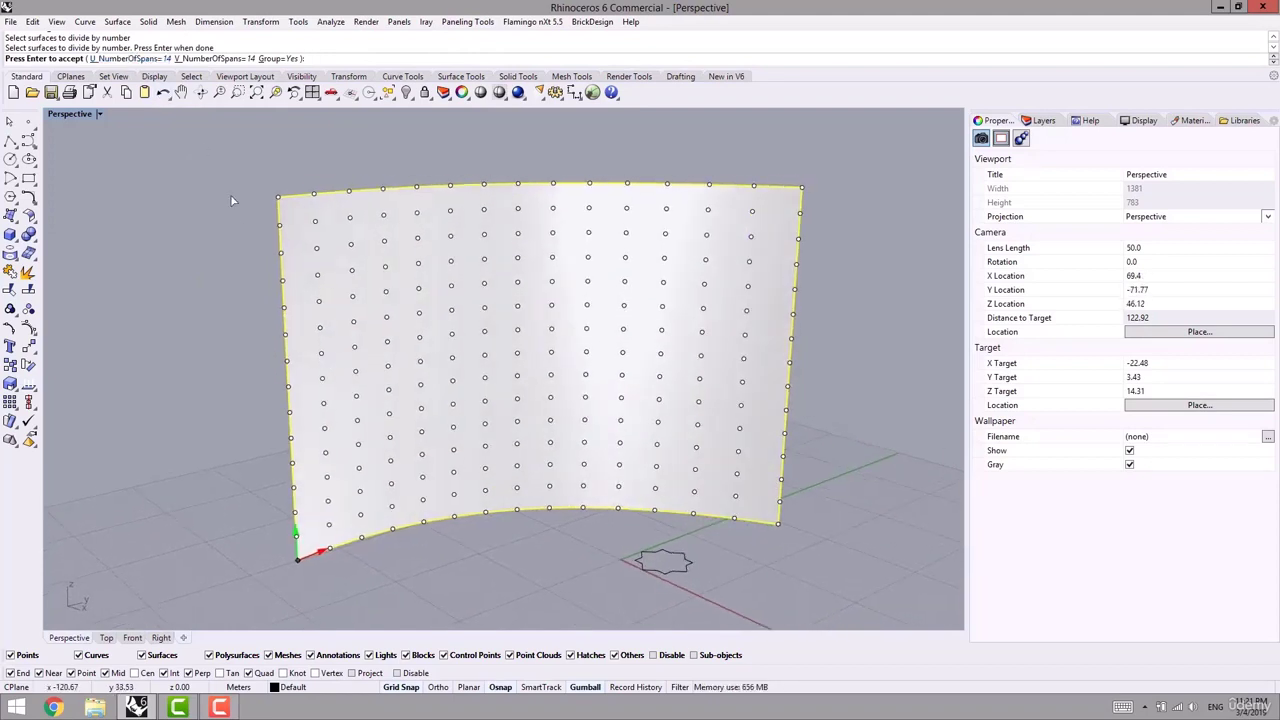
- Set 18 spans in U and 12 spans in V and create the point grid
click(130, 59)
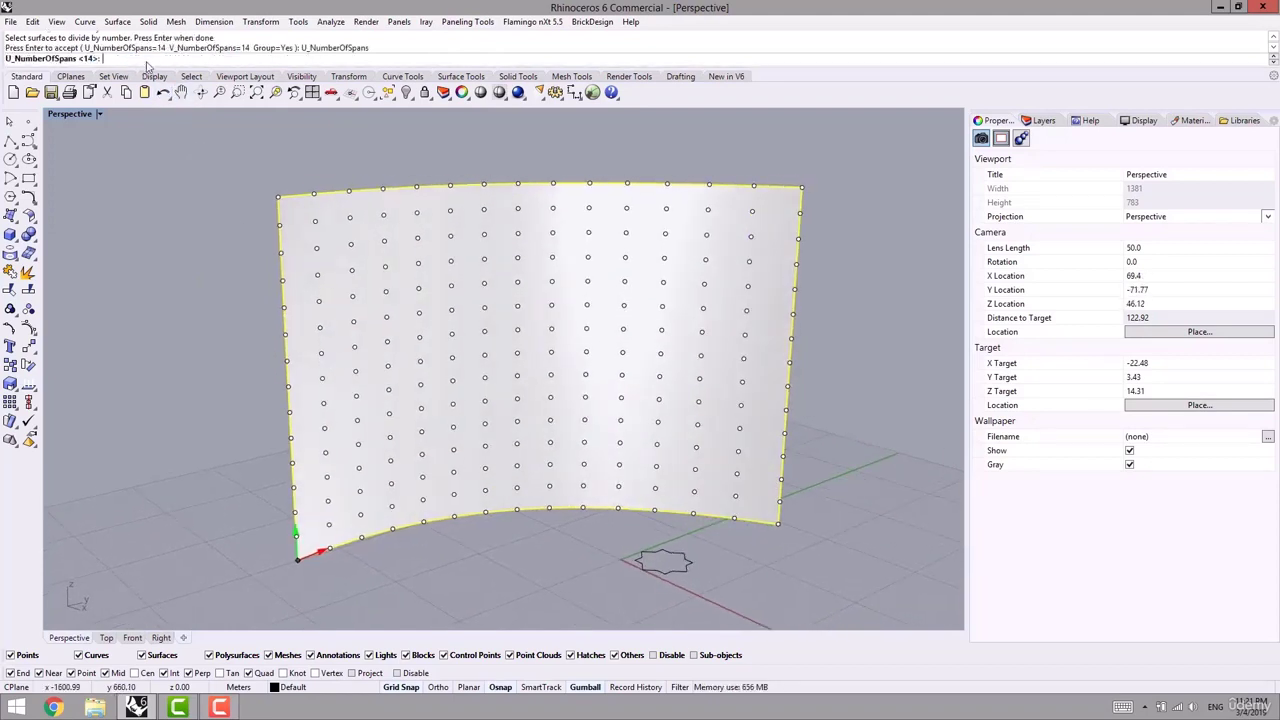
text(21)
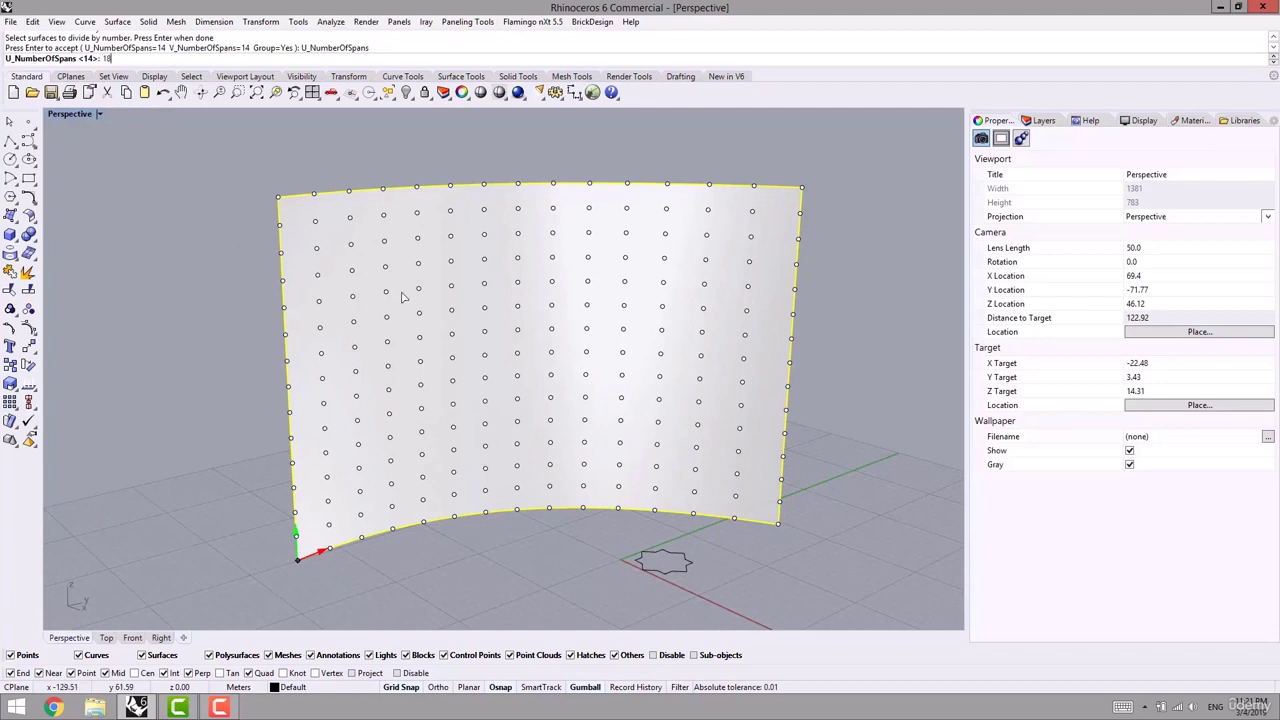
key(Return)
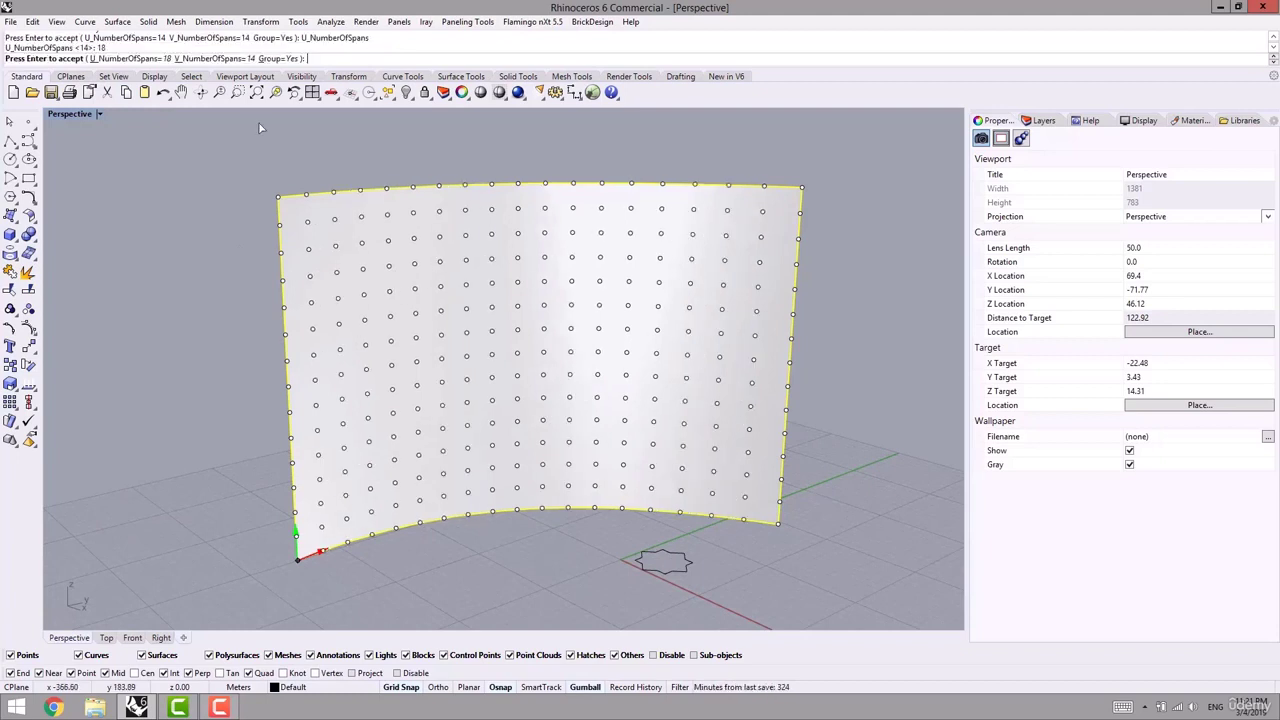
click(228, 59)
text(18)
key(Return)
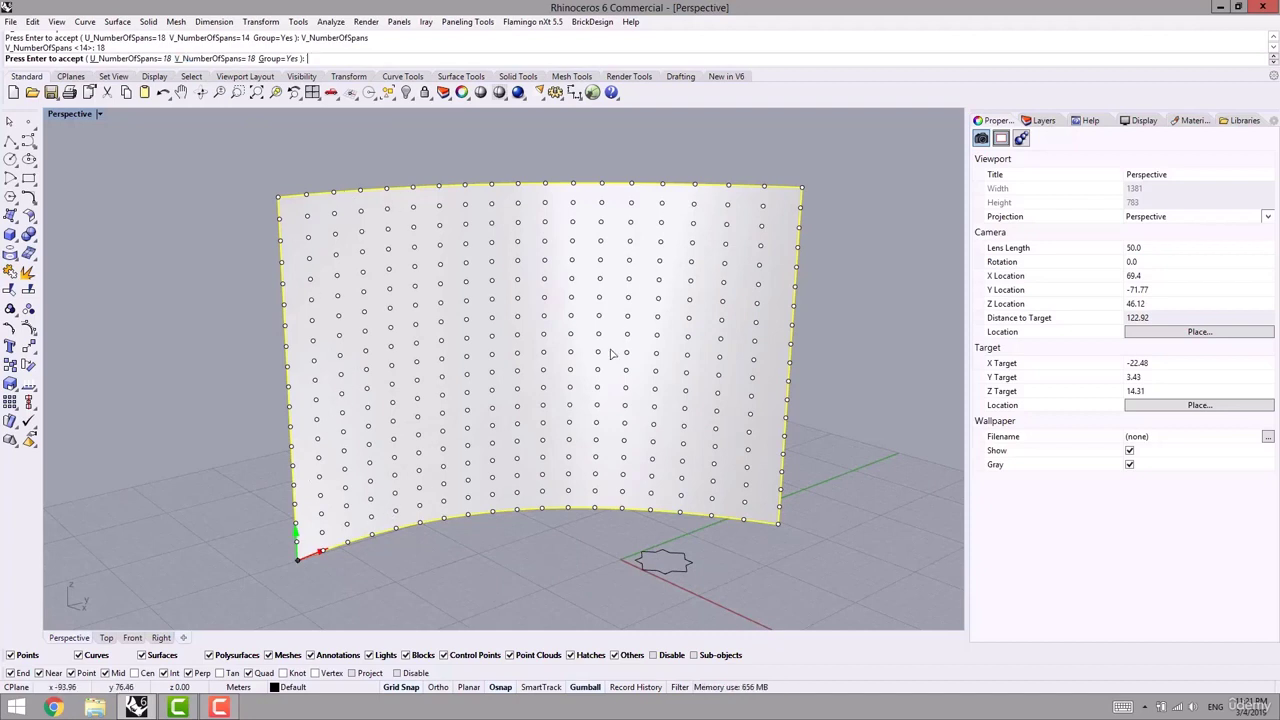
click(230, 59)
text(12)
key(Return)
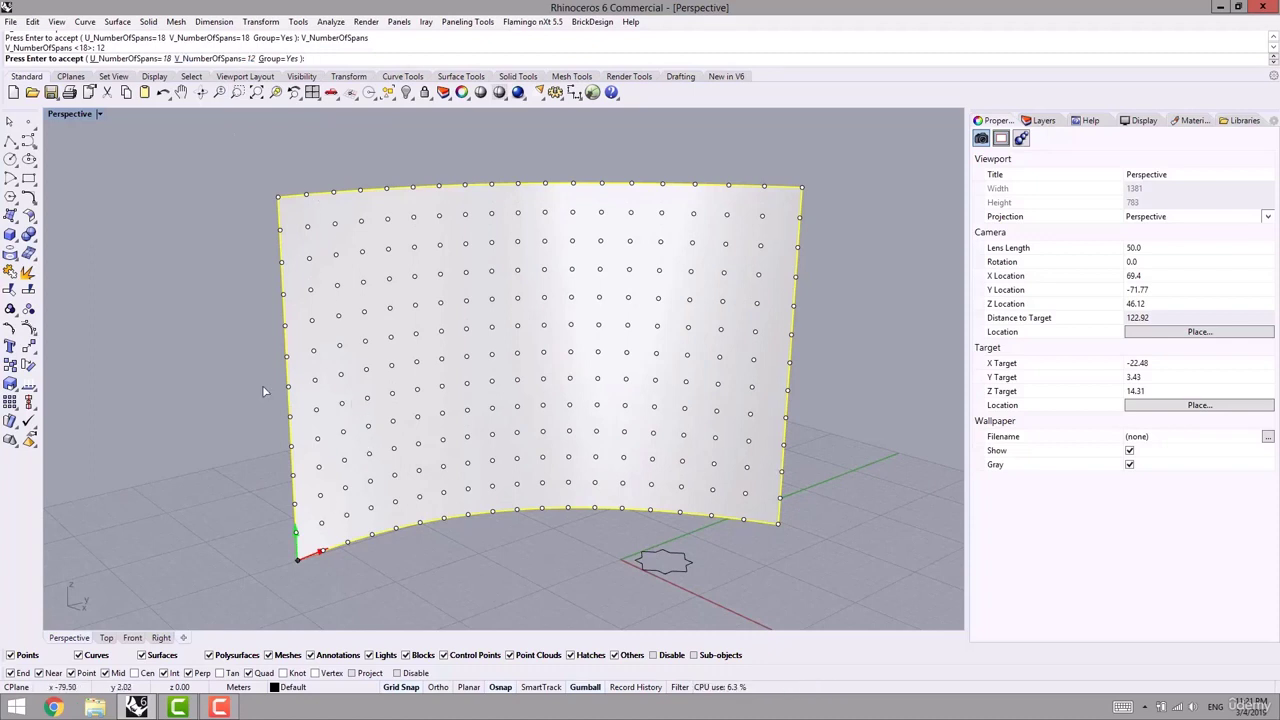
key(Return)
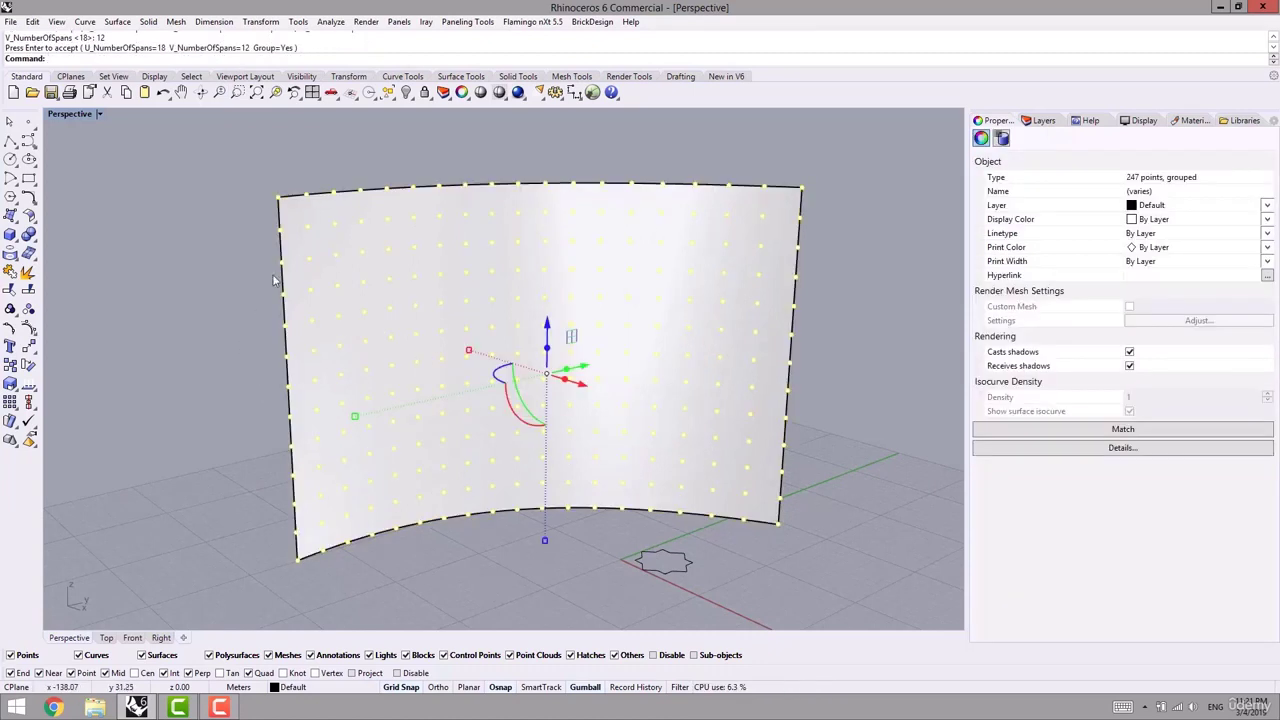
- Panel the new point grid on the curved surface with the P2D_00 star pattern
click(440, 163)
click(467, 21)
mouse_move(436, 55)
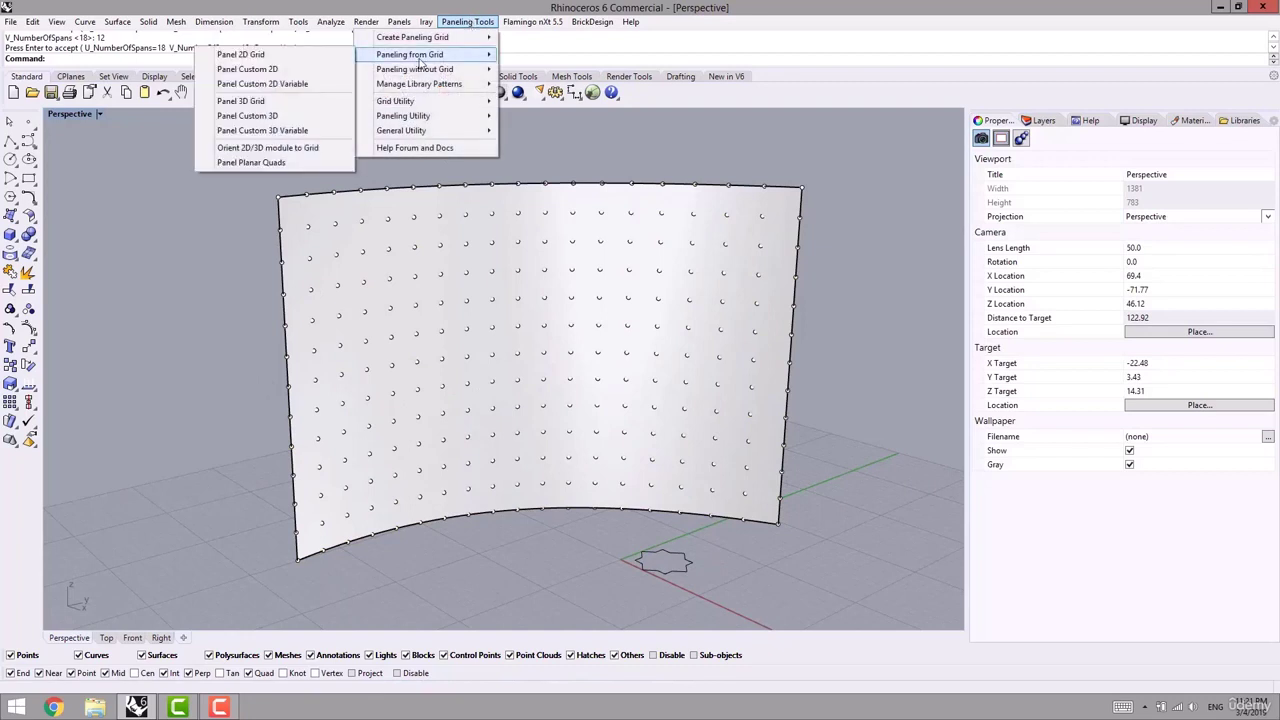
click(245, 55)
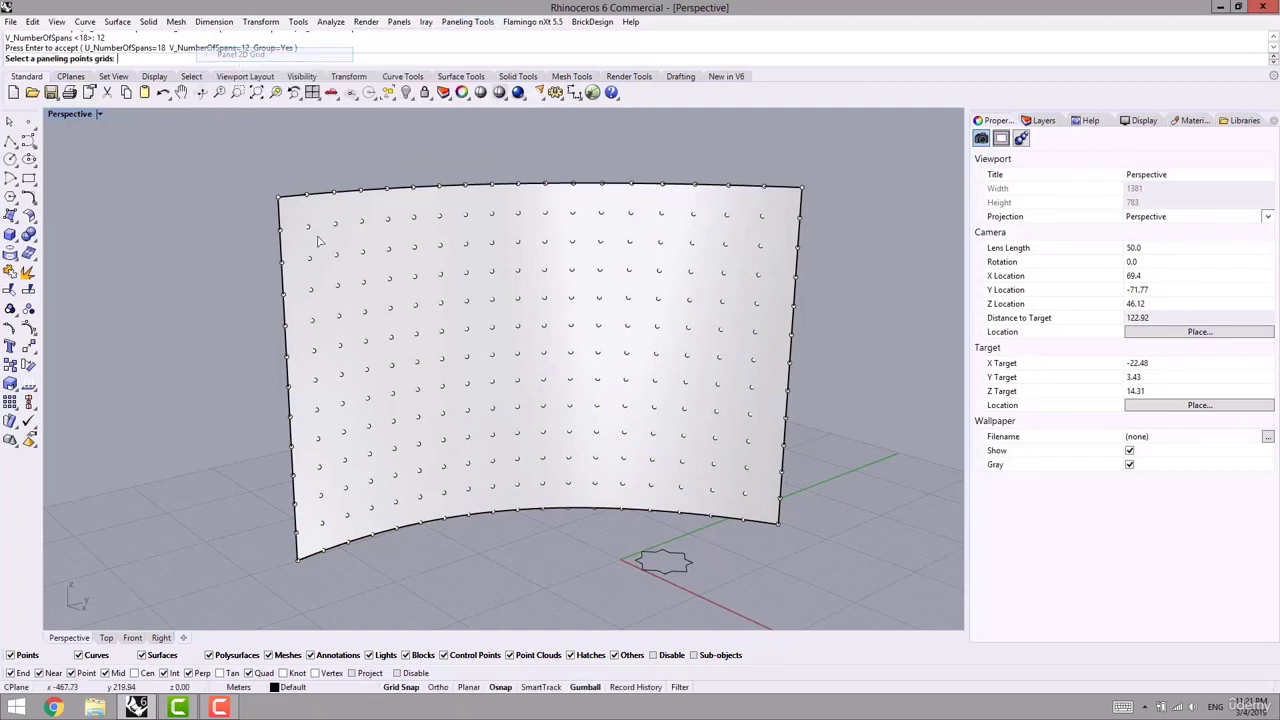
click(336, 256)
key(Return)
click(365, 280)
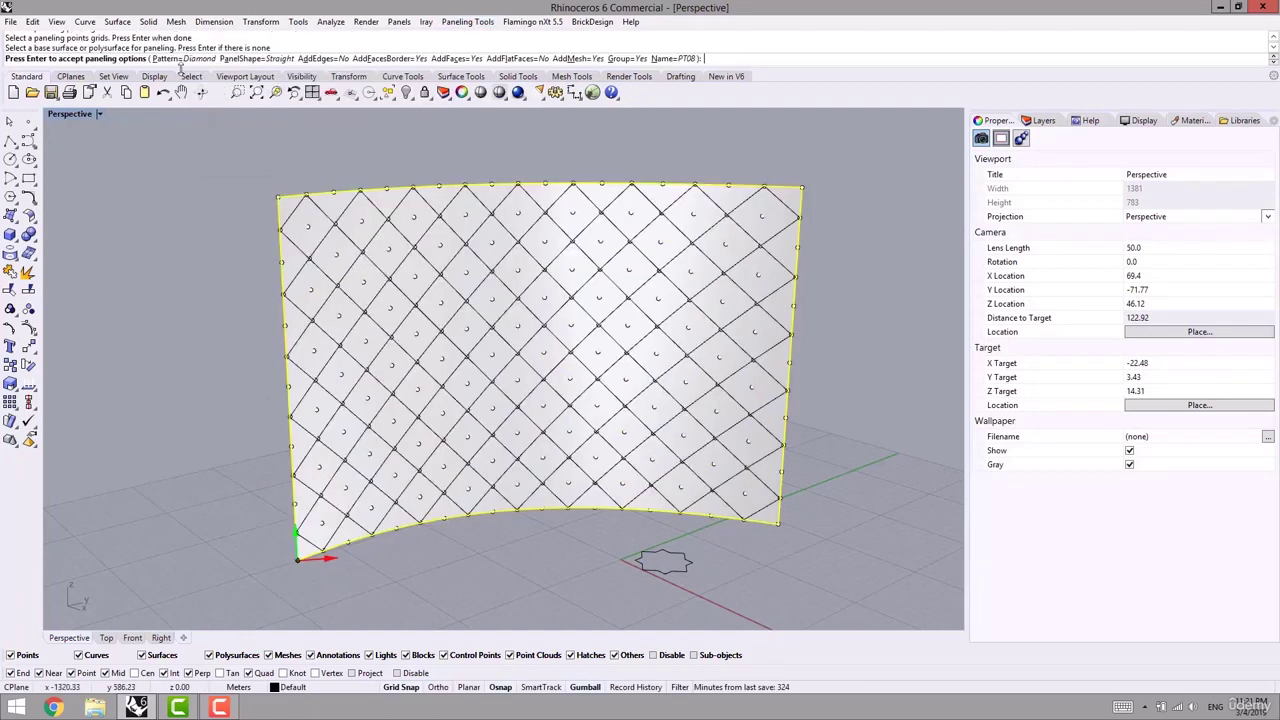
click(182, 58)
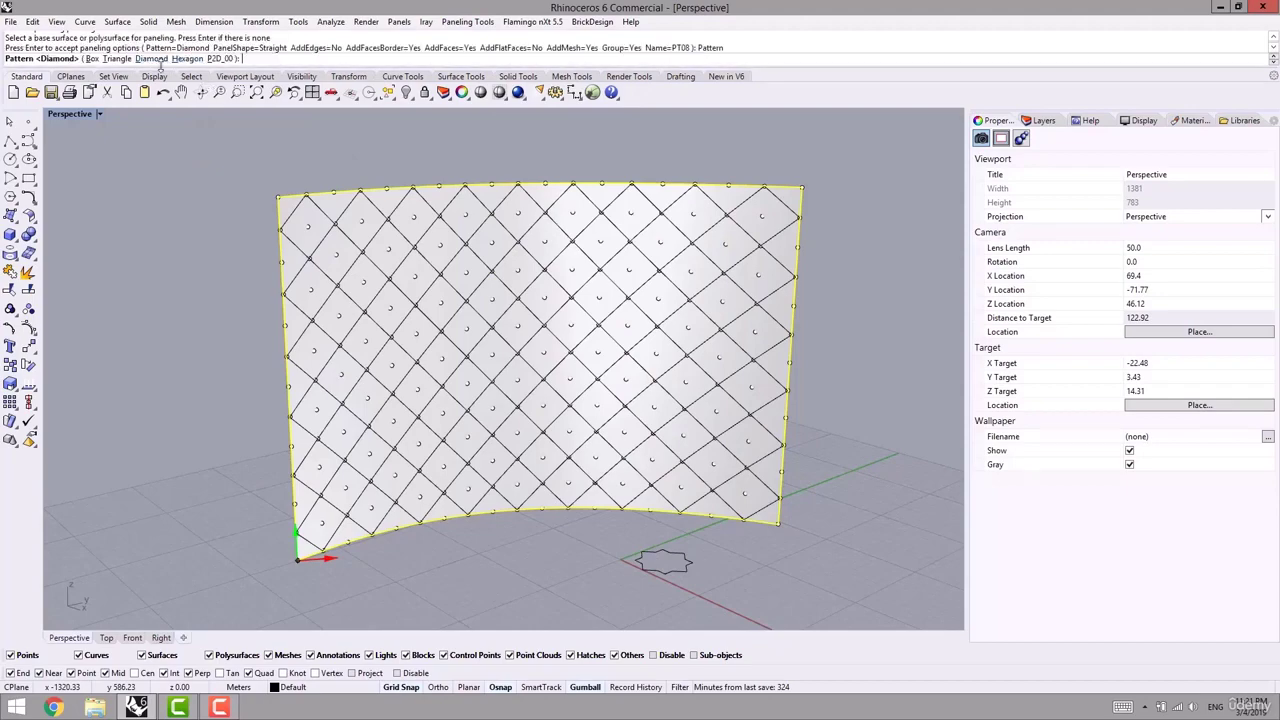
click(219, 58)
right_drag(361, 260, 565, 290)
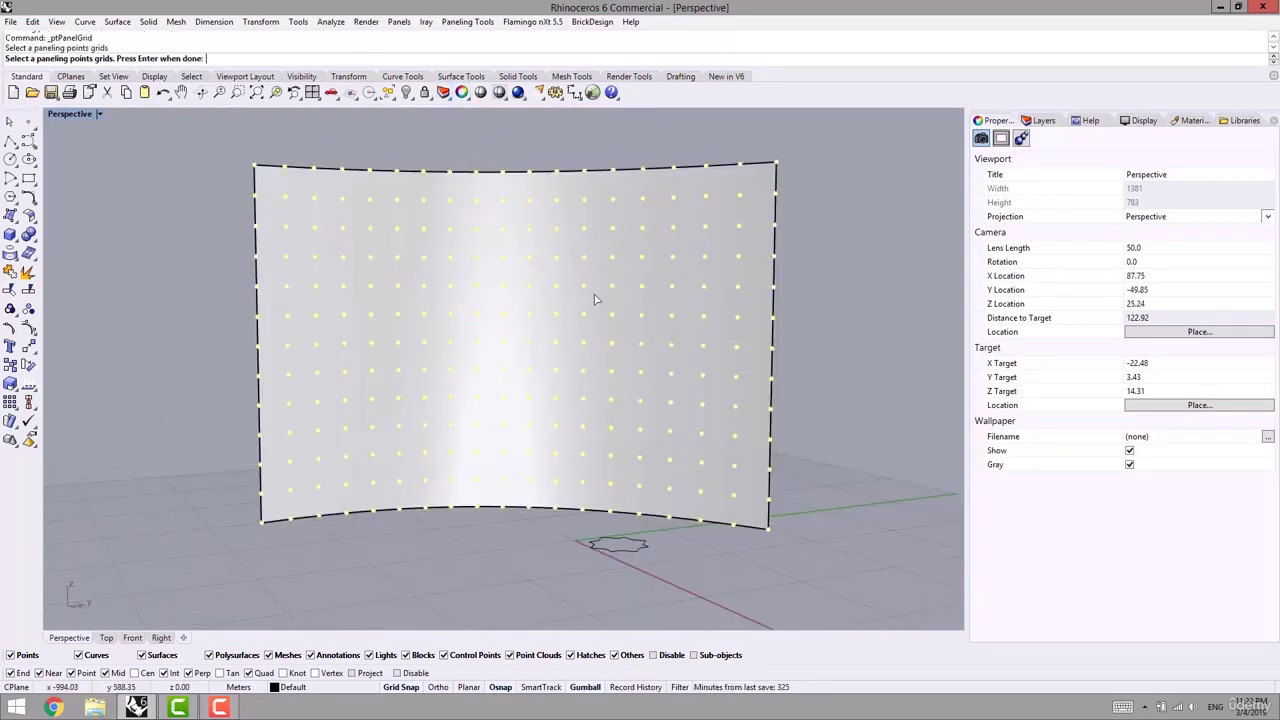
- Rerun Panel 2D Grid with AddFaces and AddMesh both set to No
key(Return)
key(Return)
right_drag(505, 193, 459, 180)
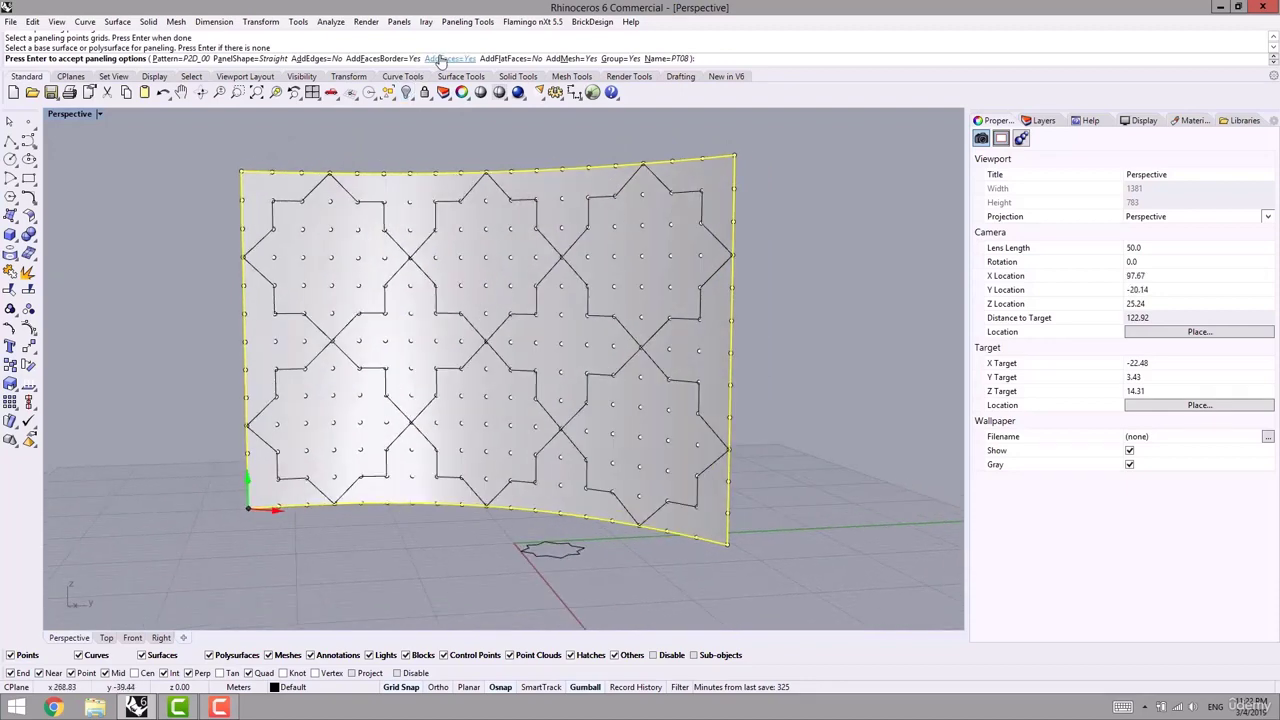
click(445, 58)
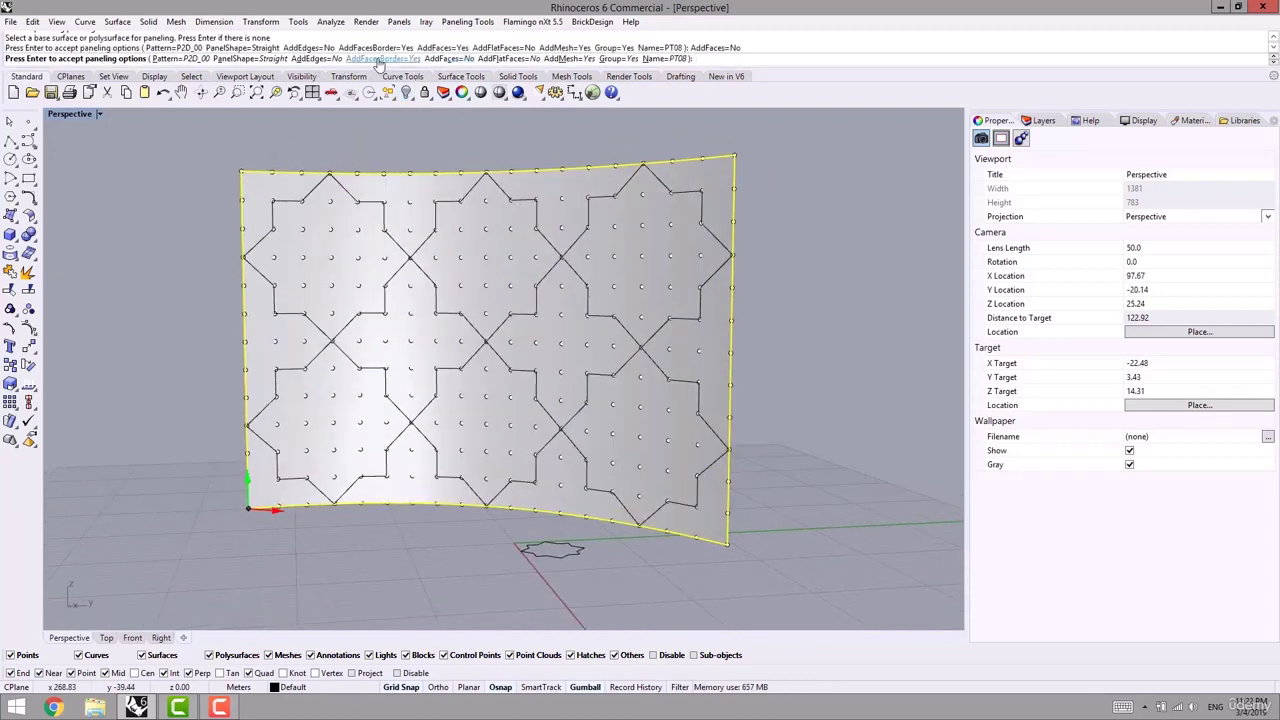
click(558, 58)
right_drag(345, 245, 378, 275)
key(Return)
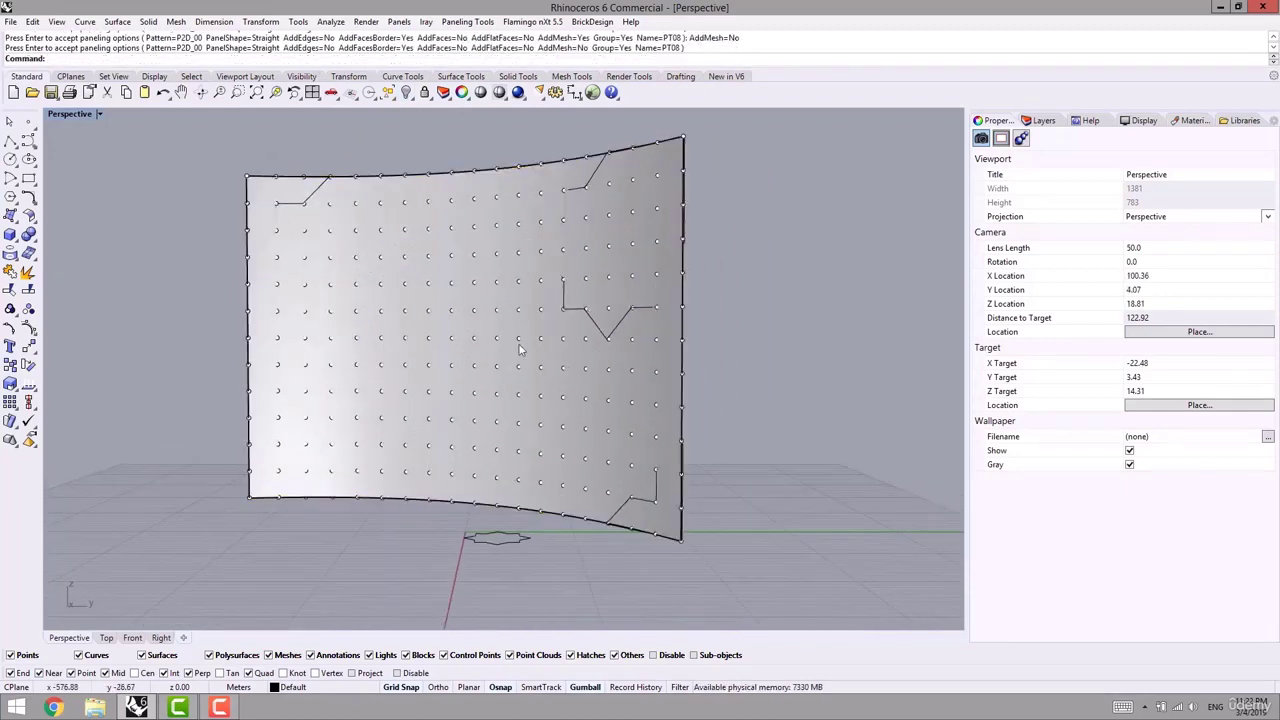
- Move the grouped star curves off the surface with the gumball
click(600, 333)
right_drag(589, 351, 400, 351)
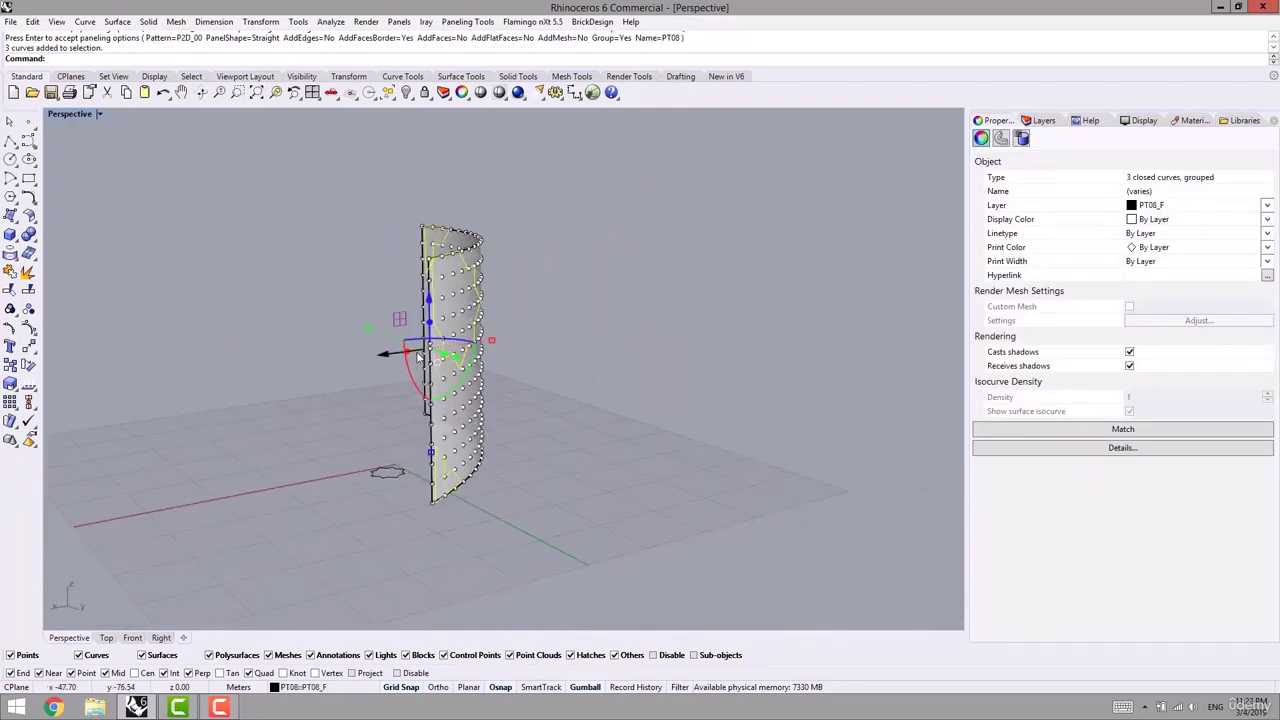
drag(391, 357, 290, 365)
right_drag(300, 366, 474, 293)
- Undo the move and rerun Panel 2D Grid with PanelShape set to Pull
key(ctrl+z)
key(ctrl+z)
right_click(525, 313)
click(523, 301)
right_click(523, 301)
click(525, 302)
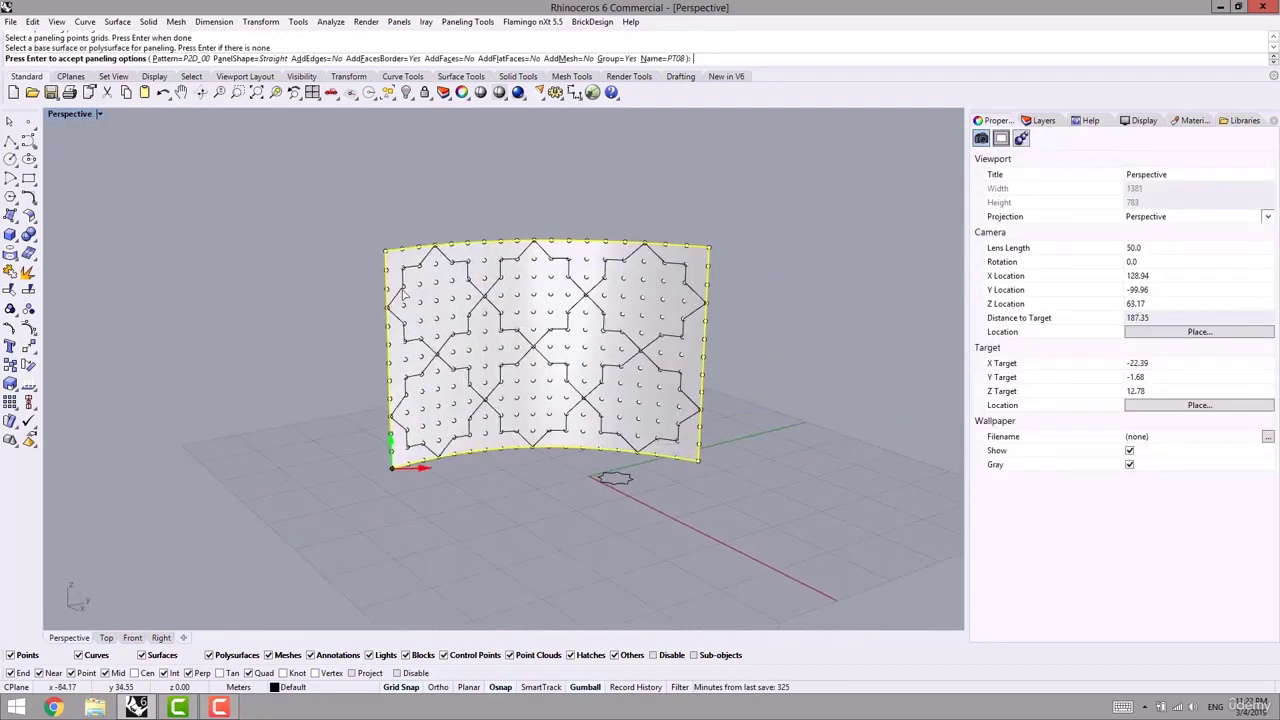
click(252, 60)
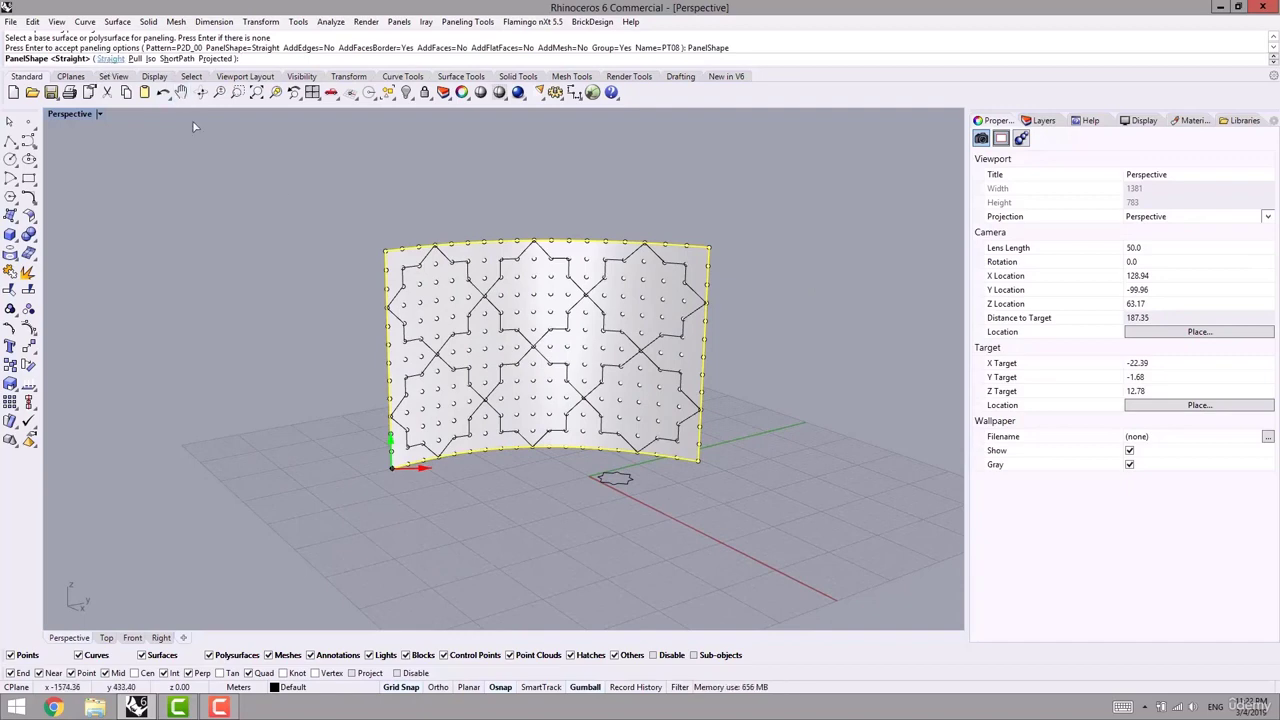
right_drag(311, 242, 272, 222)
click(138, 59)
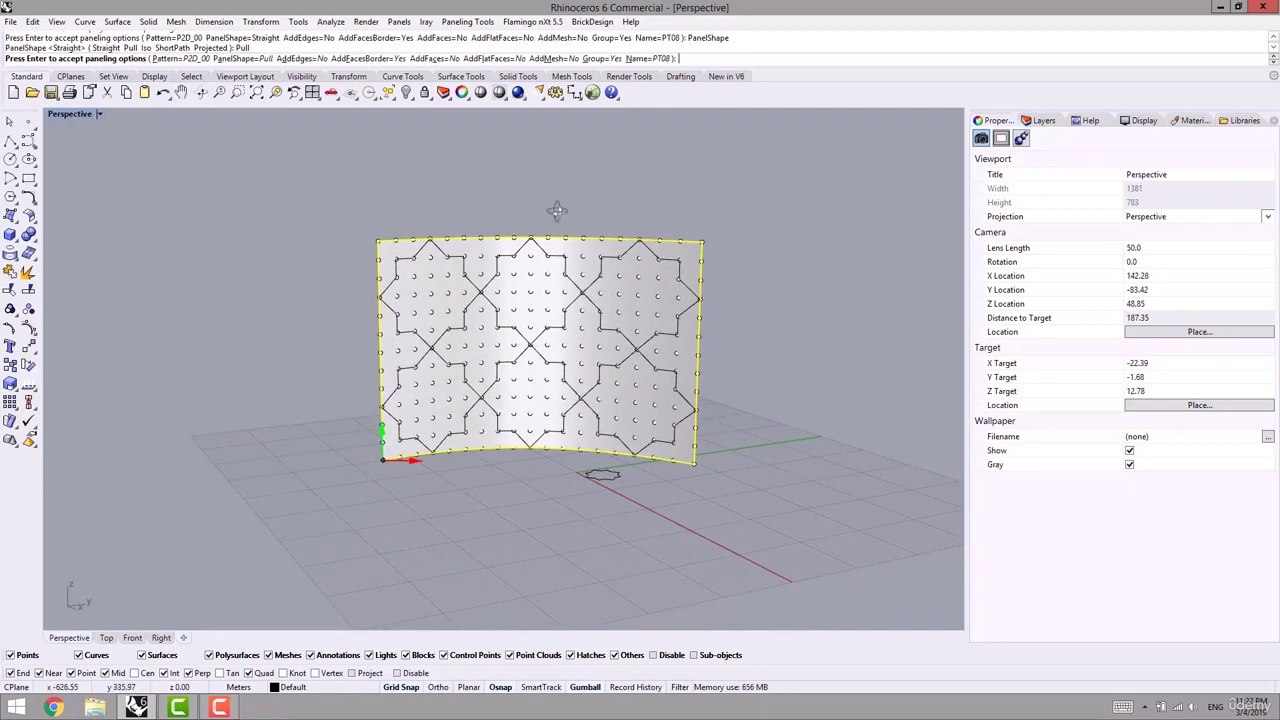
right_drag(555, 206, 410, 192)
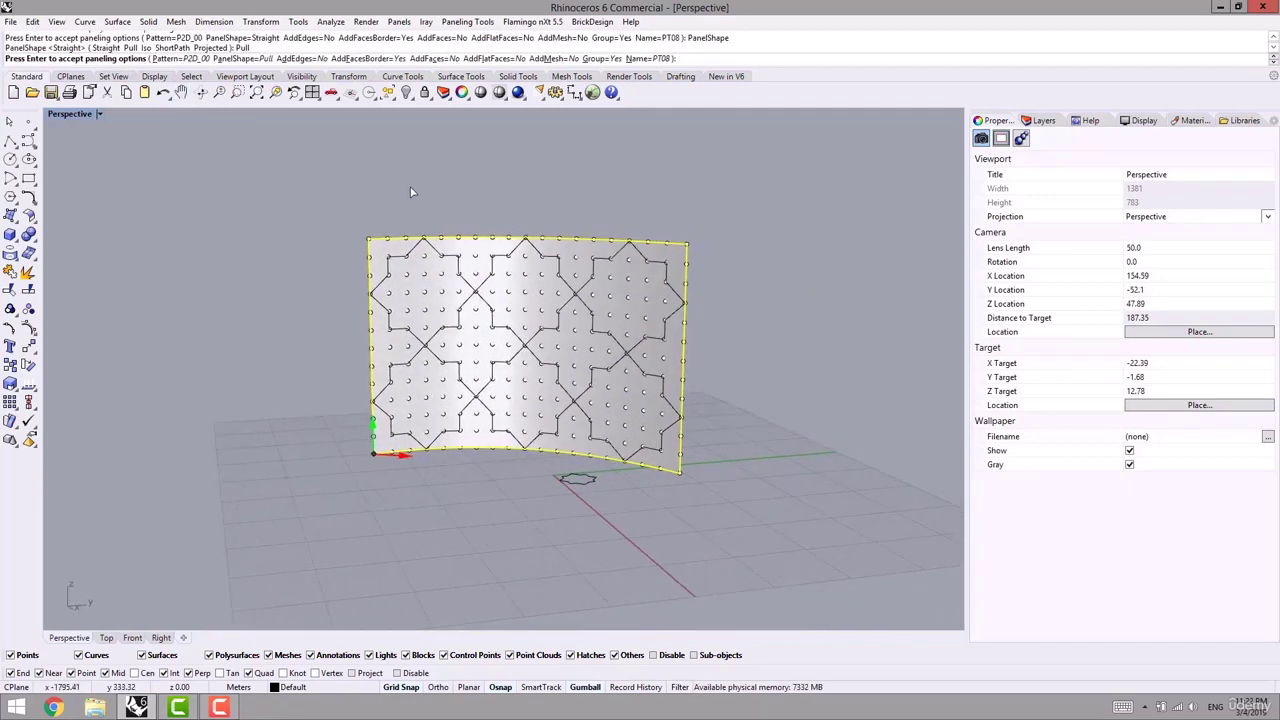
right_click(577, 209)
- Zoom in and select the grouped pattern curves pulled onto the surface
scroll(490, 281, up, 6)
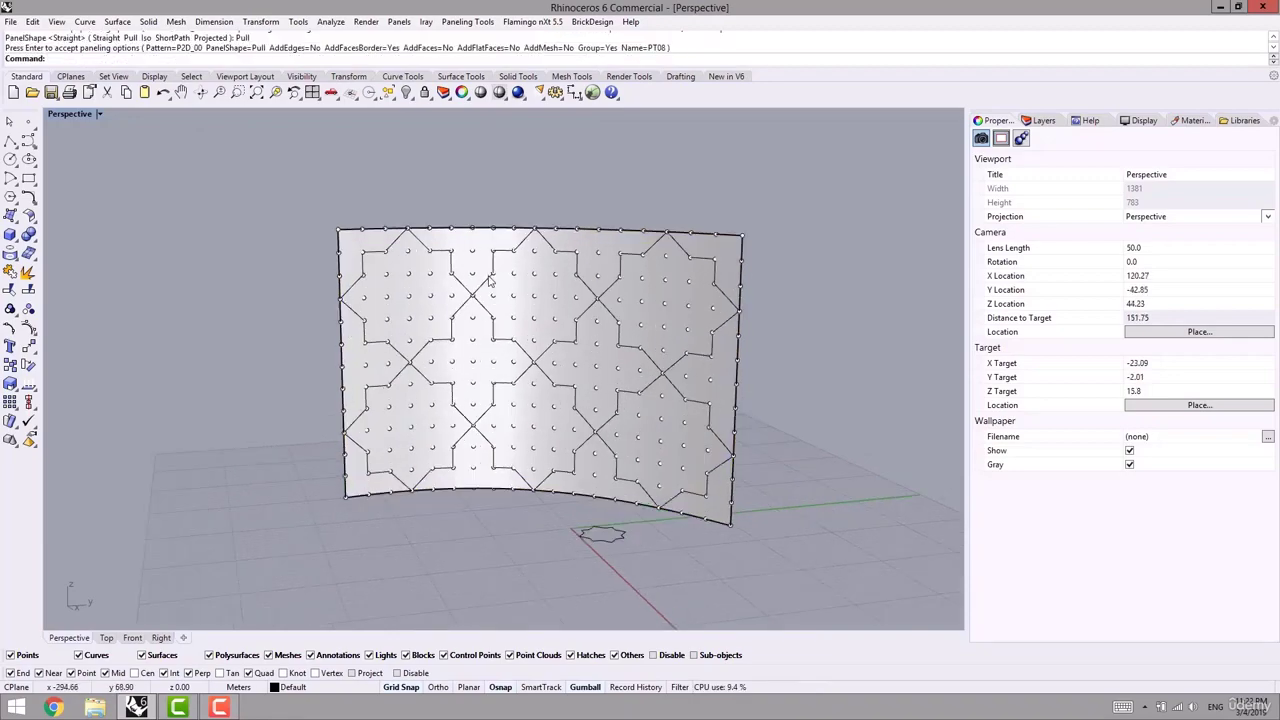
right_drag(513, 288, 469, 316)
scroll(469, 316, up, 2)
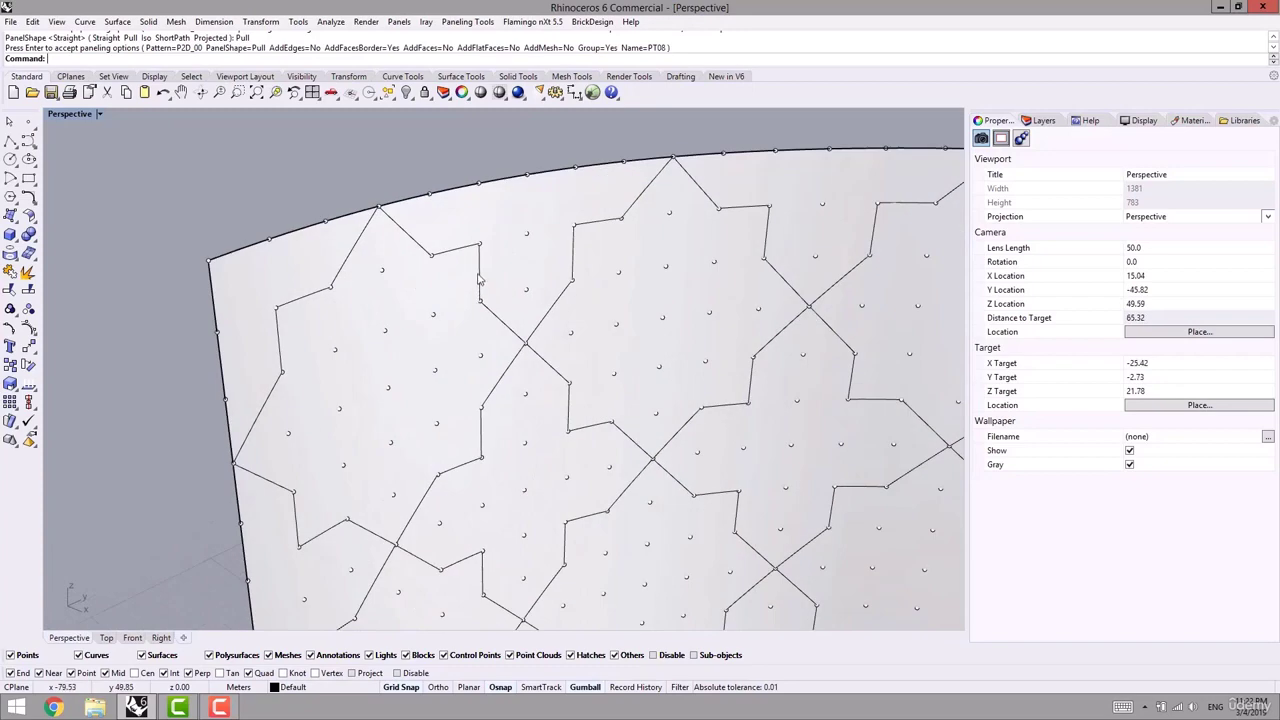
click(480, 288)
scroll(563, 363, down, 4)
right_drag(563, 363, 499, 345)
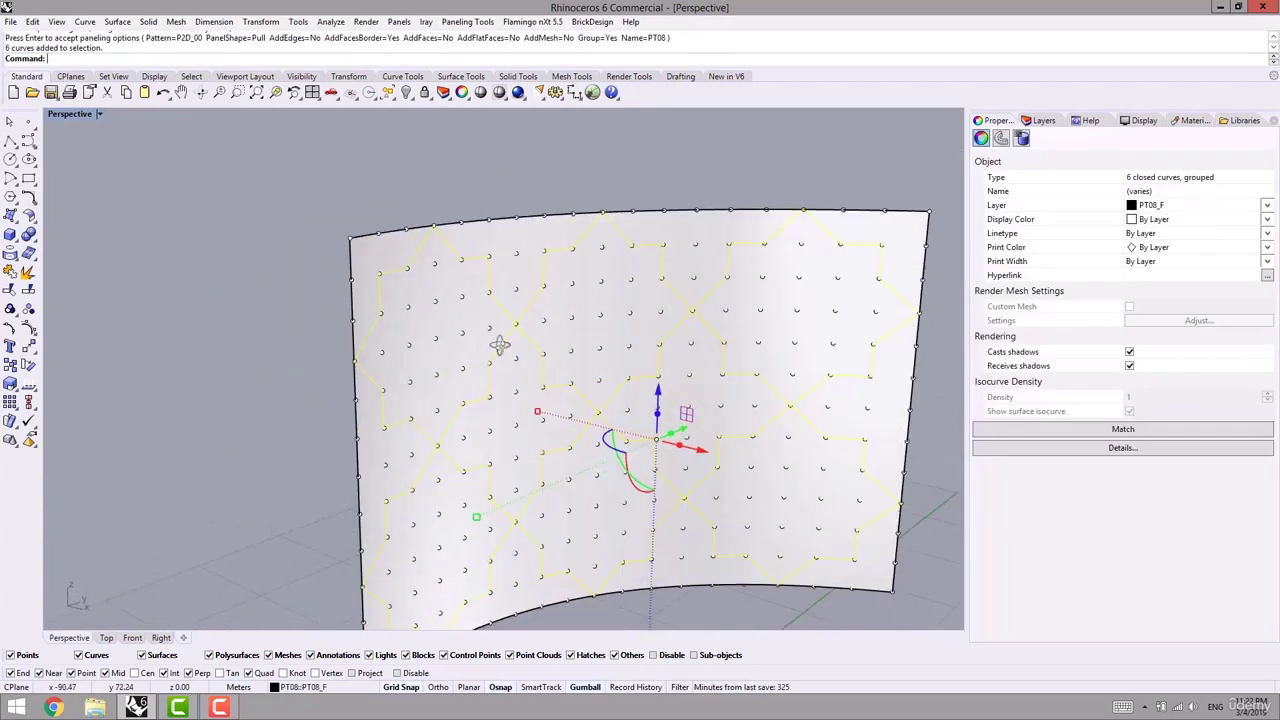
key(Return)
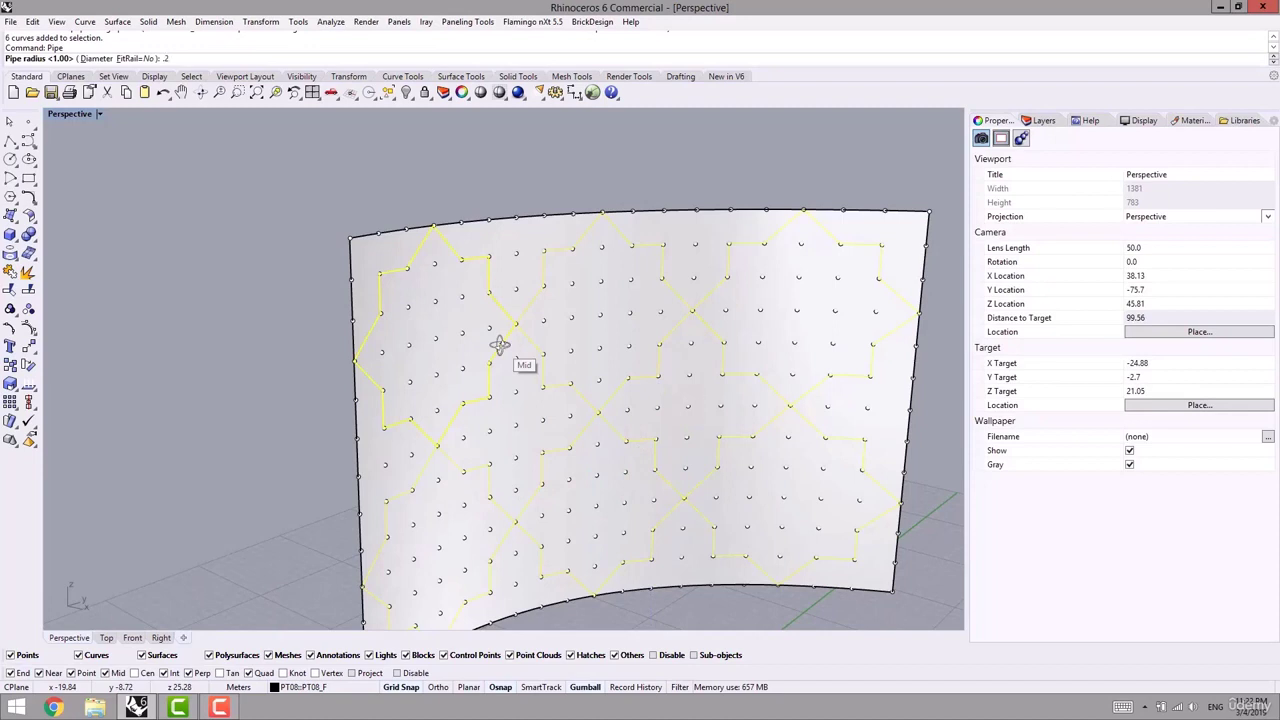
key(Return)
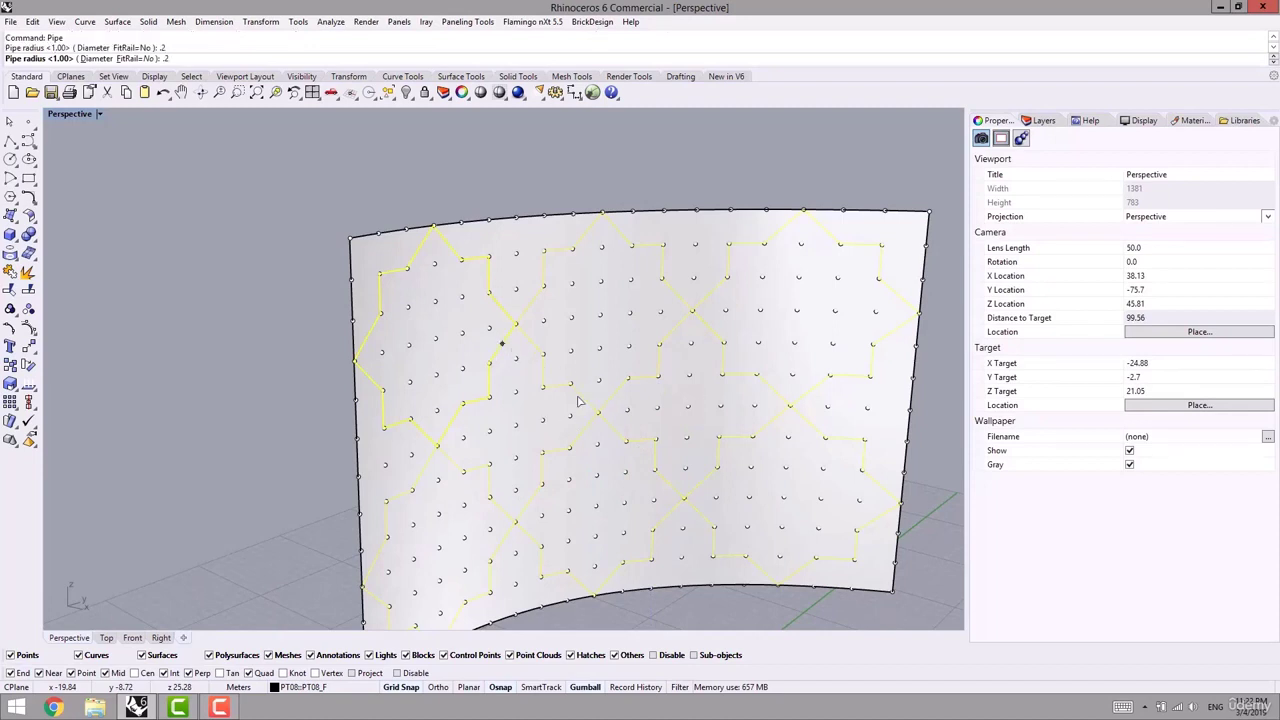
key(Return)
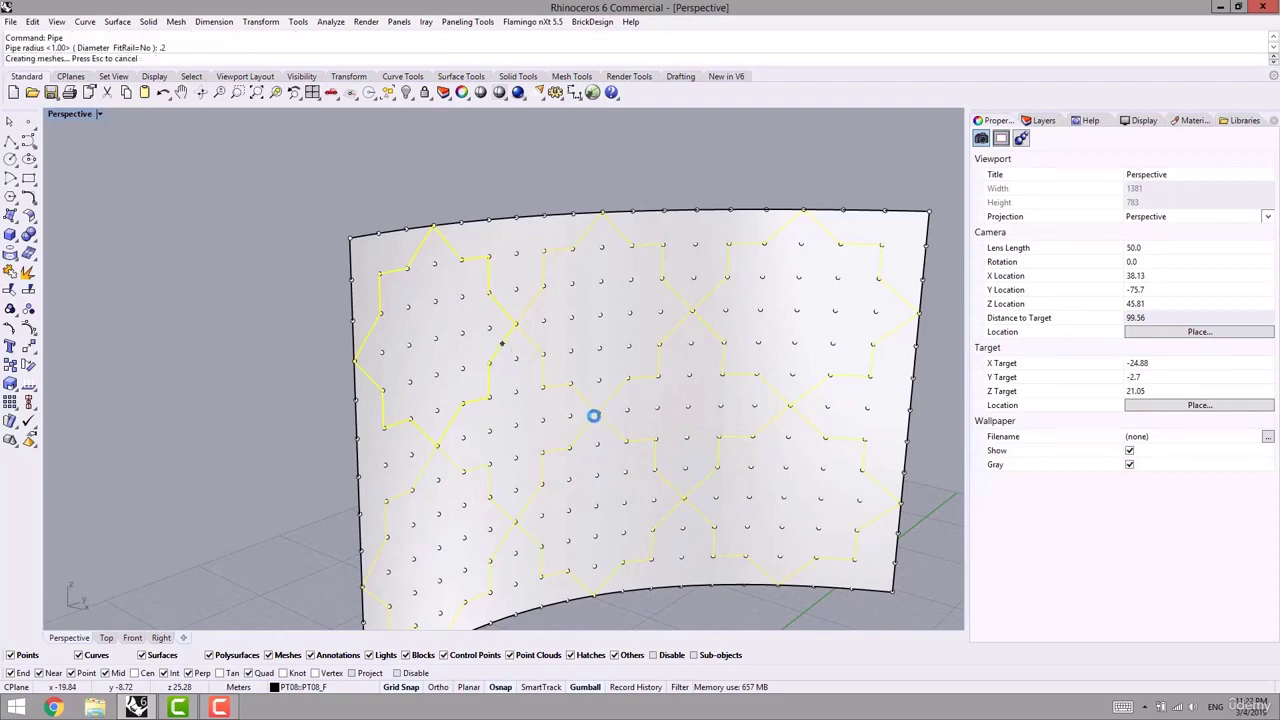
right_drag(616, 438, 540, 436)
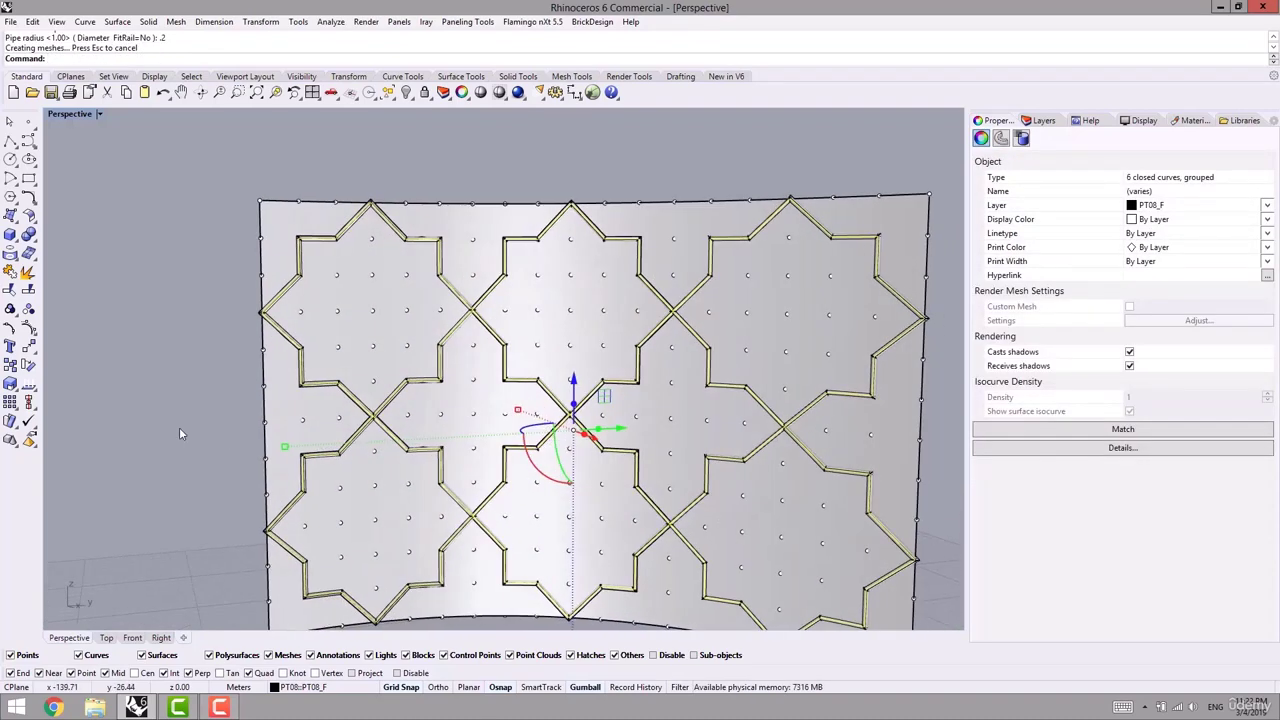
click(179, 430)
right_drag(183, 436, 236, 462)
middle_click(224, 462)
click(214, 466)
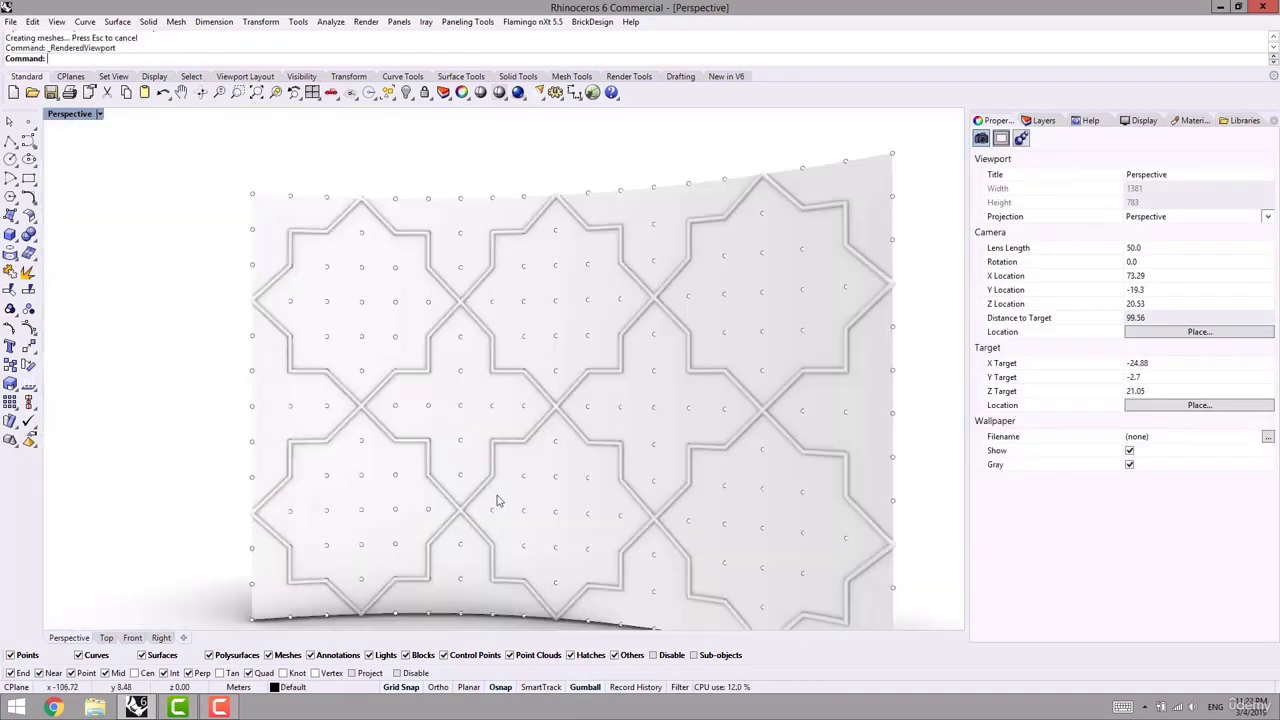
scroll(410, 482, down, 4)
mouse_move(408, 482)
right_down()
mouse_move(544, 482)
mouse_move(434, 466)
mouse_move(406, 471)
mouse_move(397, 502)
right_up()
key(ctrl+z)
key(ctrl+alt+s)
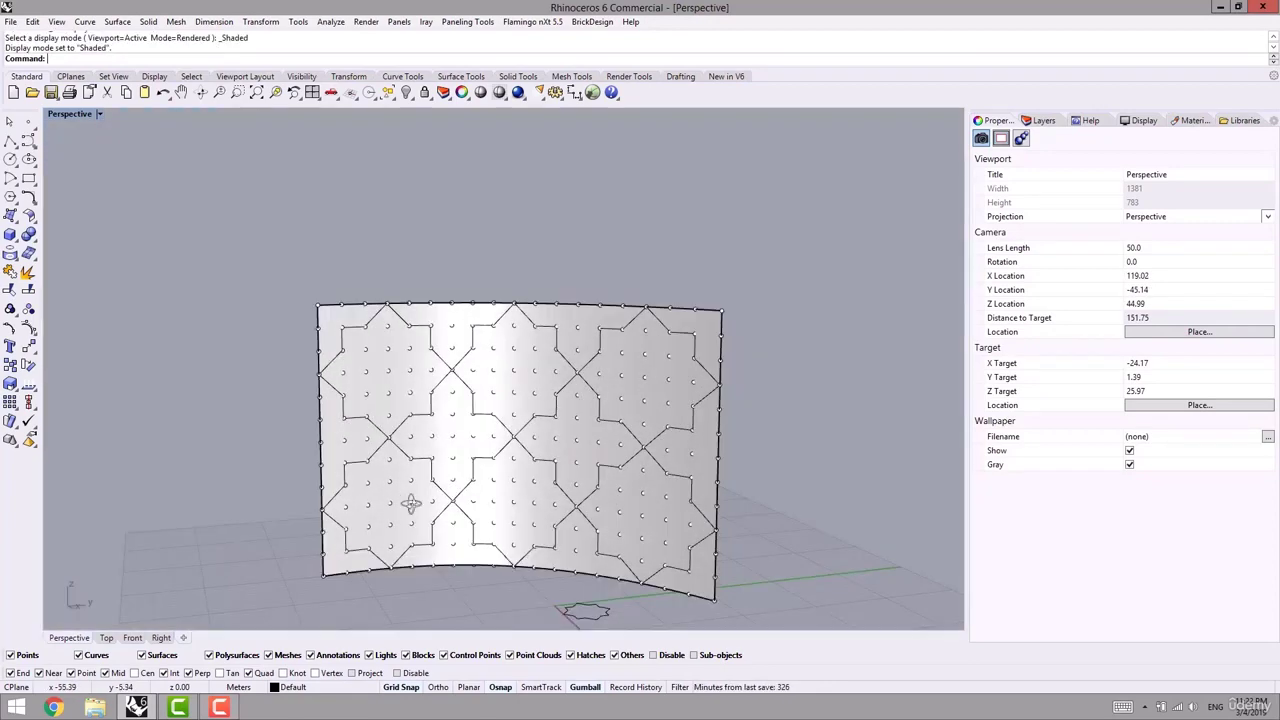
- Select the whole group of pattern curves on the surface and delete it
scroll(410, 450, up, 4)
click(415, 447)
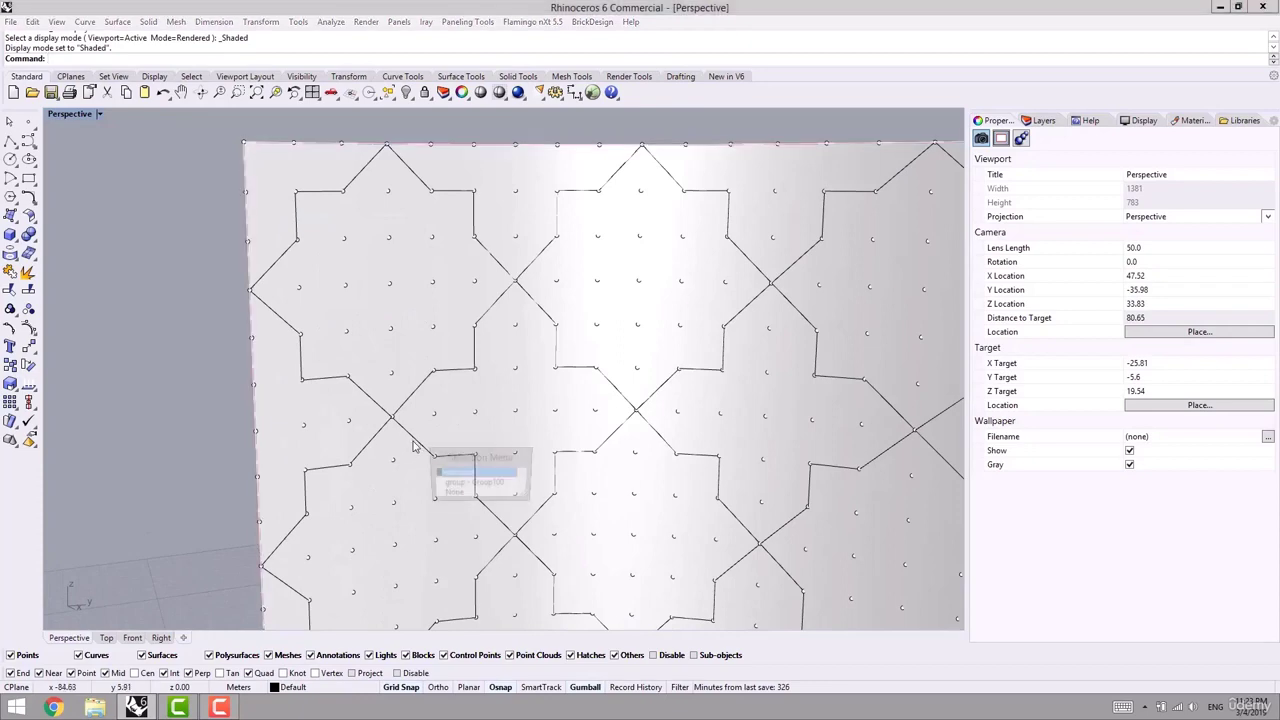
right_click(460, 485)
click(463, 485)
key(Delete)
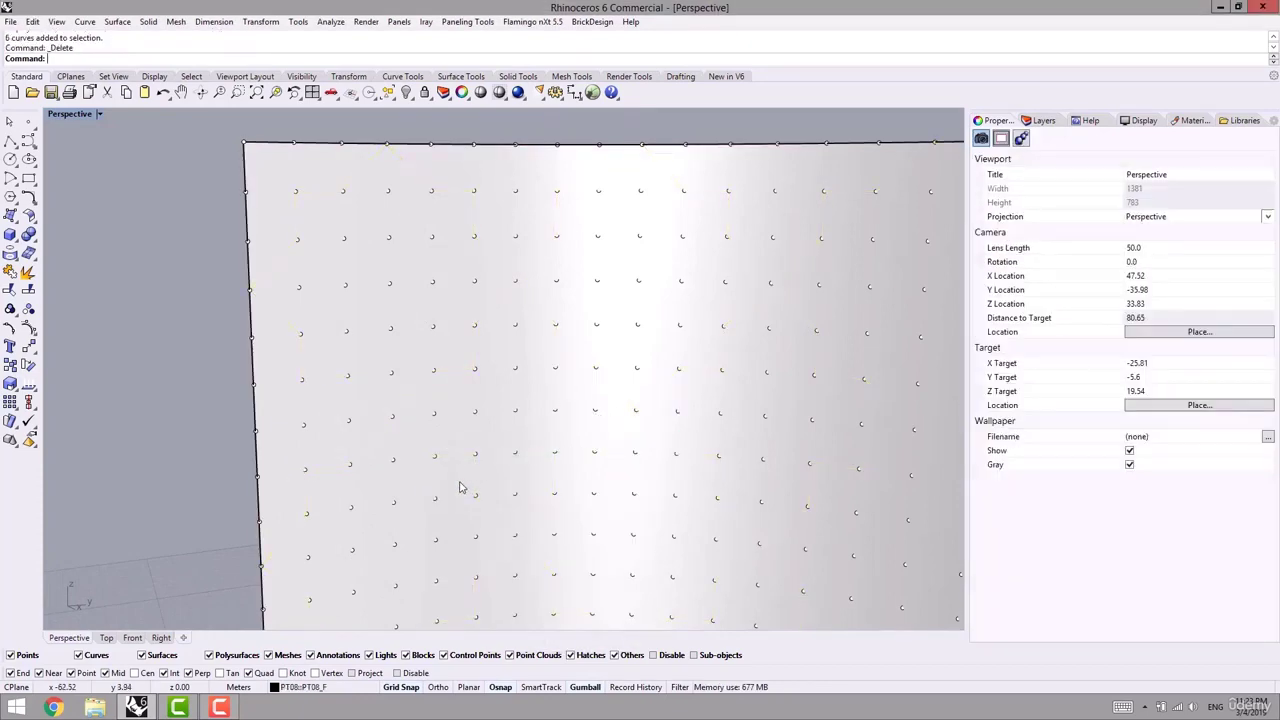
scroll(486, 472, down, 5)
shift+right_drag(563, 471, 460, 485)
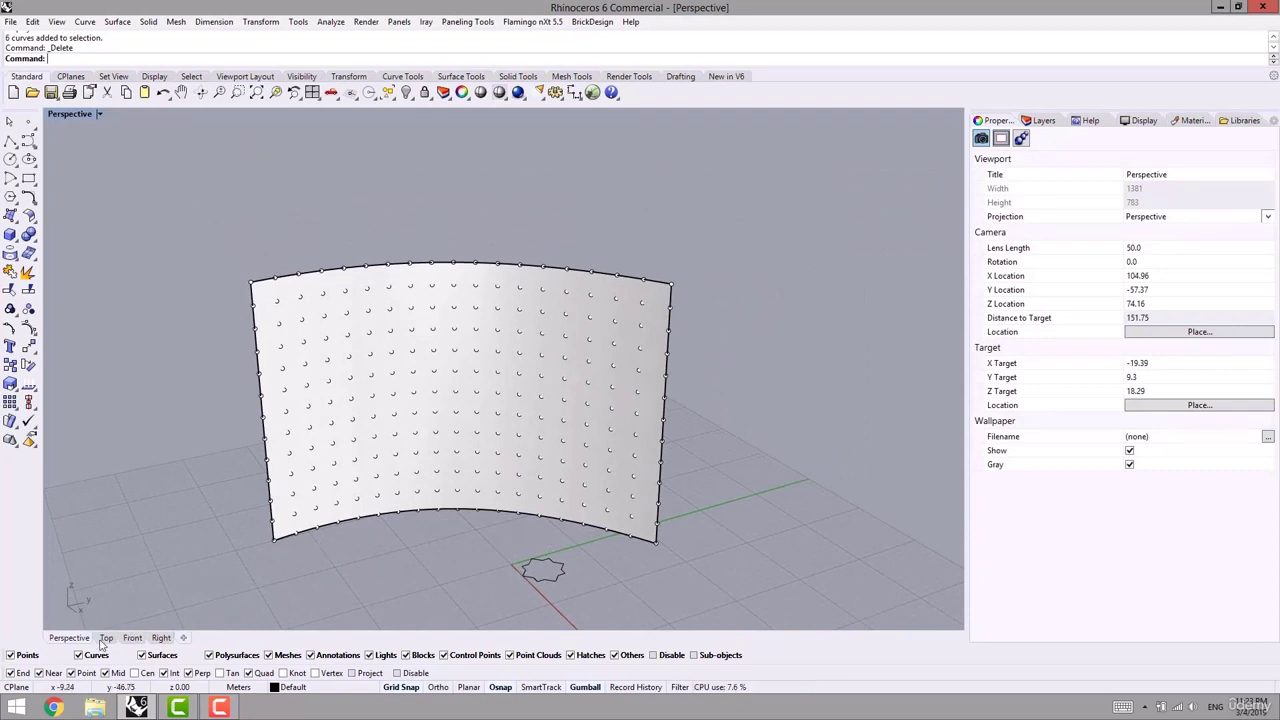
- In the Top view, draw a square from the origin beside the star curve
click(102, 642)
scroll(443, 534, down, 5)
right_drag(371, 479, 349, 427)
scroll(325, 458, up, 8)
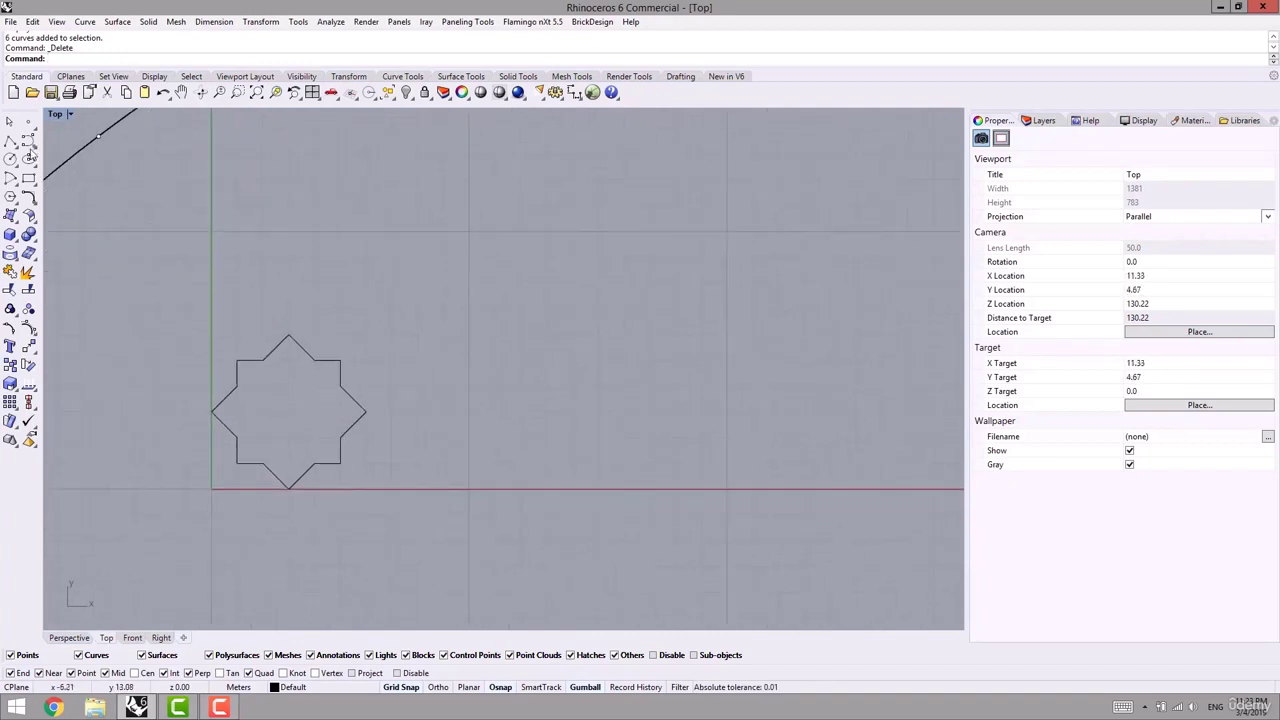
click(28, 178)
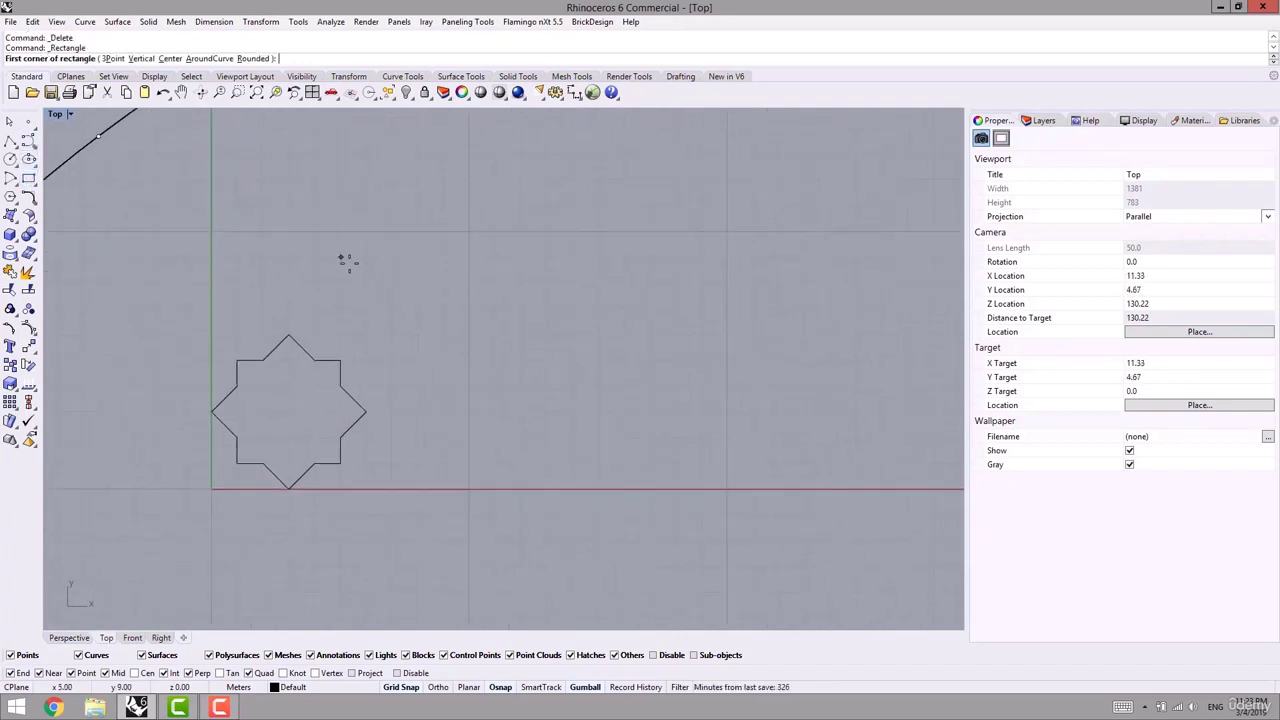
click(467, 488)
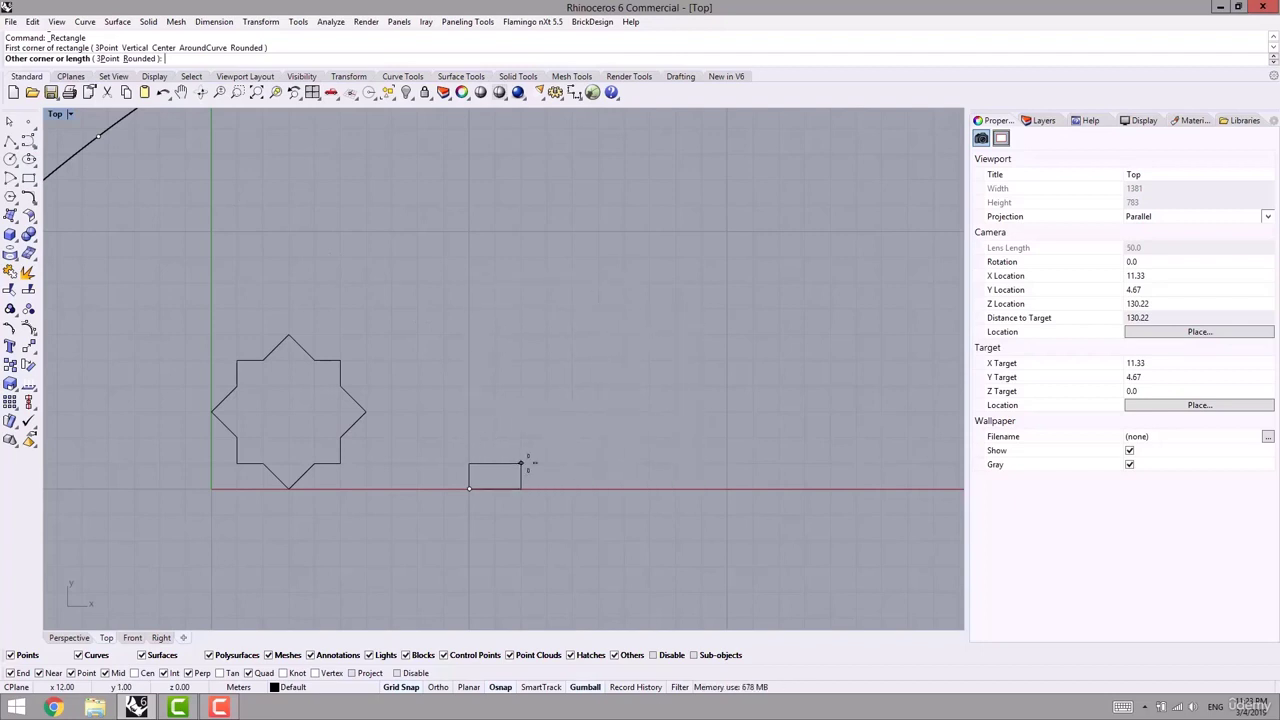
key(Escape)
key(Return)
click(469, 488)
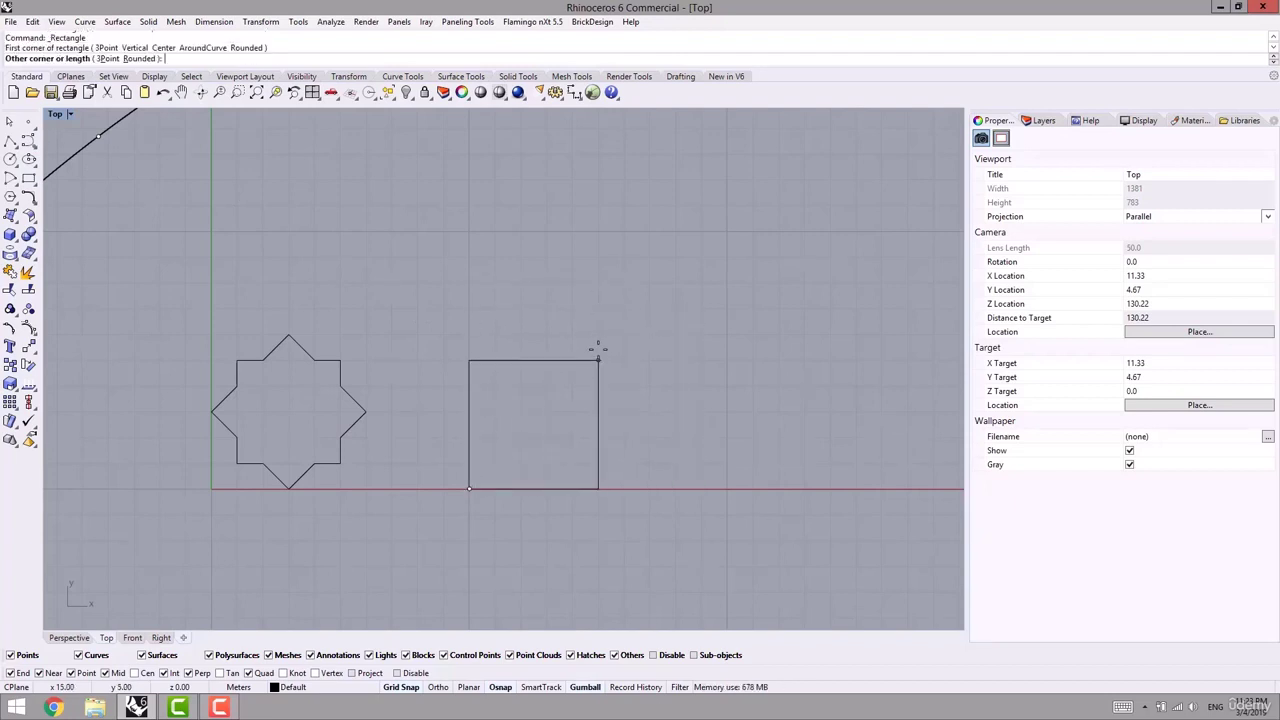
click(674, 287)
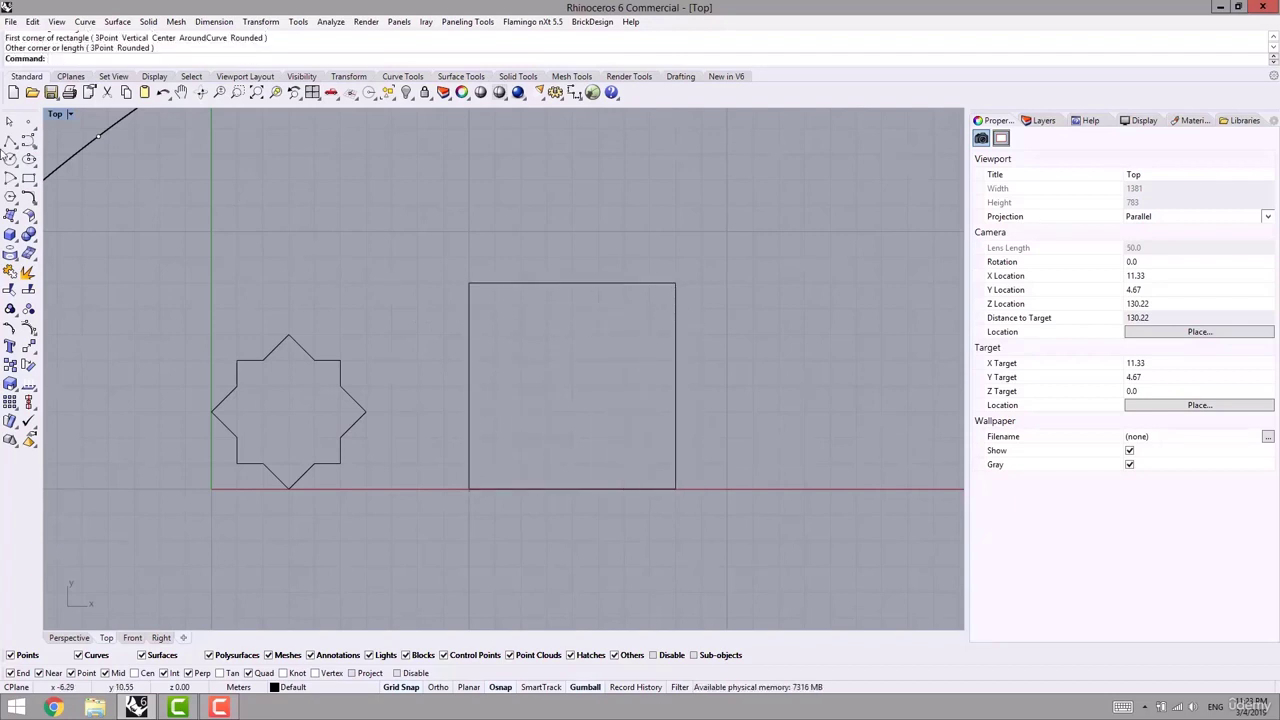
click(10, 141)
- With snapping off, trace the cross outline from the square's top midpoint down its upper-left side
scroll(543, 286, up, 3)
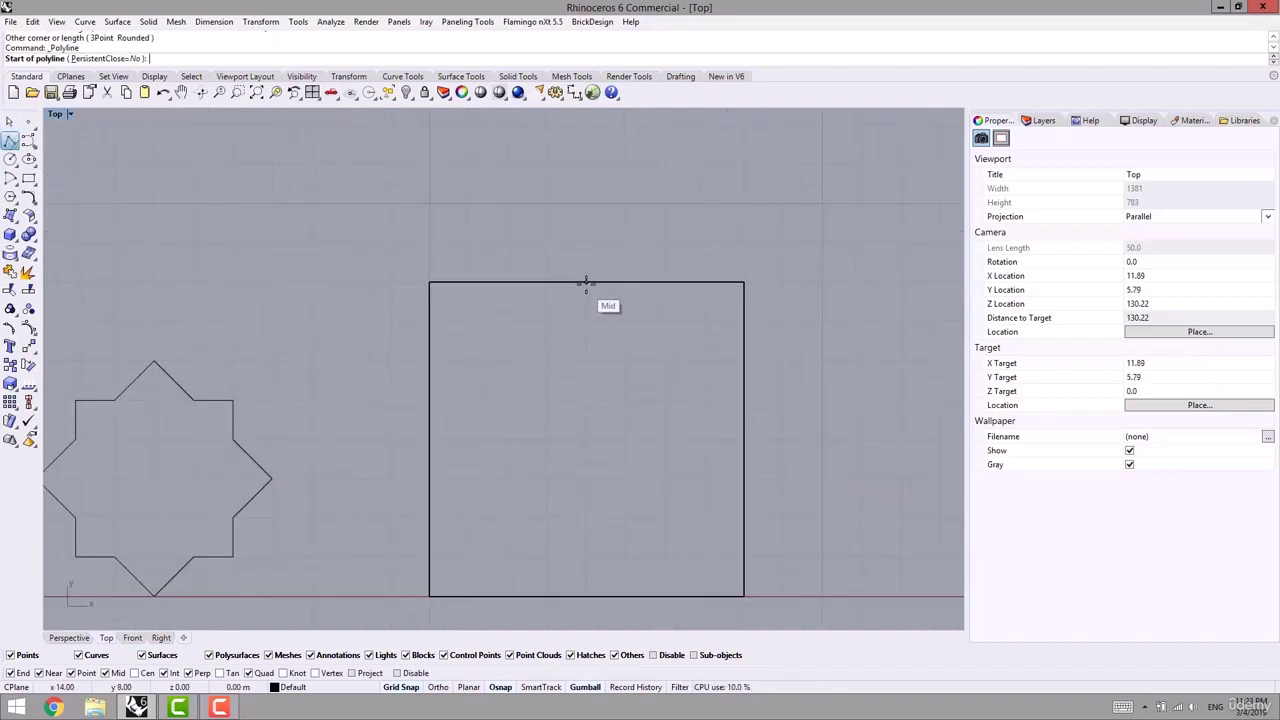
click(586, 283)
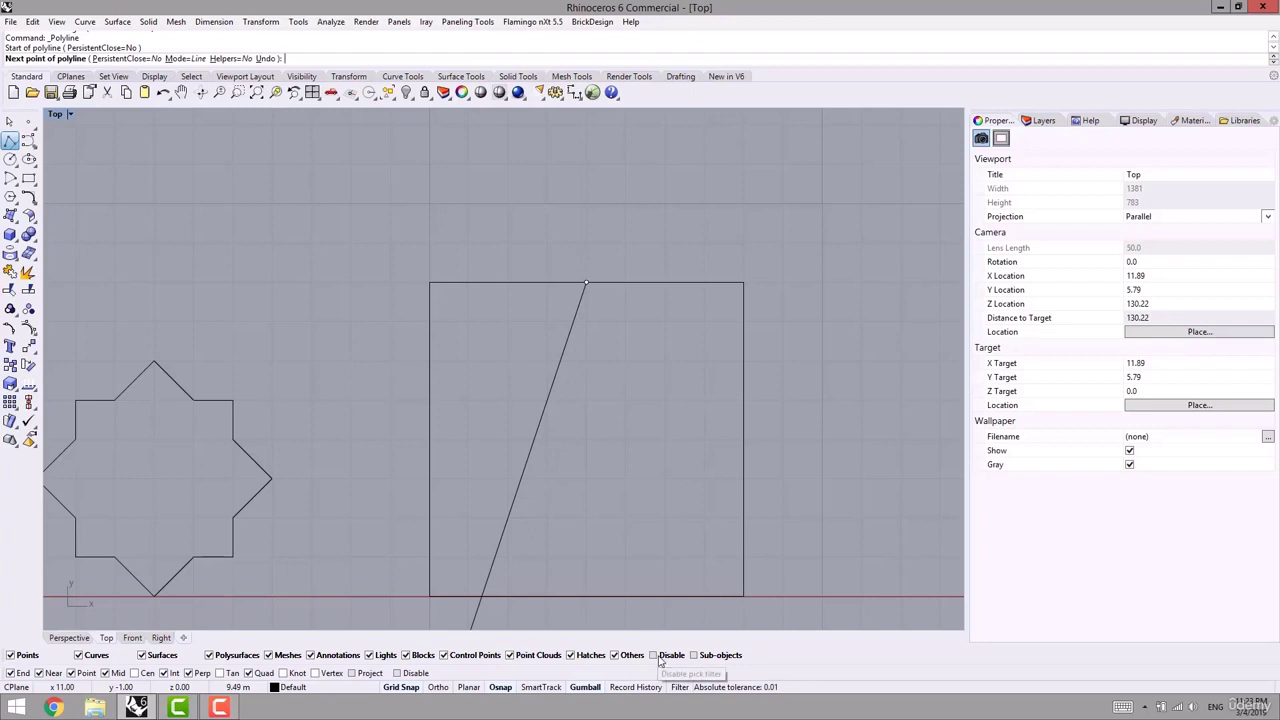
click(404, 673)
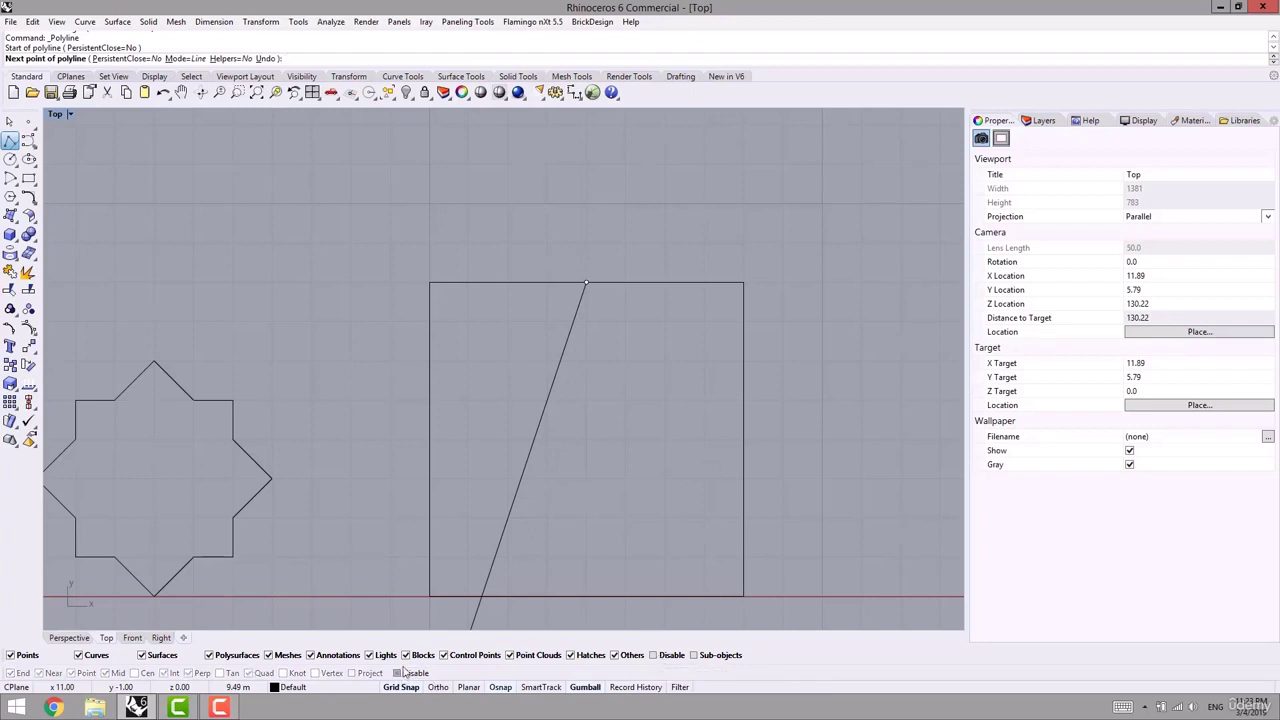
click(547, 319)
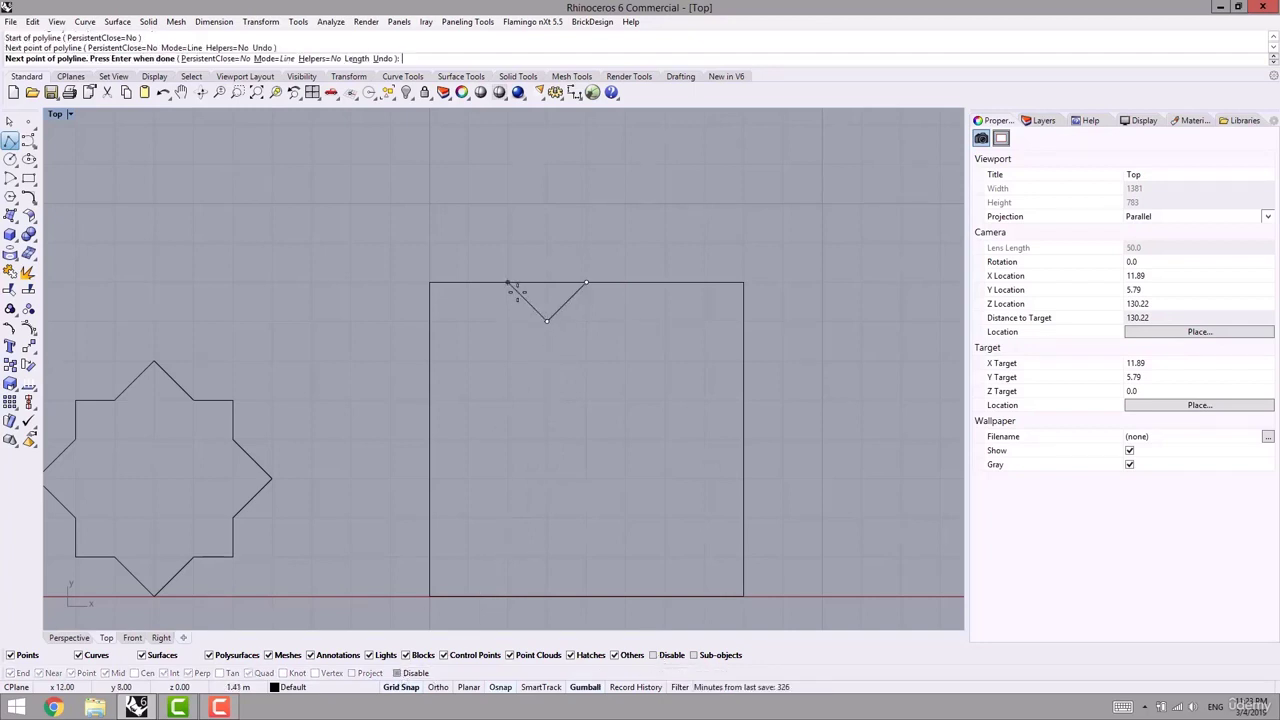
click(547, 360)
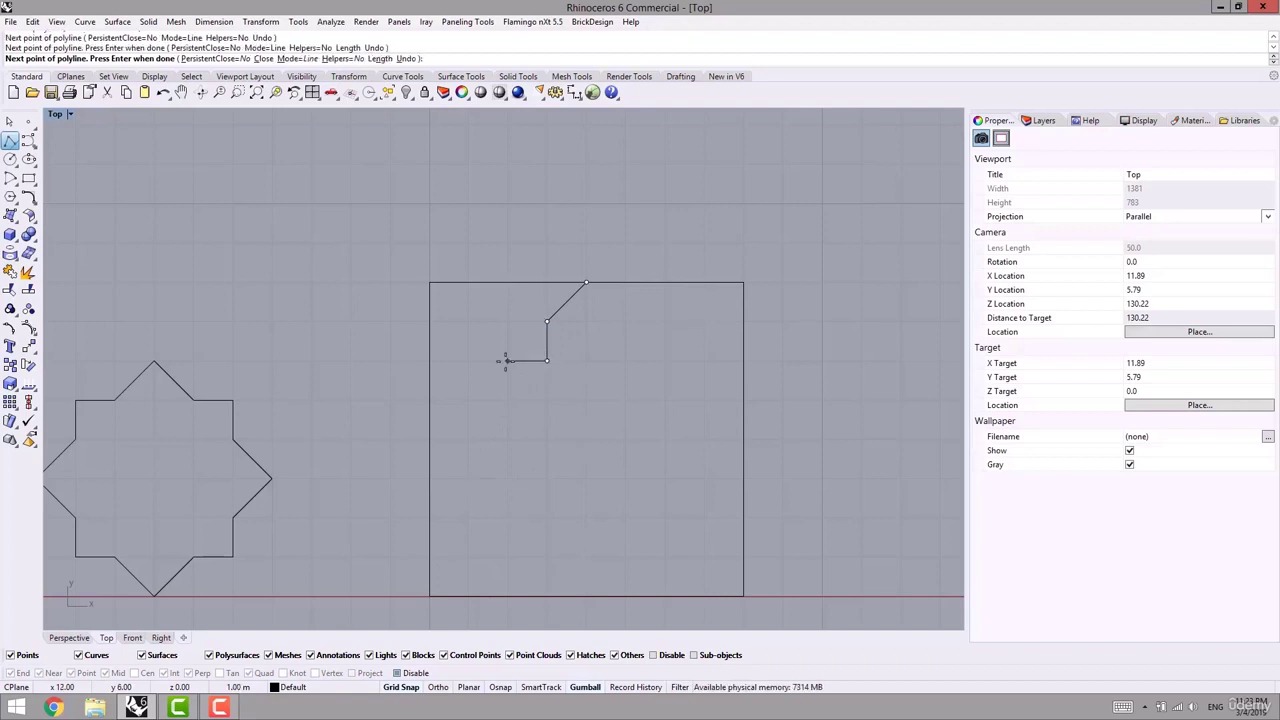
click(505, 361)
click(507, 400)
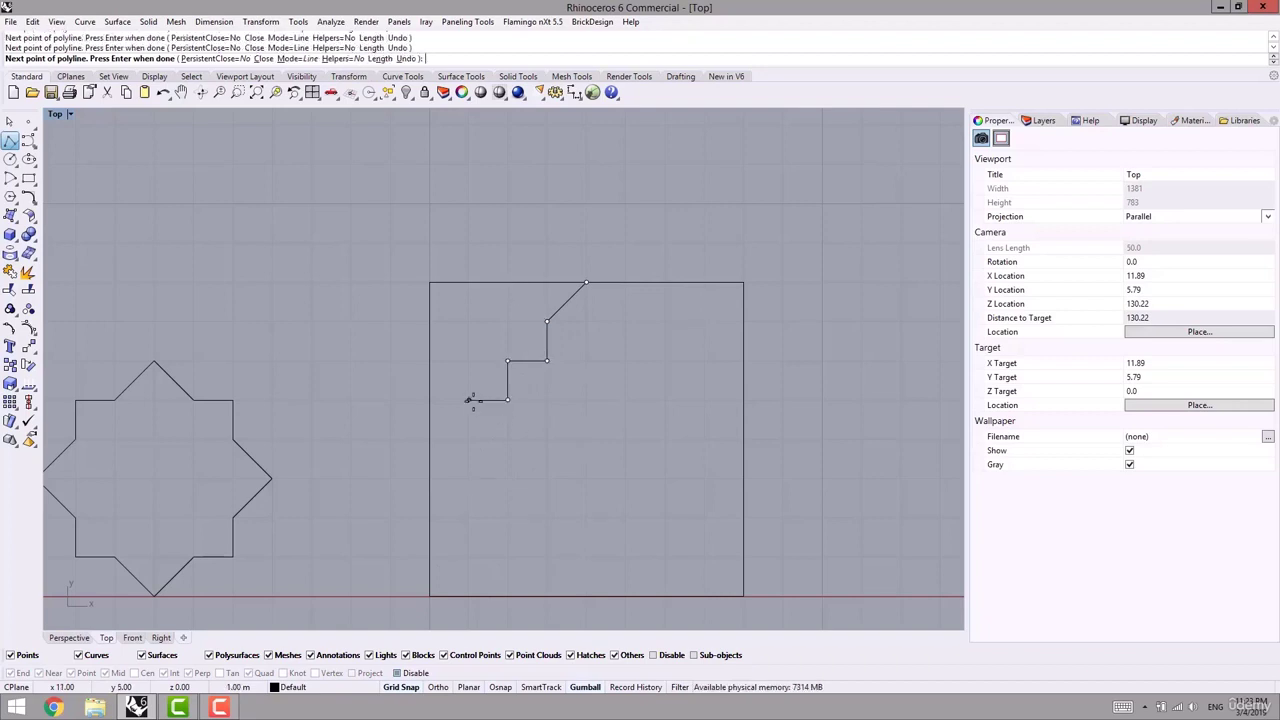
click(468, 400)
click(430, 440)
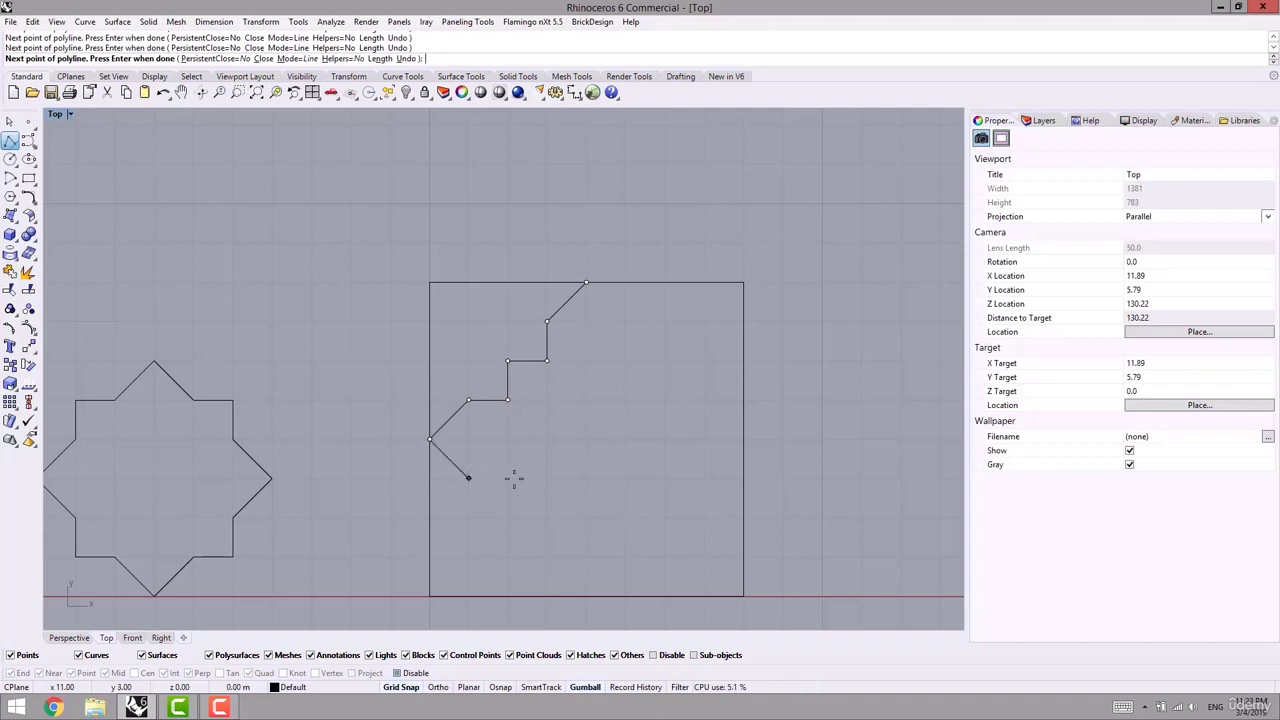
- Continue the outline through the bottom and right edge midpoints and close it at the top
click(508, 478)
click(508, 517)
click(546, 557)
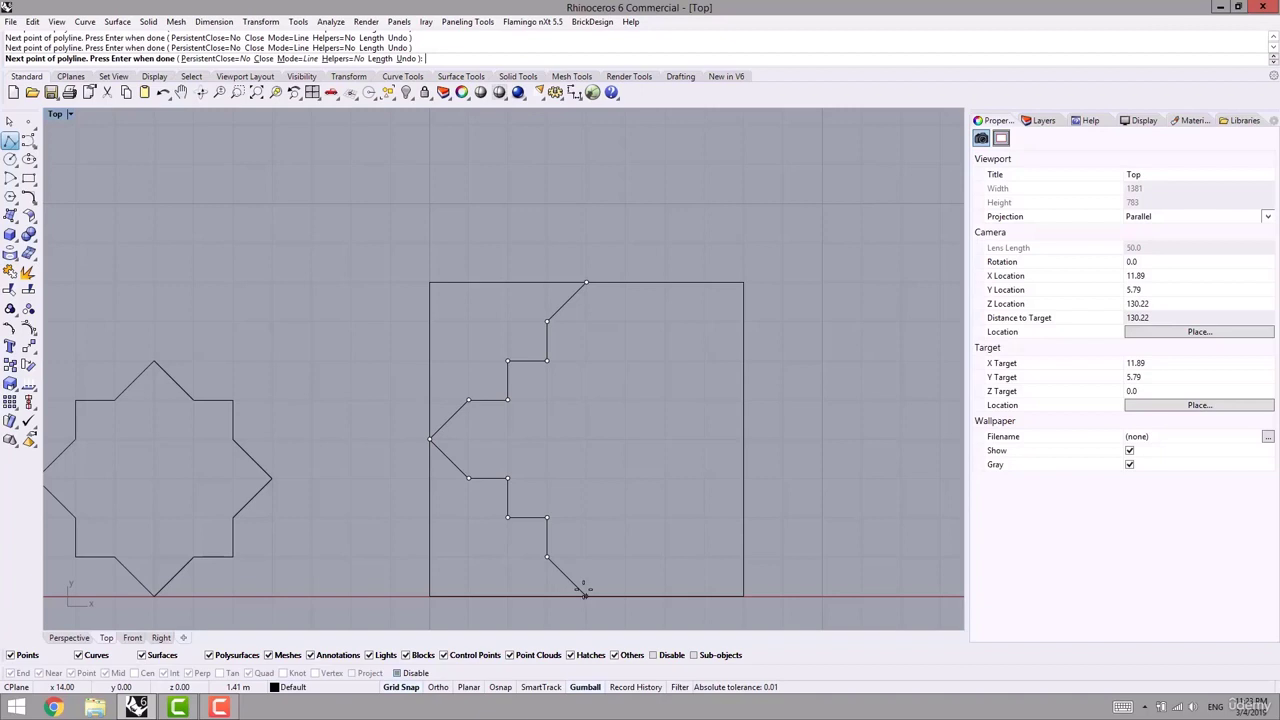
click(586, 596)
click(625, 556)
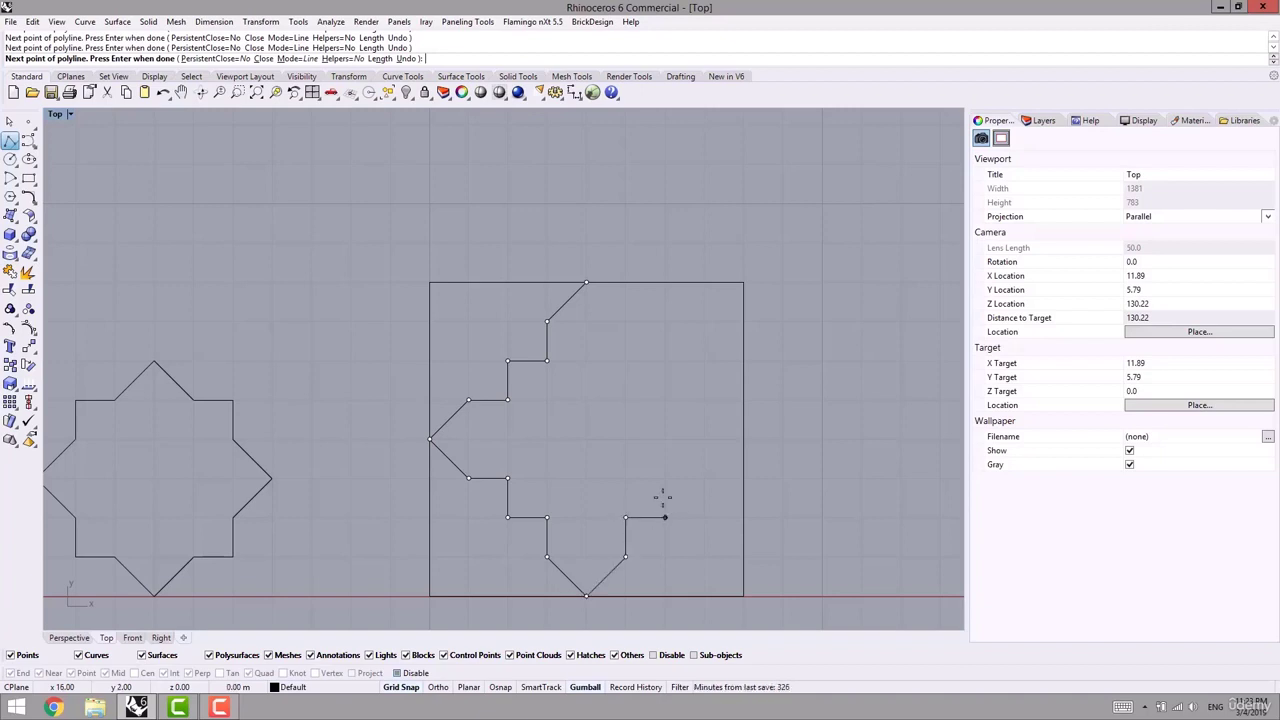
click(704, 478)
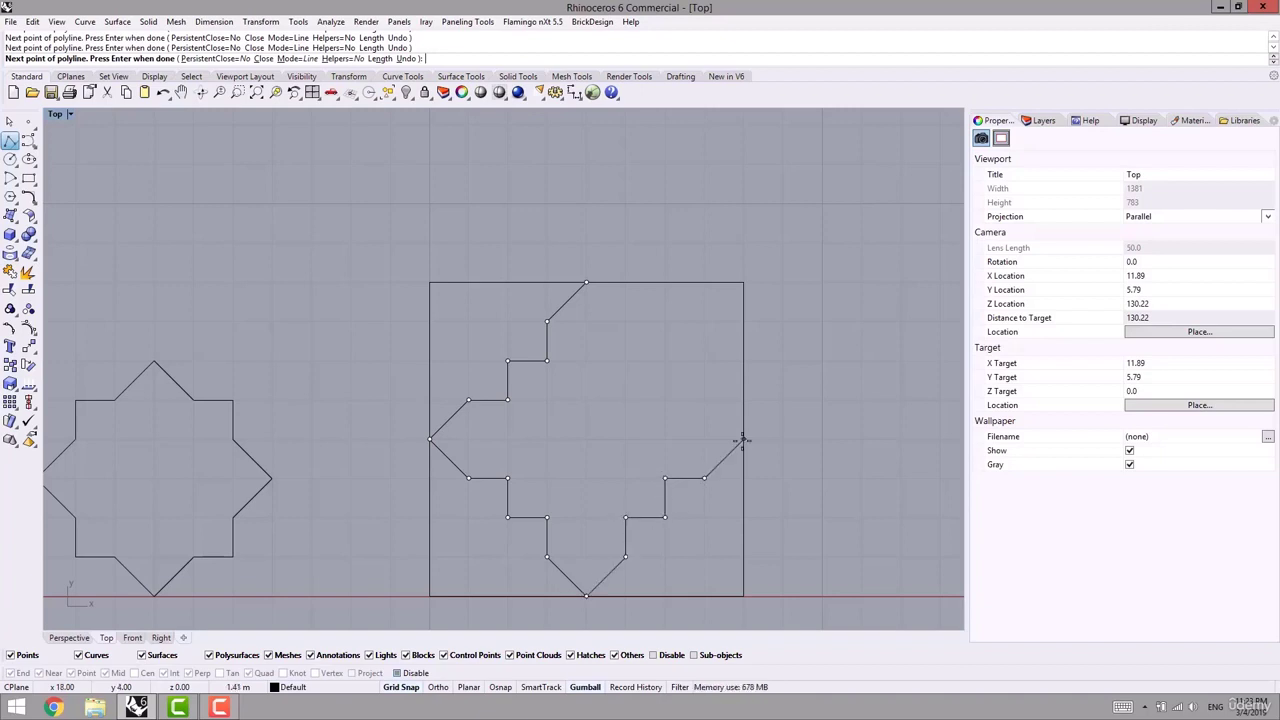
click(743, 439)
click(665, 400)
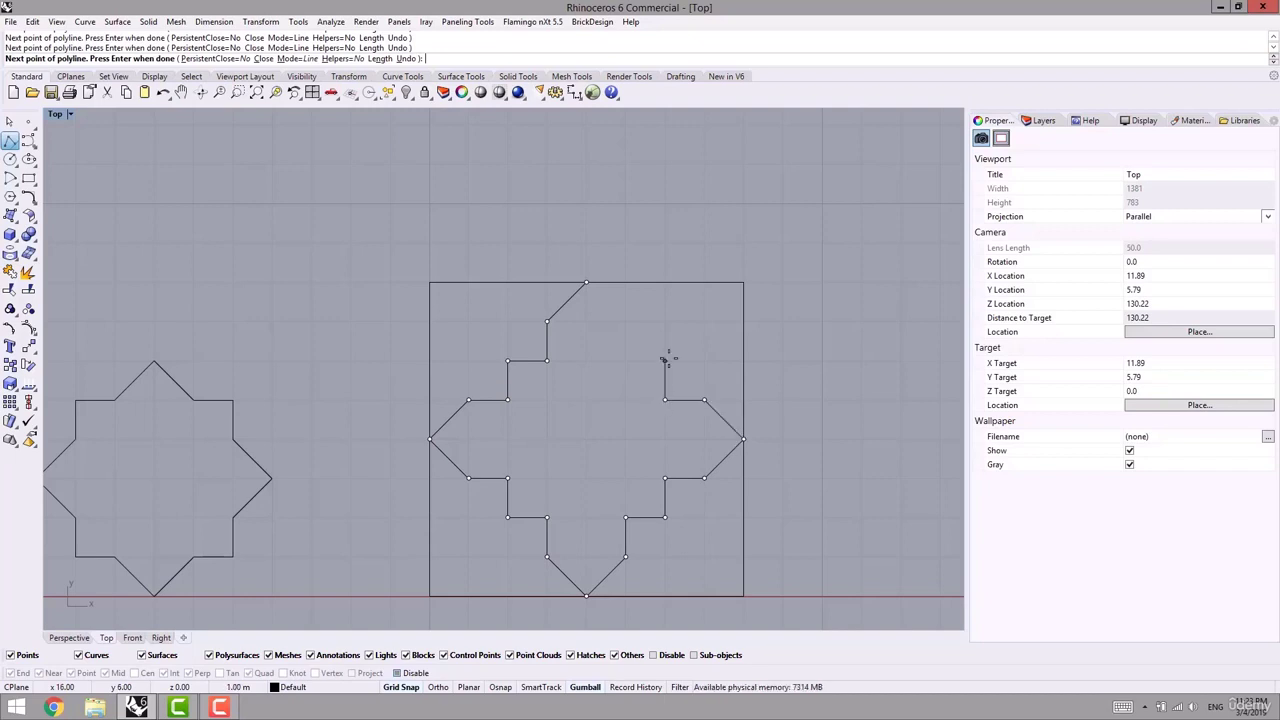
click(625, 321)
click(586, 282)
- Pan and zoom the Top view to frame the square, cross outline and axes
scroll(663, 406, down, 4)
right_drag(663, 406, 568, 425)
right_drag(620, 381, 607, 367)
scroll(560, 394, up, 2)
right_drag(500, 414, 408, 444)
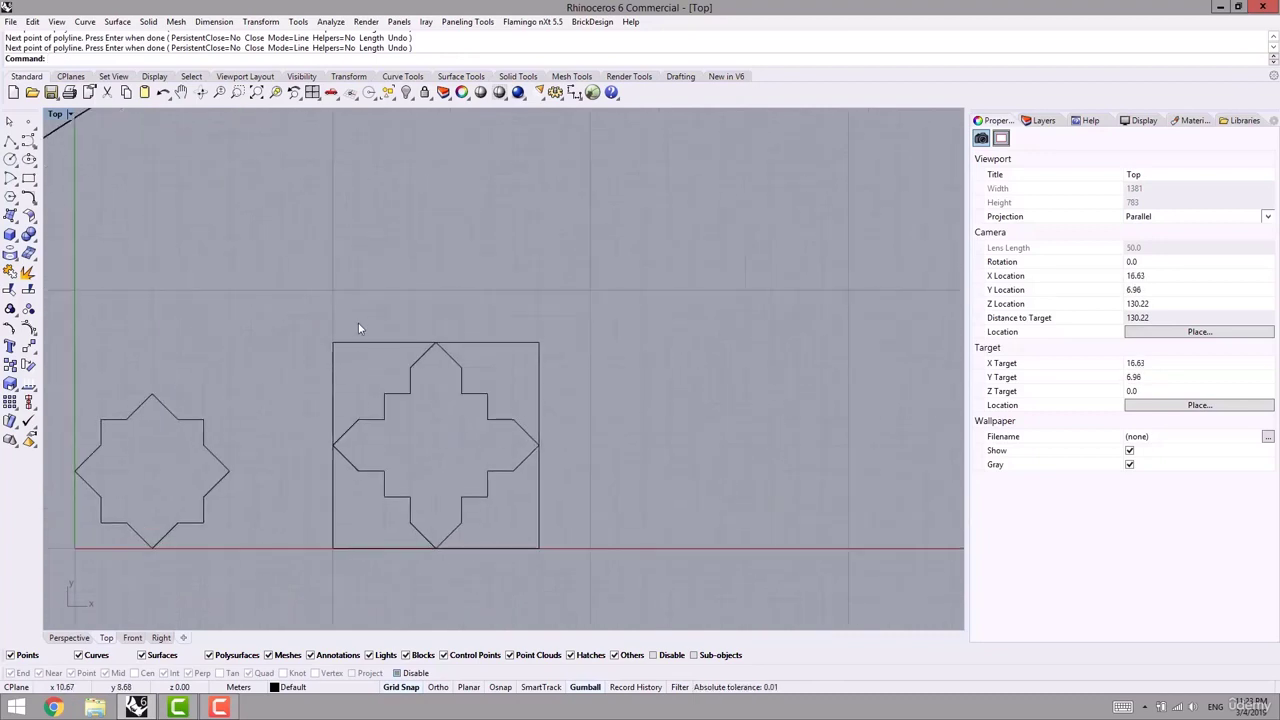
scroll(354, 380, up, 4)
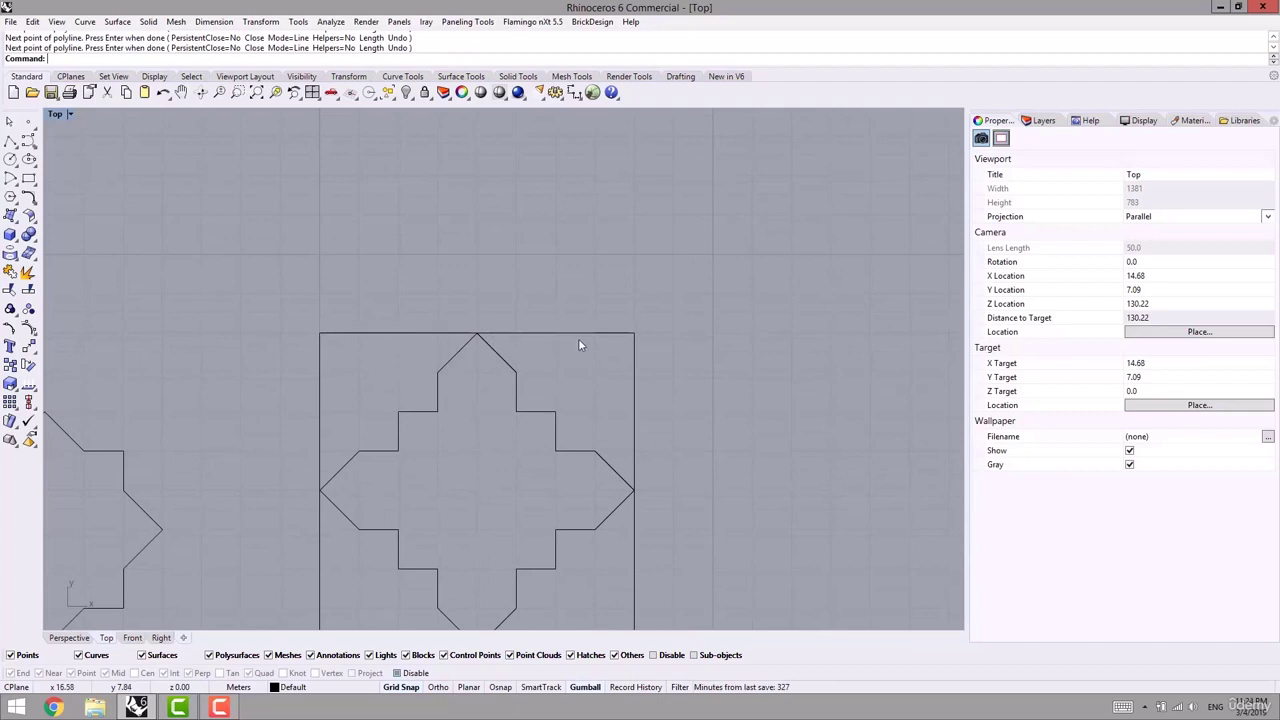
right_drag(622, 382, 538, 346)
scroll(536, 346, down, 4)
right_drag(469, 244, 434, 361)
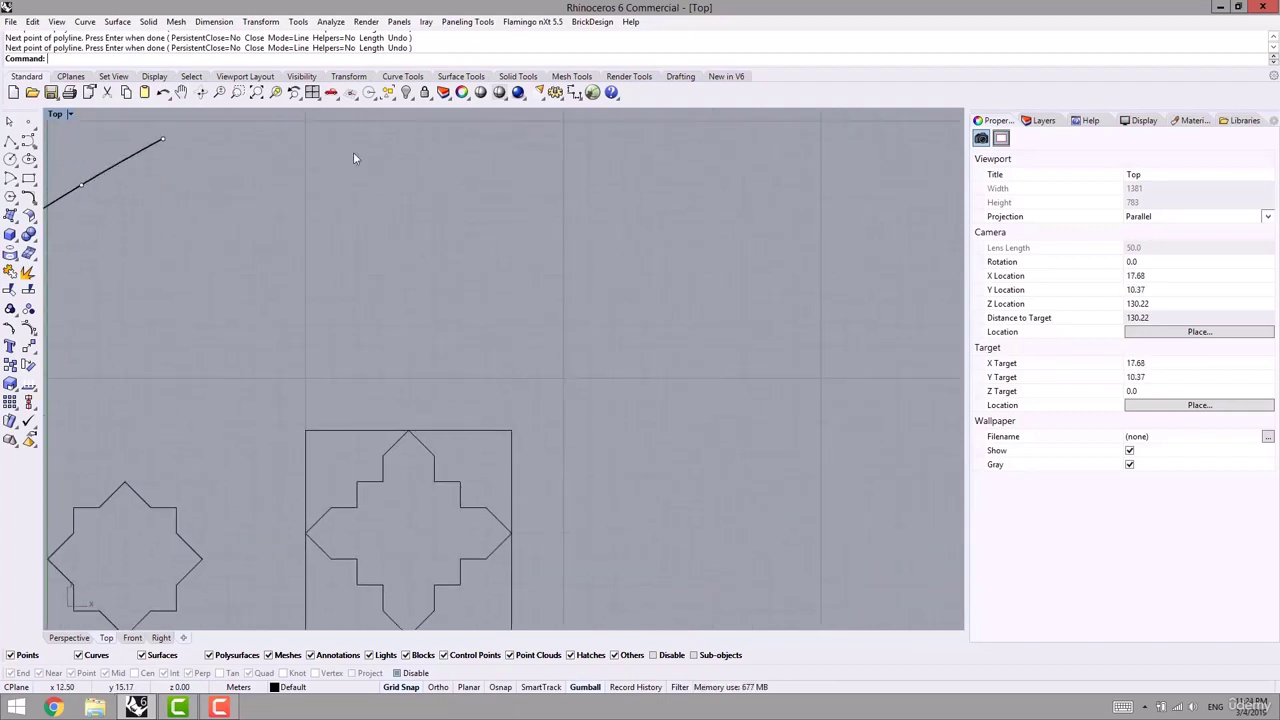
- Window-select the square and cross outline and lock them with Ctrl+L
click(474, 22)
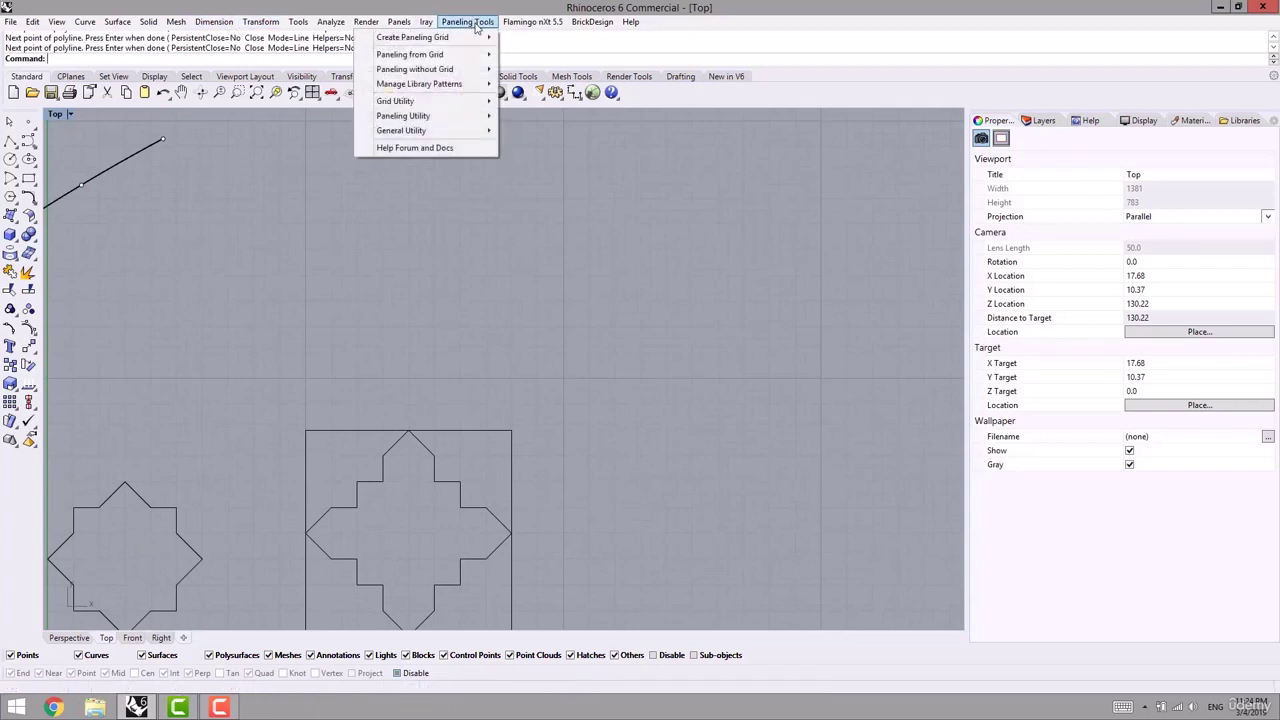
click(598, 450)
right_drag(598, 451, 612, 376)
drag(553, 319, 403, 459)
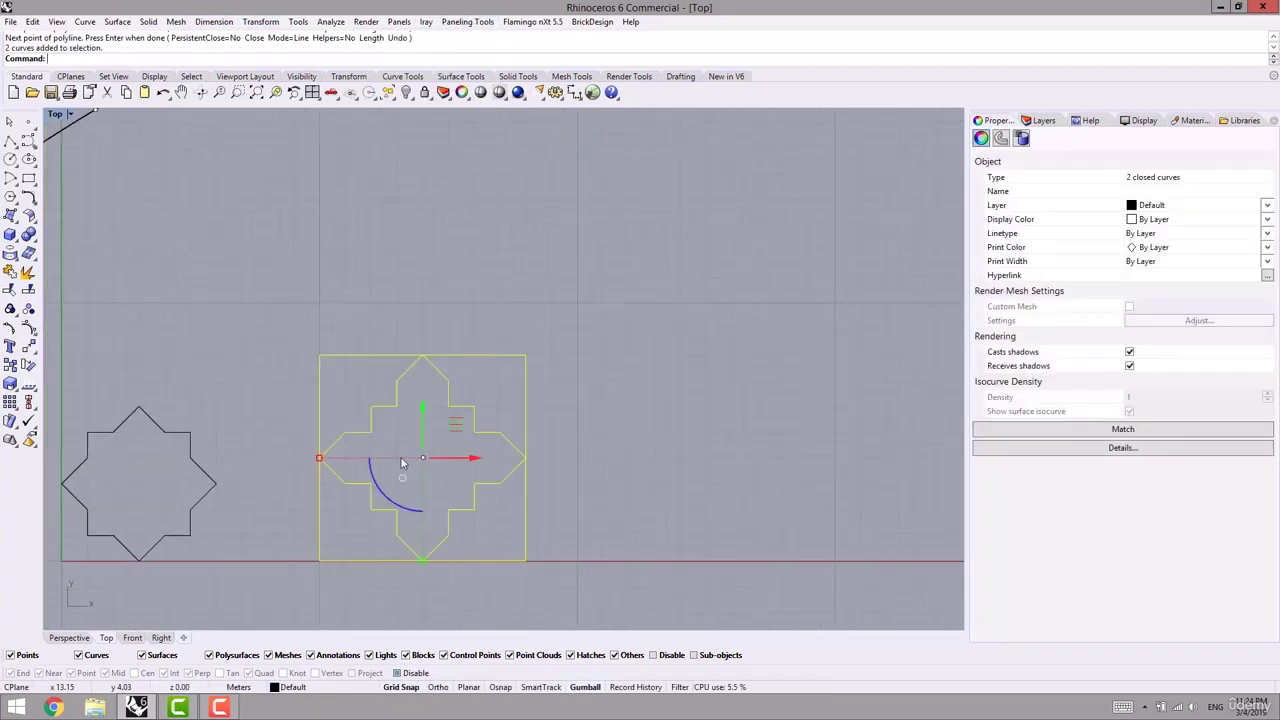
key(ctrl+l)
right_drag(406, 503, 462, 475)
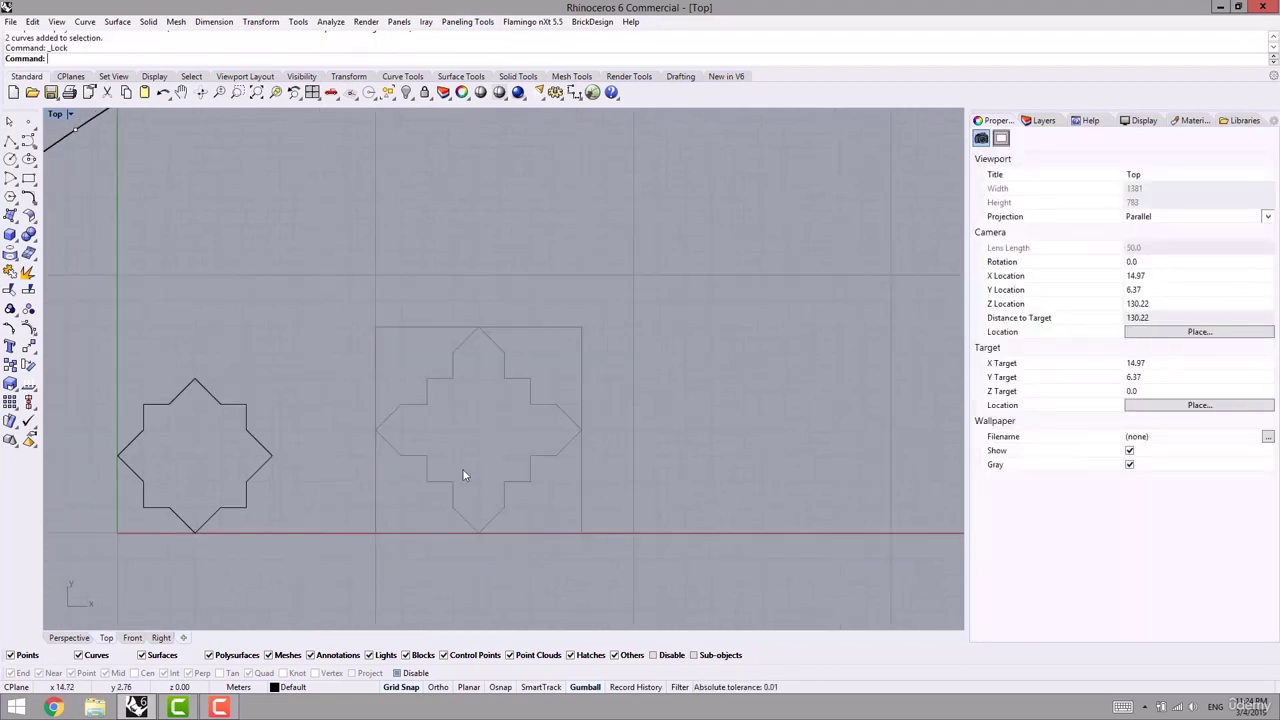
- Start a new 2D library pattern with origin at the square's bottom-left corner and a 9×9 grid
click(467, 22)
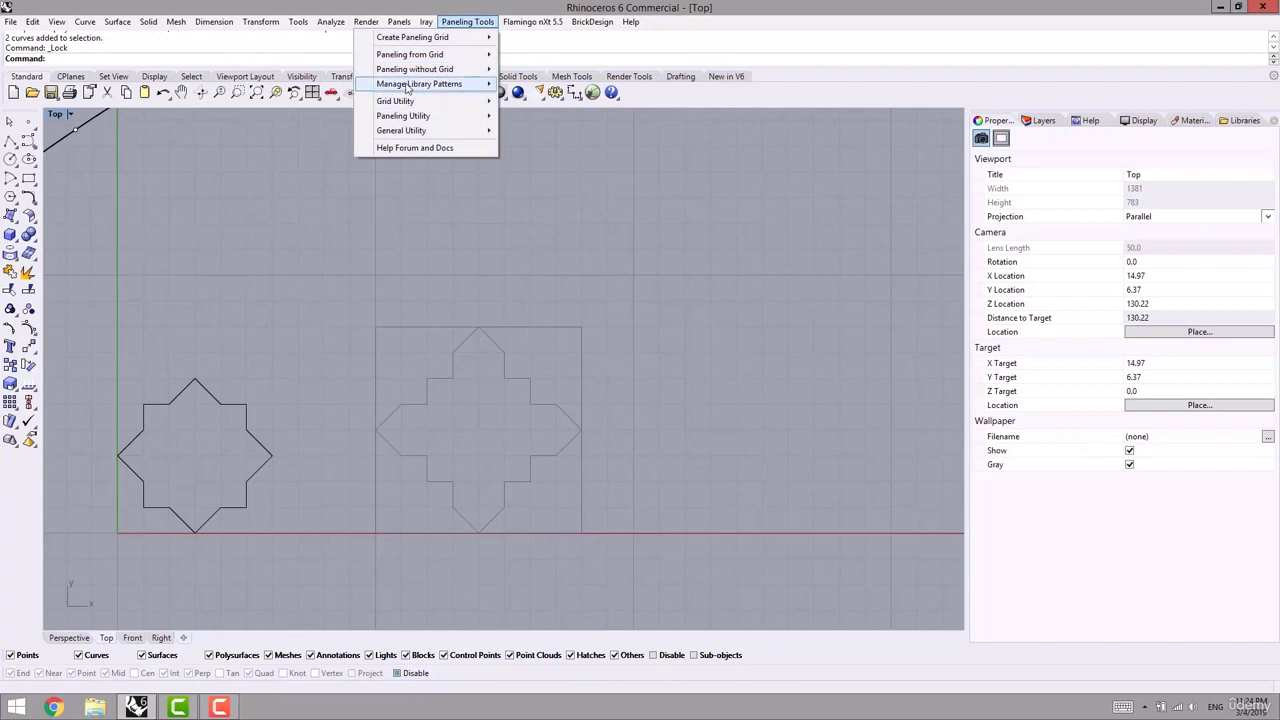
mouse_move(415, 86)
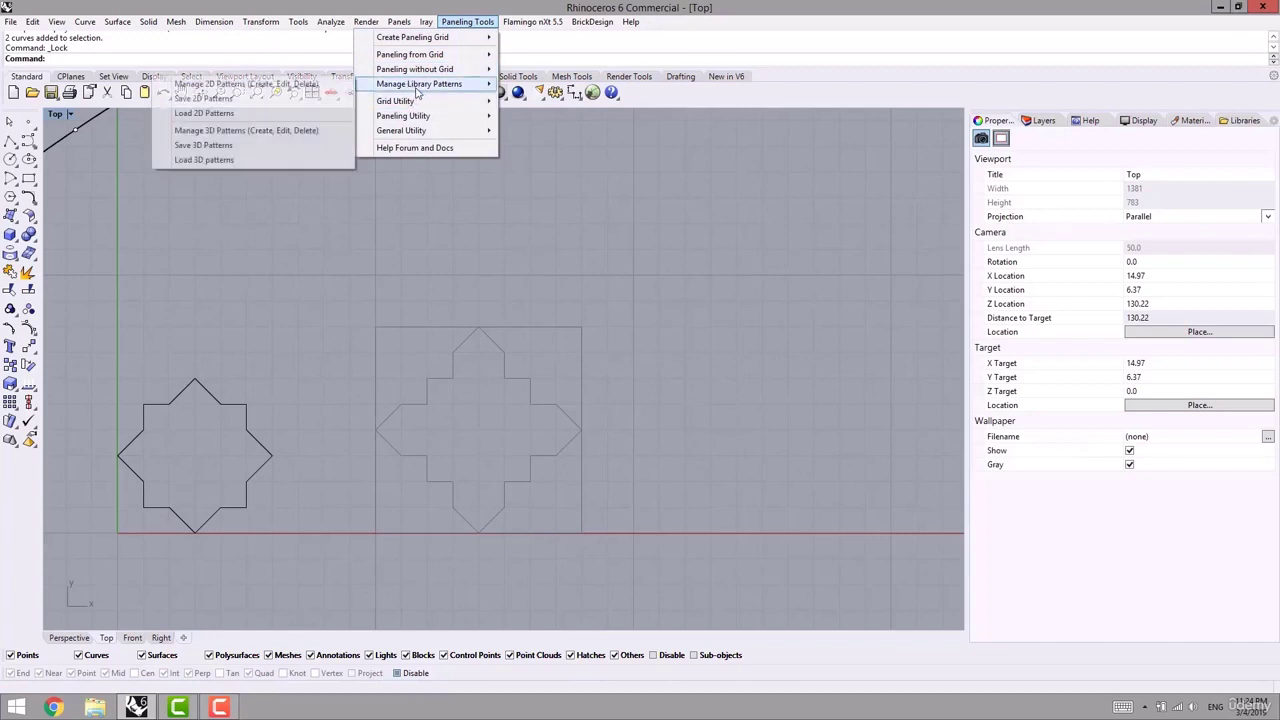
click(218, 86)
click(179, 58)
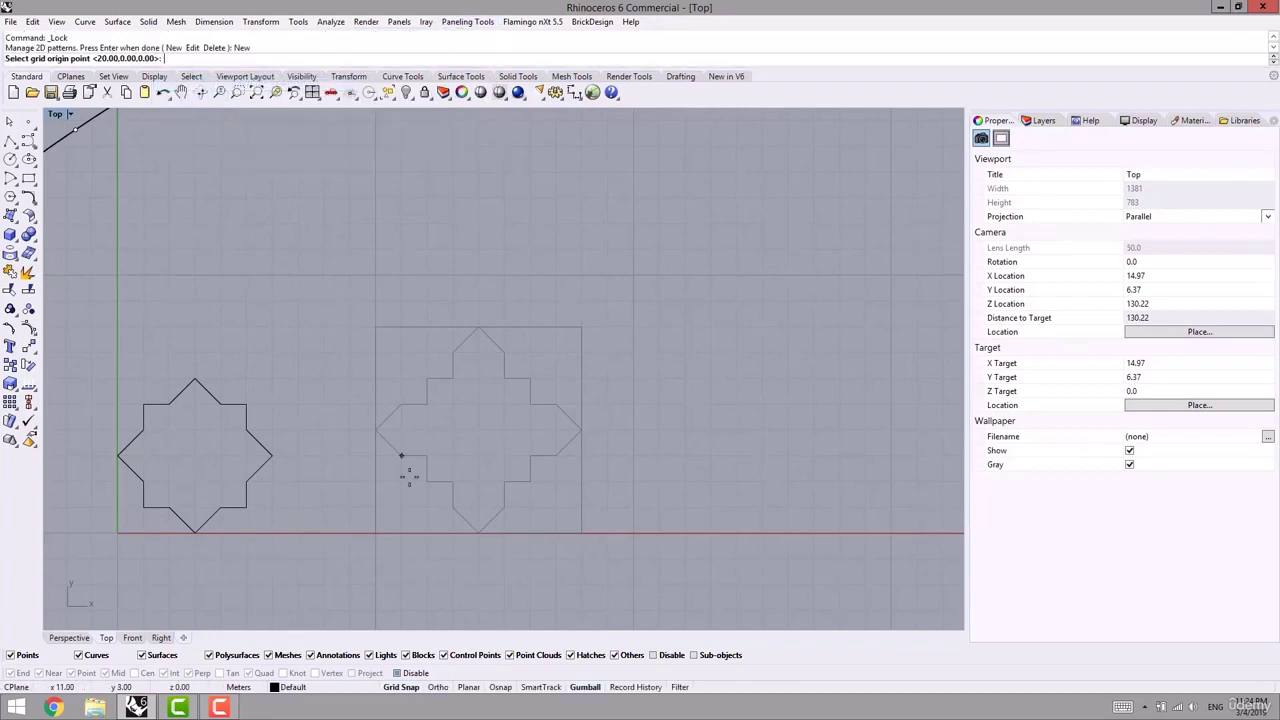
right_drag(405, 465, 371, 430)
click(340, 497)
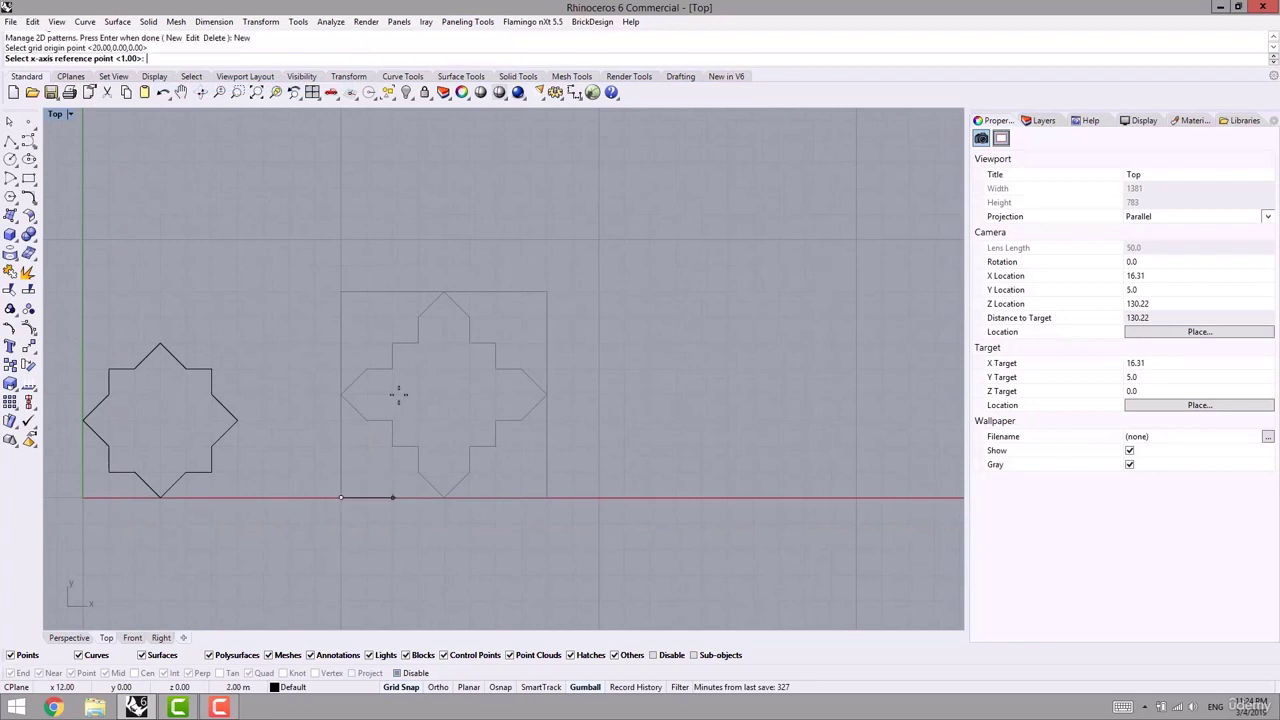
click(366, 497)
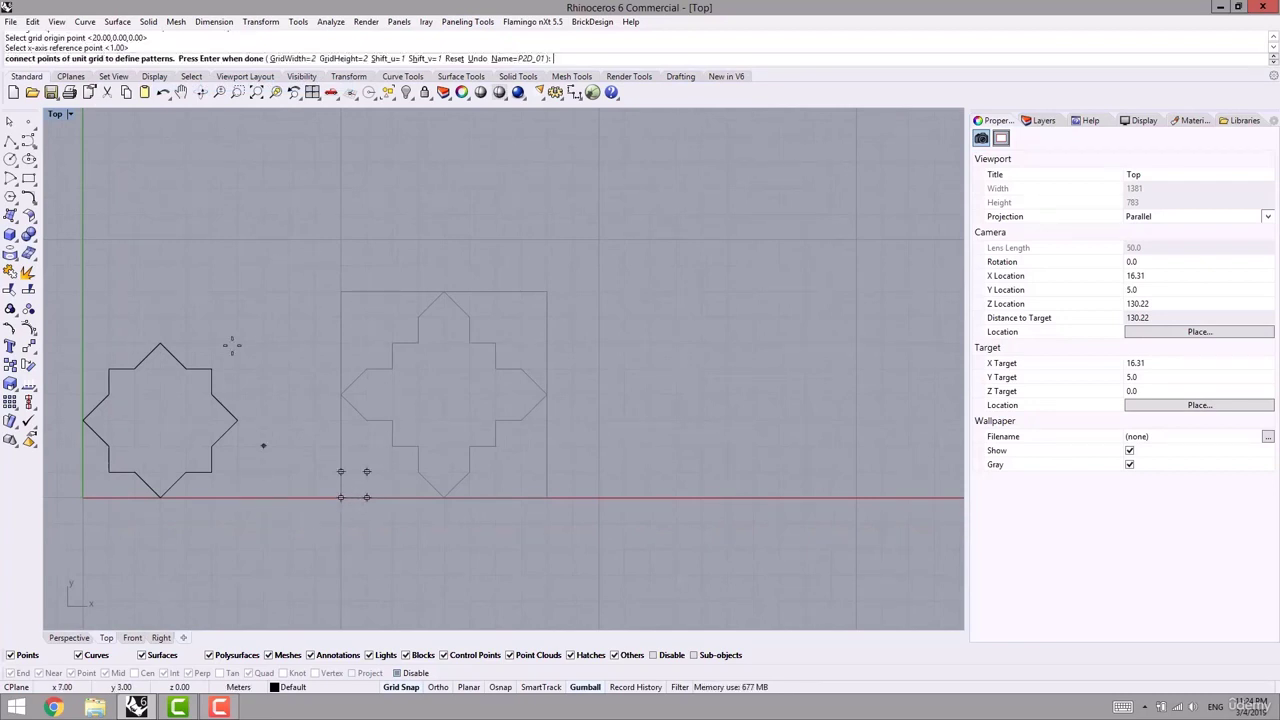
click(290, 59)
text(9)
key(Return)
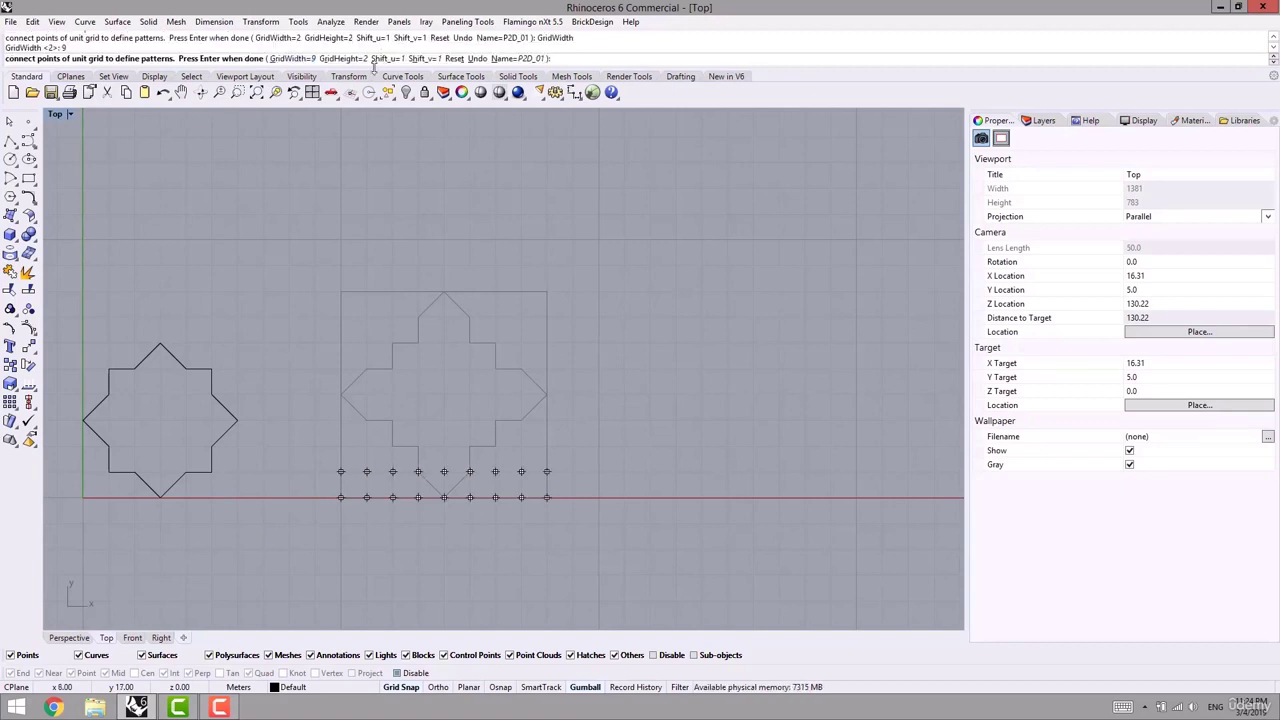
click(345, 59)
text(9)
key(Return)
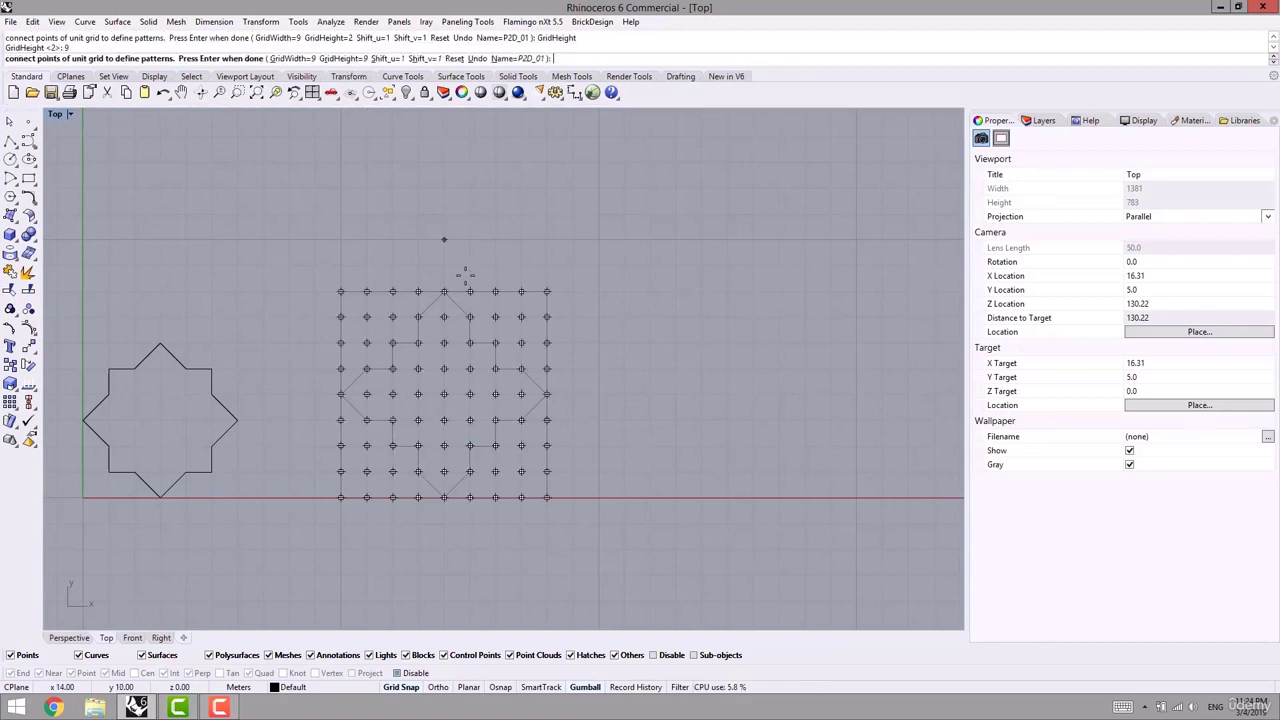
- Trace the cross outline through its grid points, closing back at the top point
scroll(410, 287, up, 3)
click(410, 287)
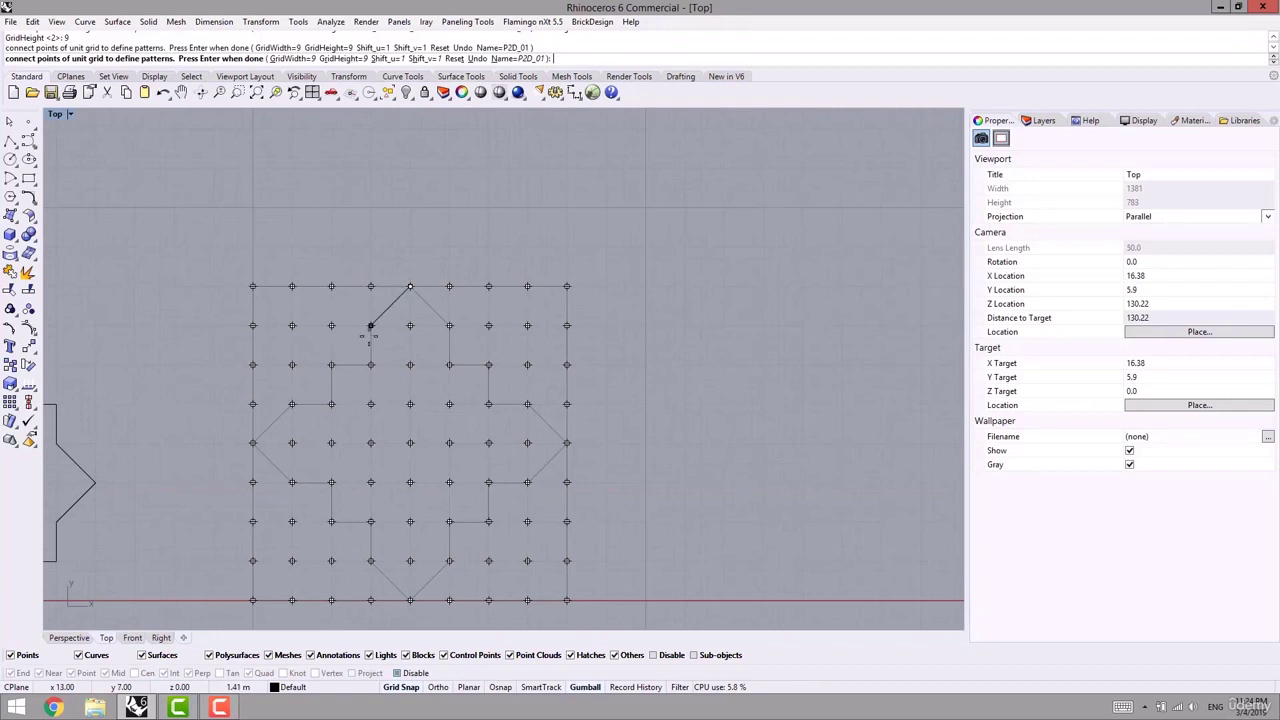
click(371, 325)
click(331, 364)
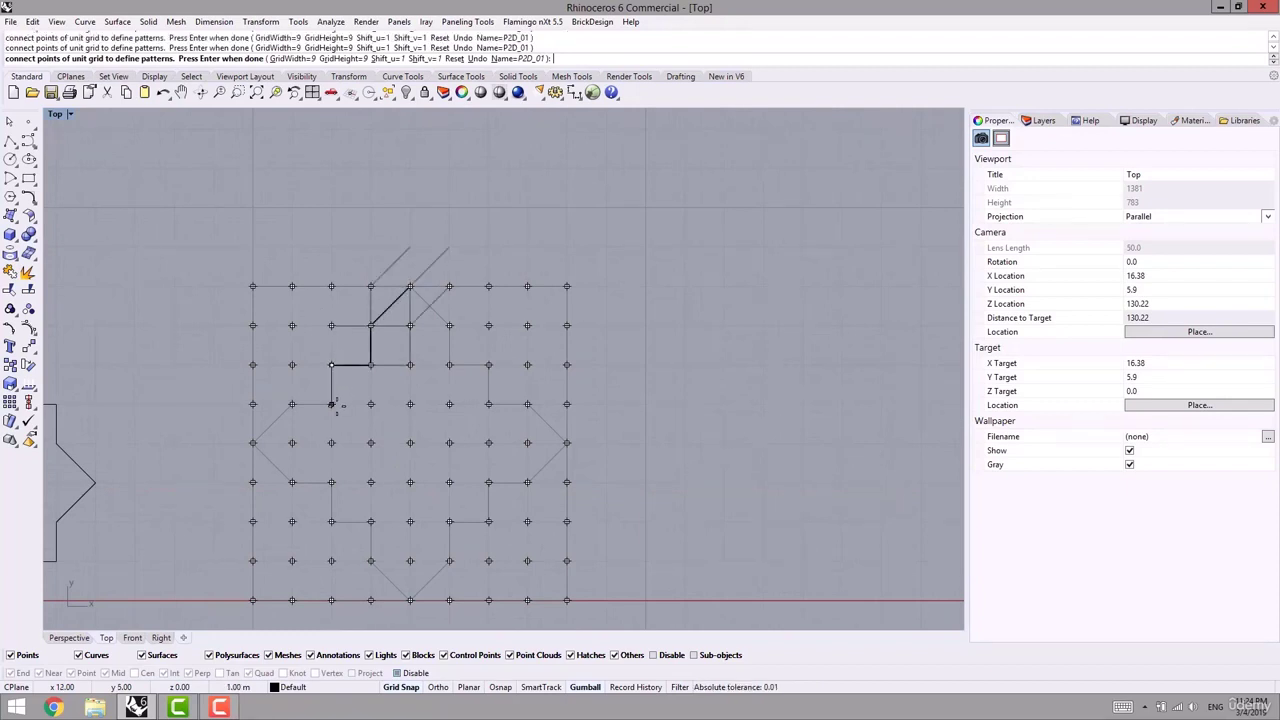
click(331, 403)
click(292, 403)
click(253, 442)
click(292, 482)
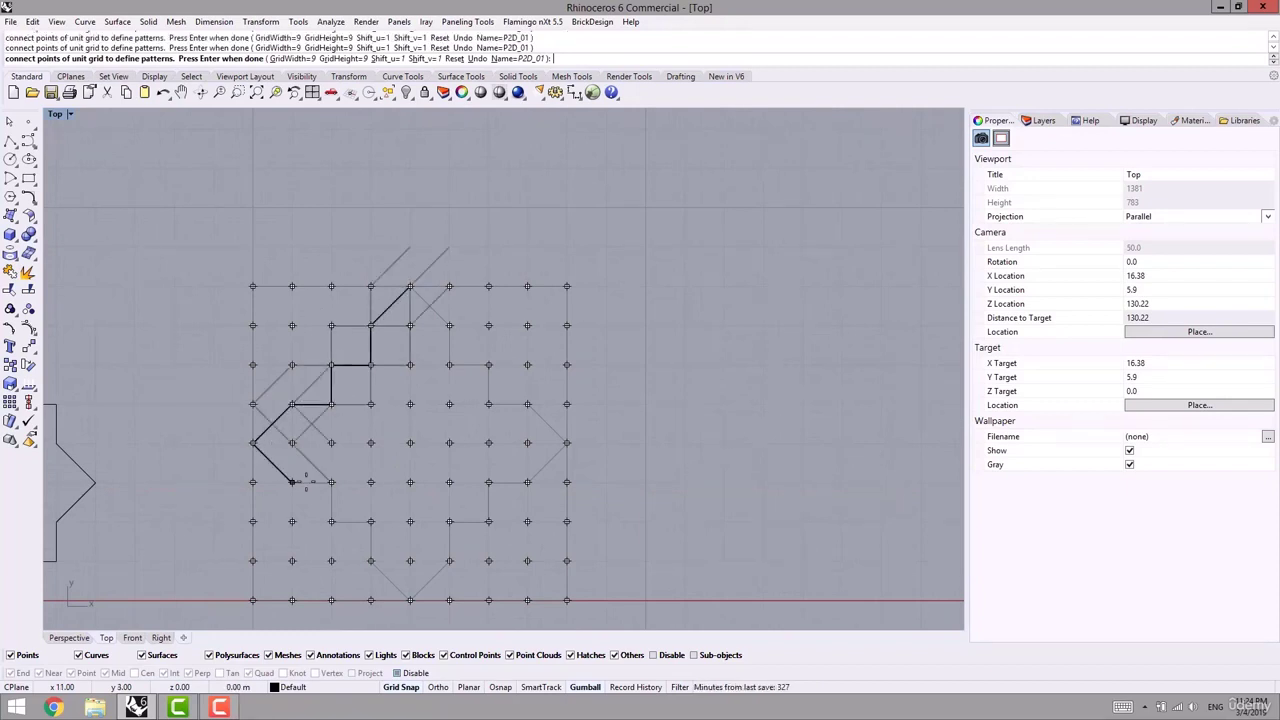
click(331, 482)
click(331, 521)
click(371, 521)
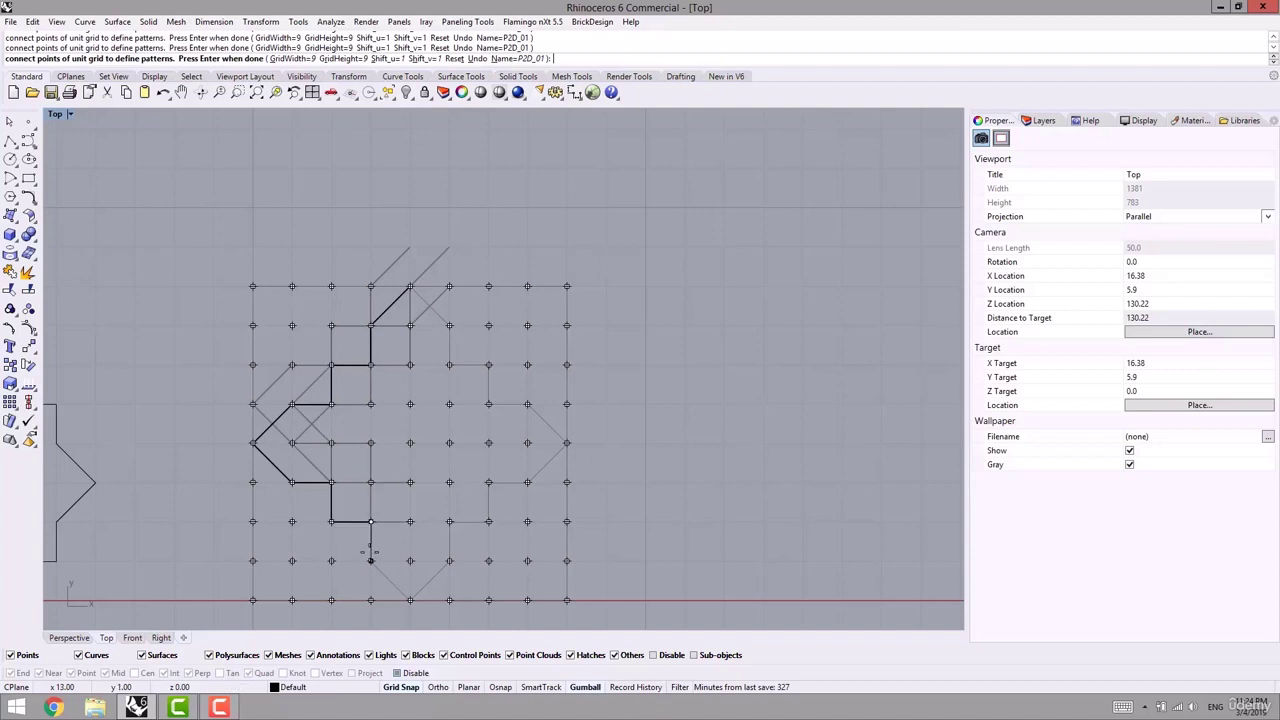
click(371, 560)
click(410, 600)
click(449, 560)
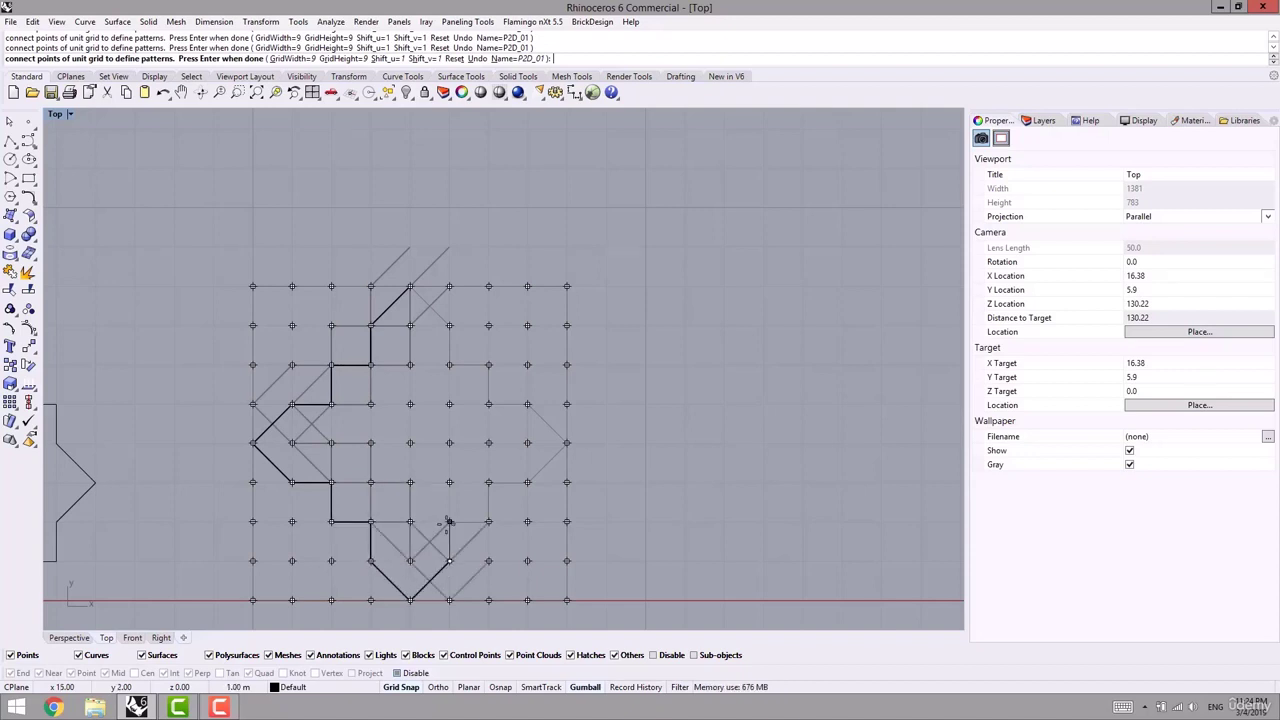
click(449, 521)
click(489, 521)
click(489, 482)
click(527, 482)
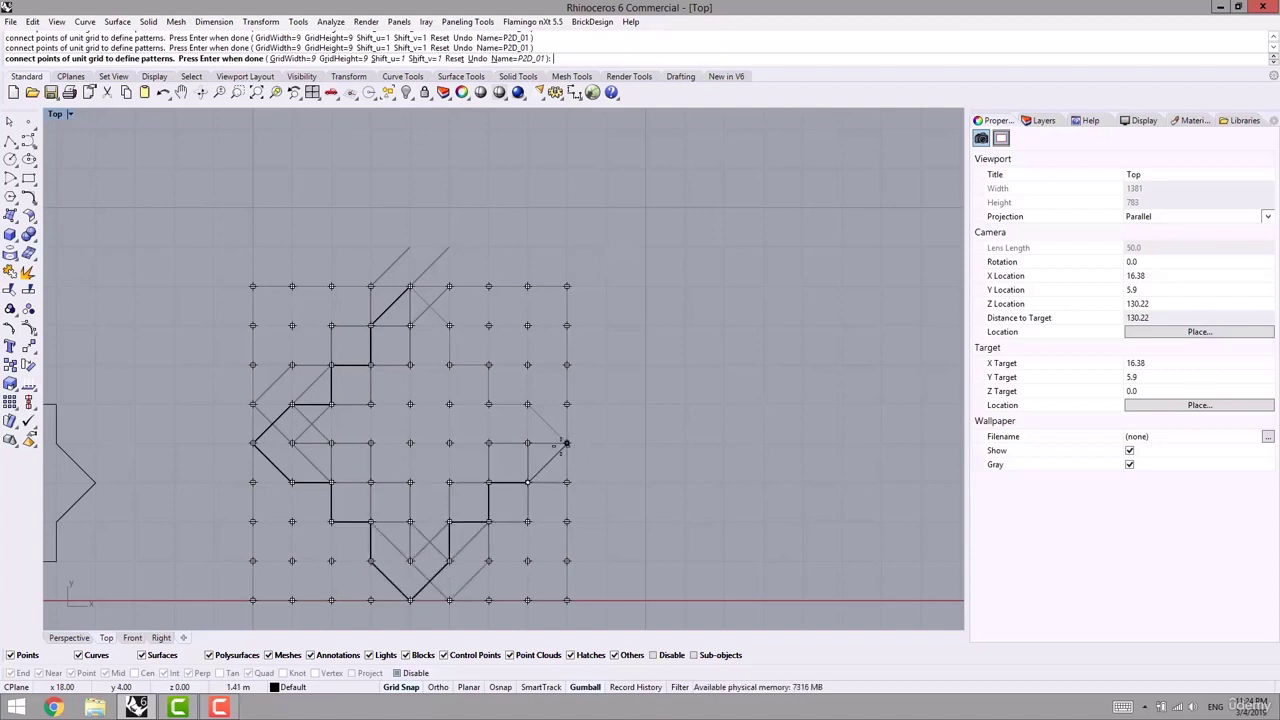
click(566, 442)
click(527, 404)
click(489, 404)
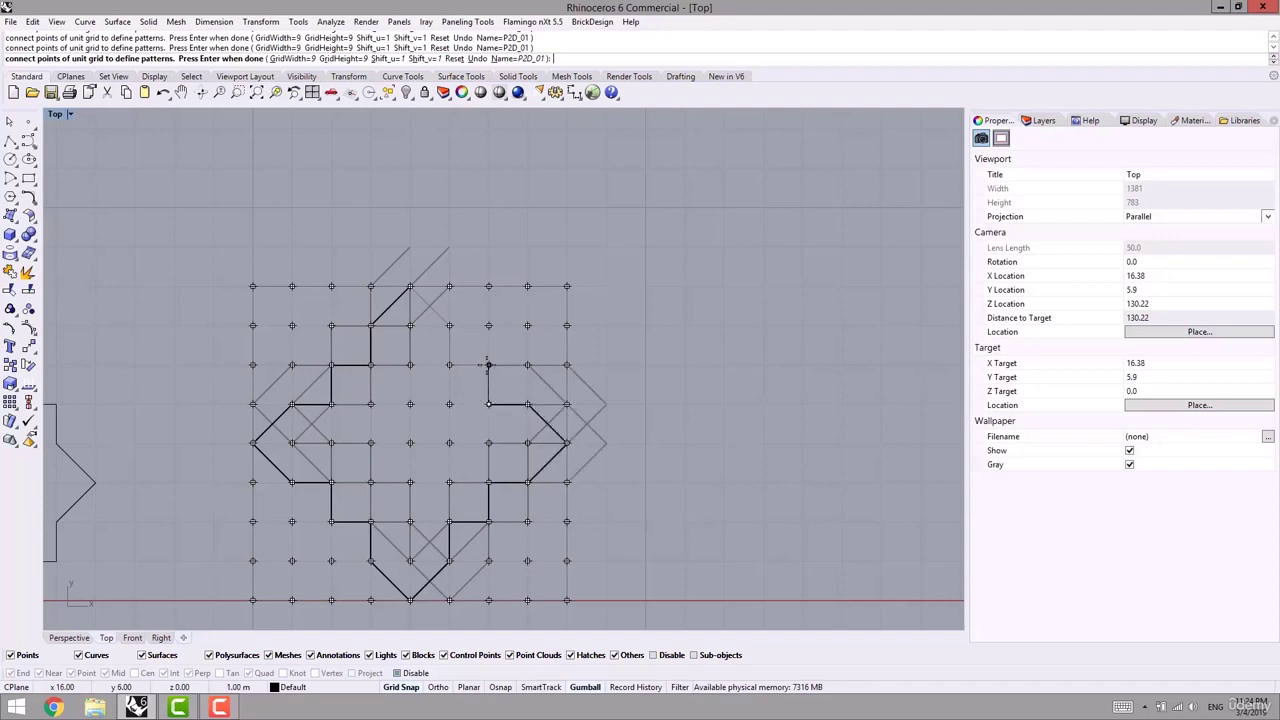
click(489, 364)
click(449, 364)
click(449, 325)
click(410, 286)
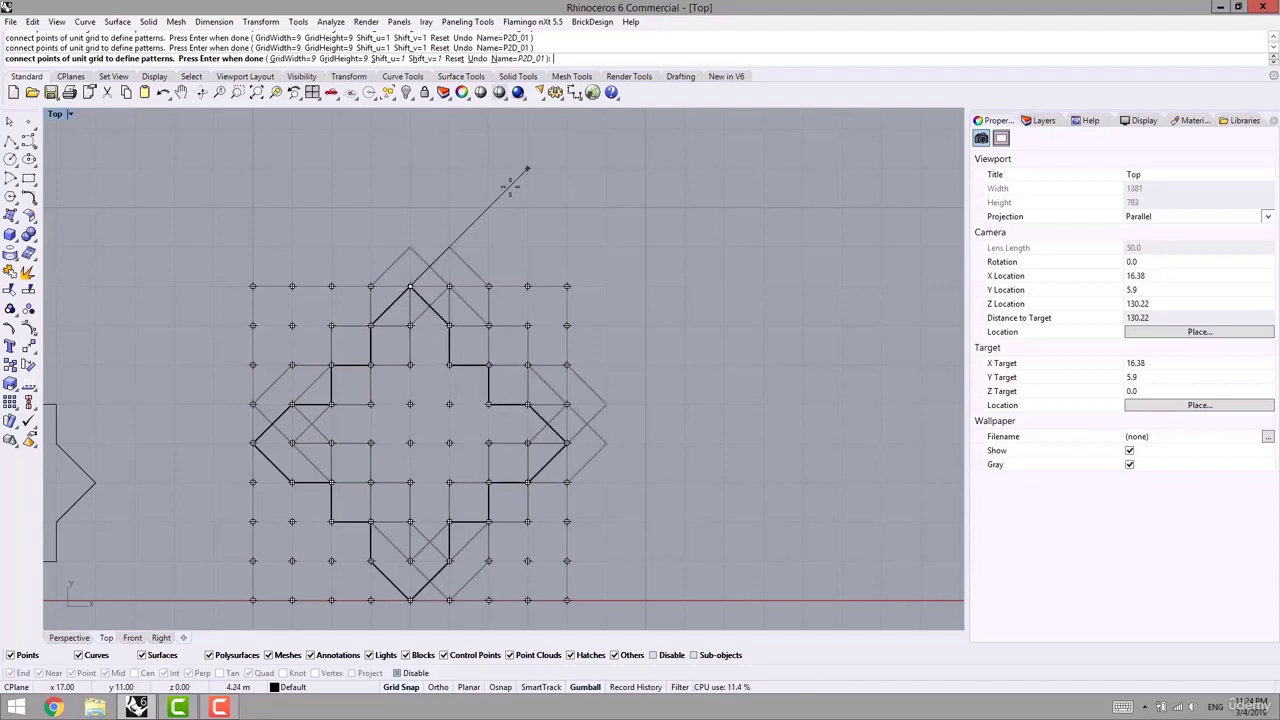
right_drag(479, 228, 433, 274)
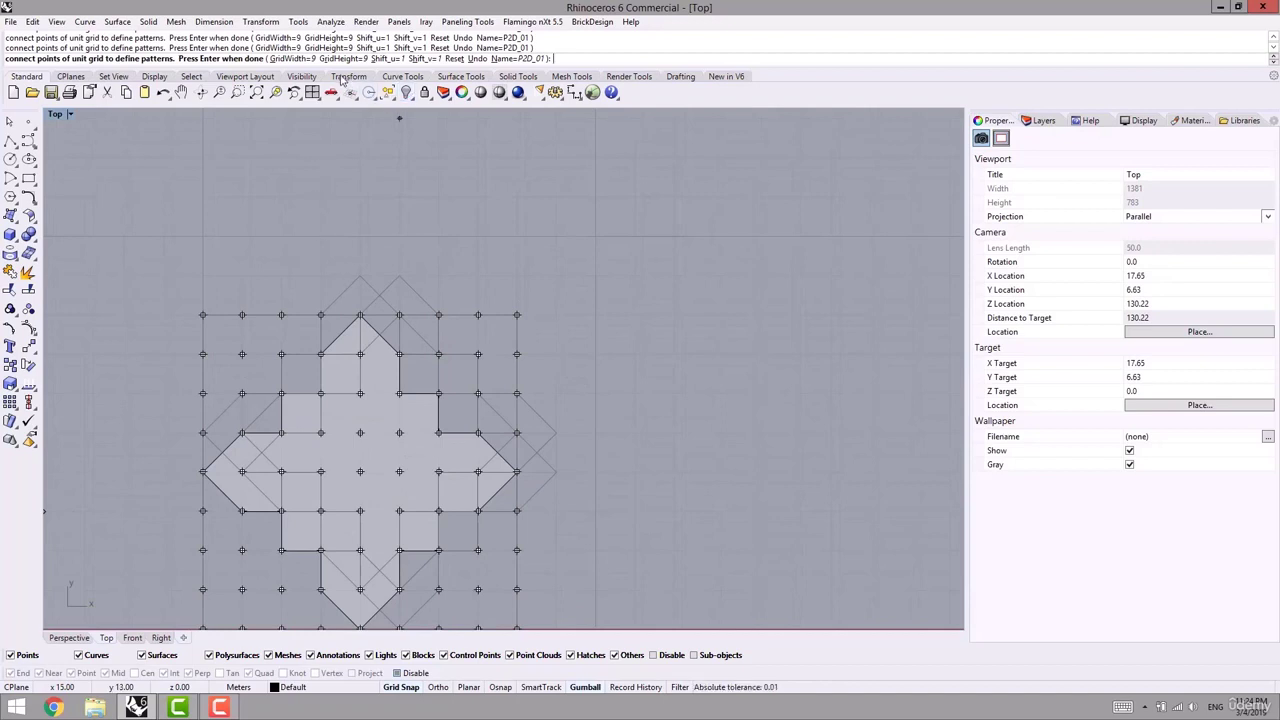
click(388, 58)
- Set both horizontal and vertical shifts of P2D_01 to 8 and accept the pattern
text(8)
key(Return)
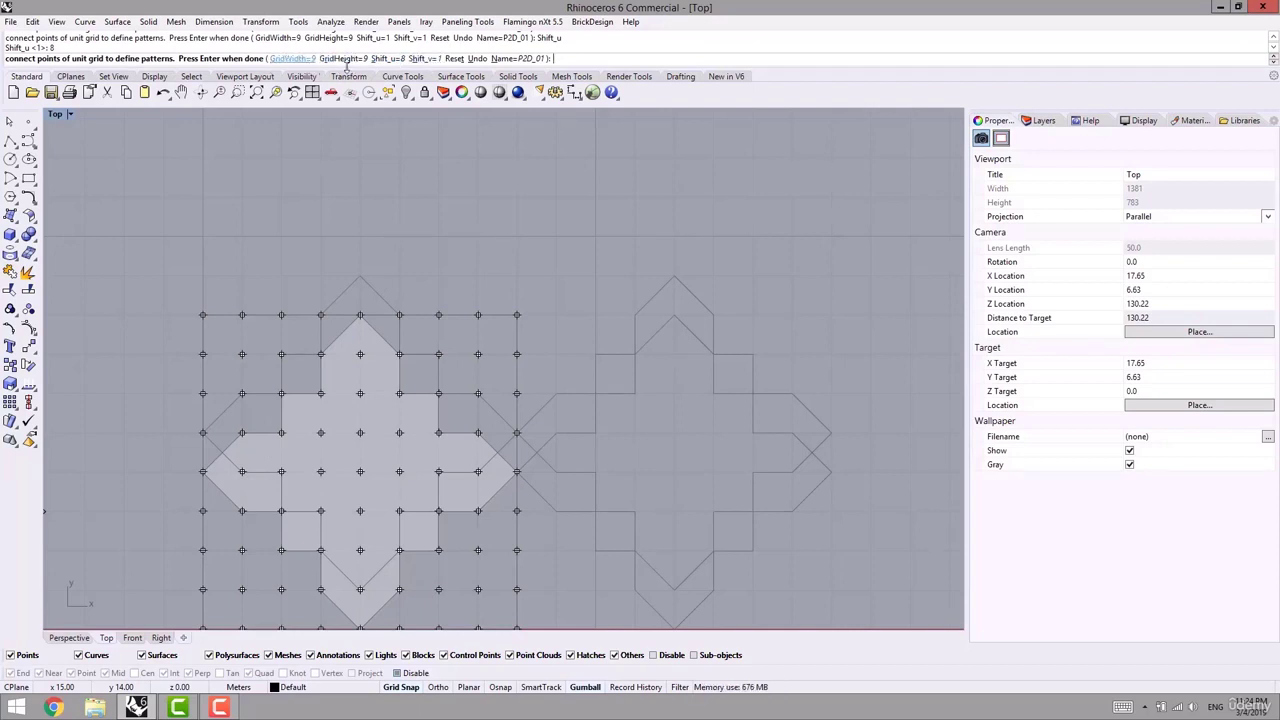
click(421, 58)
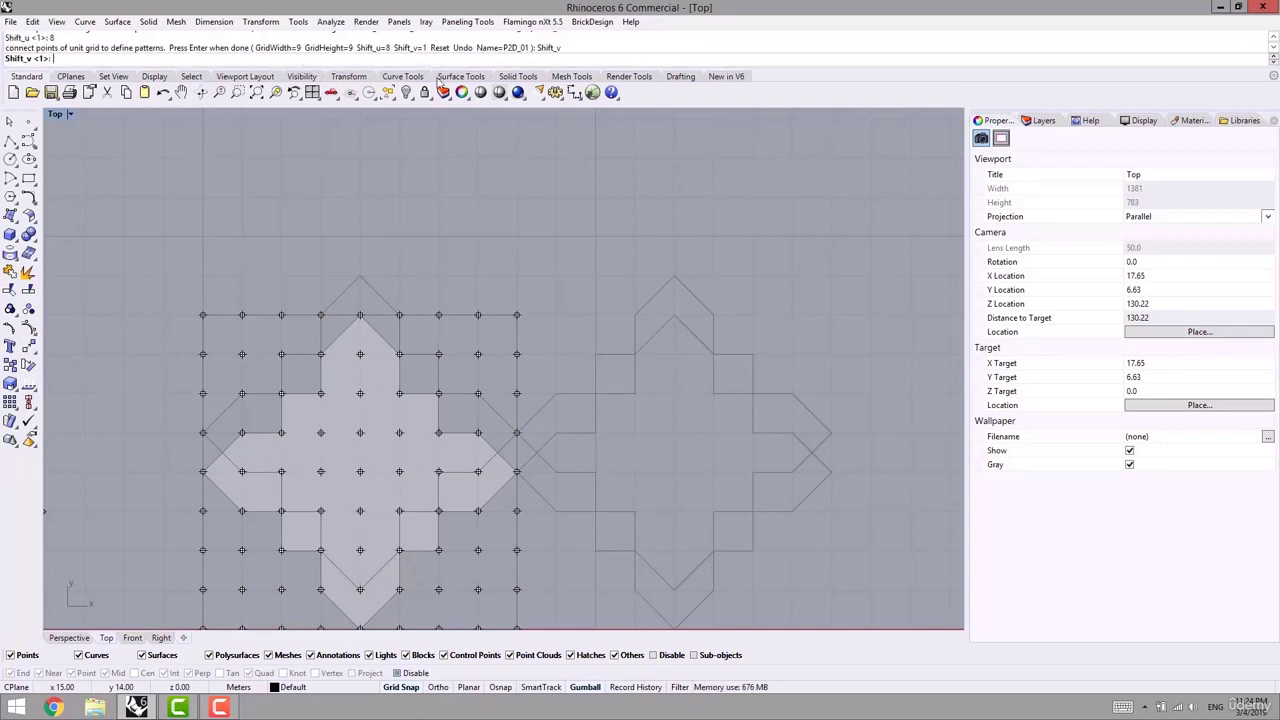
text(8)
key(Return)
right_drag(467, 313, 522, 331)
scroll(480, 320, down, 6)
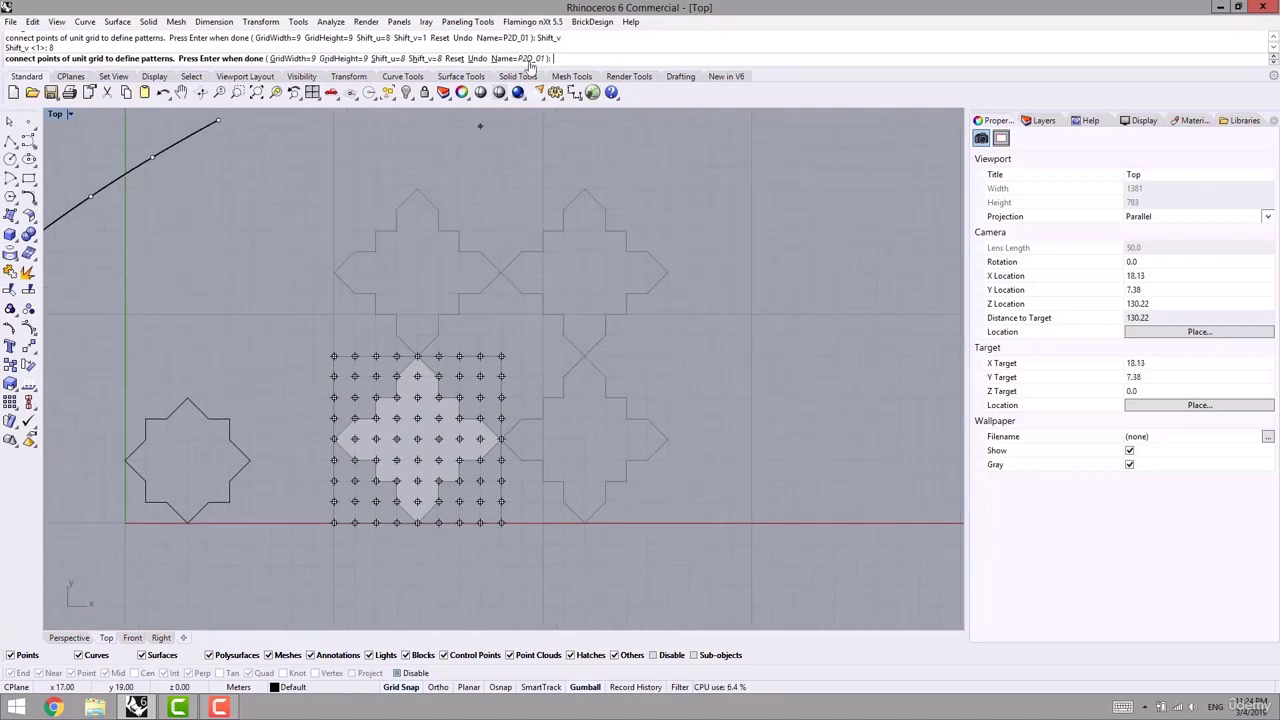
mouse_move(491, 215)
right_down()
mouse_move(537, 214)
mouse_move(527, 167)
mouse_move(514, 222)
right_up()
key(Return)
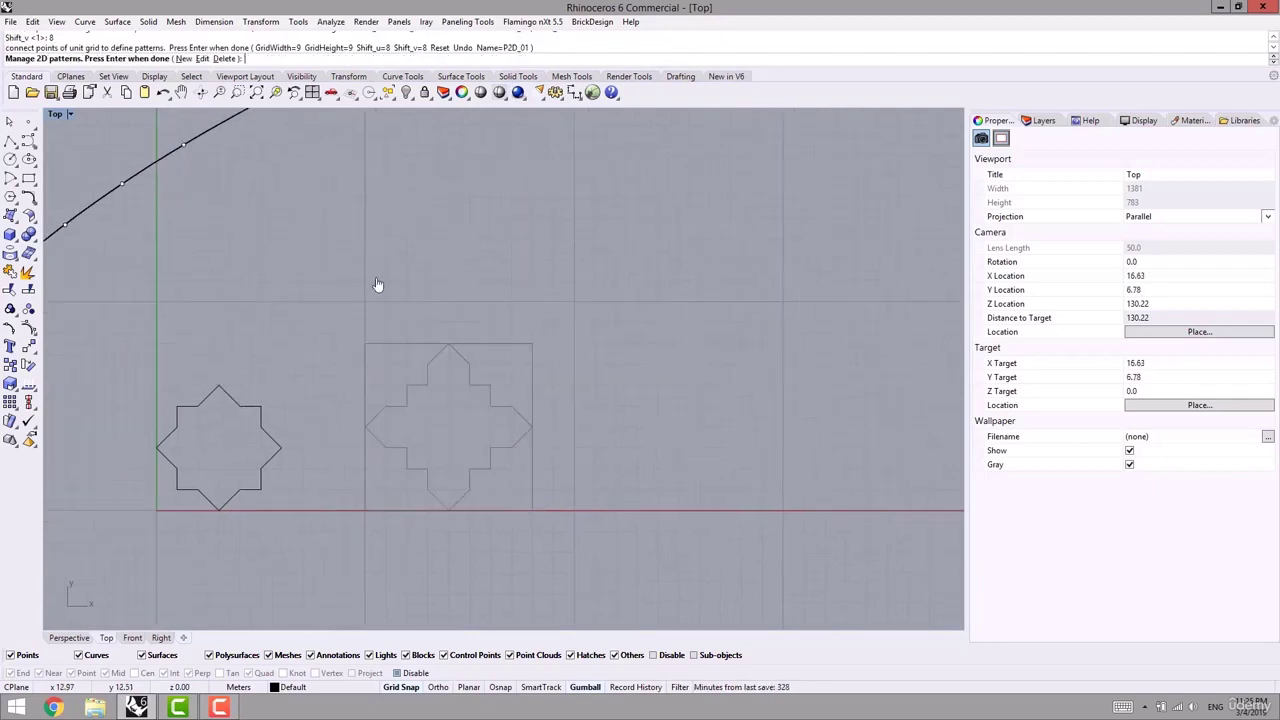
- Exit pattern management and frame the curved surface in the Perspective view
right_drag(370, 292, 506, 279)
click(70, 639)
shift+right_drag(310, 490, 460, 470)
right_drag(415, 518, 480, 518)
shift+right_drag(788, 563, 672, 529)
scroll(672, 530, up, 6)
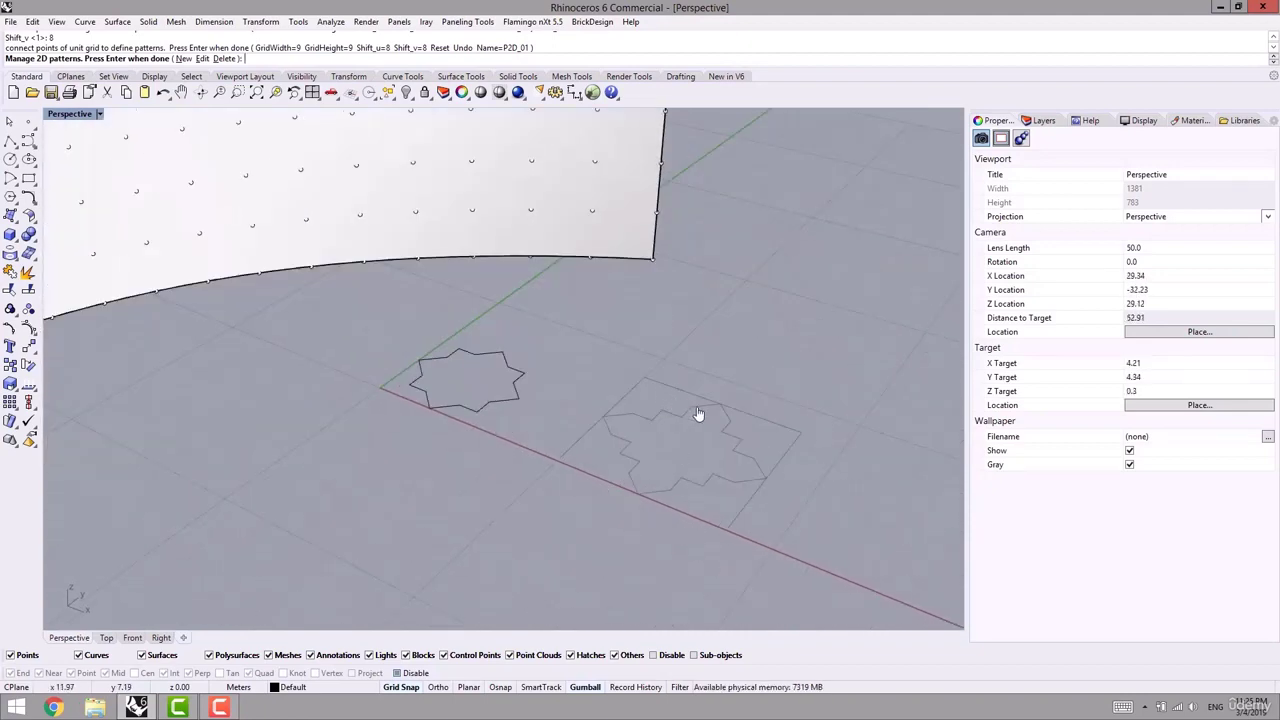
scroll(731, 461, down, 6)
shift+right_drag(523, 479, 622, 543)
right_drag(549, 511, 539, 506)
scroll(386, 409, up, 2)
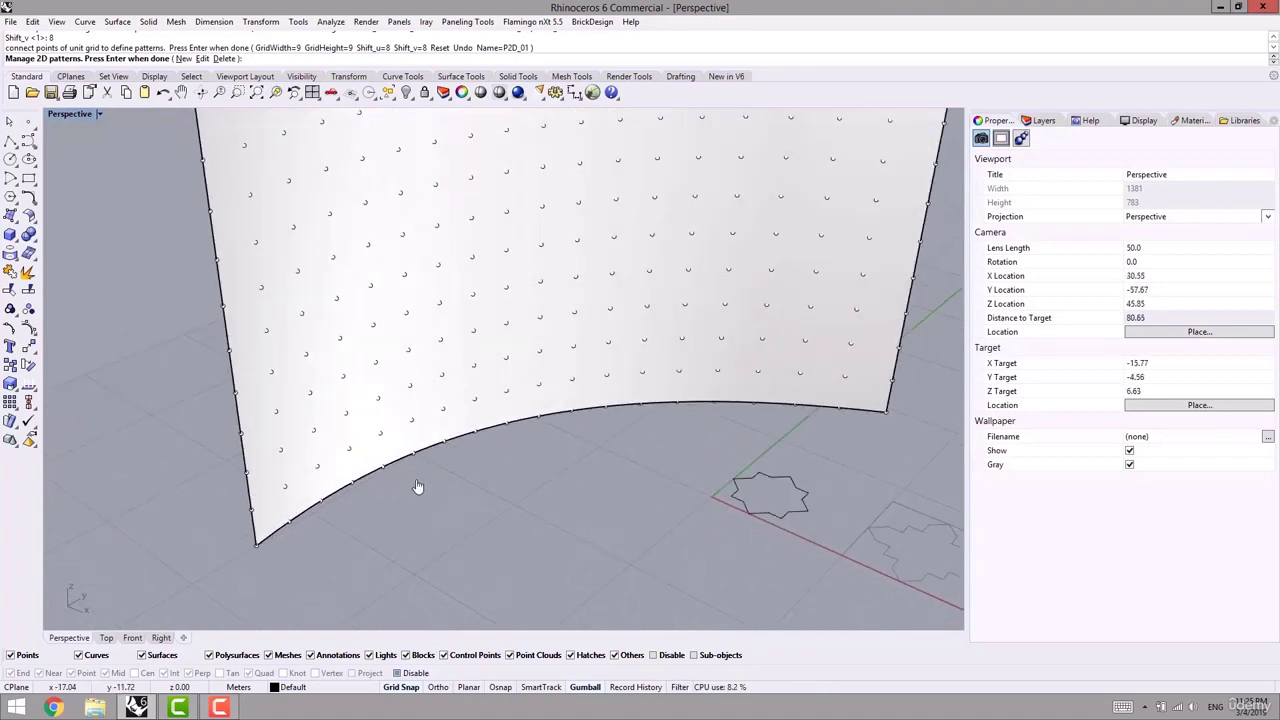
key(Return)
- Select the 247-point grid group on the surface and delete it
click(347, 413)
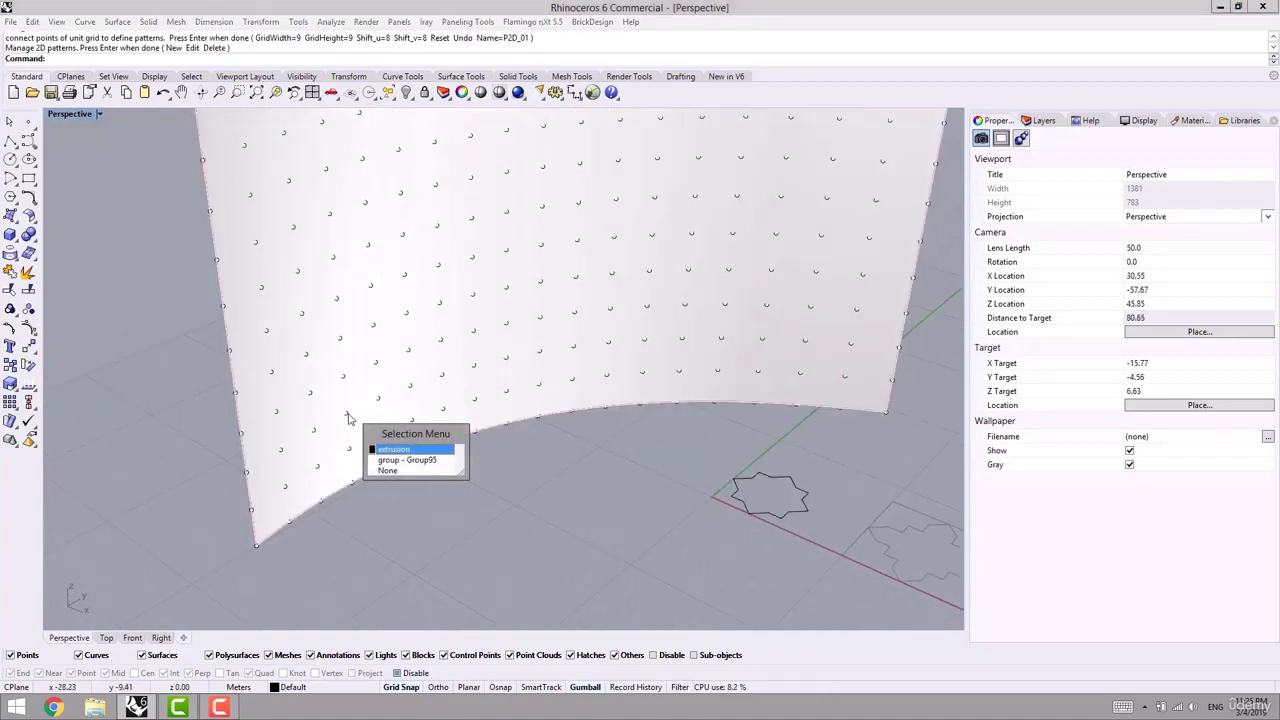
click(399, 465)
key(Delete)
scroll(399, 465, down, 8)
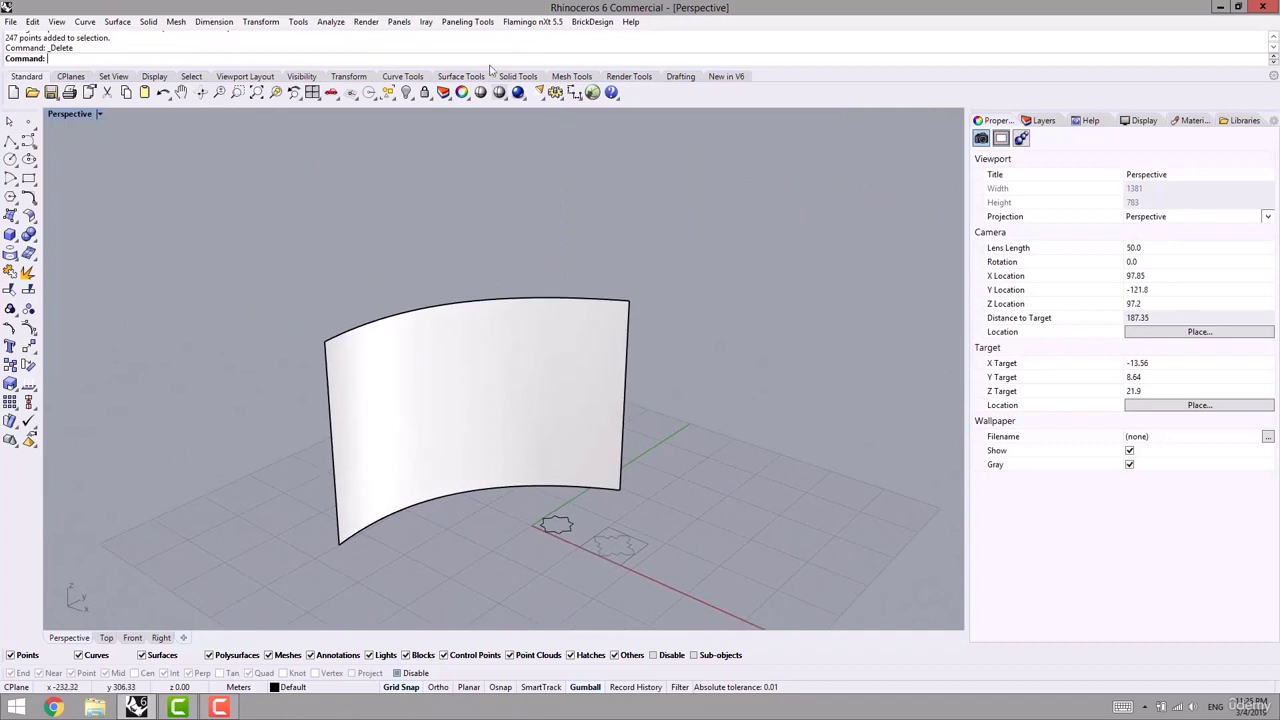
click(470, 22)
- Divide the curved surface with Surface Domain Number into 40 U spans and 24 V spans
mouse_move(431, 56)
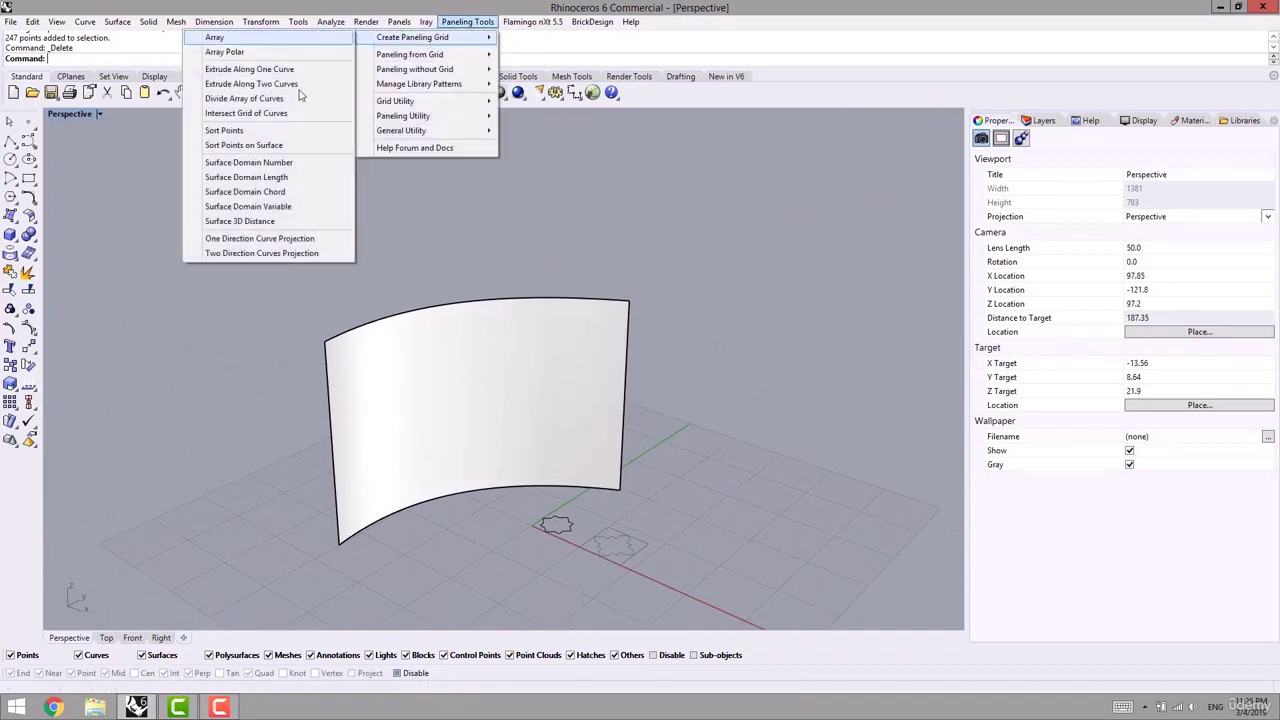
click(262, 162)
click(386, 436)
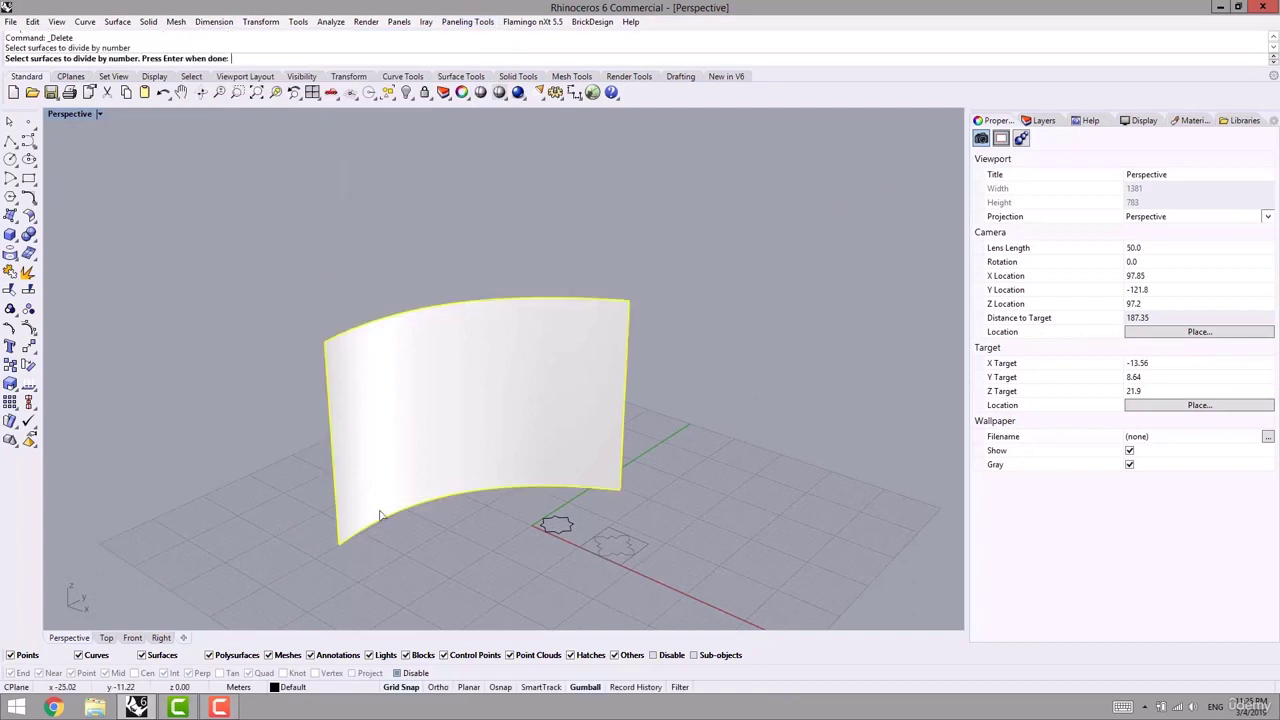
key(Return)
click(148, 59)
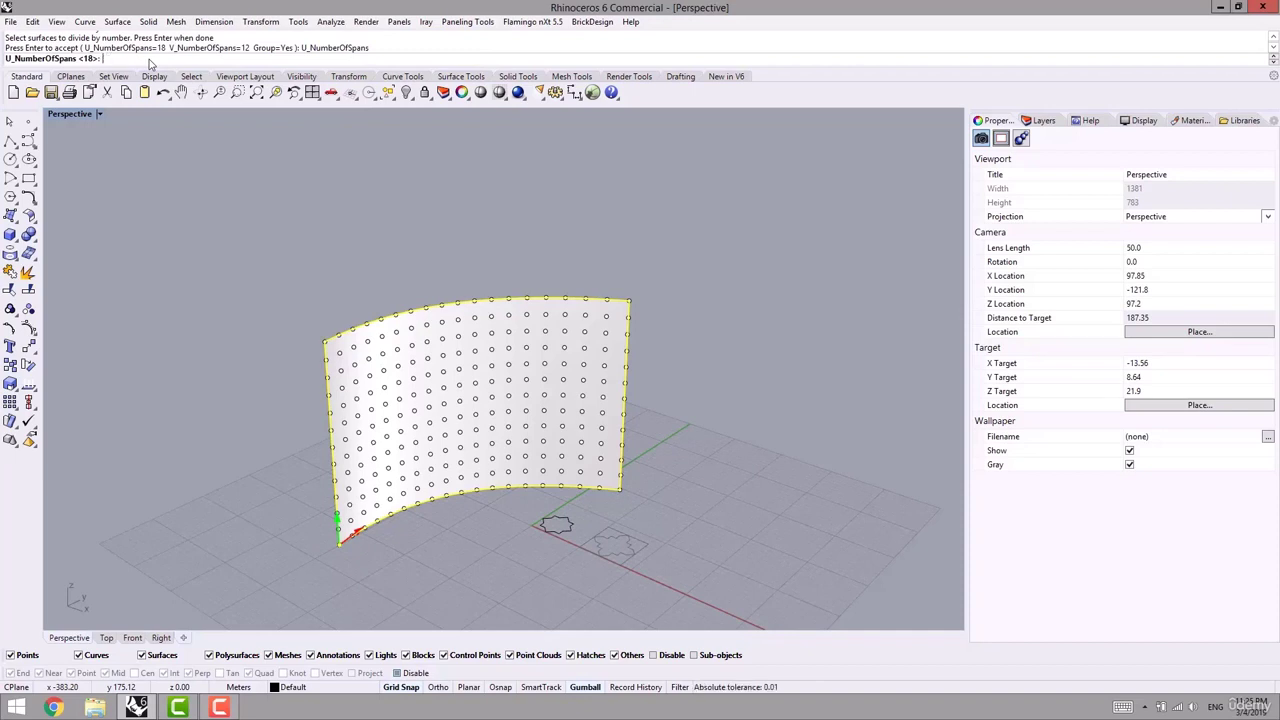
text(40)
key(Return)
click(213, 59)
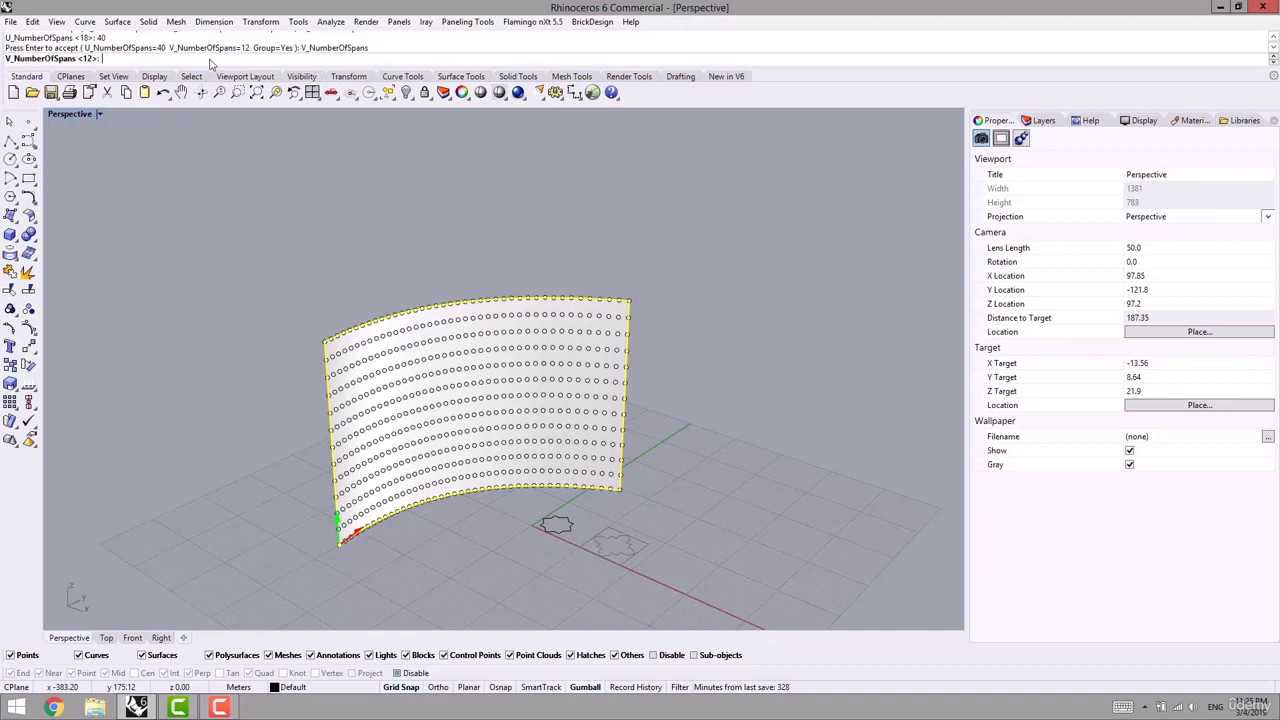
text(32)
text(24)
key(Return)
right_drag(481, 350, 474, 320)
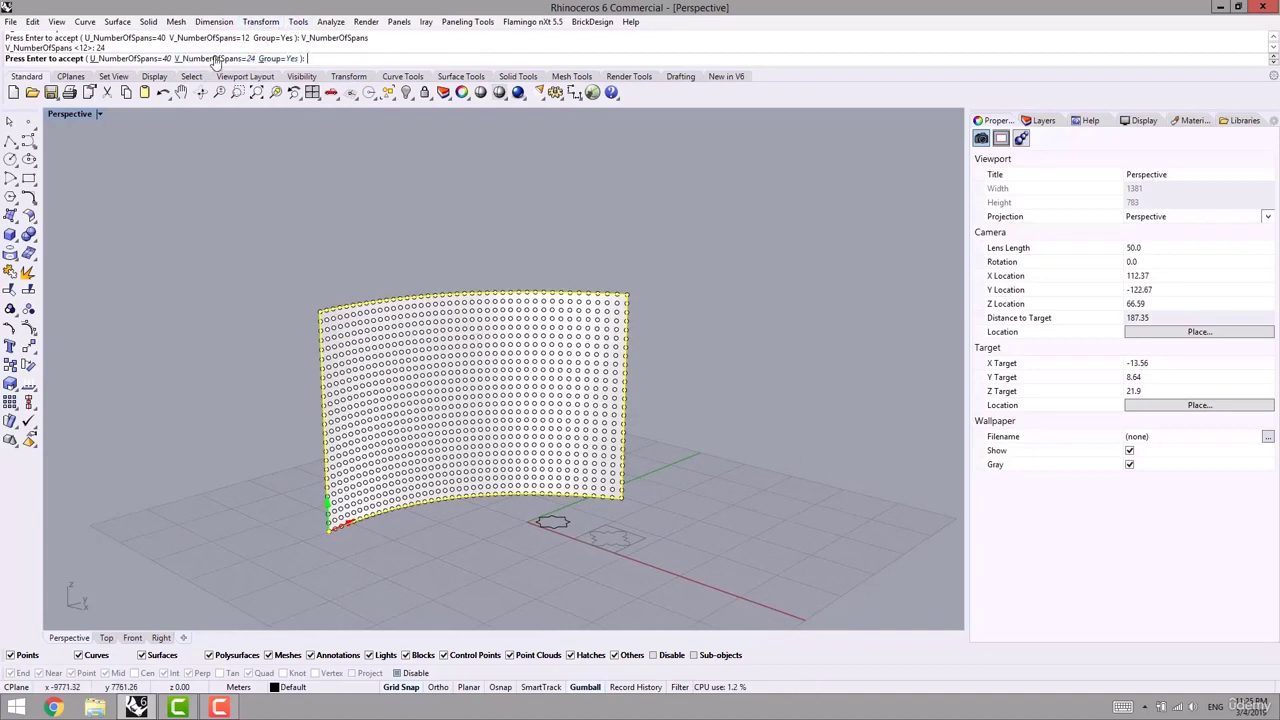
key(Return)
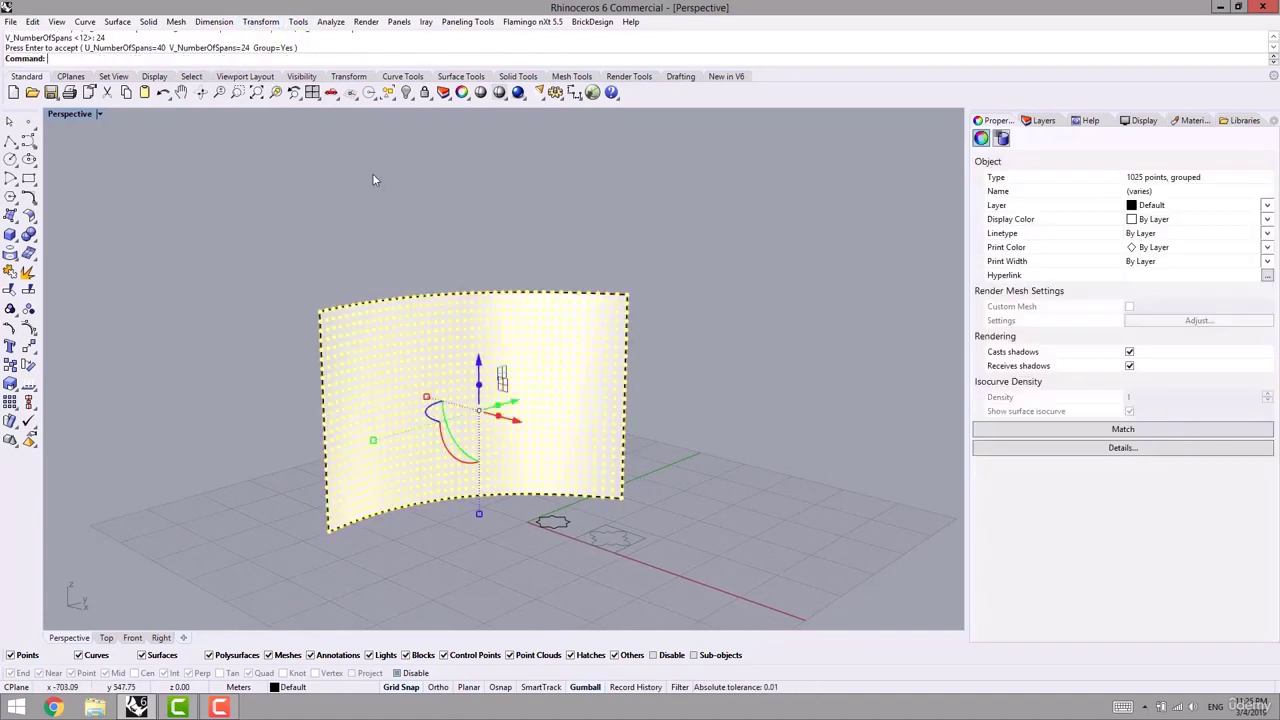
right_drag(372, 173, 449, 216)
click(449, 216)
- Run Panel 2D Grid on the 40×24 point grid and curved surface using pattern P2D_01
click(453, 22)
mouse_move(400, 51)
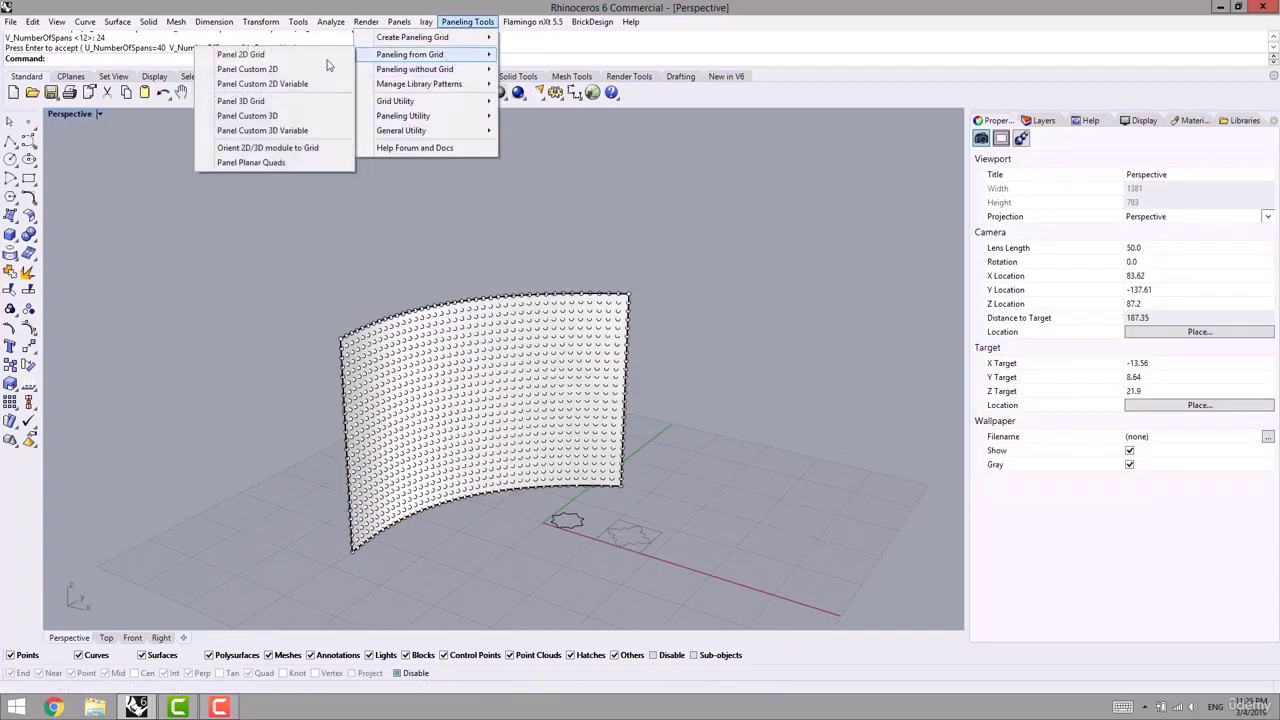
click(240, 52)
scroll(406, 420, up, 2)
click(407, 414)
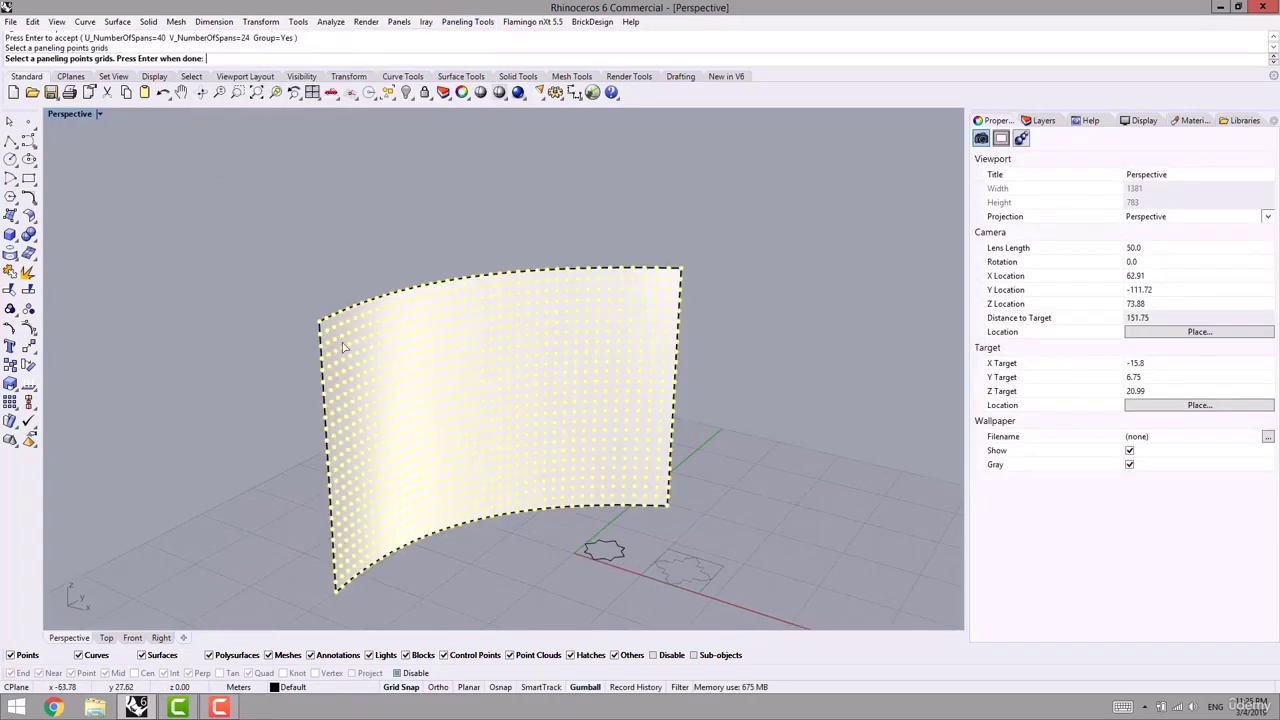
key(Return)
click(415, 395)
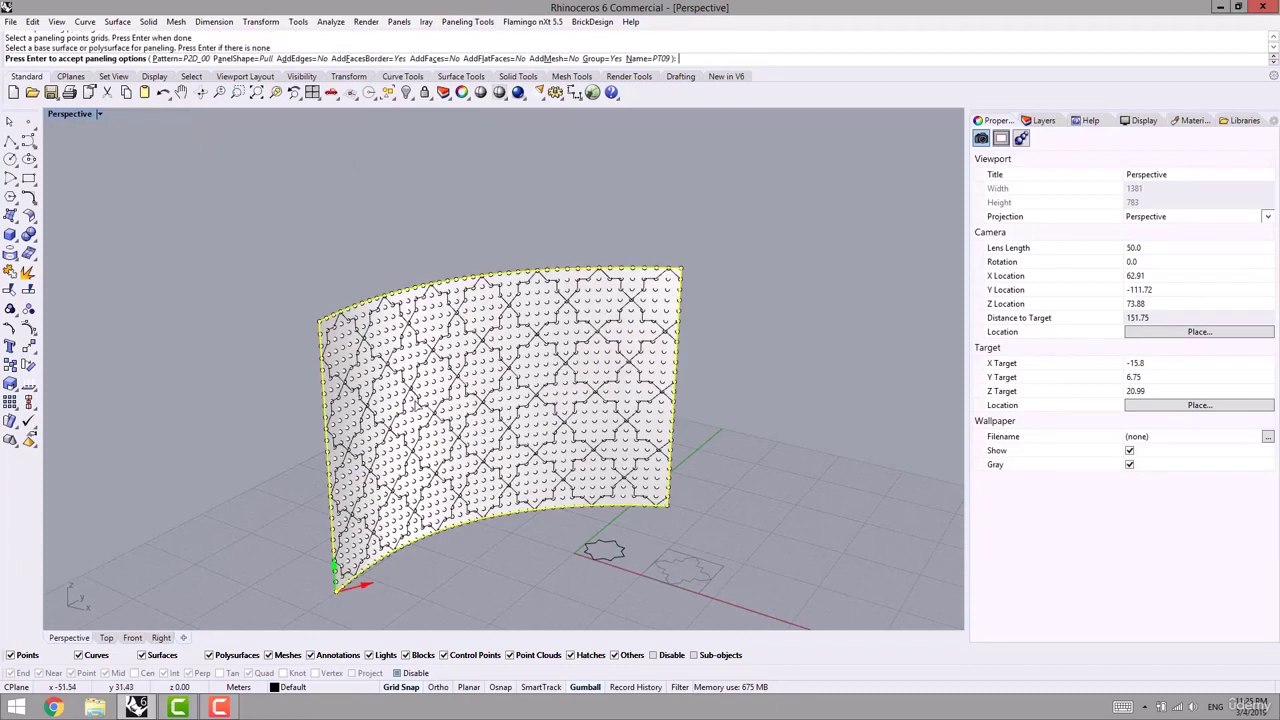
click(182, 58)
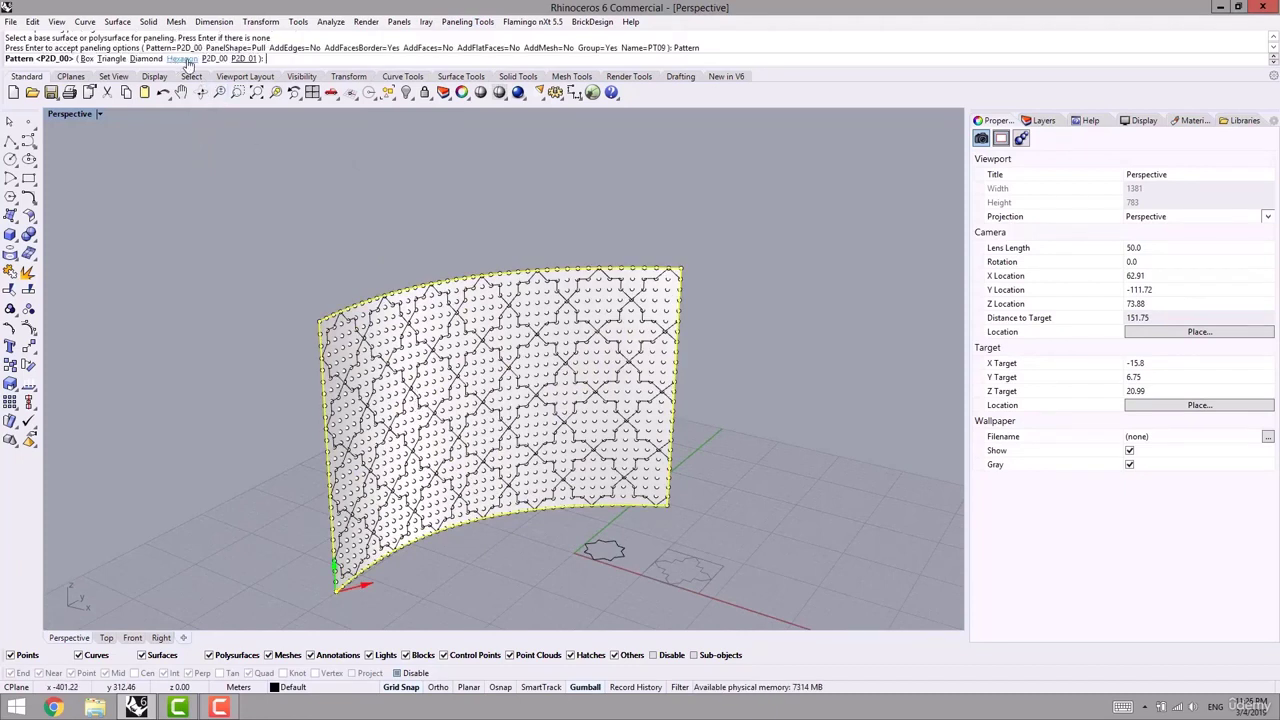
click(244, 60)
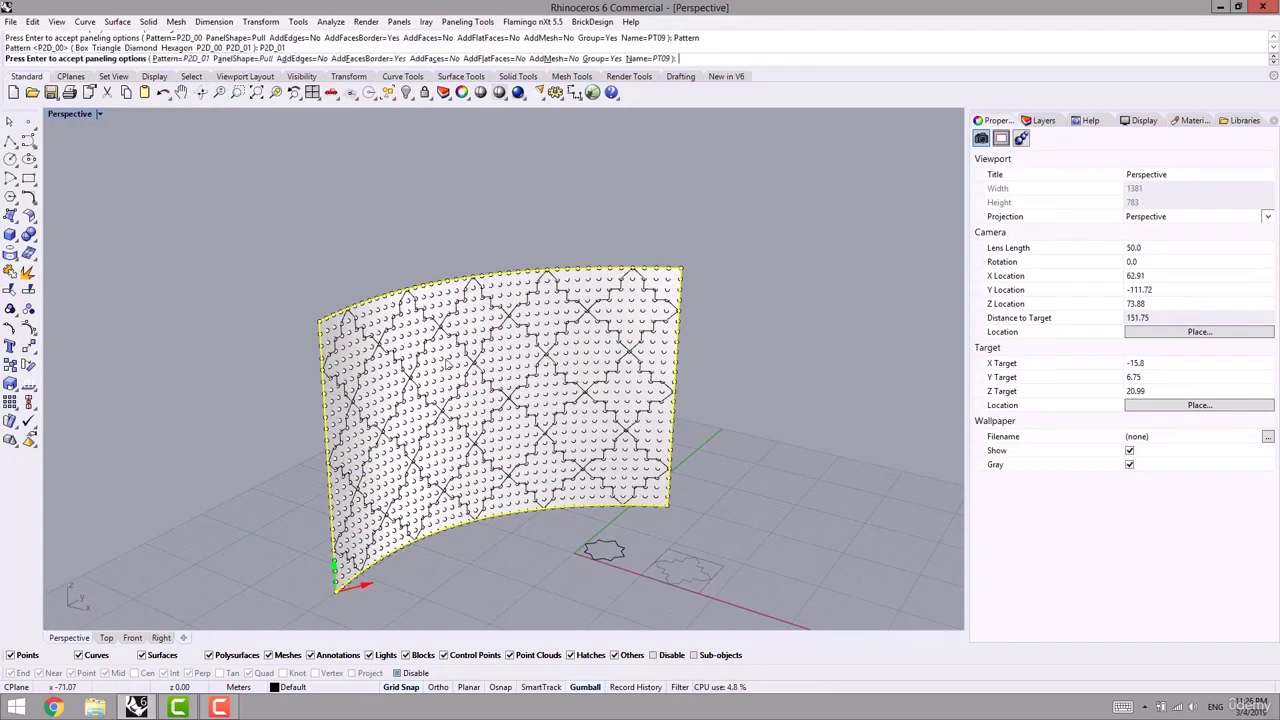
mouse_move(541, 415)
shift+right_down()
mouse_move(536, 360)
mouse_move(560, 420)
mouse_move(550, 440)
mouse_move(537, 397)
shift+right_up()
key(Return)
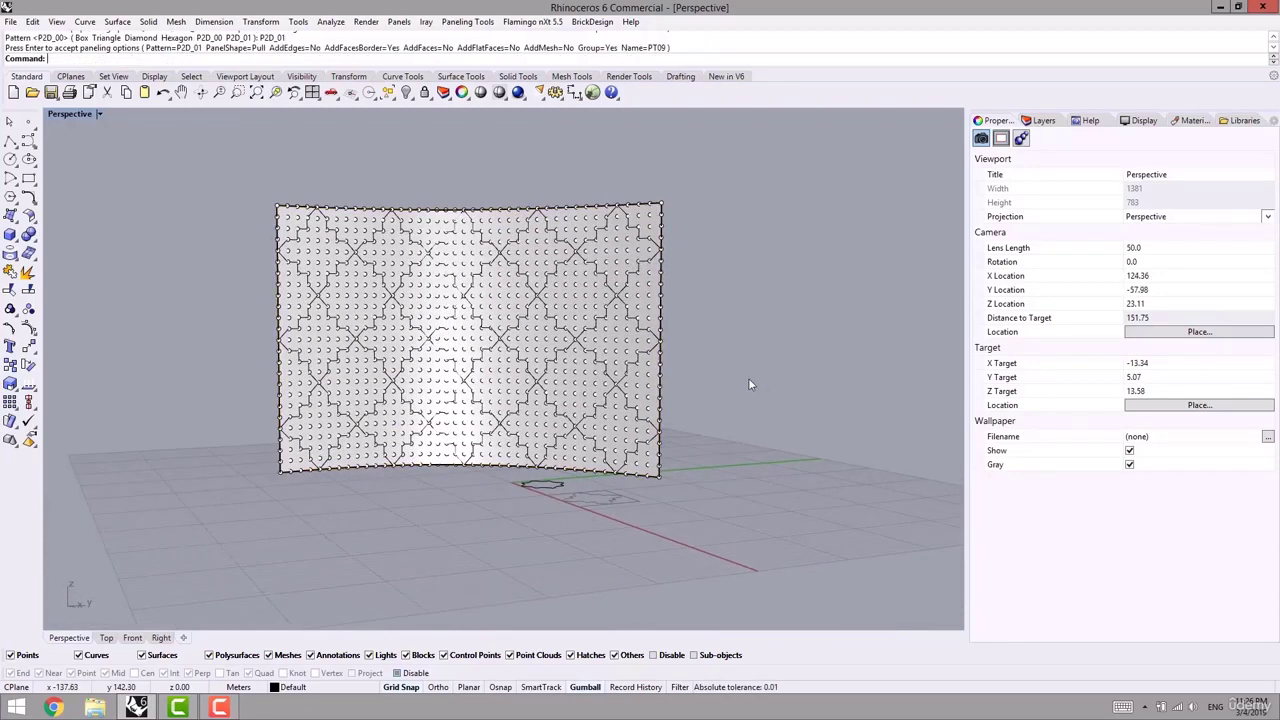
right_drag(723, 377, 748, 379)
scroll(600, 370, up, 5)
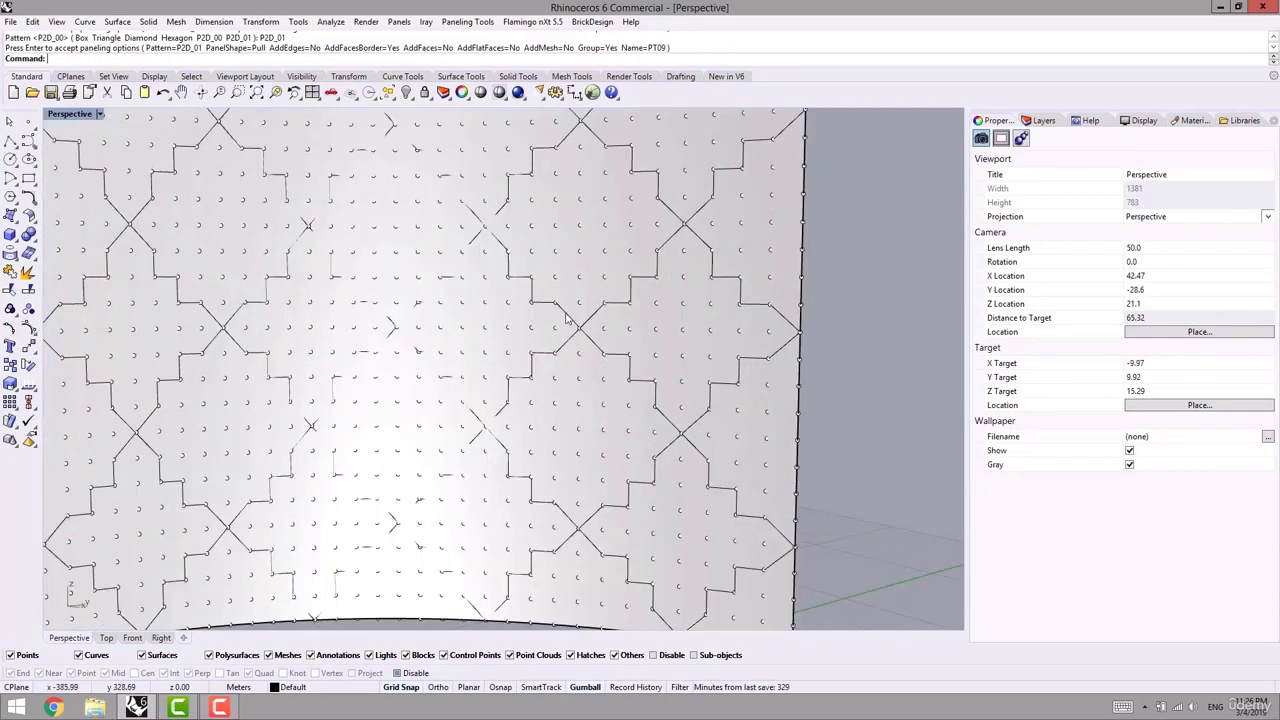
- Pipe the selected pattern curves with a 0.2 radius
click(565, 318)
text(Pipe)
key(Return)
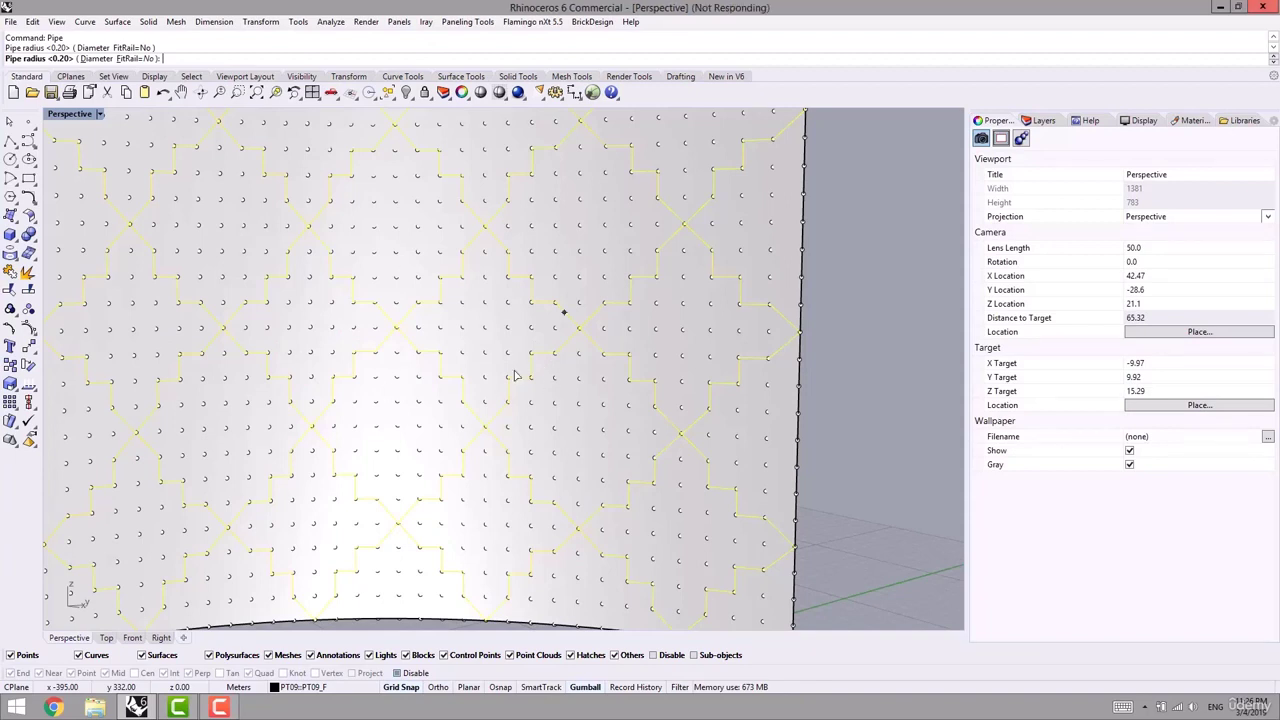
shift+right_drag(515, 375, 580, 391)
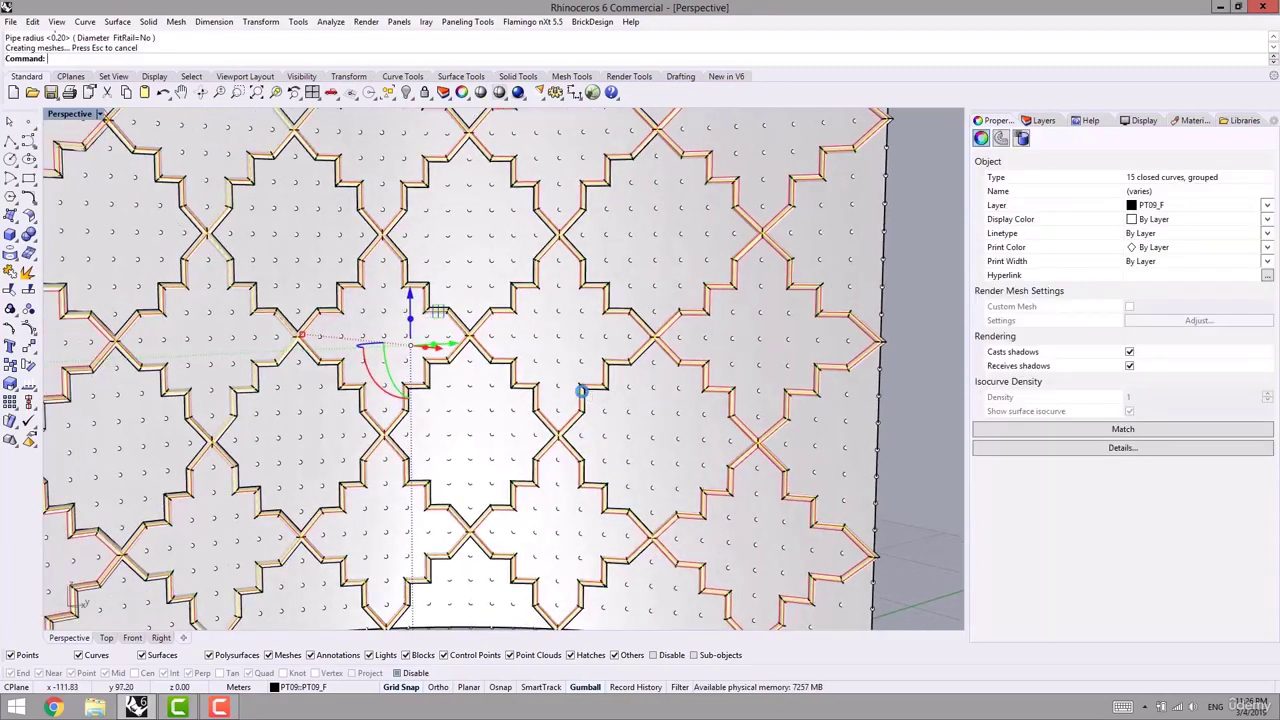
shift+right_drag(512, 420, 553, 408)
scroll(547, 413, down, 8)
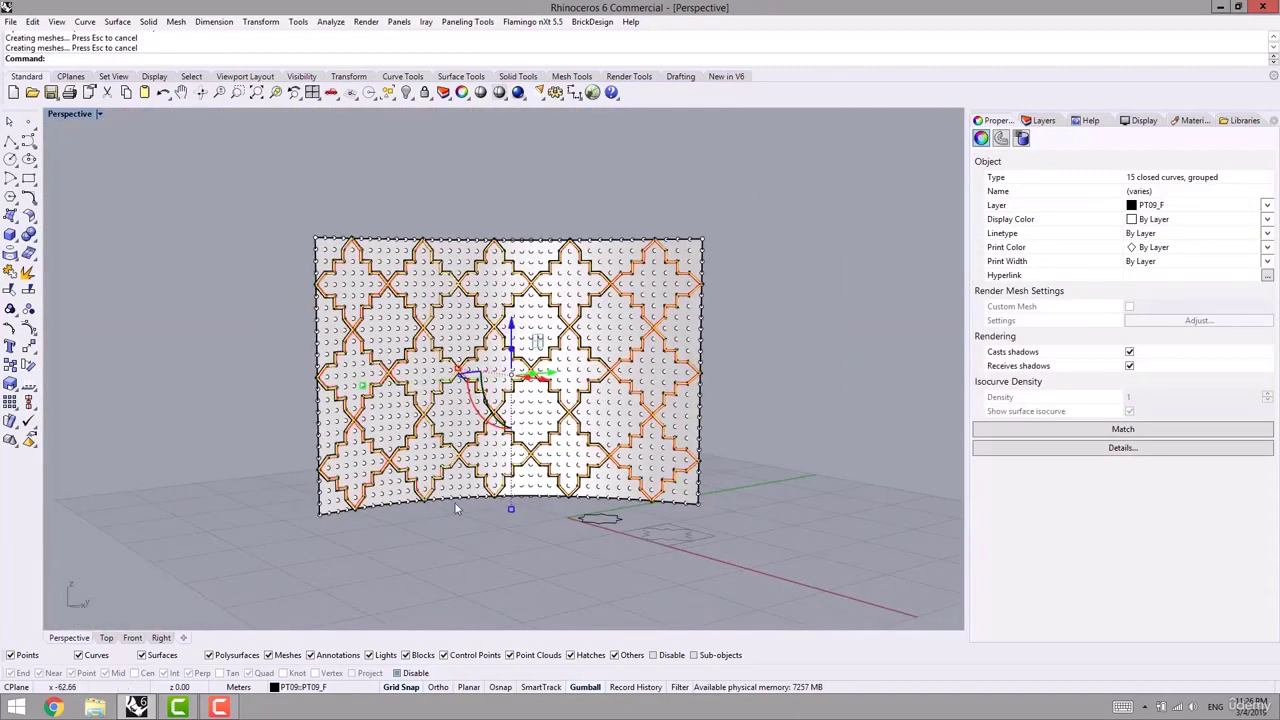
click(416, 574)
- Preview the piped relief in Rendered mode, then return the display to Shaded
middle_click(422, 567)
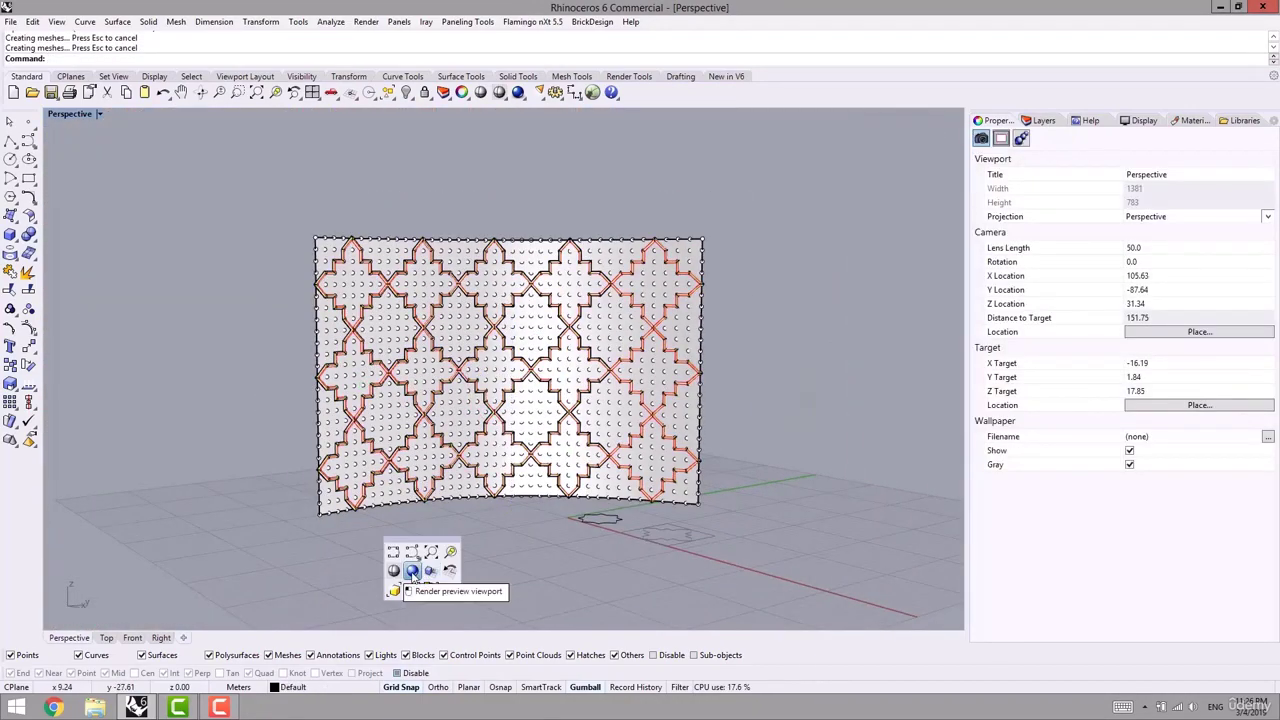
click(411, 570)
mouse_move(511, 549)
right_down()
mouse_move(460, 531)
mouse_move(417, 483)
mouse_move(386, 526)
mouse_move(388, 508)
mouse_move(472, 520)
mouse_move(304, 485)
mouse_move(629, 473)
mouse_move(591, 449)
mouse_move(560, 455)
mouse_move(447, 483)
mouse_move(465, 507)
mouse_move(617, 452)
mouse_move(631, 535)
right_up()
scroll(422, 502, up, 6)
key(ctrl+alt+s)
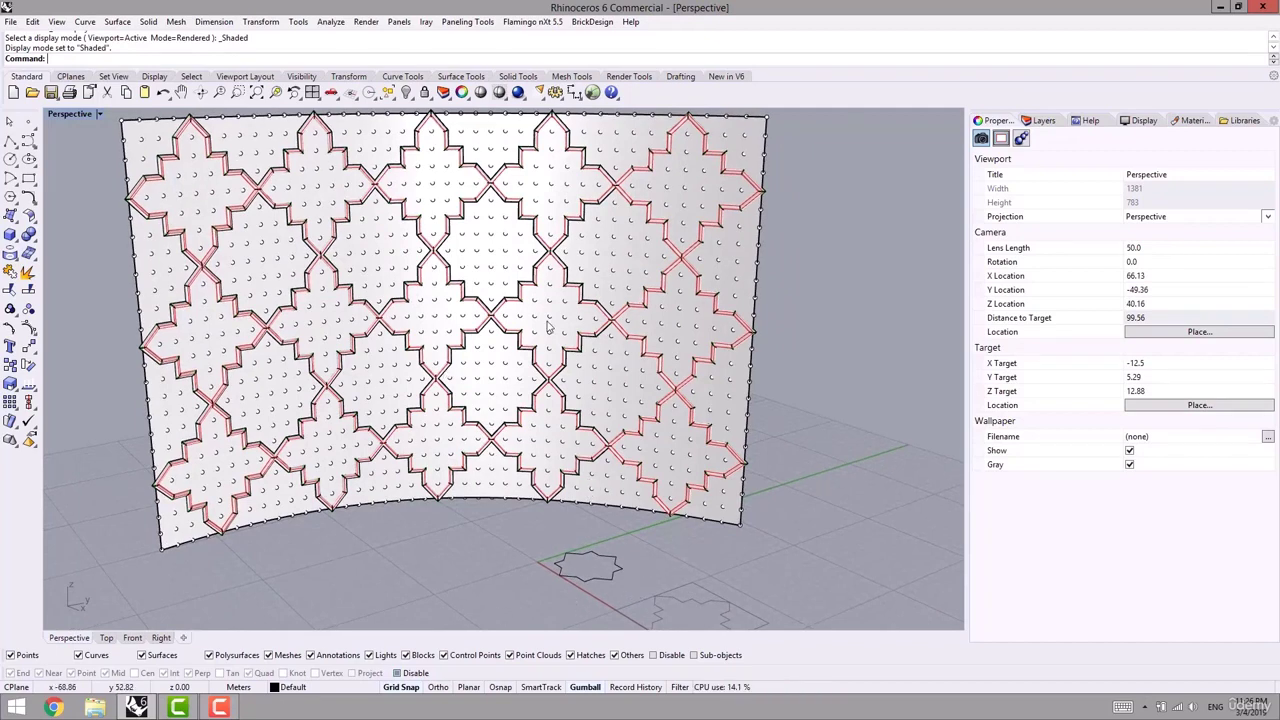
mouse_move(580, 543)
right_down()
mouse_move(597, 549)
mouse_move(585, 565)
right_up()
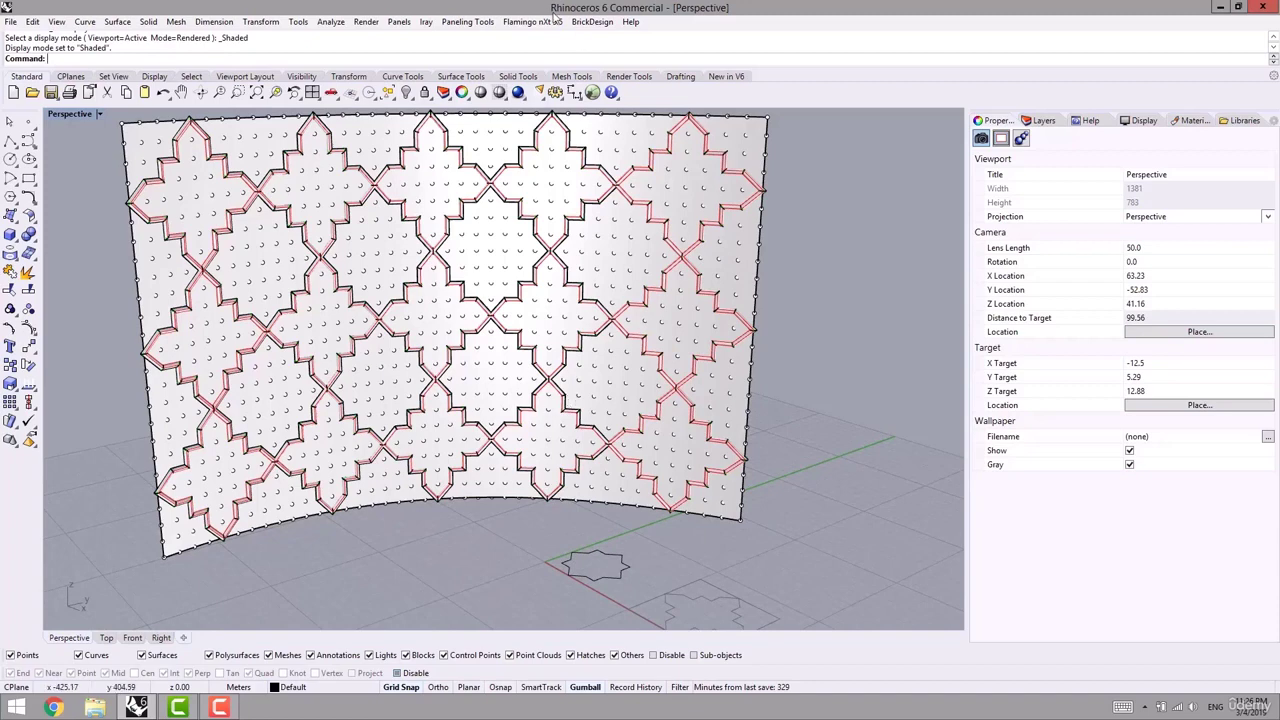
click(459, 24)
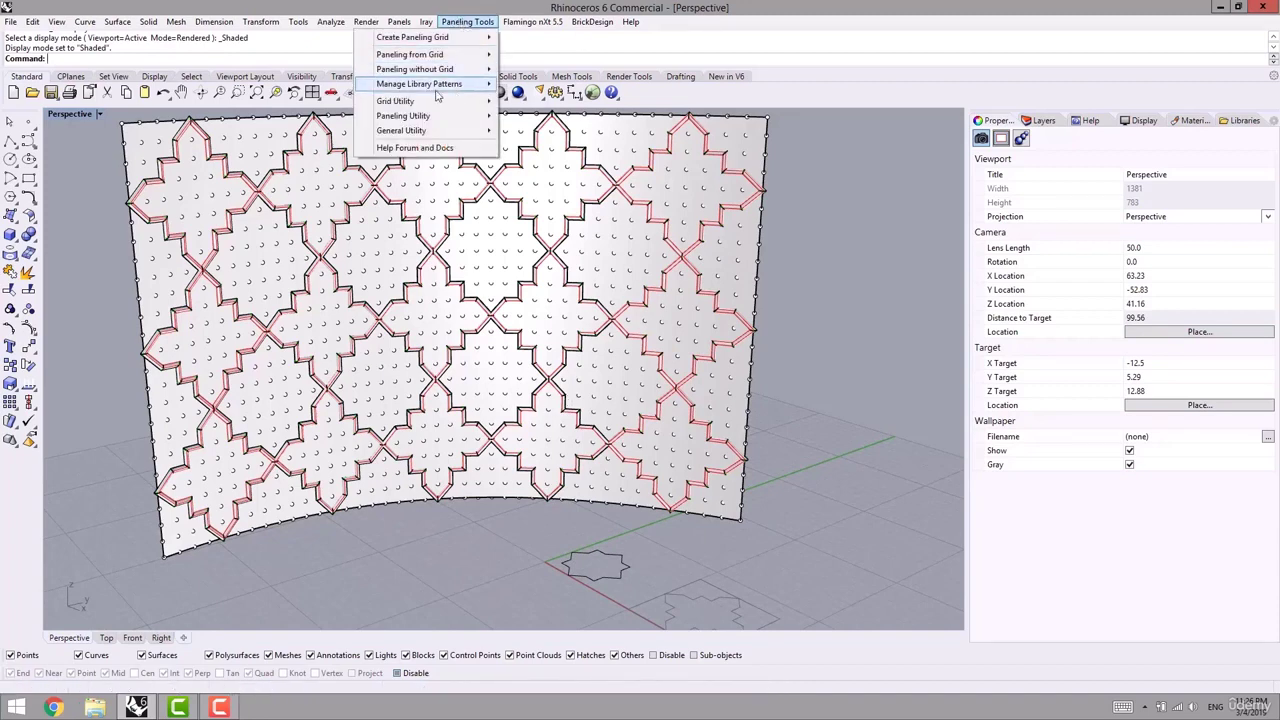
- Start Save 2D Patterns and create a Pattern folder in Desktop > Rhino Plugin > 1- Paneling Tools
mouse_move(402, 88)
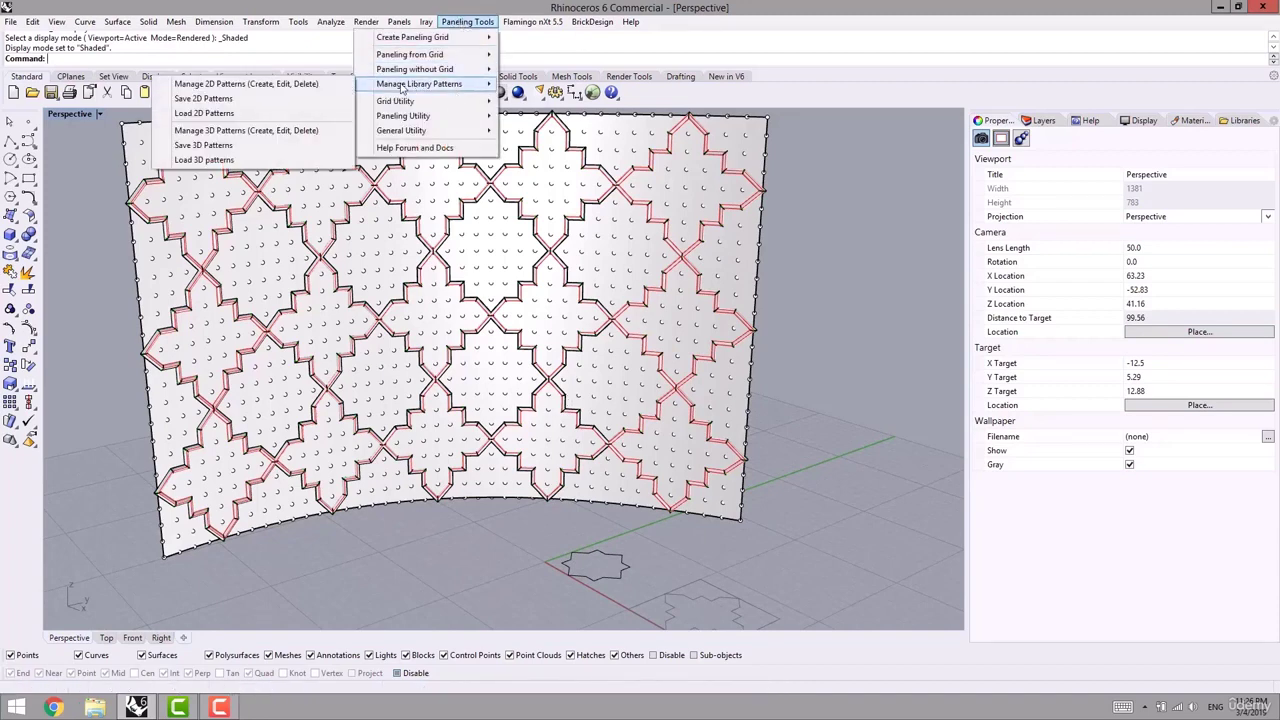
click(205, 99)
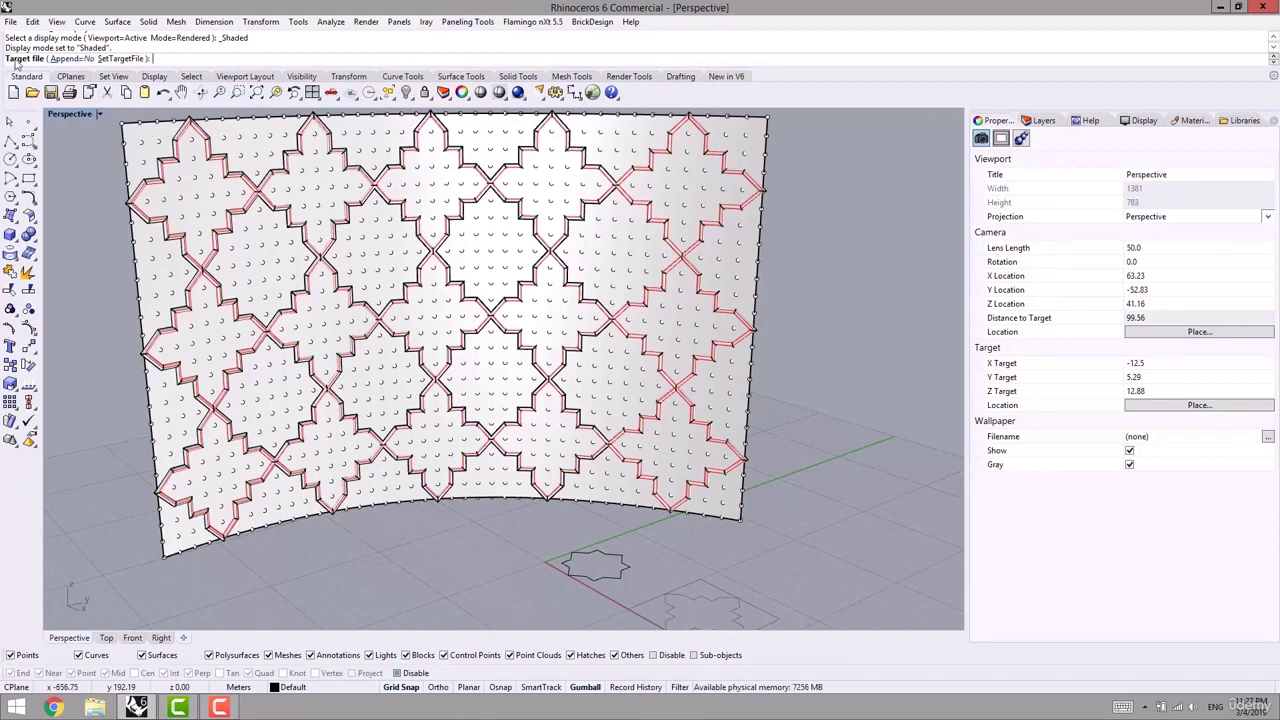
click(118, 59)
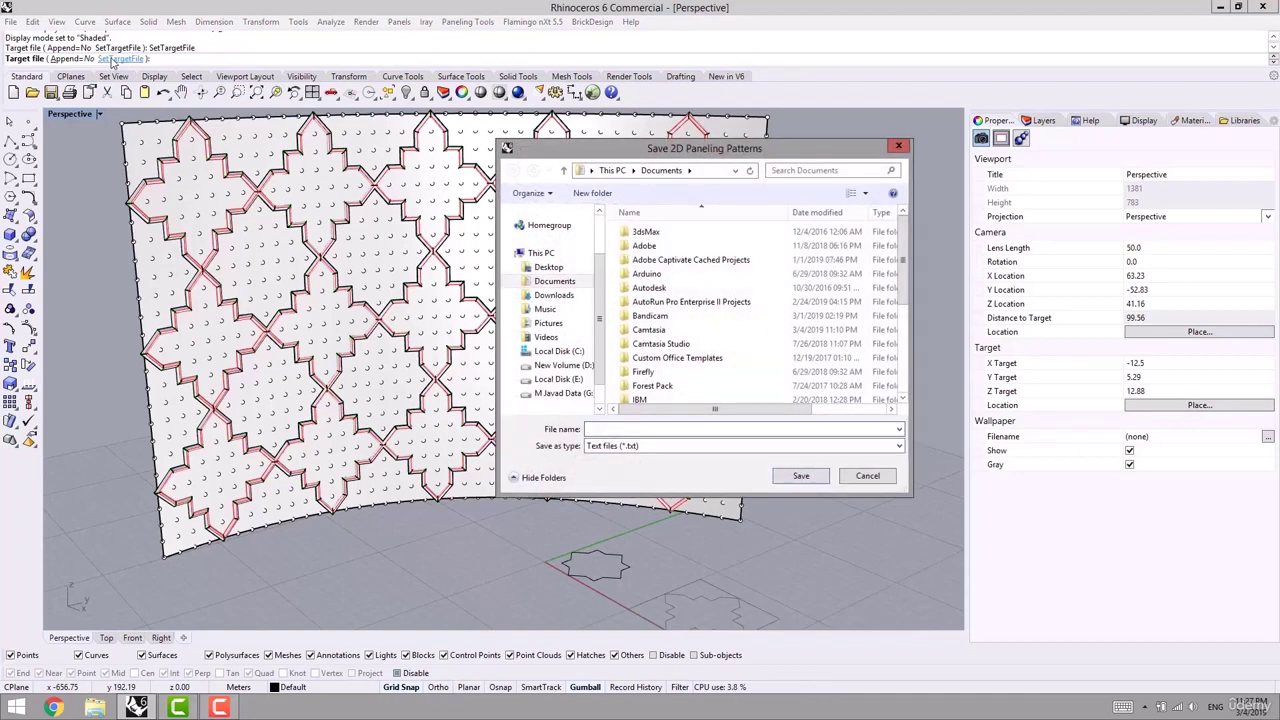
click(548, 267)
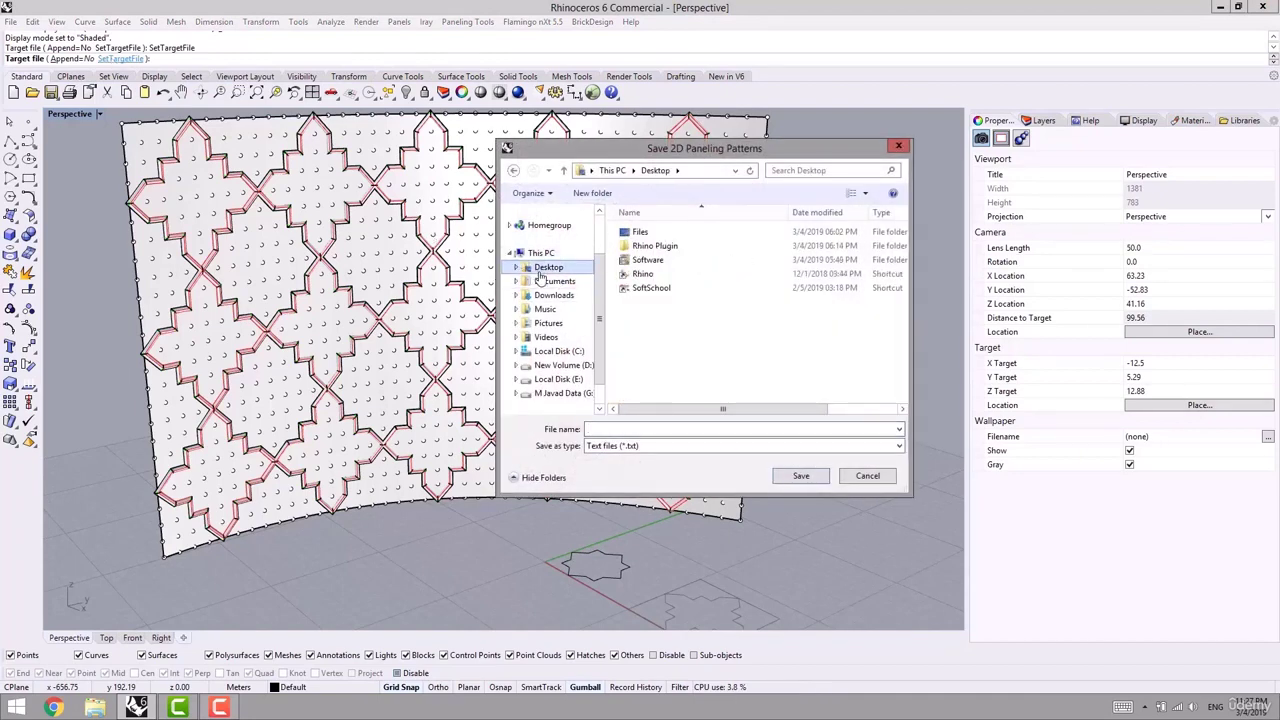
double_click(655, 246)
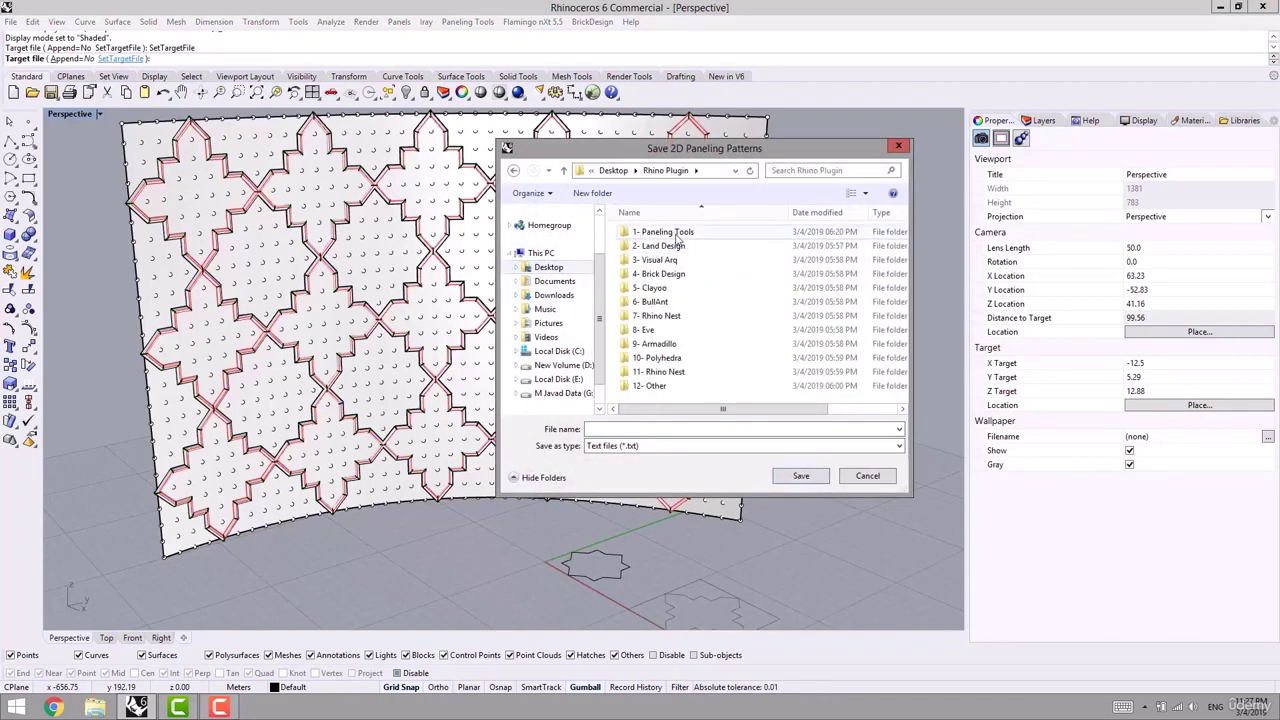
double_click(675, 233)
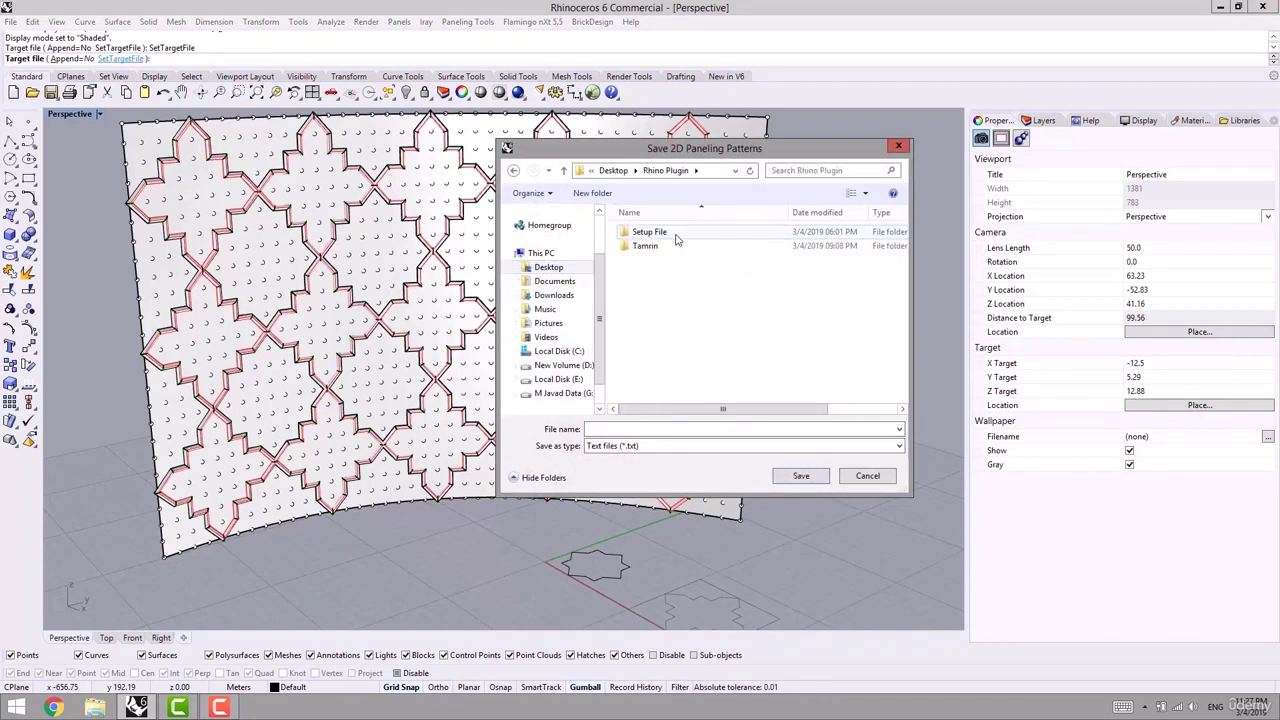
click(597, 194)
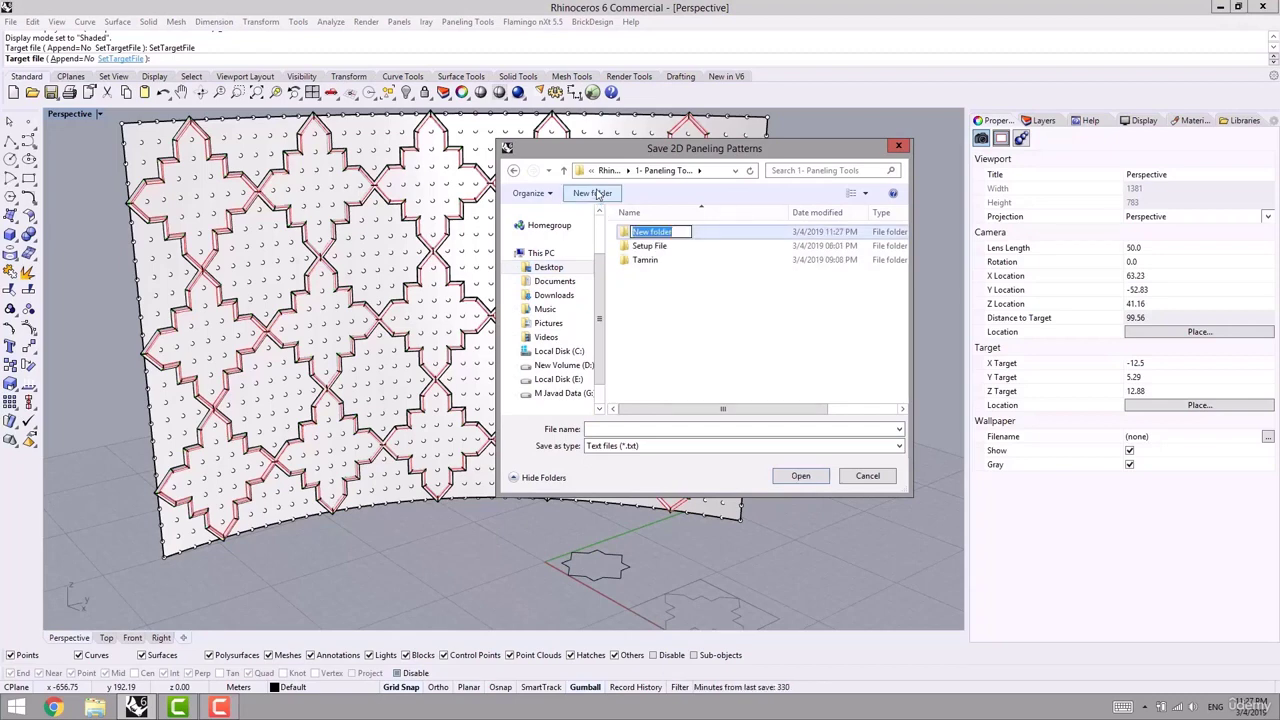
text(p)
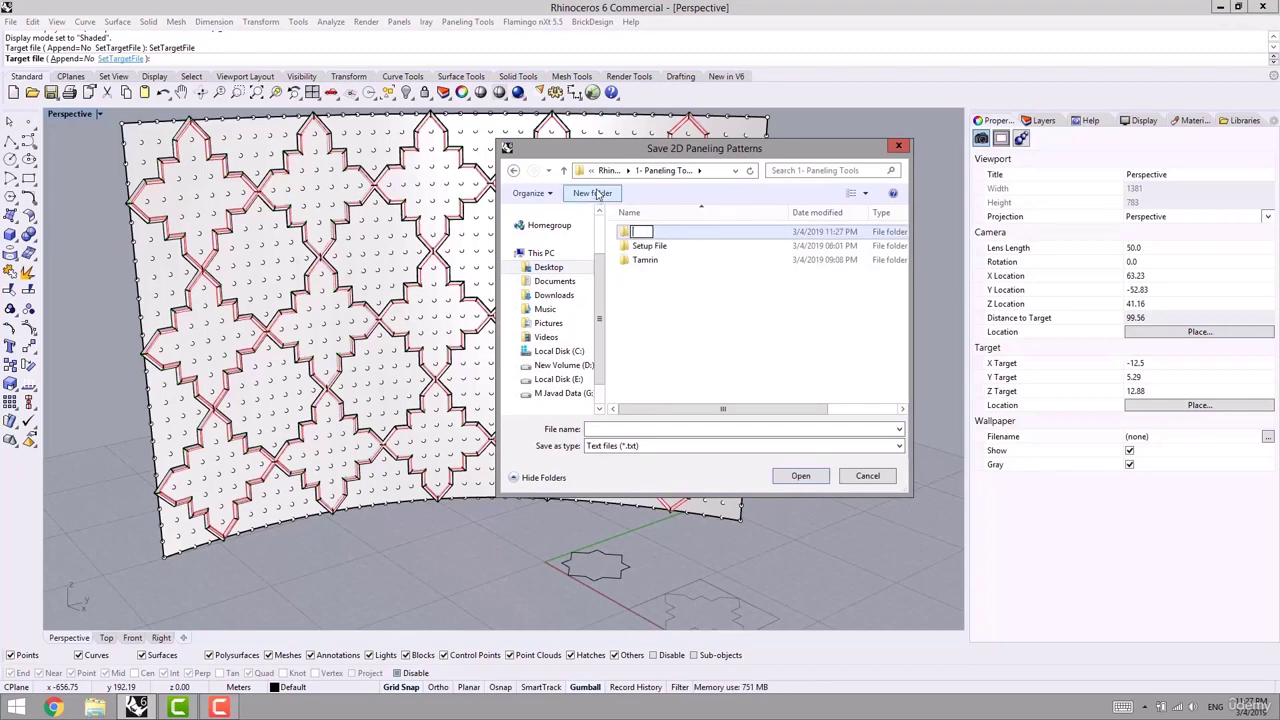
text(attern)
key(Return)
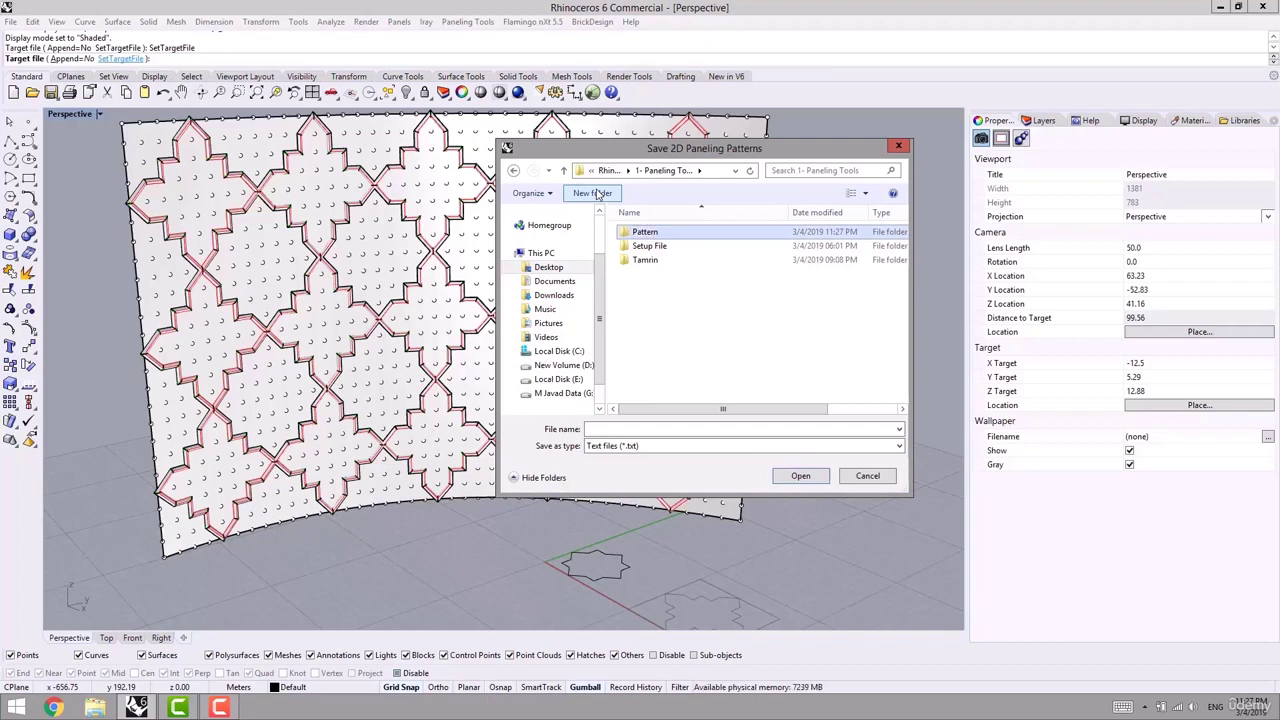
- Save the patterns as file 01 inside the new Pattern folder
click(800, 476)
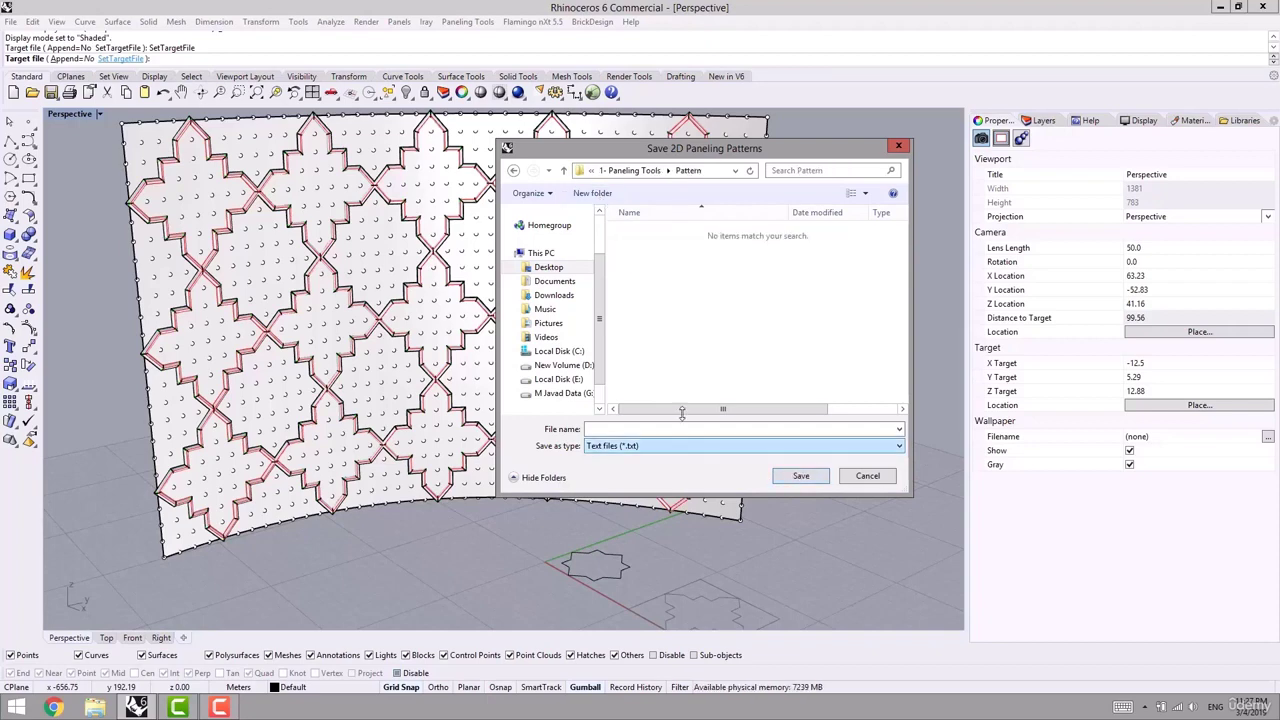
click(645, 428)
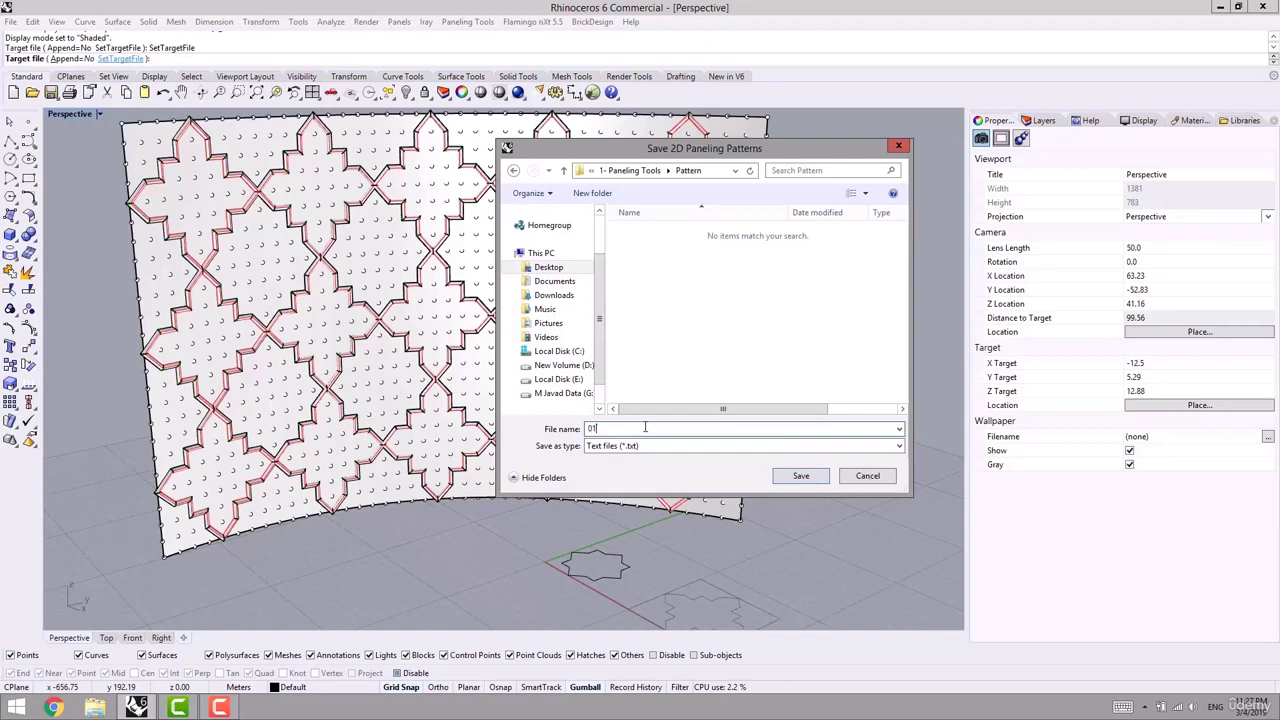
text(01)
key(Return)
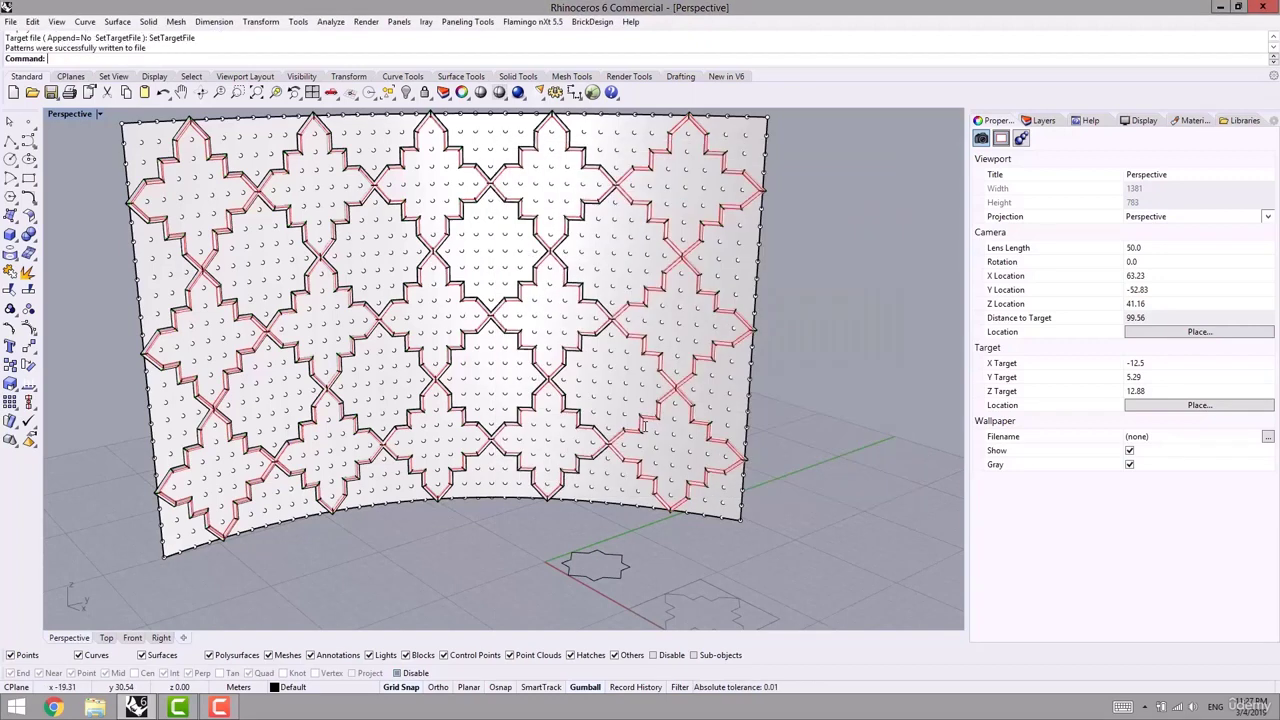
right_drag(364, 362, 409, 348)
scroll(460, 356, down, 2)
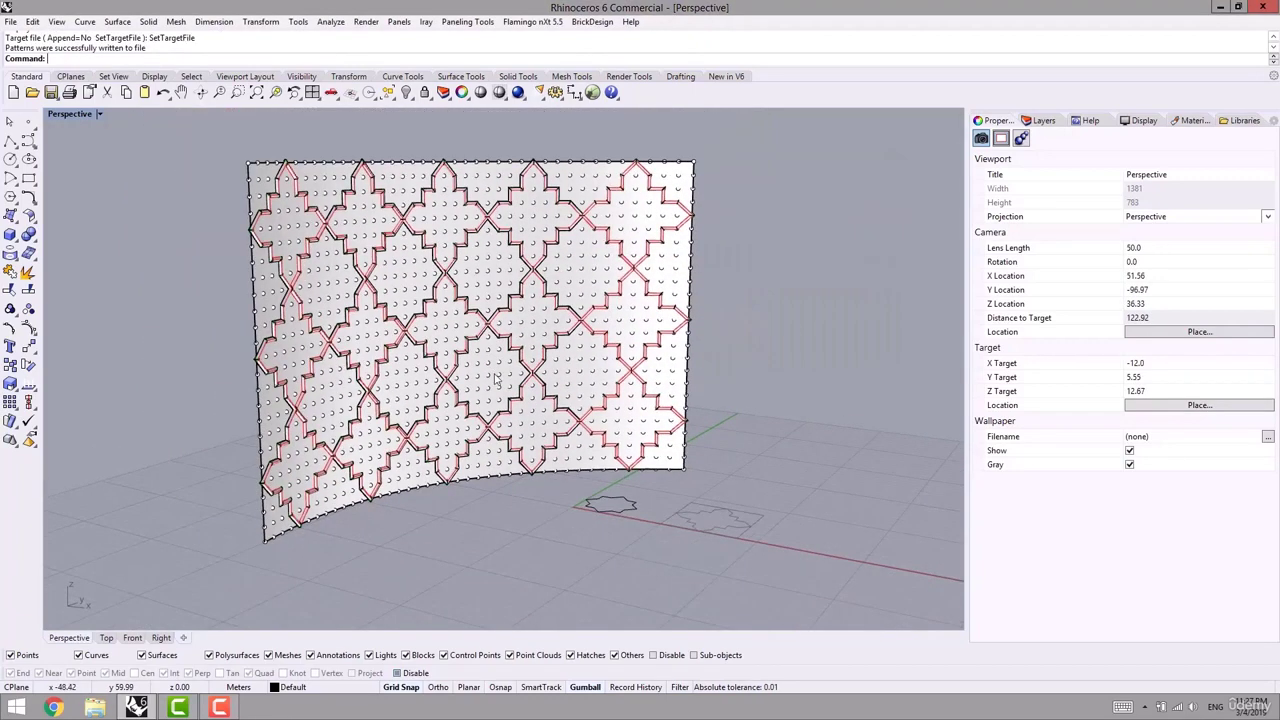
right_drag(500, 309, 449, 303)
right_drag(534, 499, 462, 510)
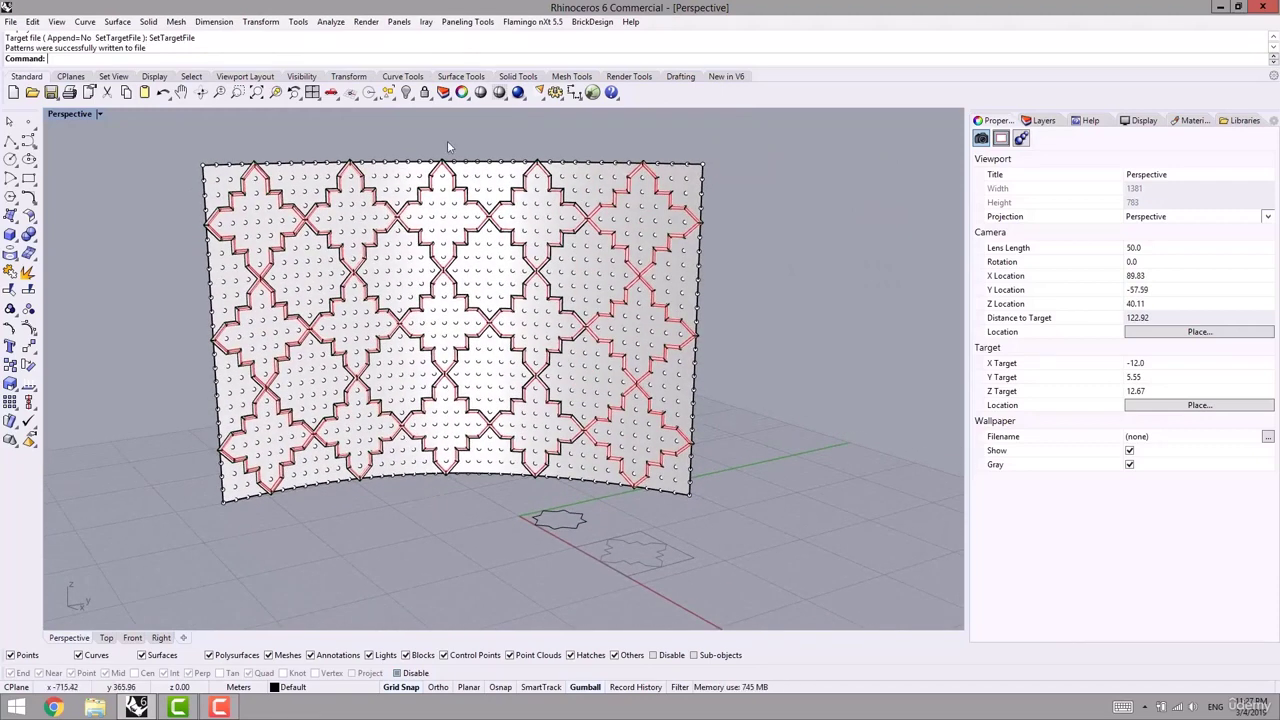
right_drag(467, 286, 503, 299)
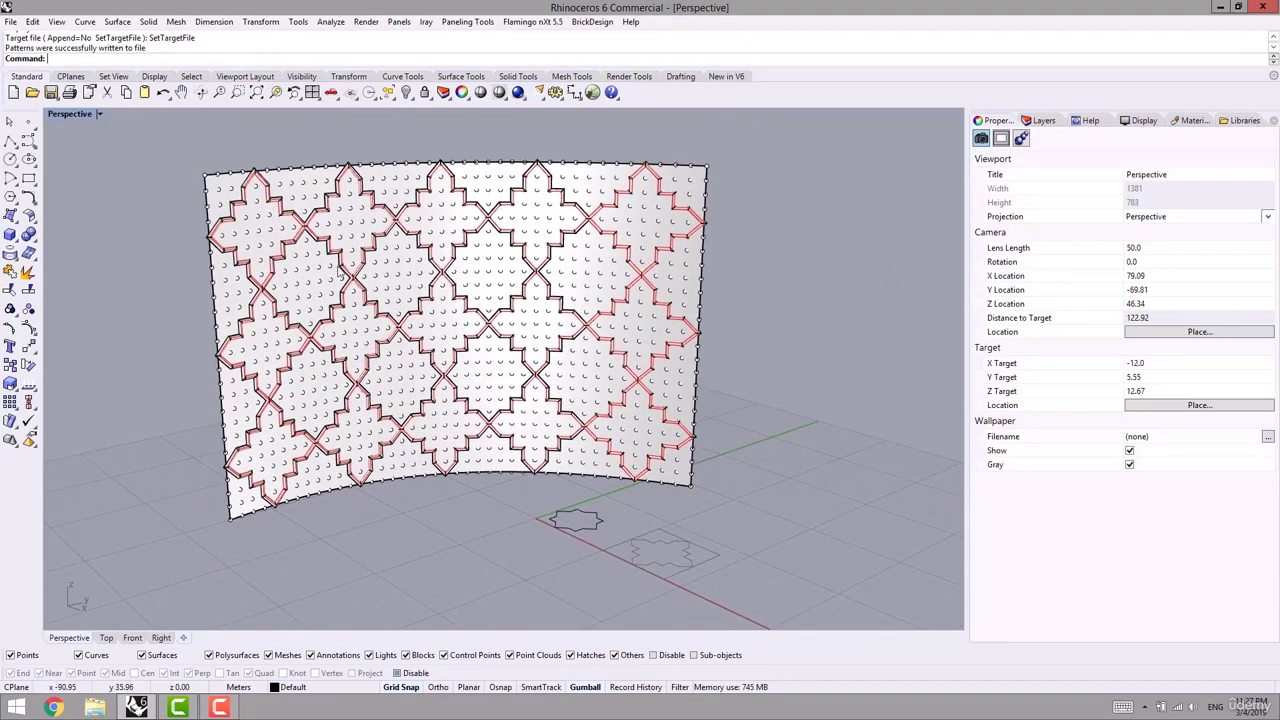
click(467, 22)
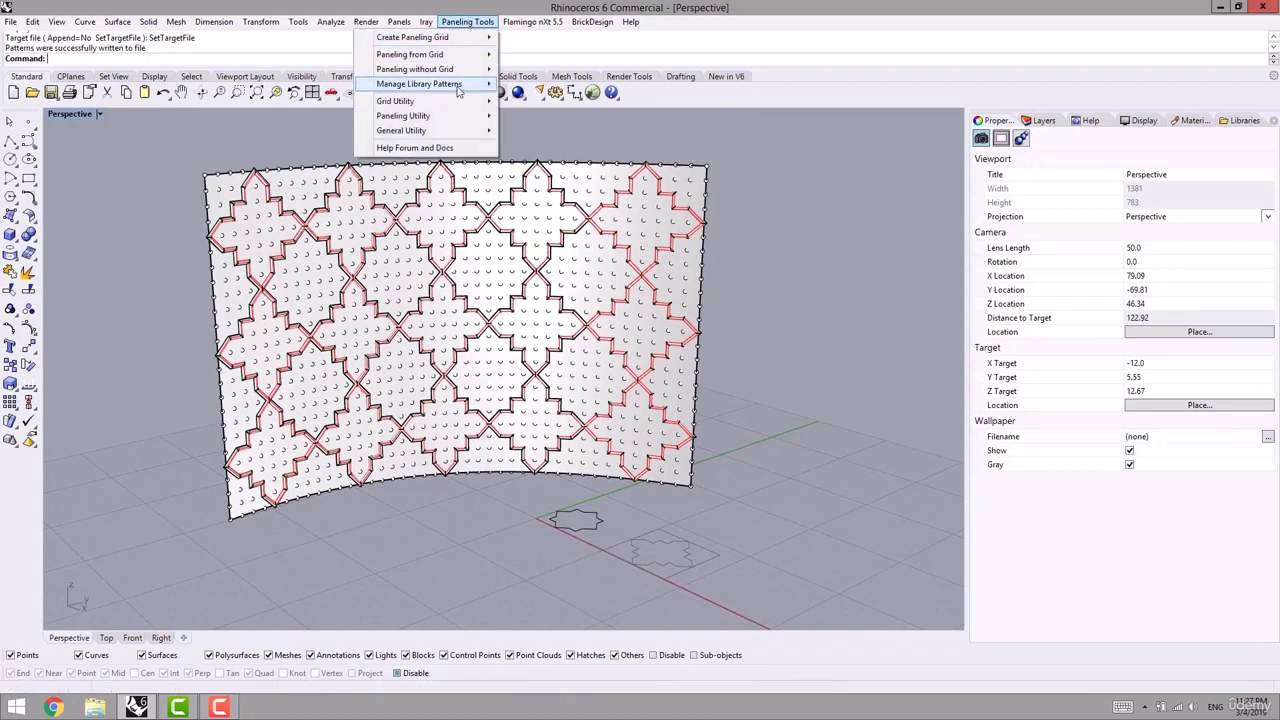
mouse_move(420, 90)
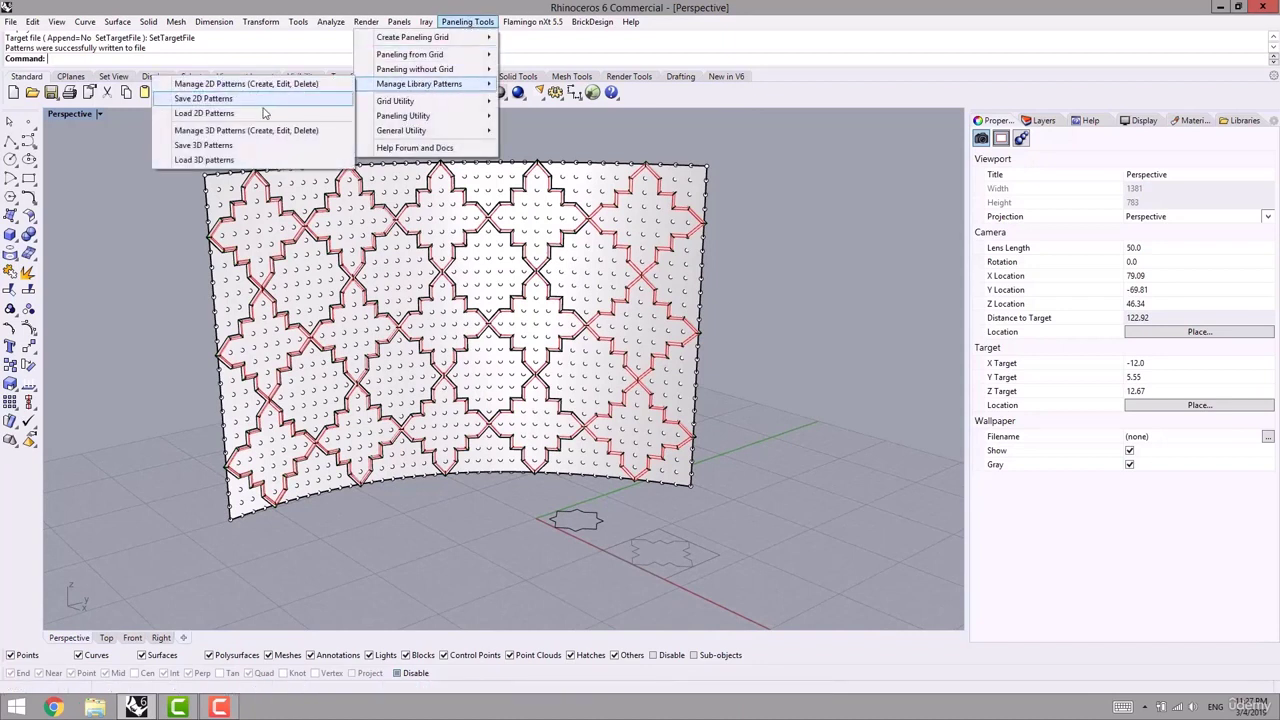
click(204, 113)
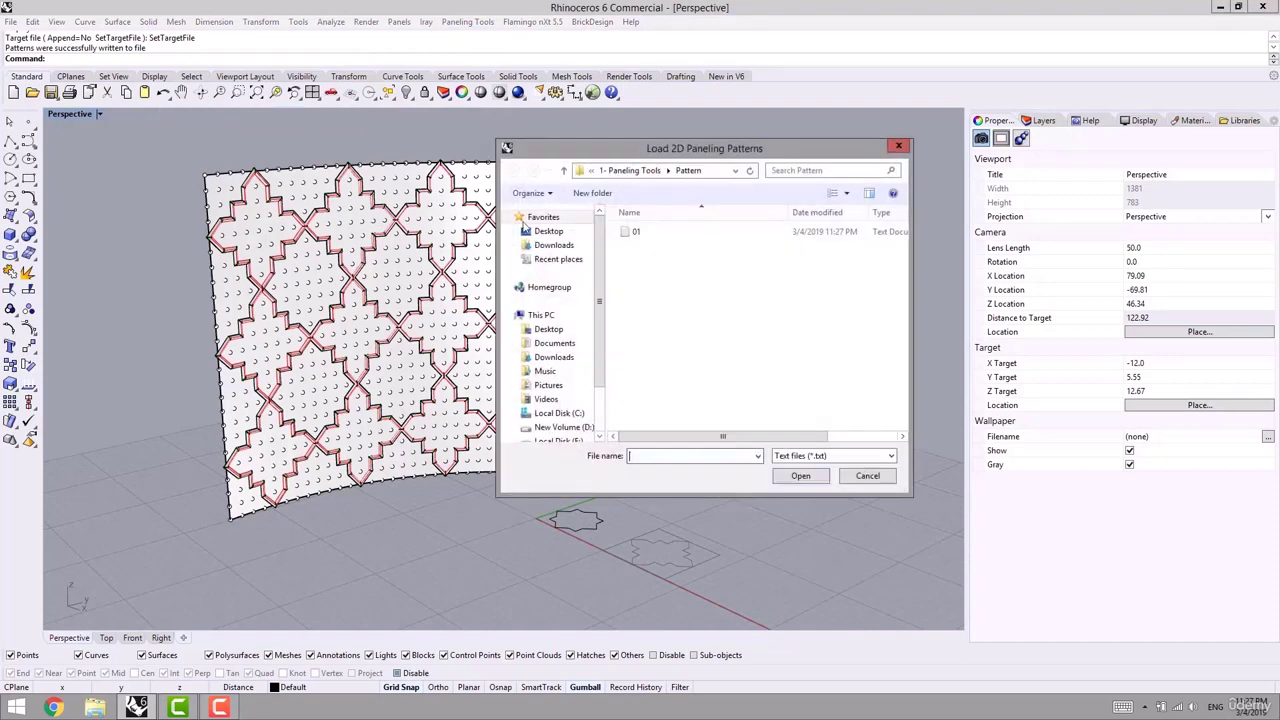
click(620, 231)
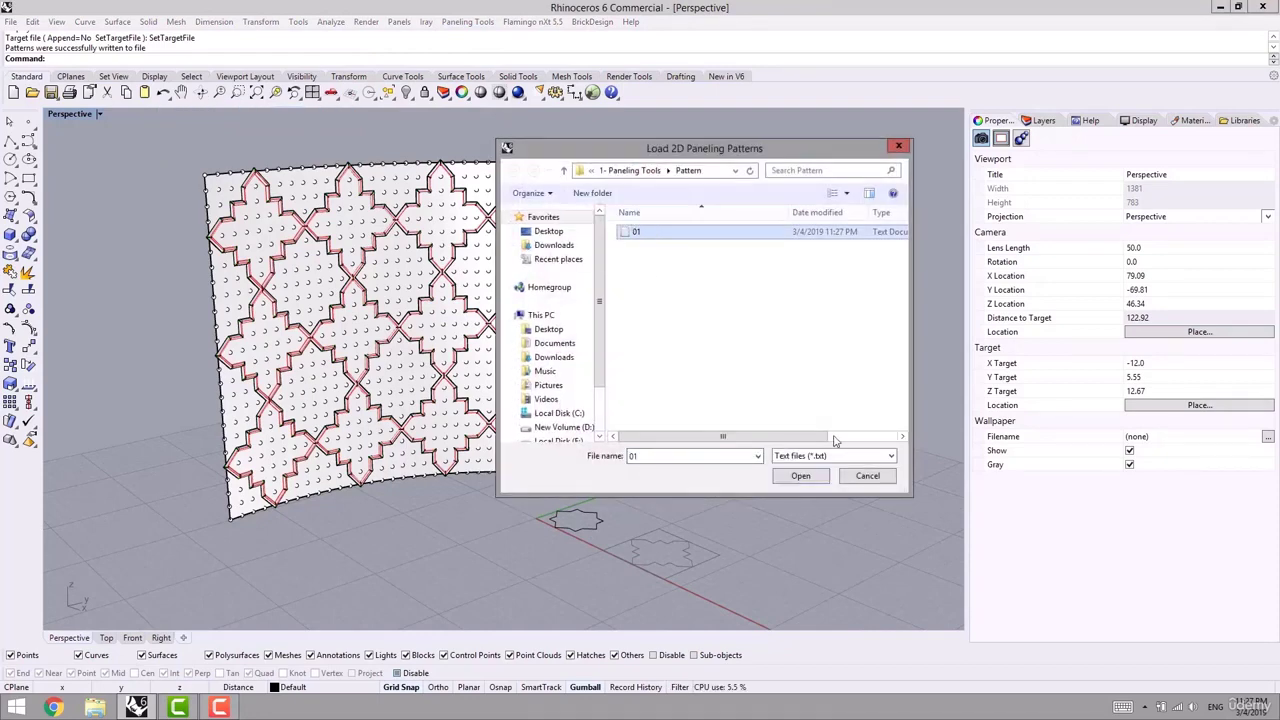
click(869, 476)
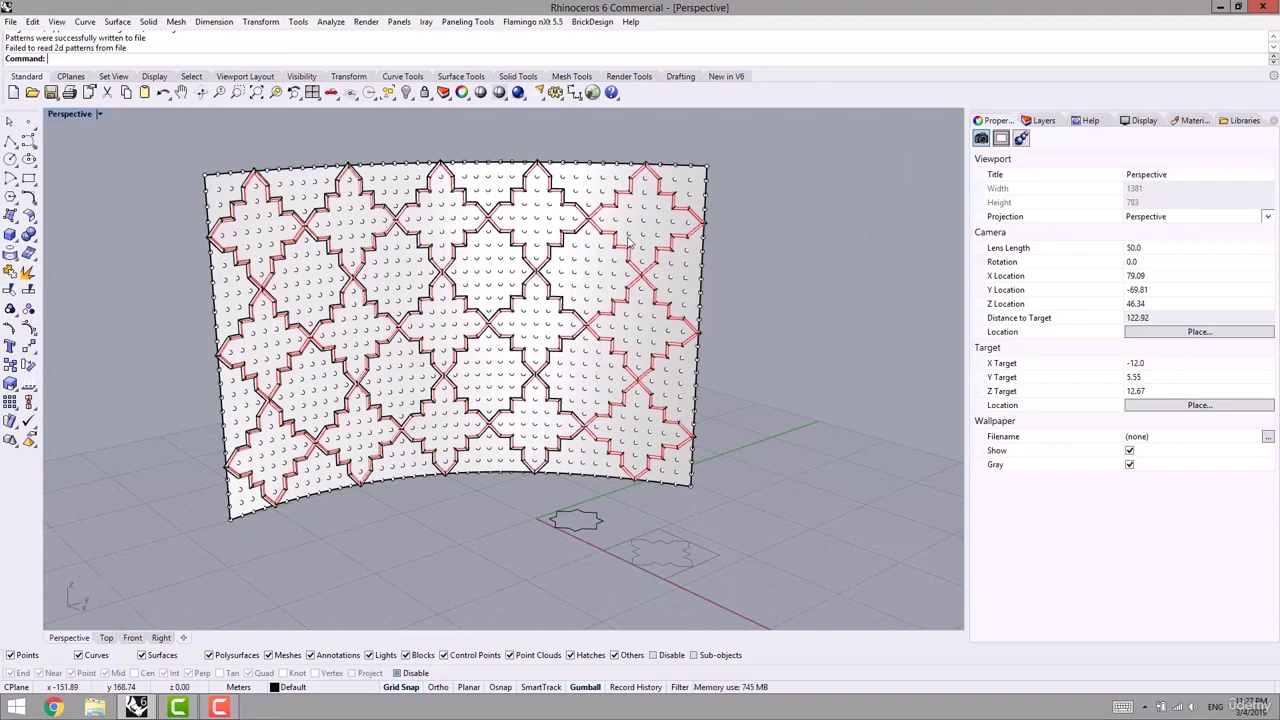
key(super+d)
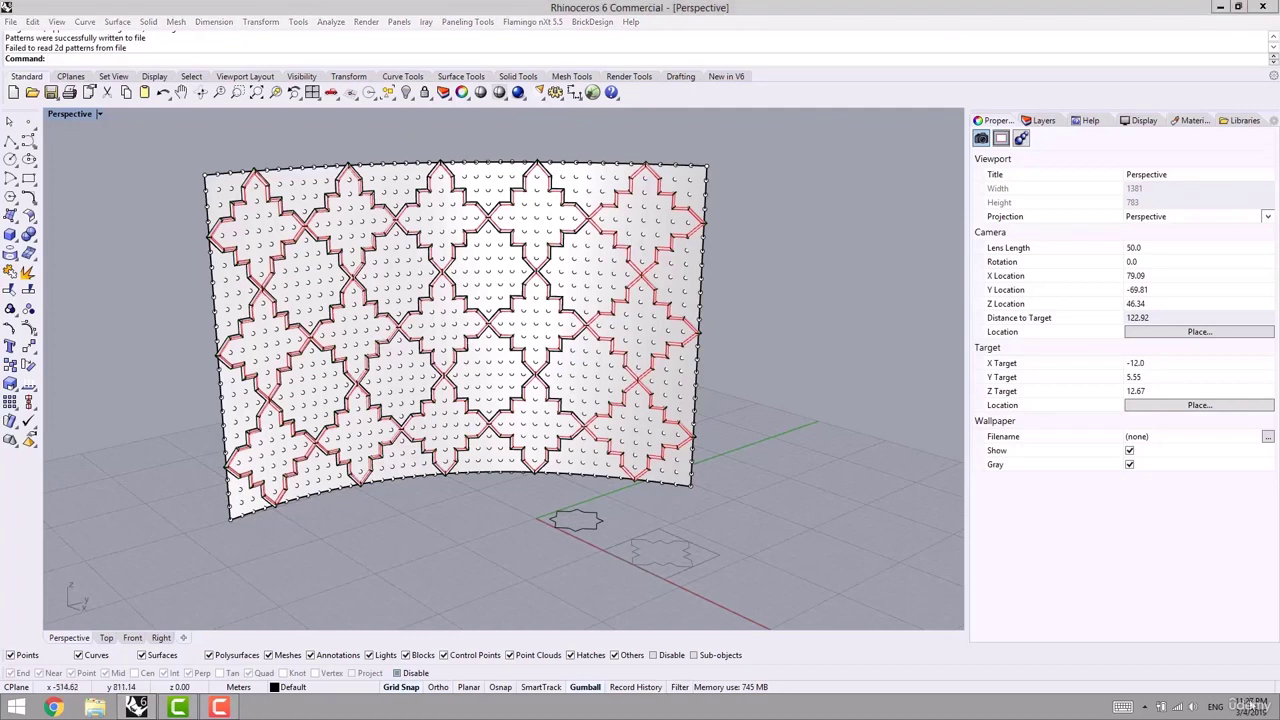
- Open file 01 from 1- Paneling Tools > Pattern in Notepad, review it, and return to Rhino
double_click(43, 118)
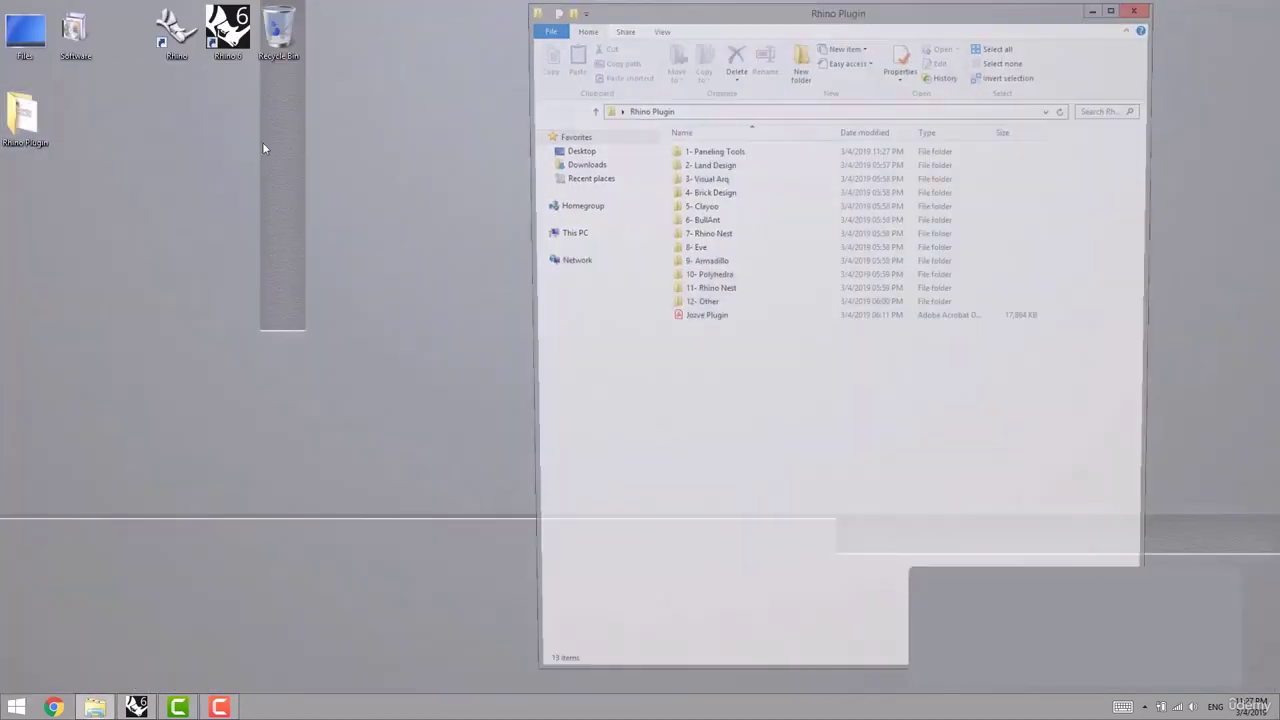
double_click(697, 150)
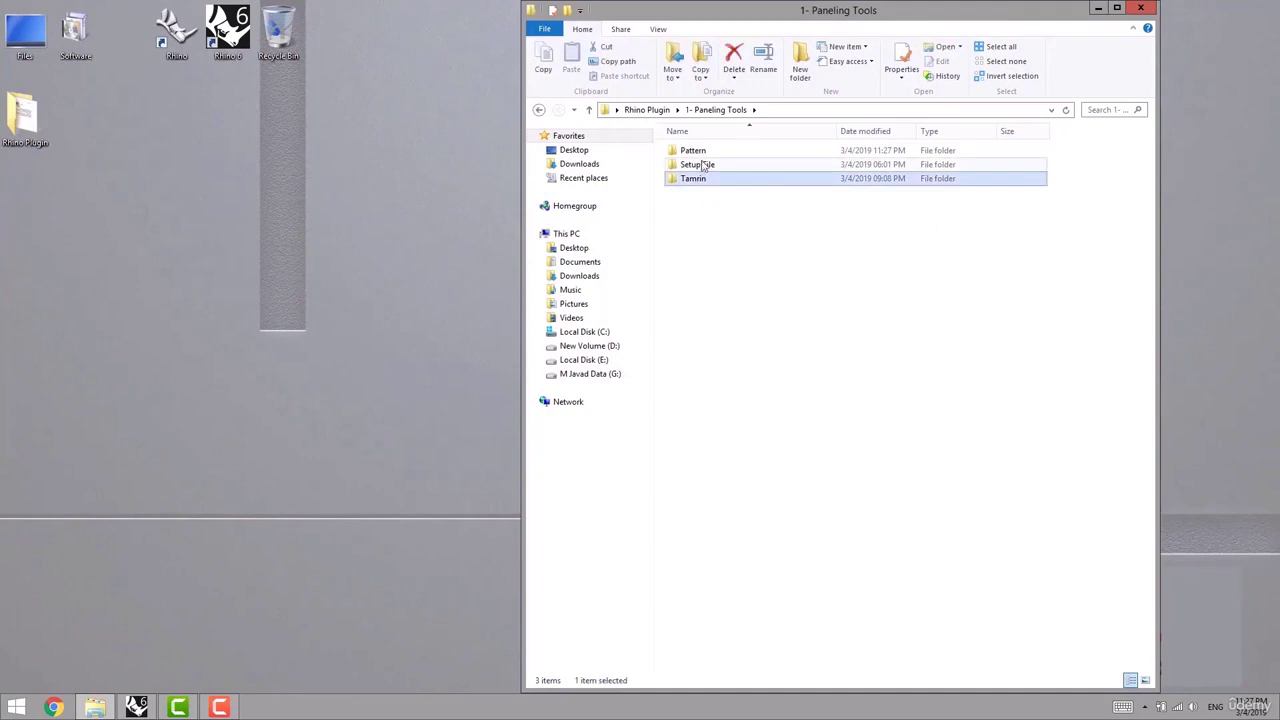
double_click(697, 150)
double_click(684, 152)
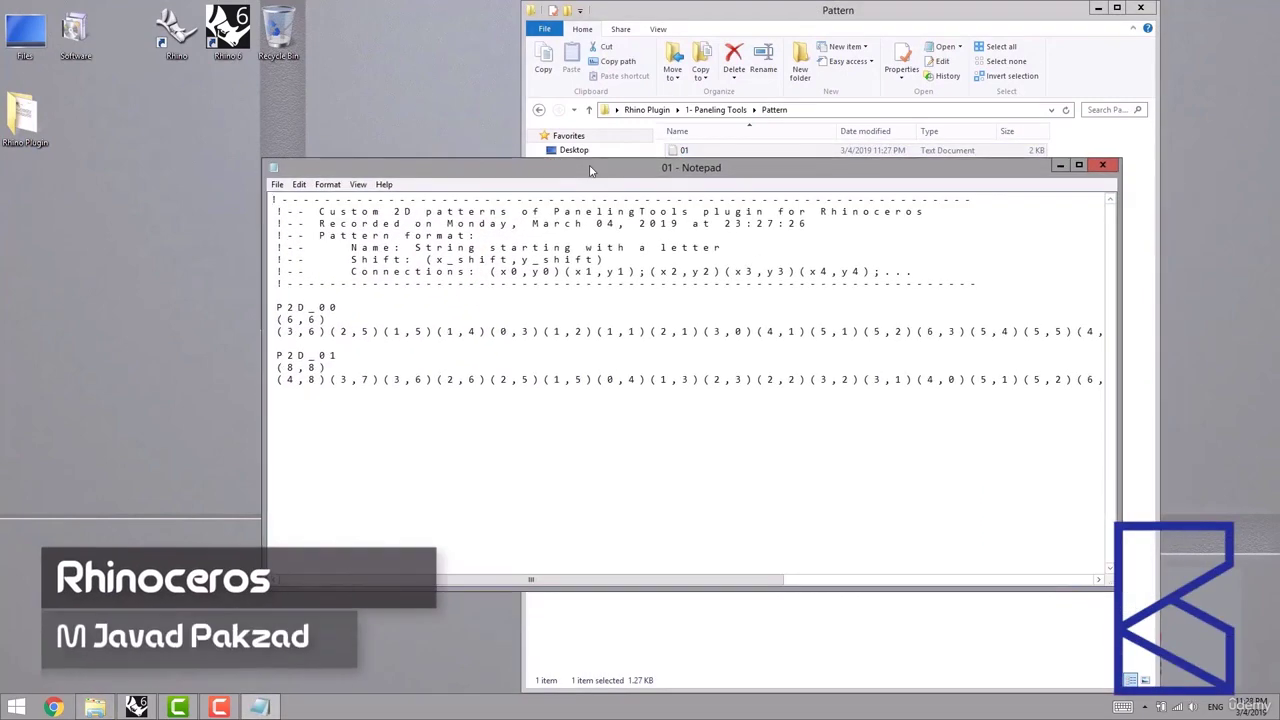
click(1105, 167)
click(137, 707)
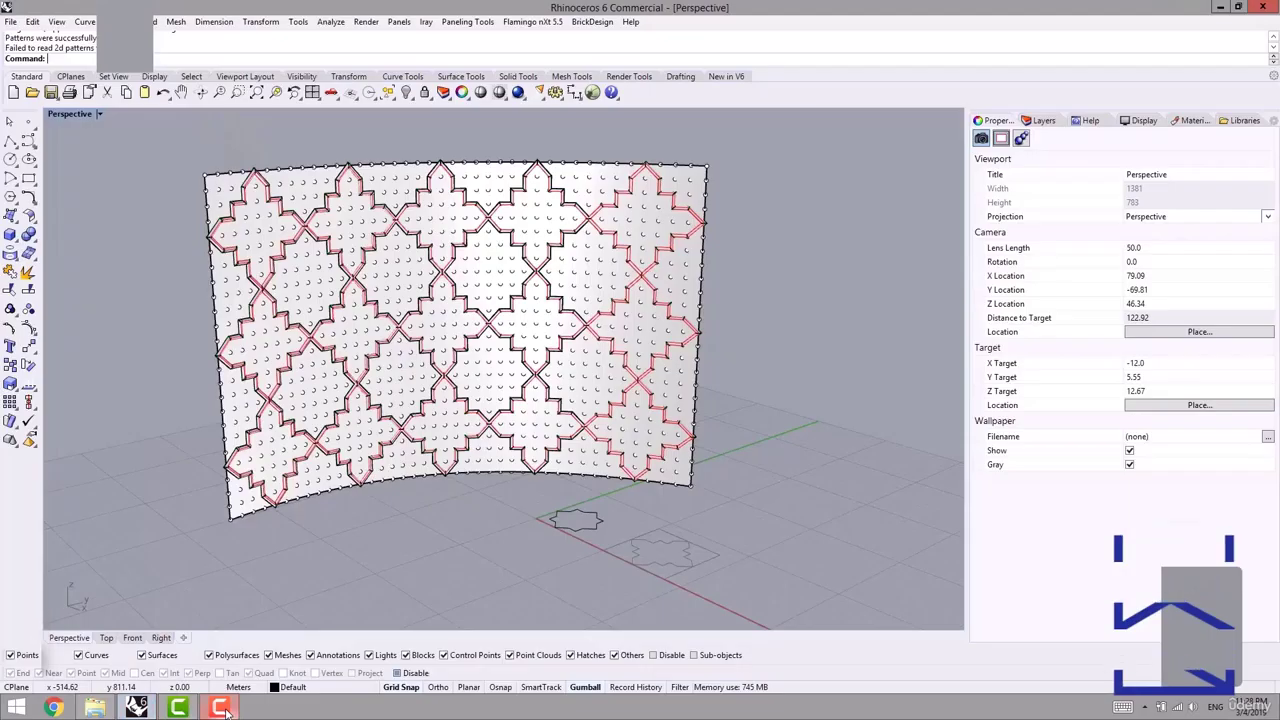